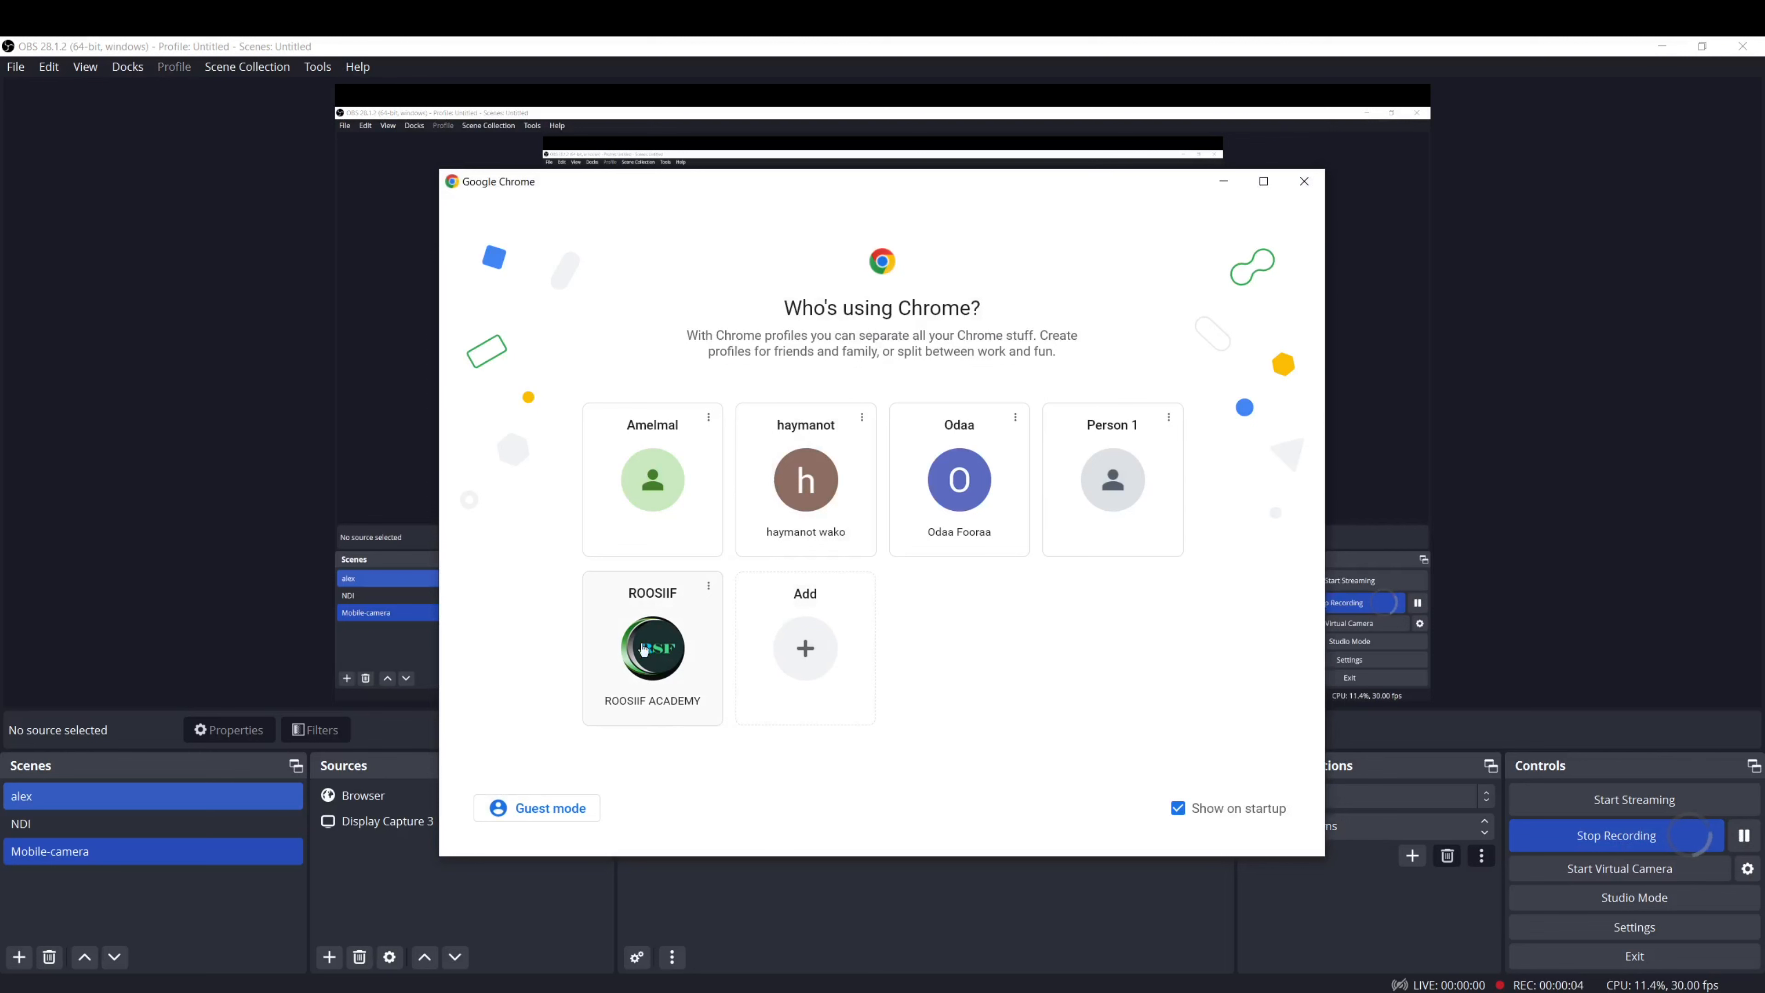
Open YouTube in the ROOSIIF Chrome profile and choose to go live
left_click(661, 662)
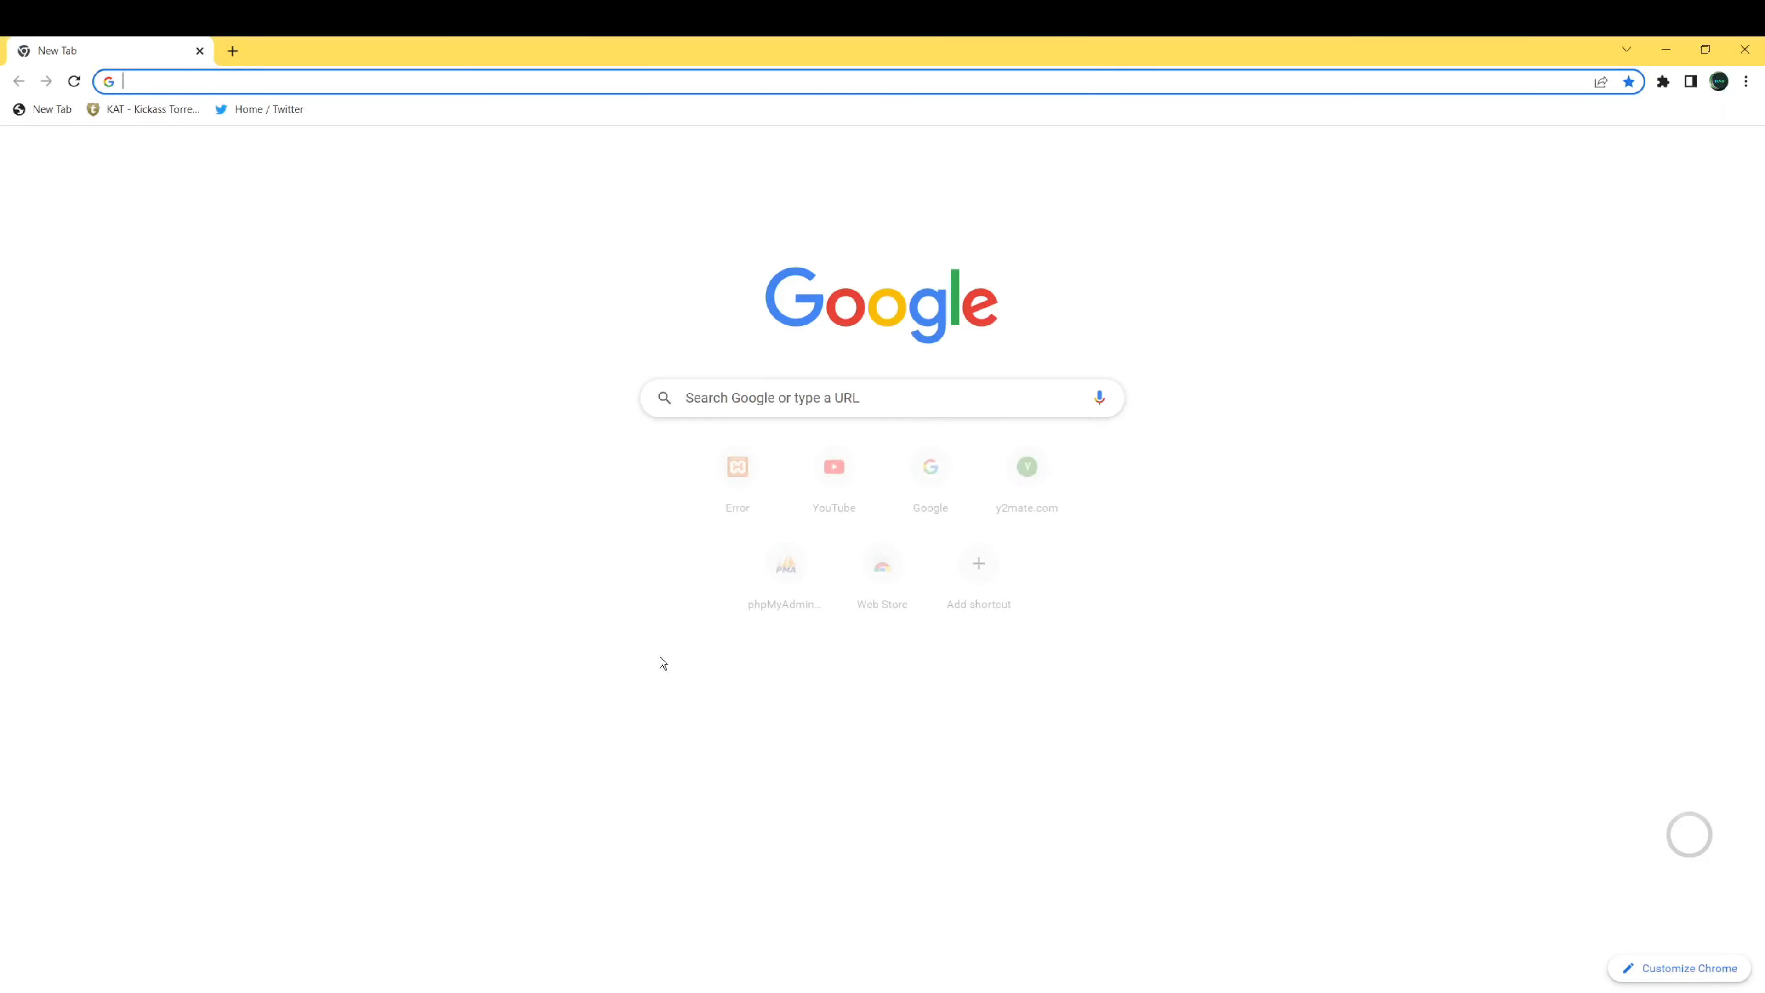
left_click(839, 497)
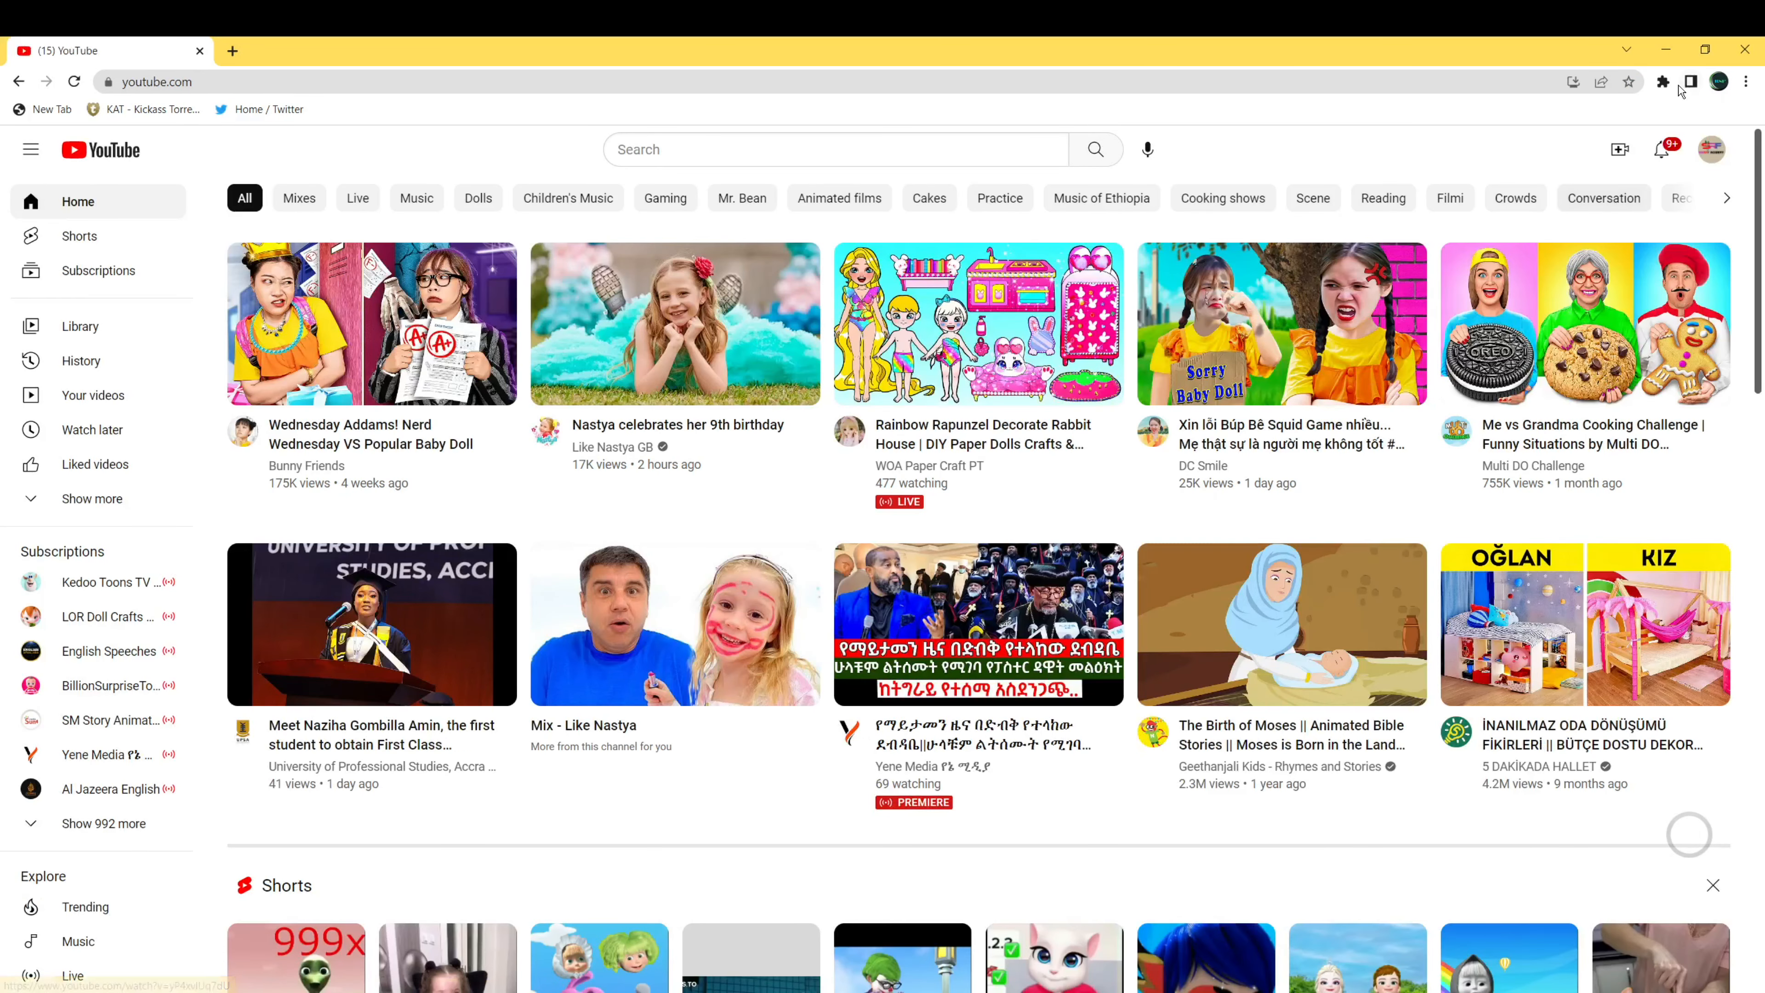
left_click(1620, 155)
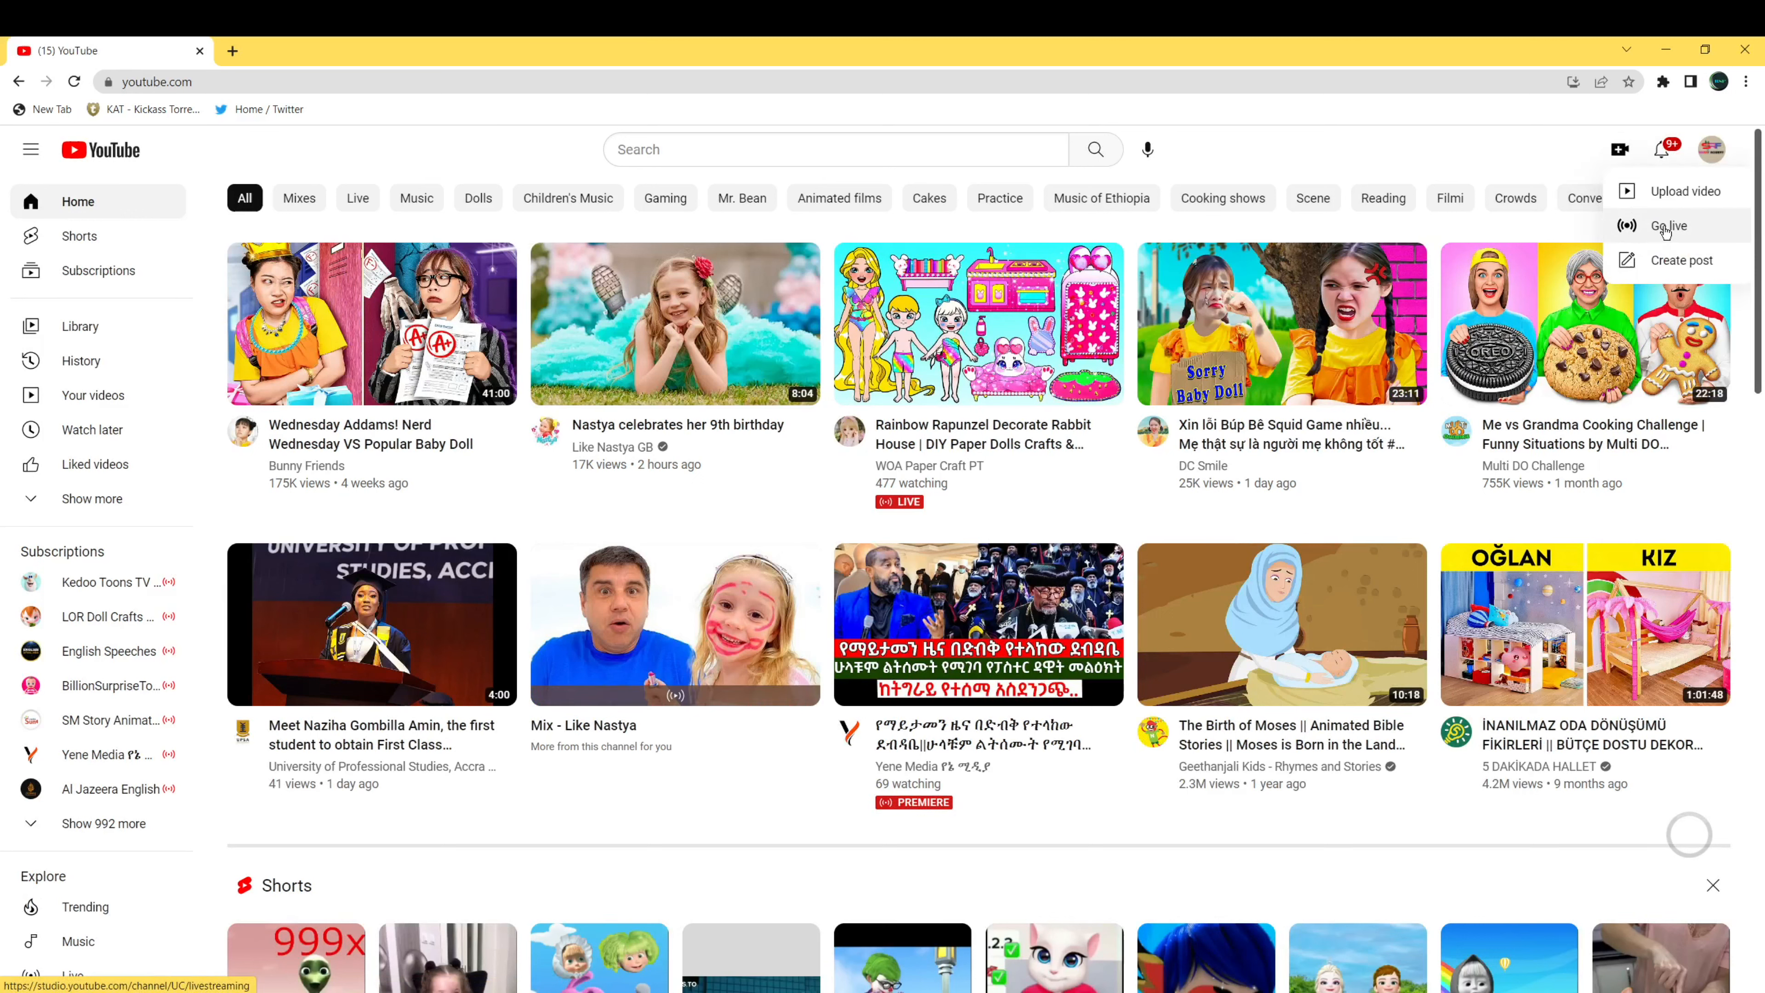
left_click(1669, 231)
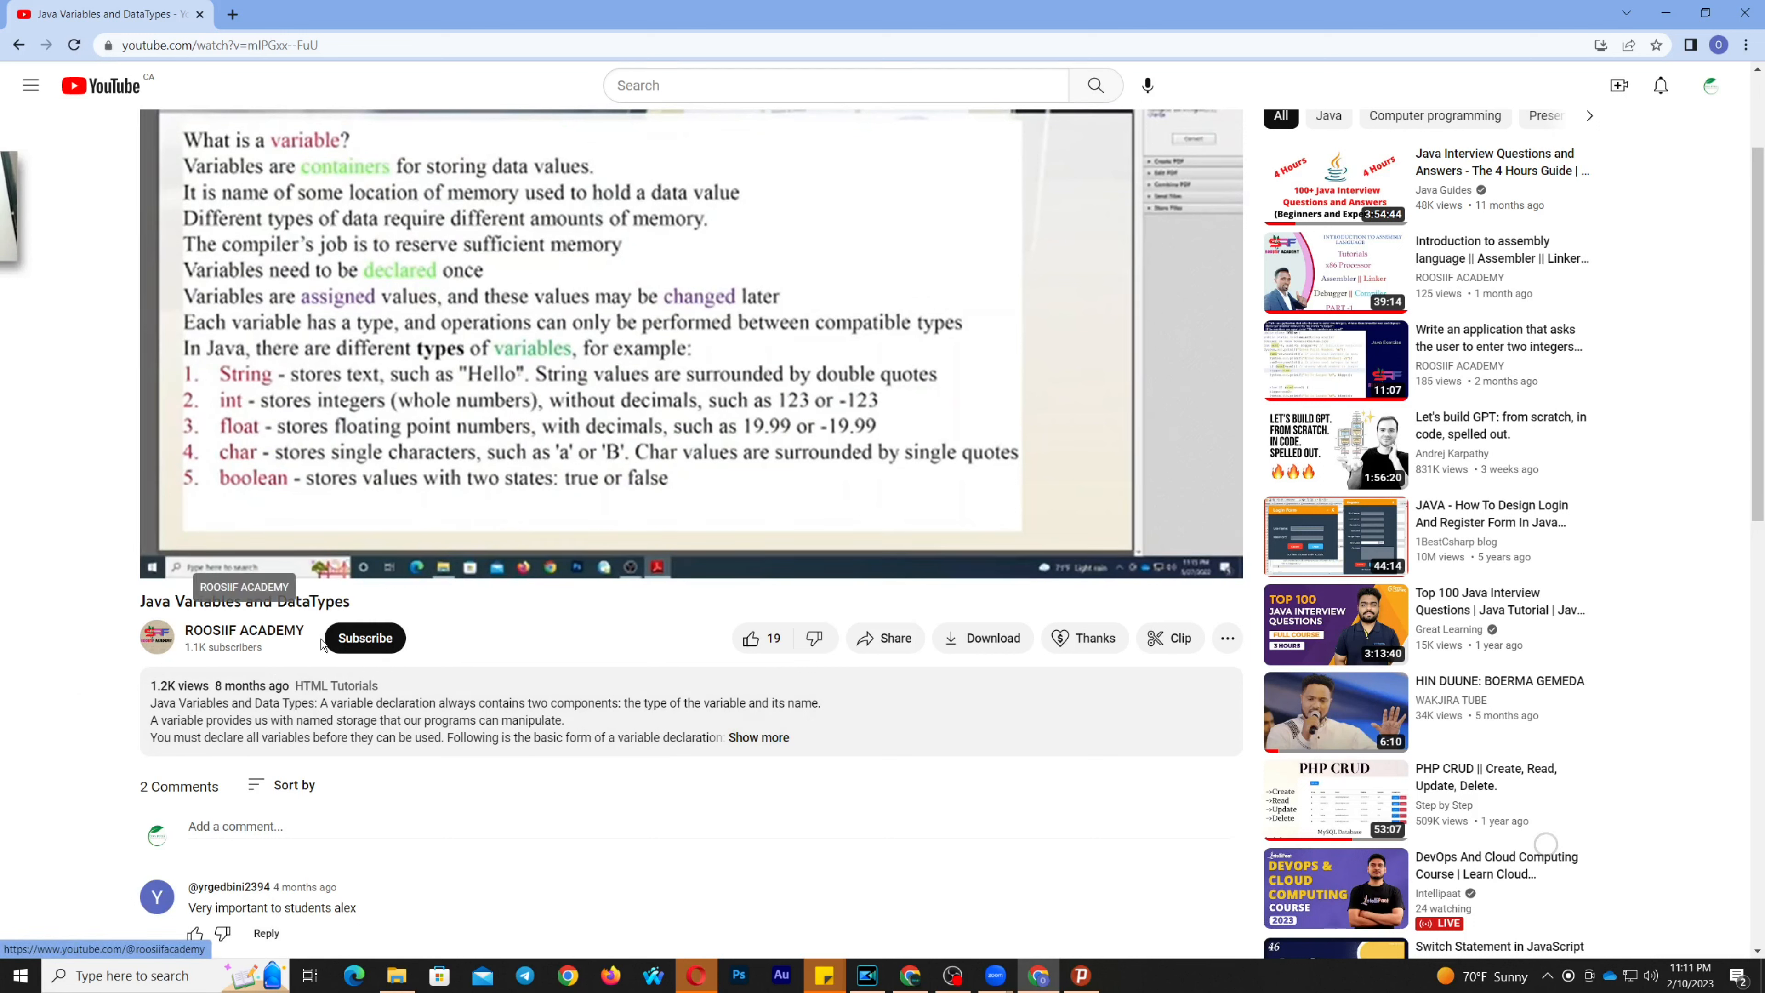
Subscribe to the ROOSIIF ACADEMY channel from the Java video and set its notifications to All
left_click(367, 641)
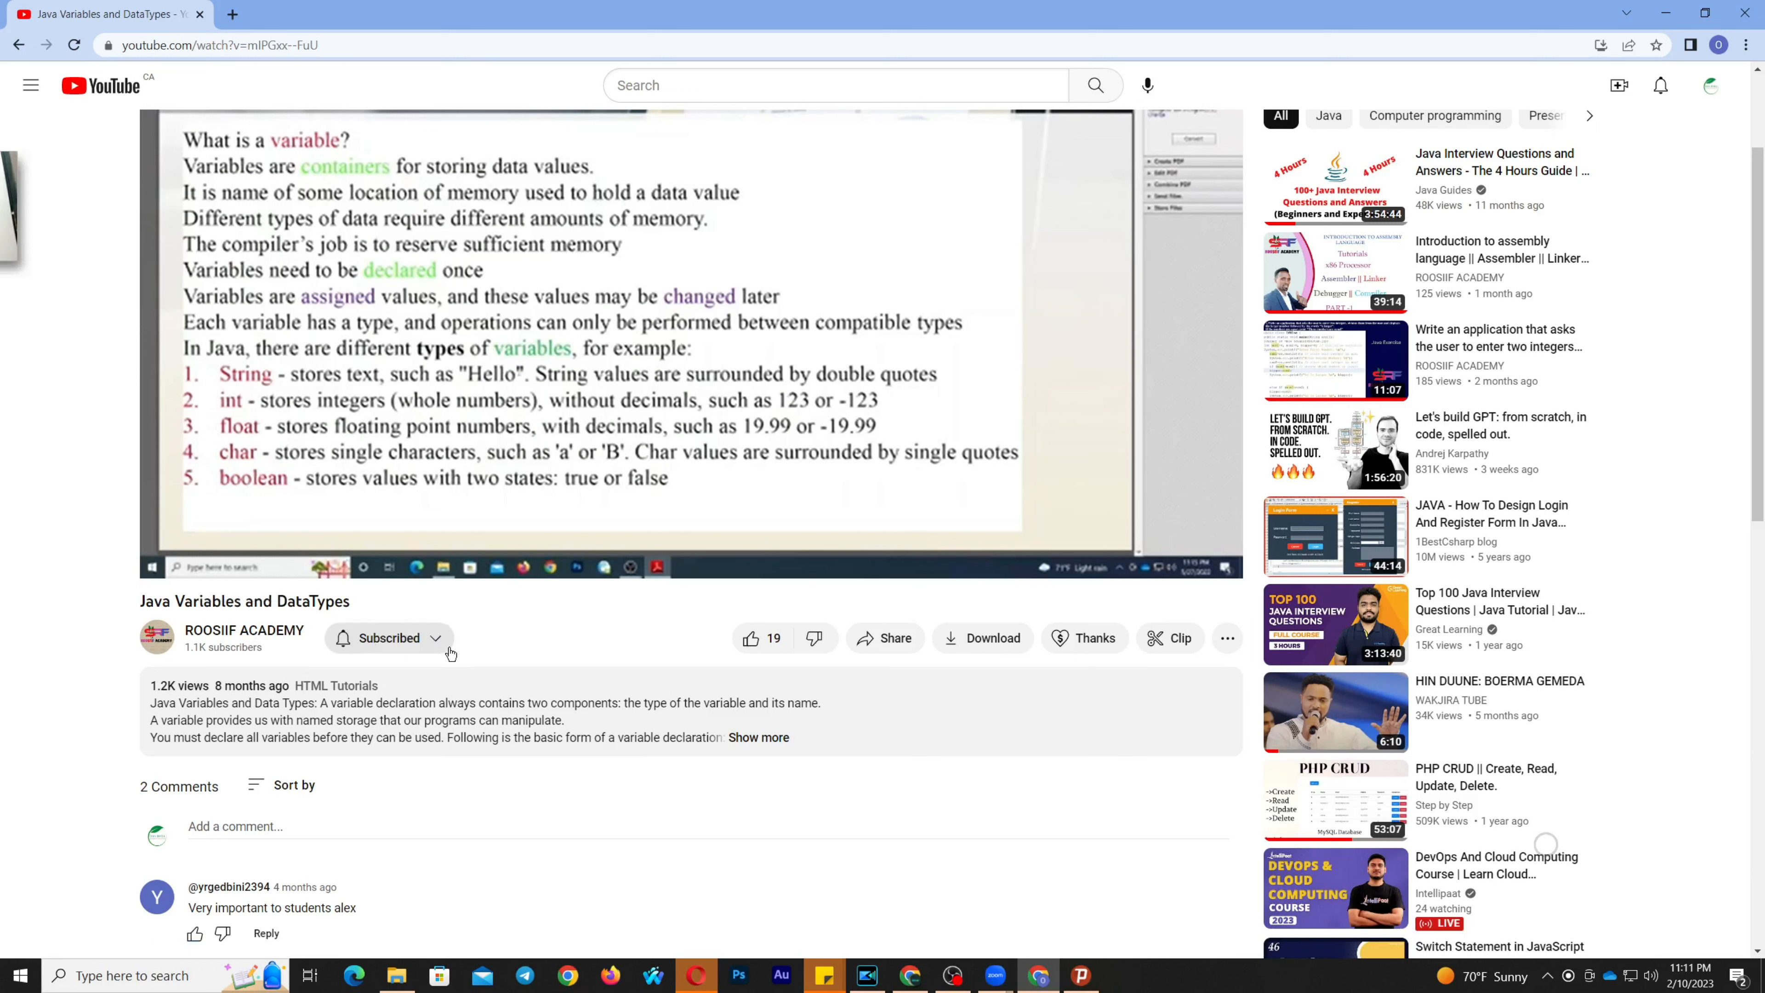
left_click(365, 646)
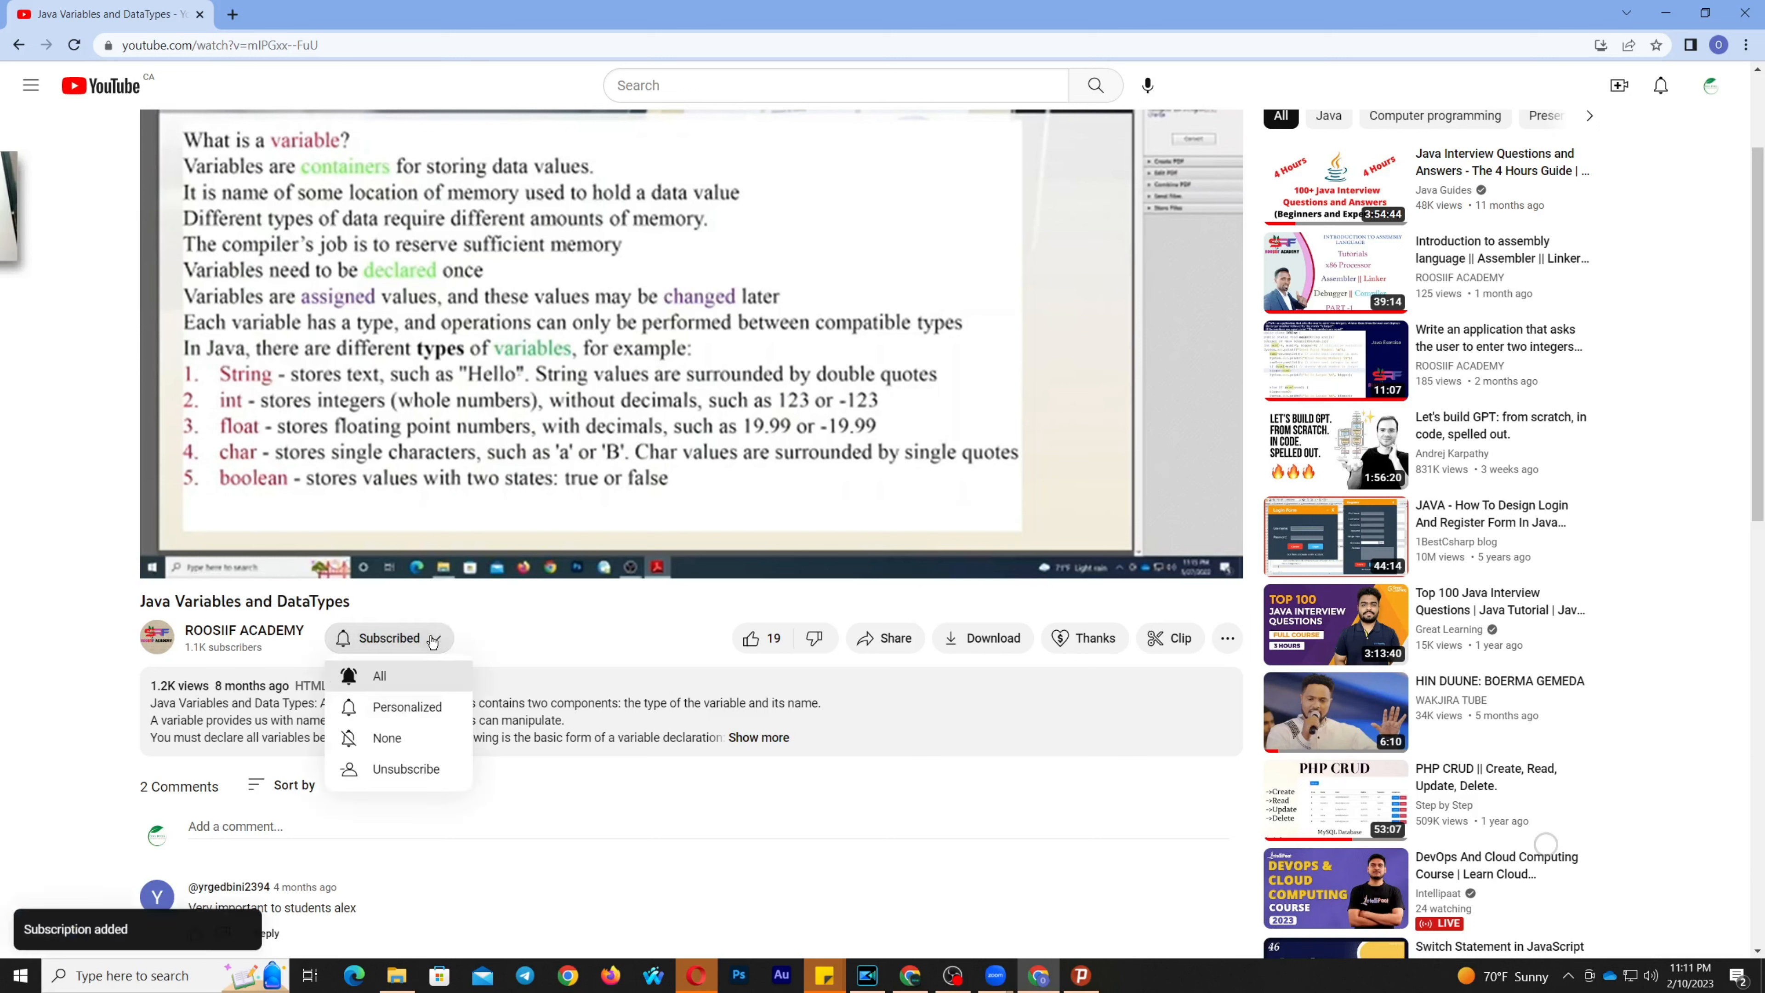
left_click(381, 677)
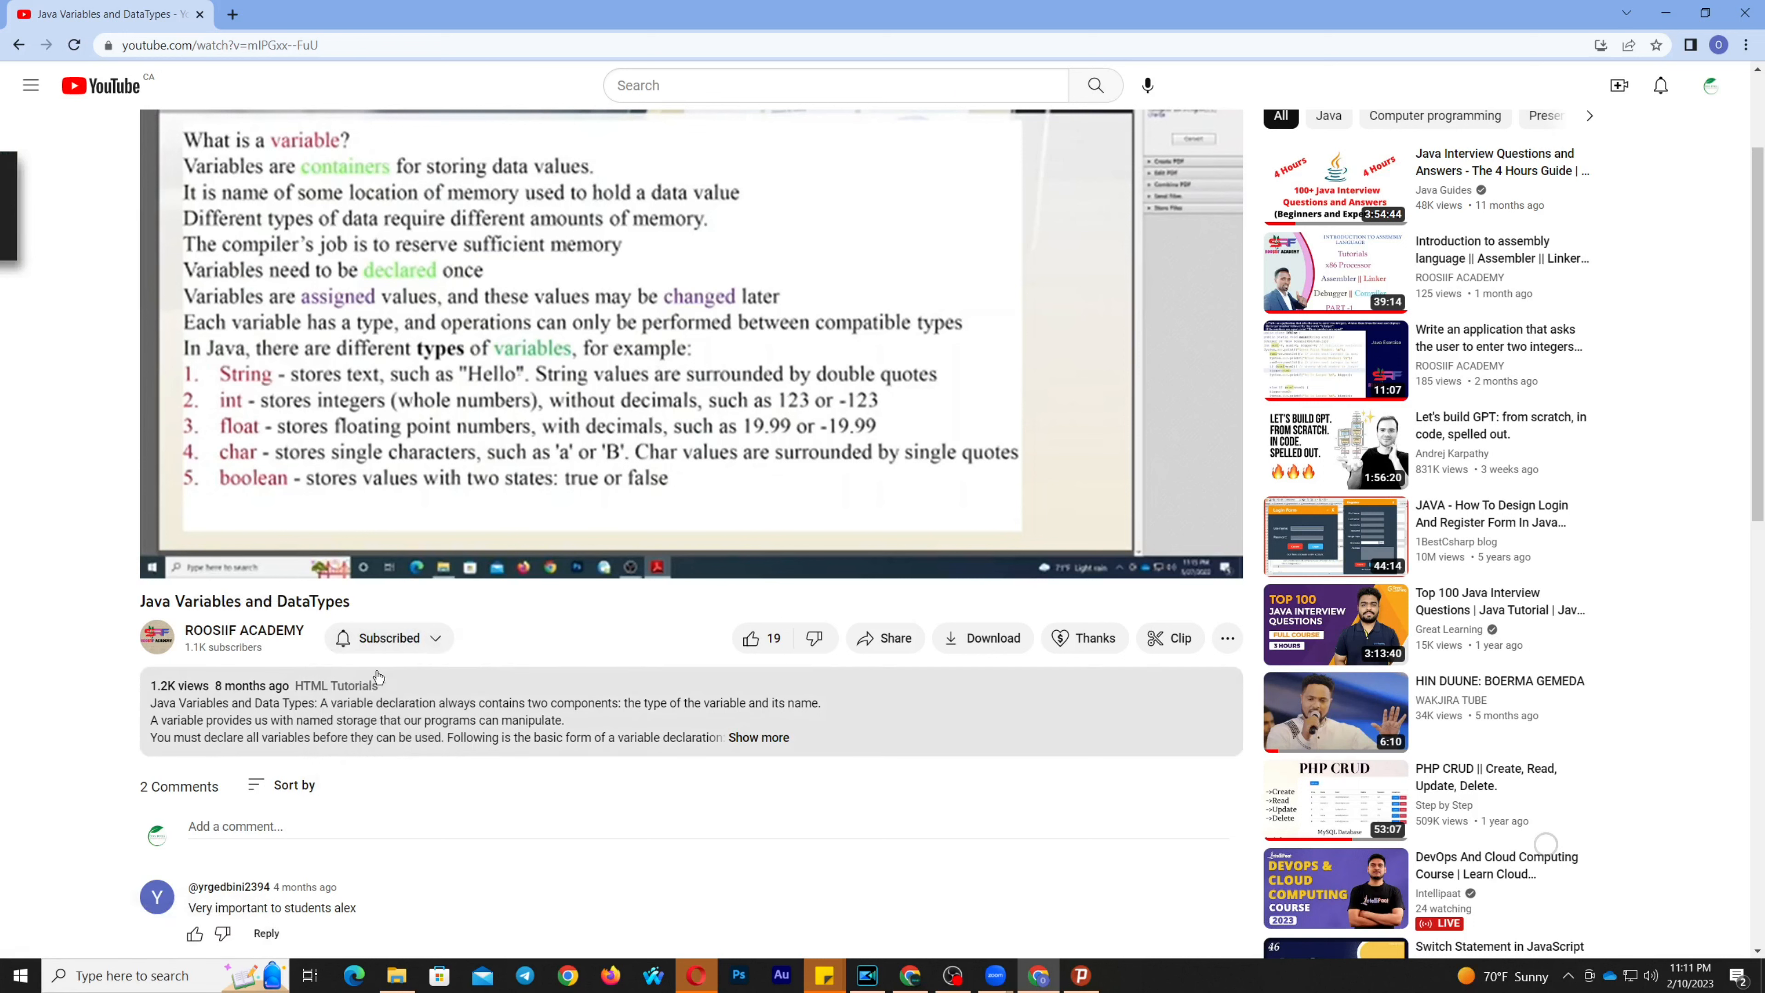
left_click(347, 644)
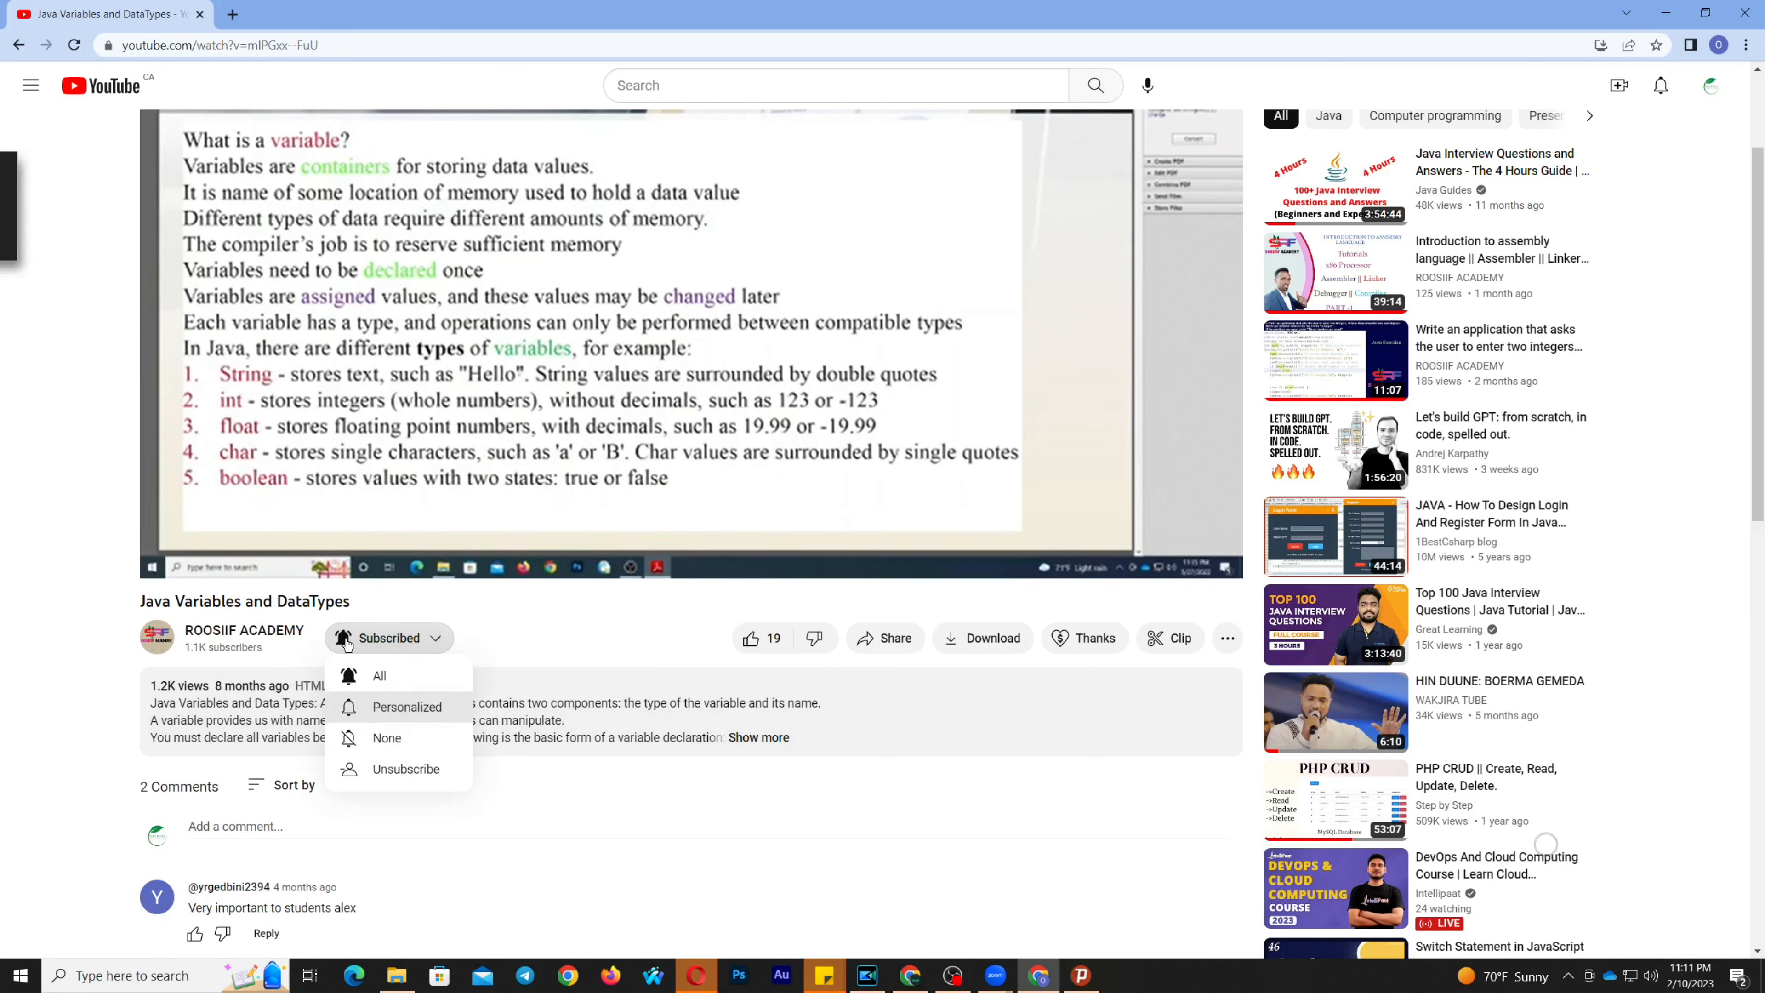
left_click(381, 679)
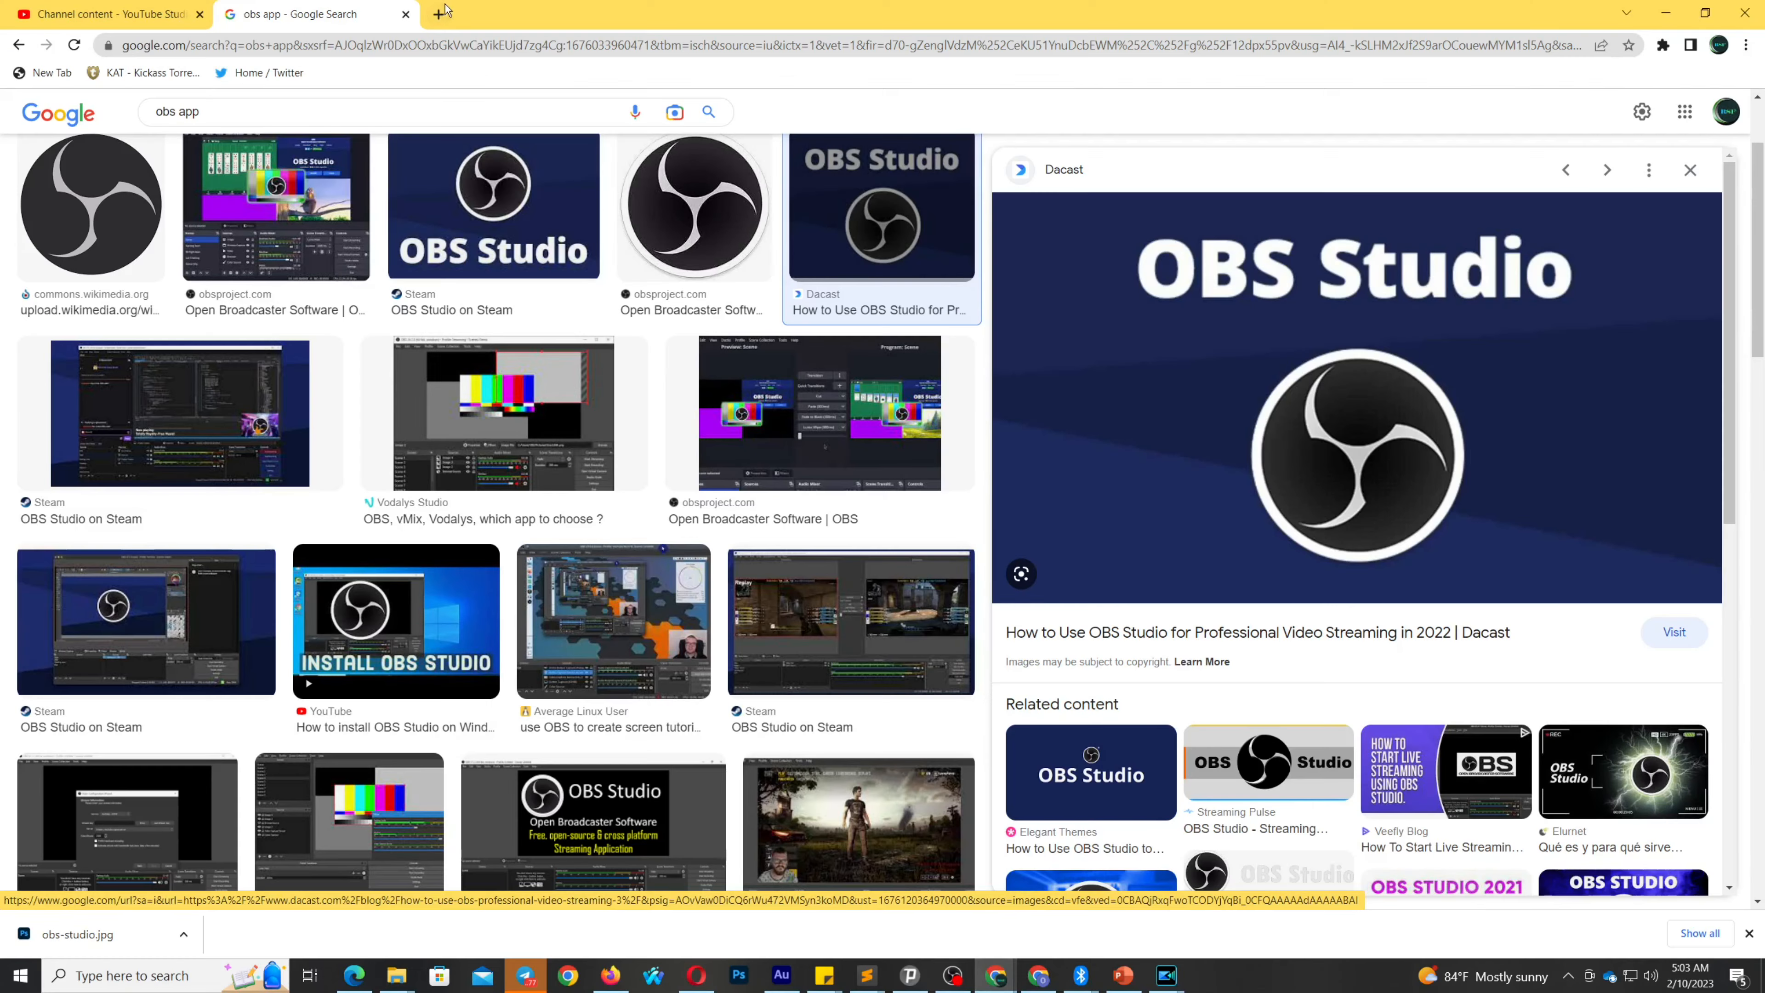
Search the web for obs studio in a new tab and download the OBS Studio 29.0.2 installer from obsproject.com
left_click(437, 21)
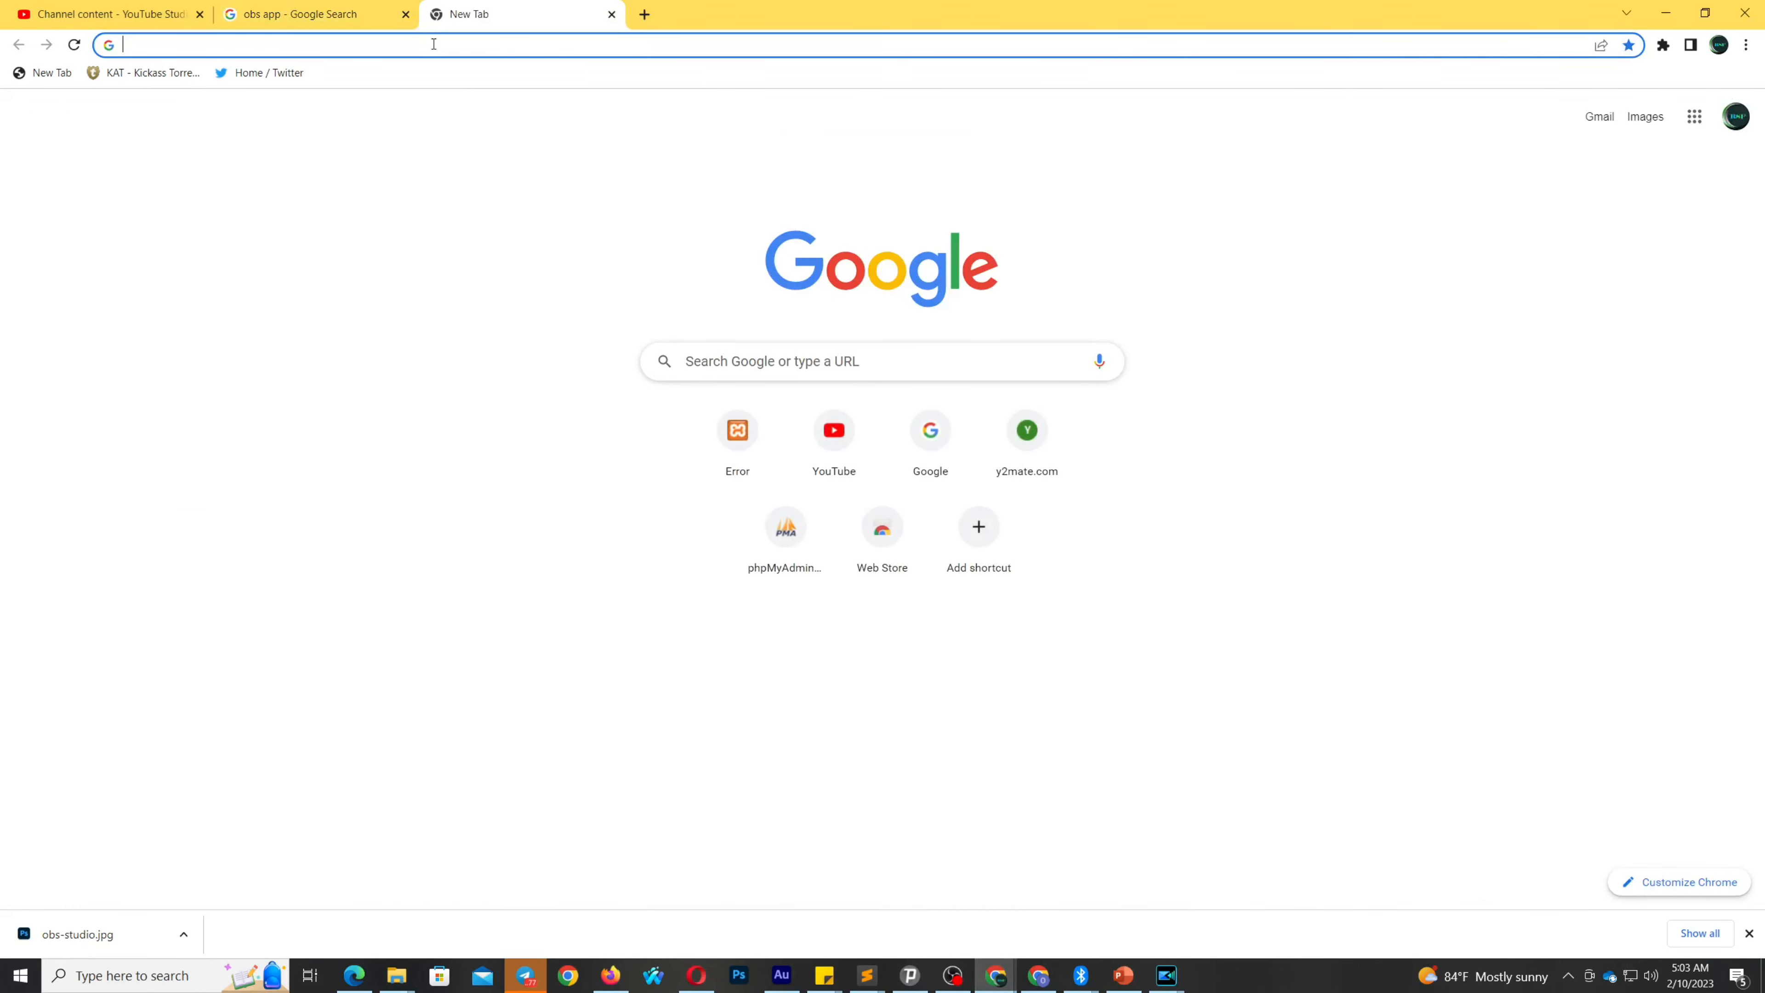
type("o")
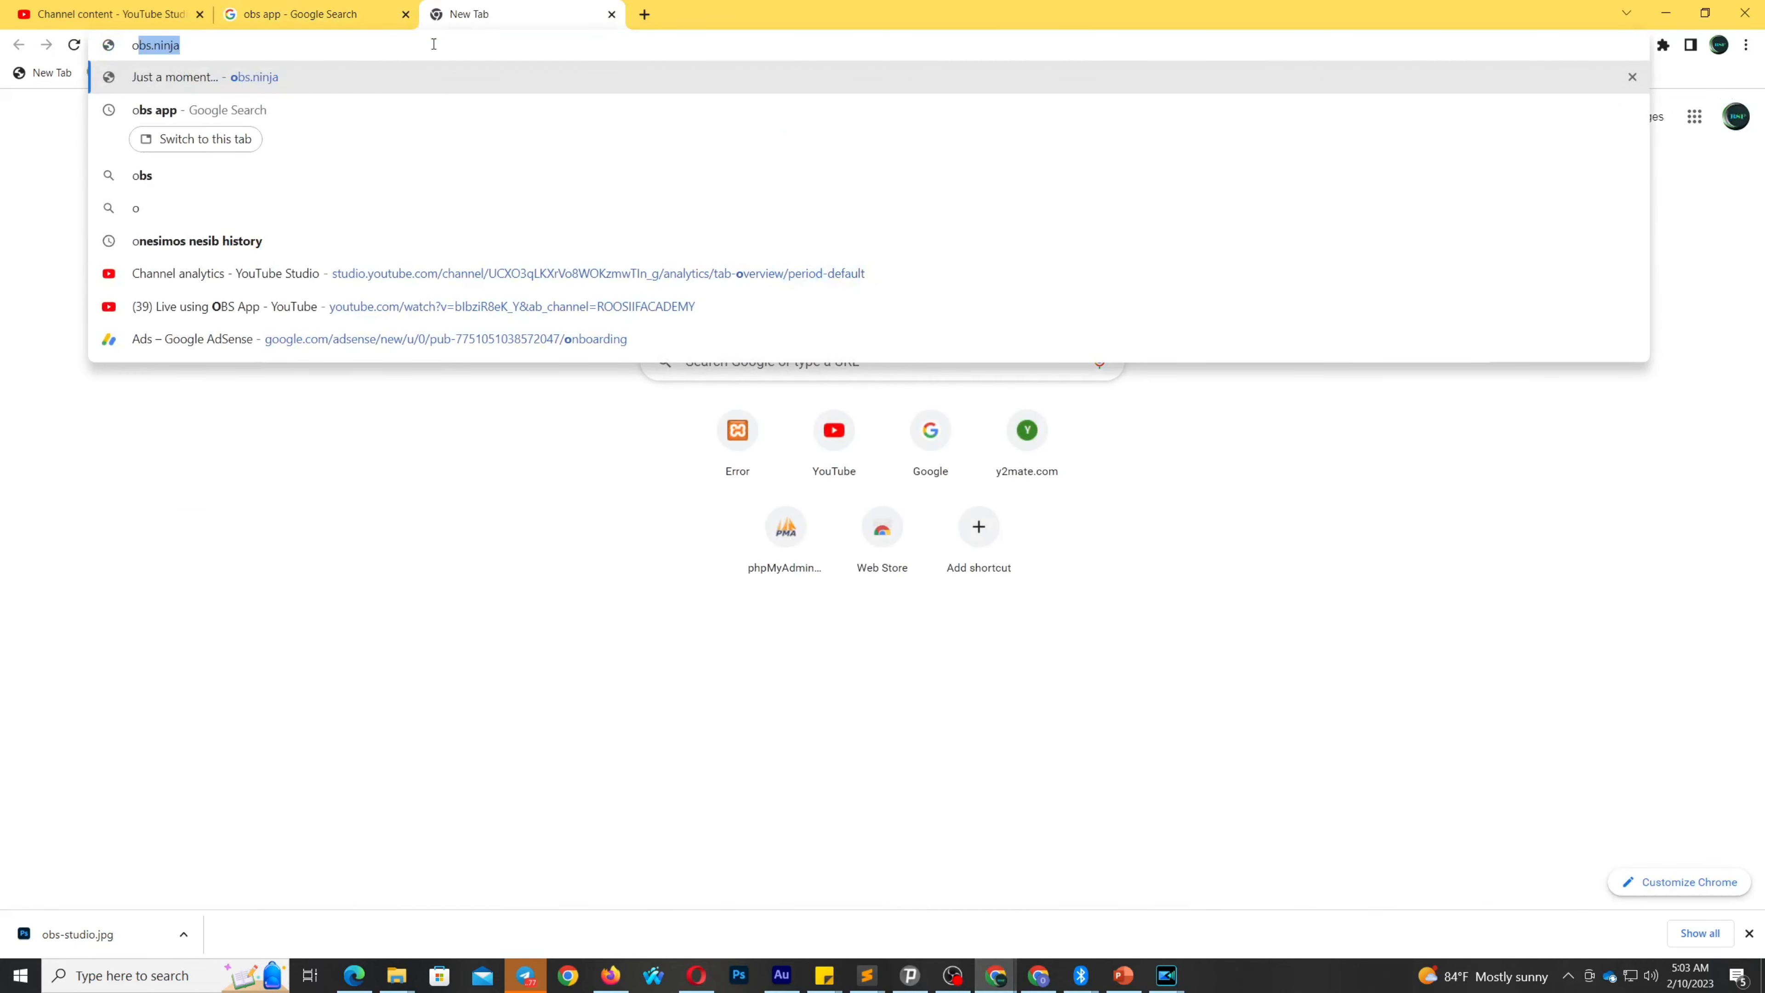
type("bs")
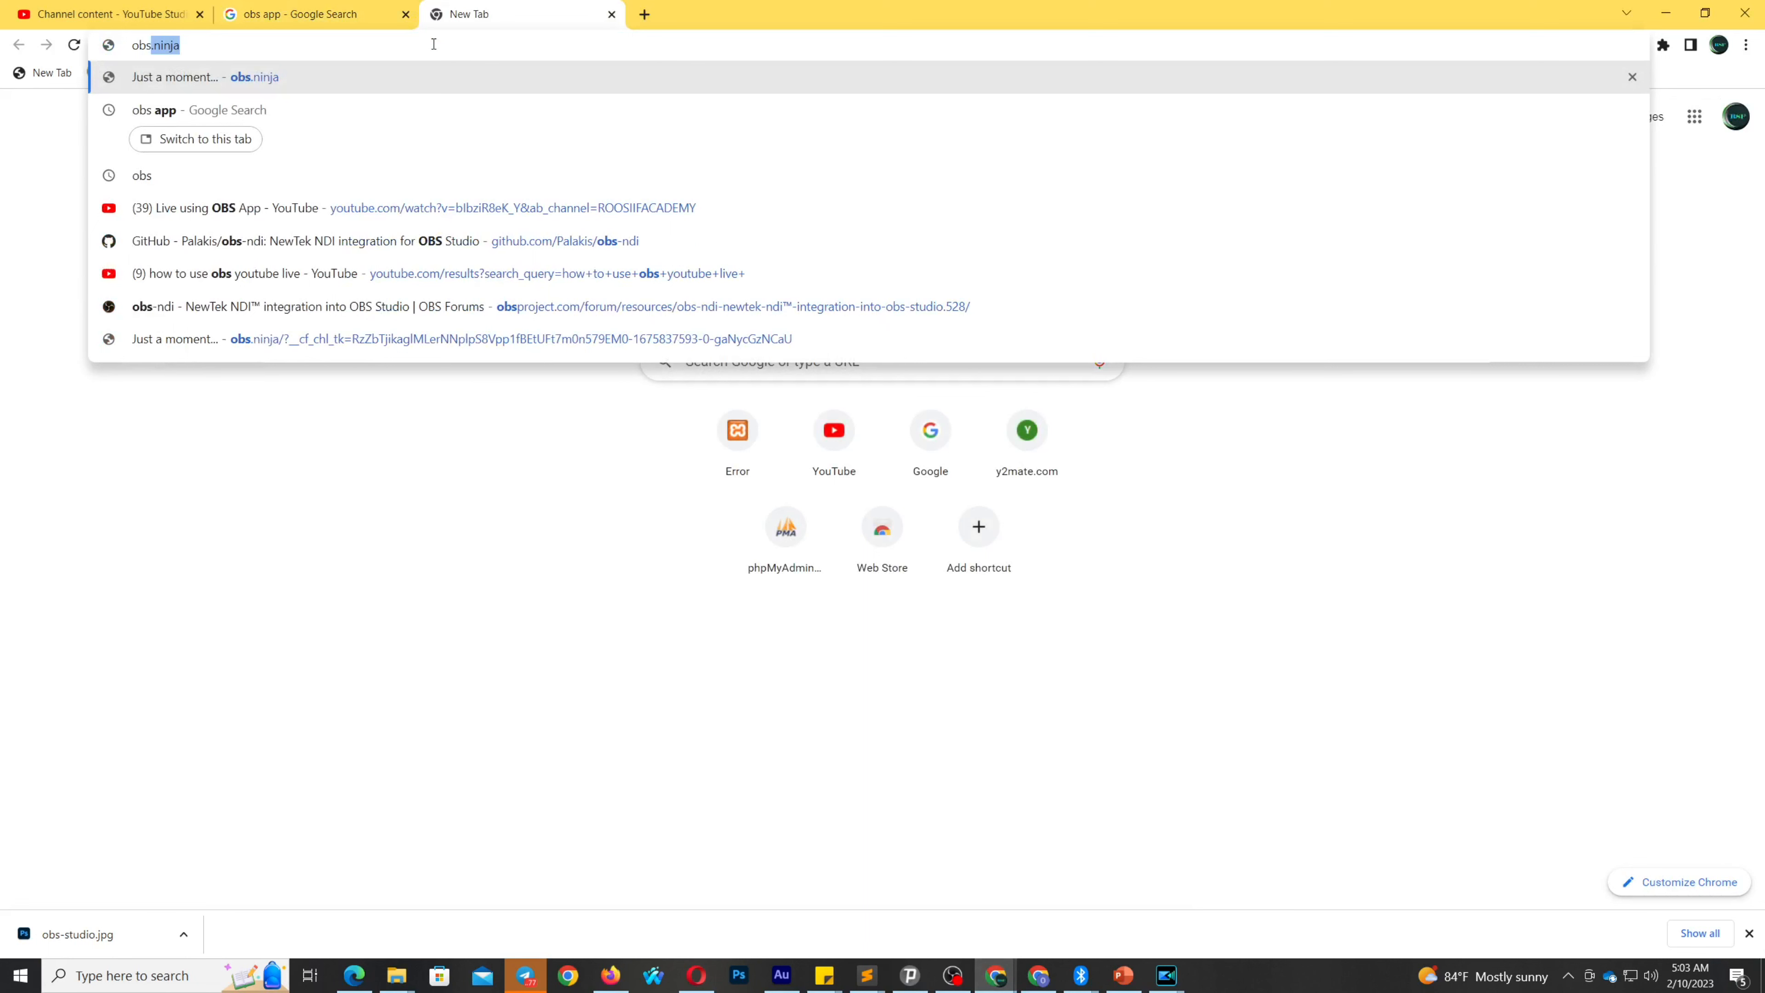
key("BackSpace")
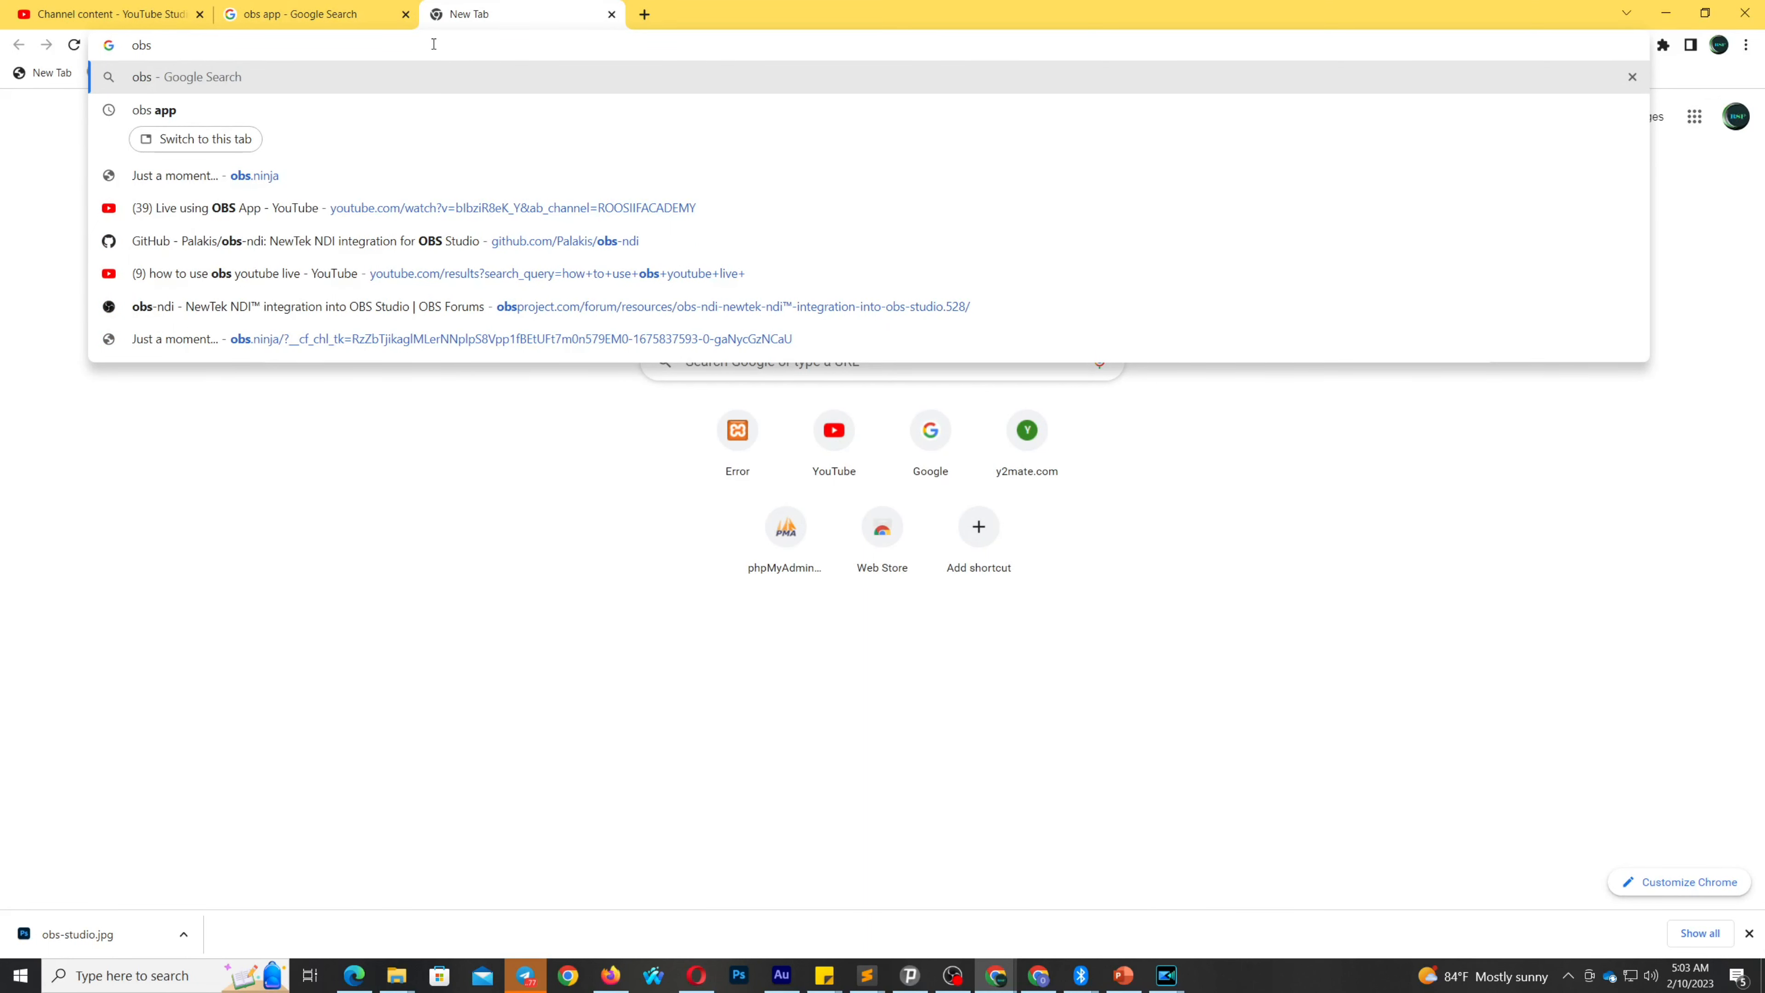
type("st")
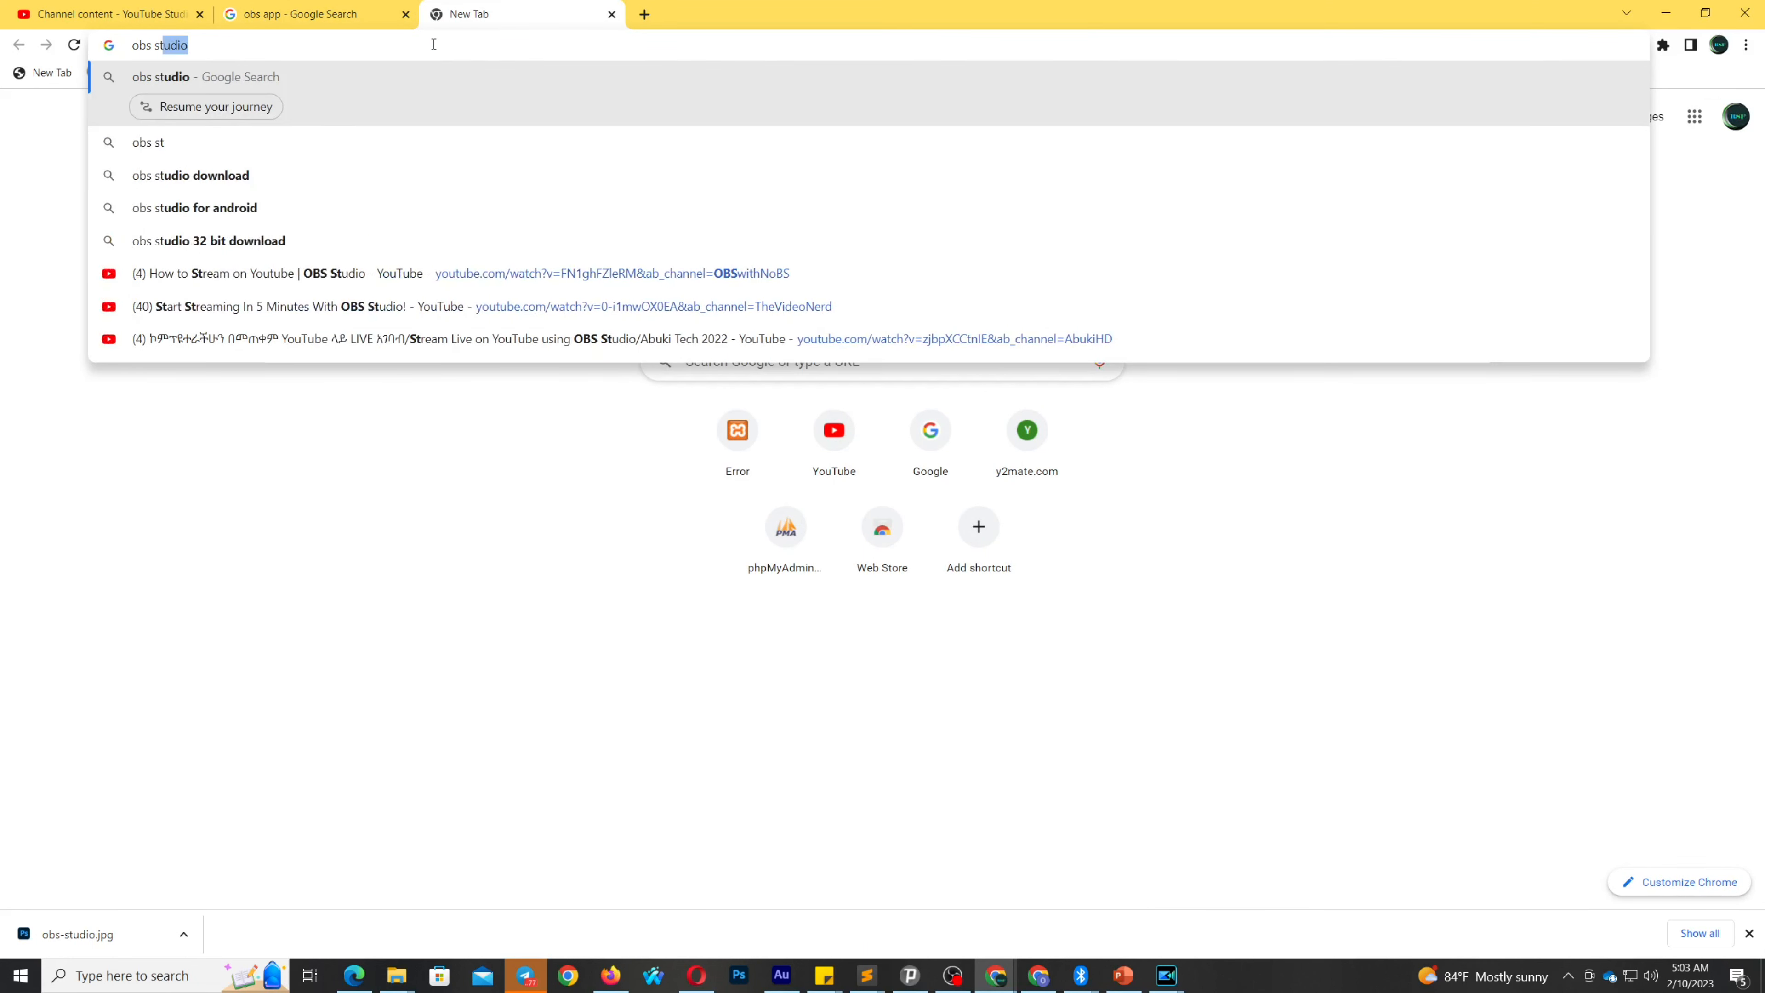
key("Return")
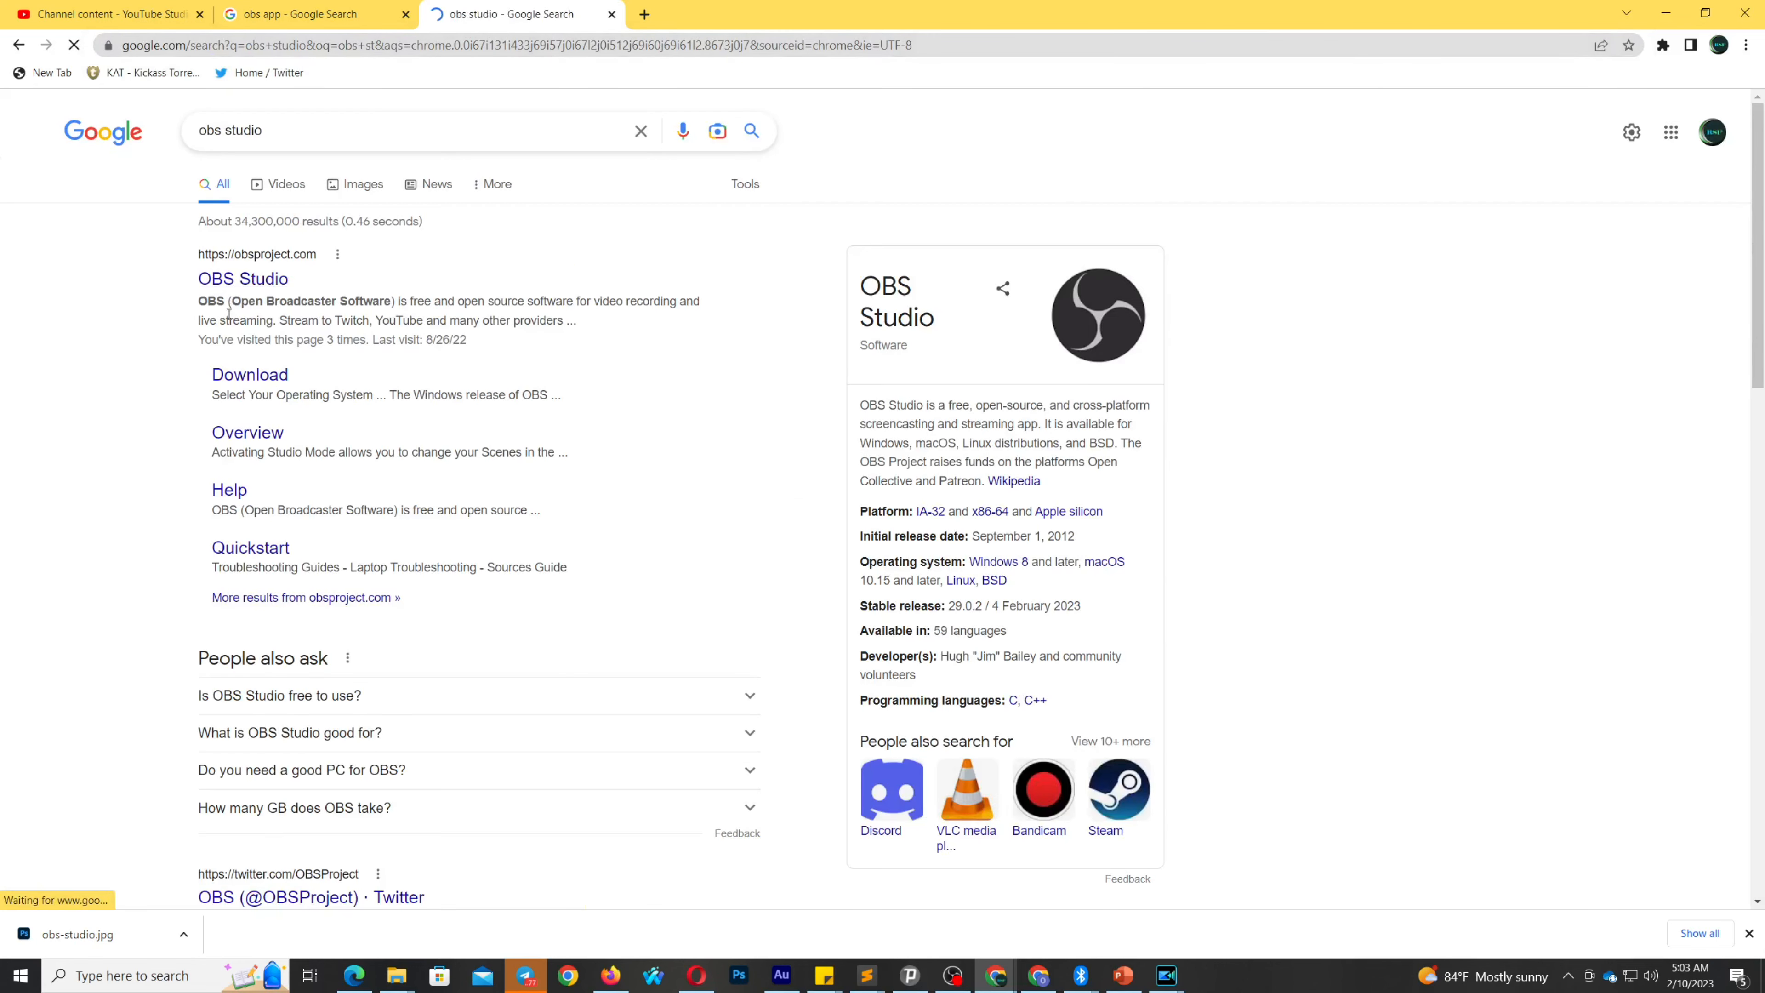
left_click(251, 279)
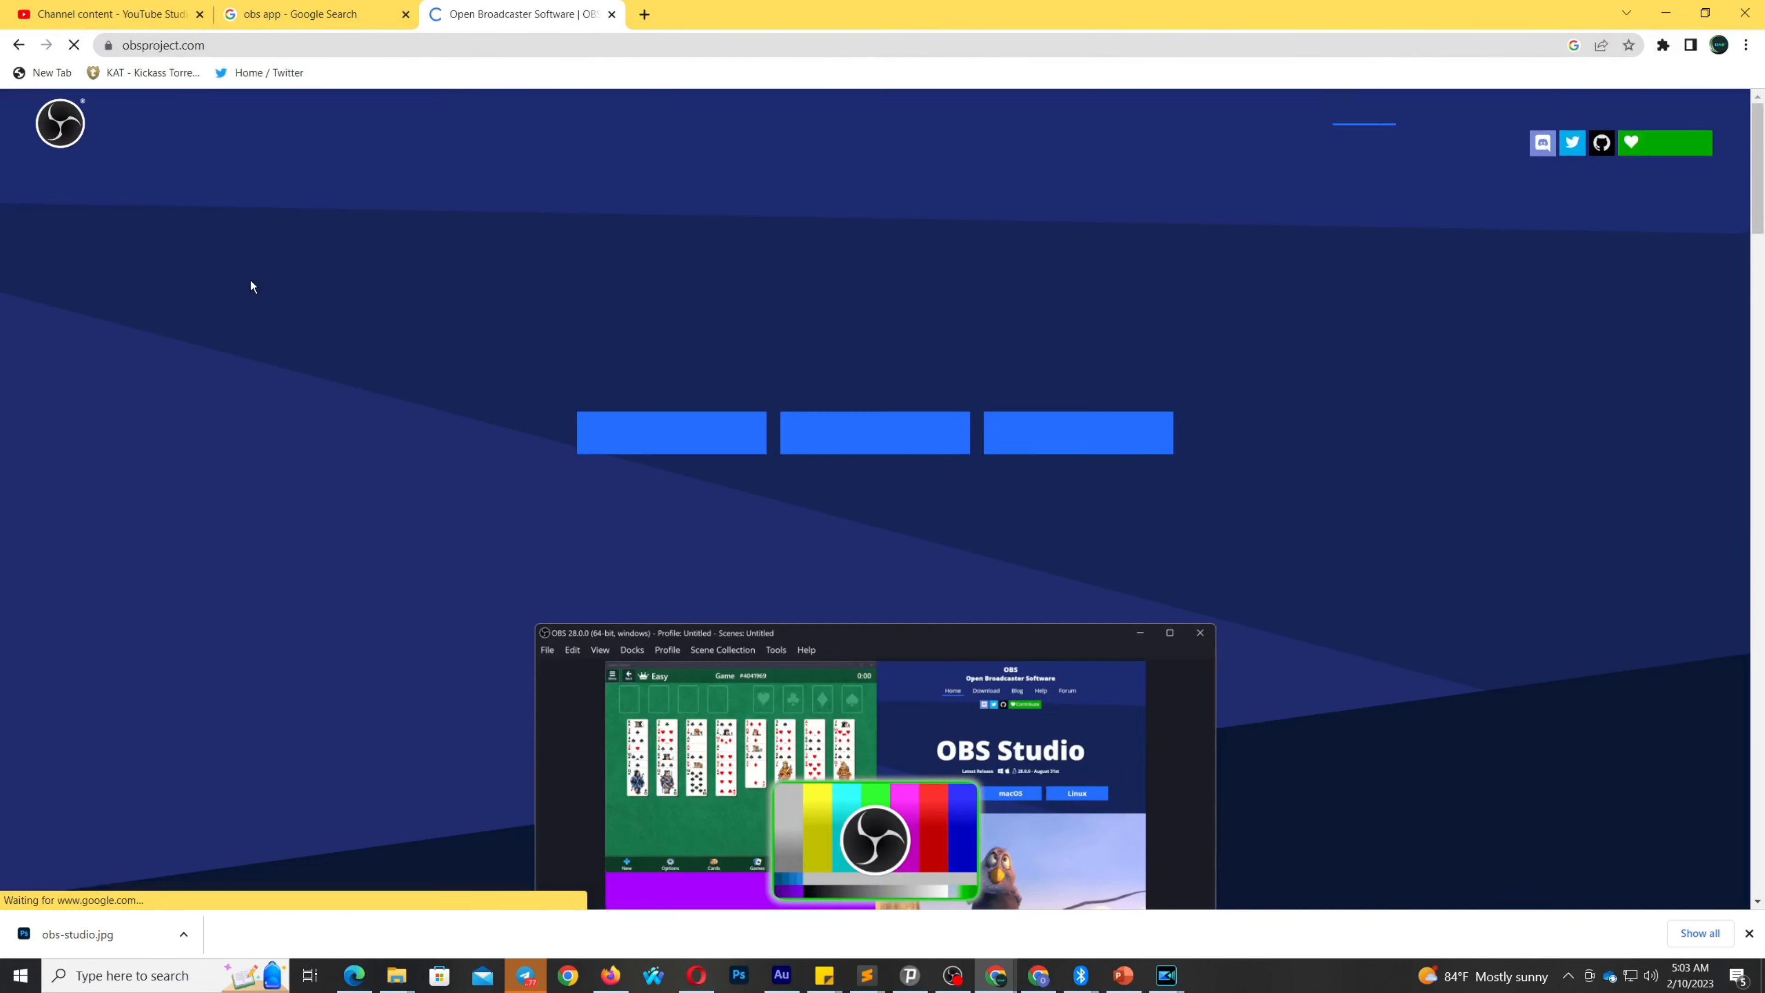
left_click(671, 432)
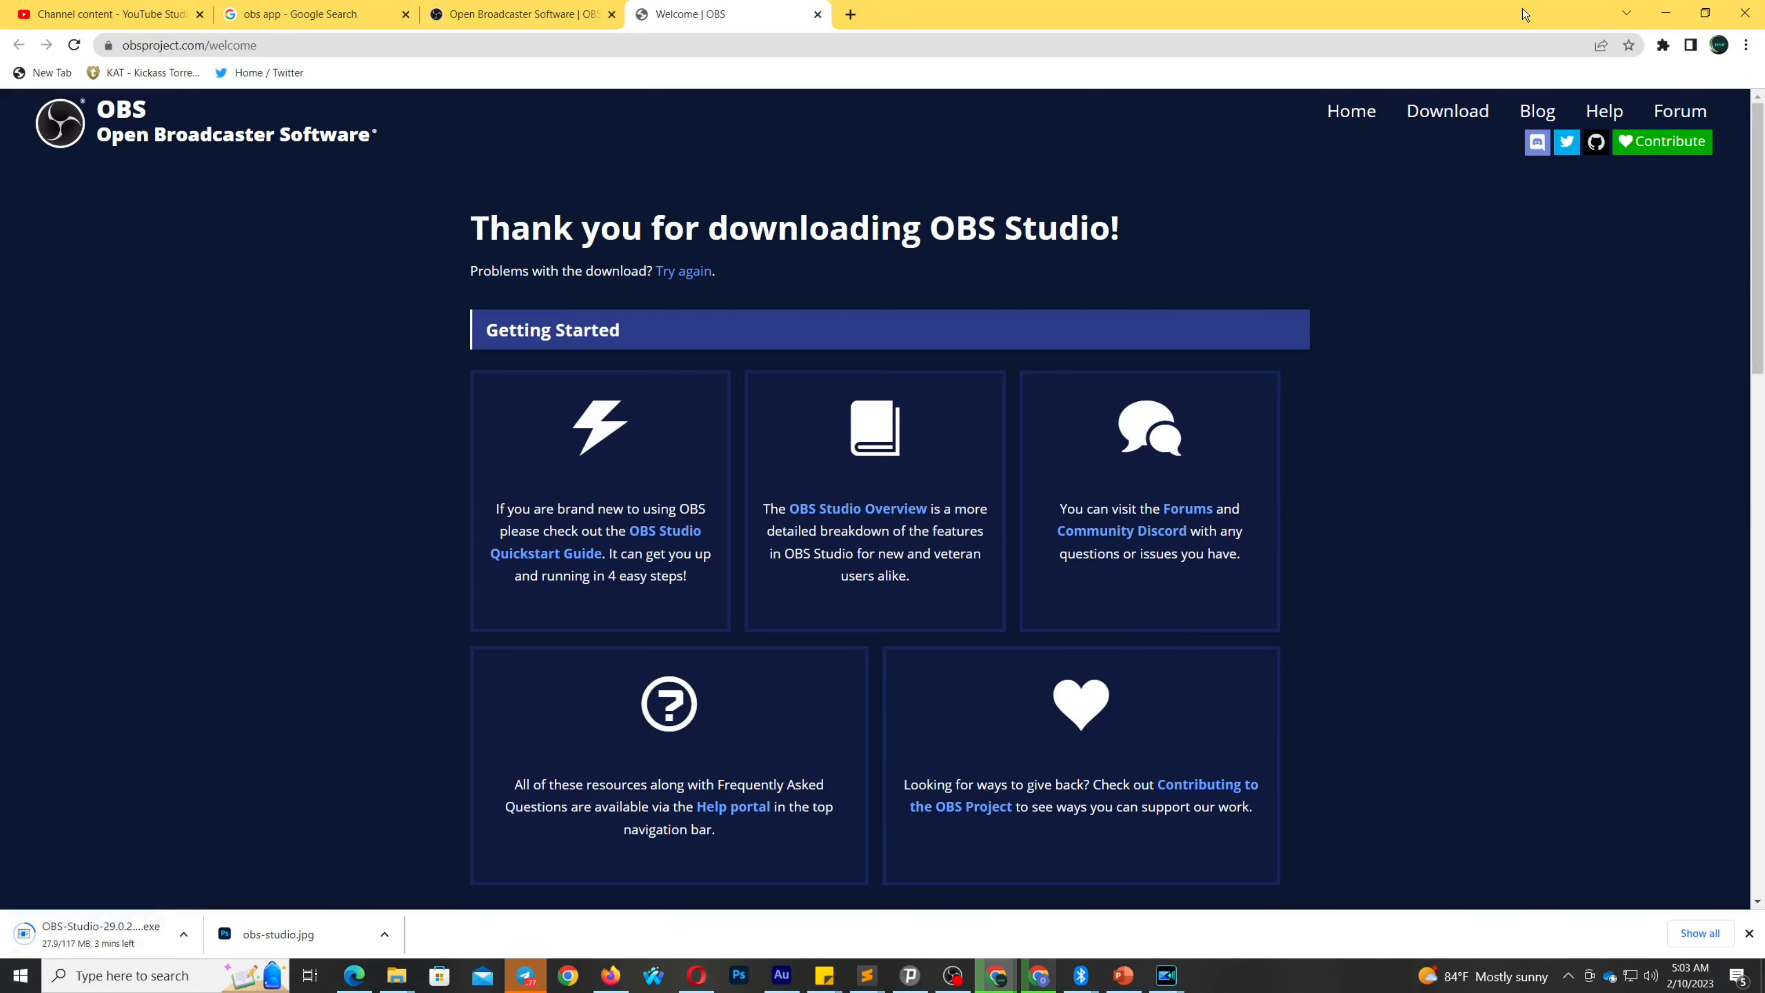
Minimize all open browser, OBS, video editor and file explorer windows to reach the desktop
left_click(1666, 13)
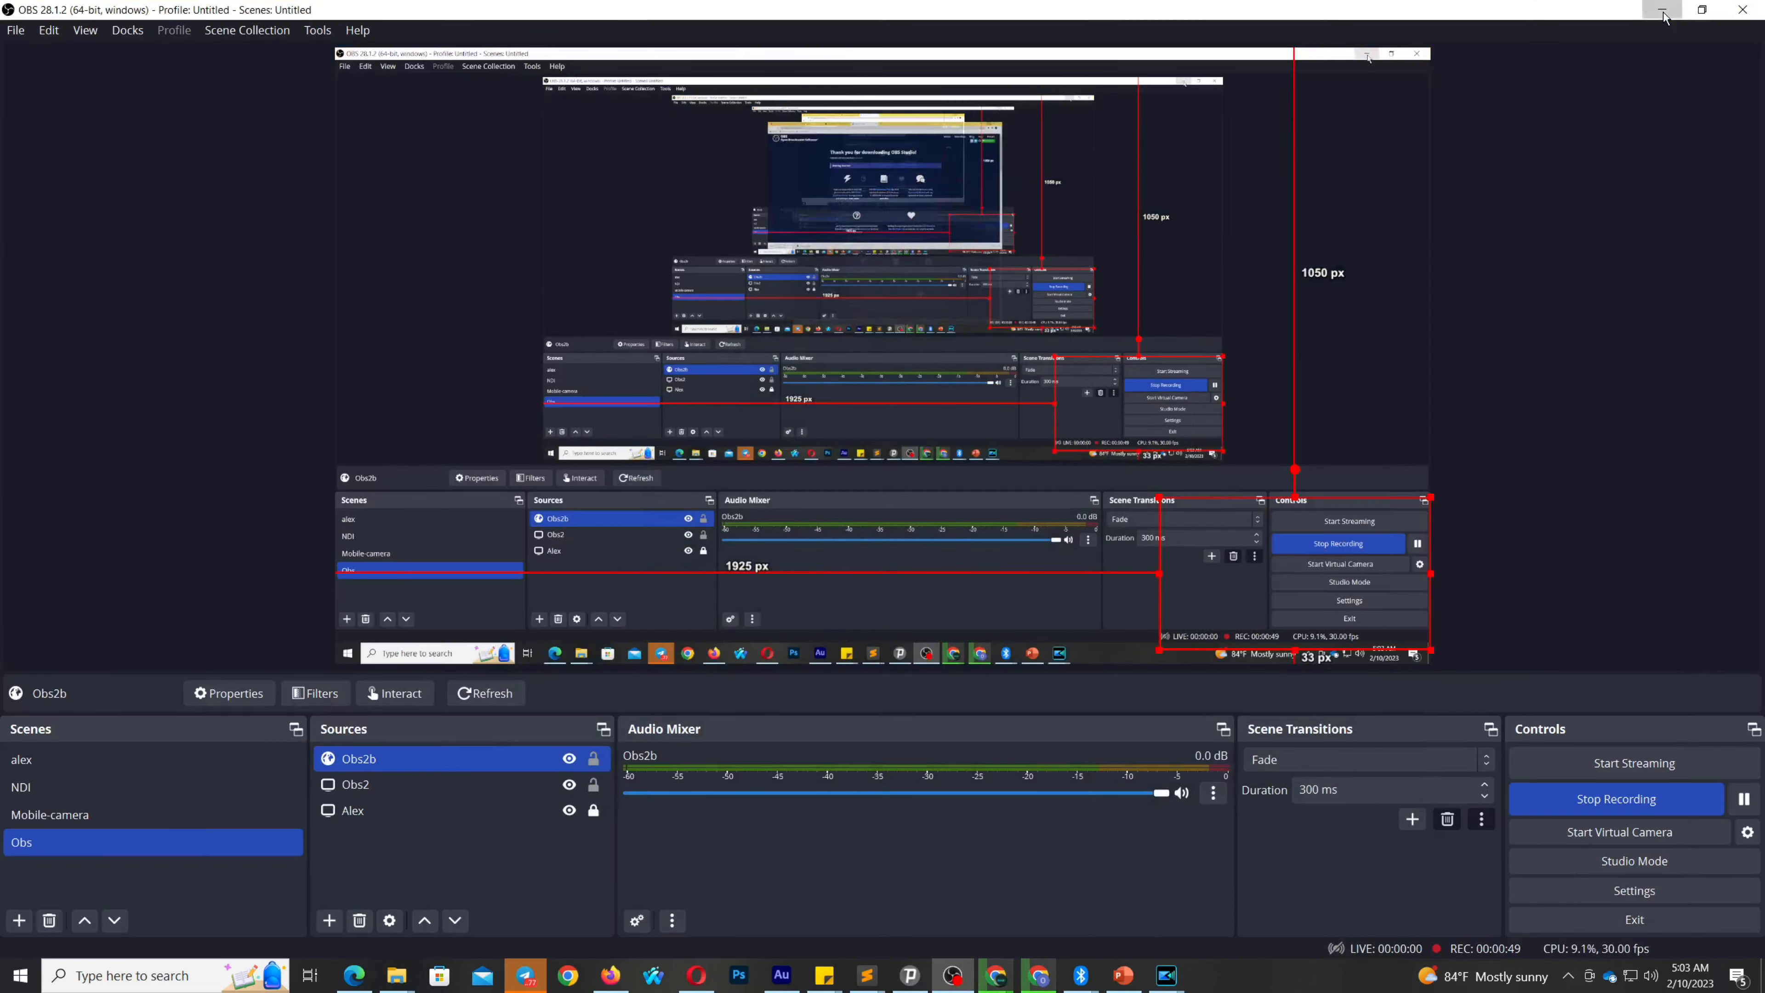
left_click(1666, 13)
left_click(1664, 12)
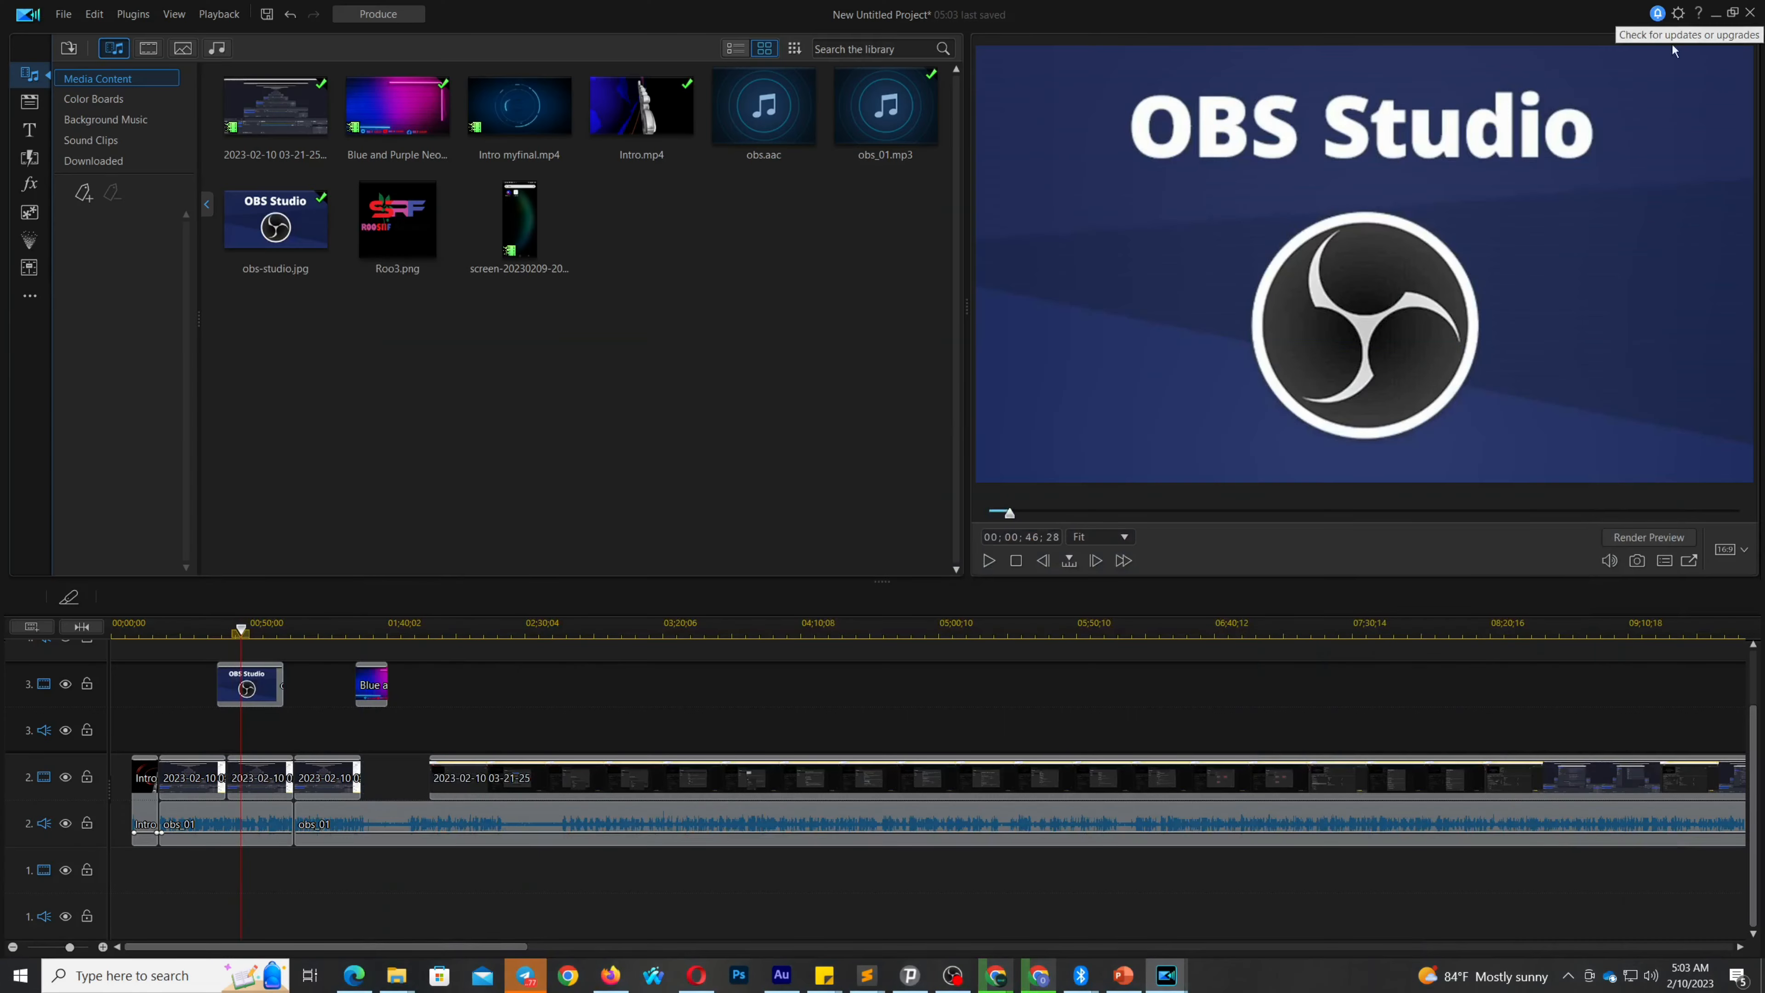
left_click(1715, 17)
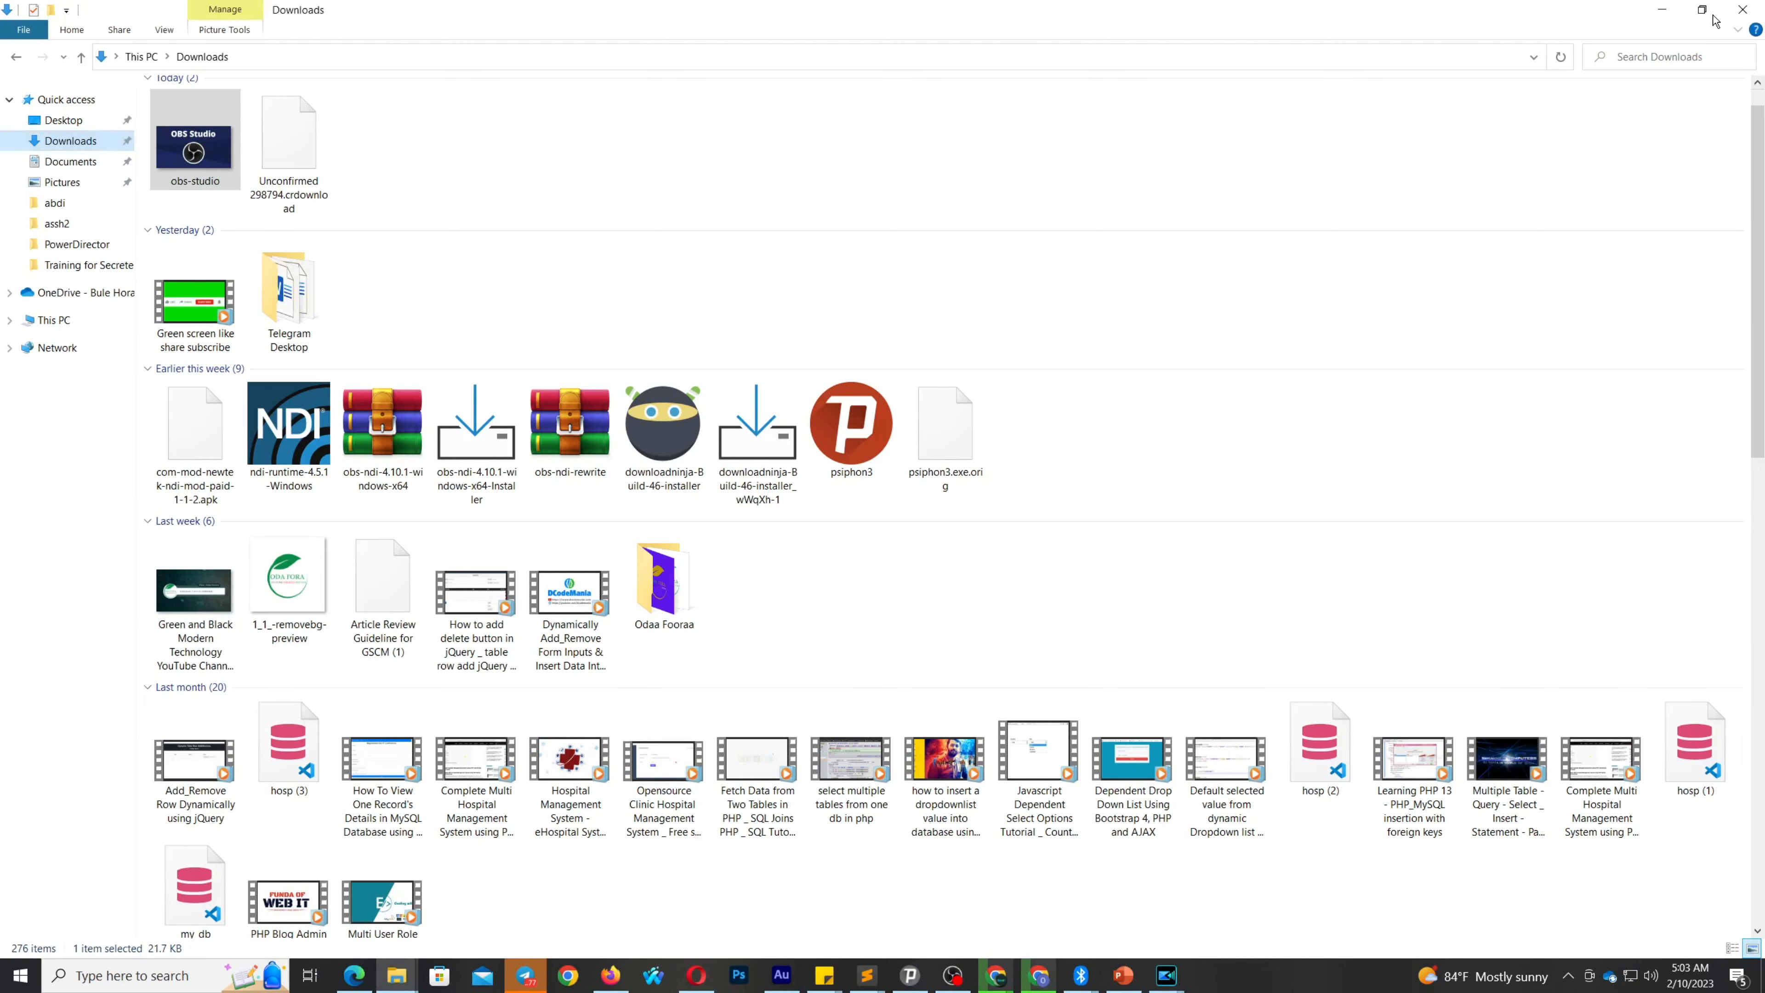
left_click(1665, 12)
left_click(1666, 12)
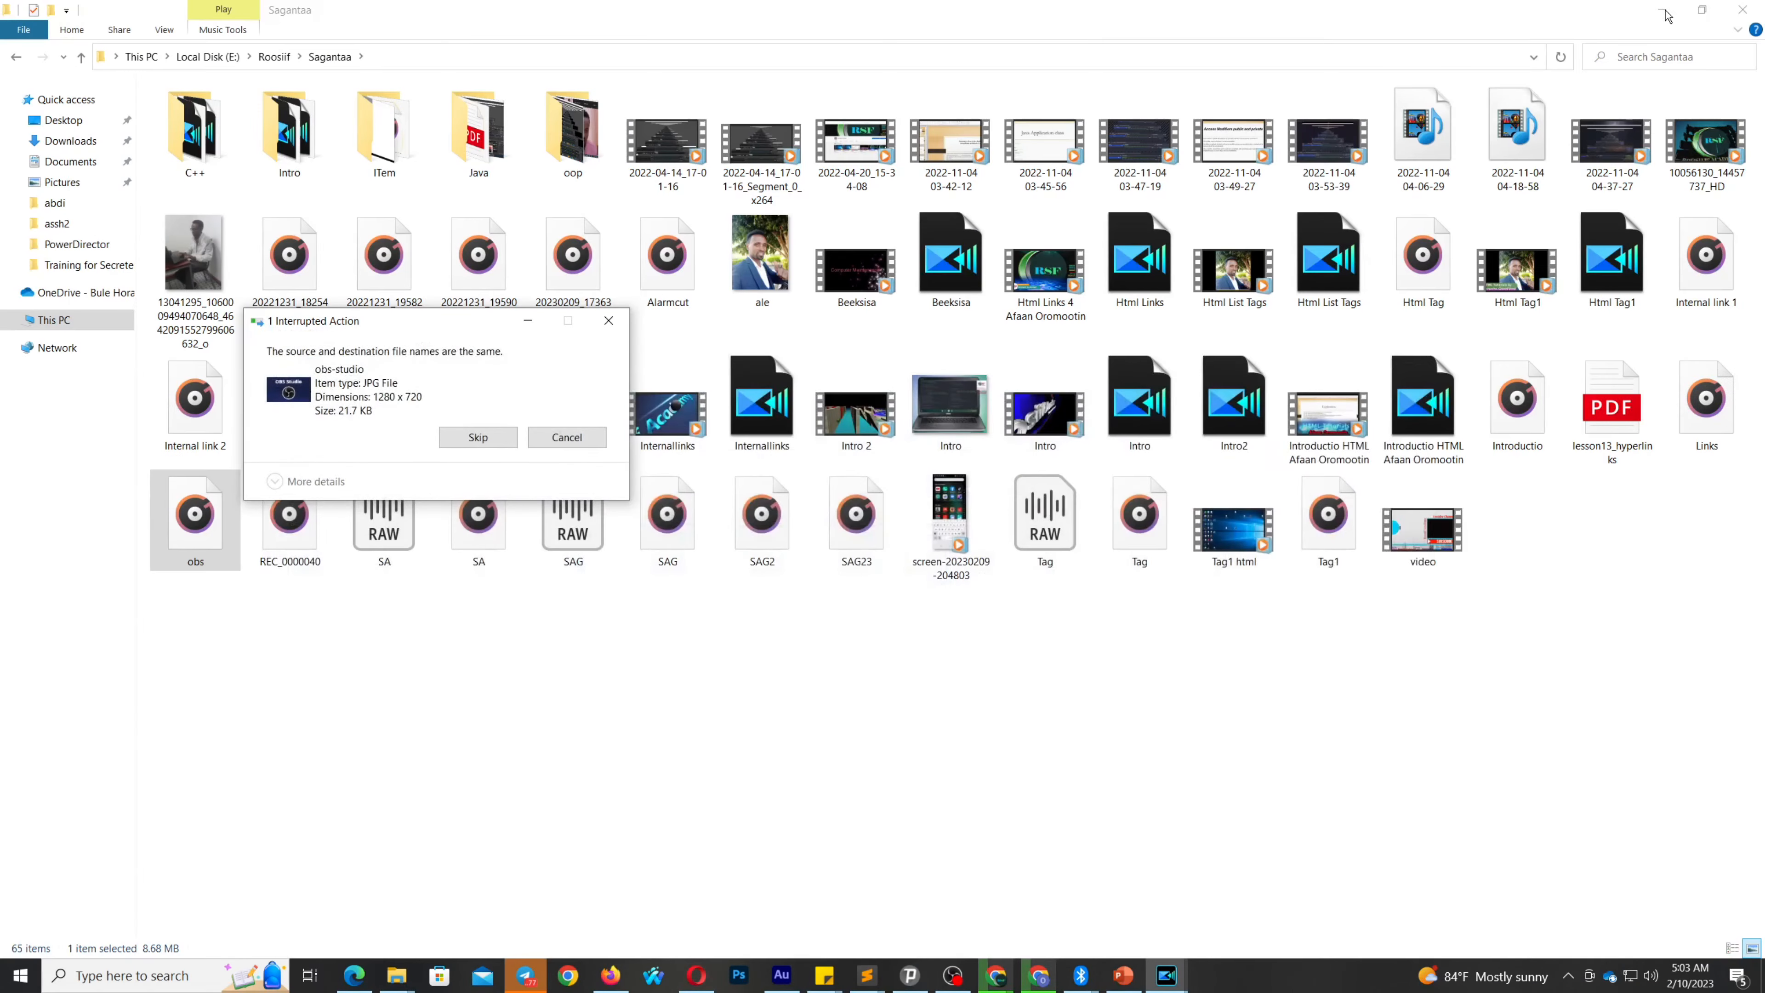
left_click(1665, 12)
left_click(1666, 12)
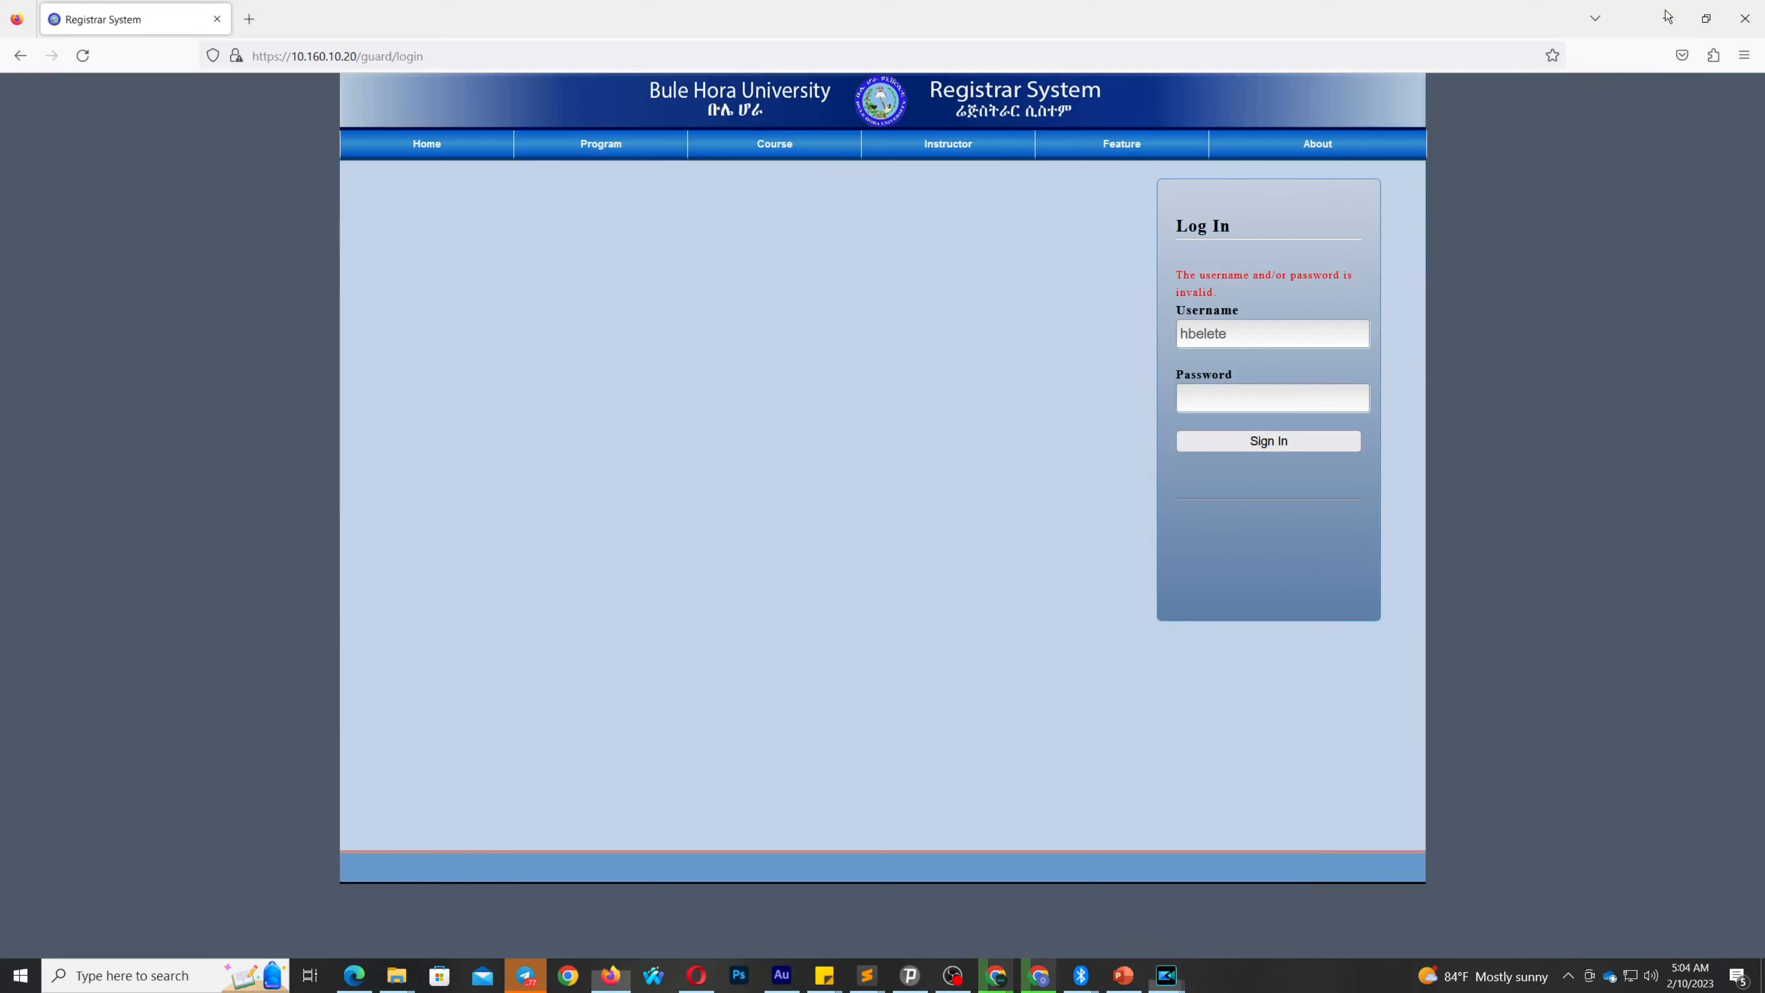
left_click(1668, 15)
left_click(1667, 15)
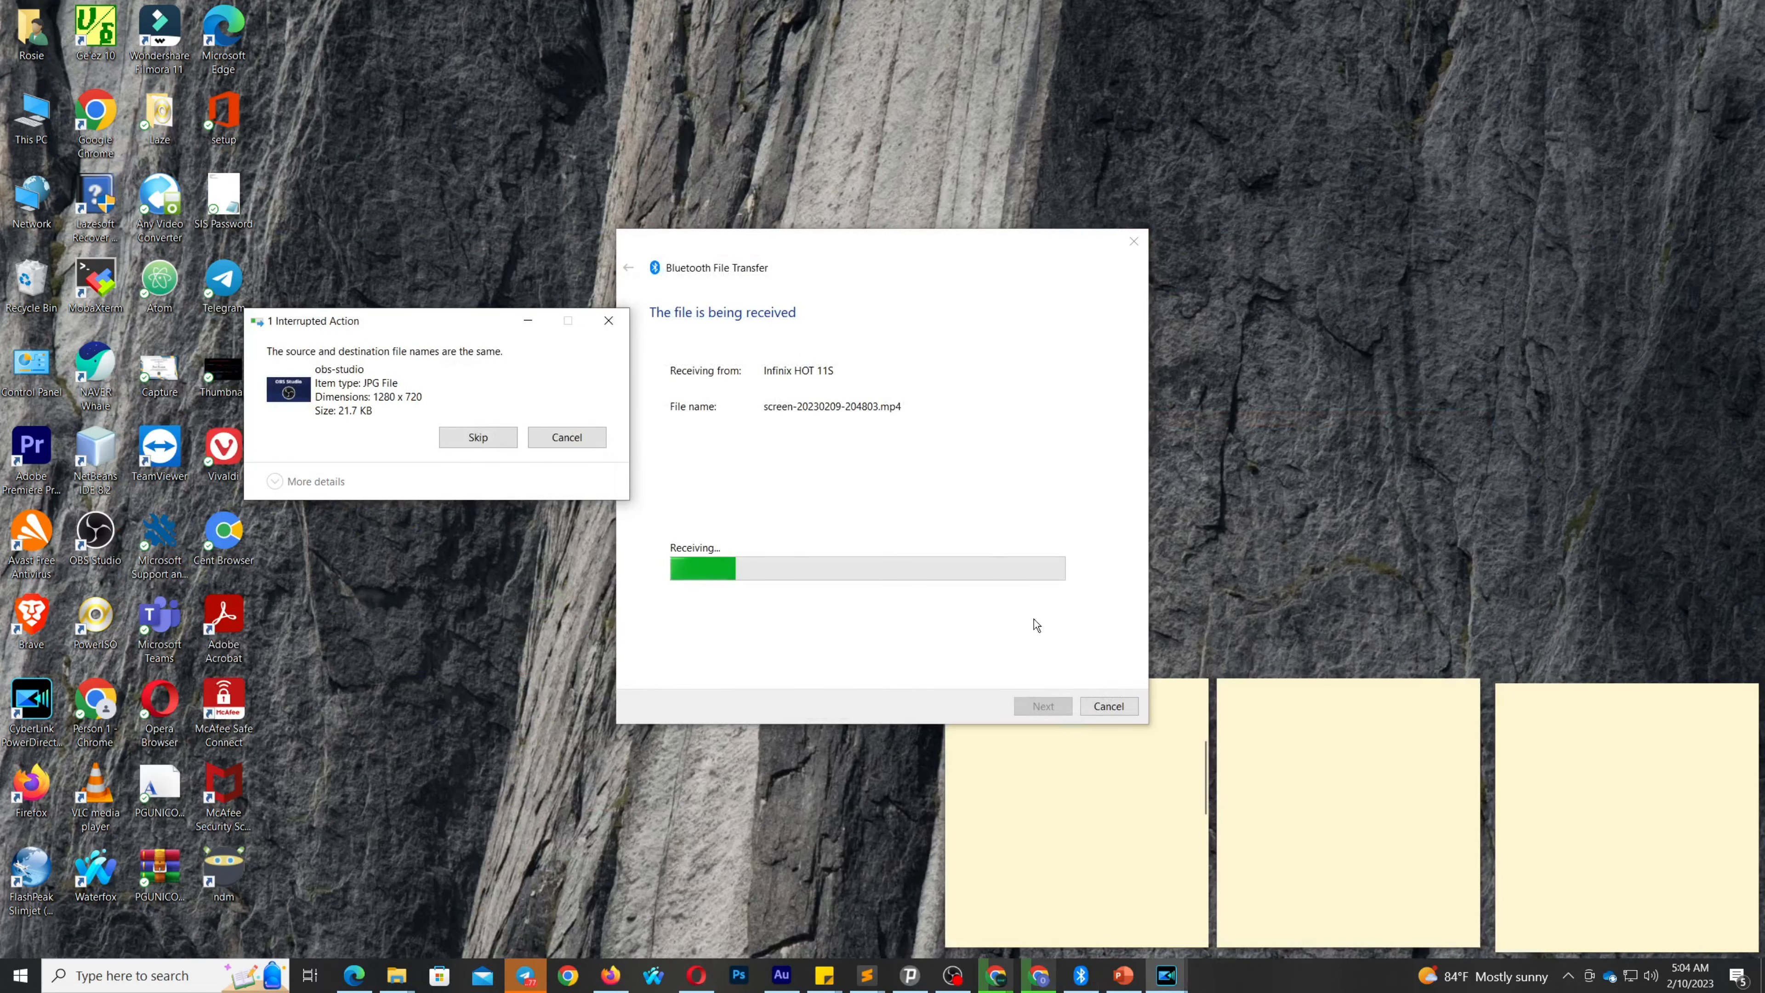
Close the interrupted file copy and Bluetooth File Transfer dialogs, and refresh the desktop
left_click(608, 320)
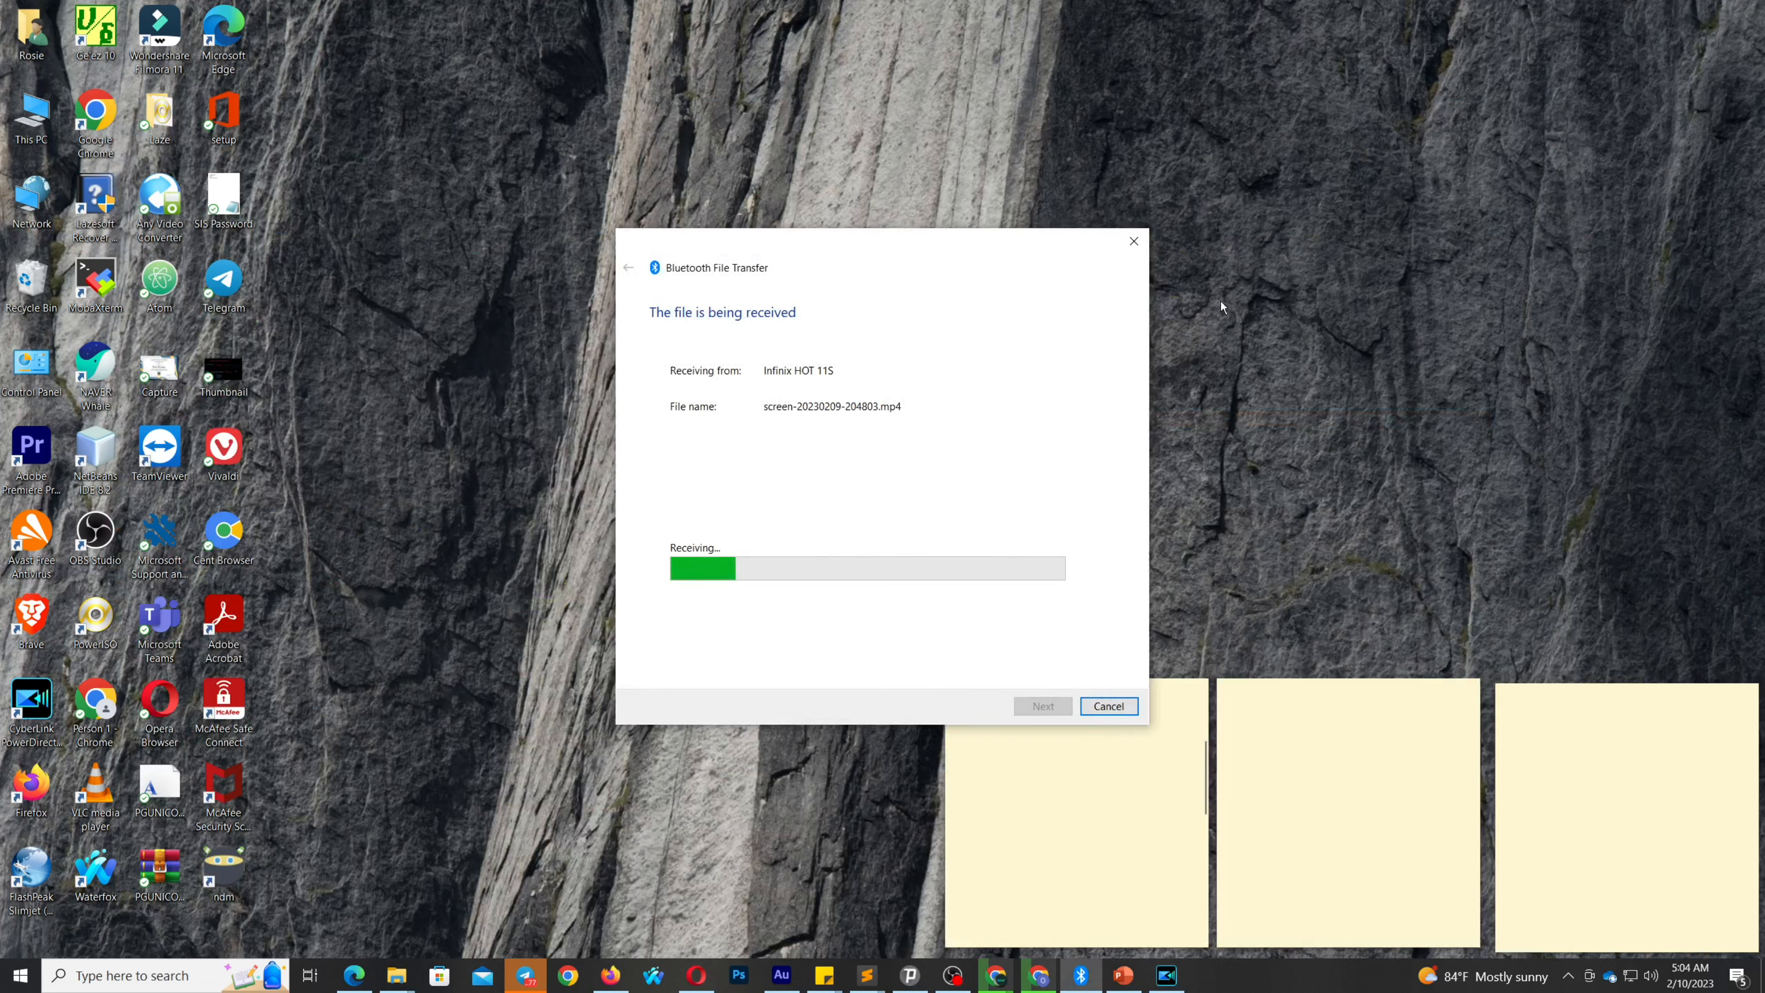
left_click(1133, 241)
right_click(974, 282)
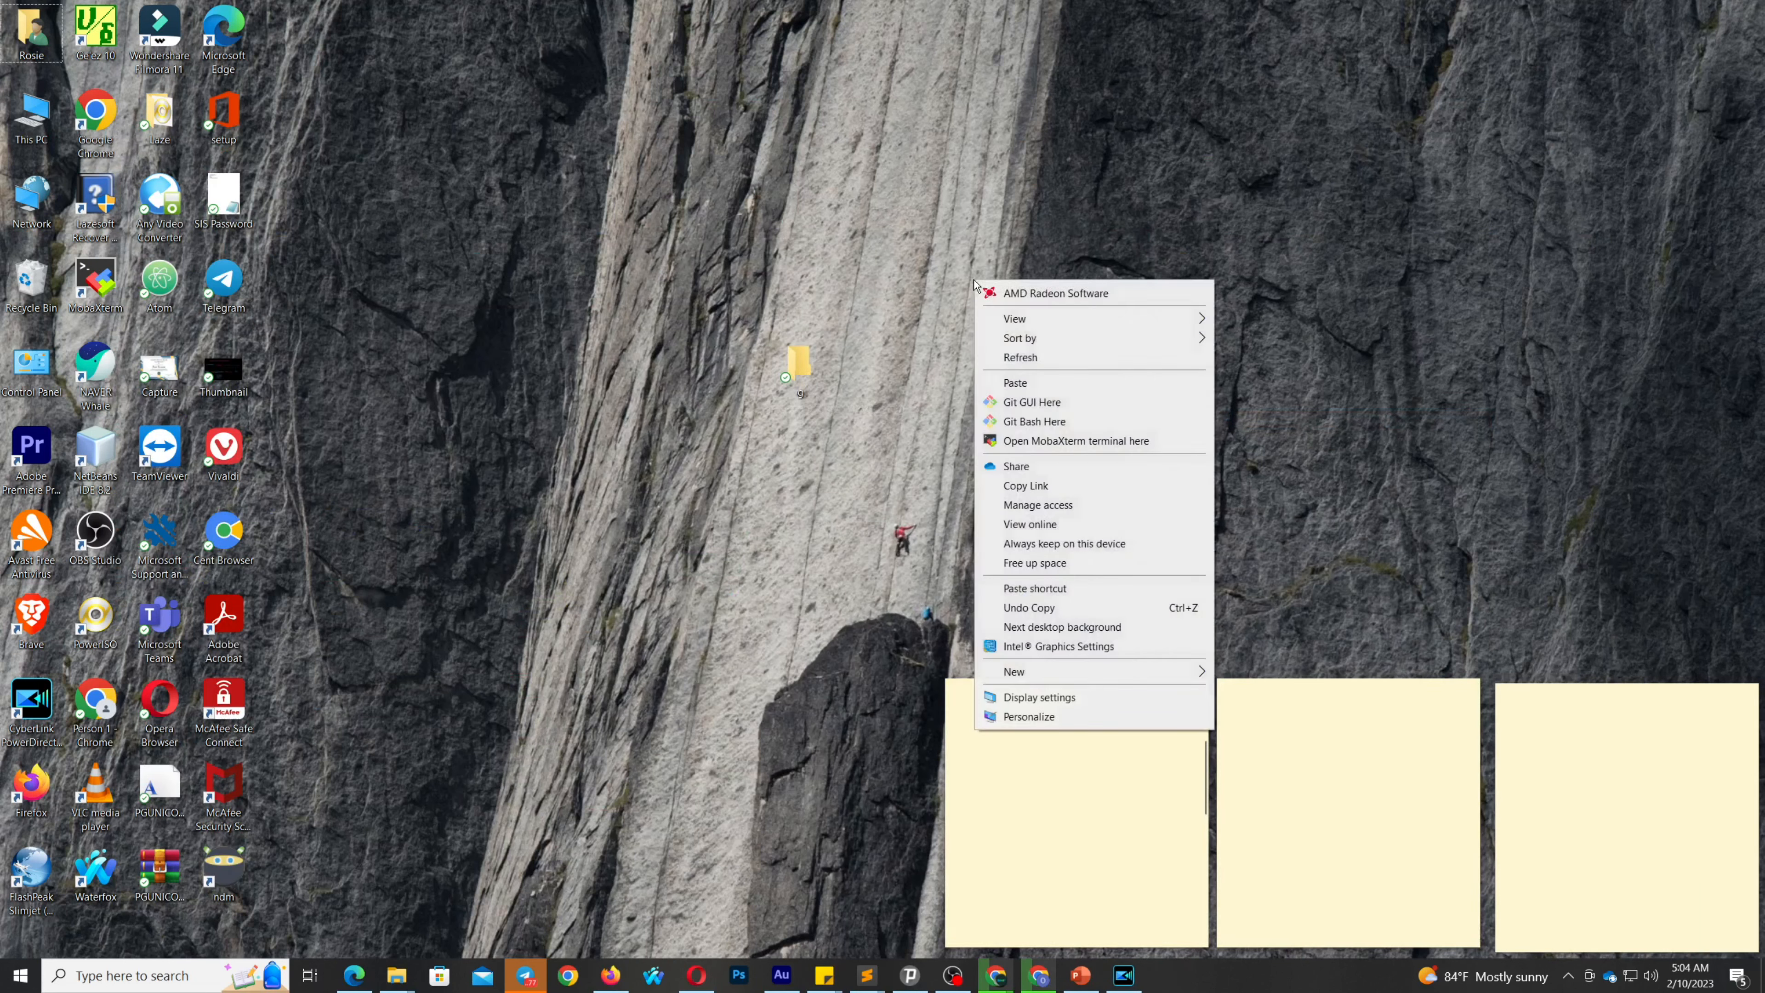
left_click(1022, 357)
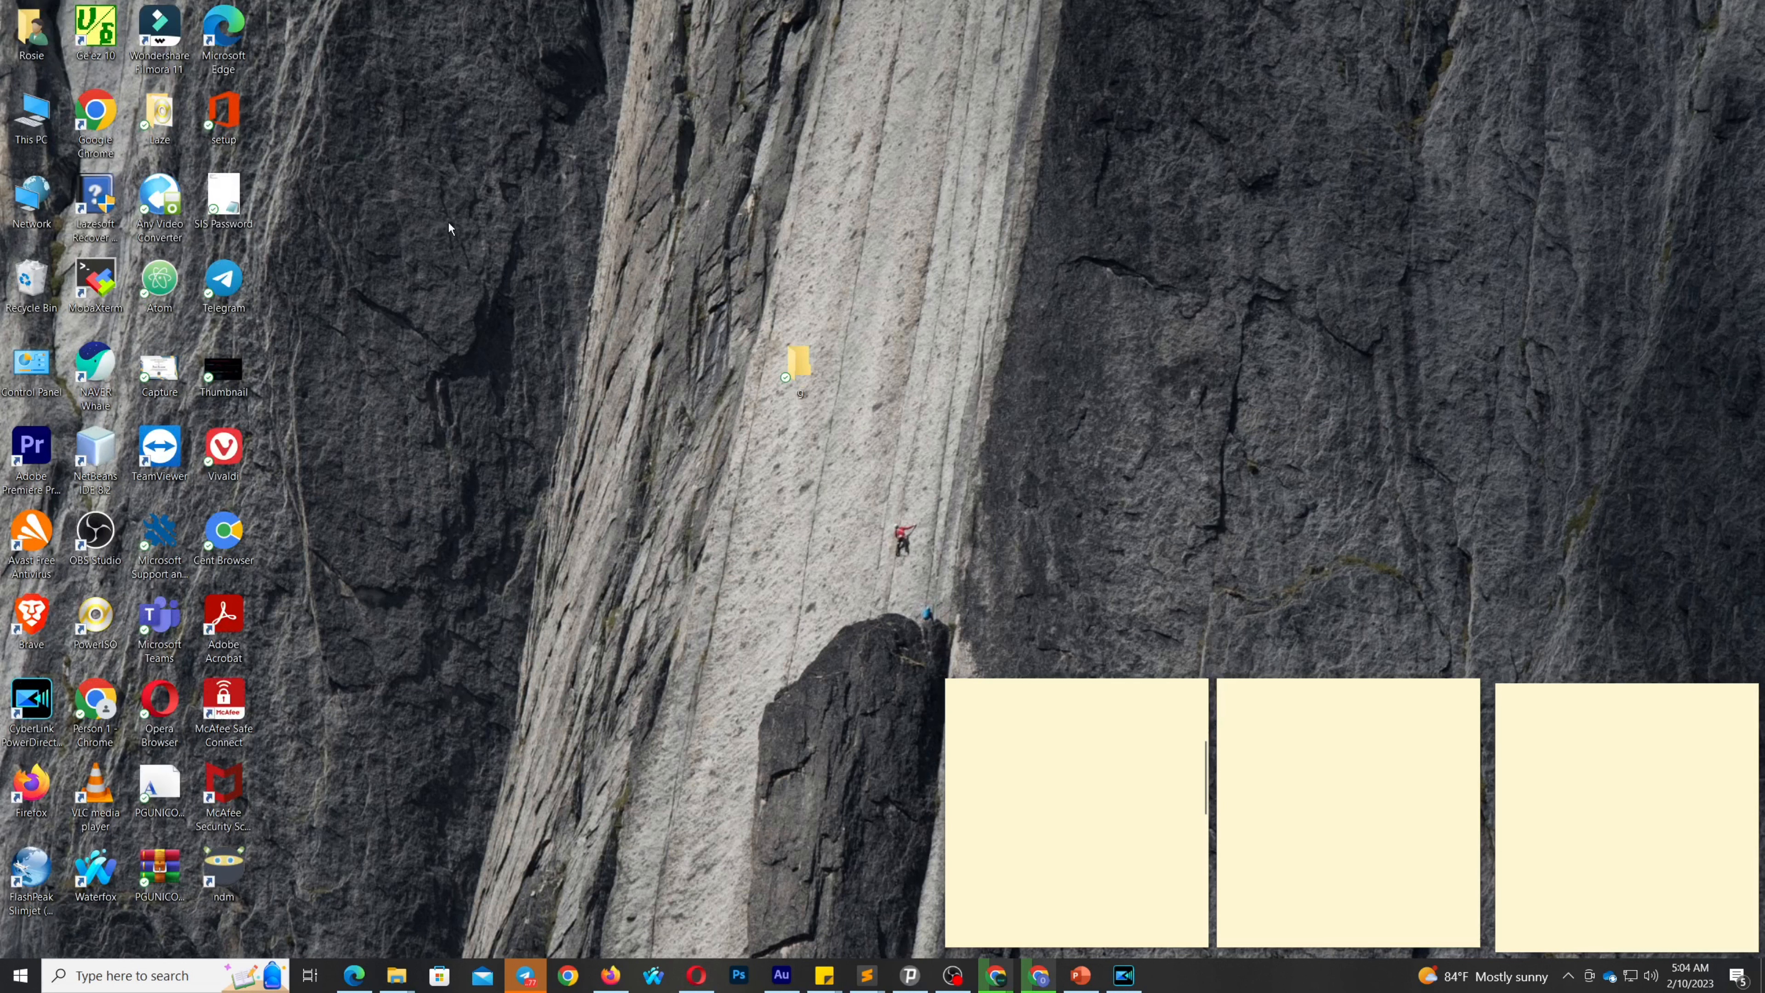
Launch OBS Studio from the desktop even though it is already running, and bring its window to the front
left_click(103, 541)
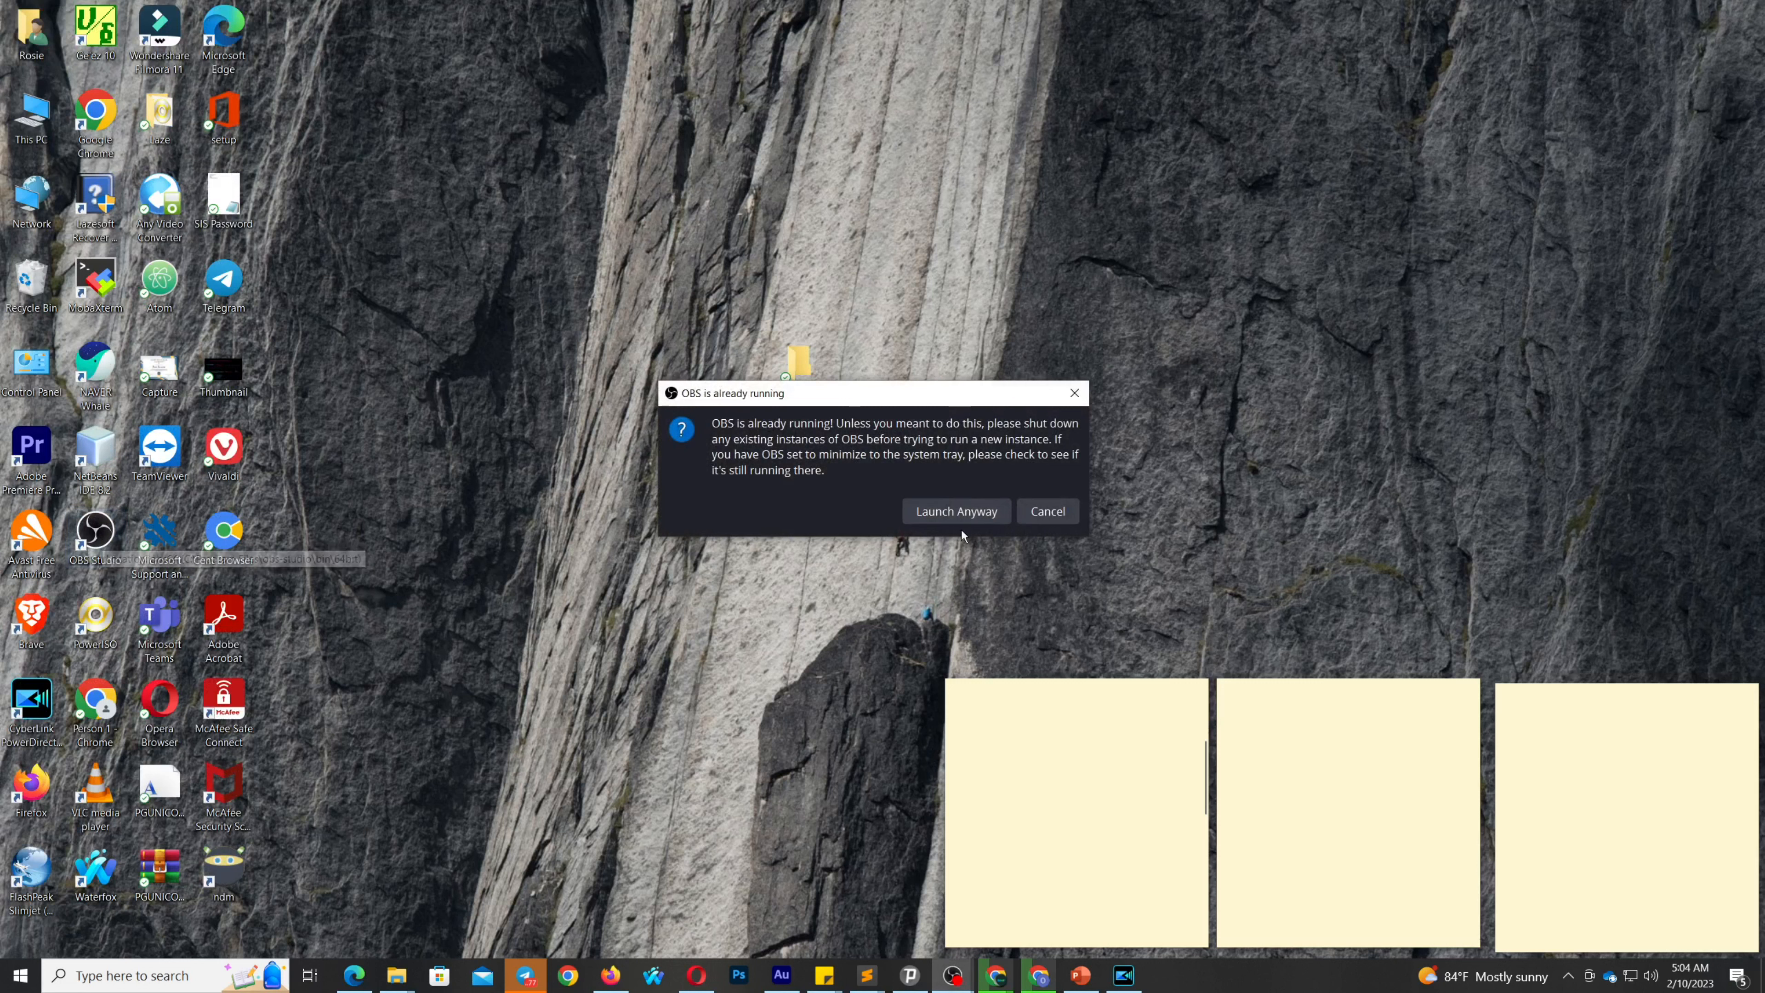
left_click(986, 516)
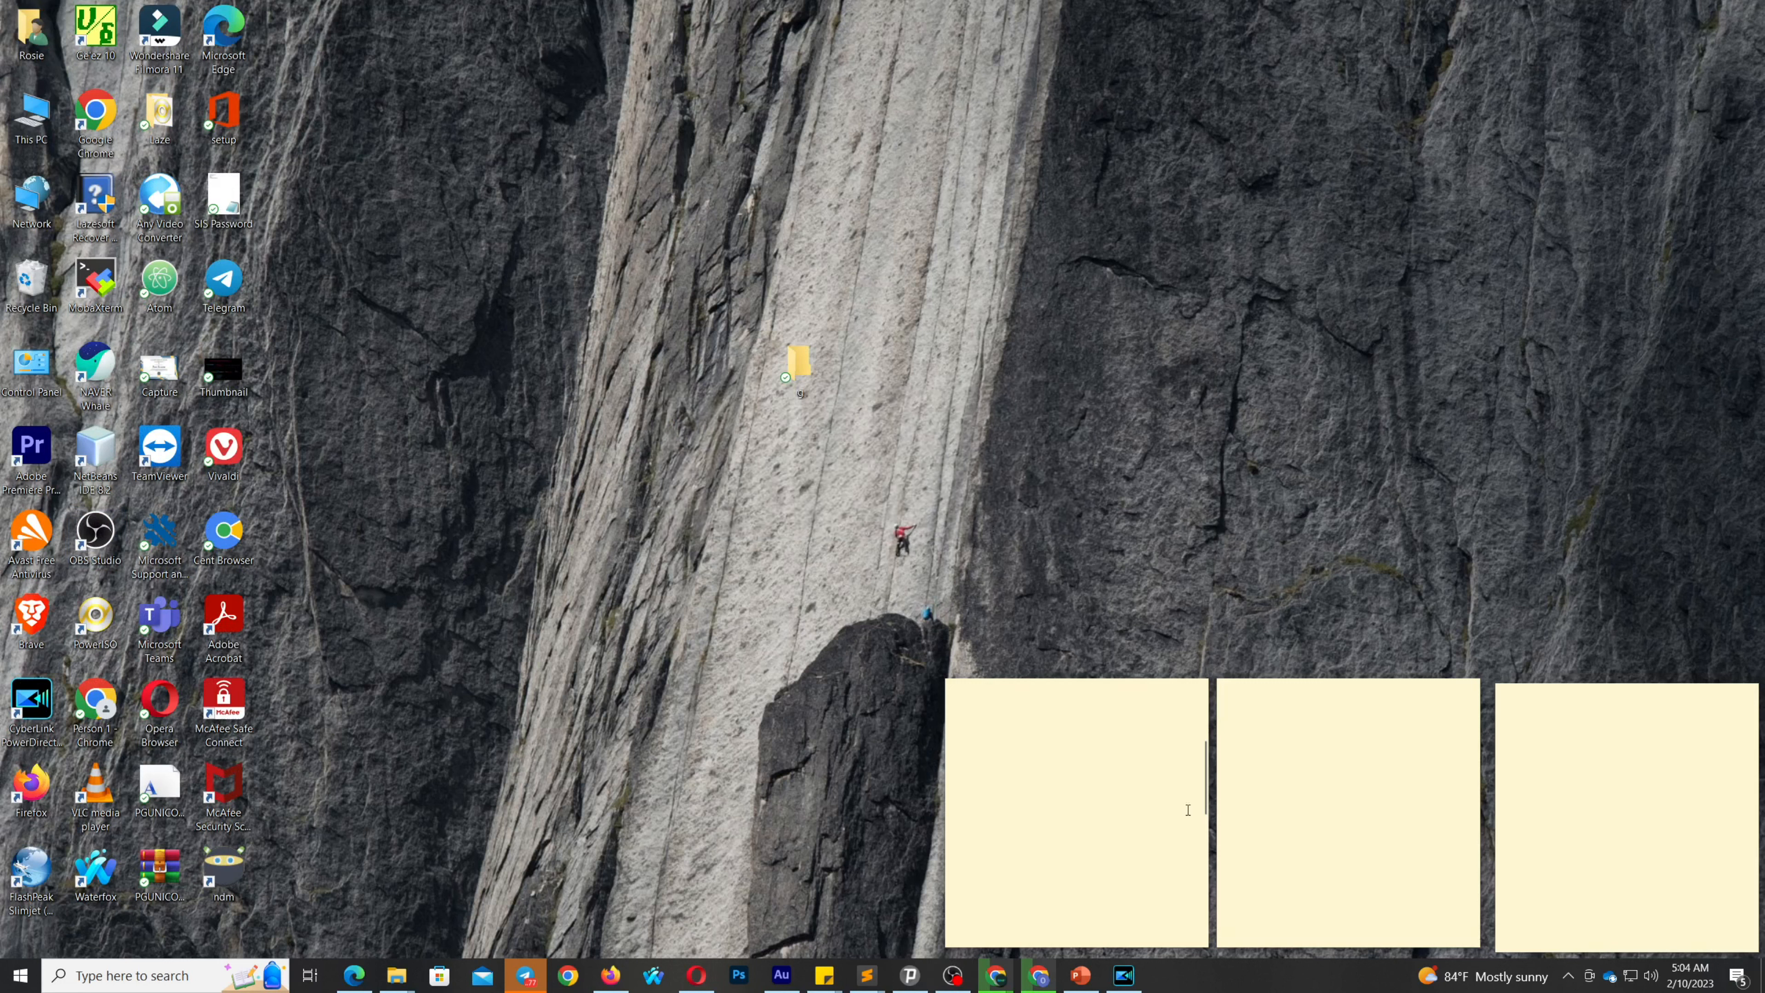
left_click(955, 977)
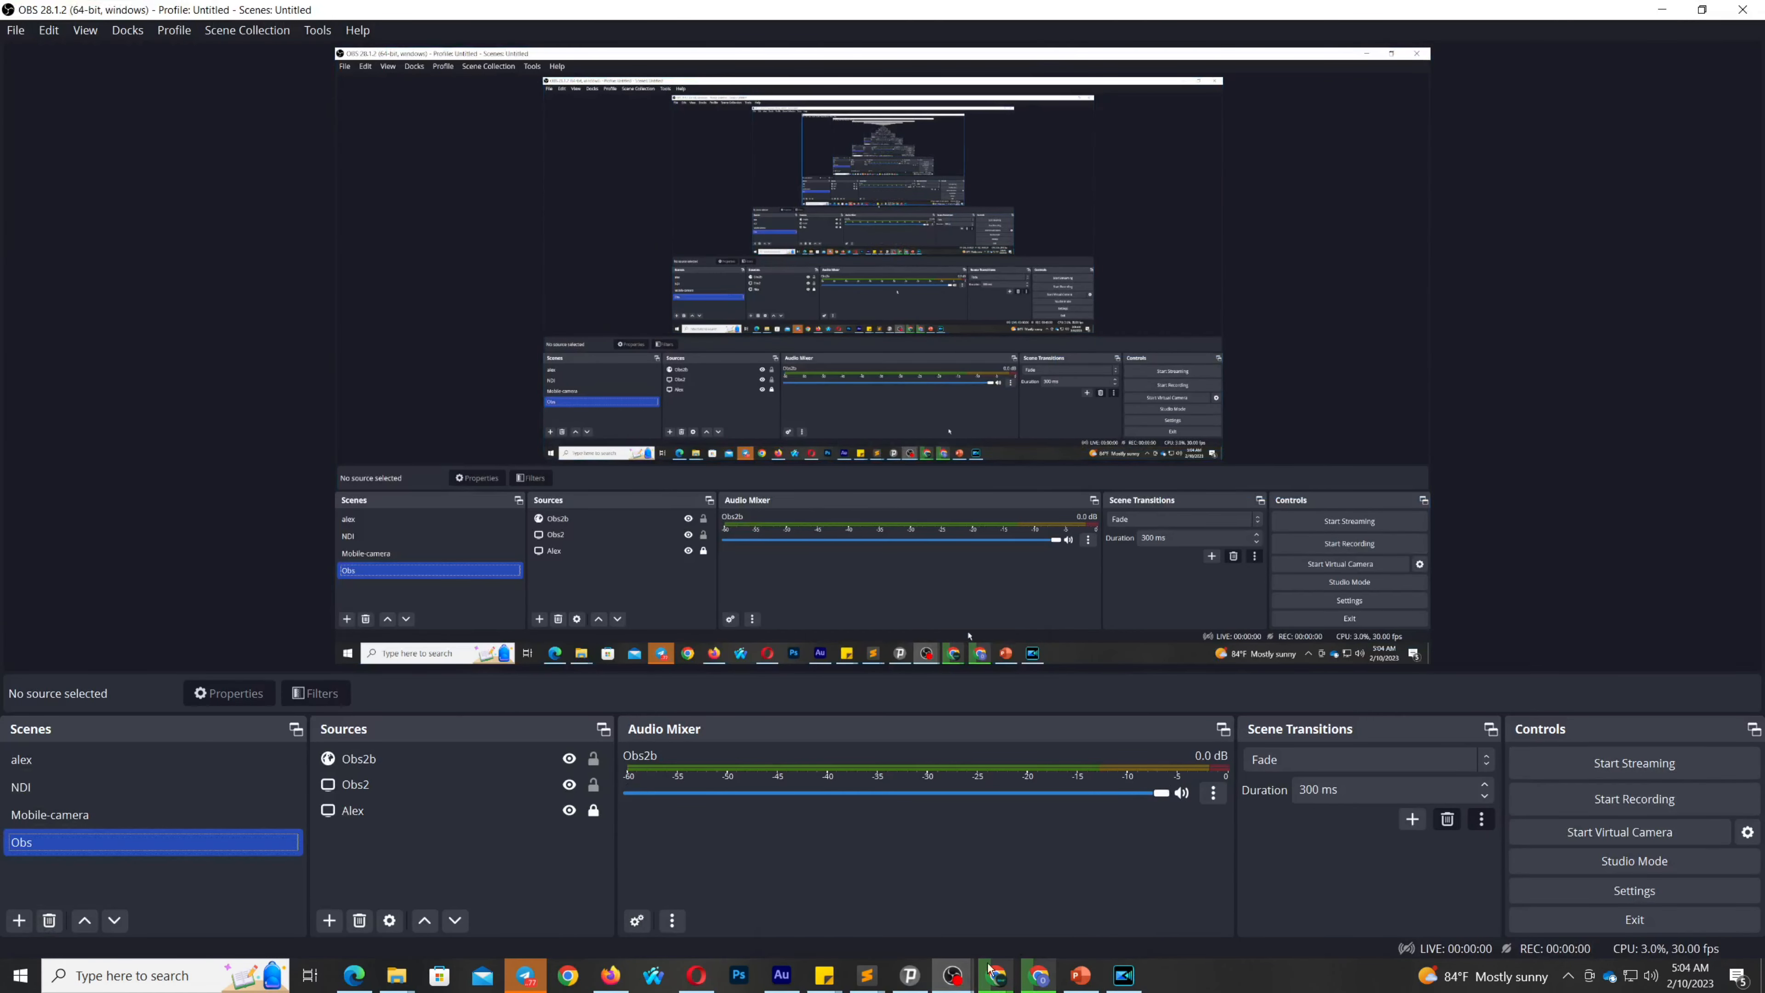
Switch briefly to the Chrome window with the OBS welcome page, return to OBS Studio and start recording
mouse_move(994, 972)
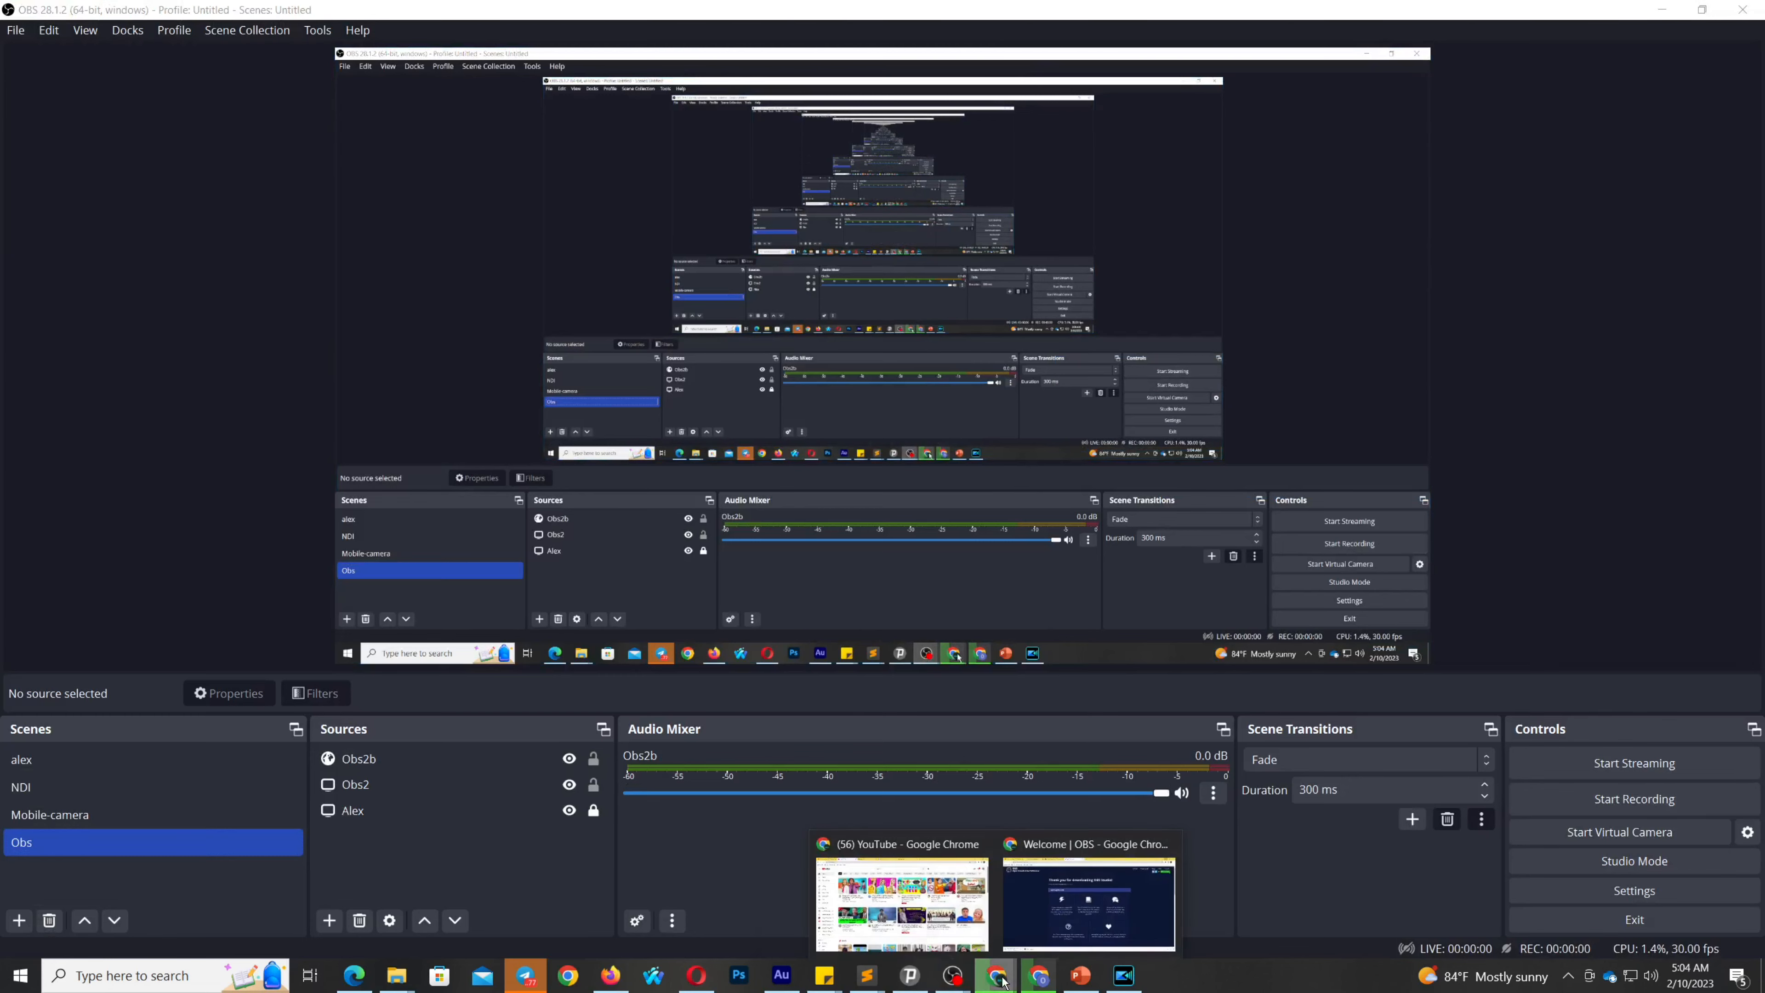
left_click(1043, 926)
left_click(953, 977)
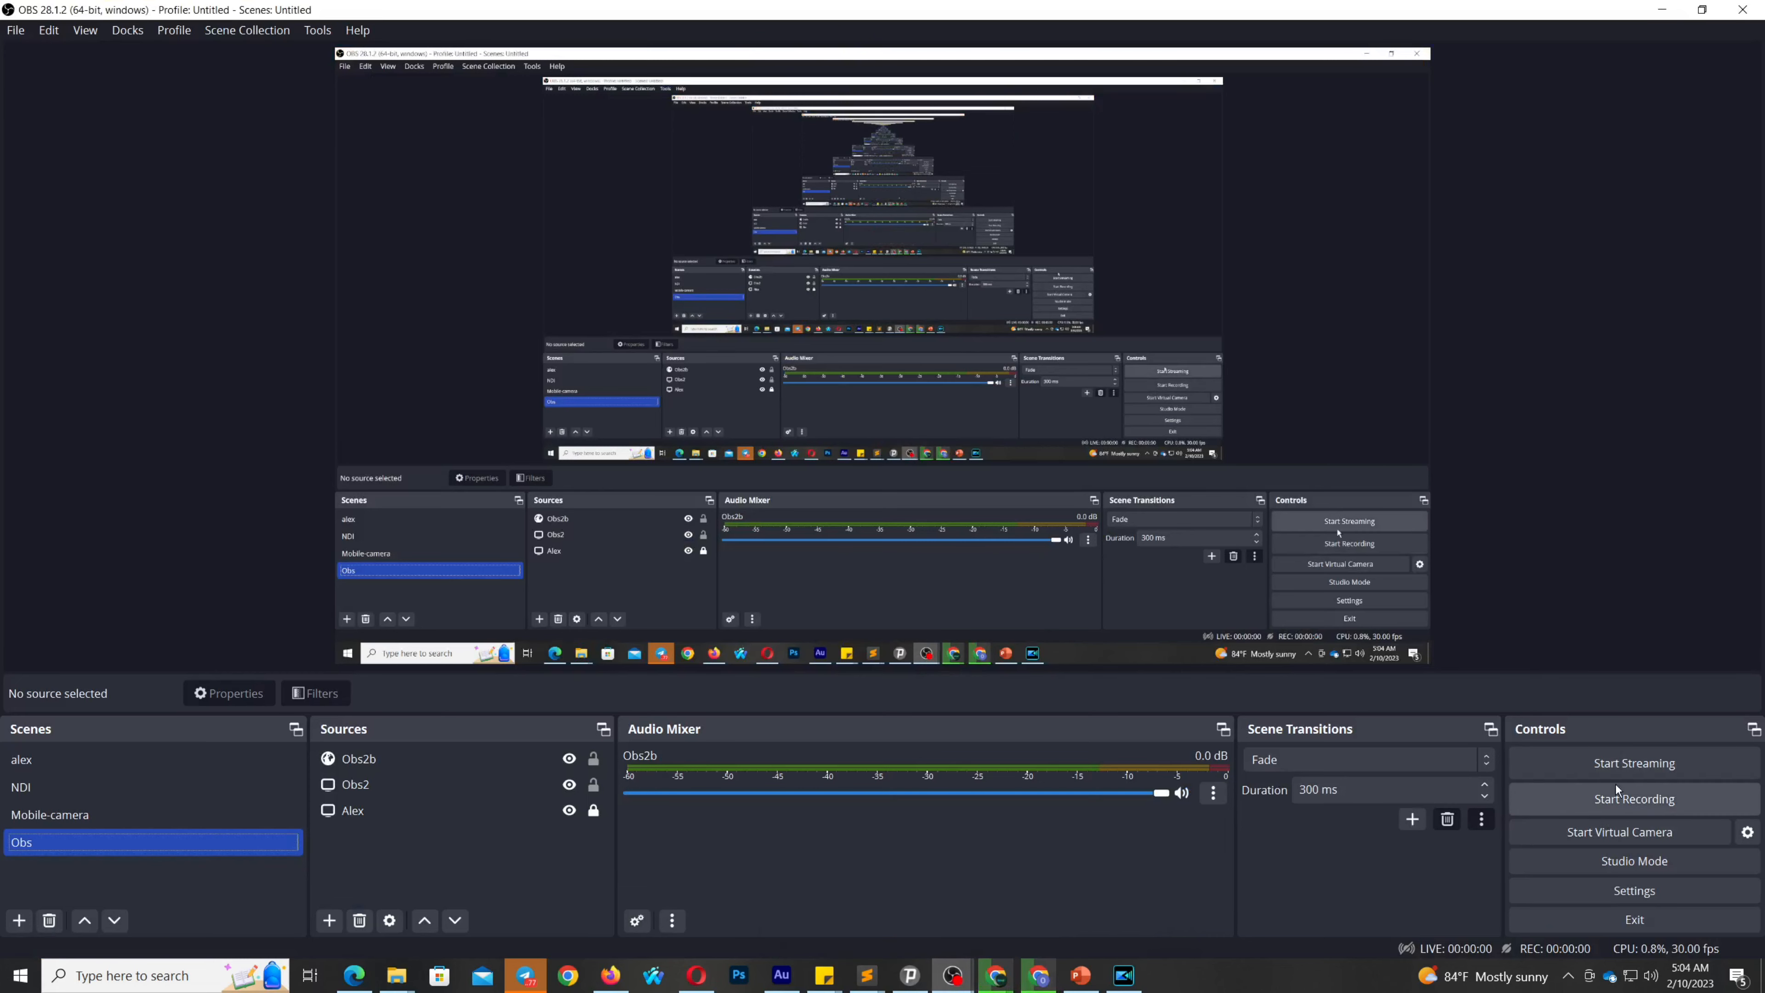
left_click(1610, 809)
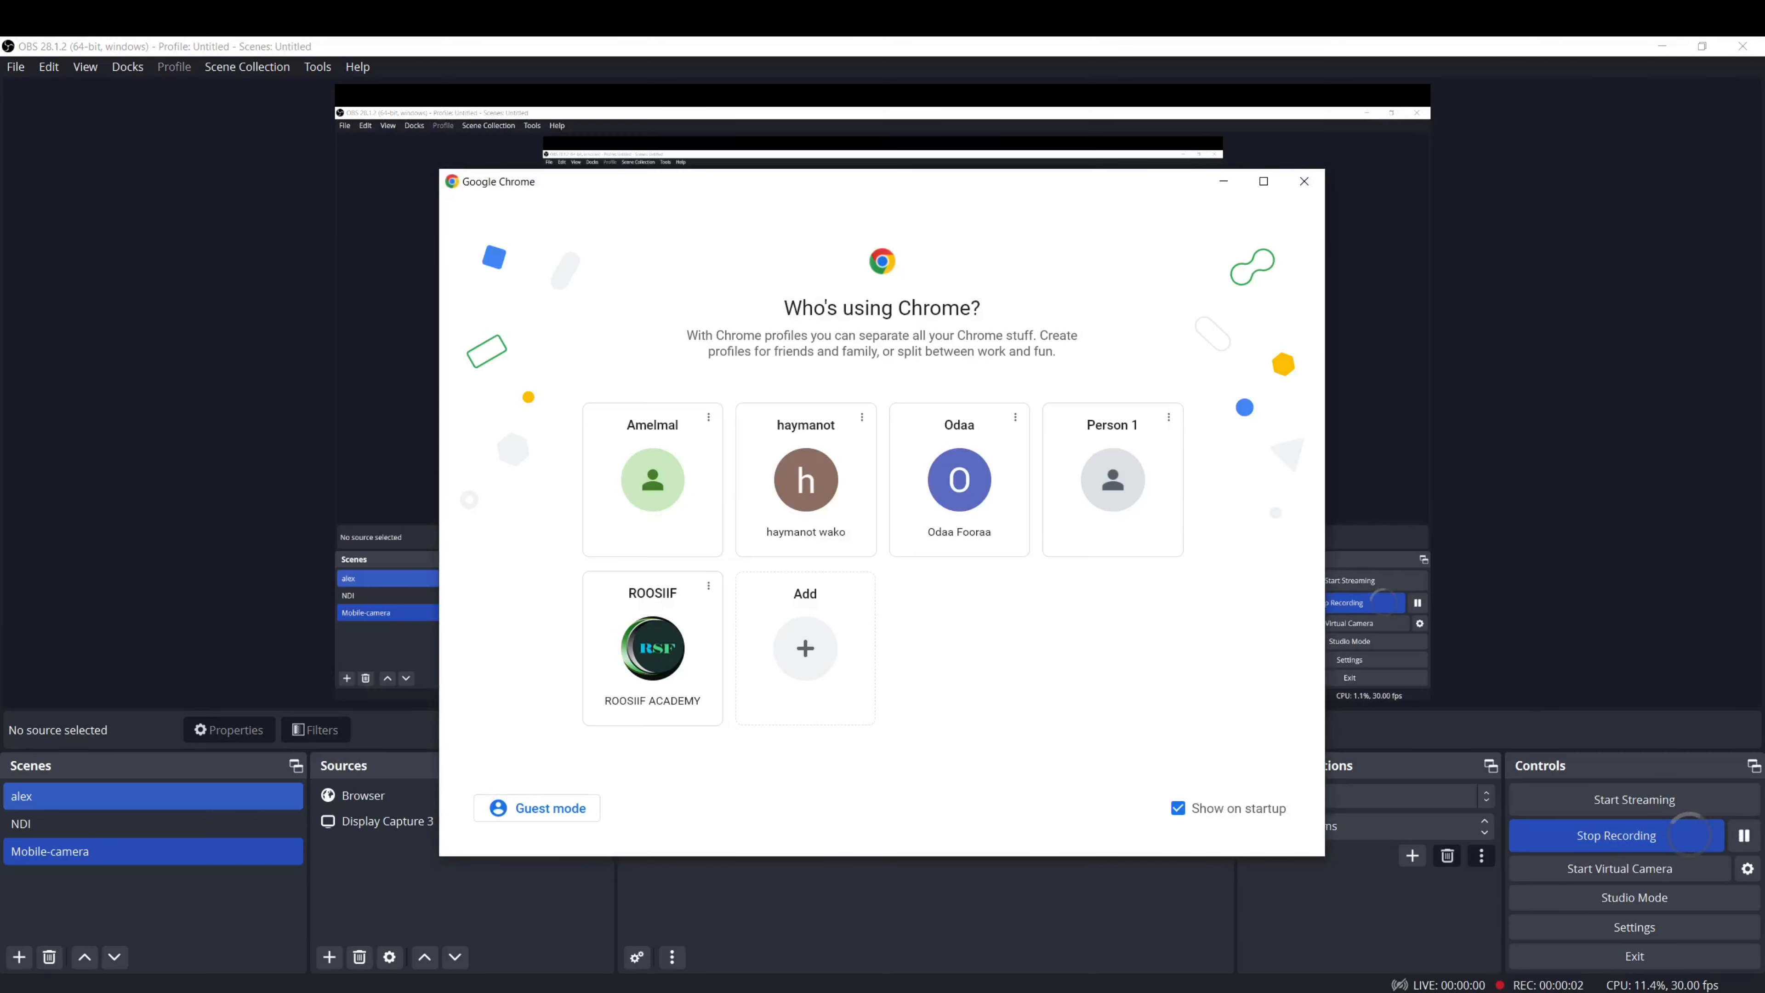
Open Chrome with the ROOSIIF academy profile, go to YouTube and start the channel's Go live page
left_click(660, 670)
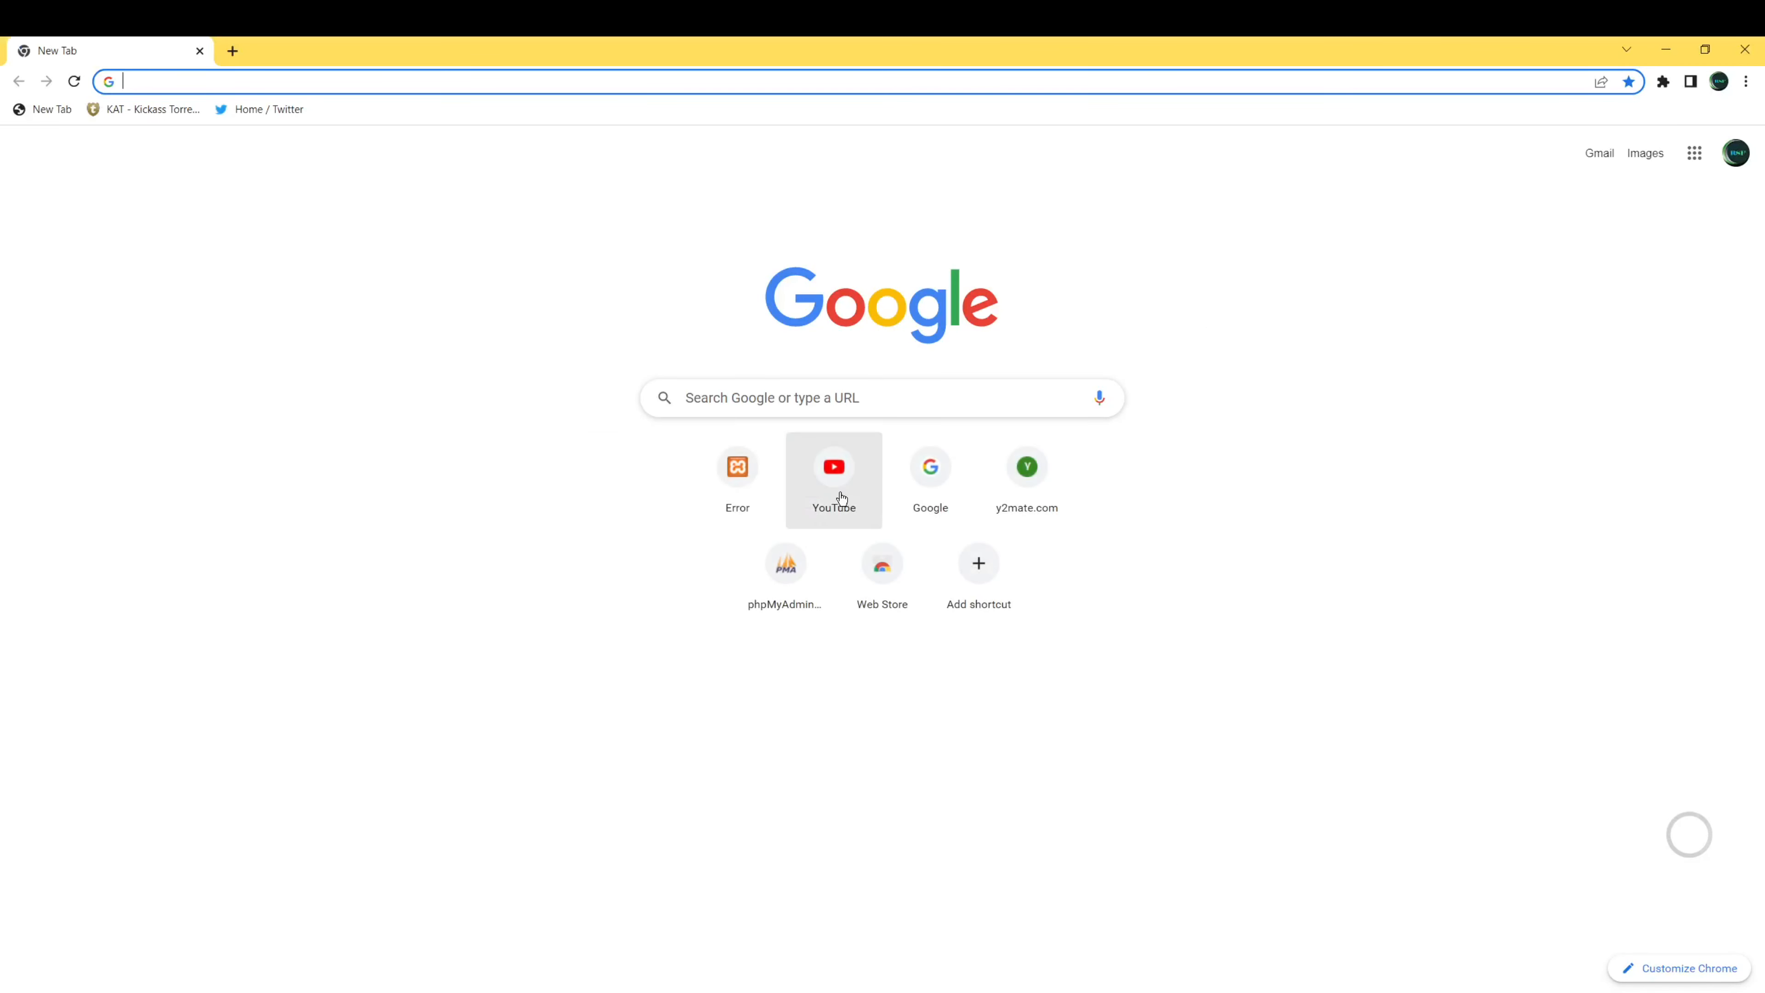
left_click(839, 495)
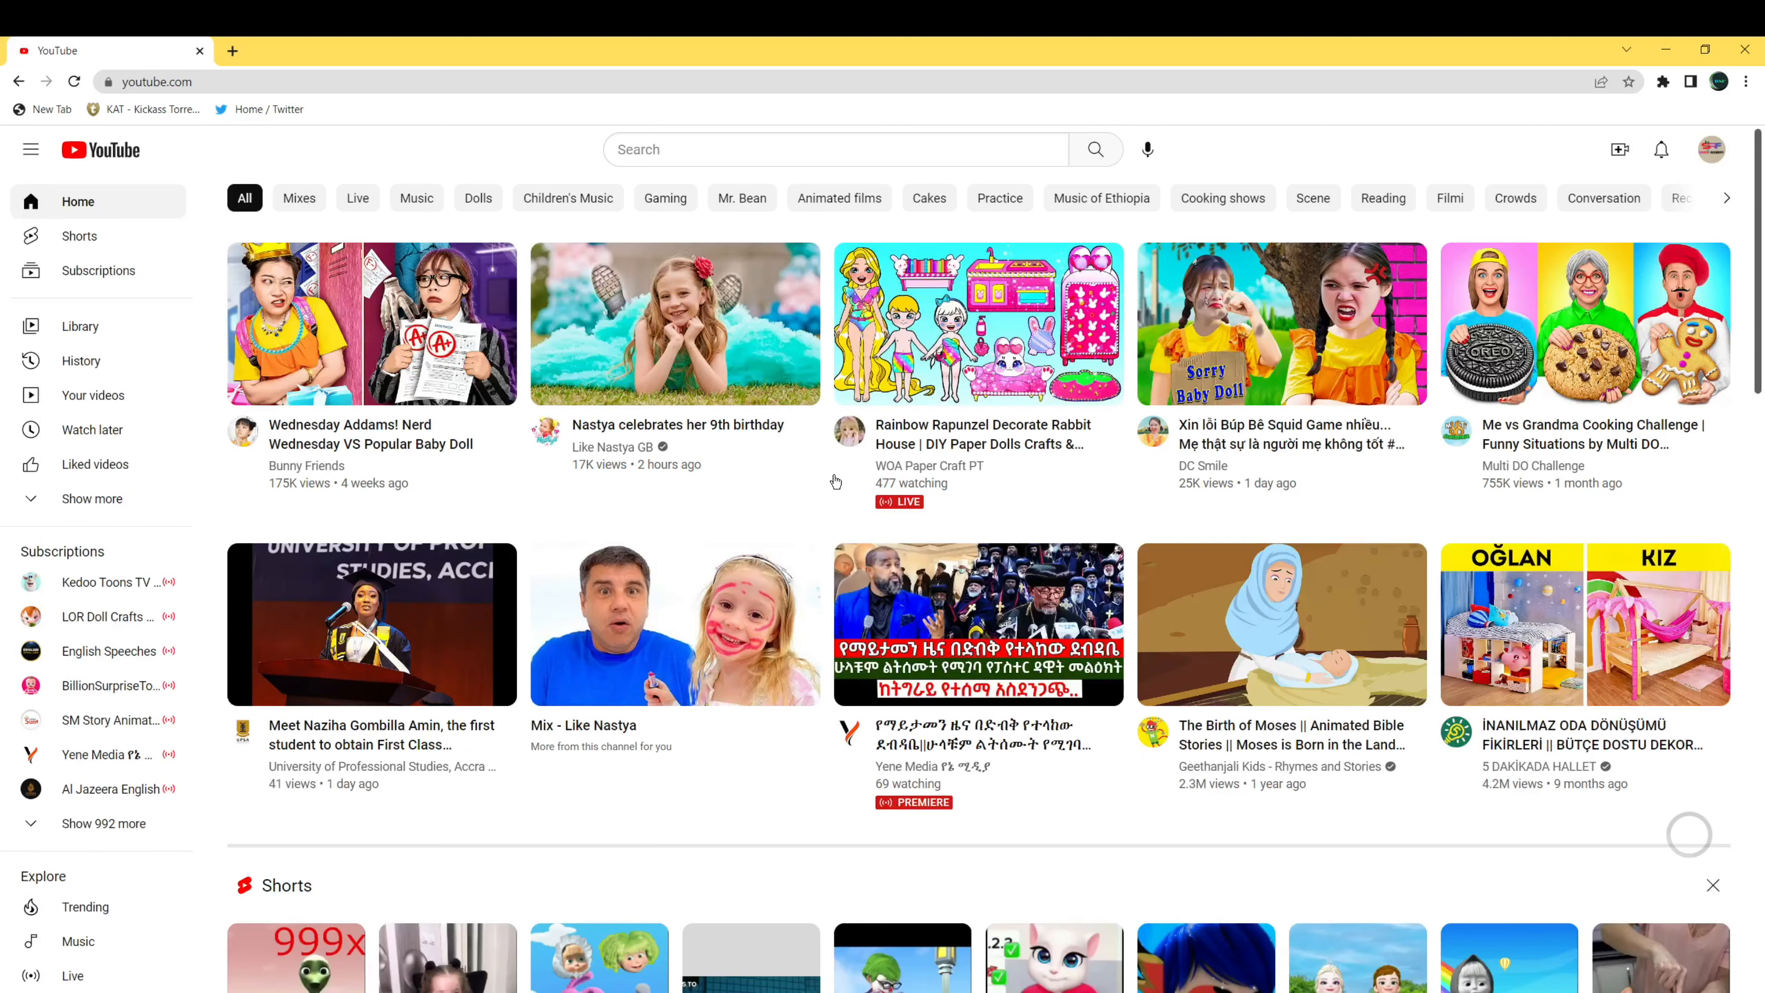
left_click(1619, 152)
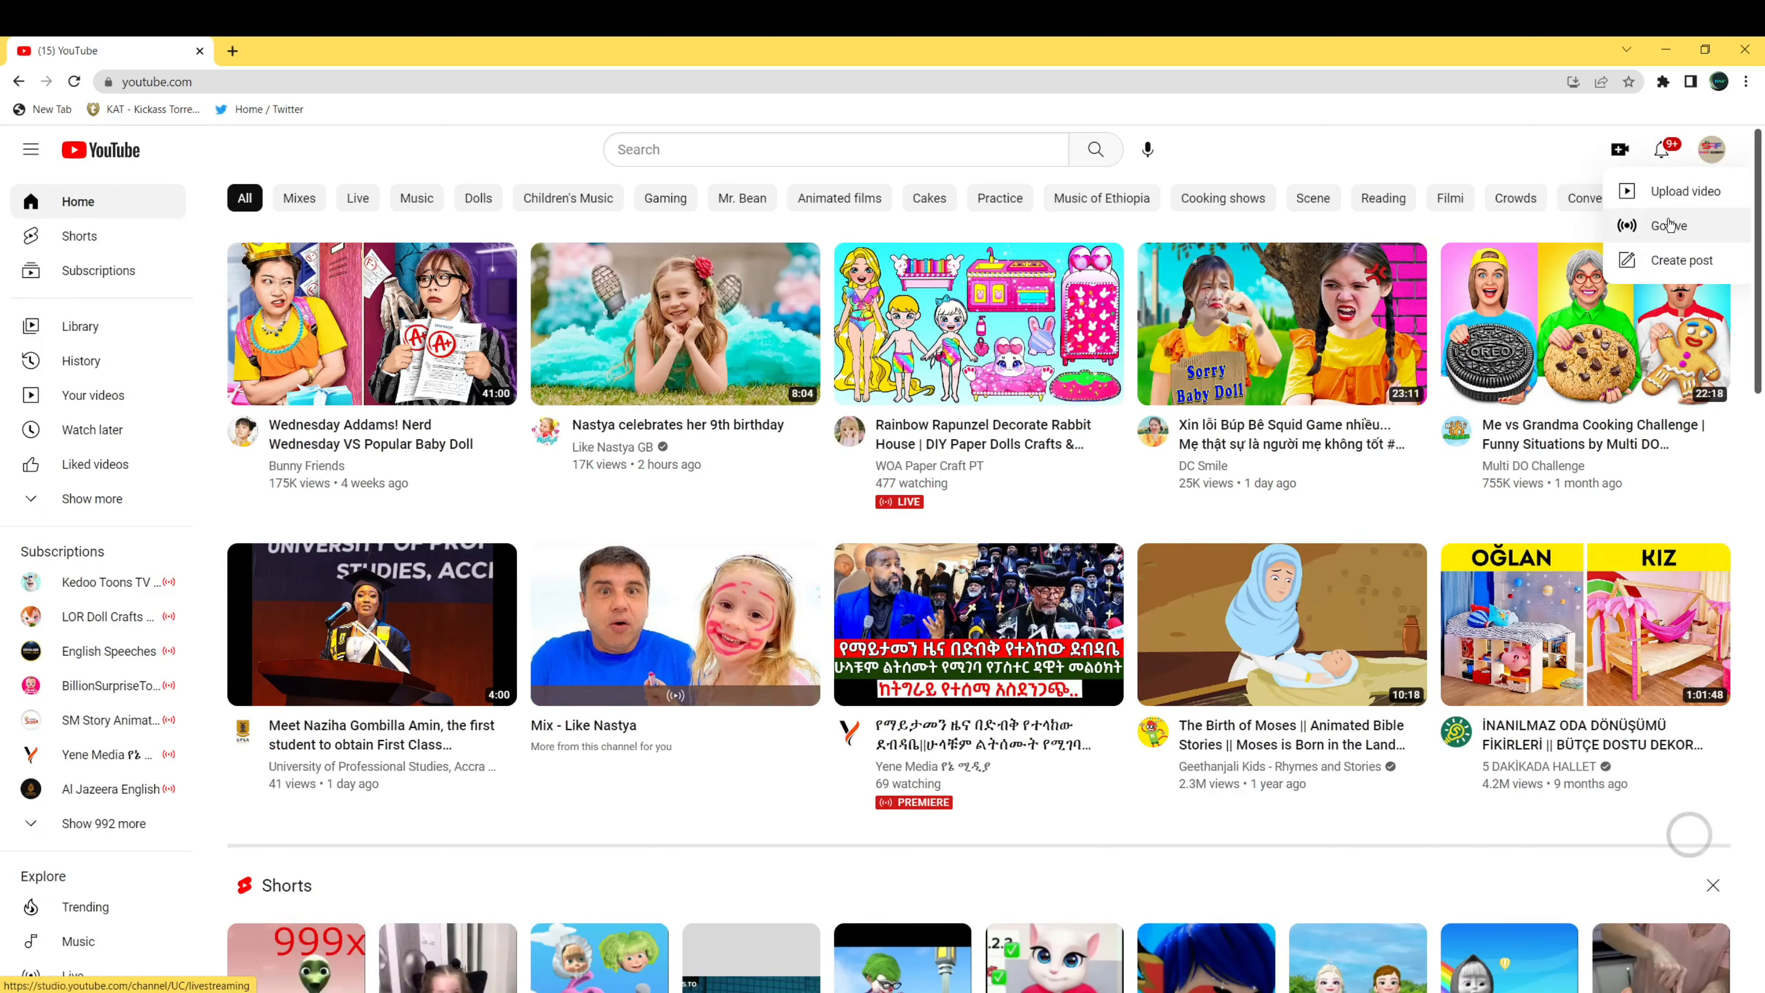
left_click(1670, 229)
left_click(1669, 229)
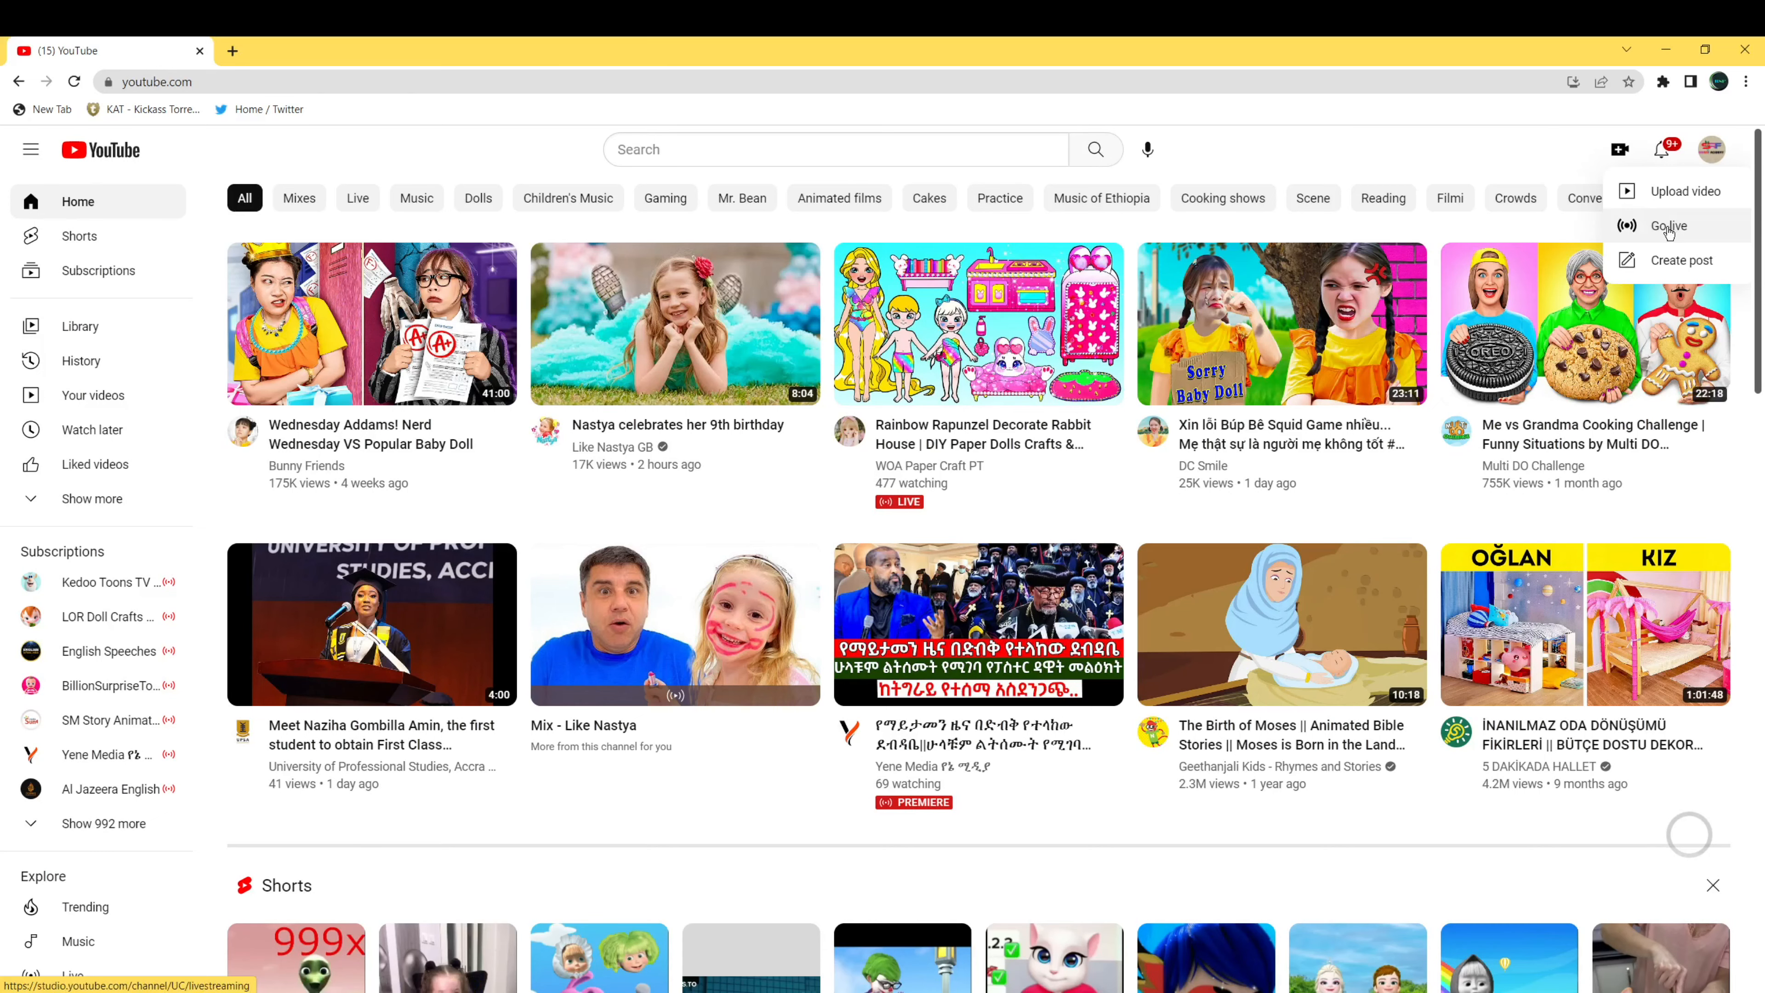
left_click(1668, 232)
left_click(1669, 232)
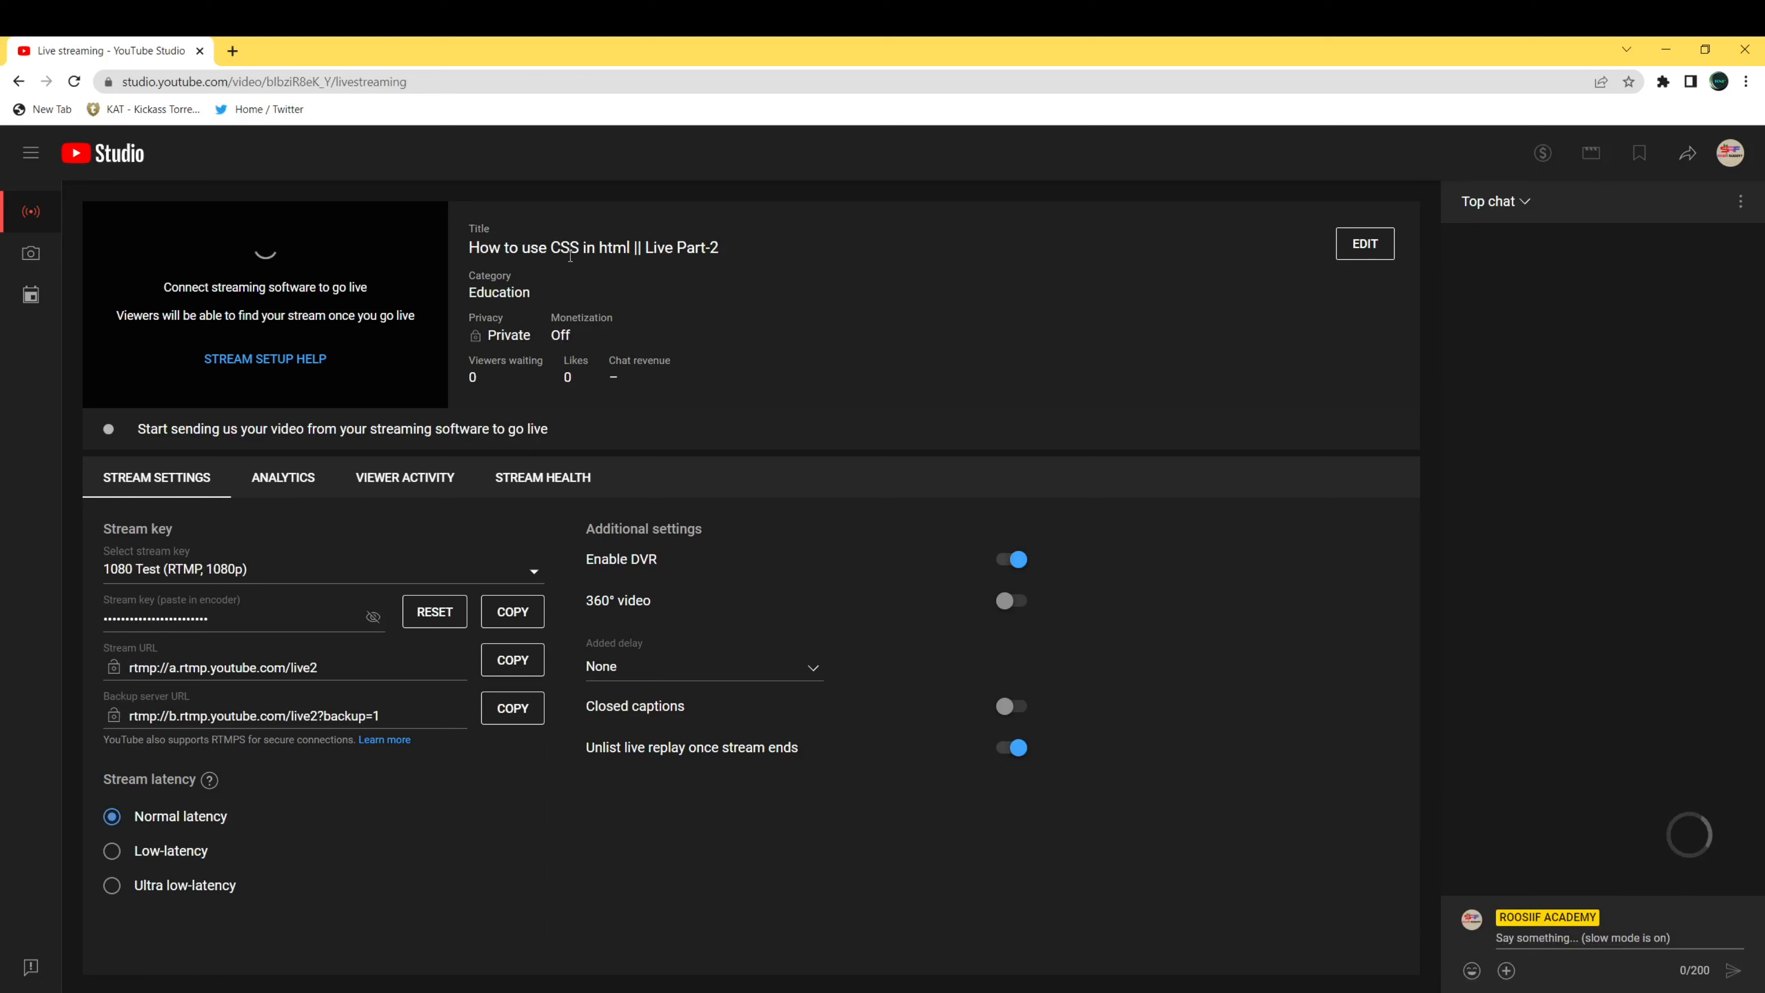
Set the live stream's title to "Live using OBS App" in its settings and open the visibility options
left_click(1342, 242)
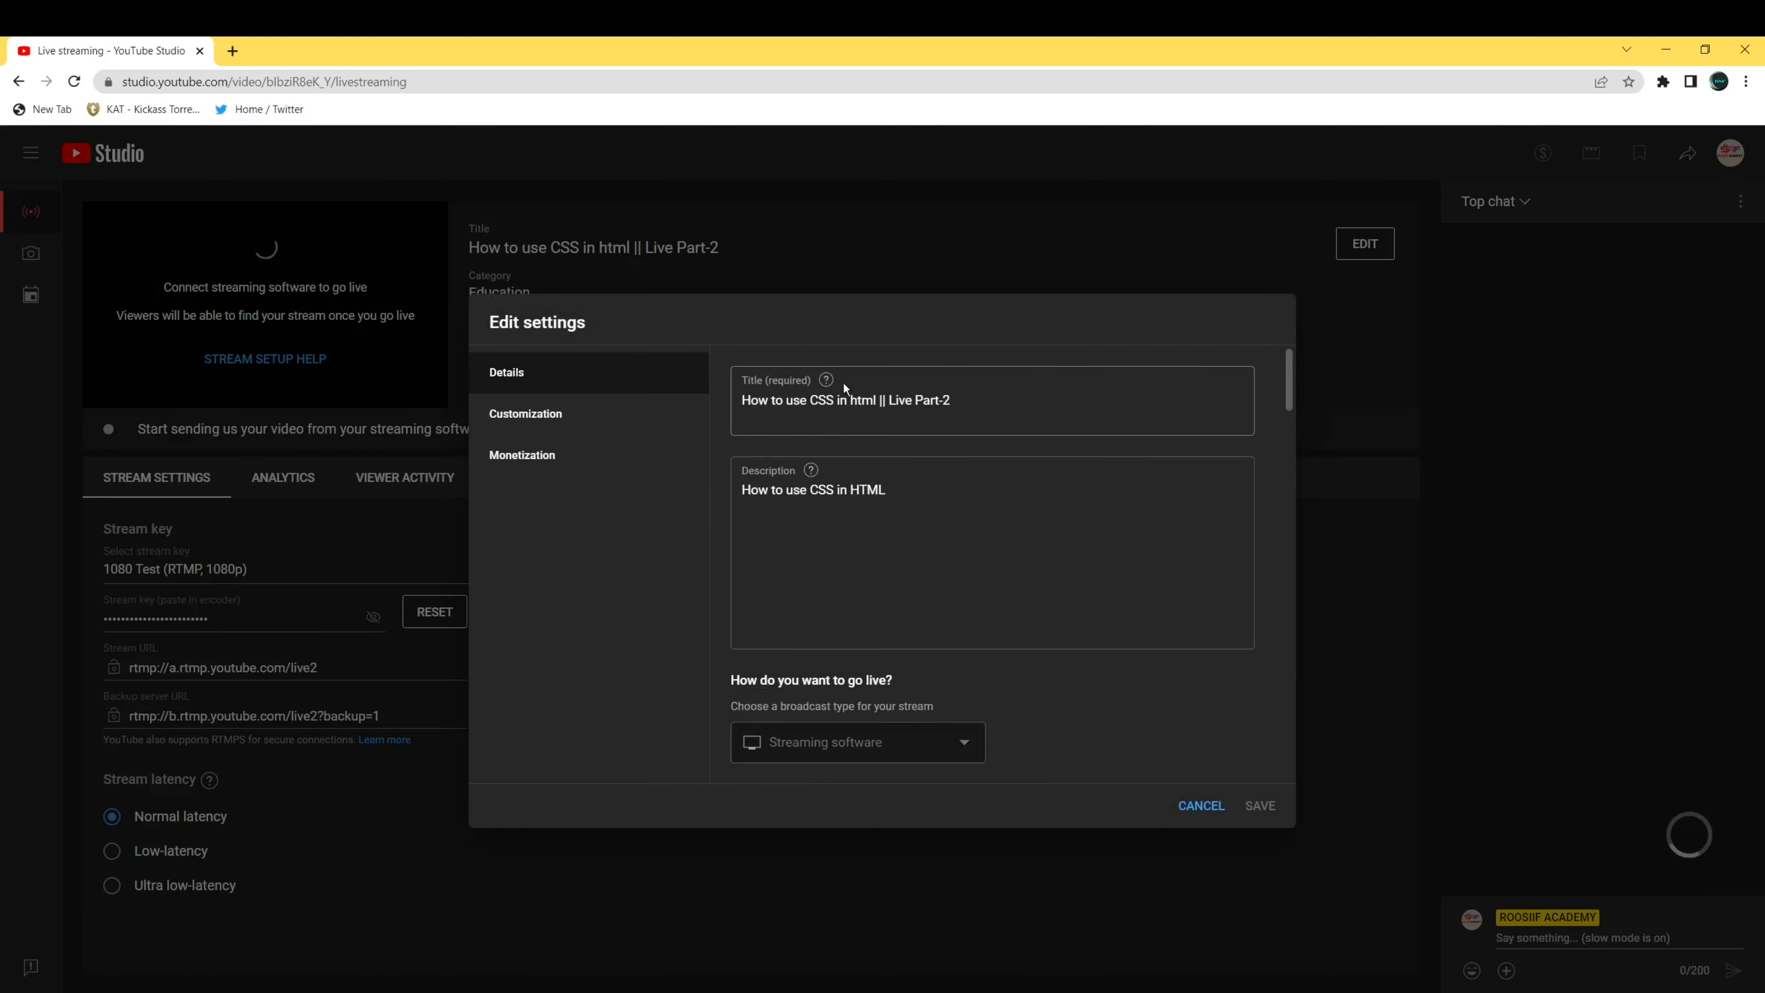
left_click_drag(746, 403, 1014, 406)
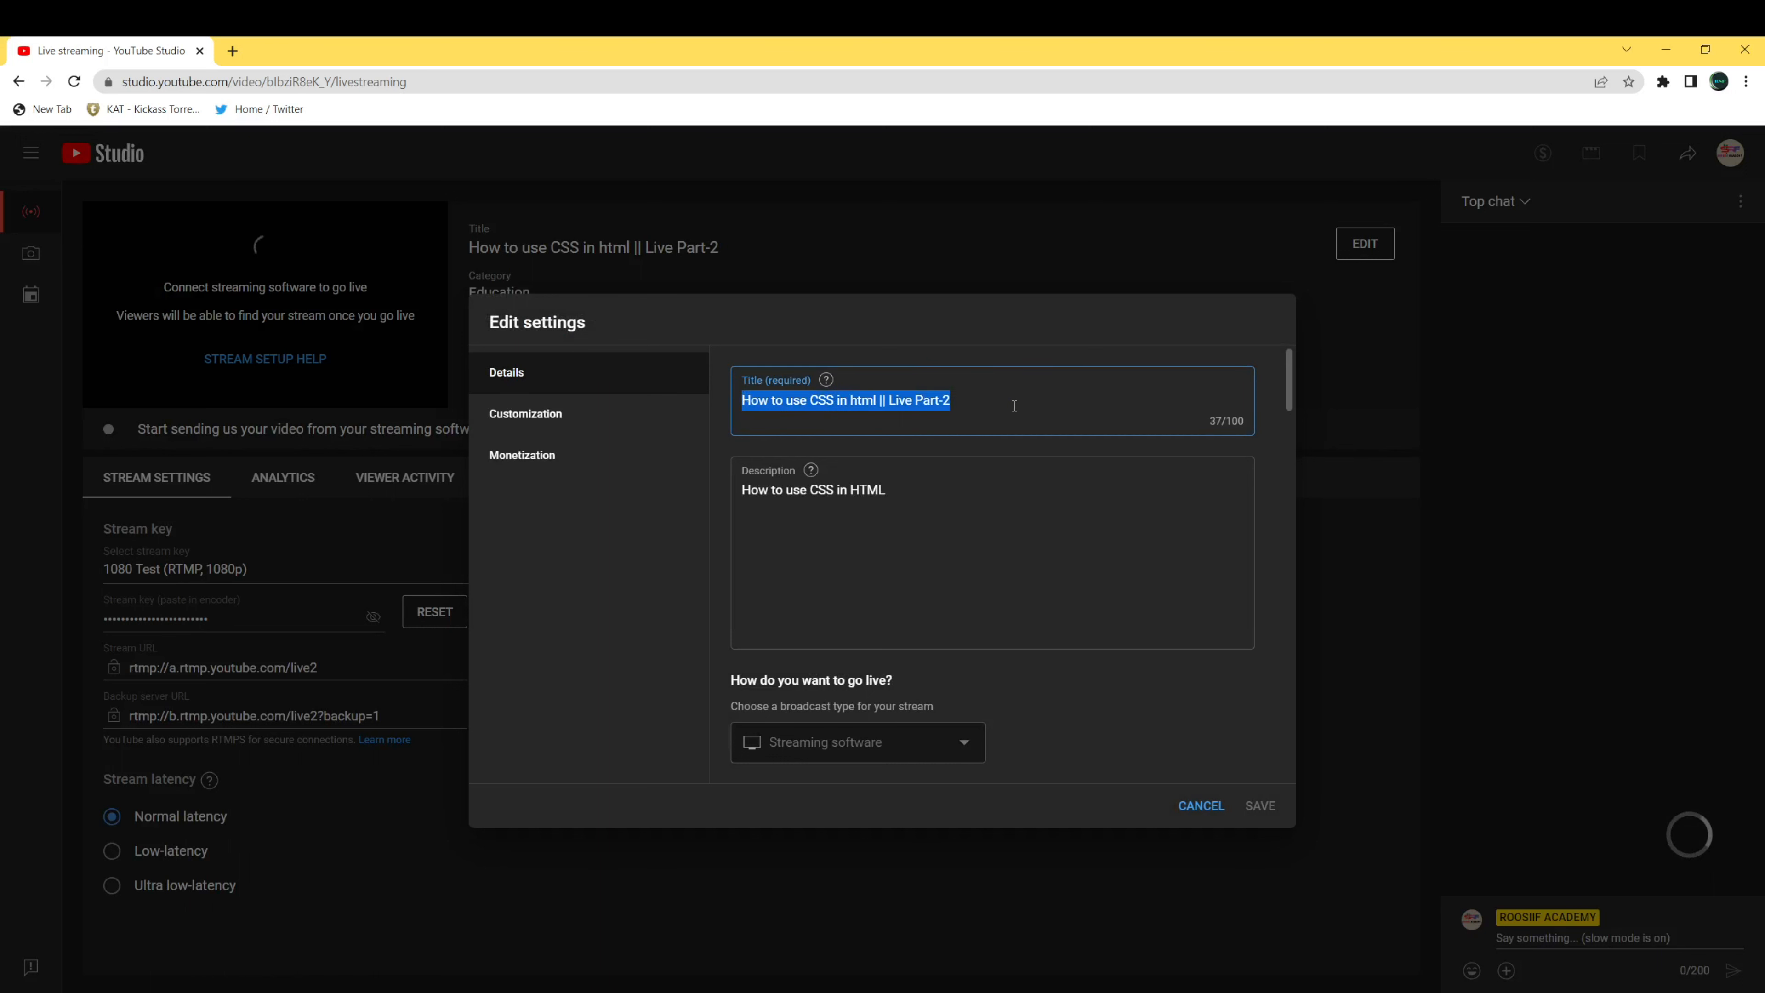
type("Obs")
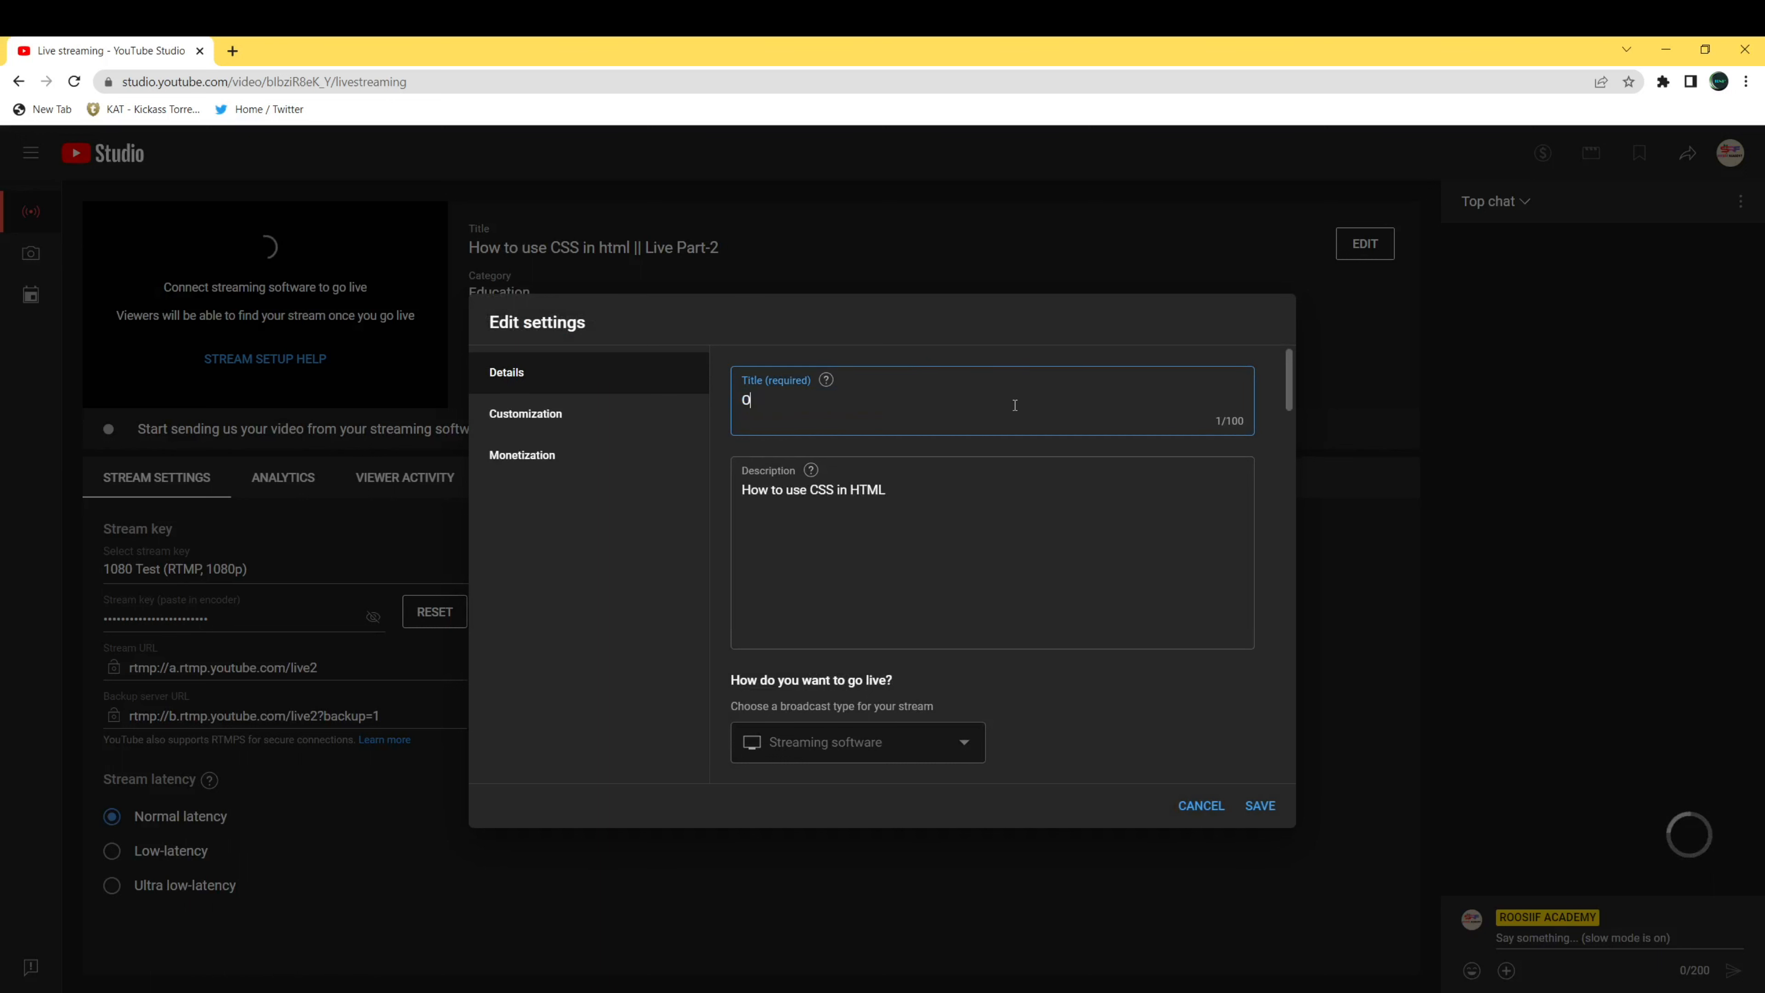
key("BackSpace")
key("BackSpace")
key("BackSpace")
key("BackSpace")
type("Live using OBS App")
double_click(770, 402)
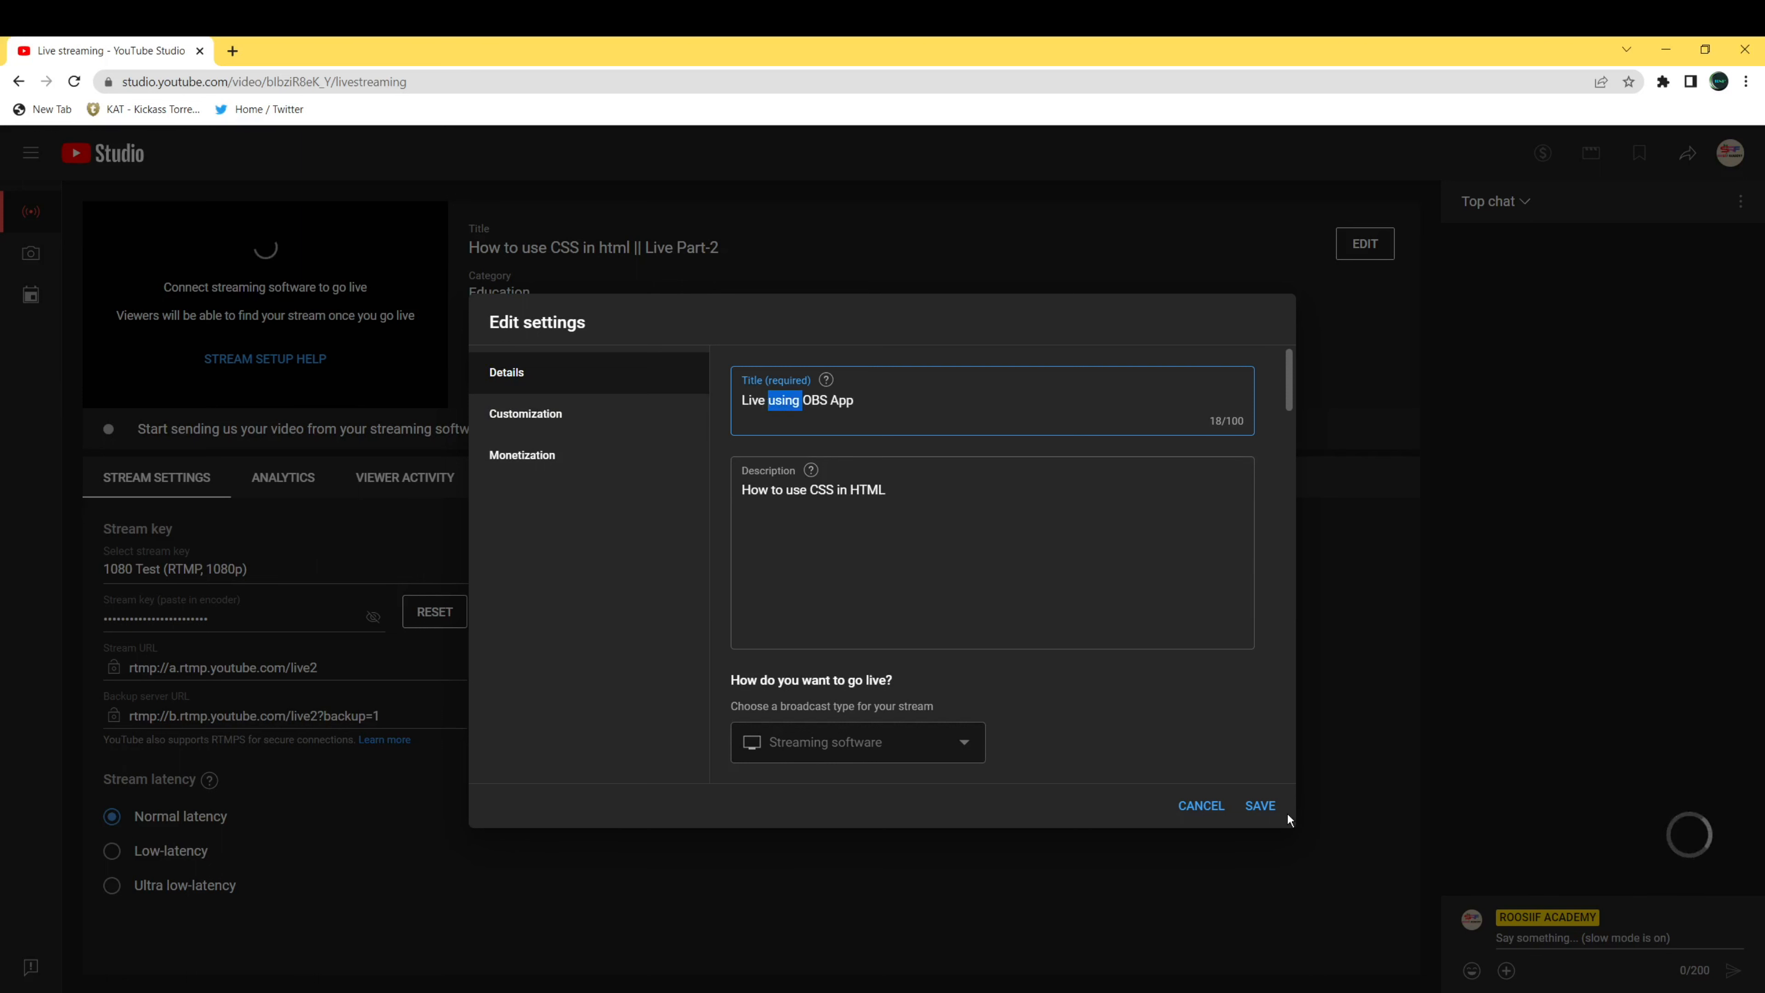
scroll(813, 671, "down", 3)
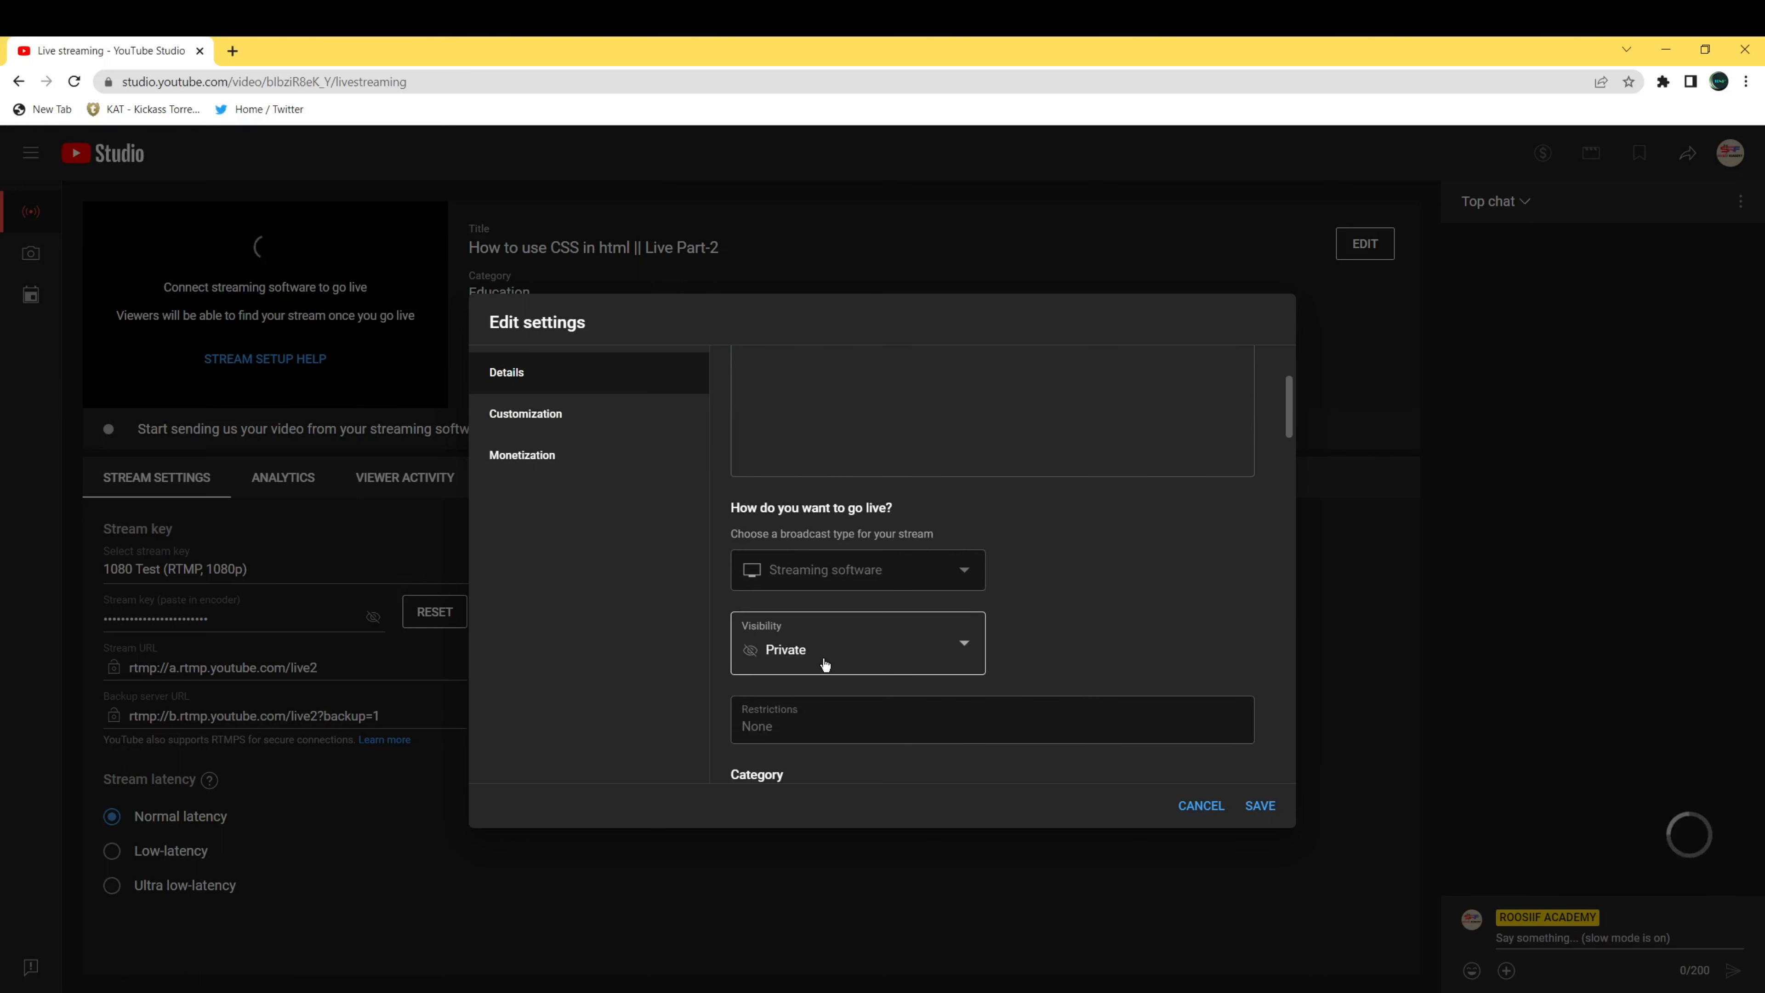
left_click(825, 664)
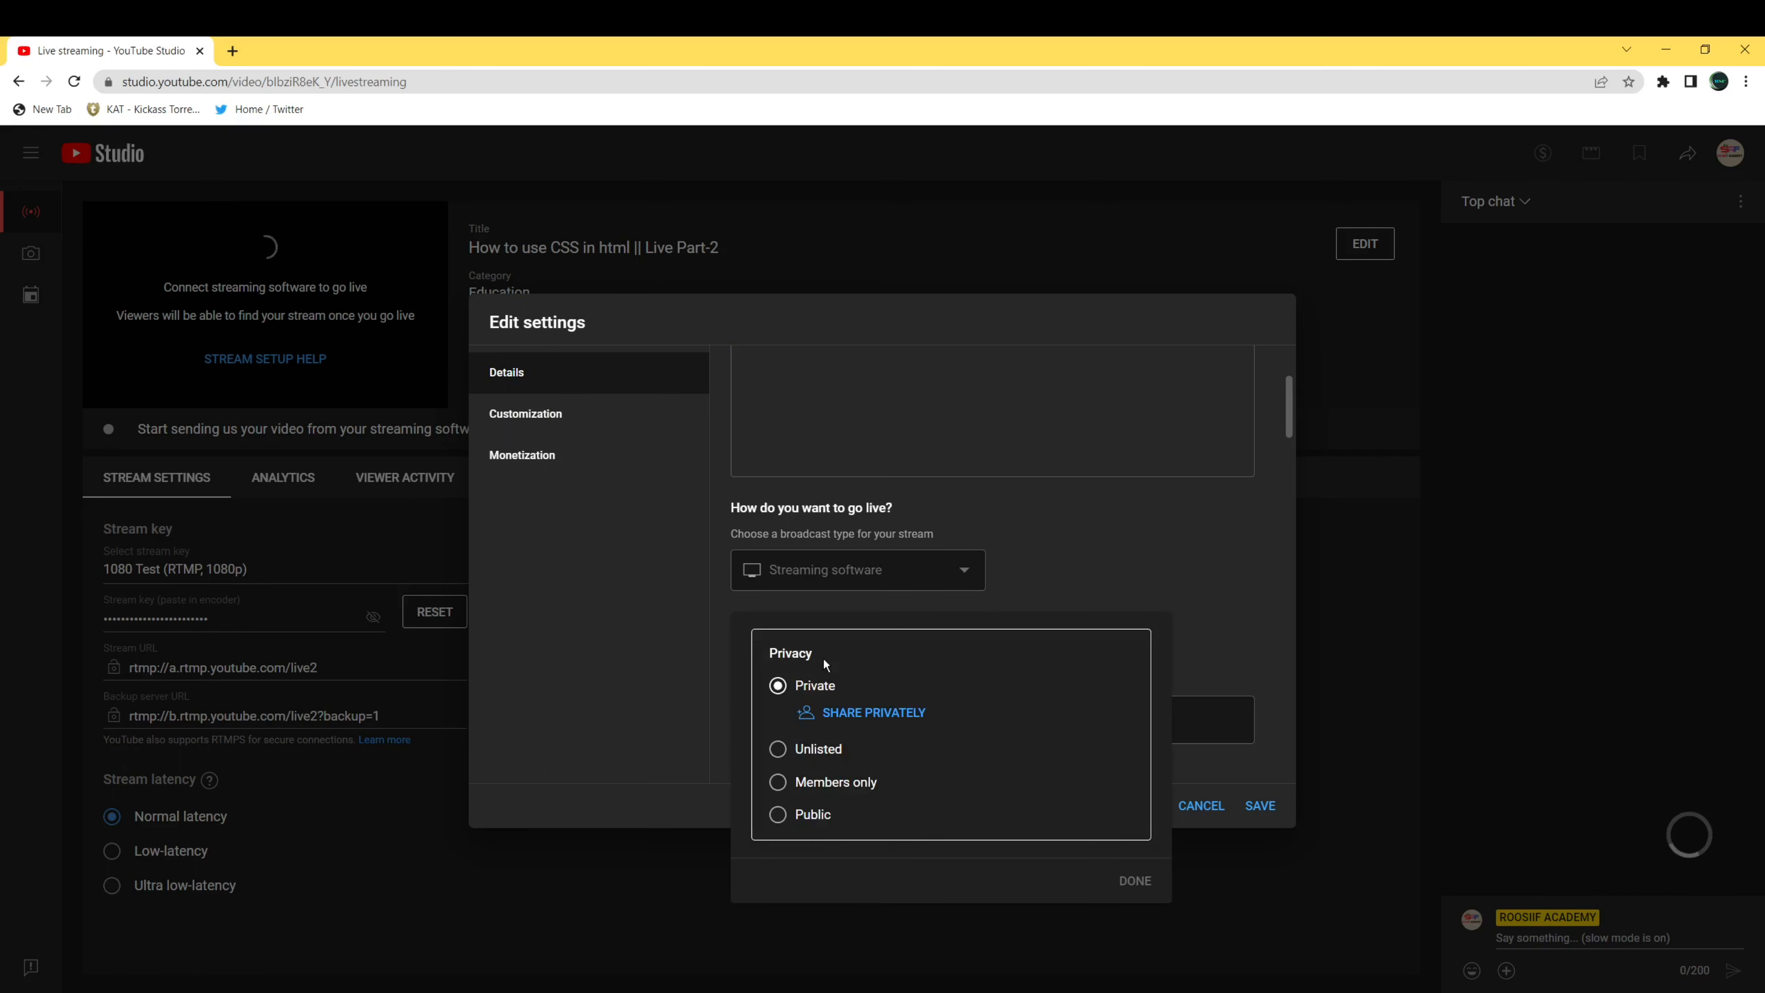
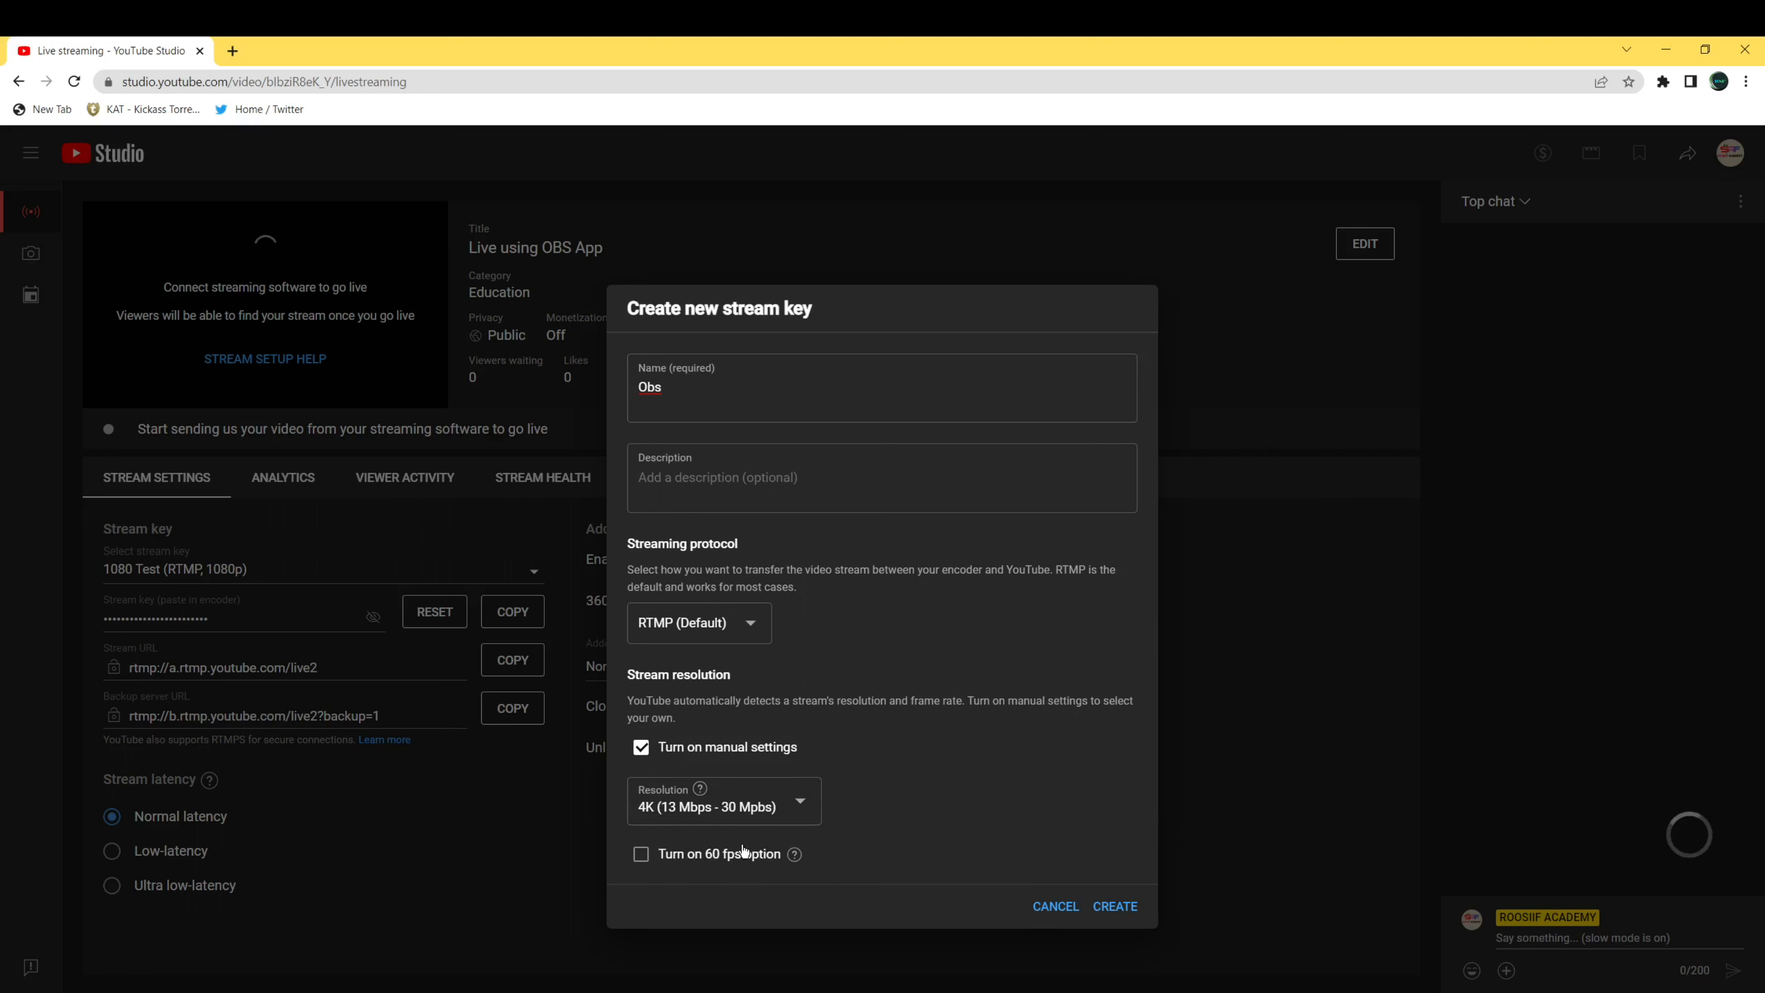
Create the stream key named Obs with 4K (13 Mbps - 30 Mpbs) resolution and the 60 fps option off
left_click(641, 859)
left_click(641, 859)
left_click(798, 806)
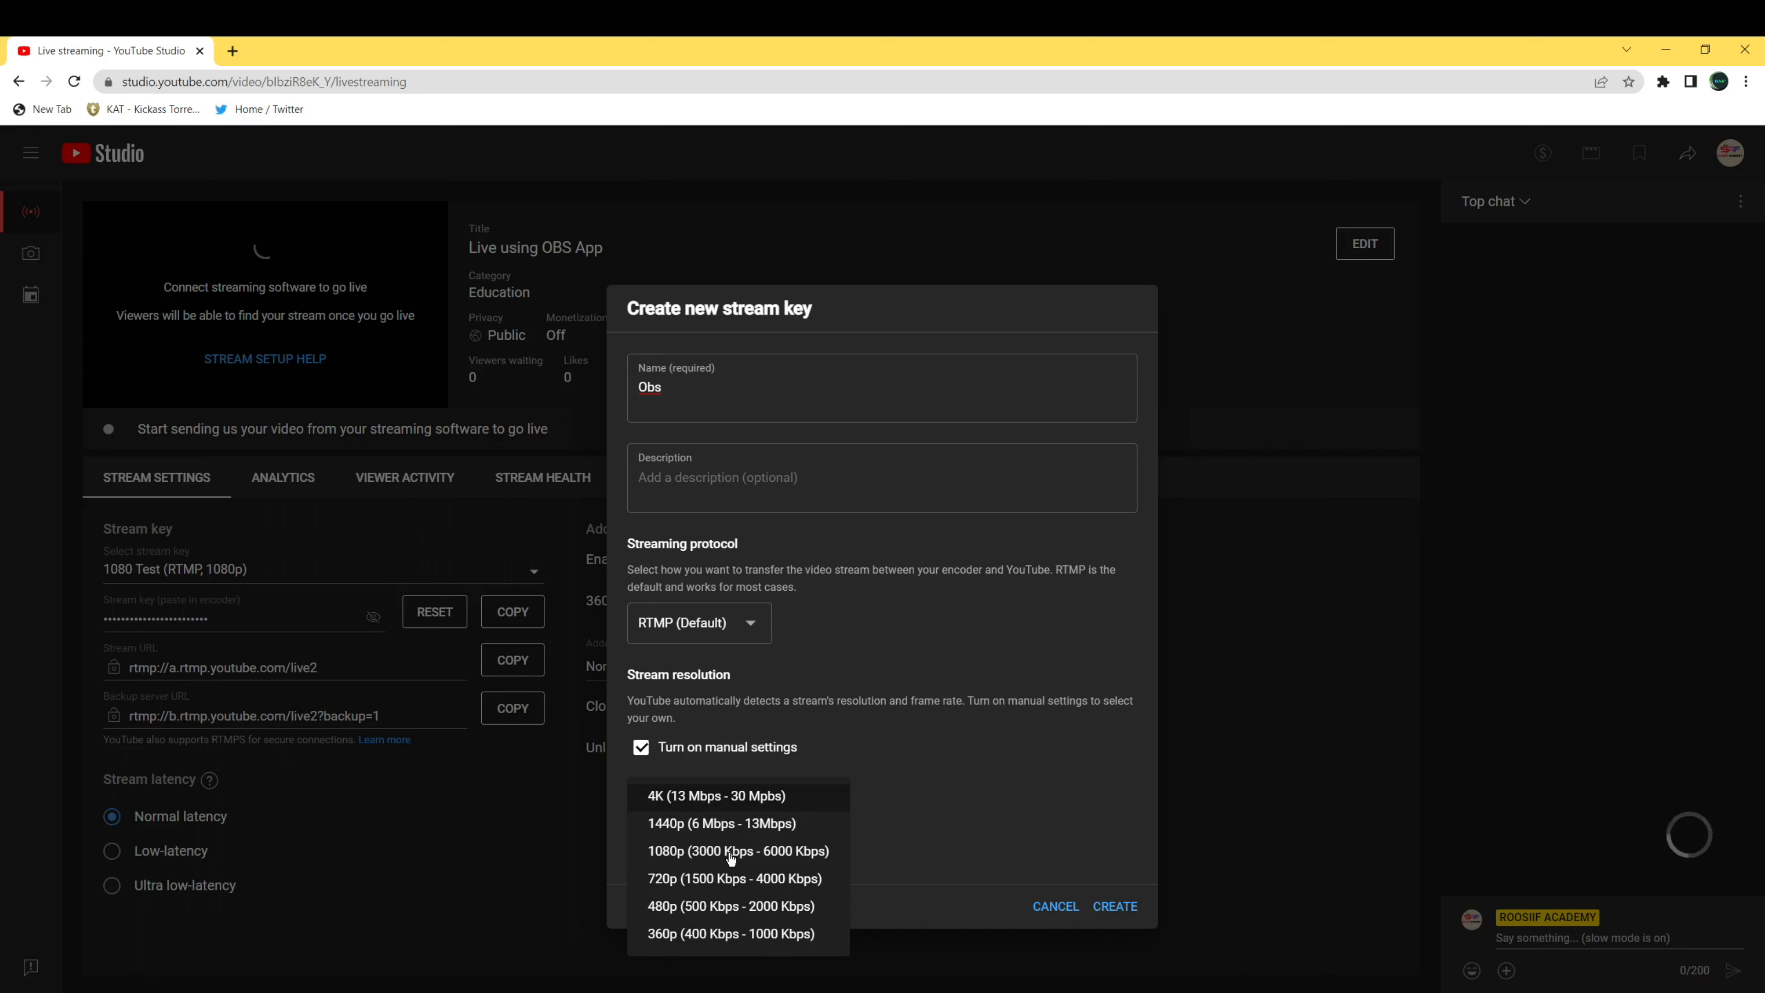
left_click(690, 806)
left_click(1112, 907)
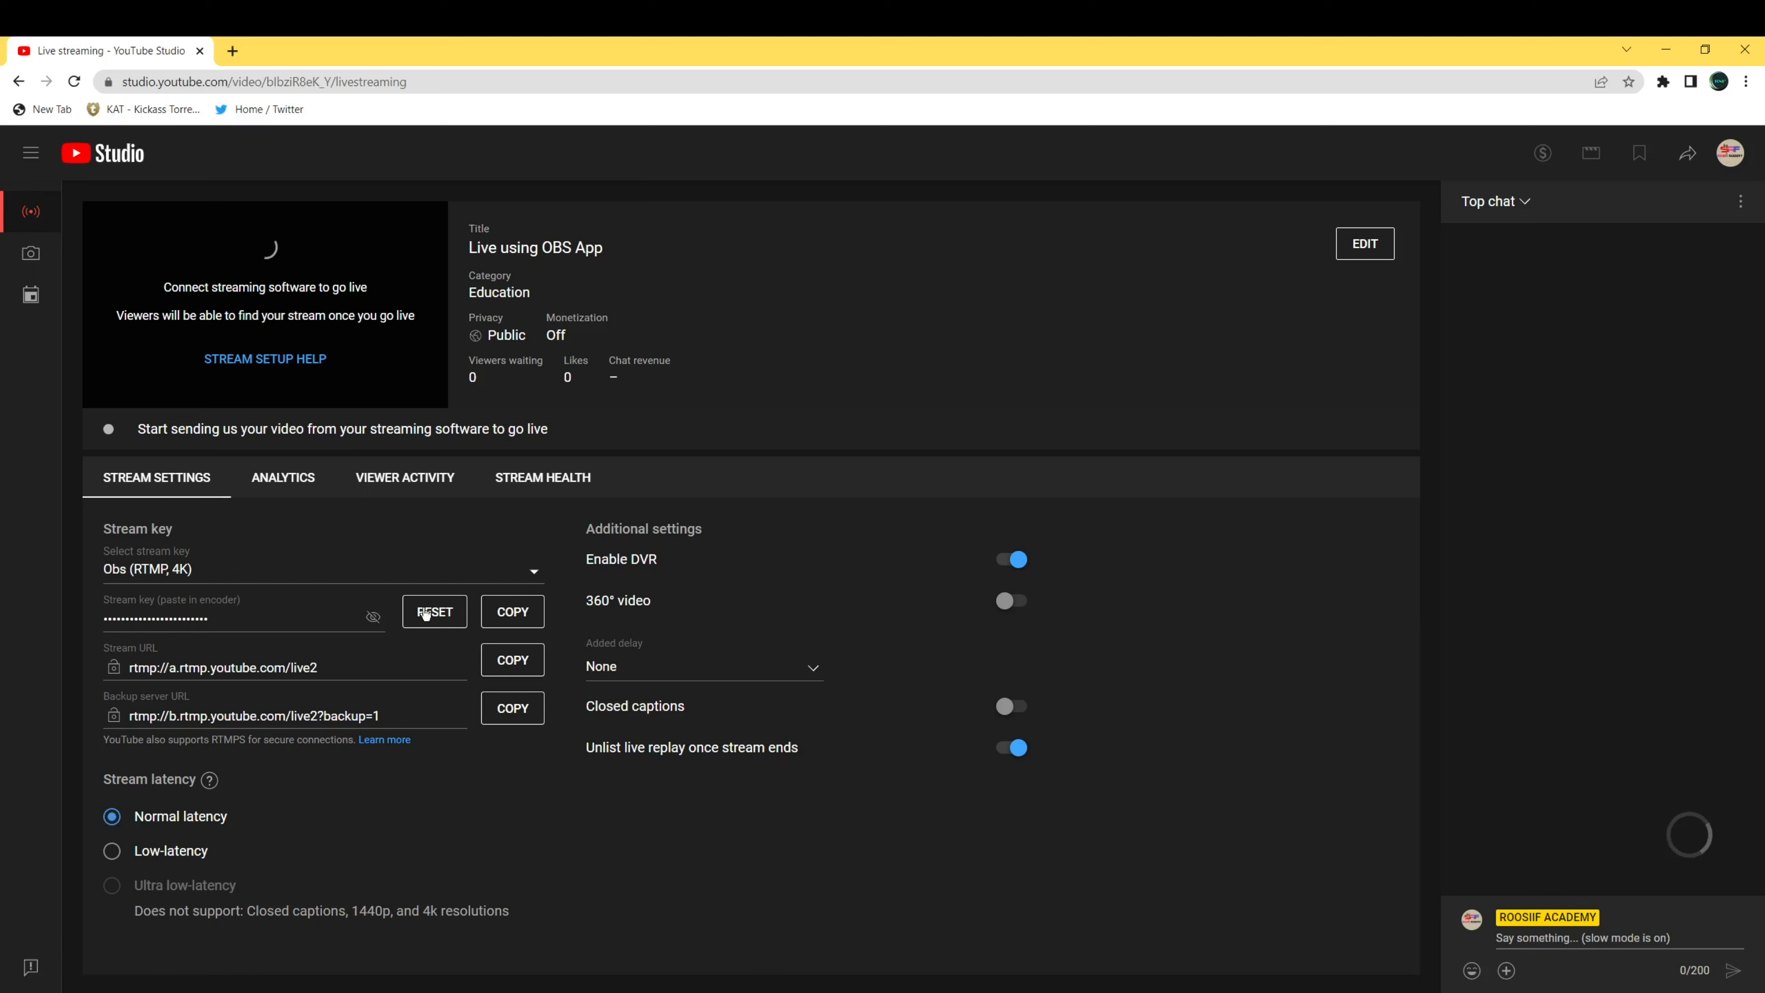
Reveal the new stream key, hide it again and copy it
left_click(373, 617)
left_click(374, 617)
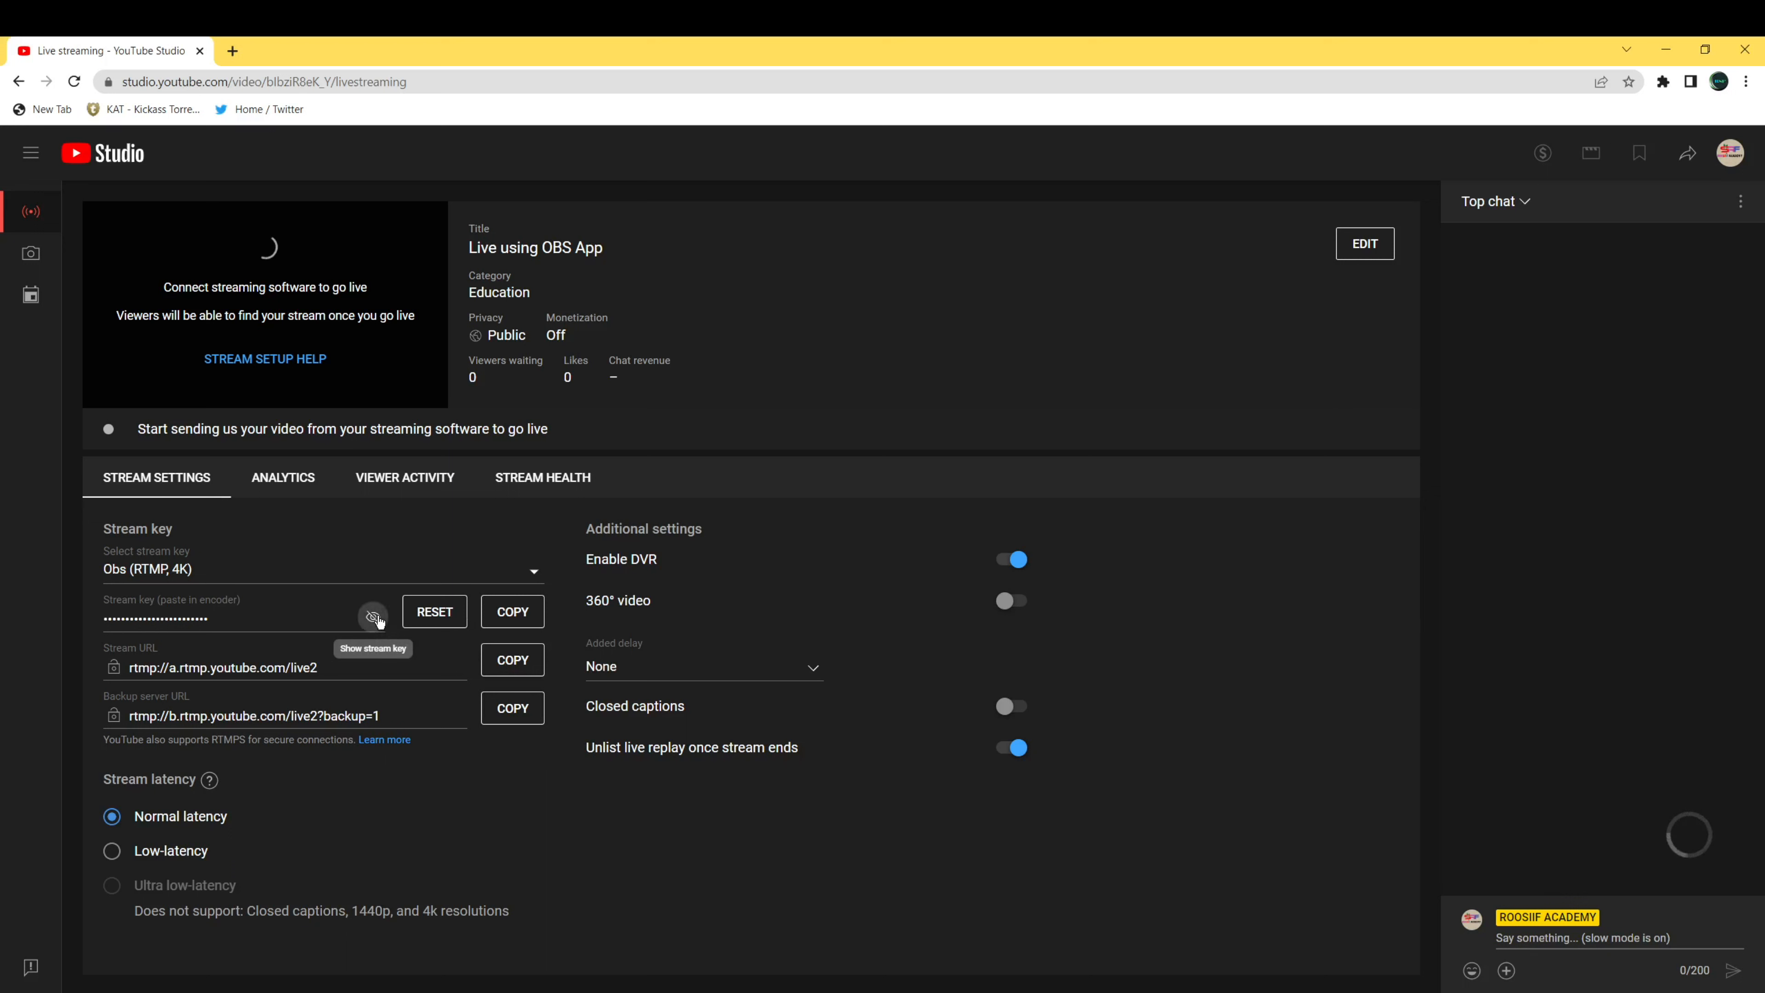
left_click(374, 618)
left_click(374, 617)
left_click(374, 617)
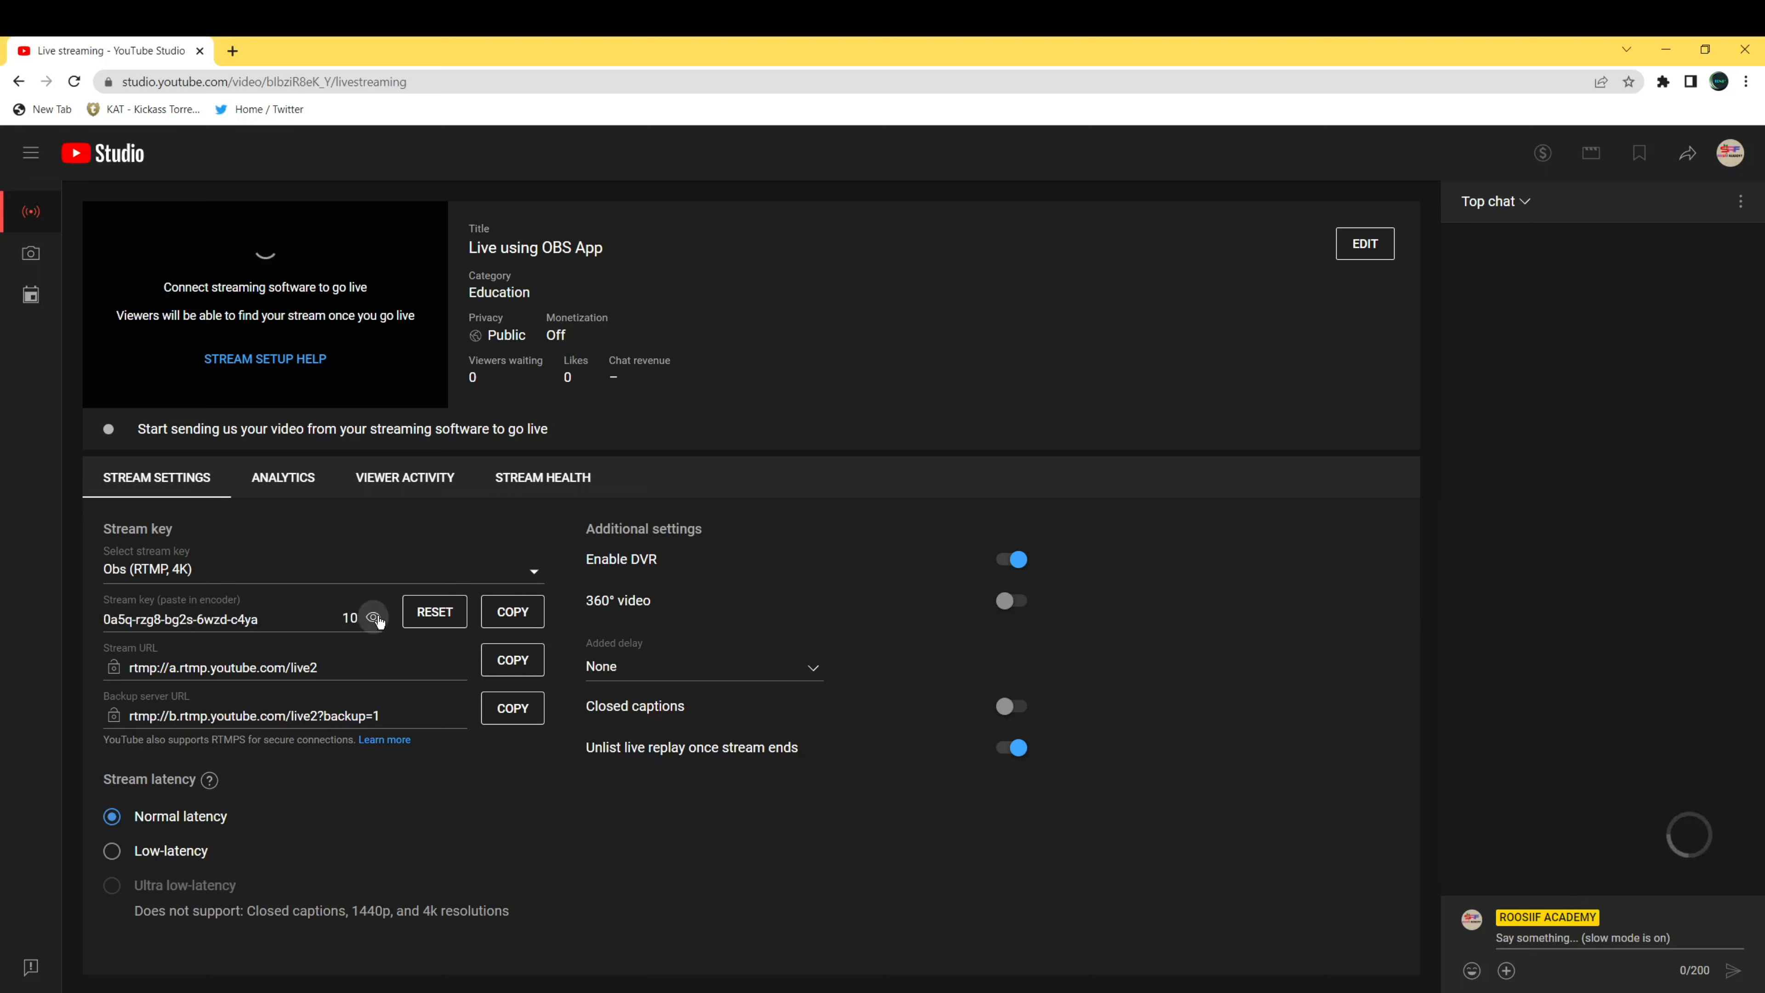
left_click(374, 617)
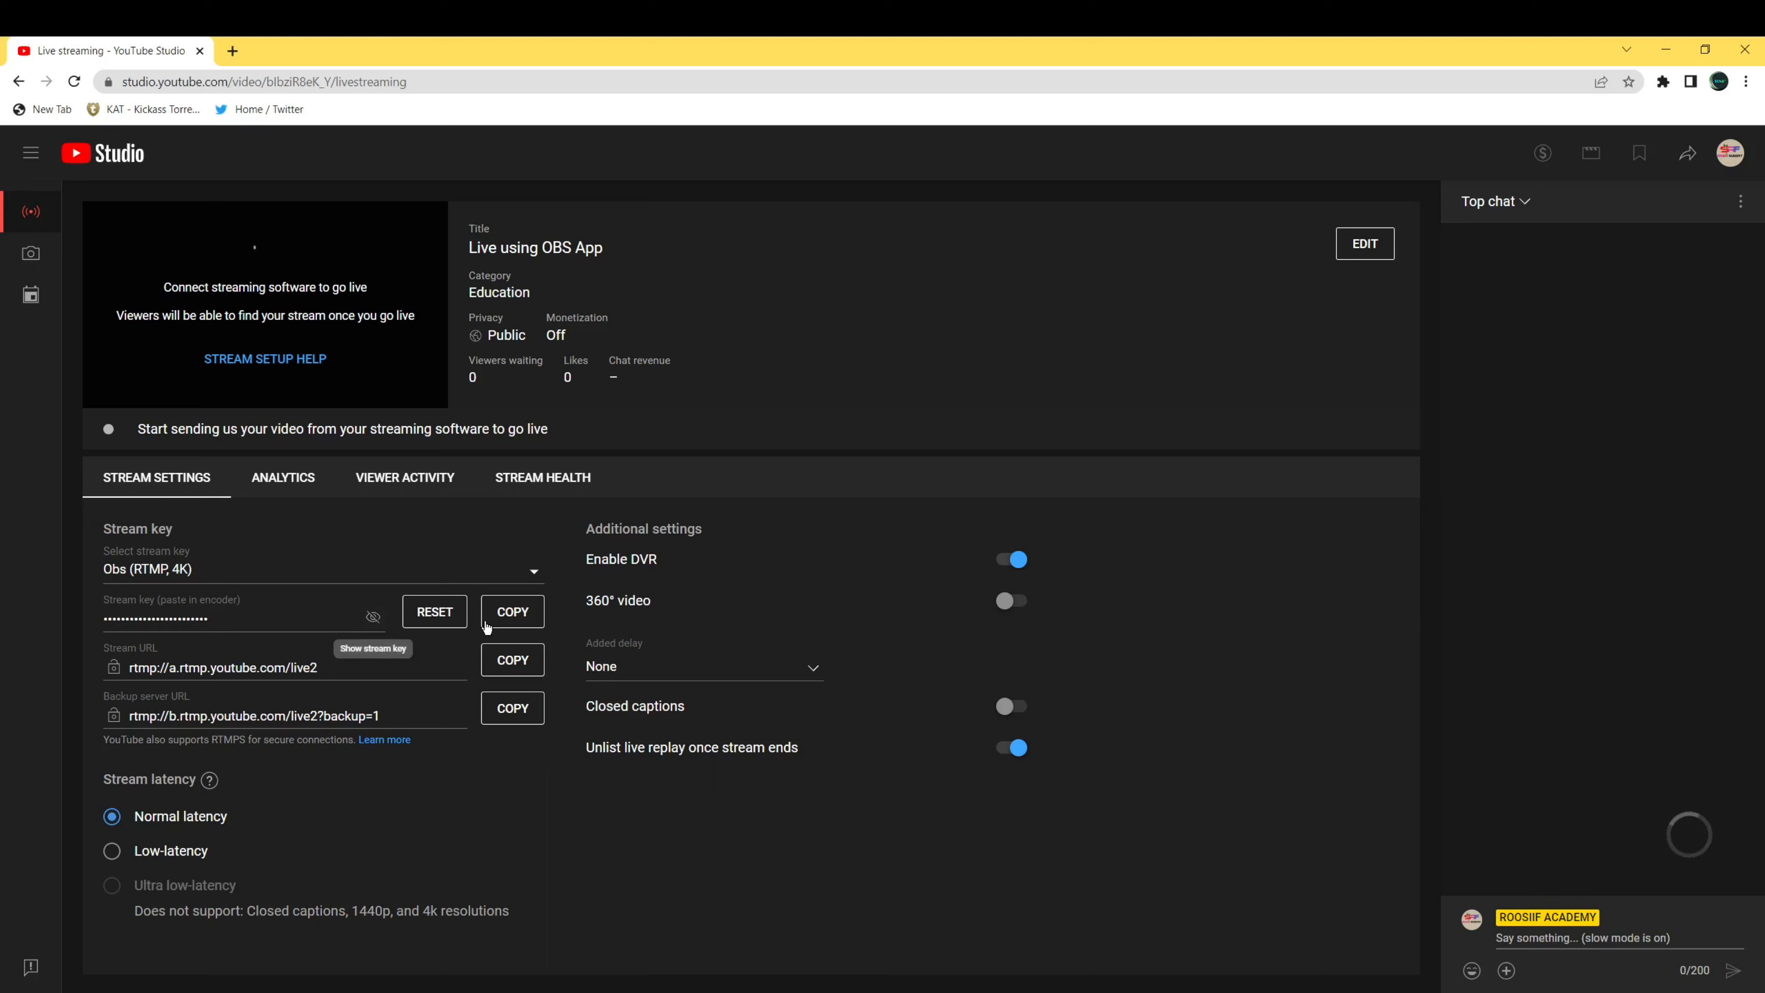
left_click(519, 613)
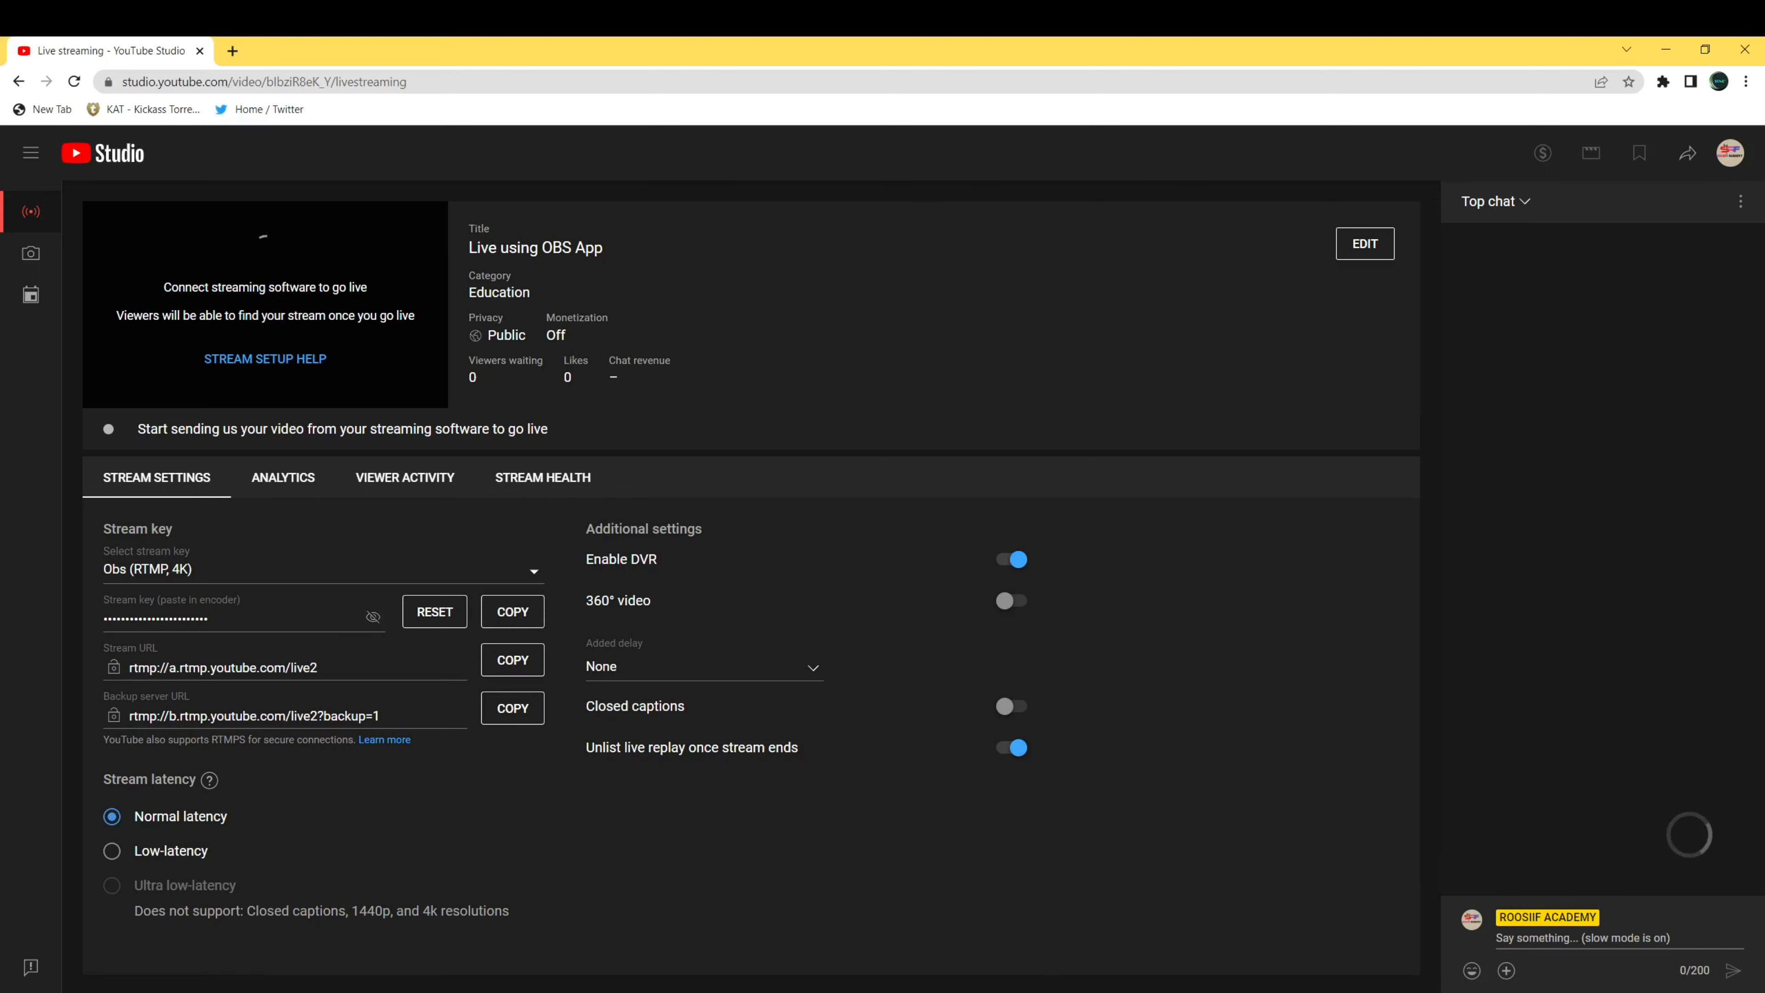
Switch to OBS Studio and choose YouTube - RTMPS from the full list of services in the Stream settings
left_click(952, 988)
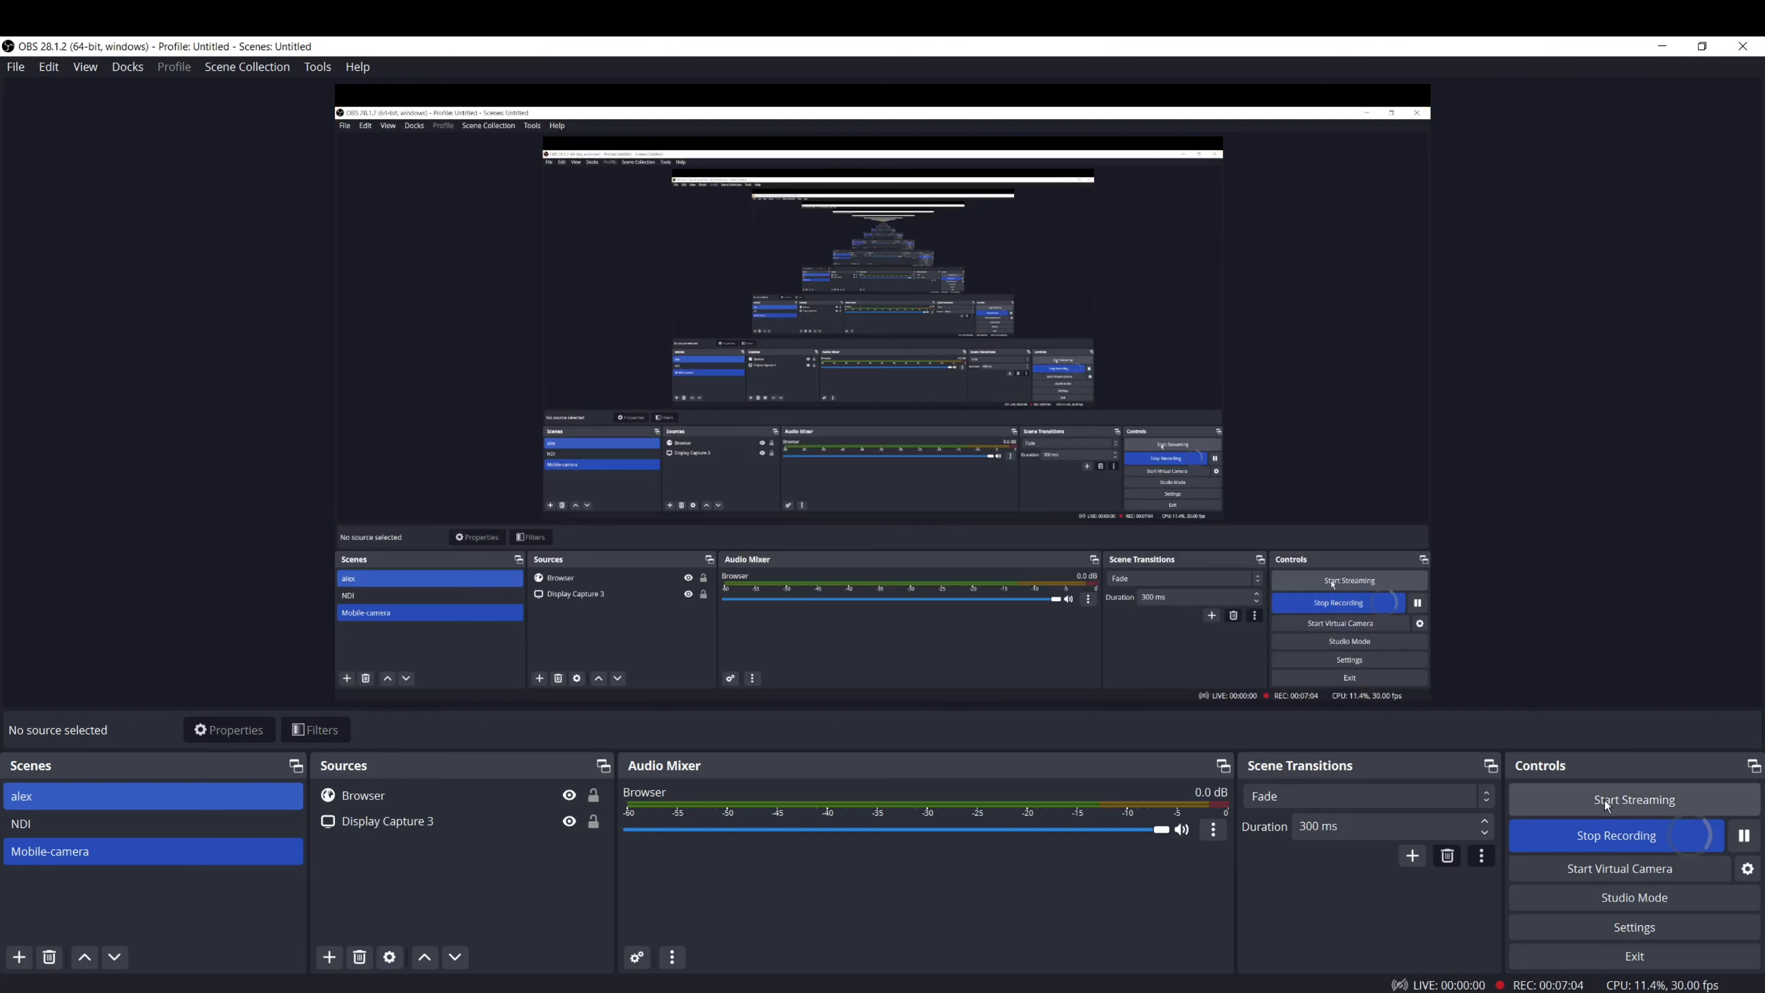
left_click(1637, 928)
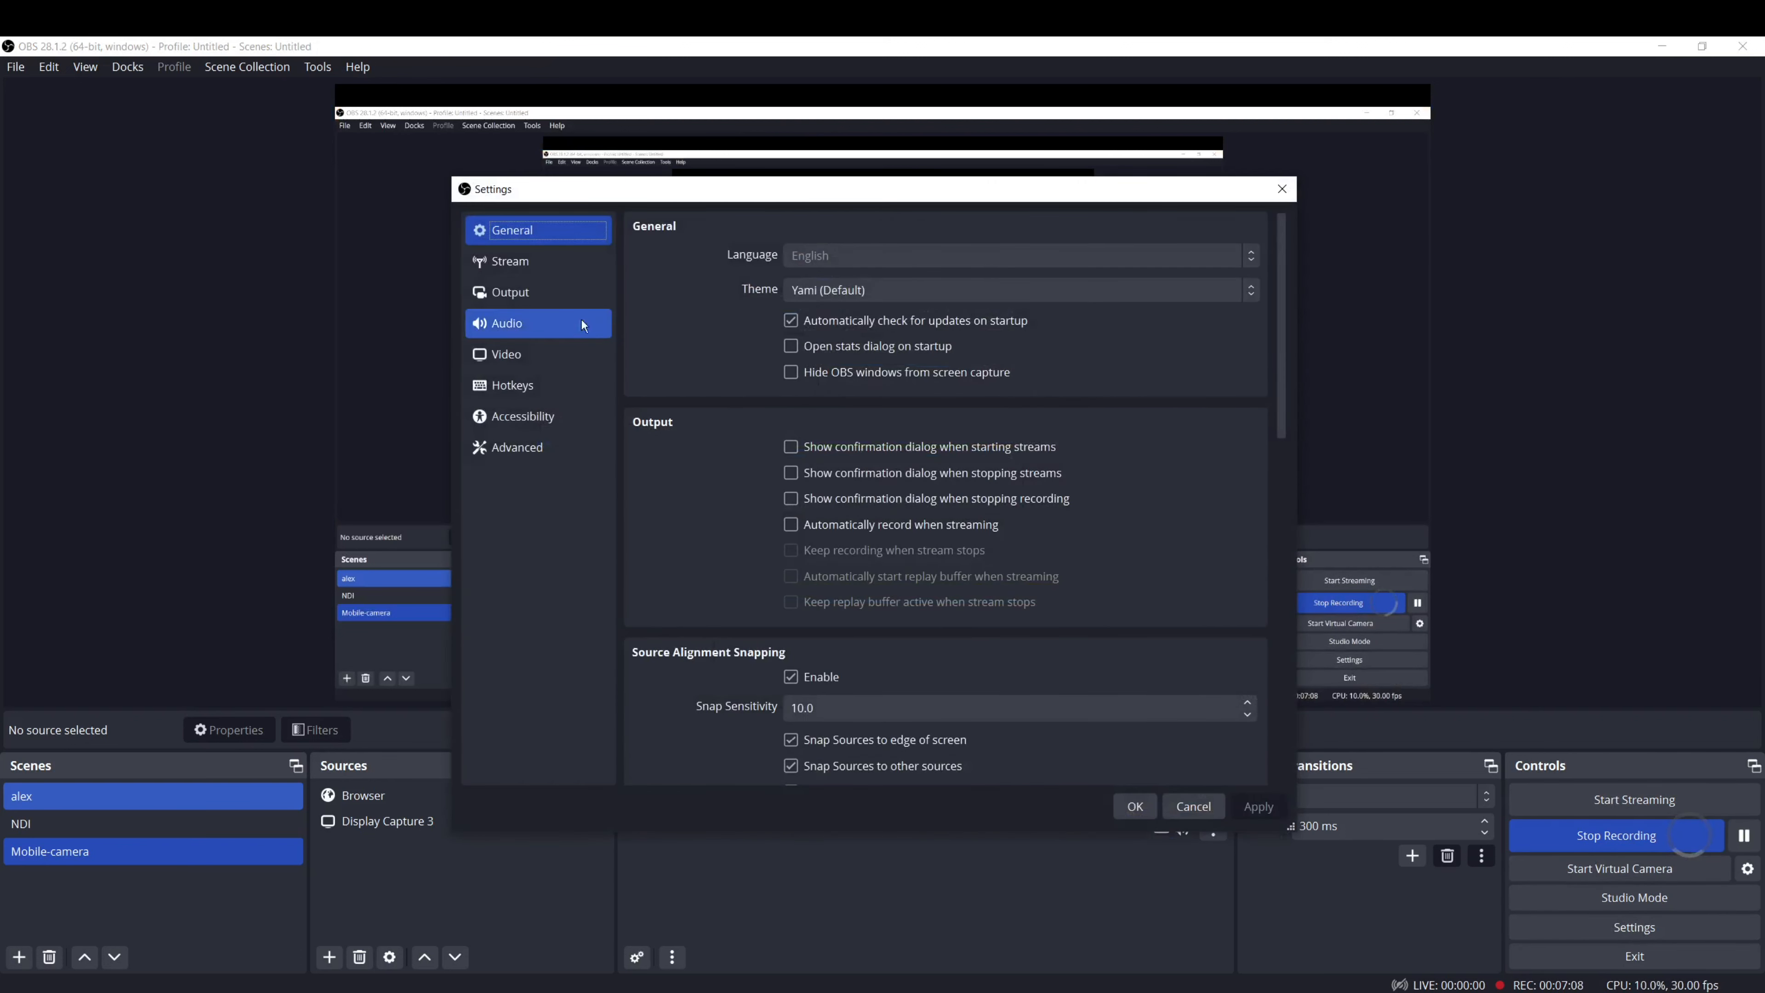
left_click(496, 264)
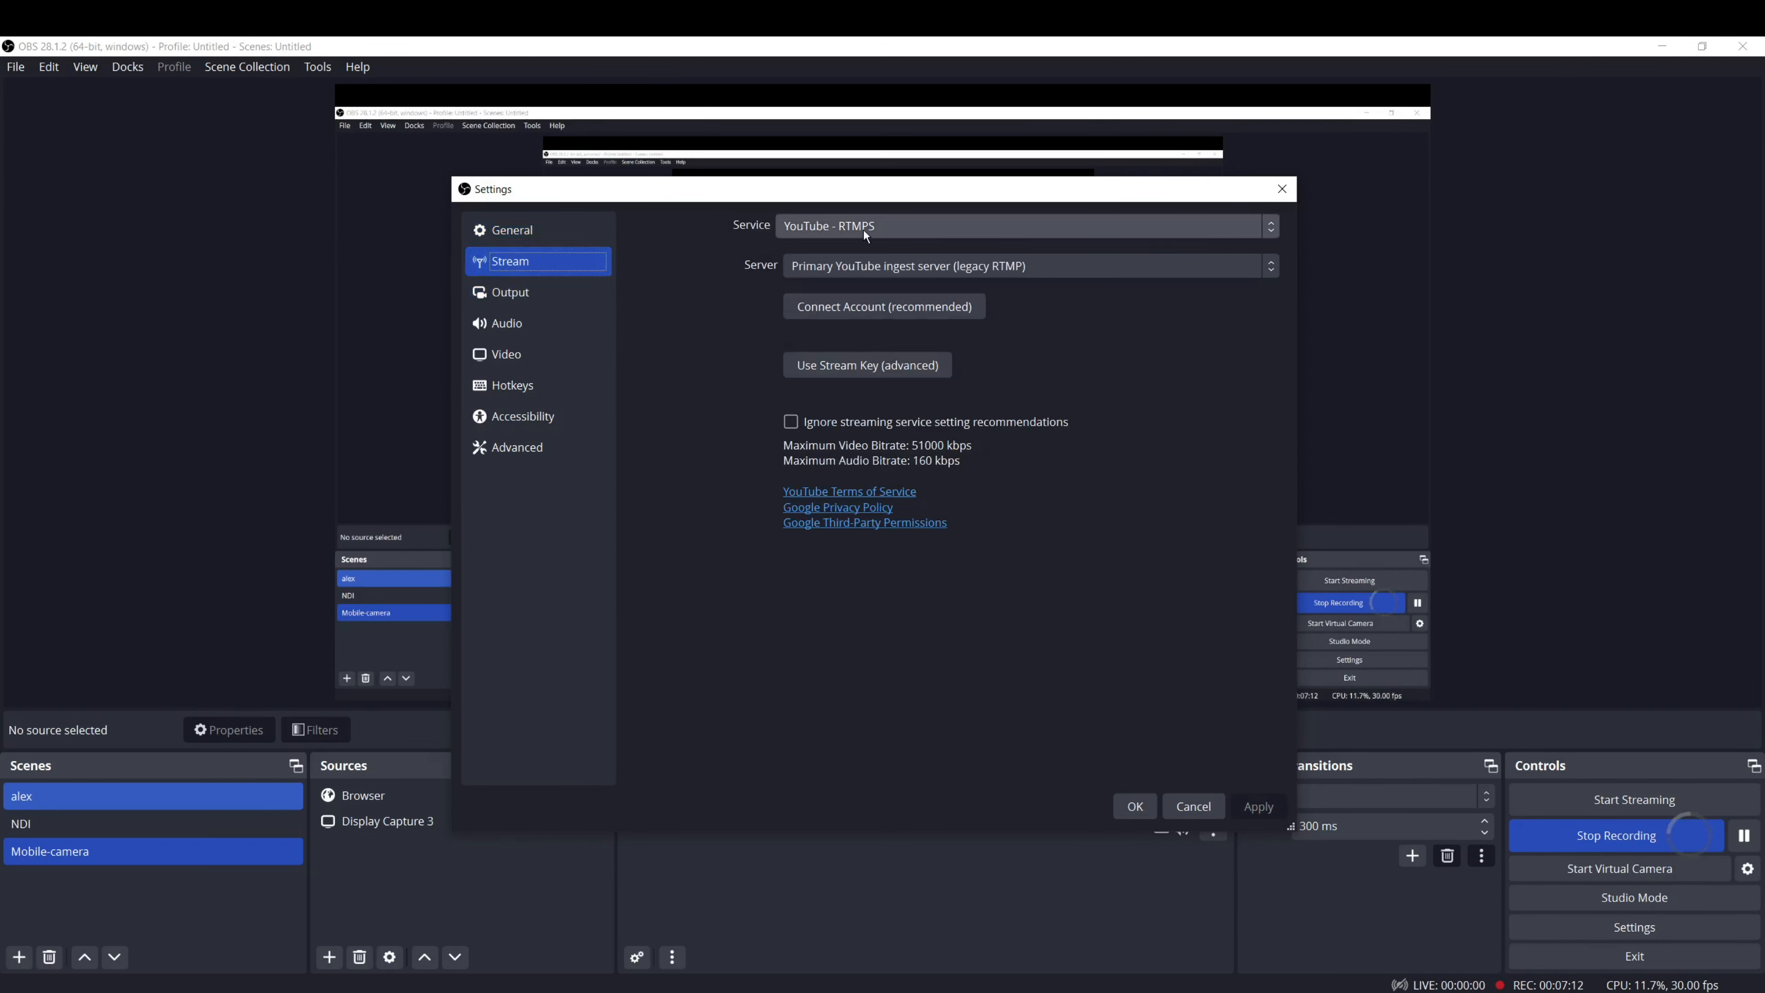
left_click(1269, 234)
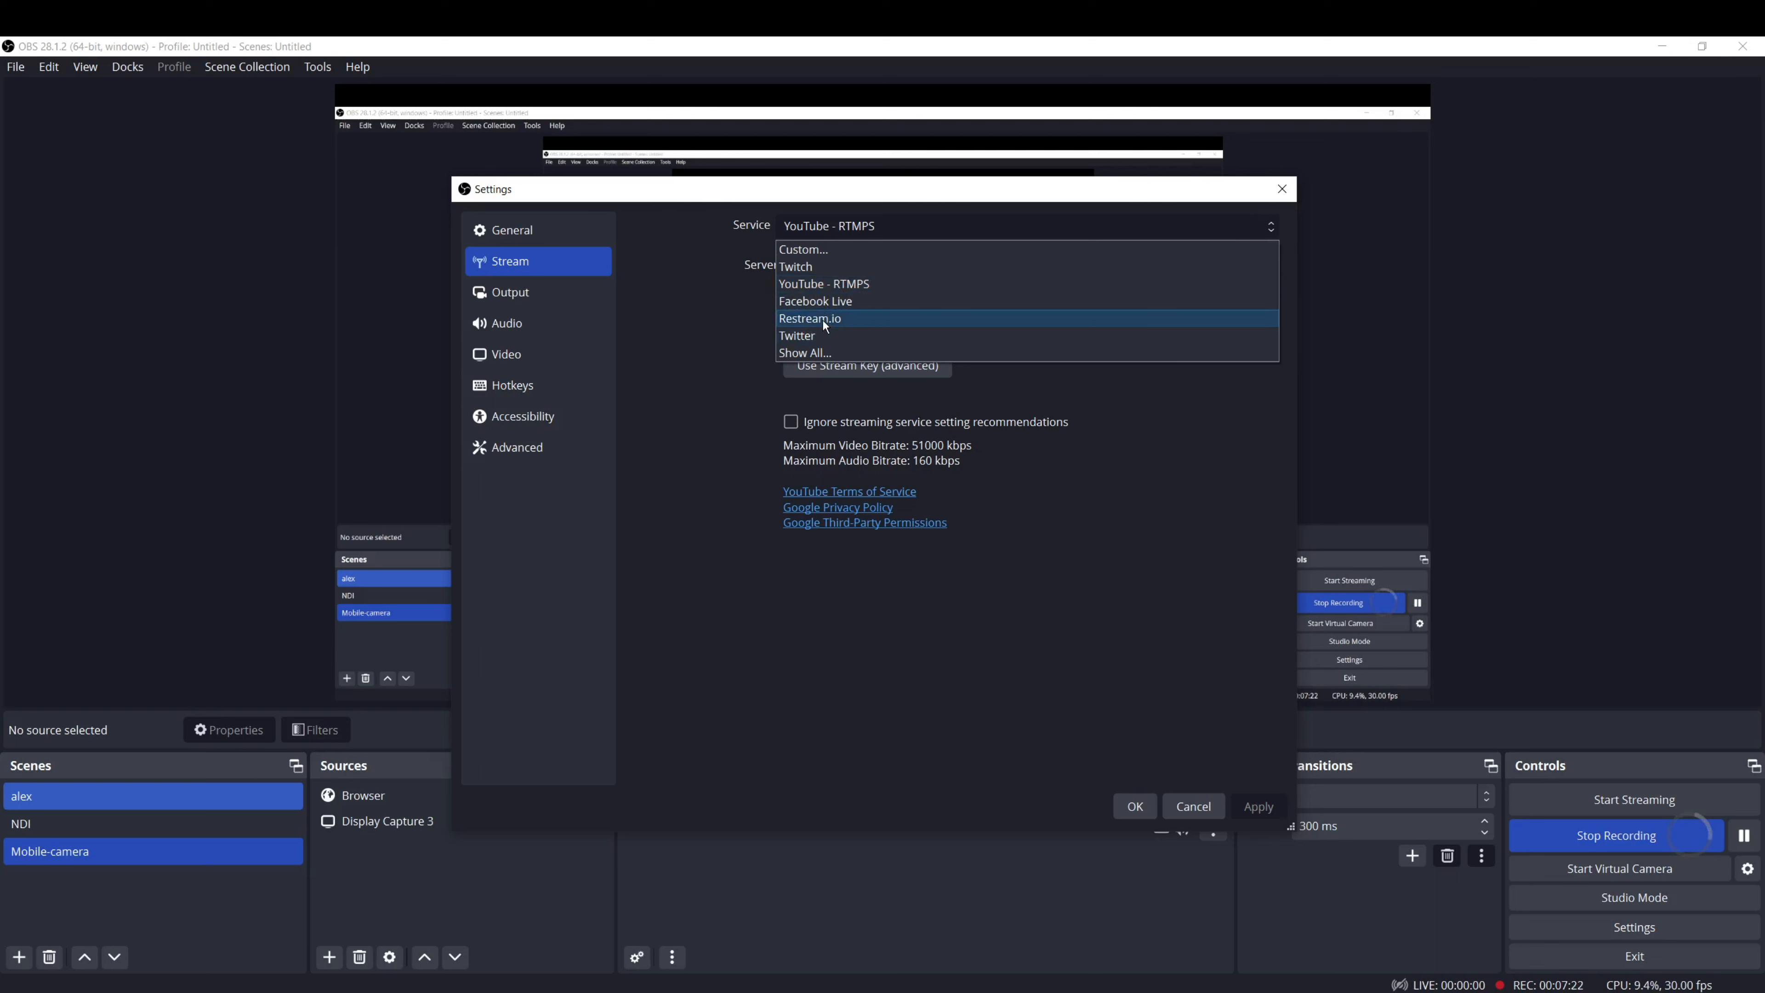
left_click(818, 353)
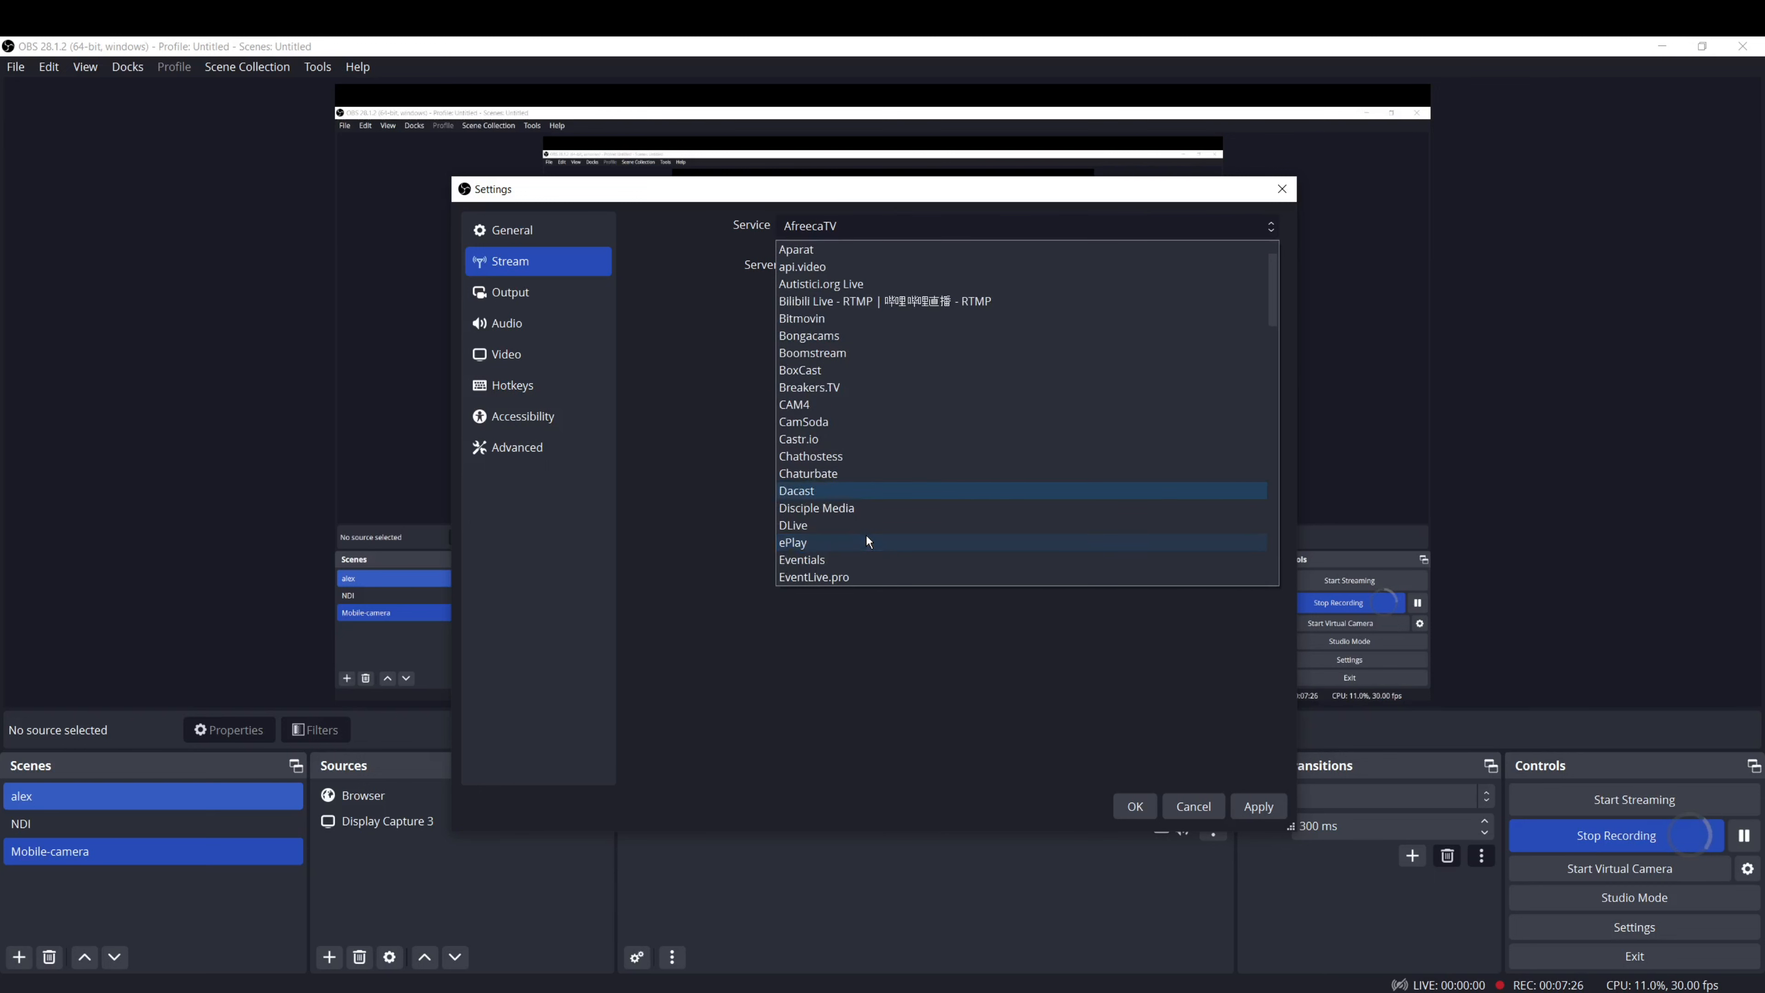
scroll(870, 503, "down", 20)
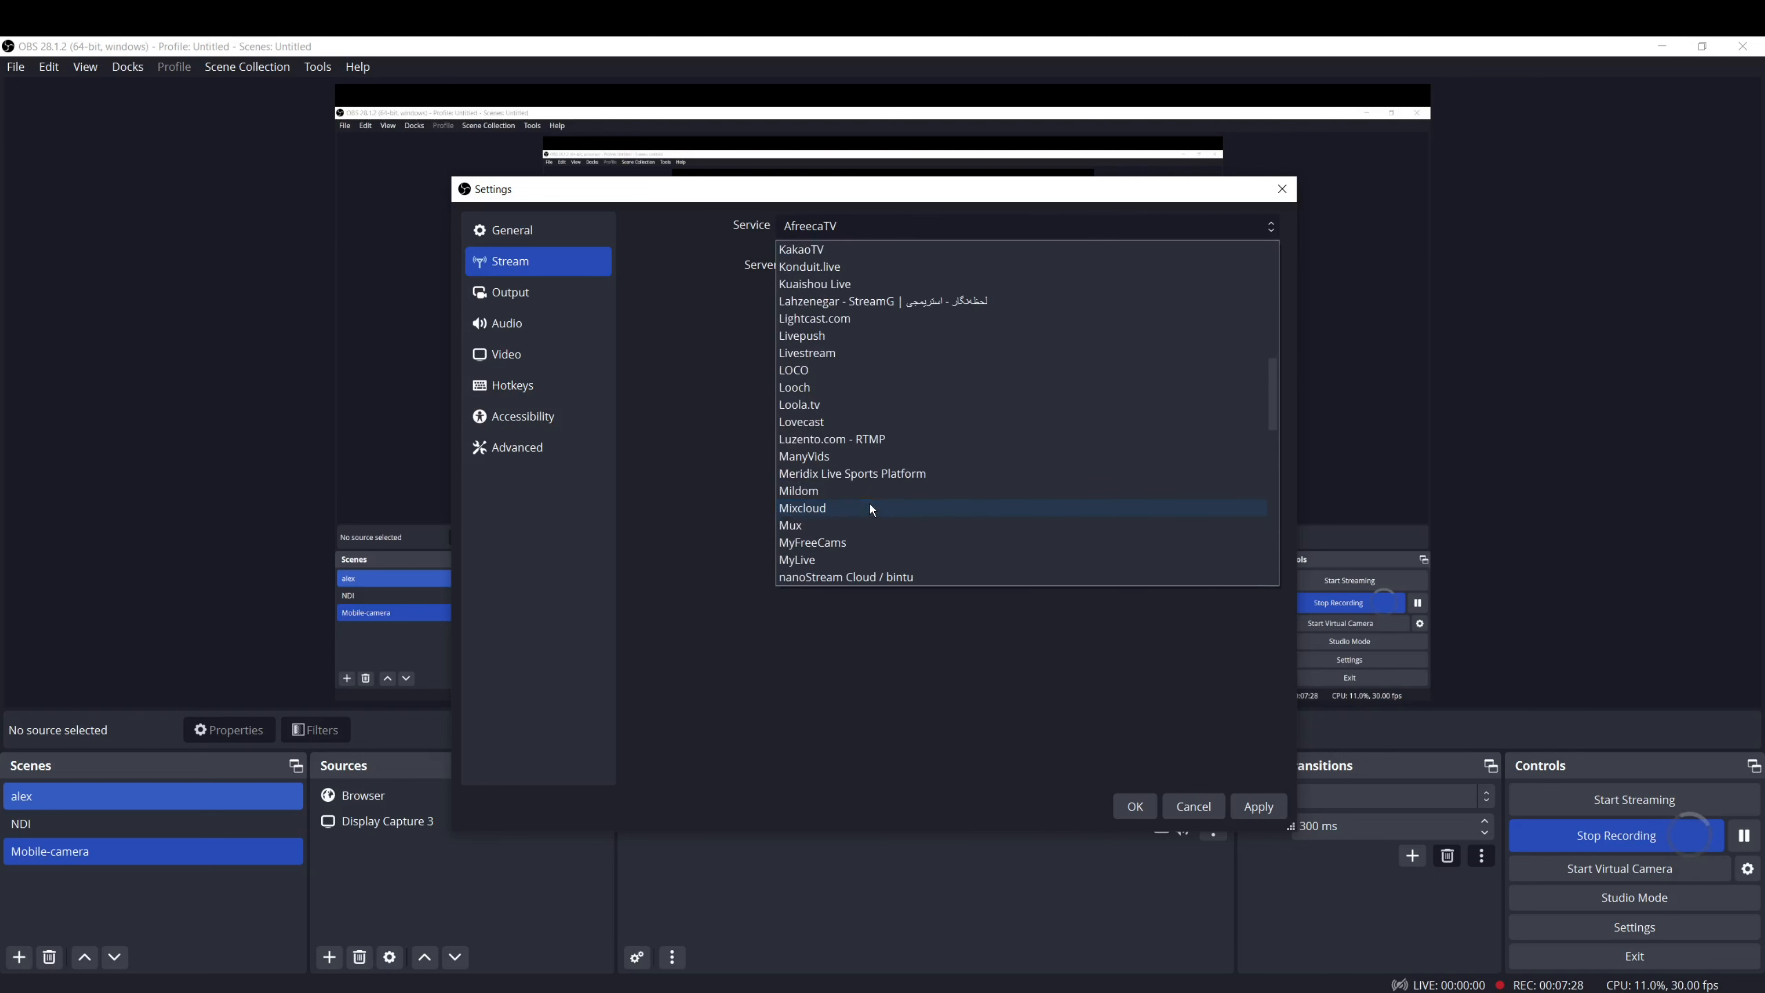
scroll(870, 504, "down", 5)
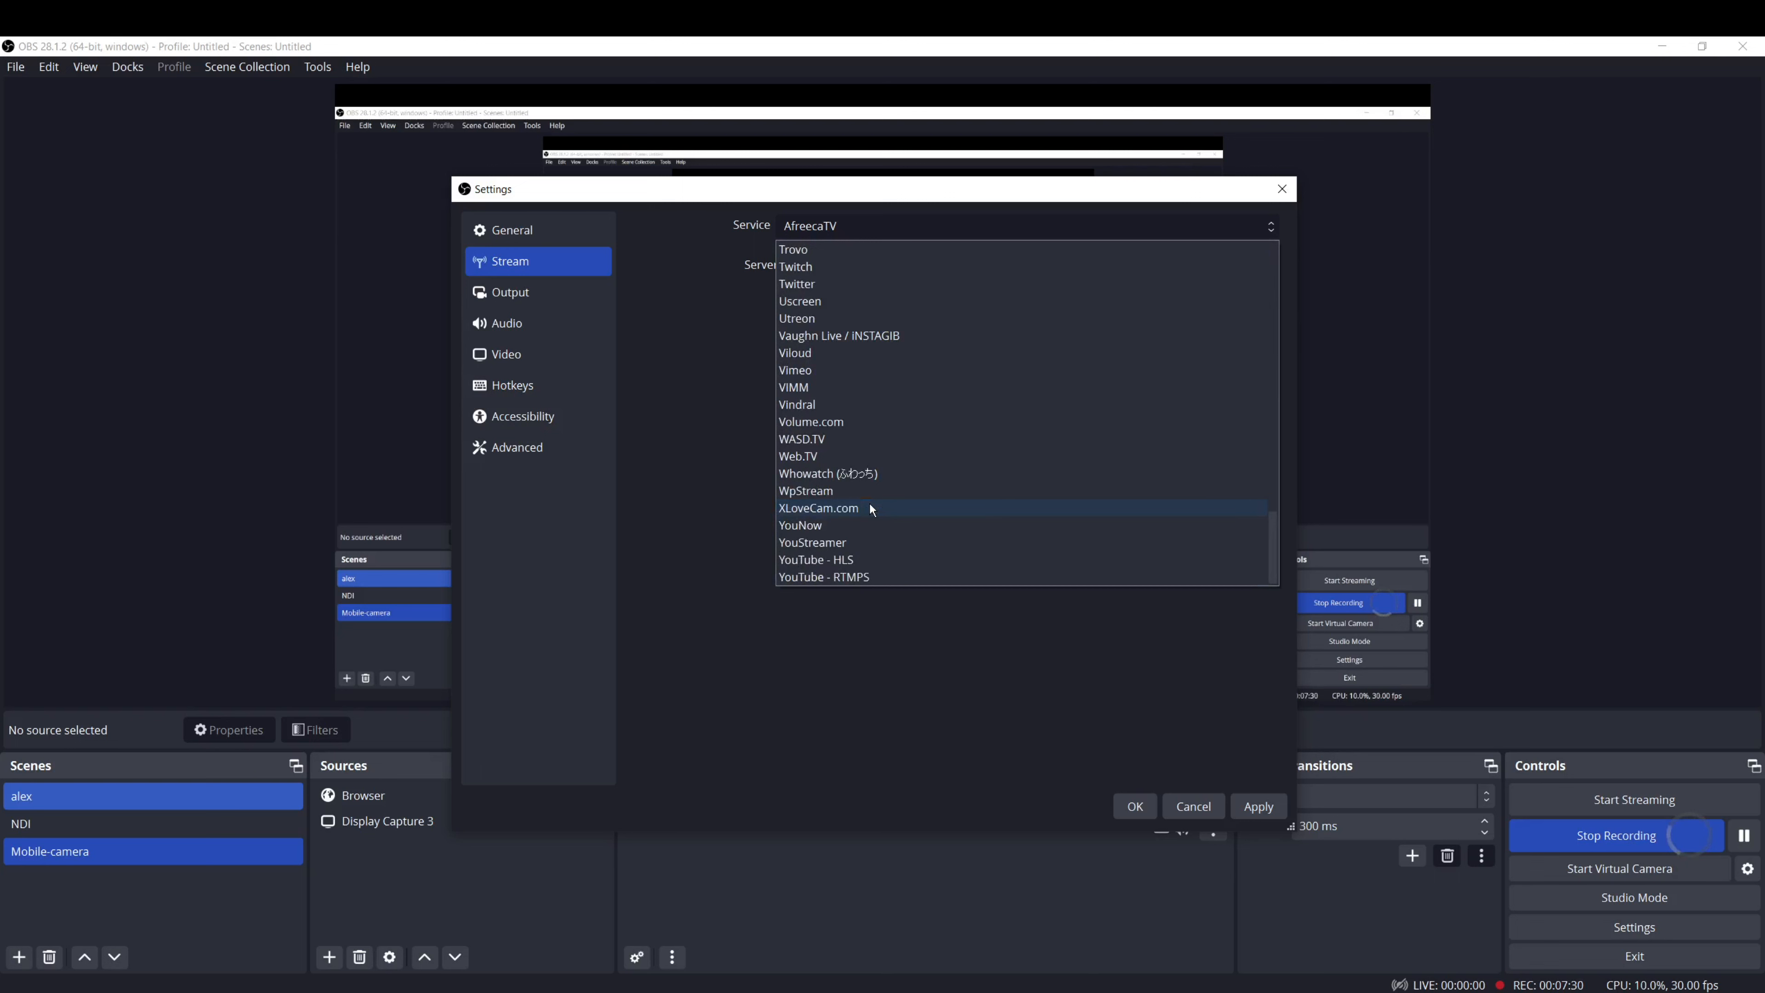
left_click(848, 576)
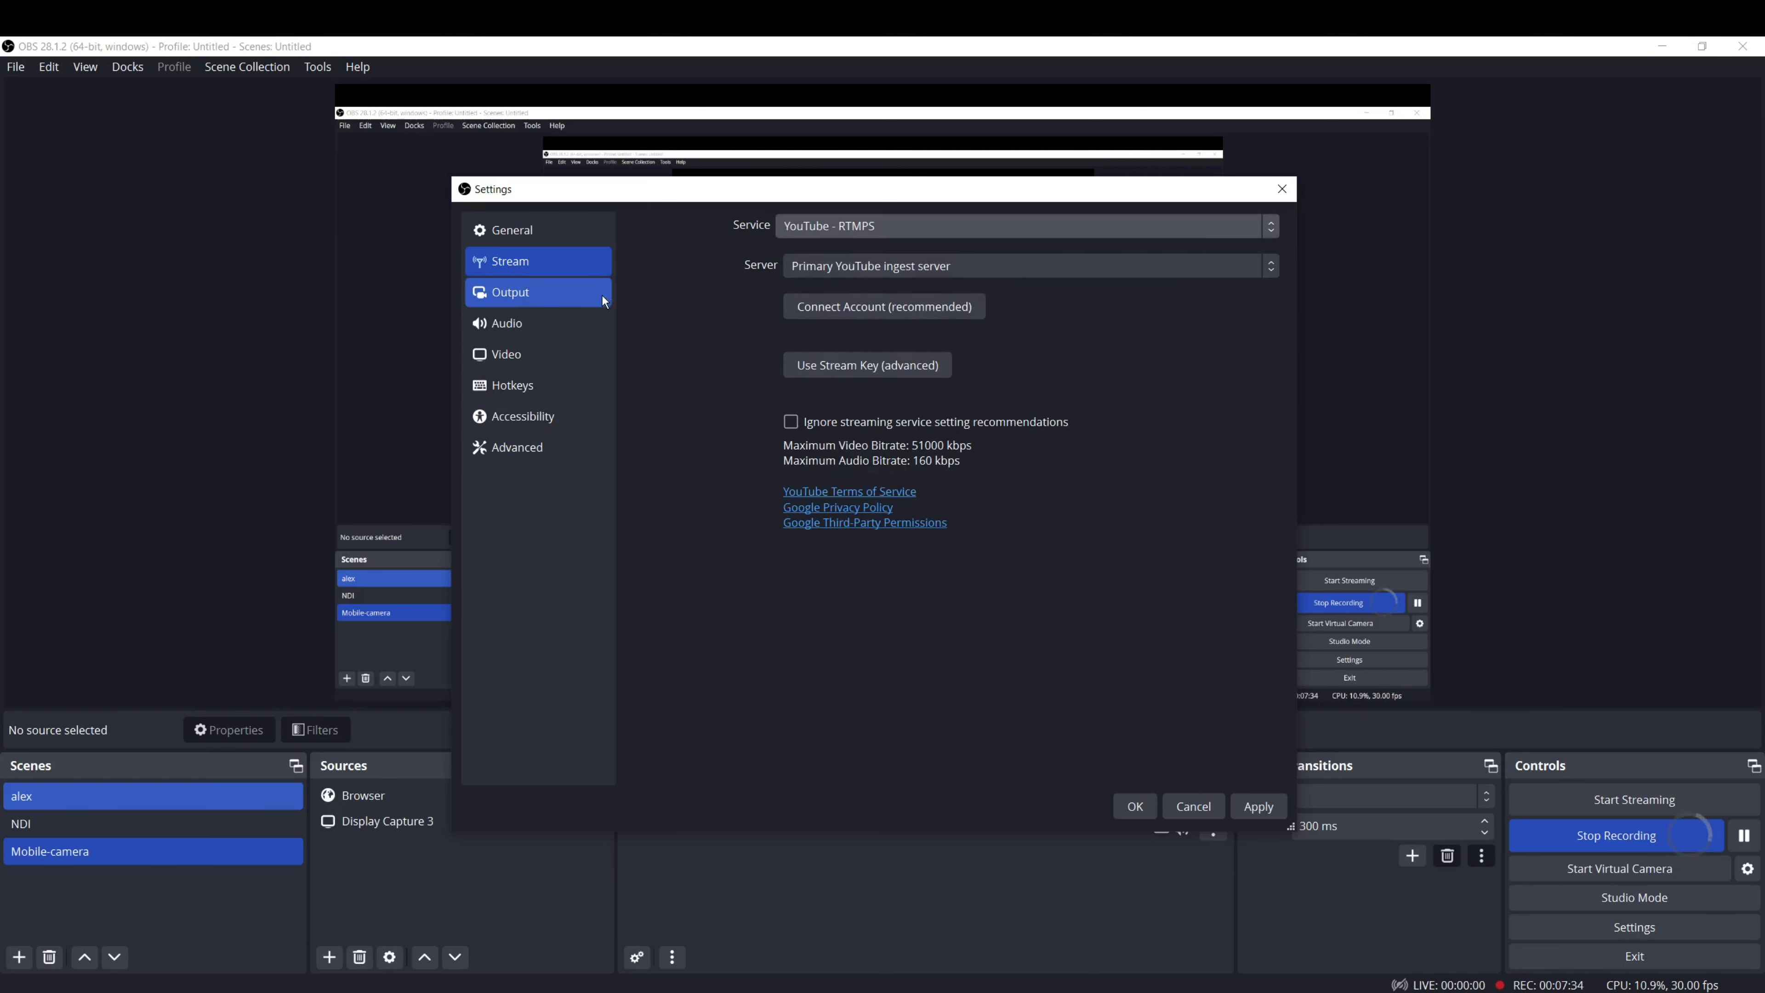
Choose to use a stream key and replace the existing key with the copied YouTube stream key
left_click(841, 367)
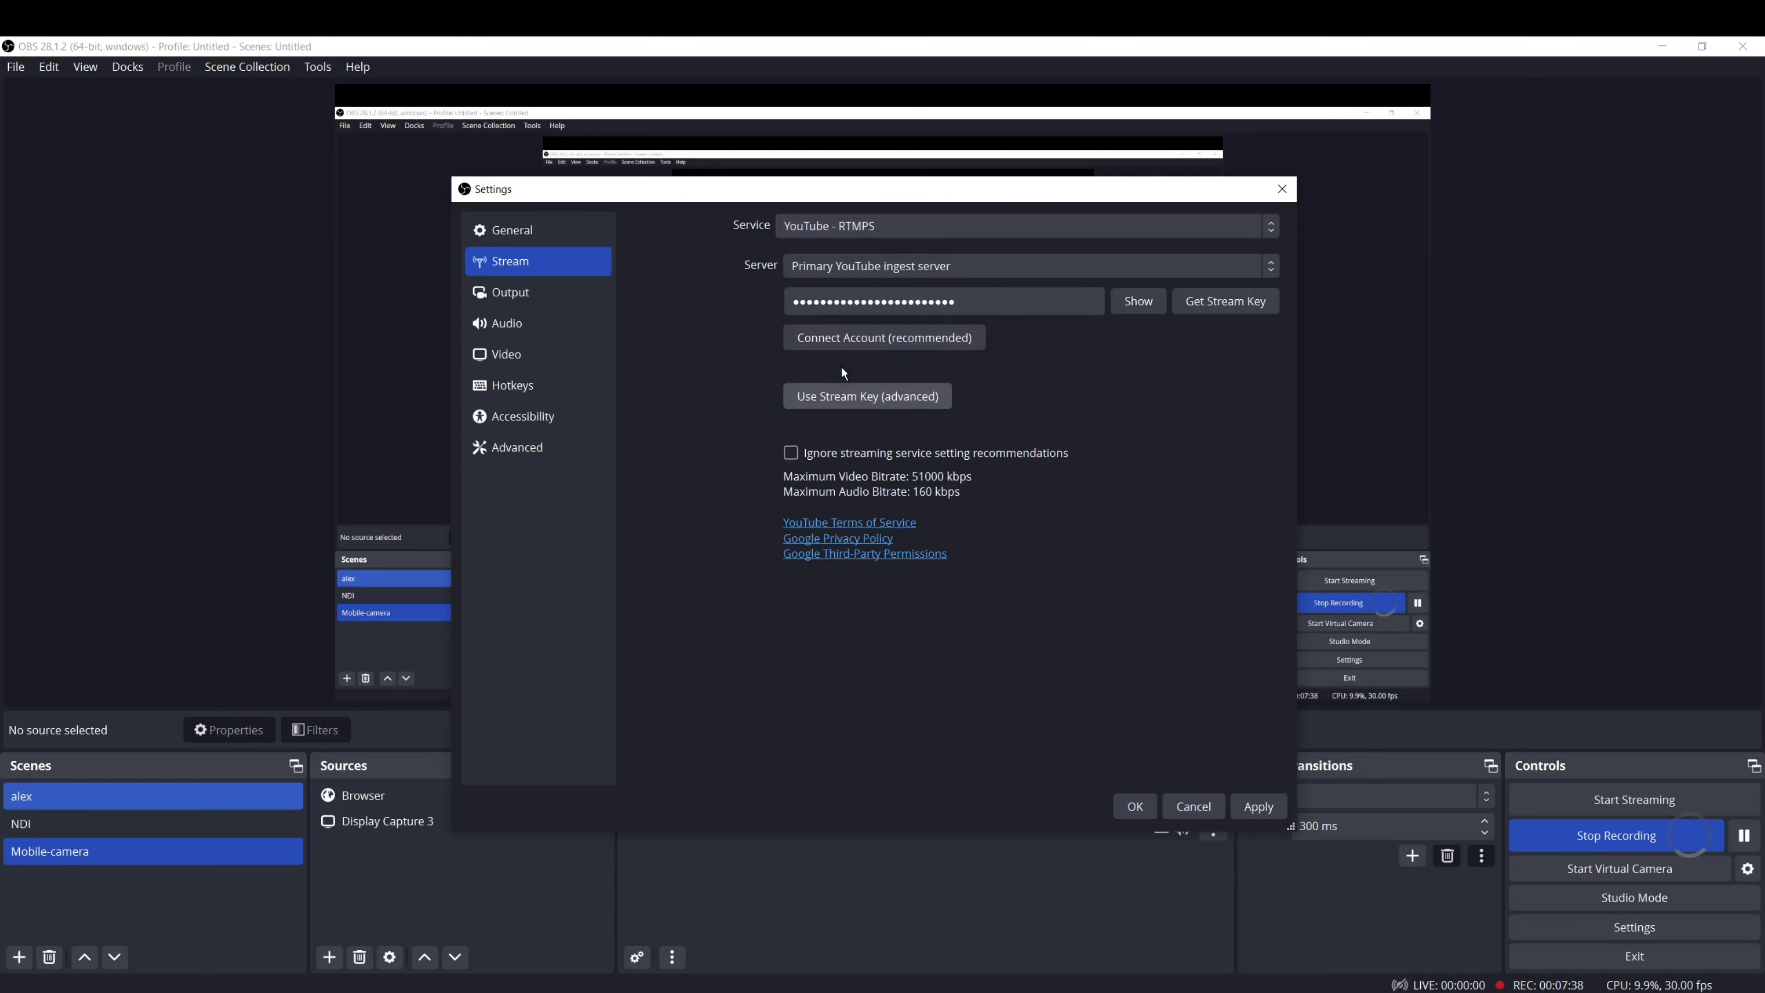
left_click(1138, 300)
left_click(1138, 299)
left_click_drag(968, 306, 795, 300)
key("ctrl+v")
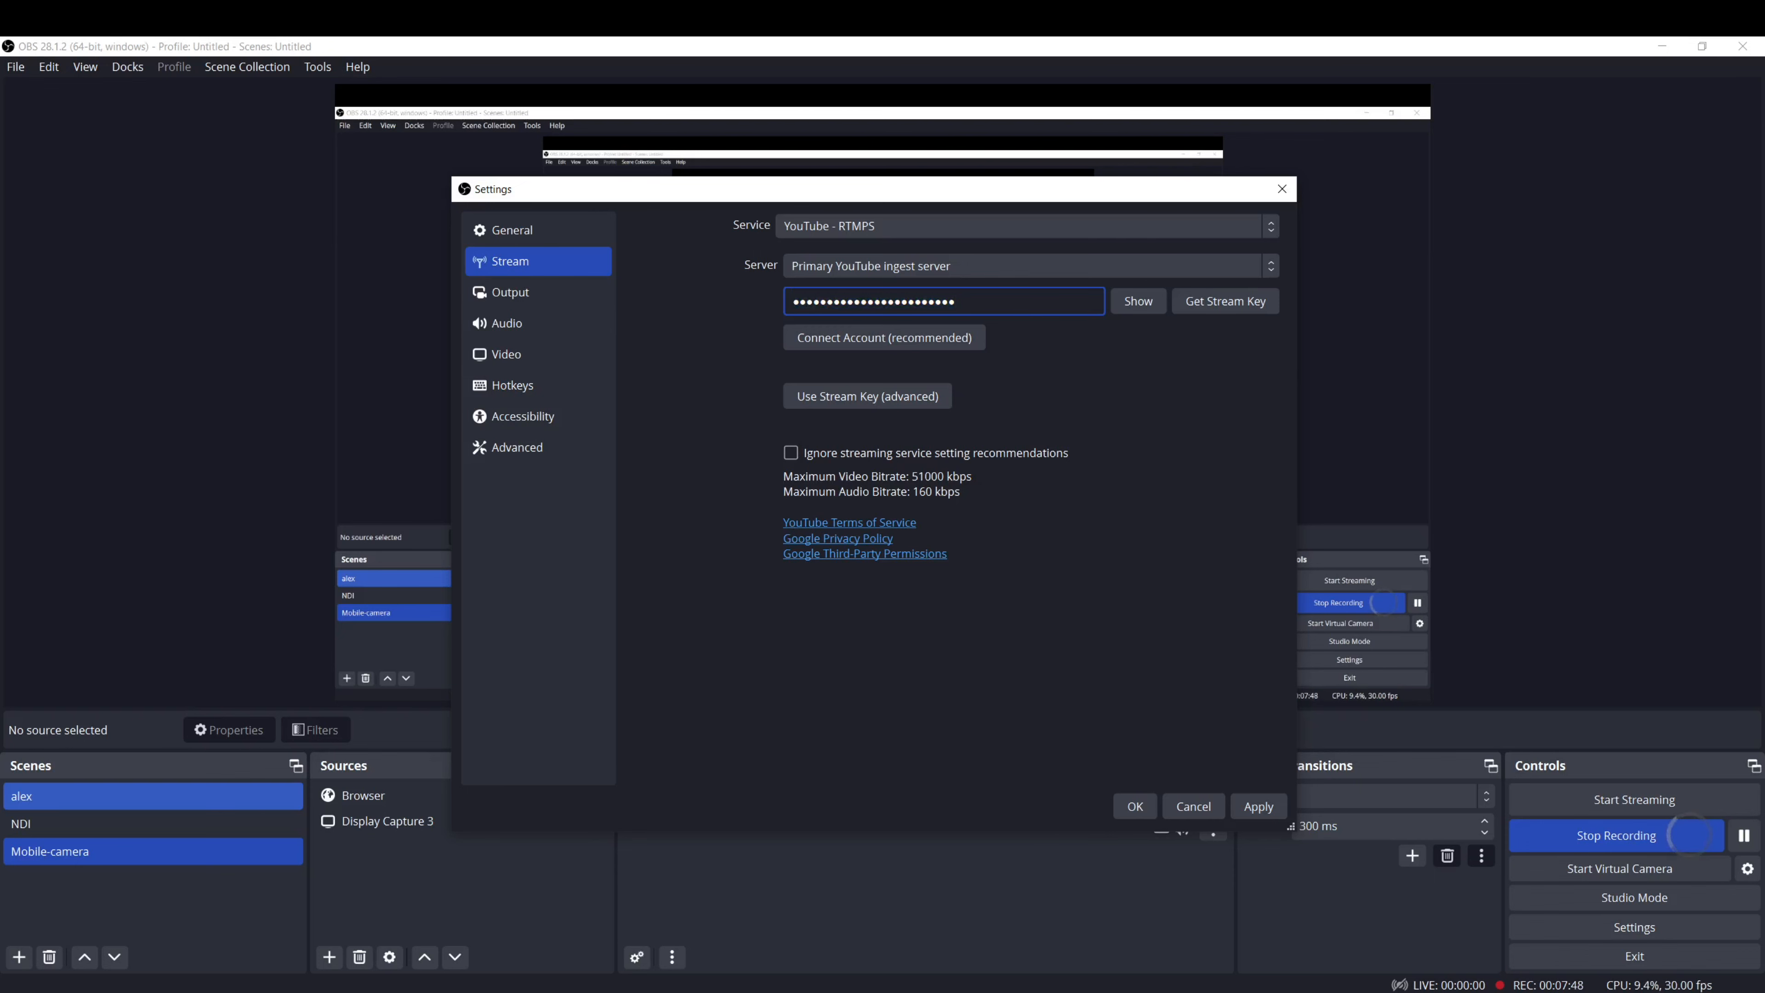
Check YouTube Studio's stream page, return to OBS Studio, and reveal and hide the pasted stream key
key("alt+Tab")
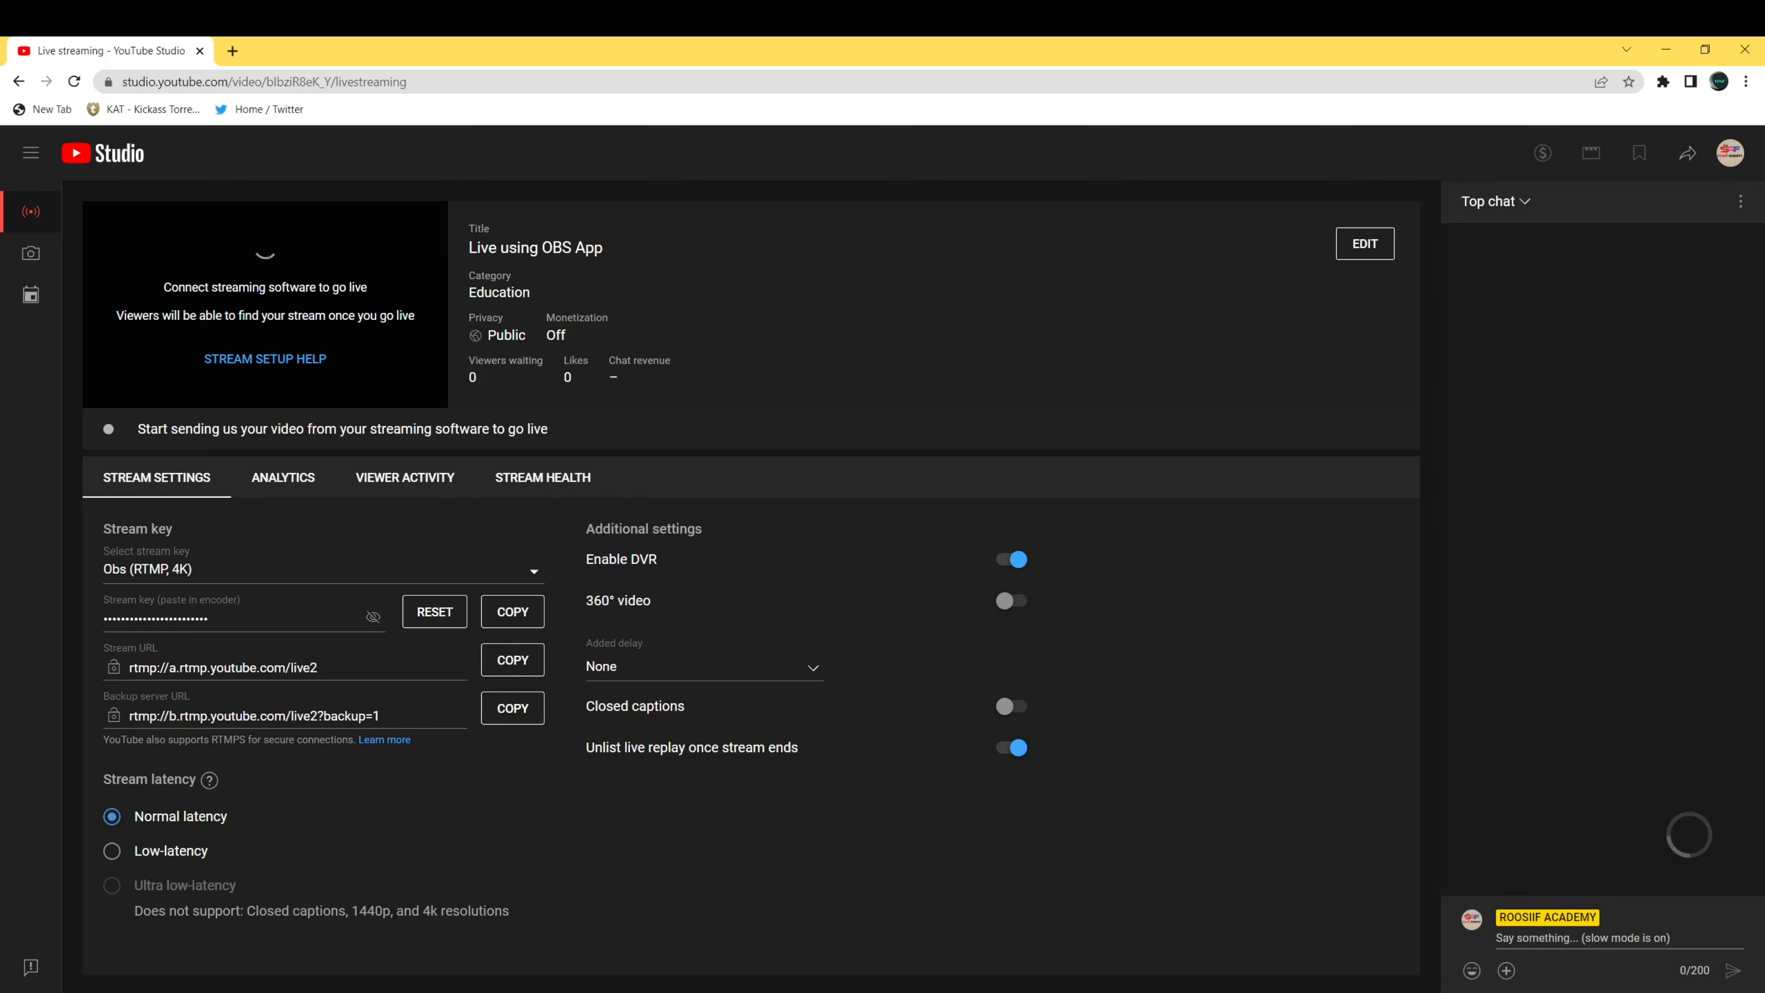
mouse_move(952, 992)
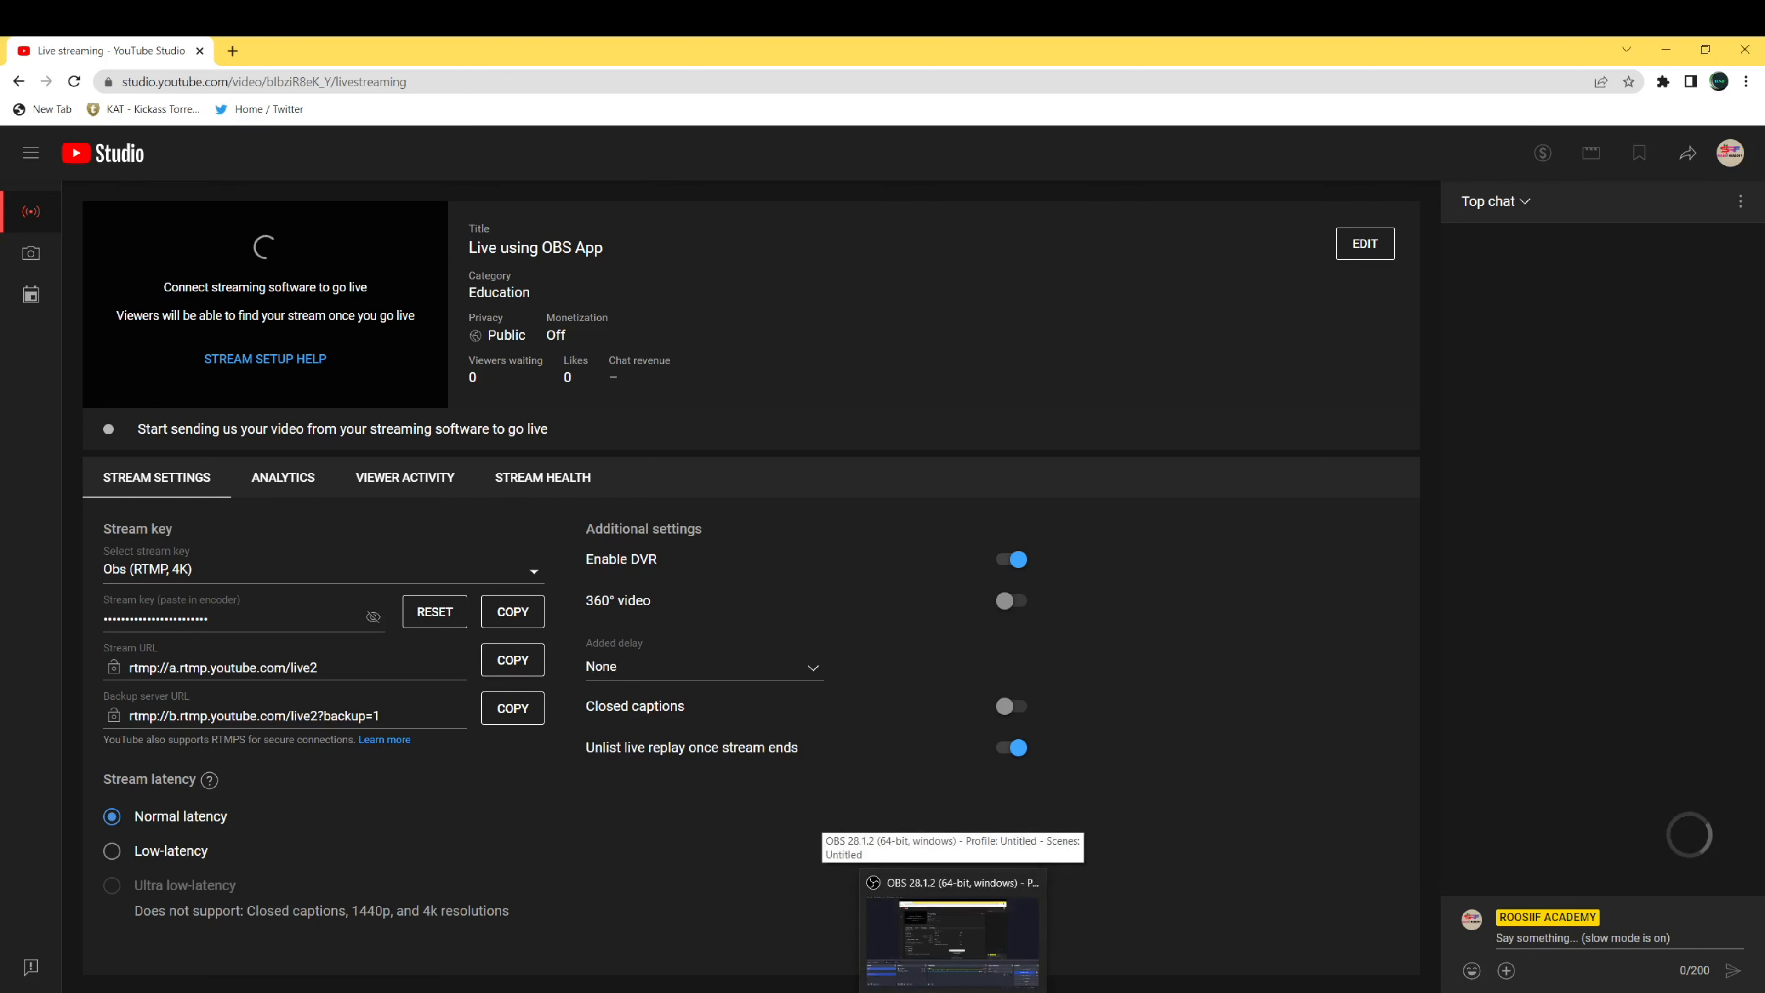
left_click(952, 938)
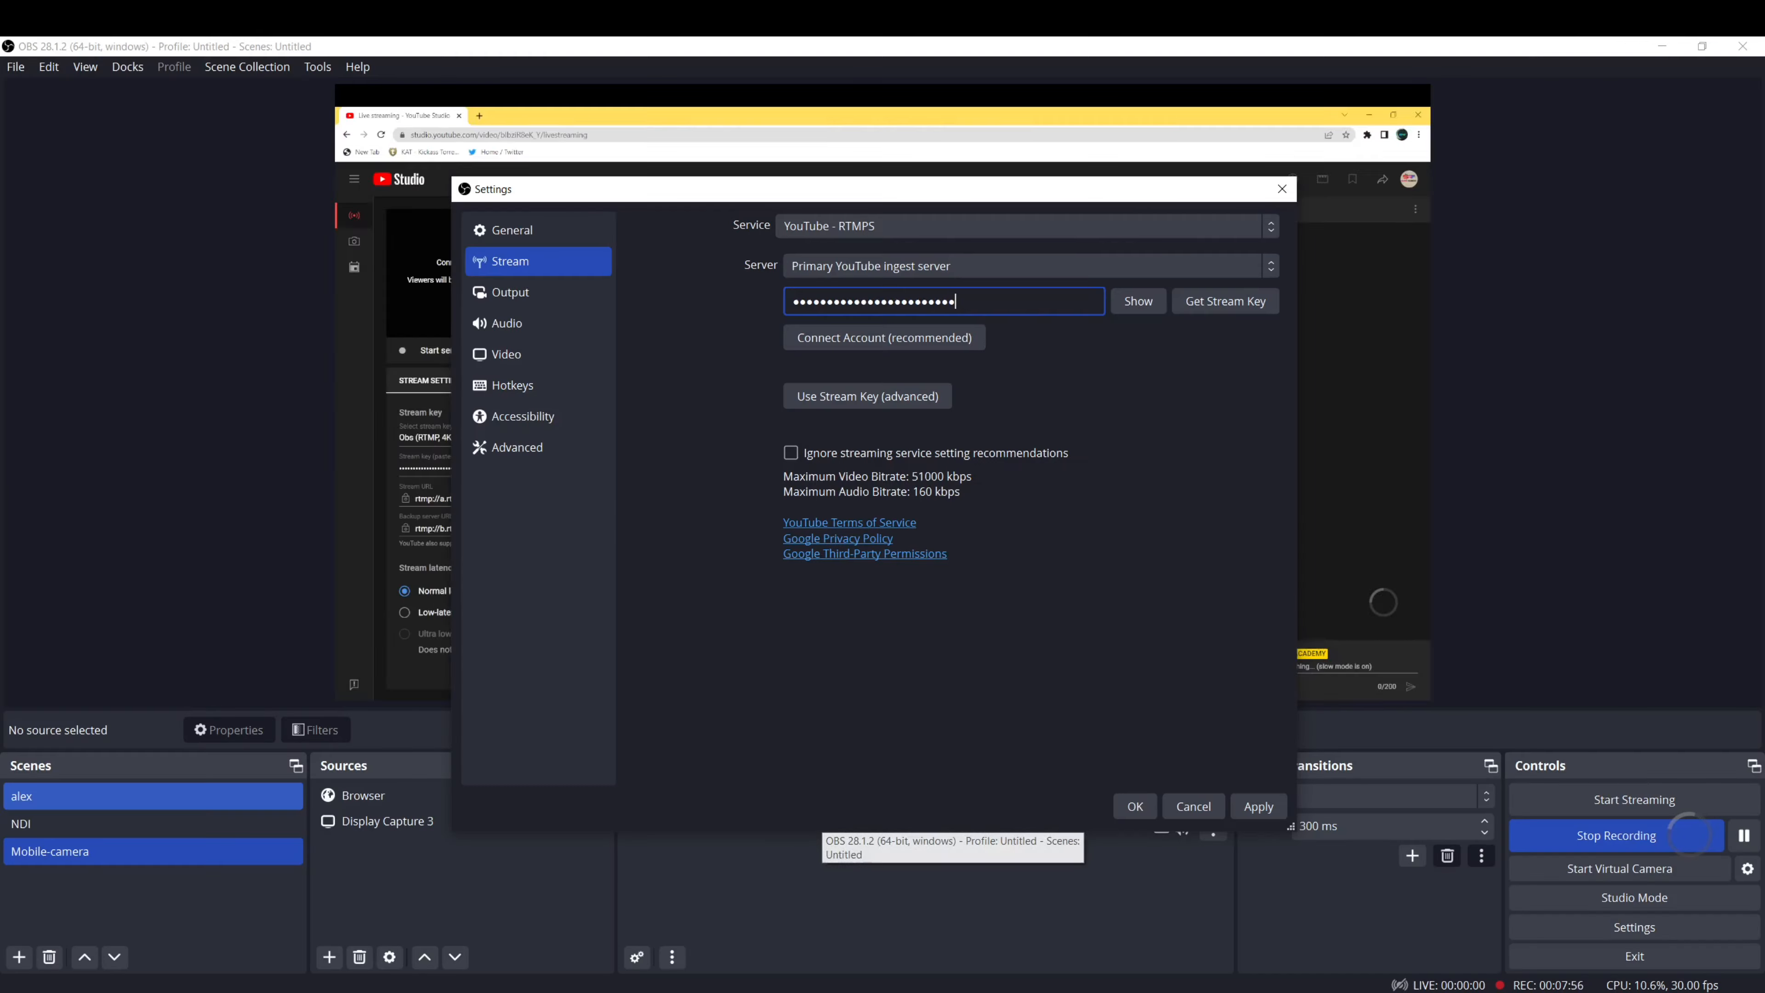
left_click(1139, 301)
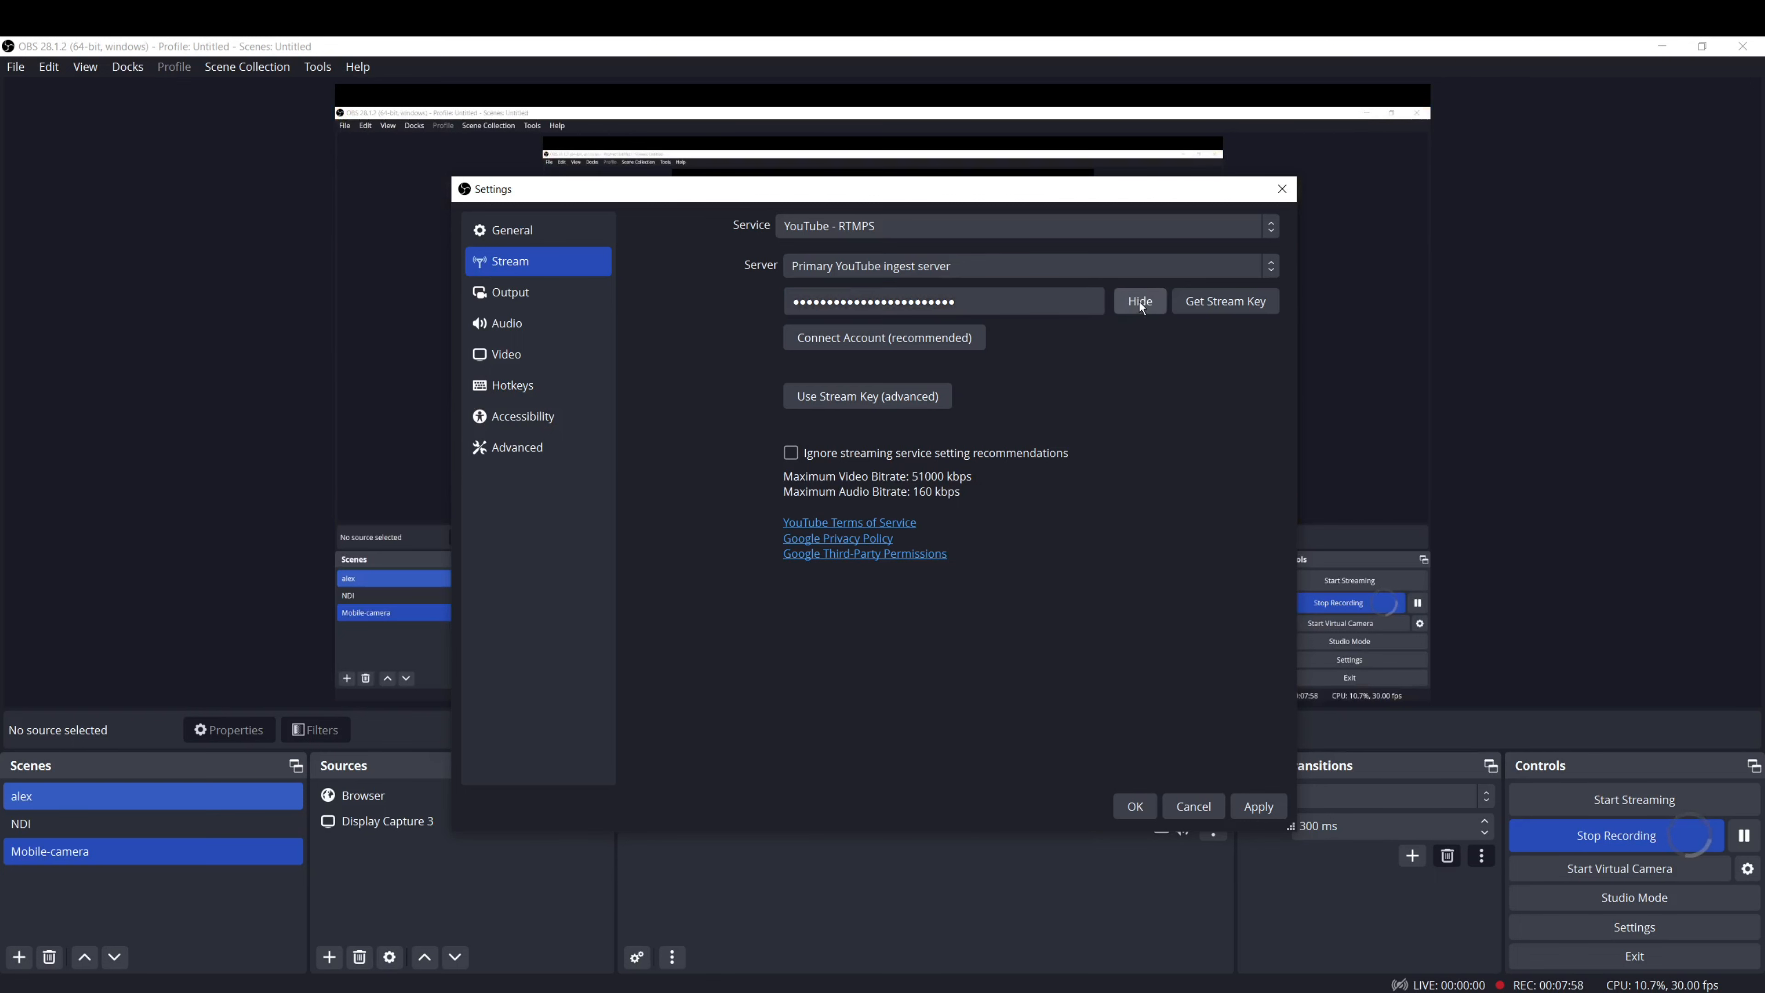
left_click(1139, 301)
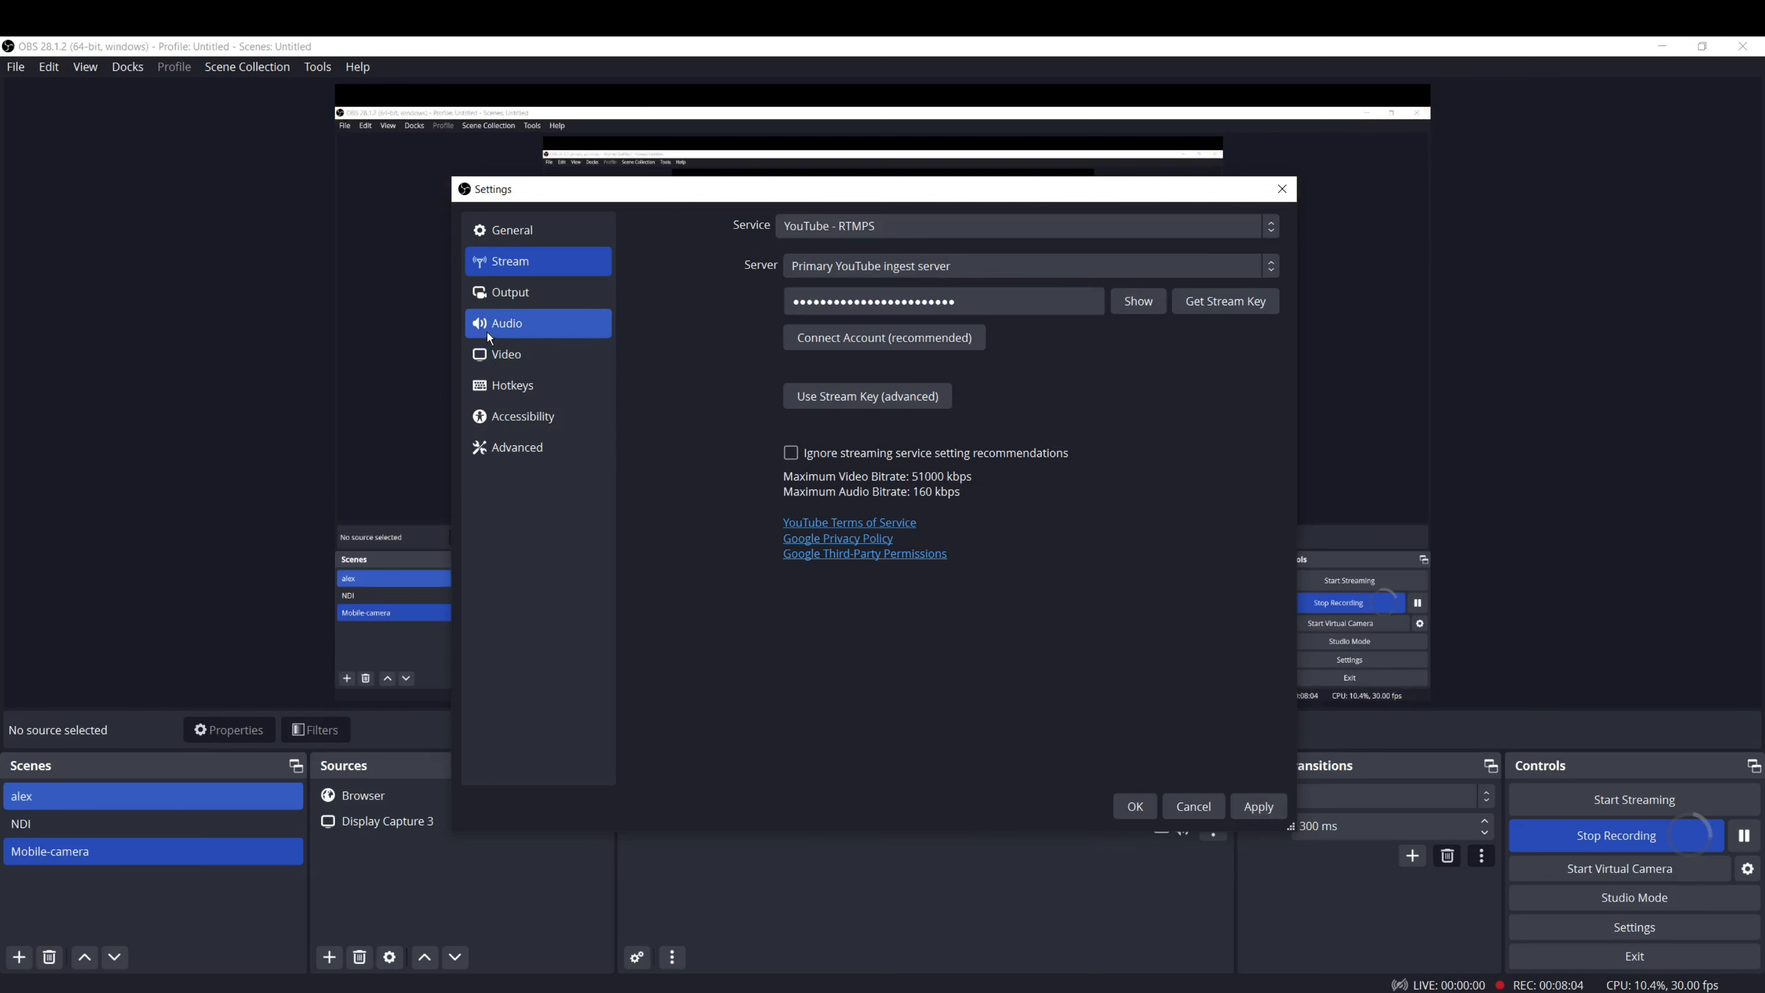
Review the global audio devices in the Audio settings and the resolution and FPS in the Video settings
left_click(502, 326)
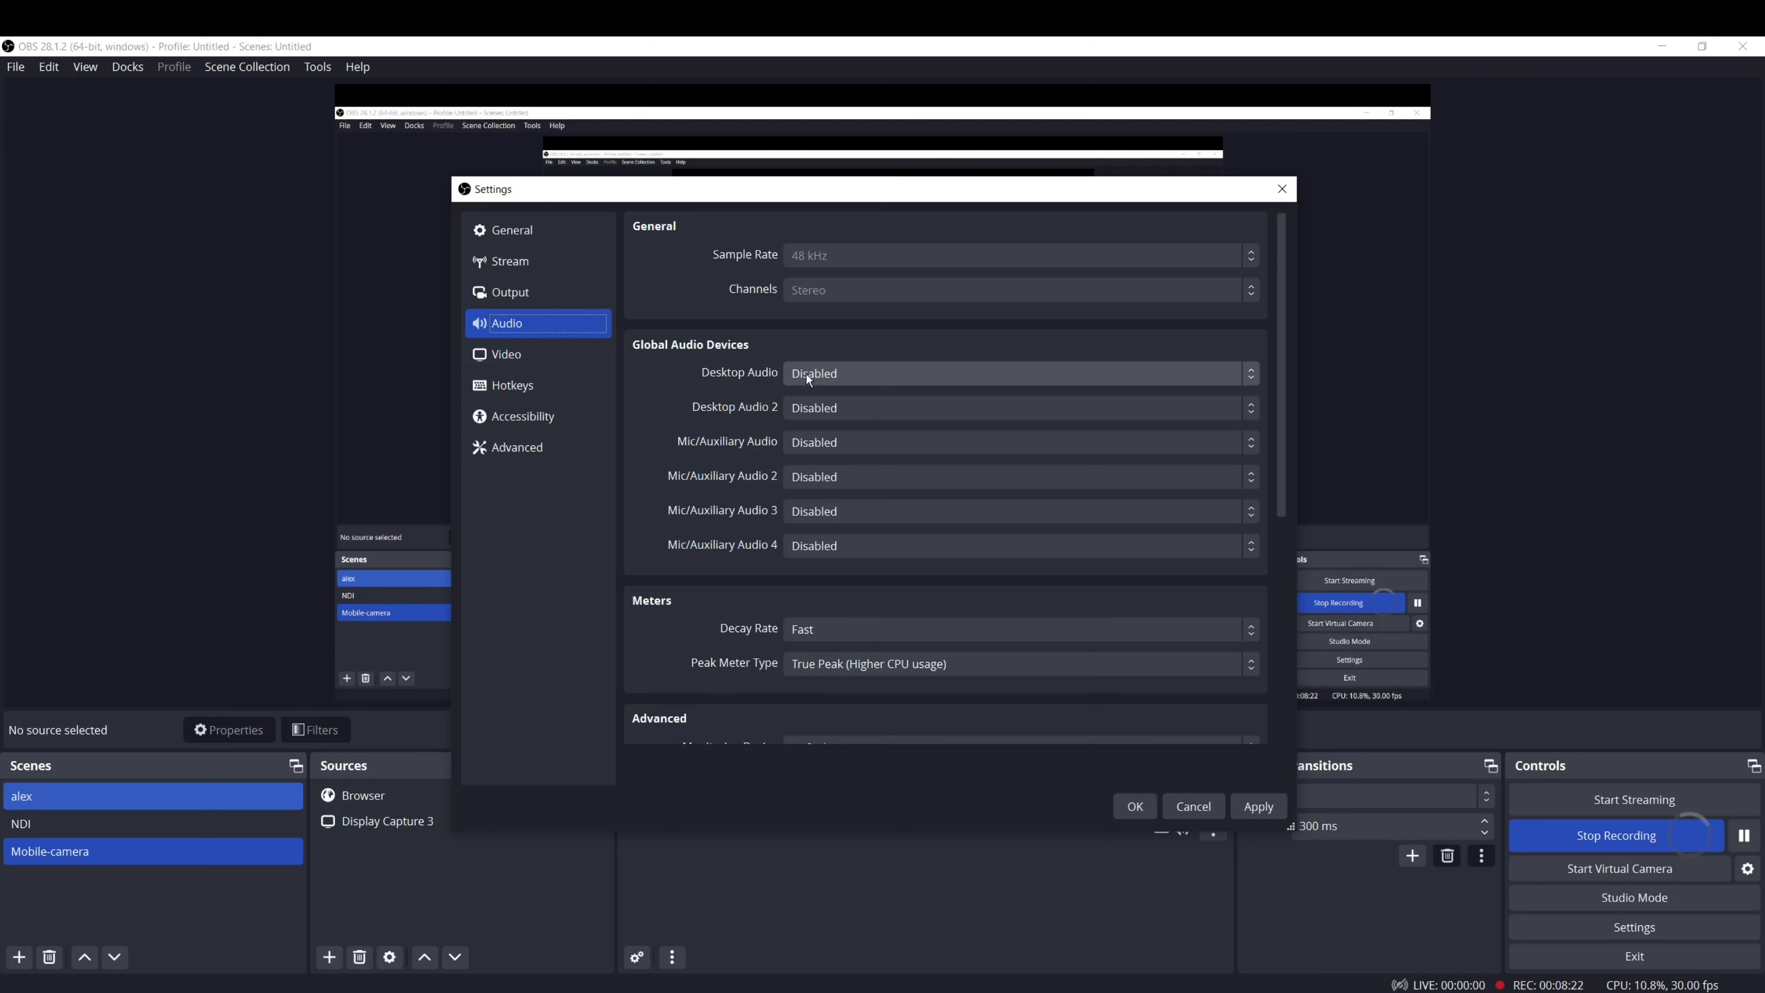
left_click(536, 360)
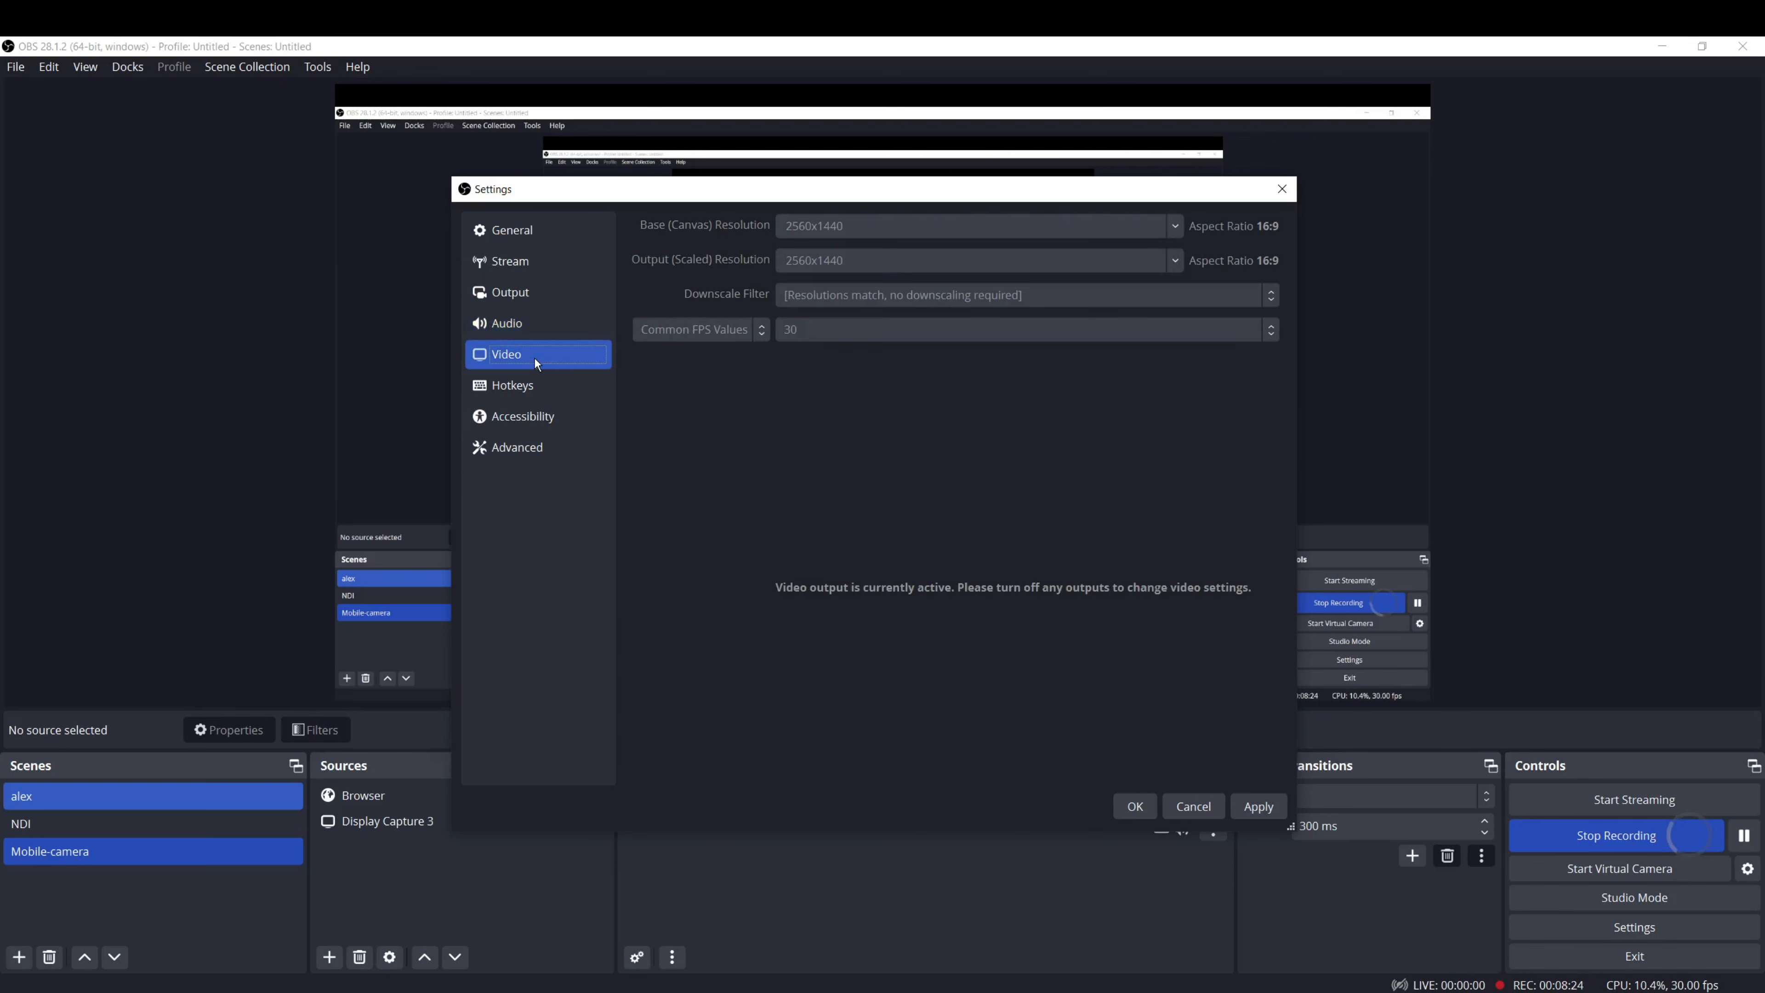
Look through the Audio, Output and Hotkeys settings, including the hotkey field for starting the stream
left_click(528, 326)
left_click(528, 300)
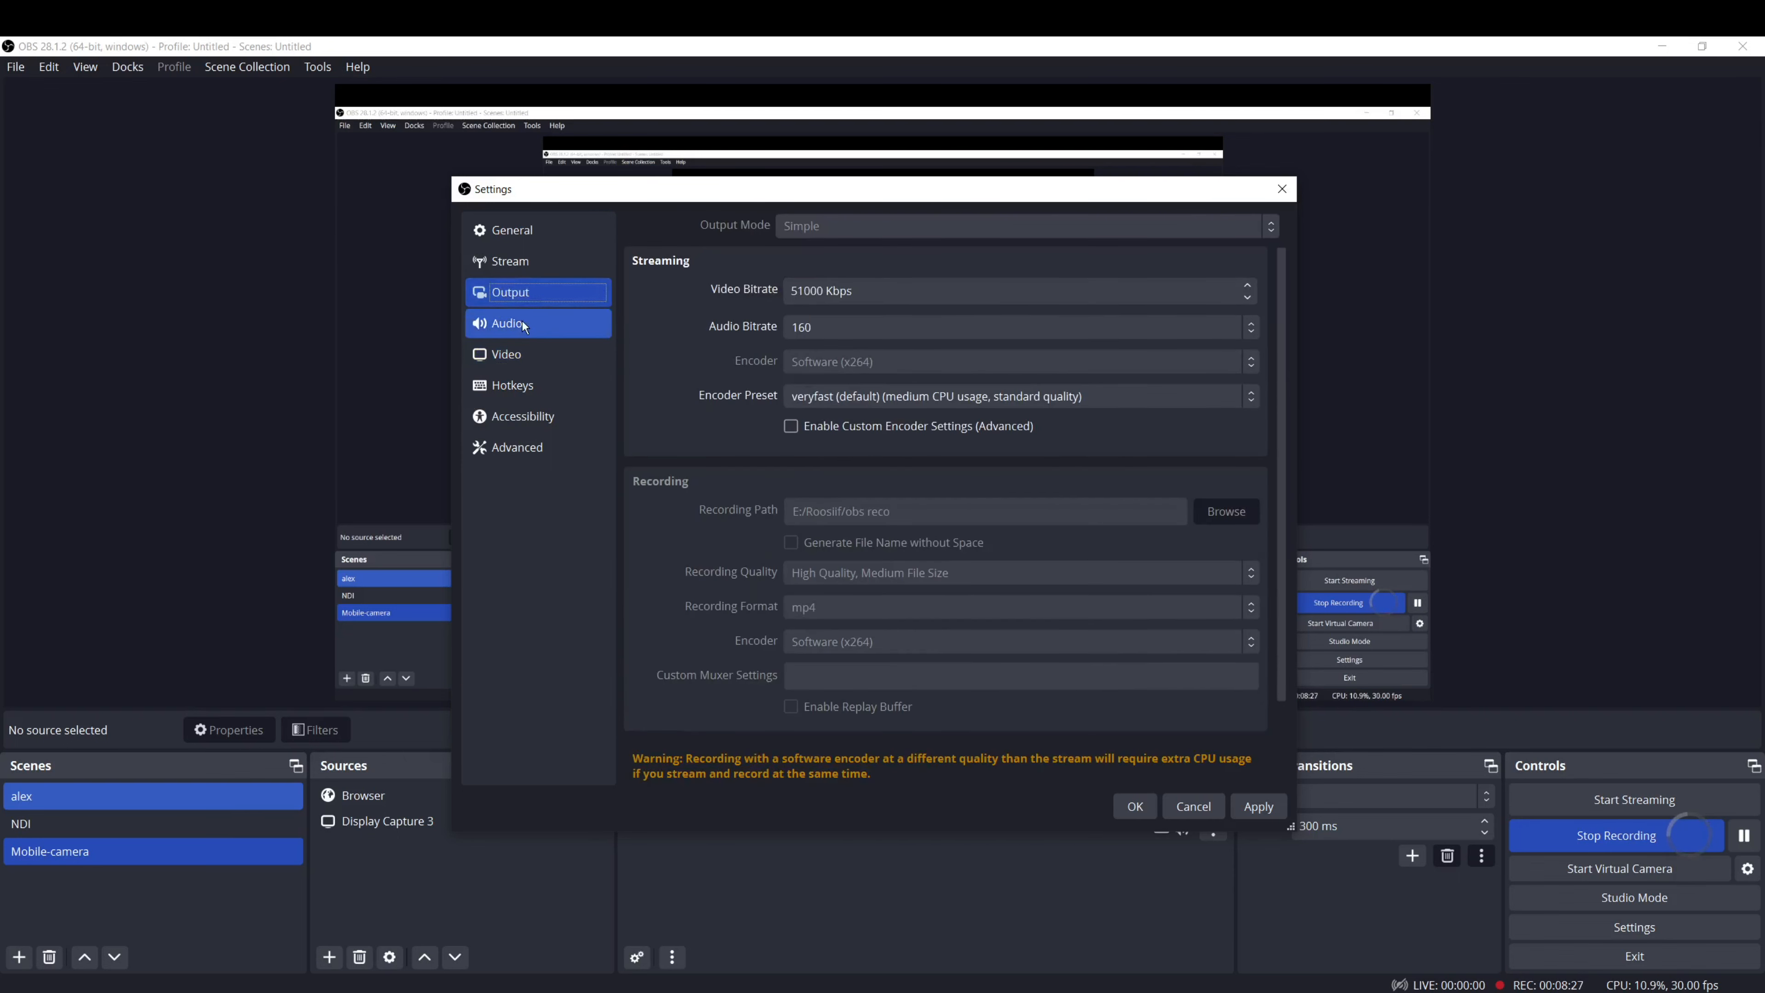
left_click(513, 386)
left_click(946, 274)
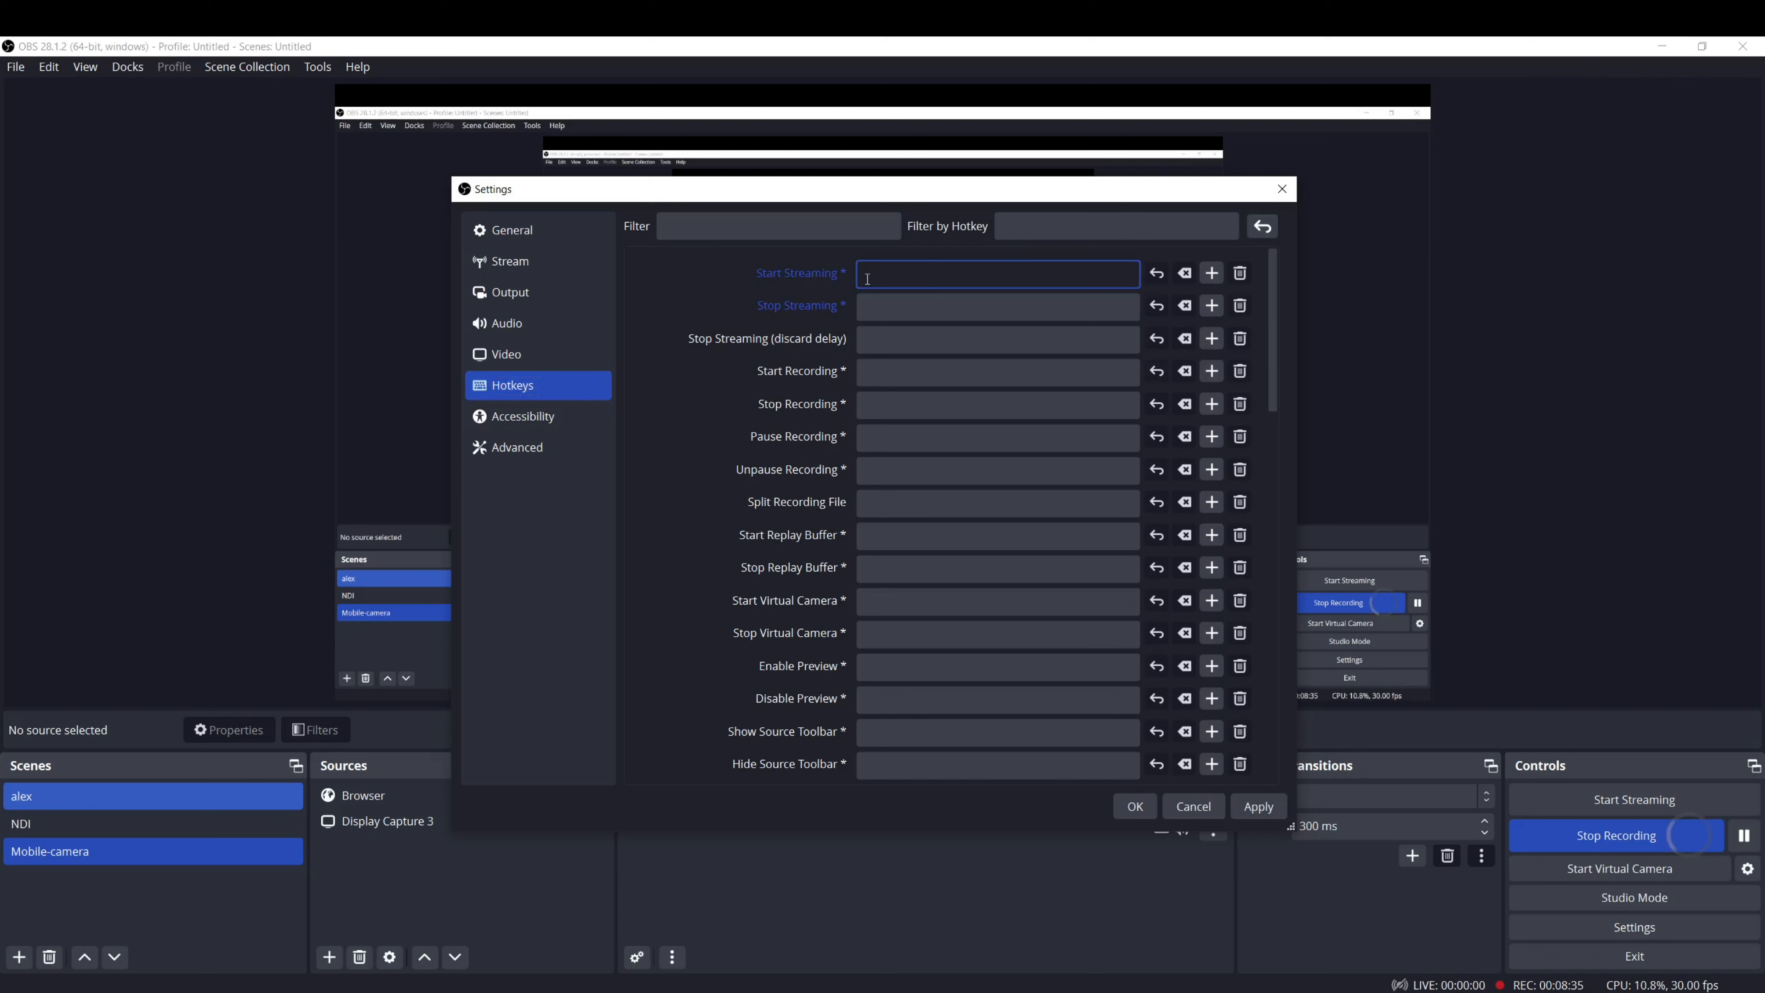
left_click(518, 305)
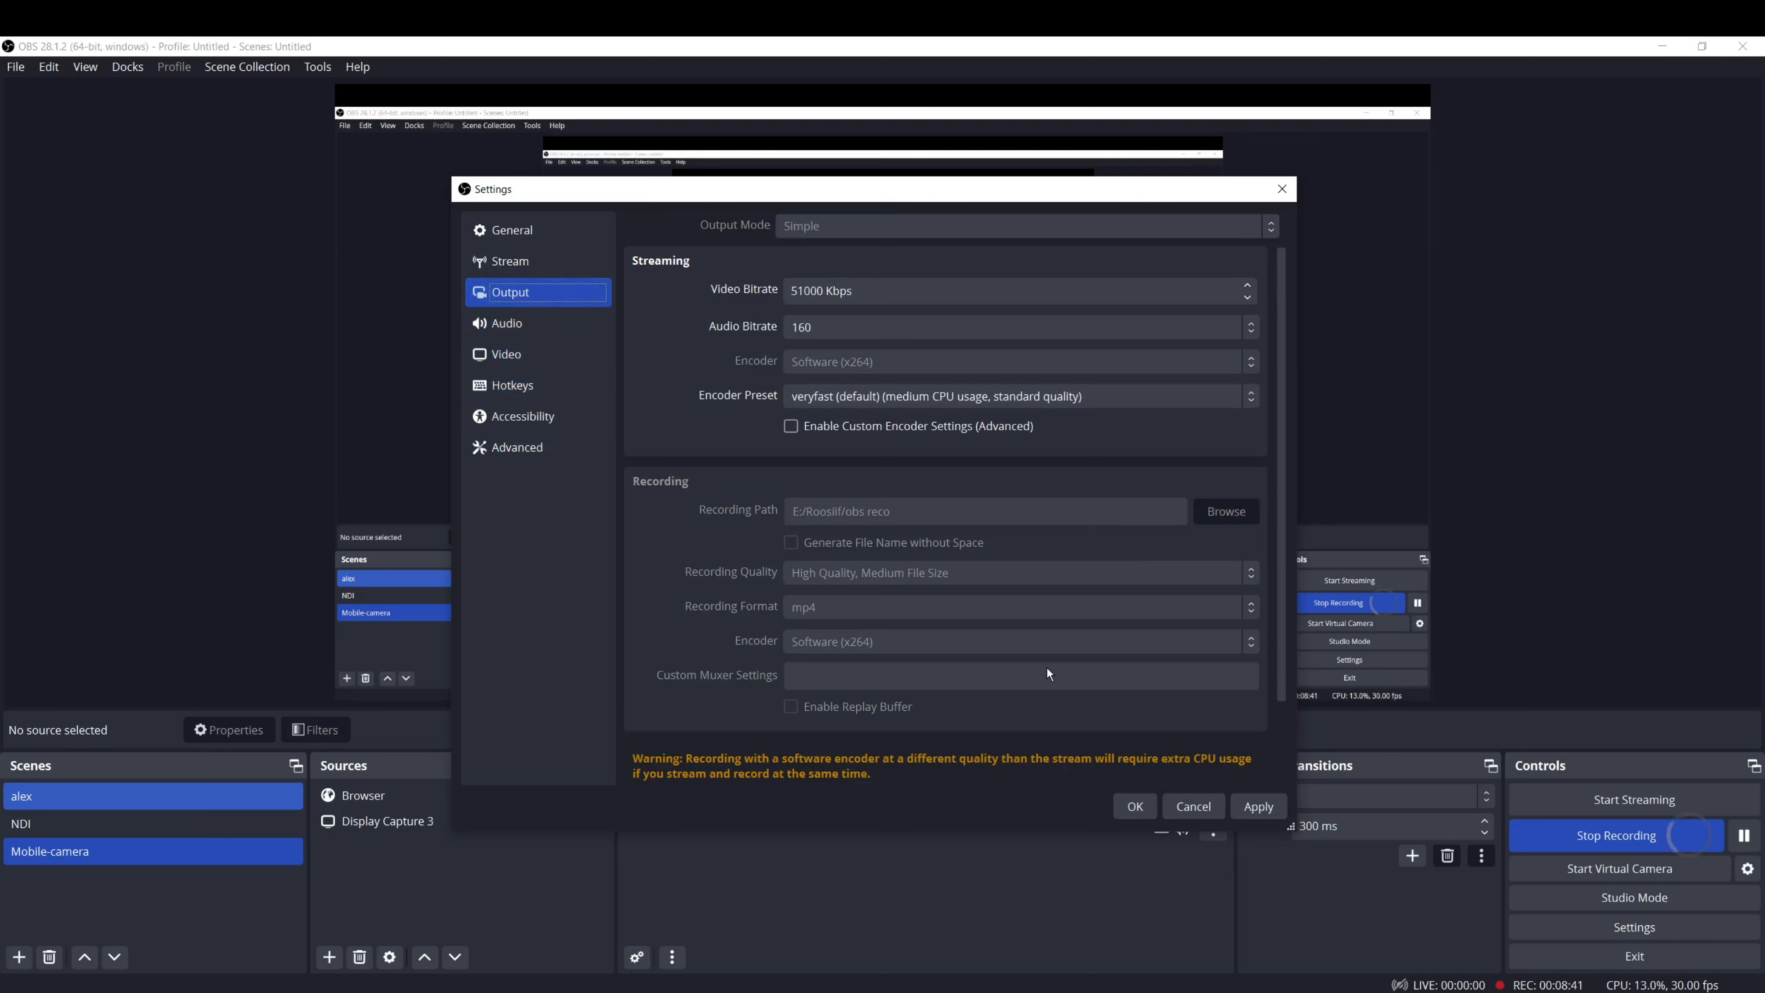
Return to the Stream settings, apply and accept them, and start streaming
left_click(590, 261)
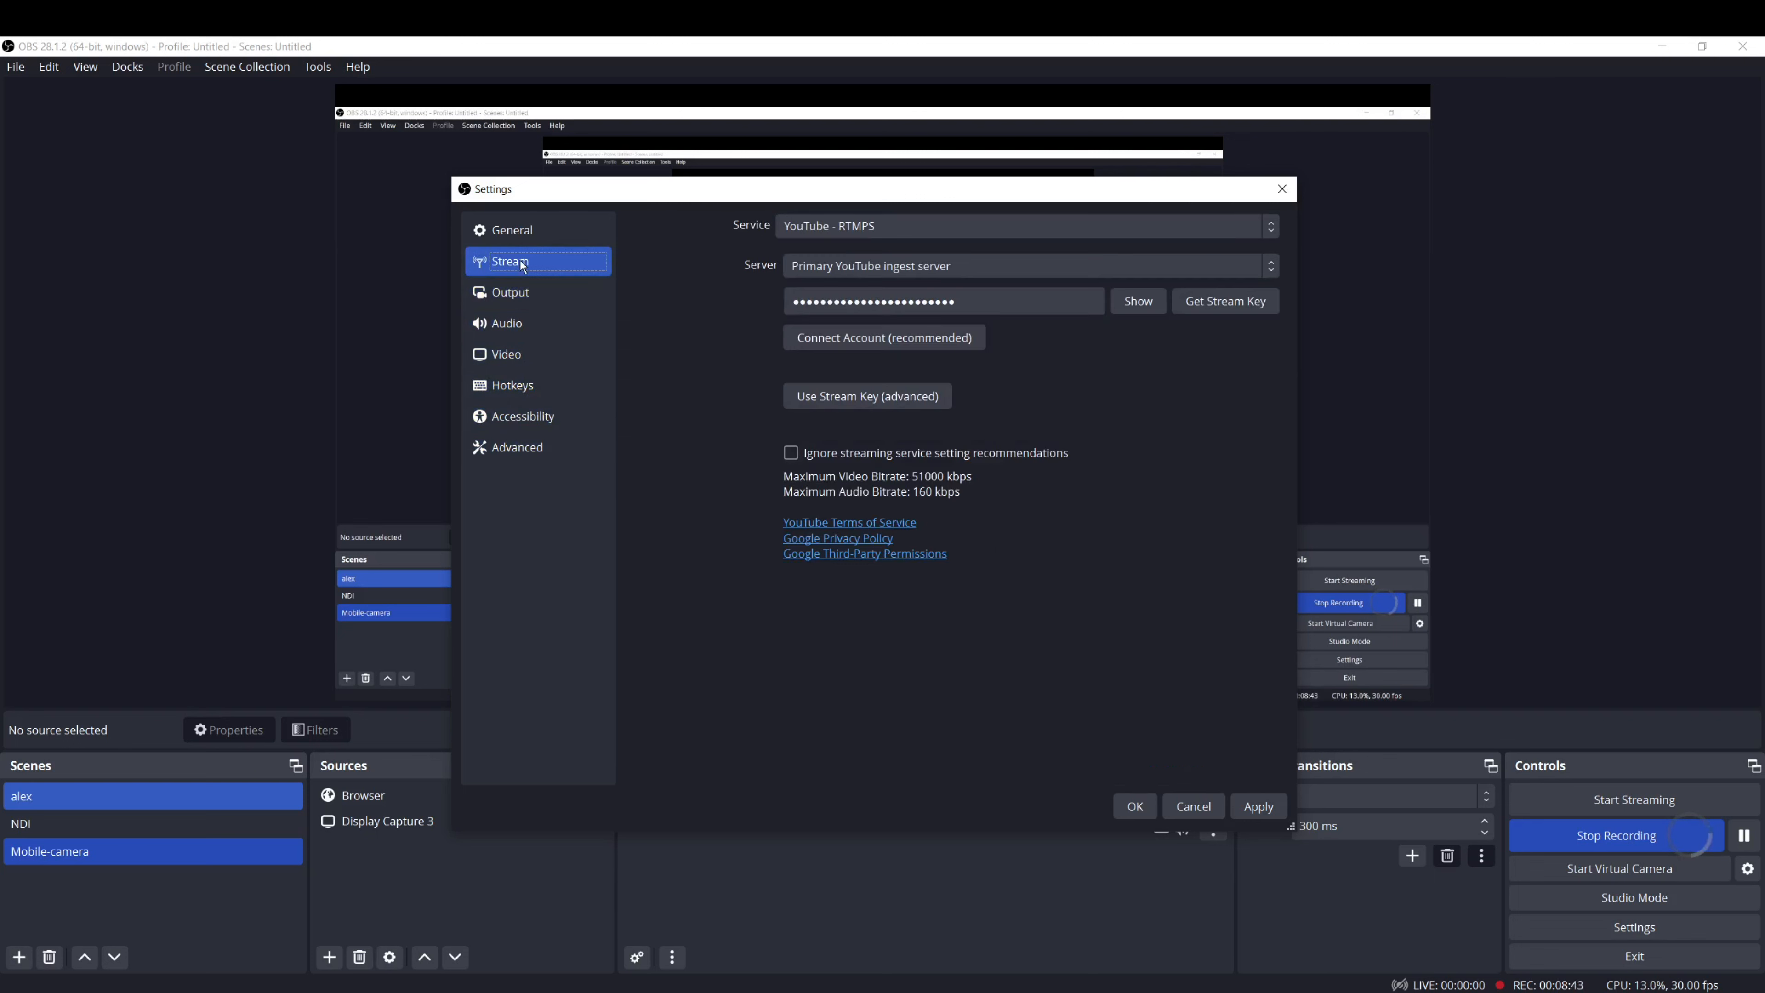
left_click(1002, 307)
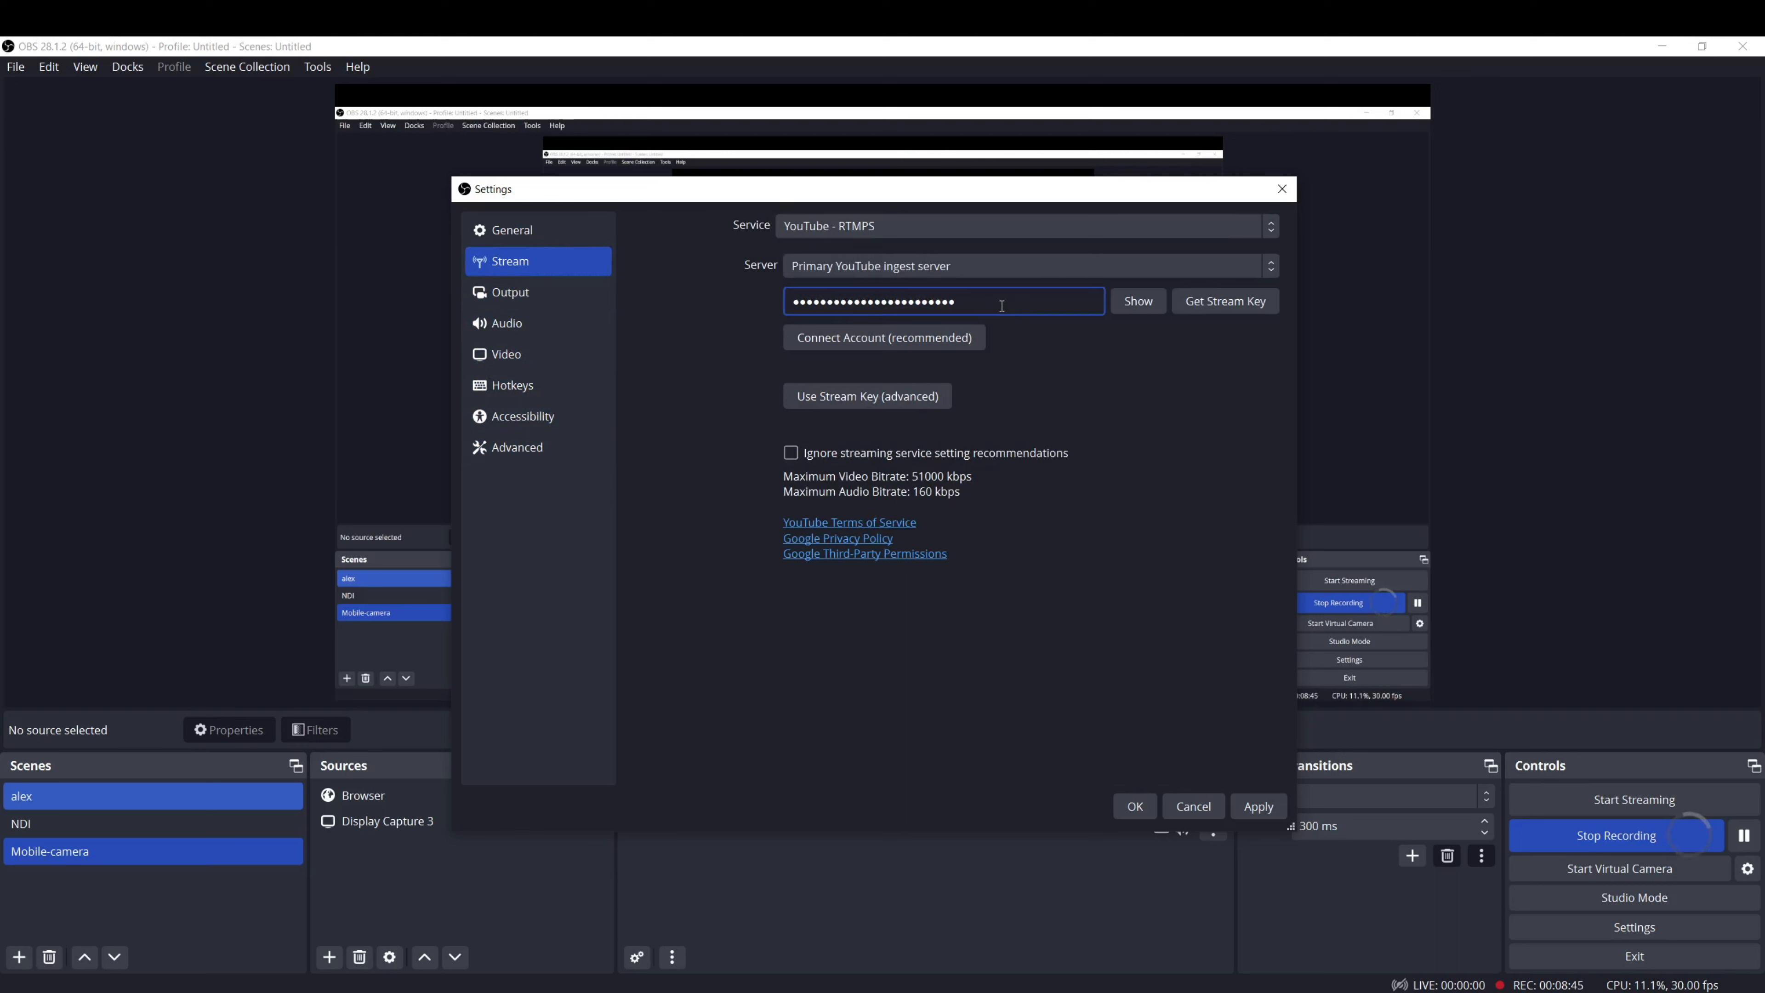
left_click(1257, 806)
left_click(1143, 807)
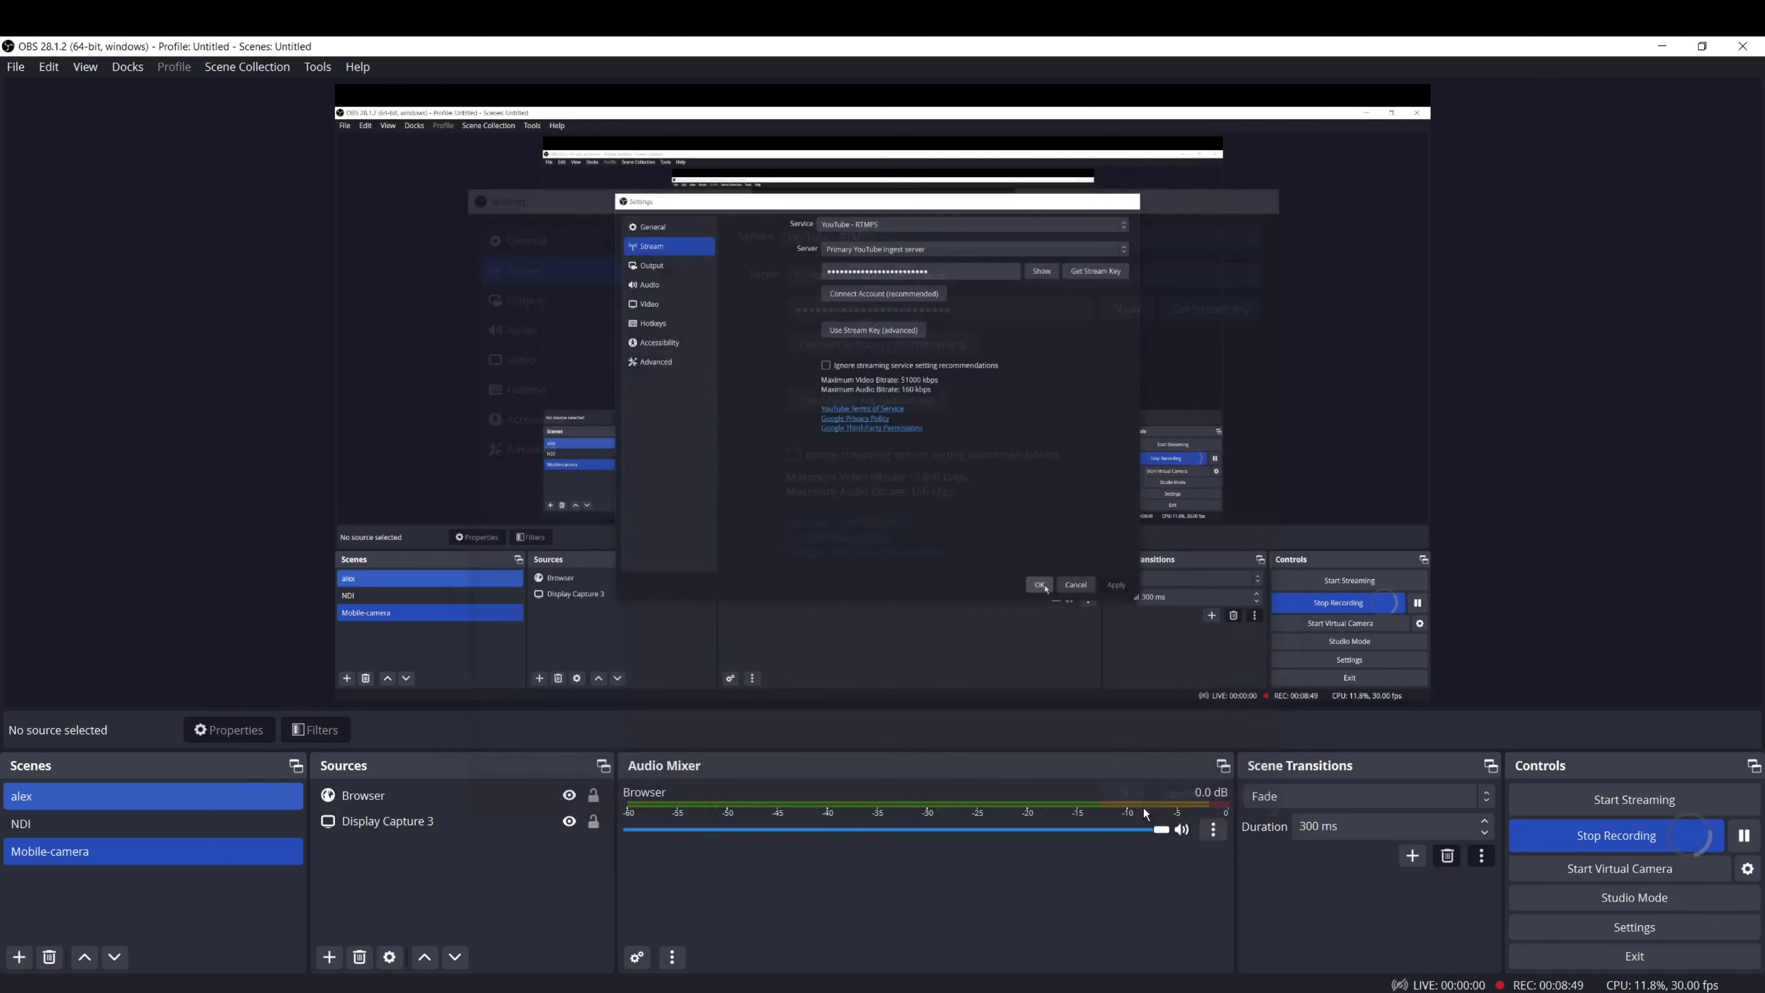
left_click(1615, 802)
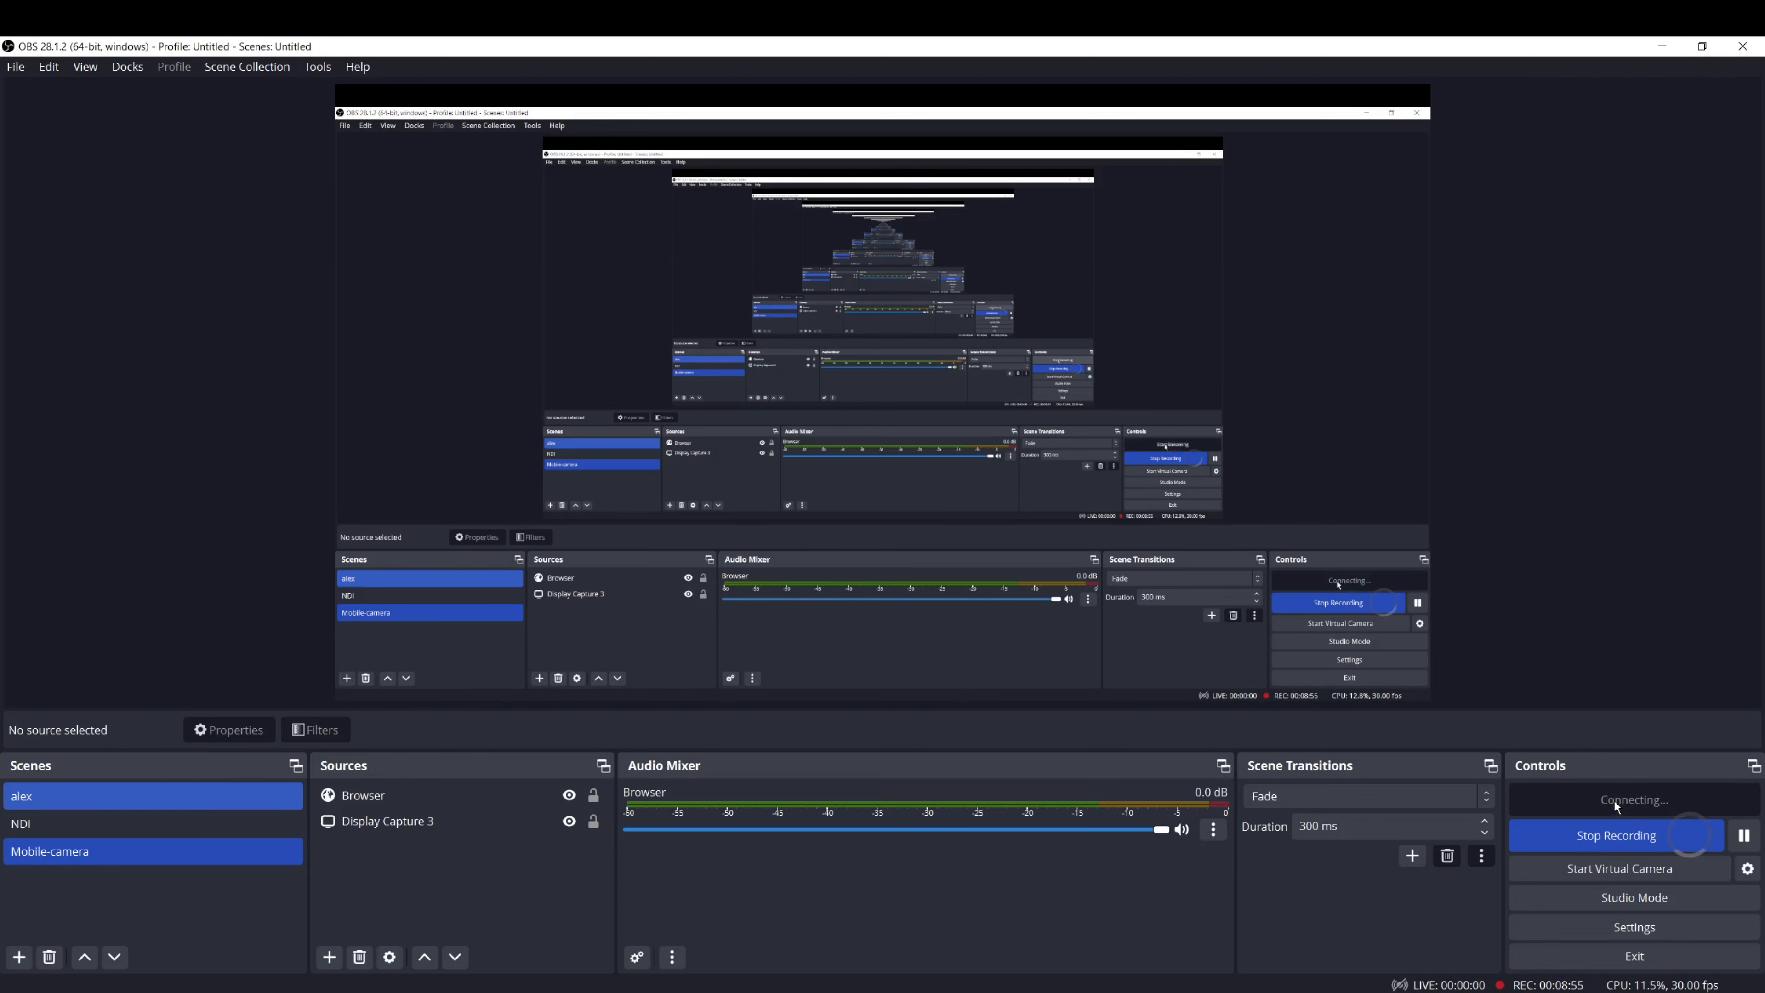
Switch to YouTube Studio and check the live stream's settings, analytics and viewer activity
key("alt+Tab")
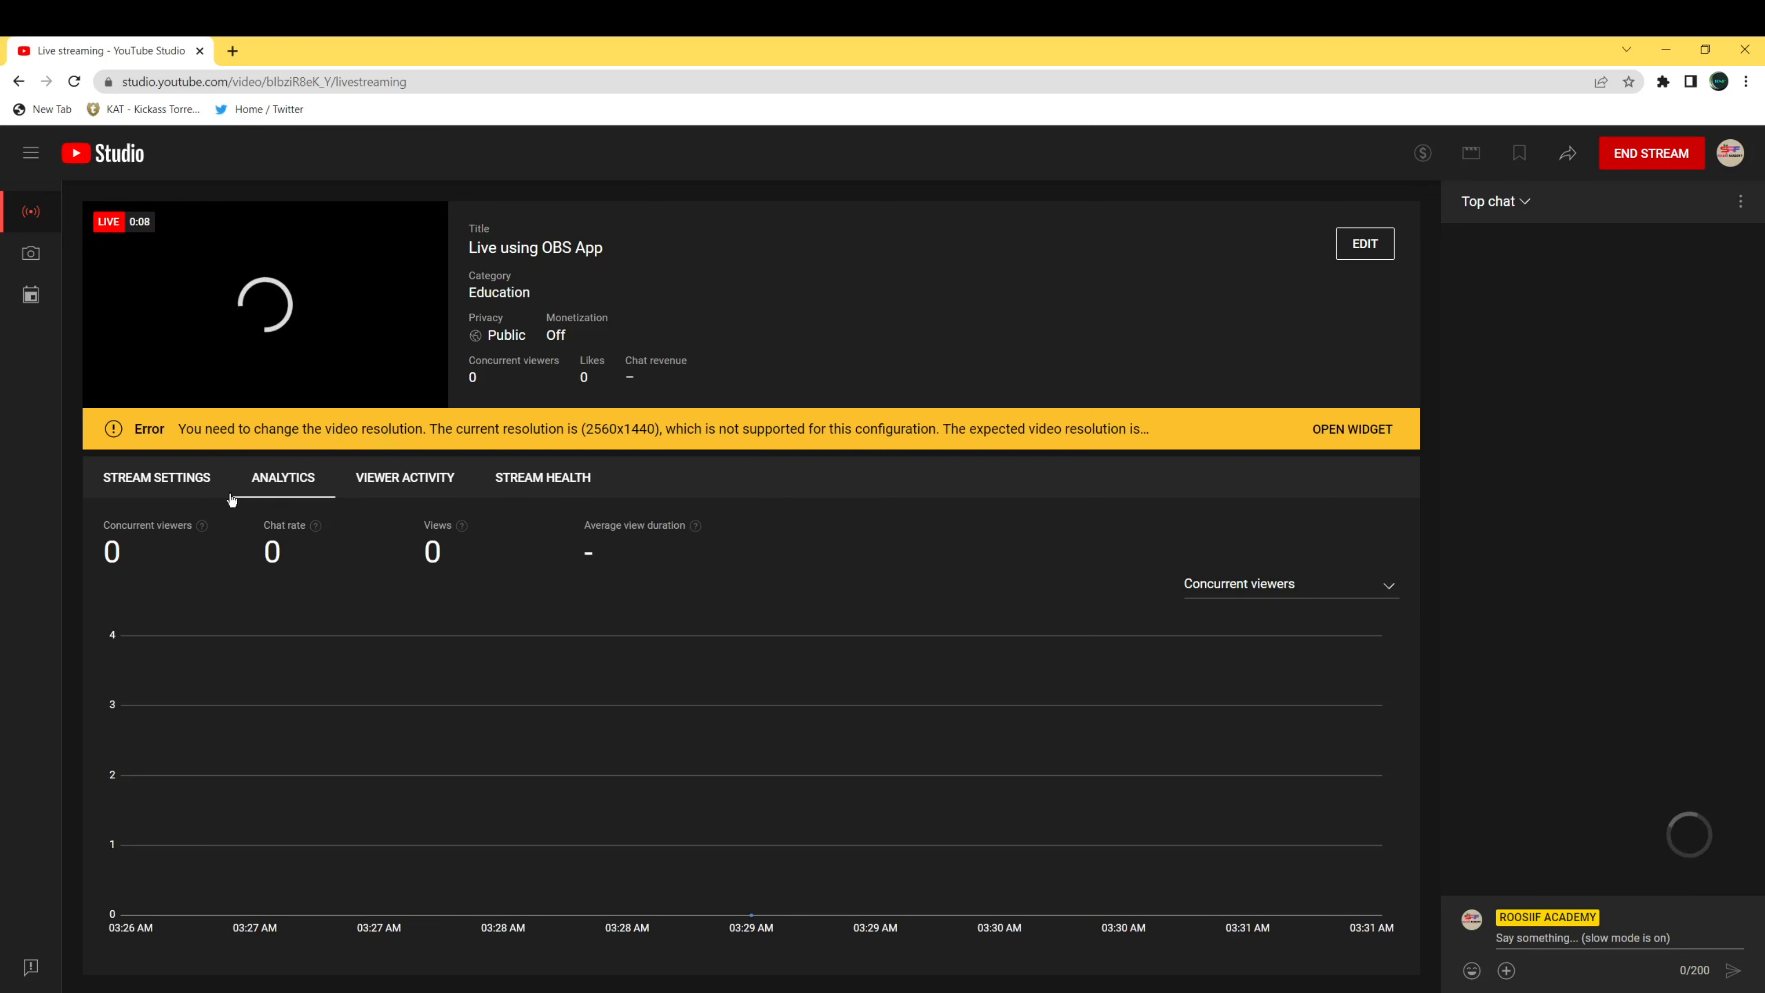
left_click(166, 482)
left_click(283, 479)
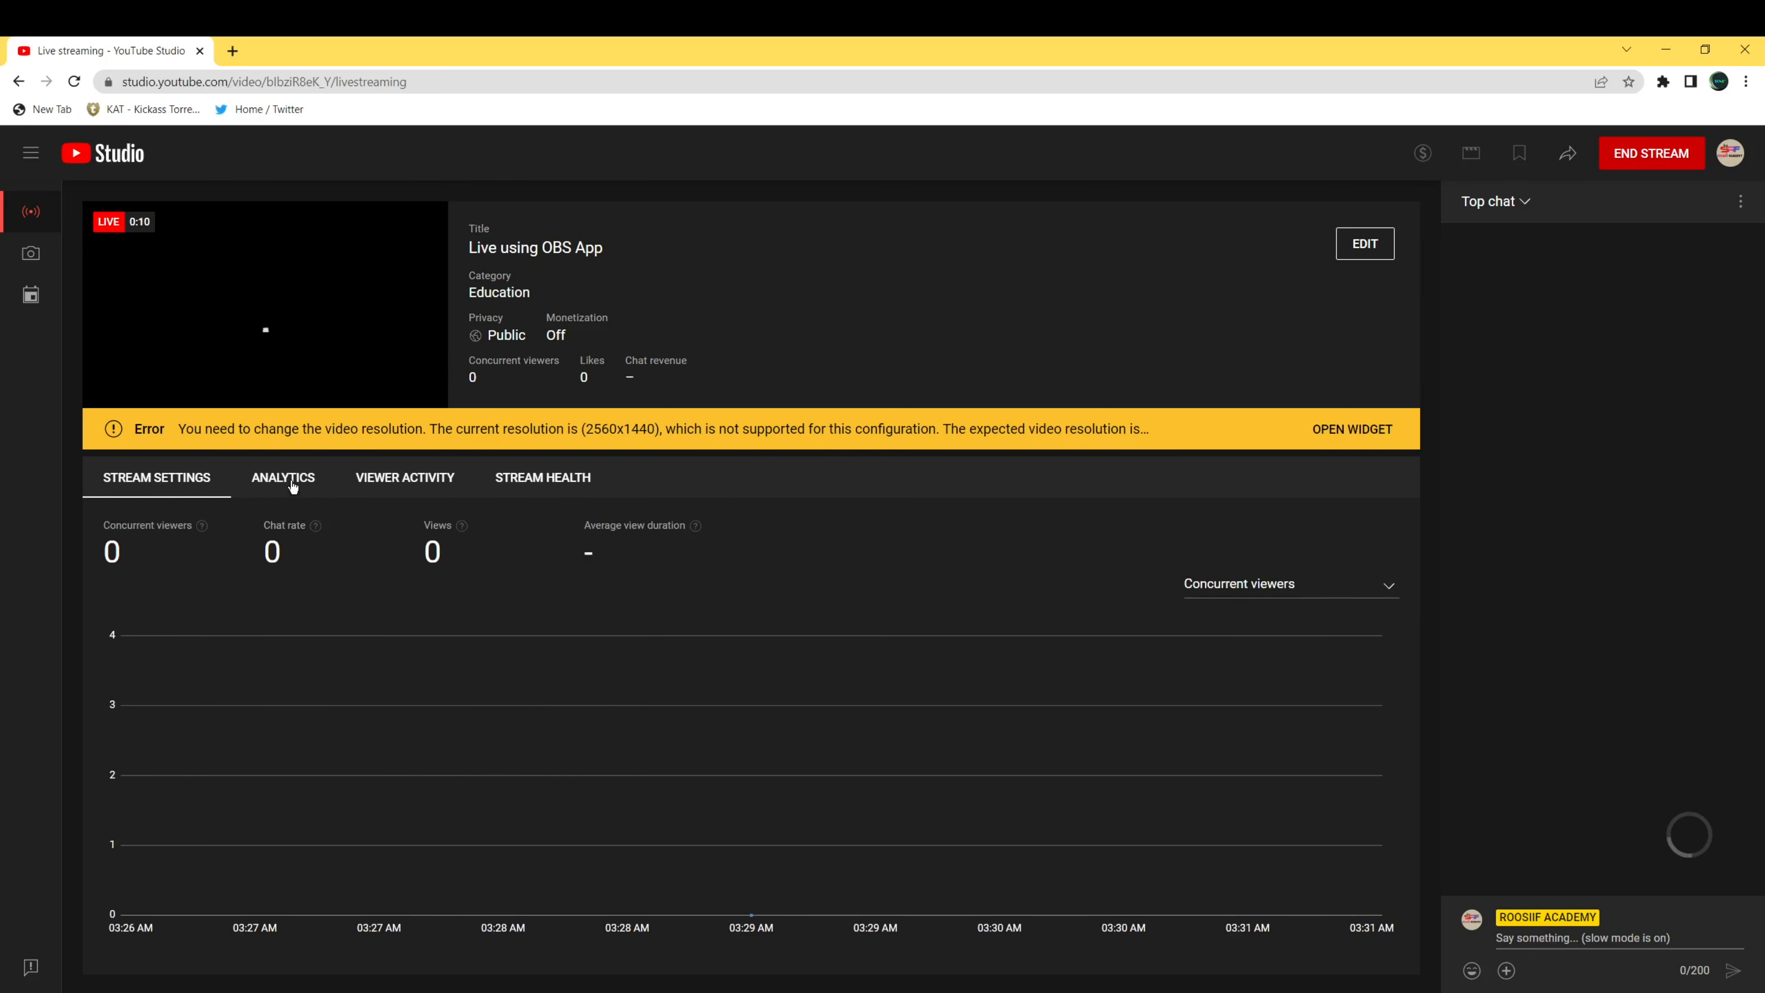
left_click(410, 480)
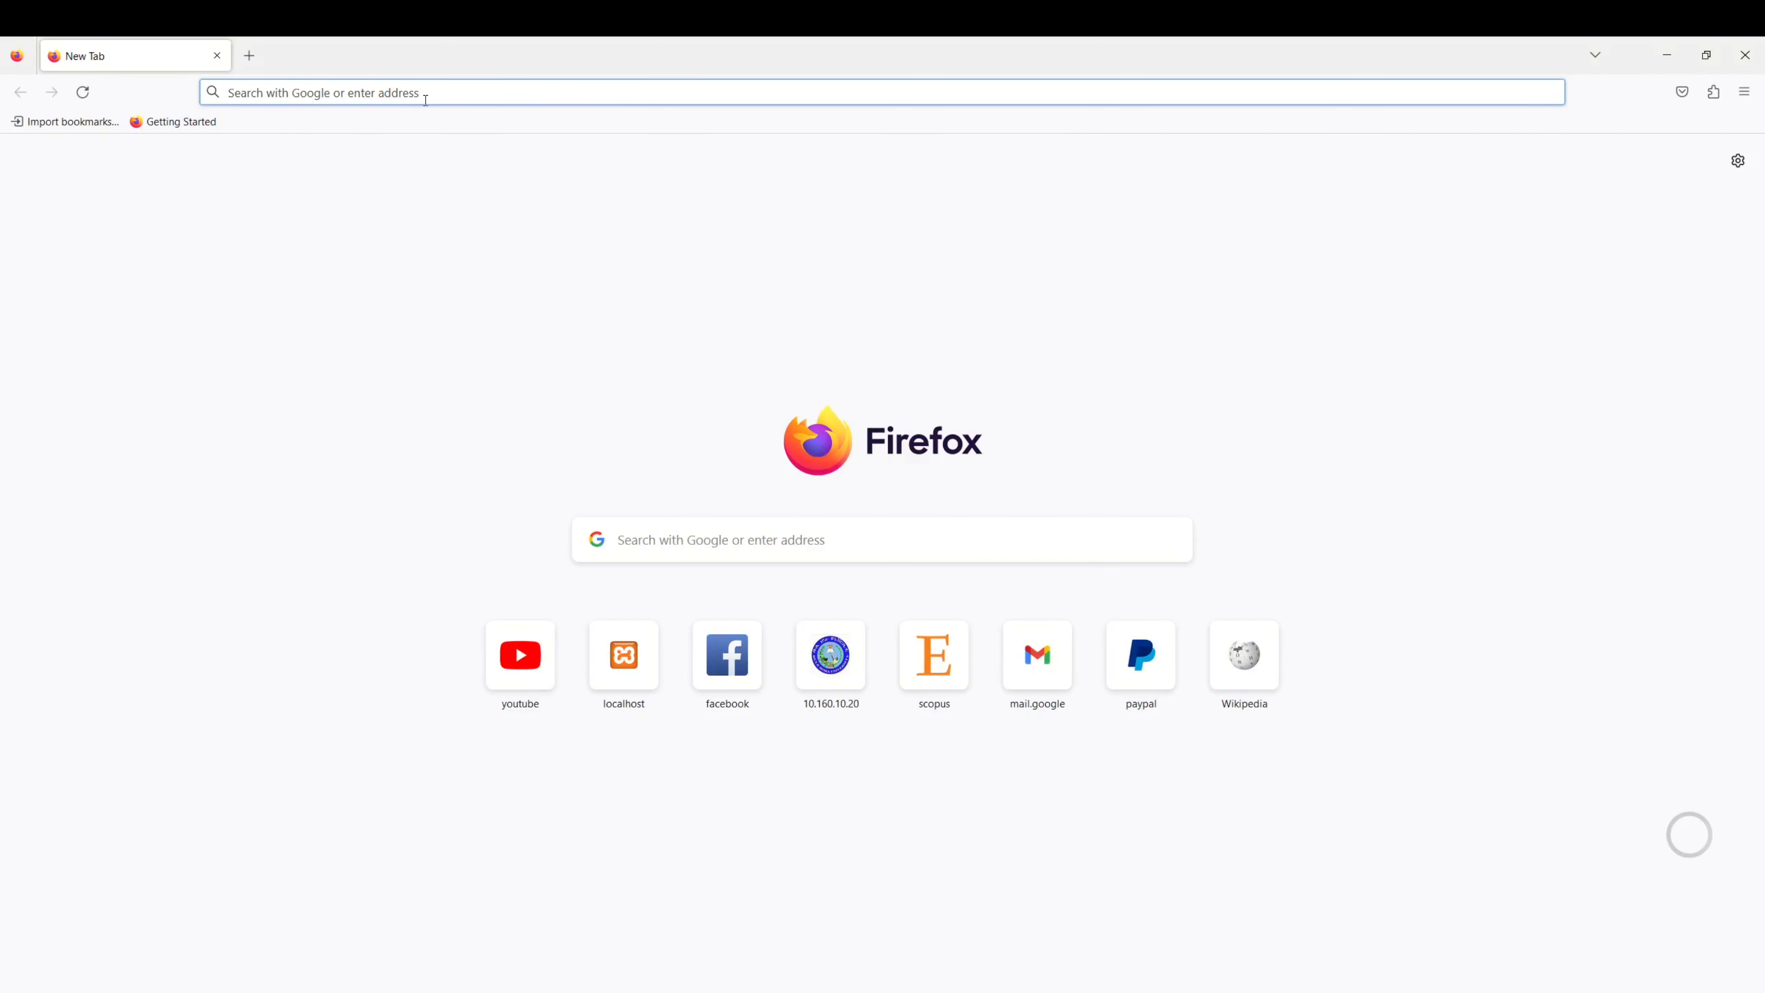
Open YouTube in Chrome under a different profile and view the live stream "Live using OBS App" from the home page
left_click(426, 100)
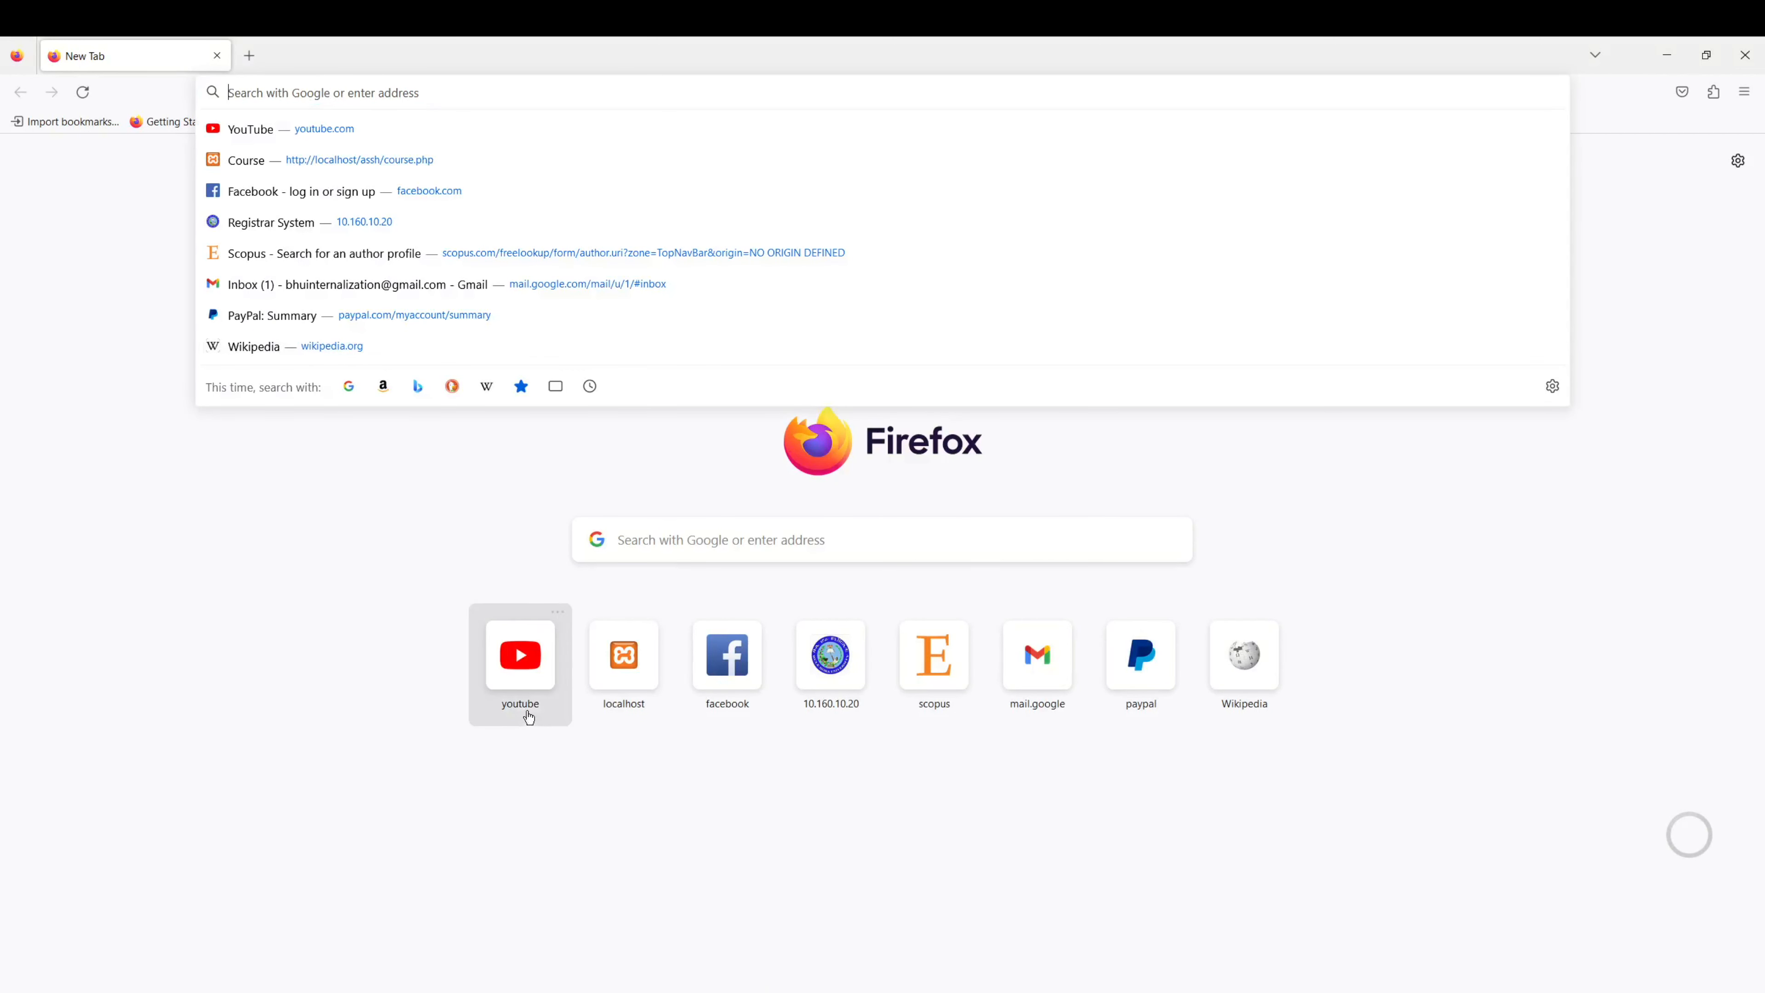
left_click(575, 991)
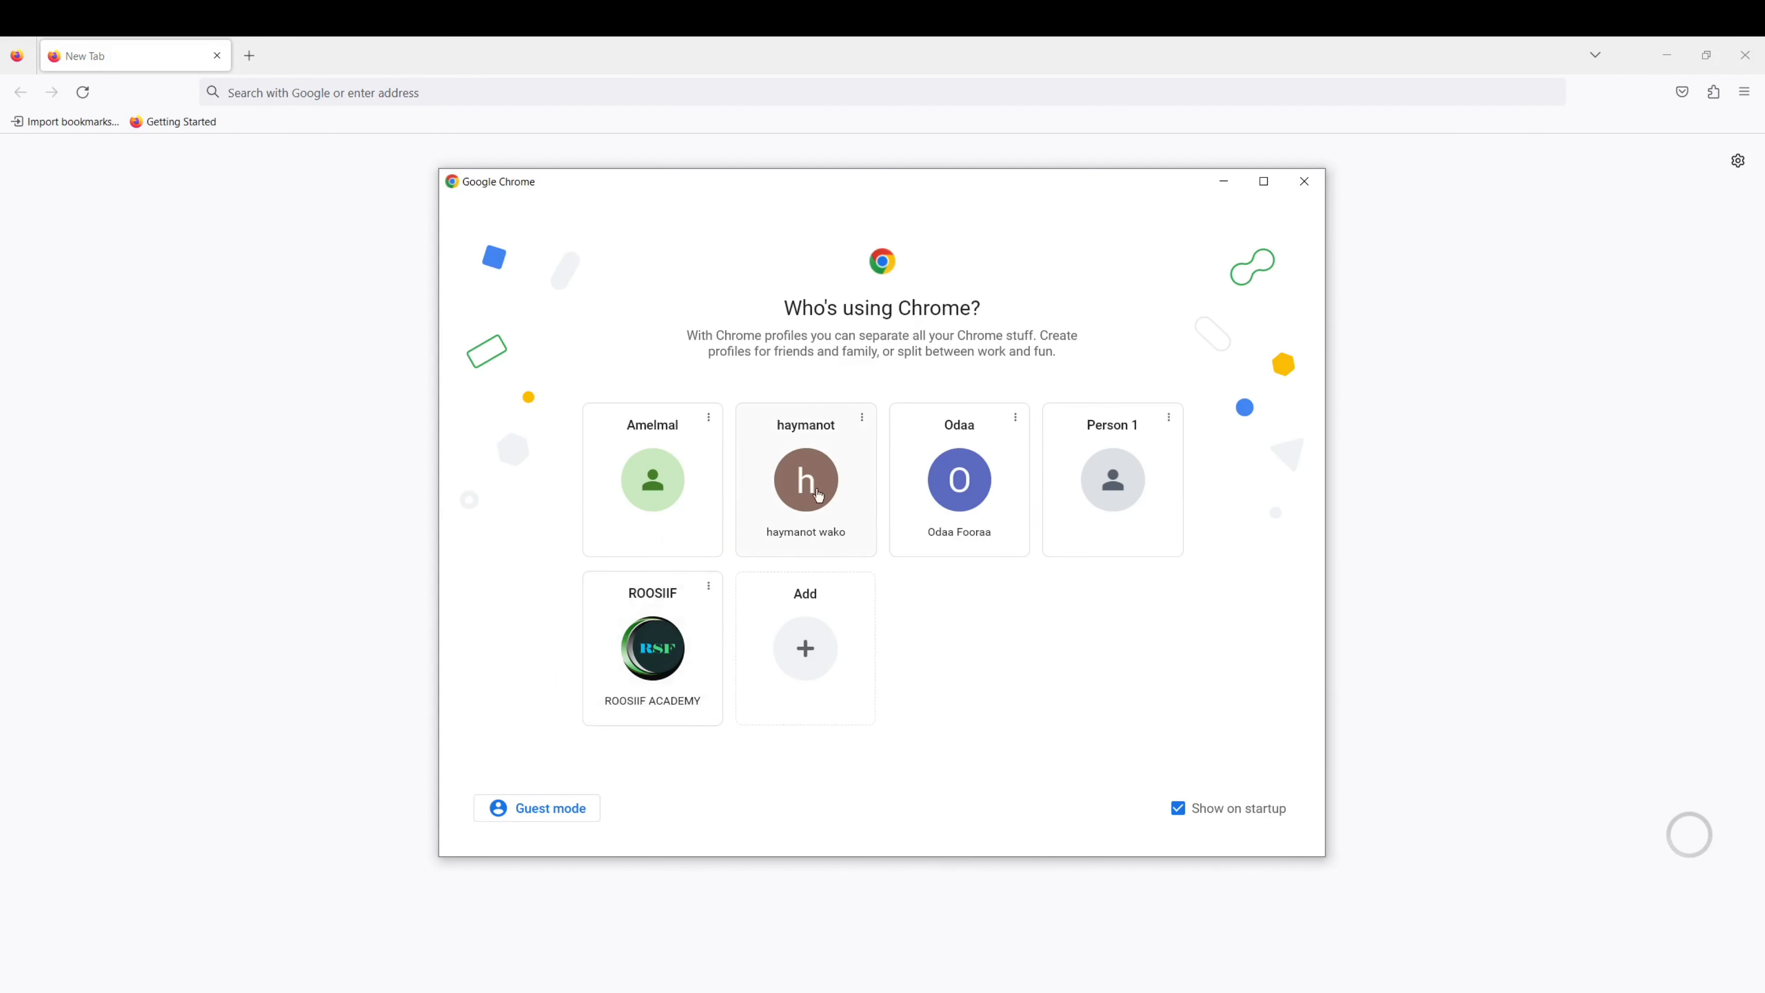
left_click(959, 498)
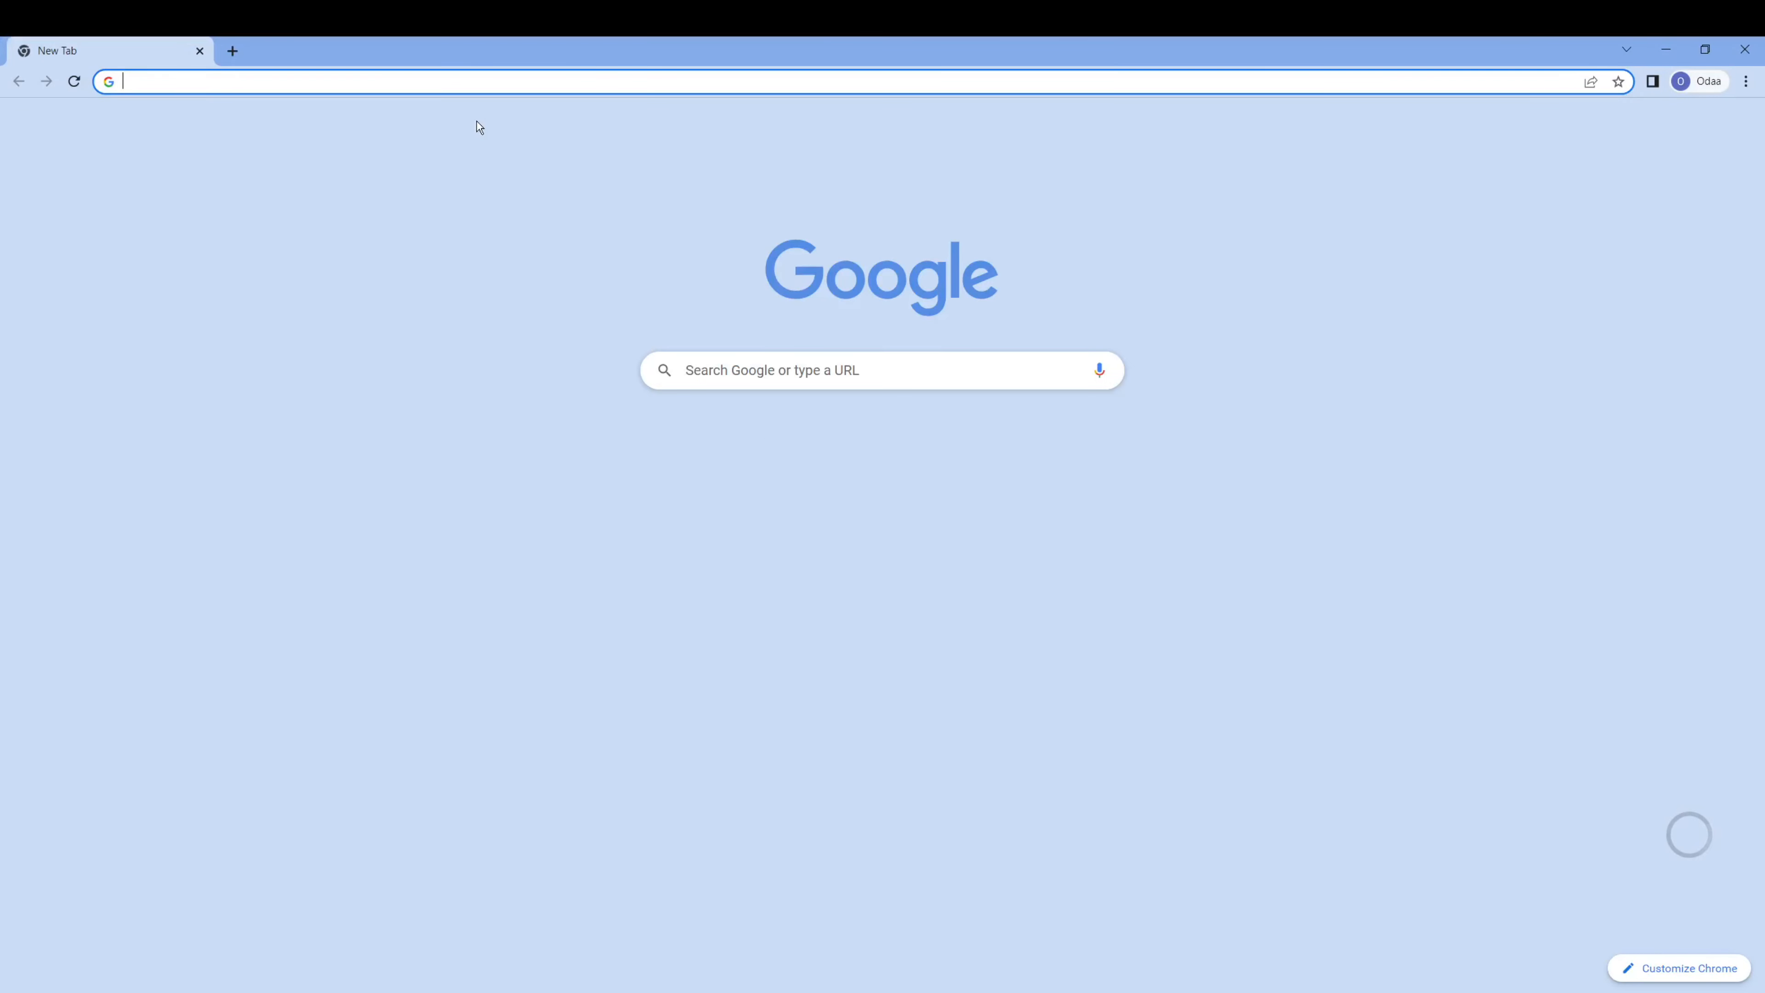
left_click(790, 458)
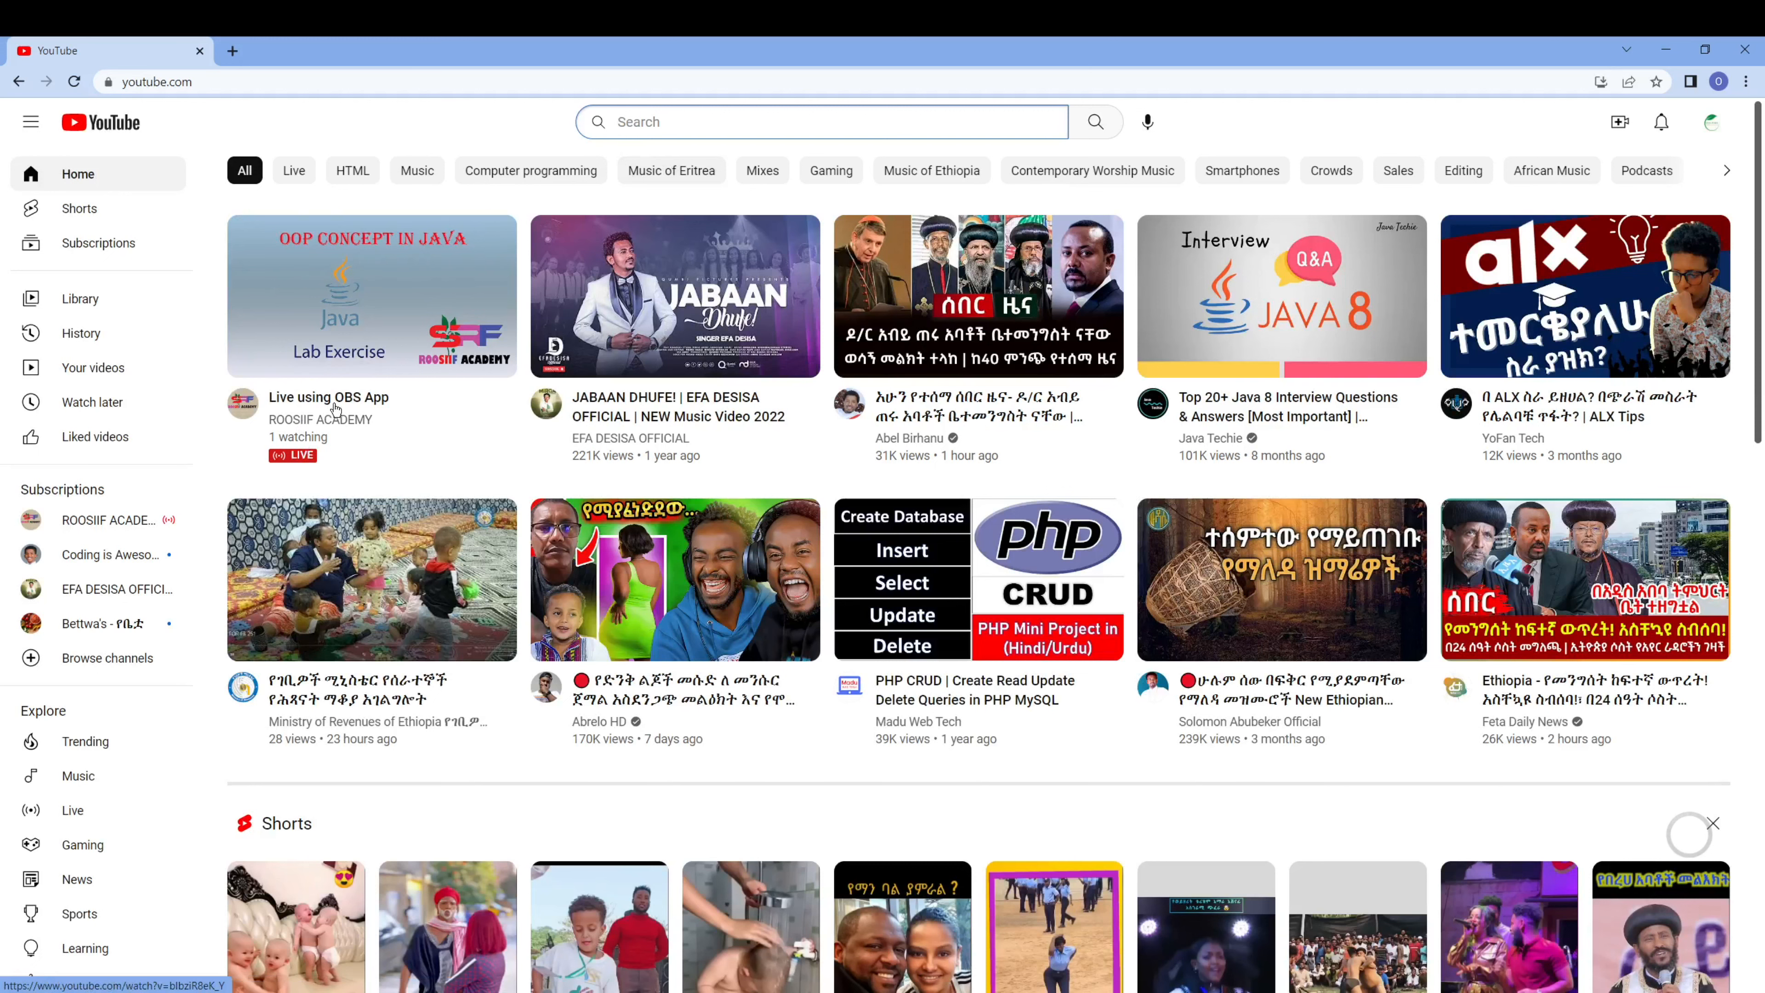
left_click(319, 437)
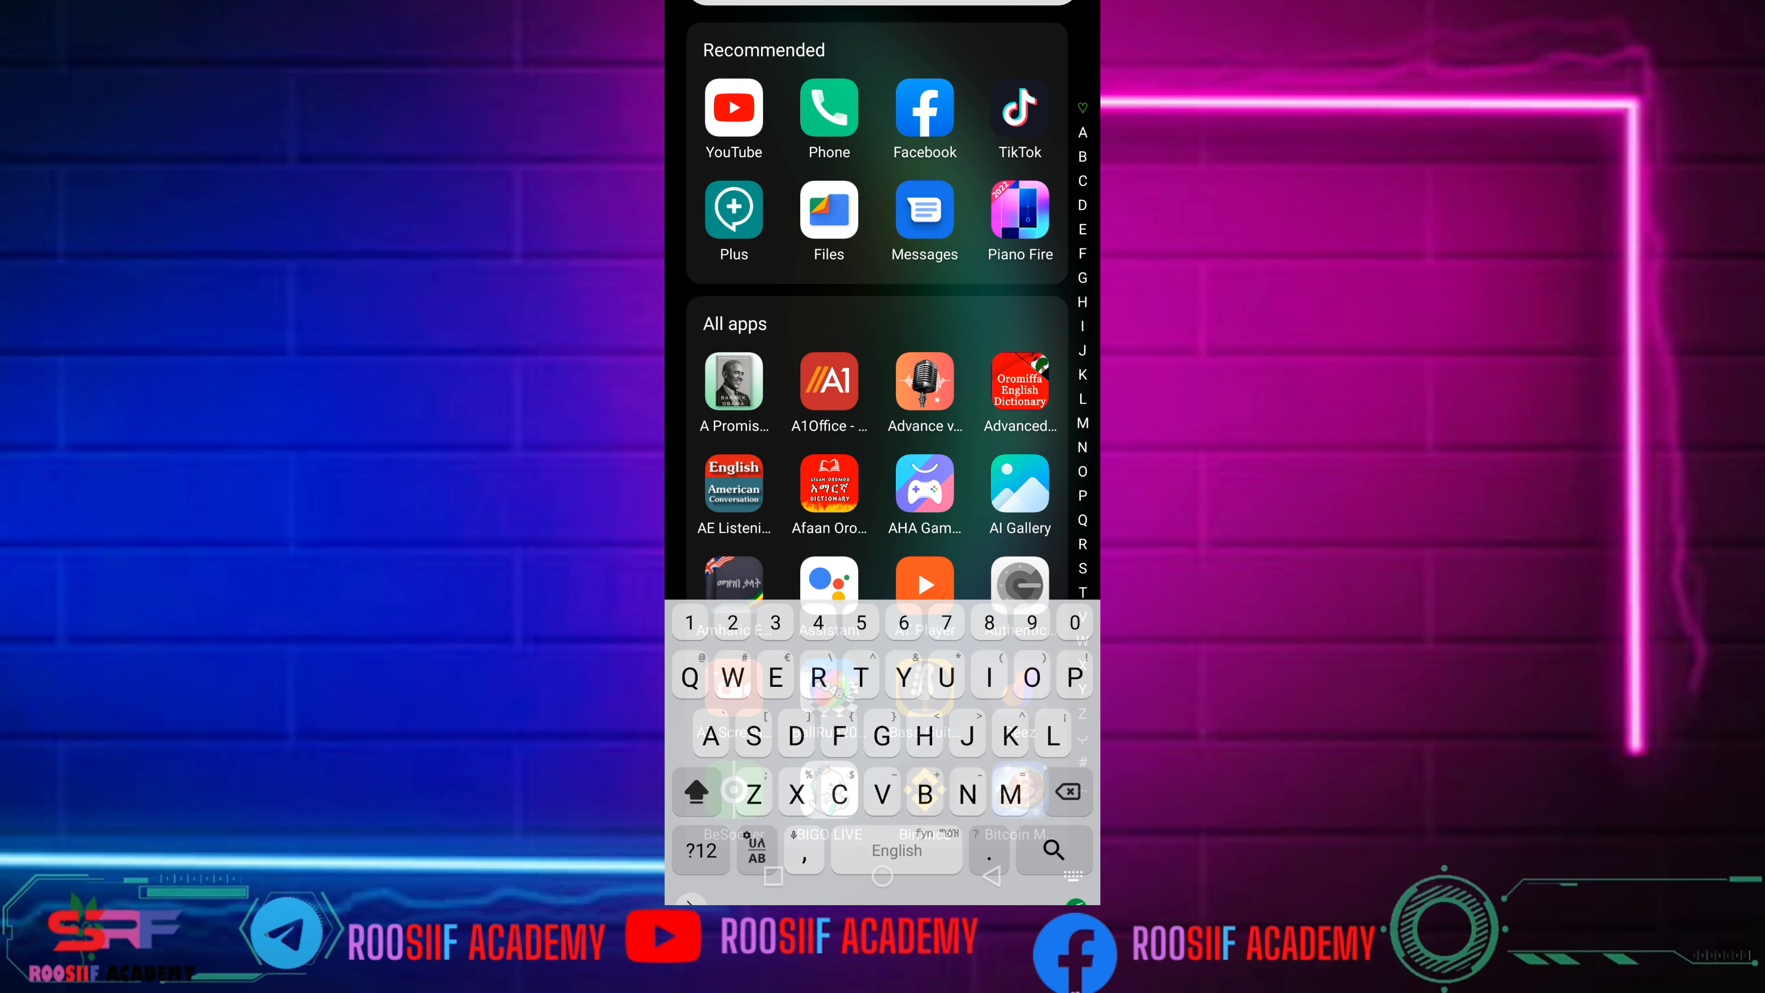
Search the phone's apps for "Chr" and open the Chrome browser
type("C")
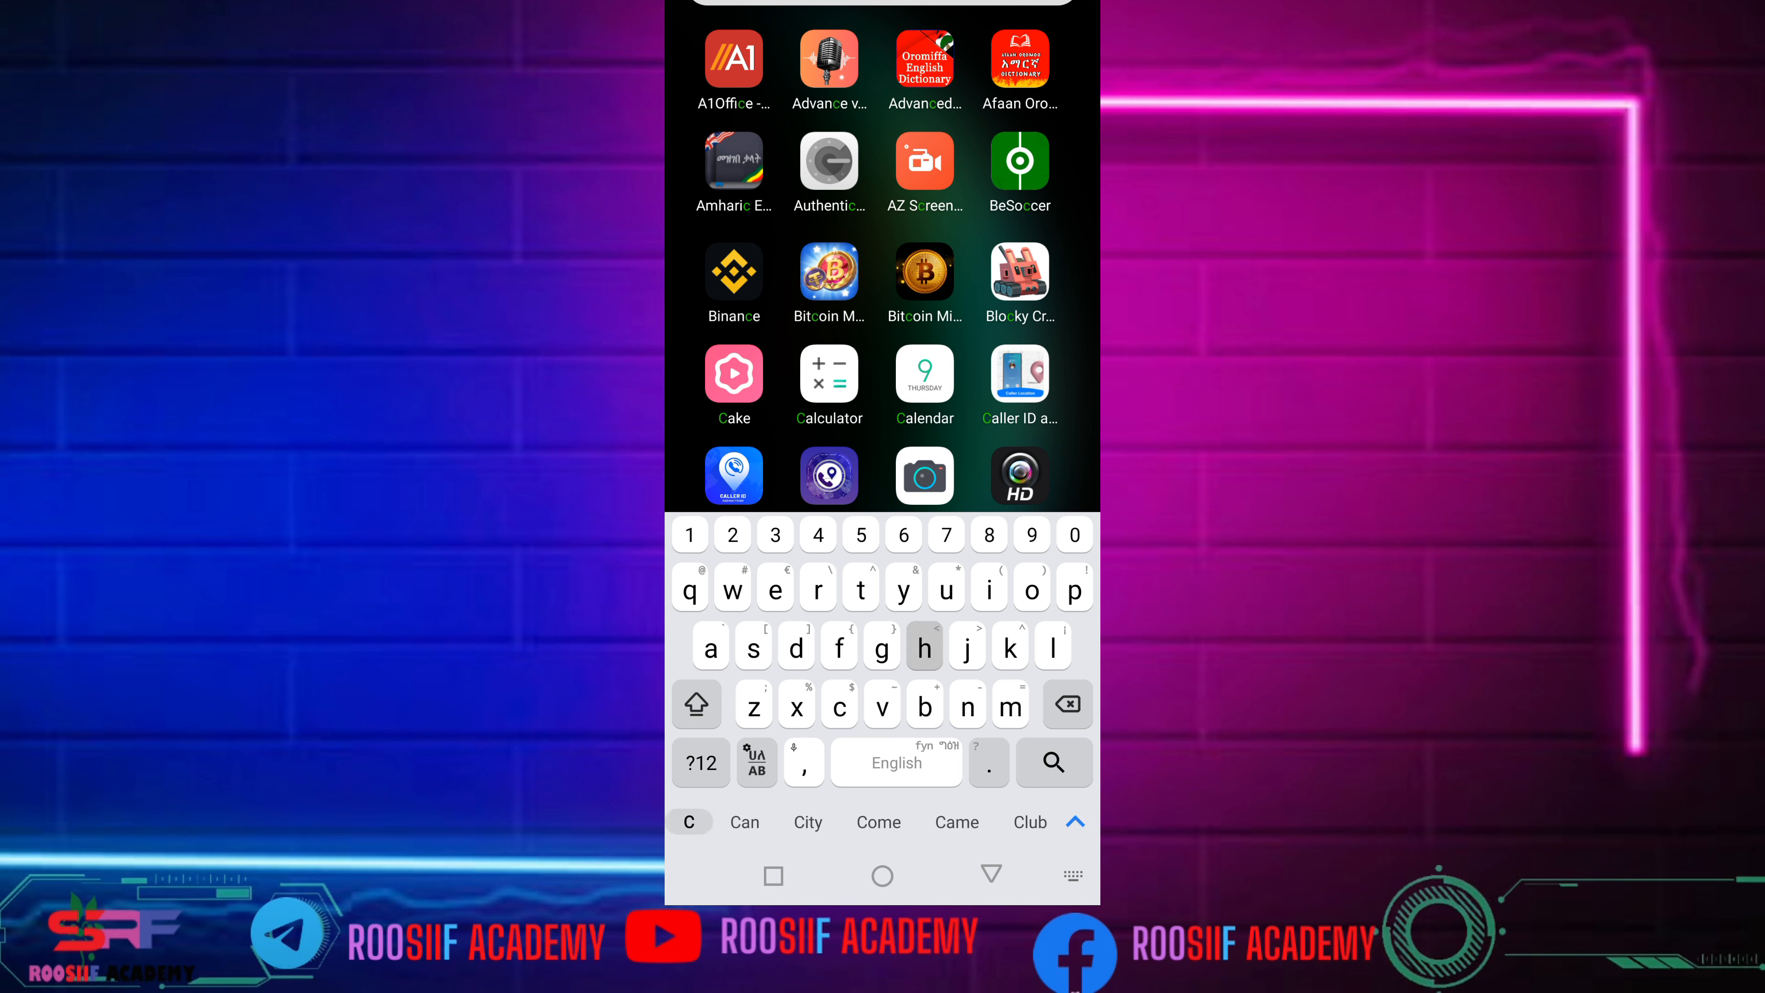
type("hr")
left_click(734, 58)
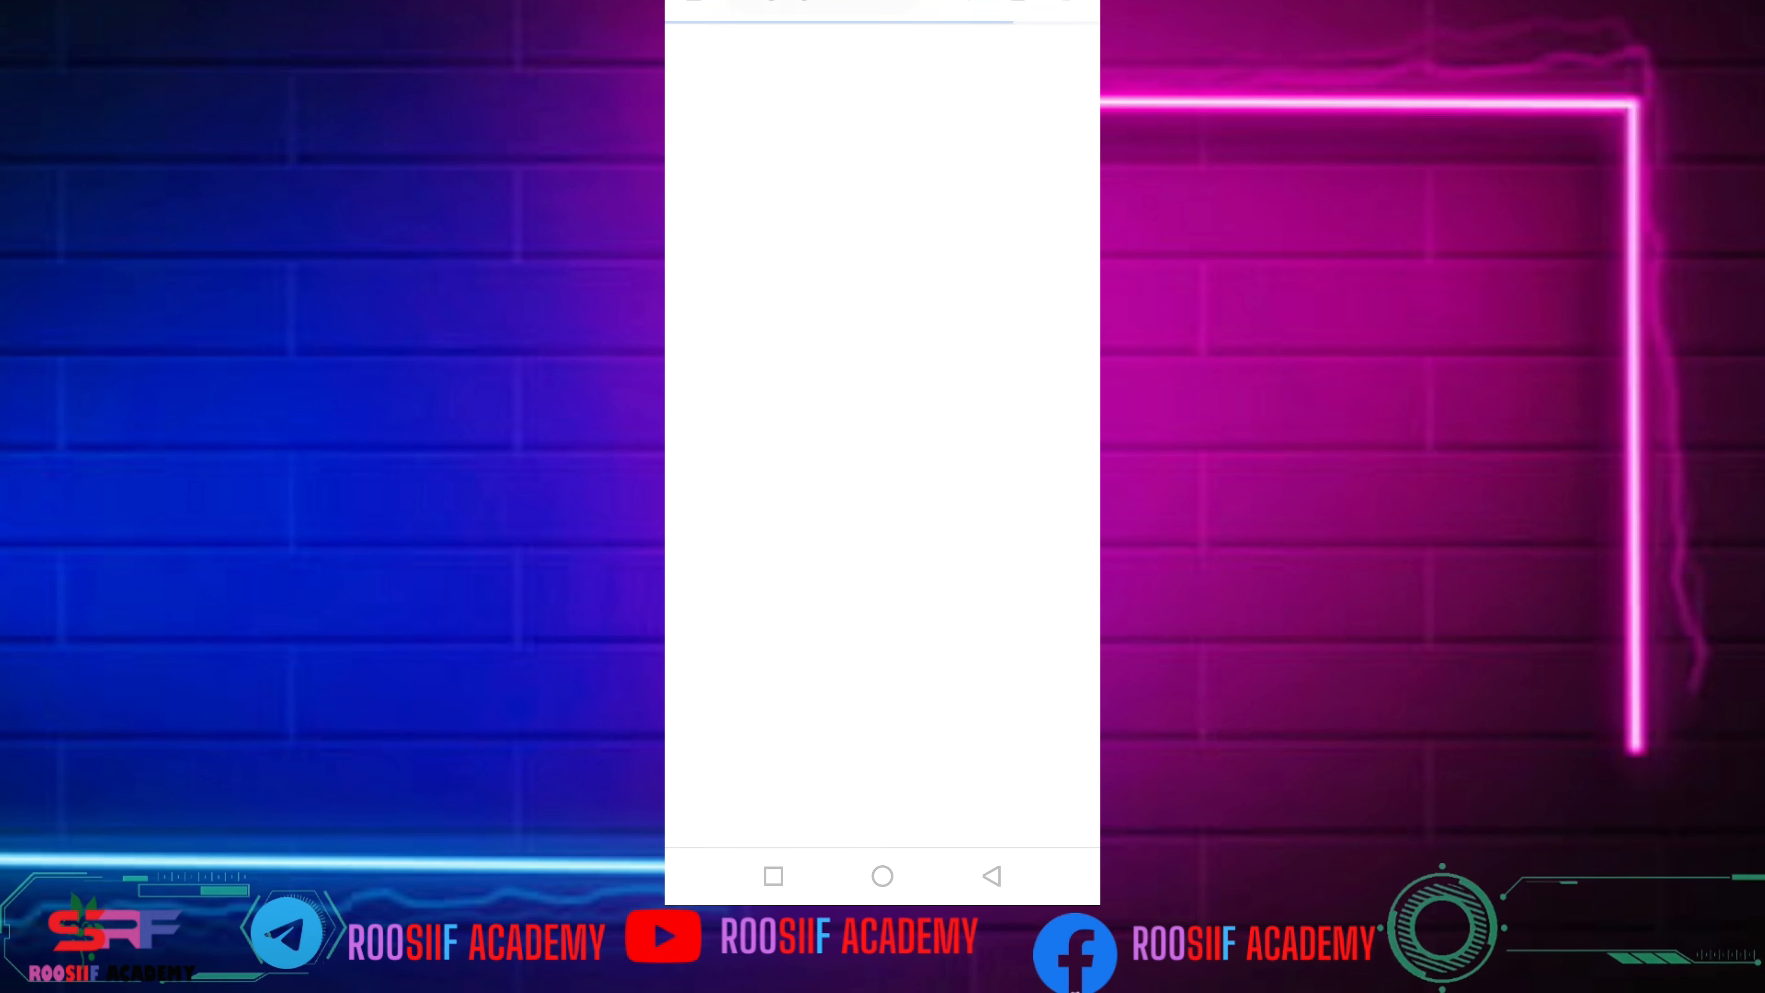
scroll(882, 445, "down", 5)
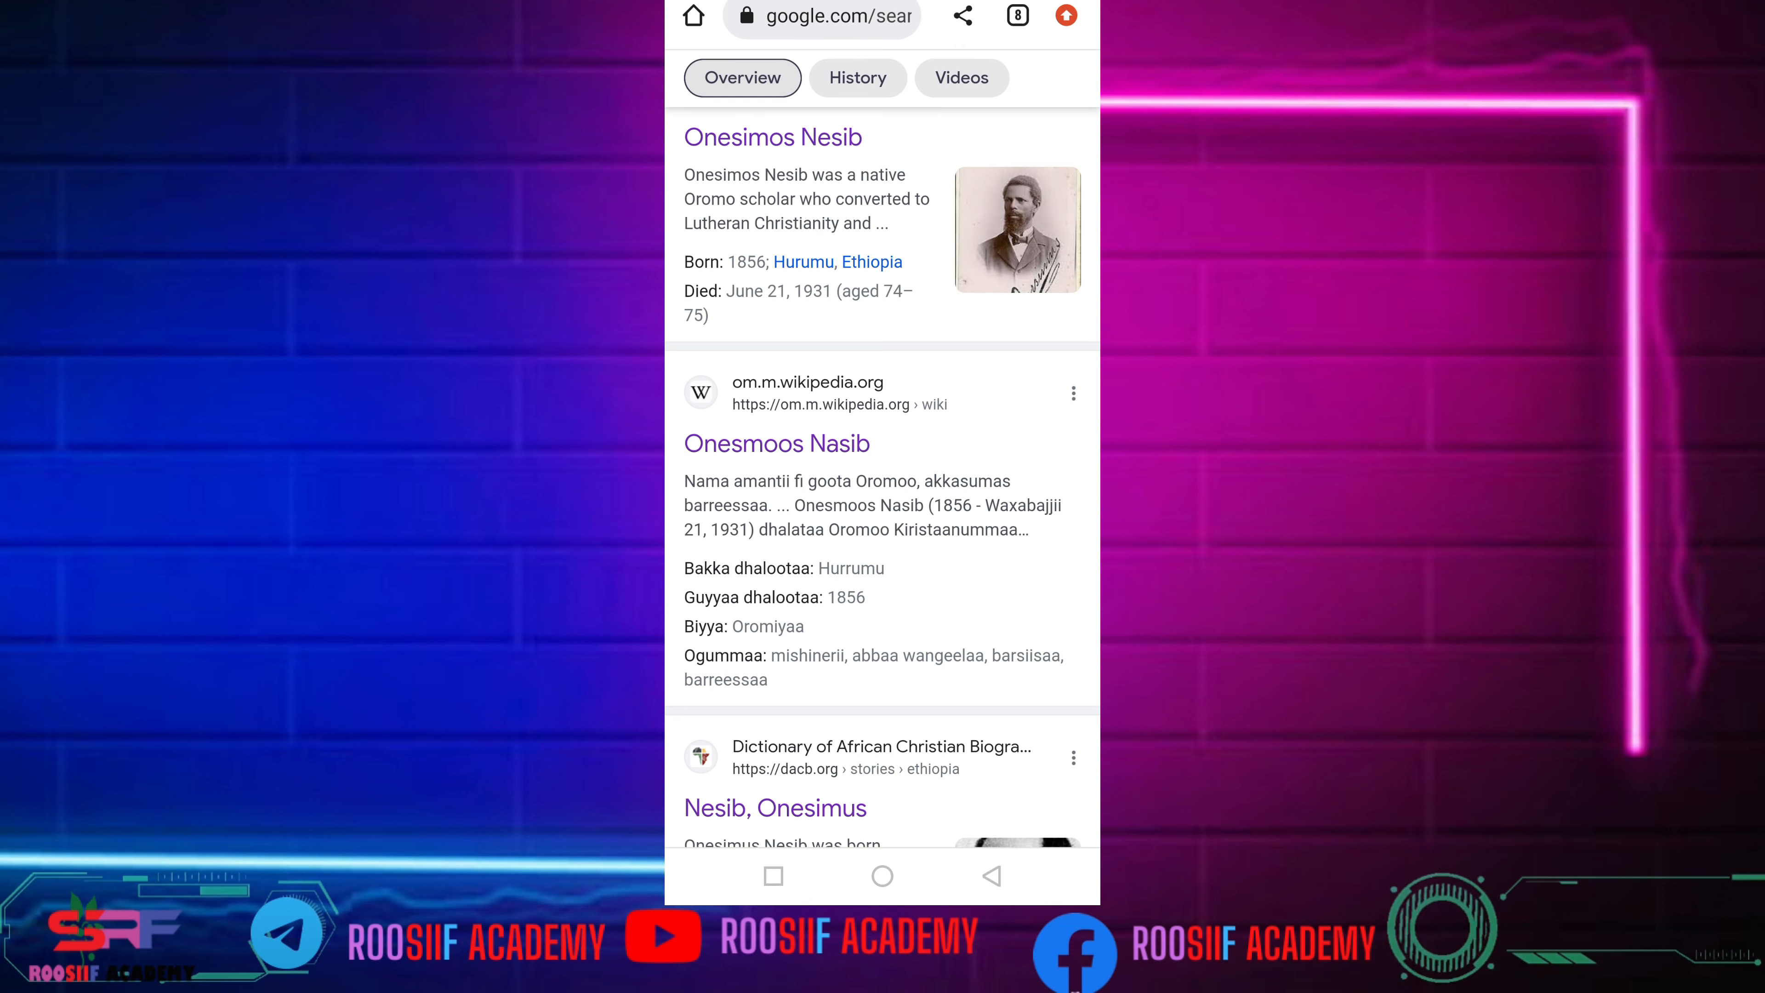
Check the phone's Wi-Fi connection in the network settings and return to Chrome's address entry
left_click(822, 12)
left_click_drag(883, 3, 883, 487)
left_click(710, 144)
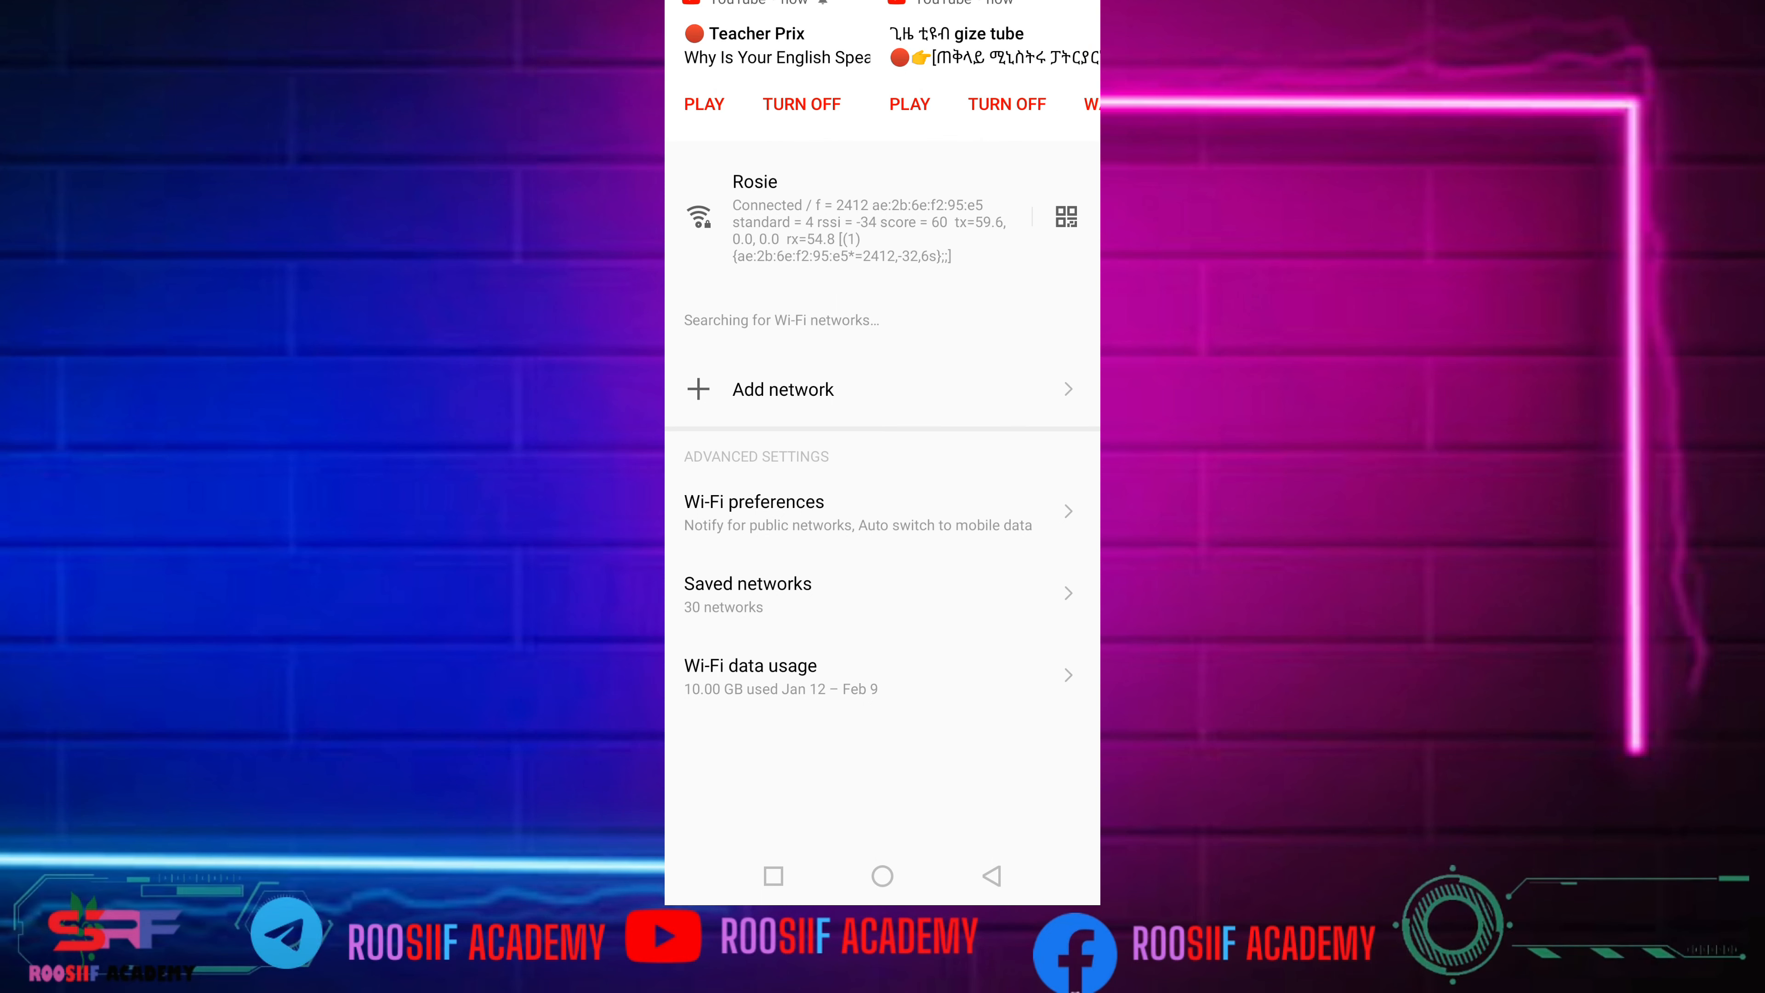
left_click(992, 876)
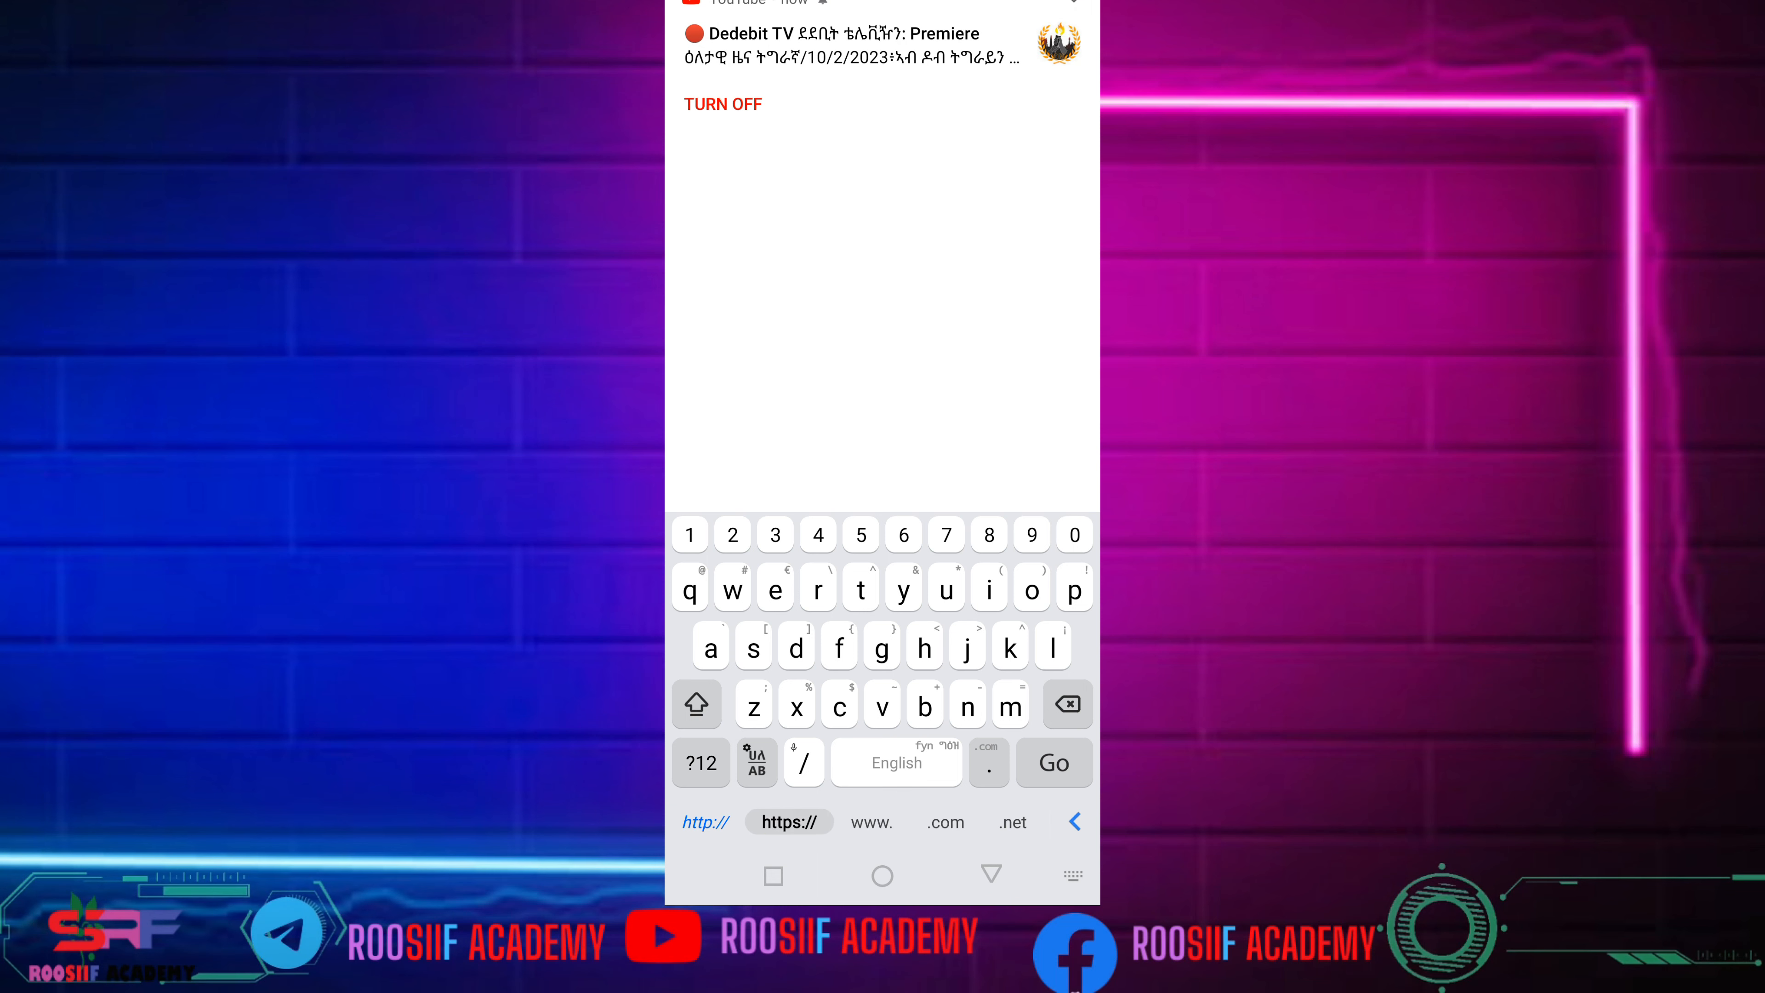
Load obs.ninja in the phone's browser and choose Add your Camera to OBS
type("ob")
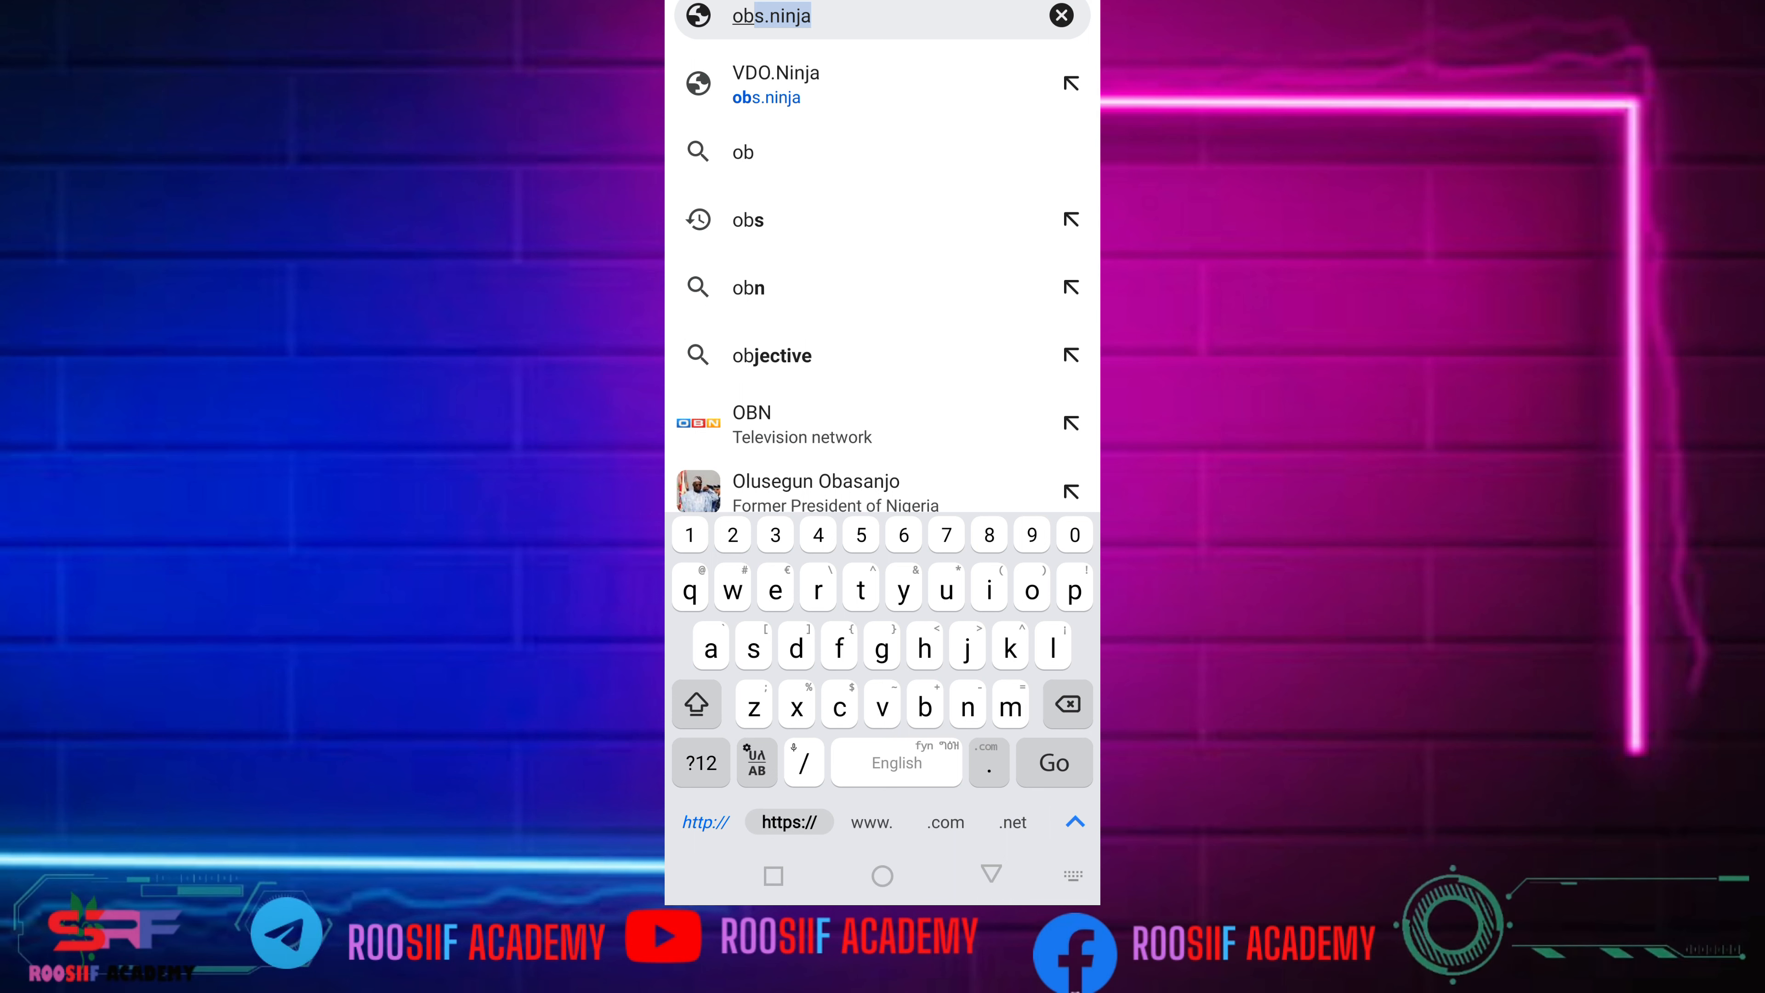
left_click(812, 15)
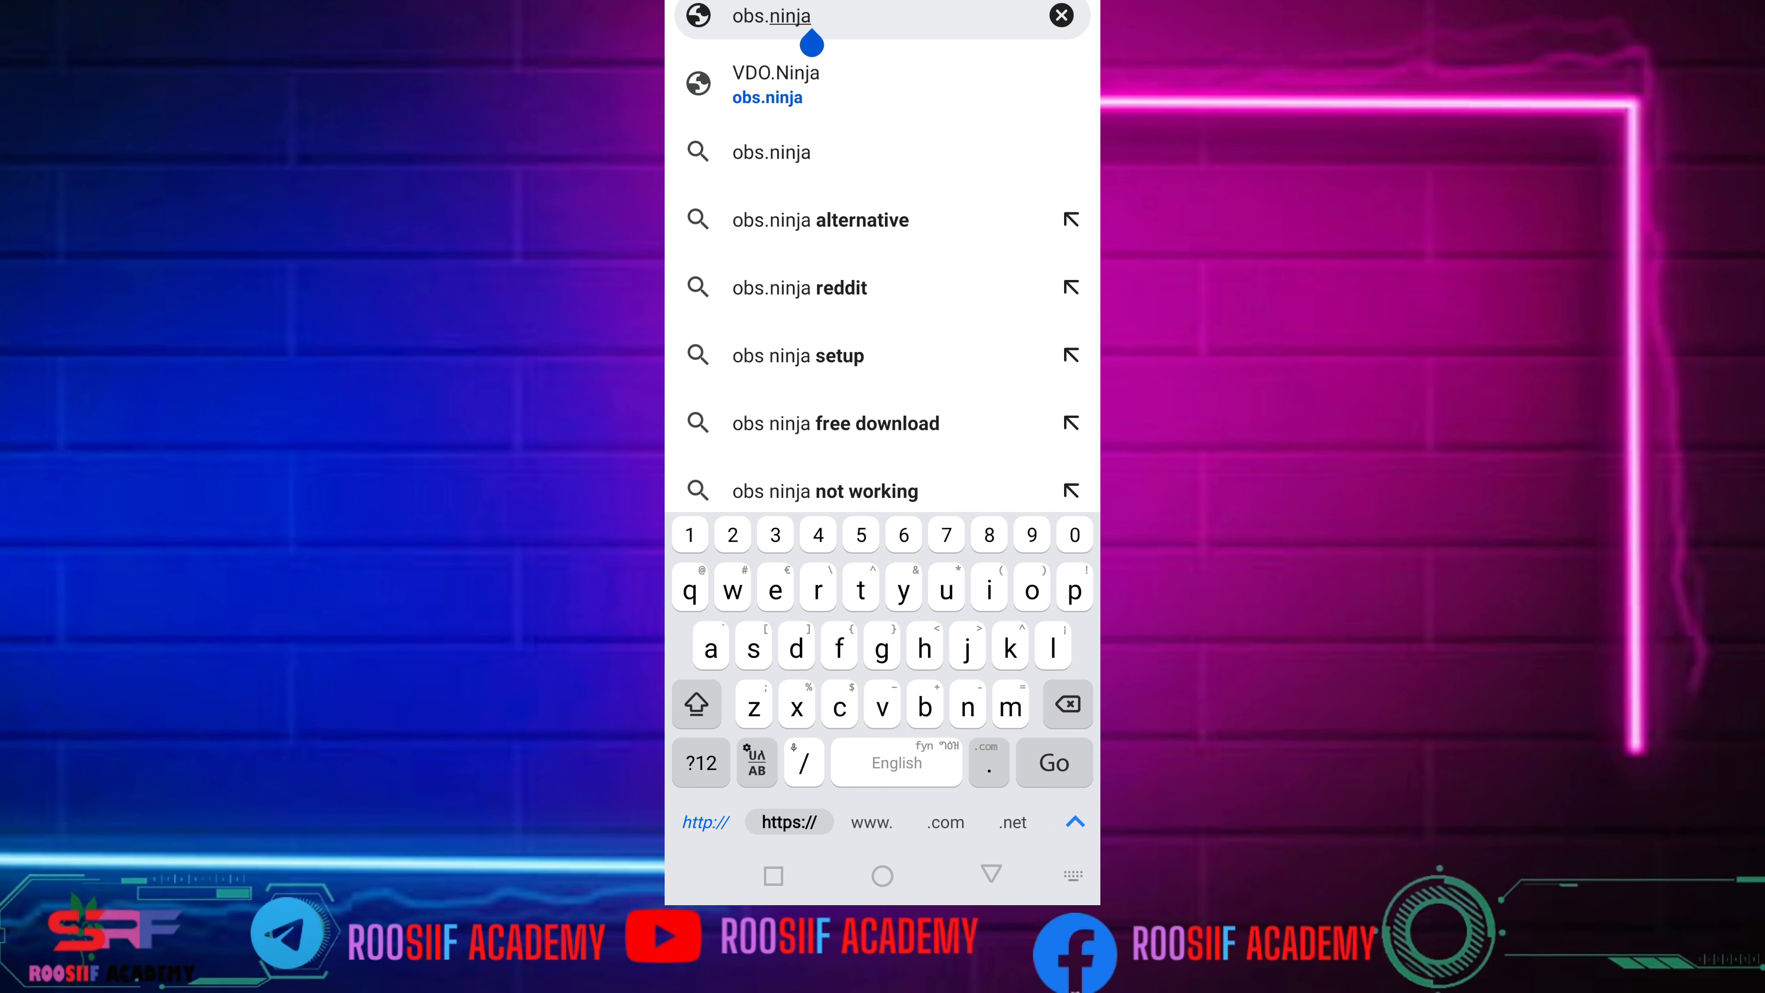
key("Return")
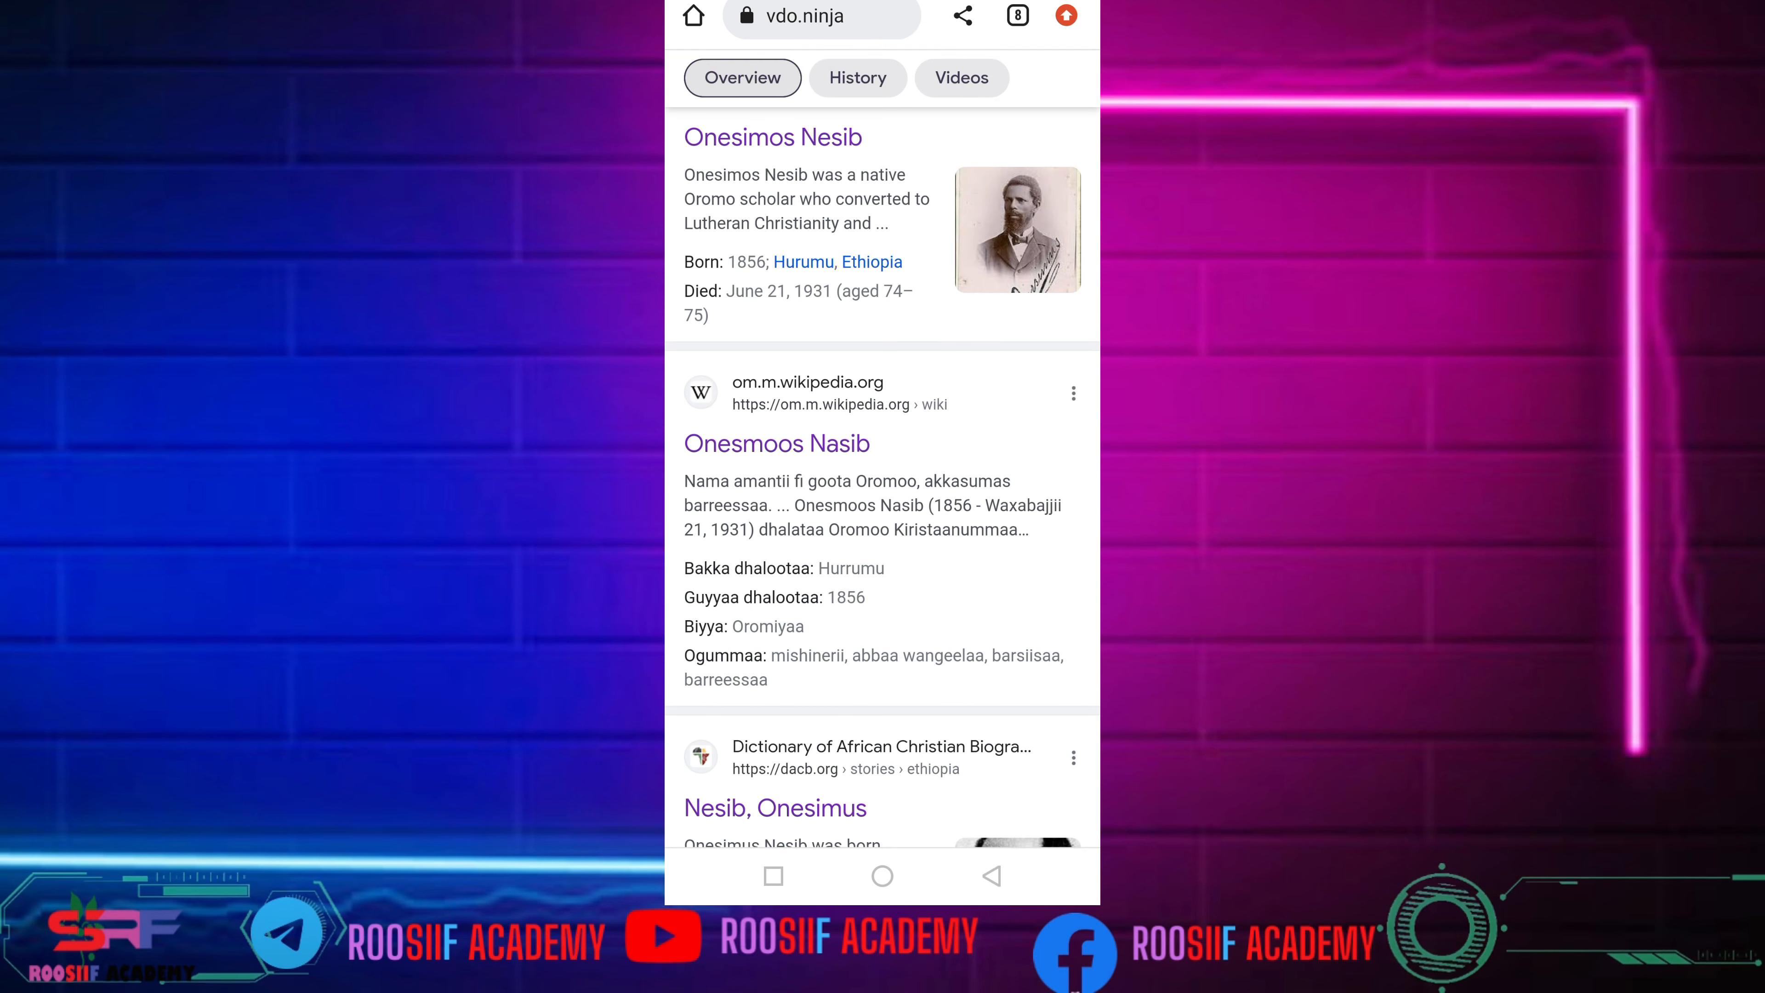
scroll(883, 417, "down", 1)
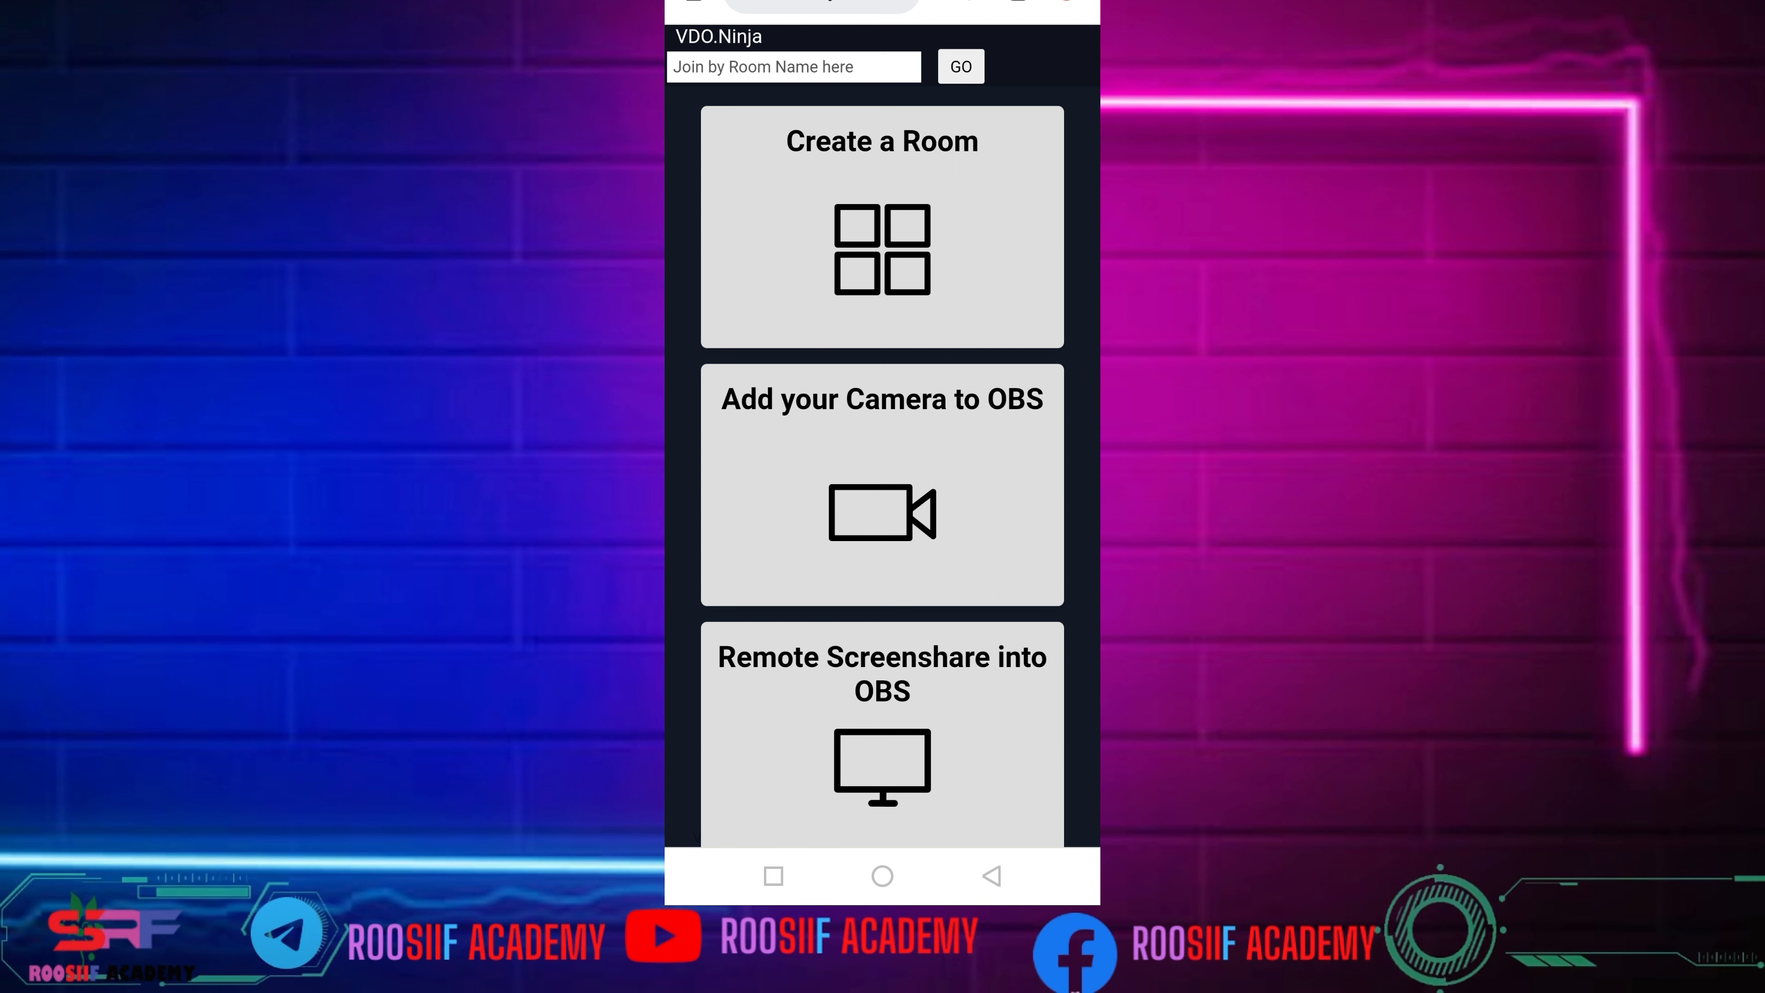
left_click(882, 484)
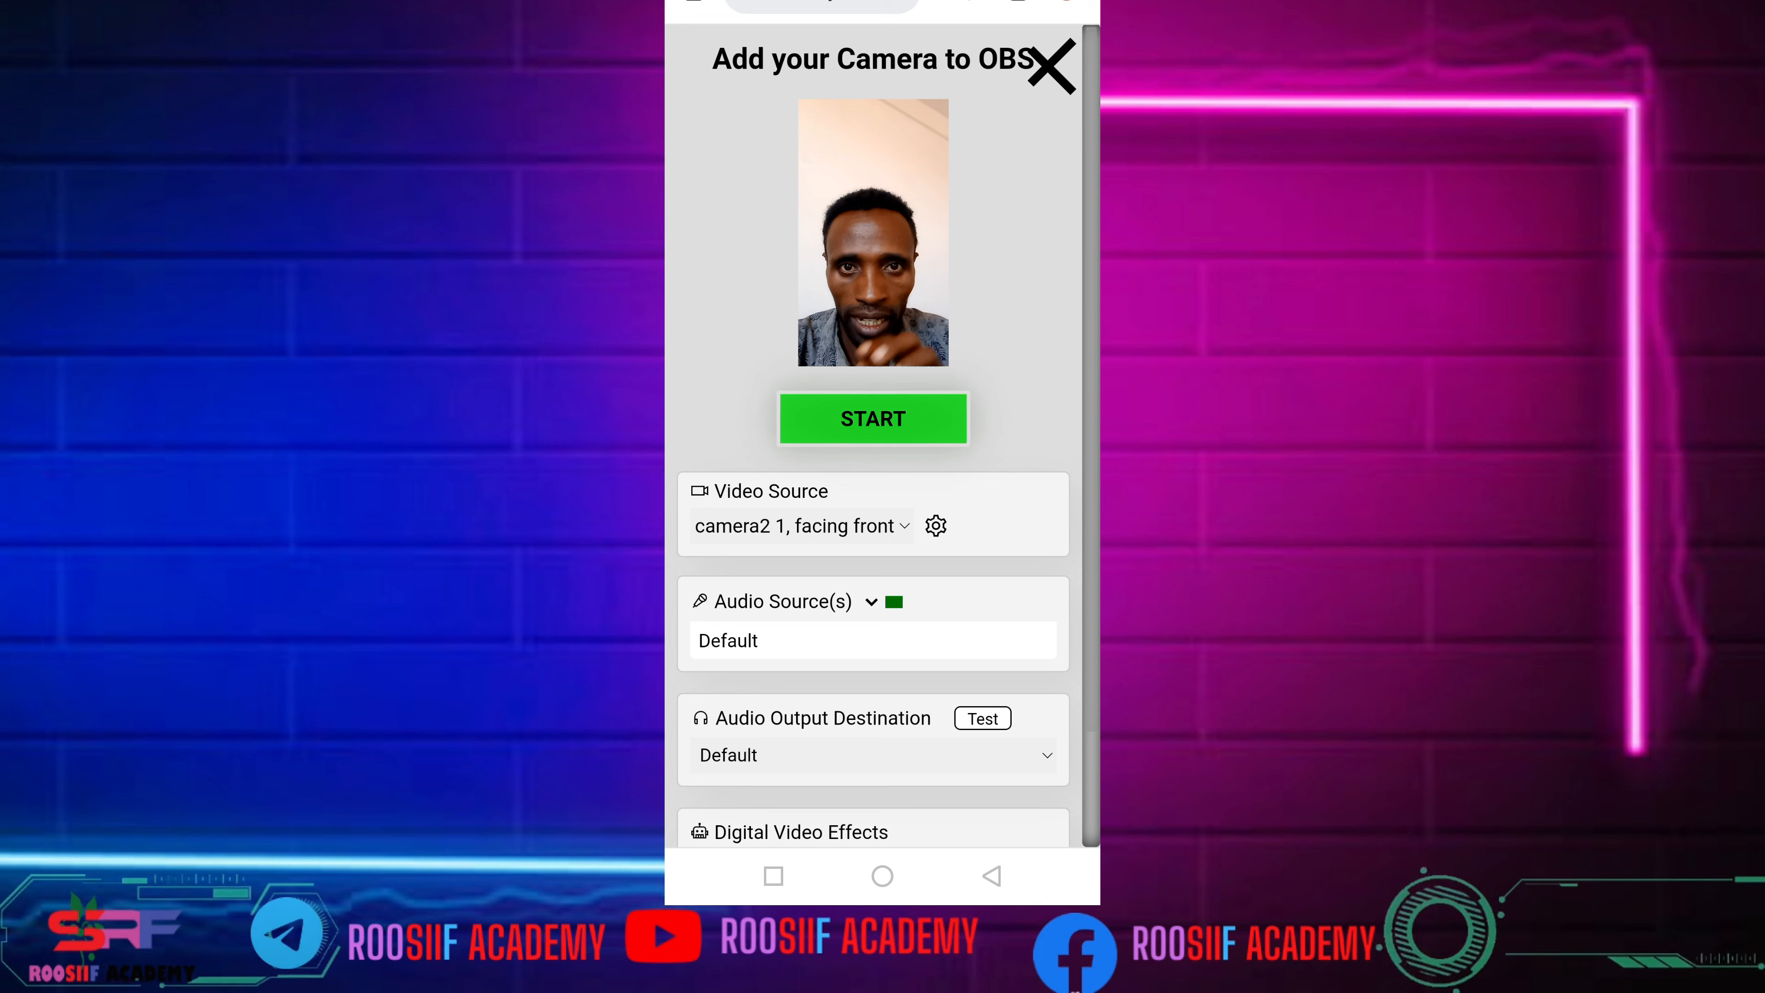
Try the Smooth and Cool, Balanced and Max Resolution video quality options for the front camera, ending on Balanced
scroll(879, 436, "down", 2)
scroll(878, 435, "up", 2)
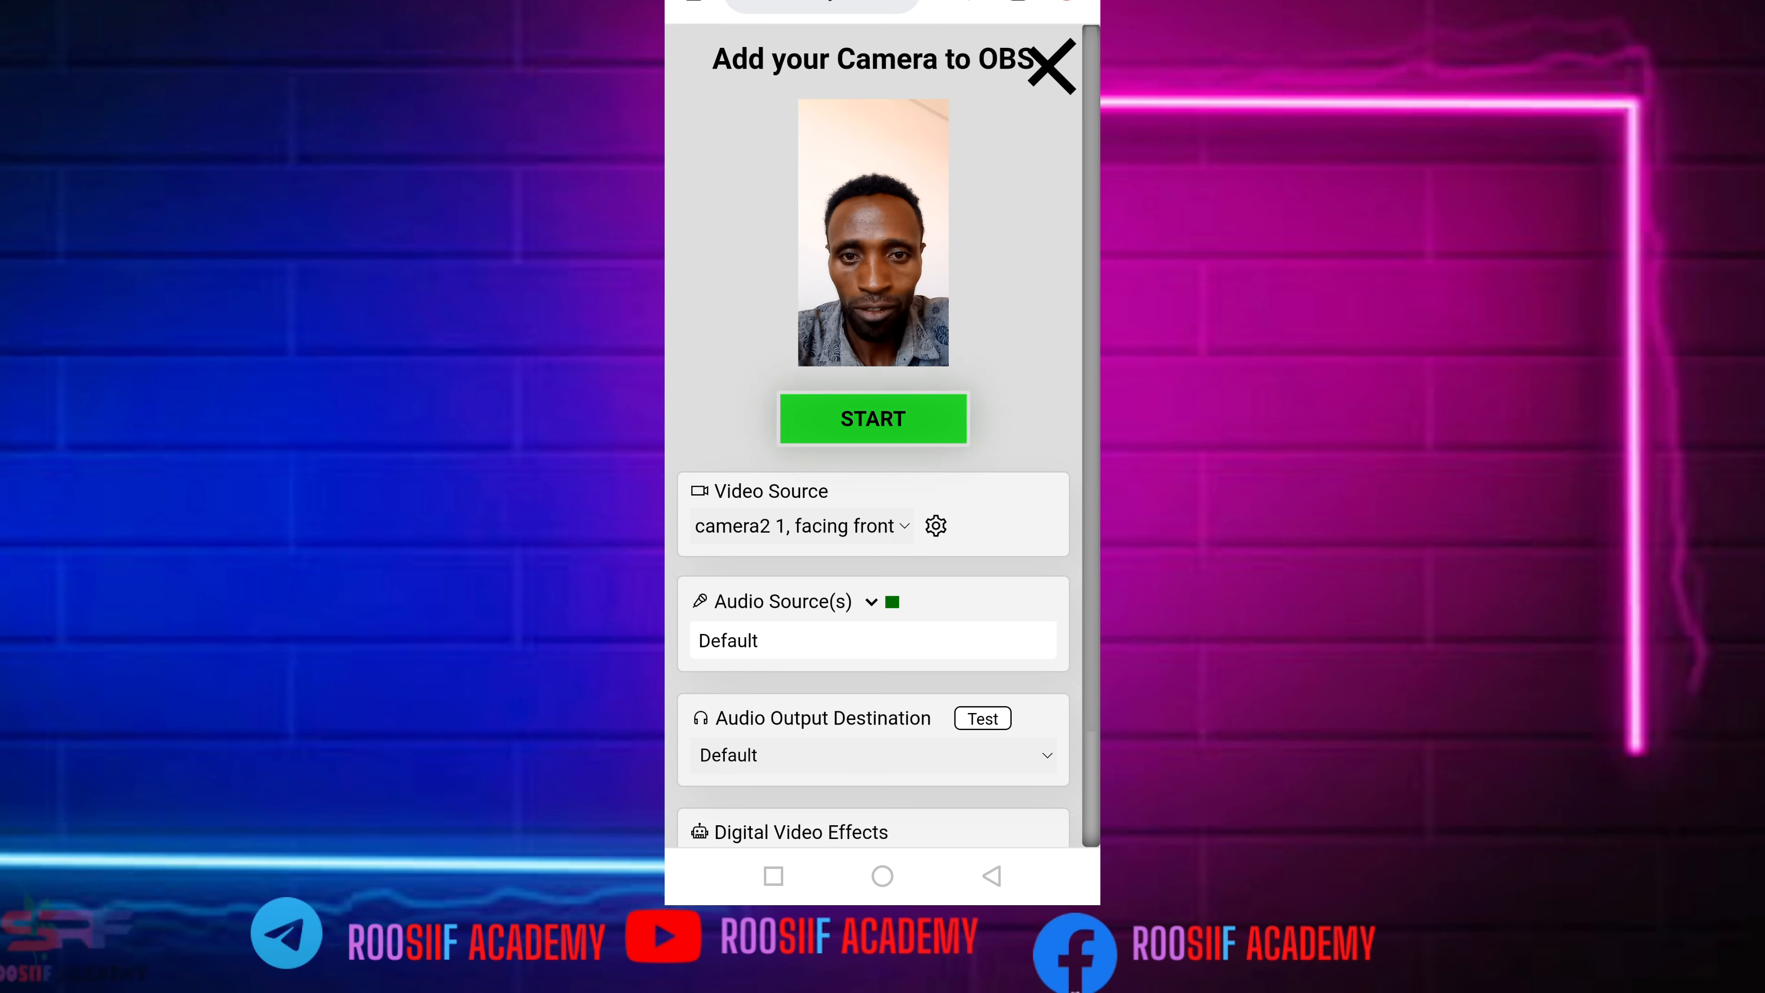
left_click(936, 526)
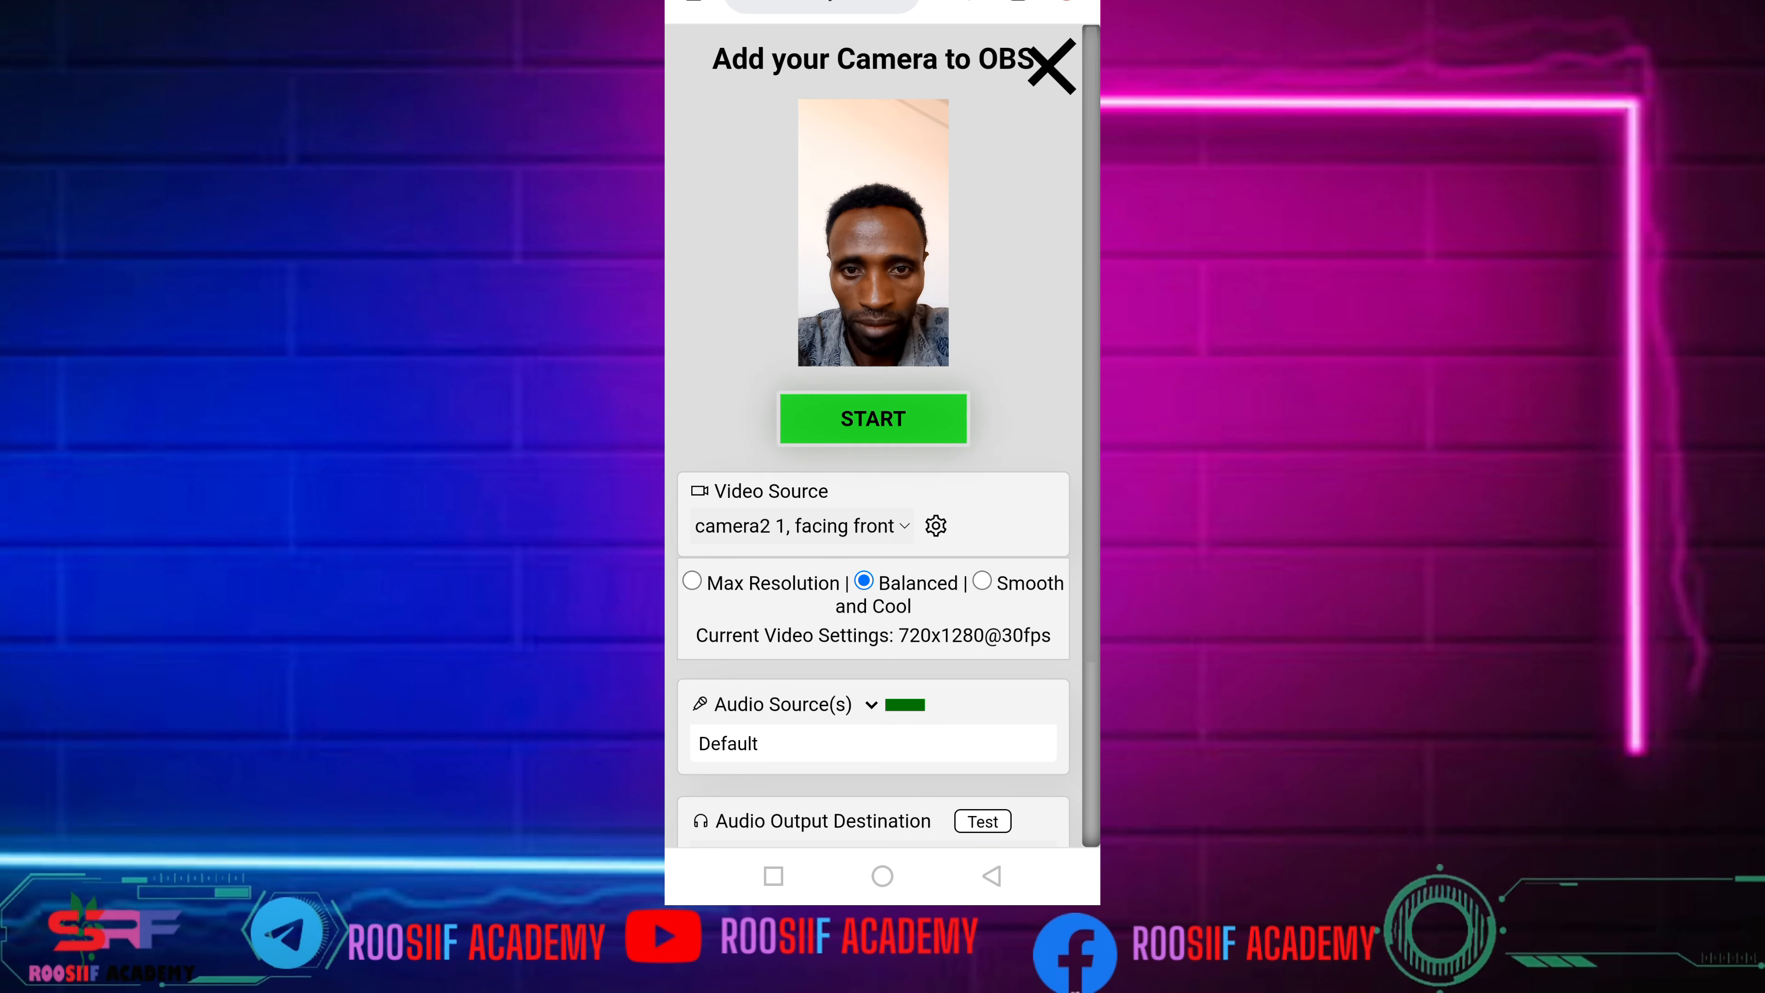
left_click(982, 580)
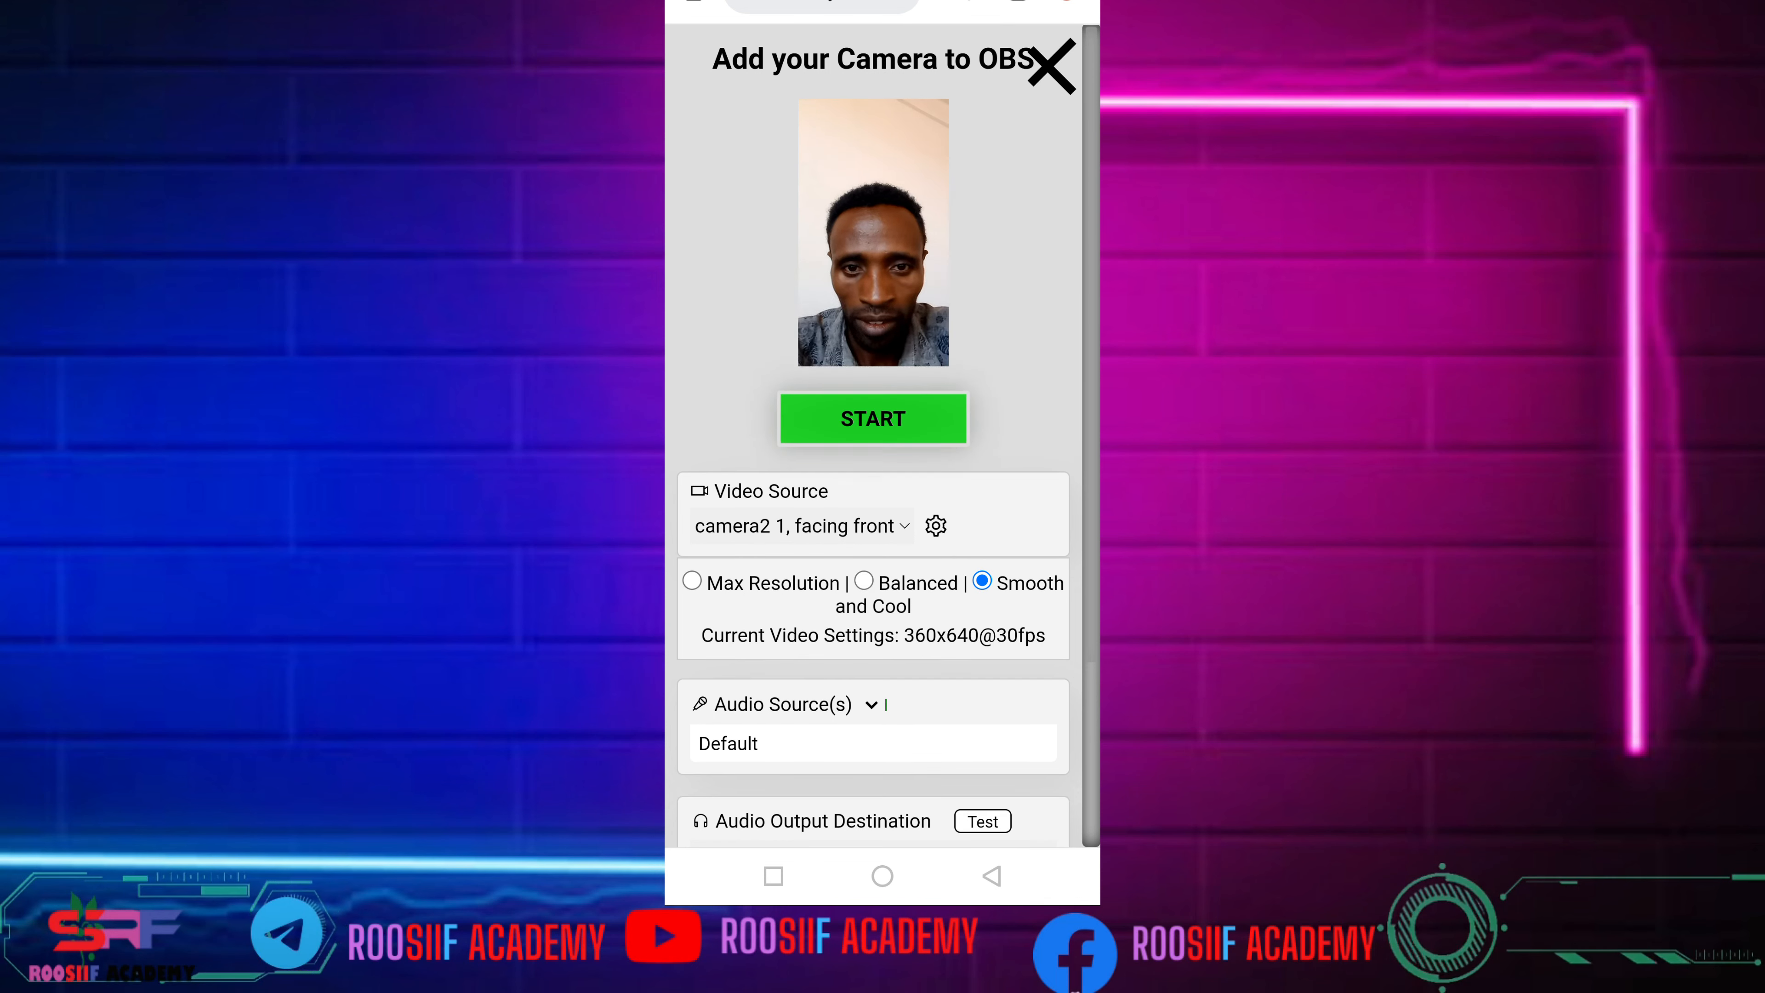
left_click(864, 580)
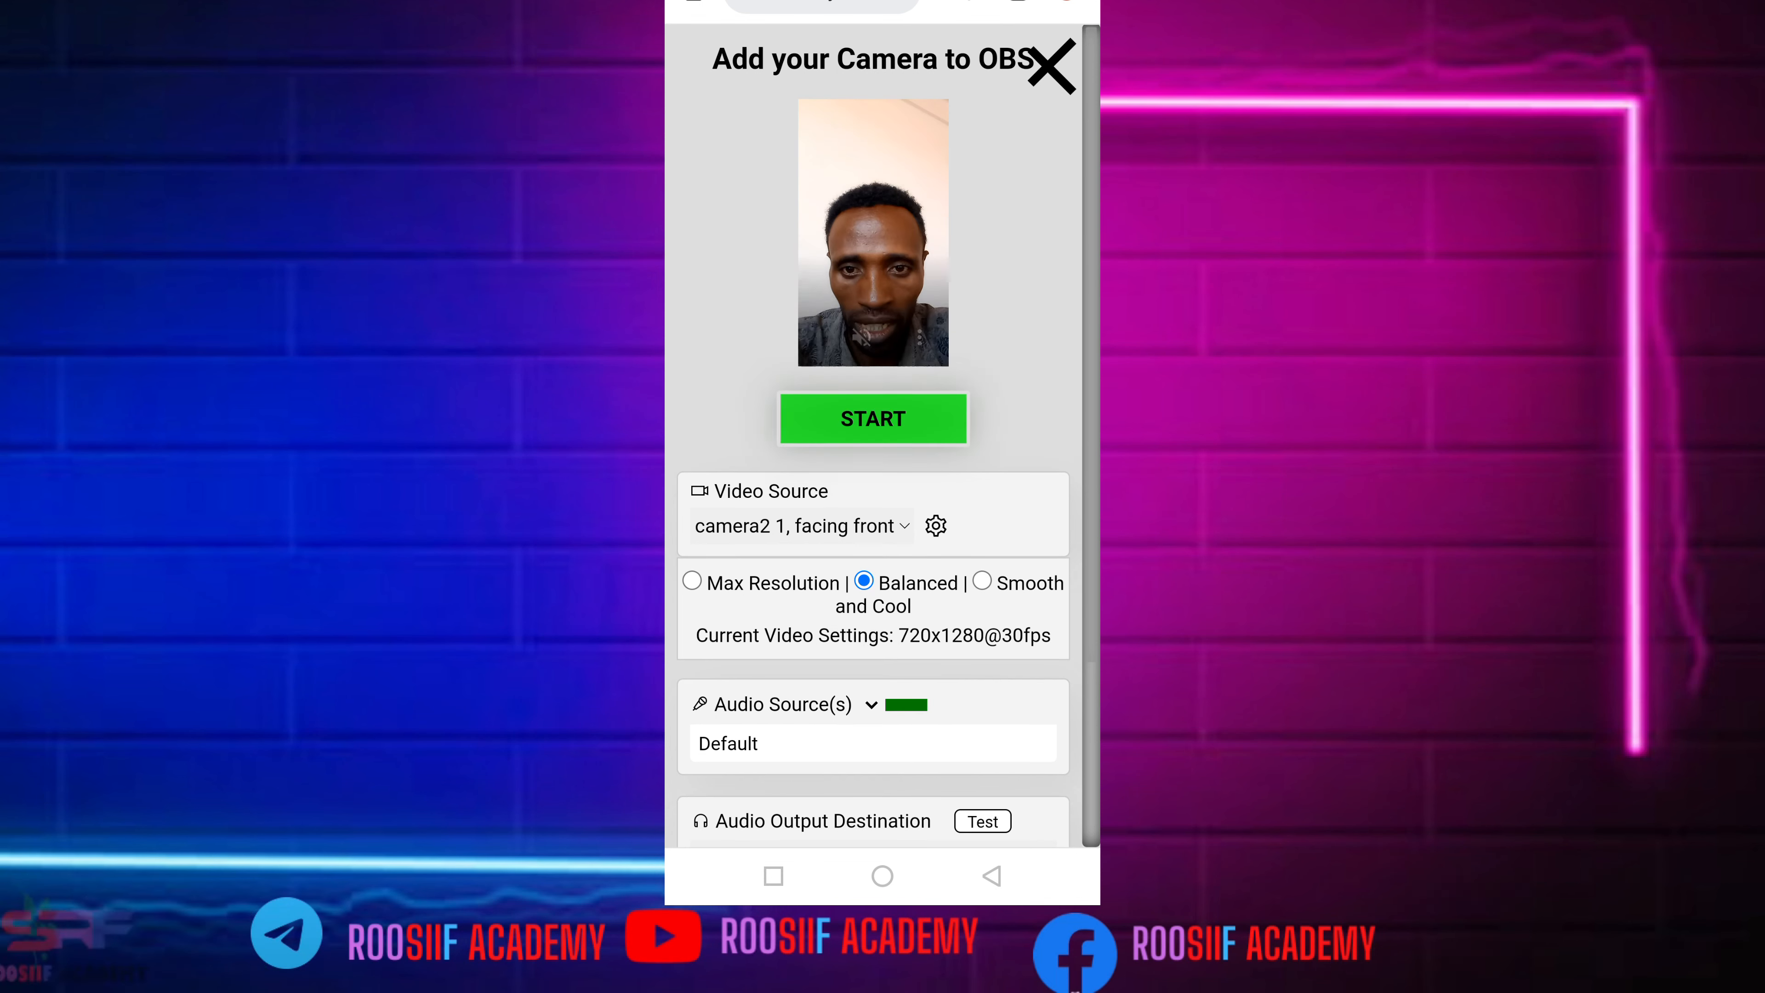
left_click(692, 581)
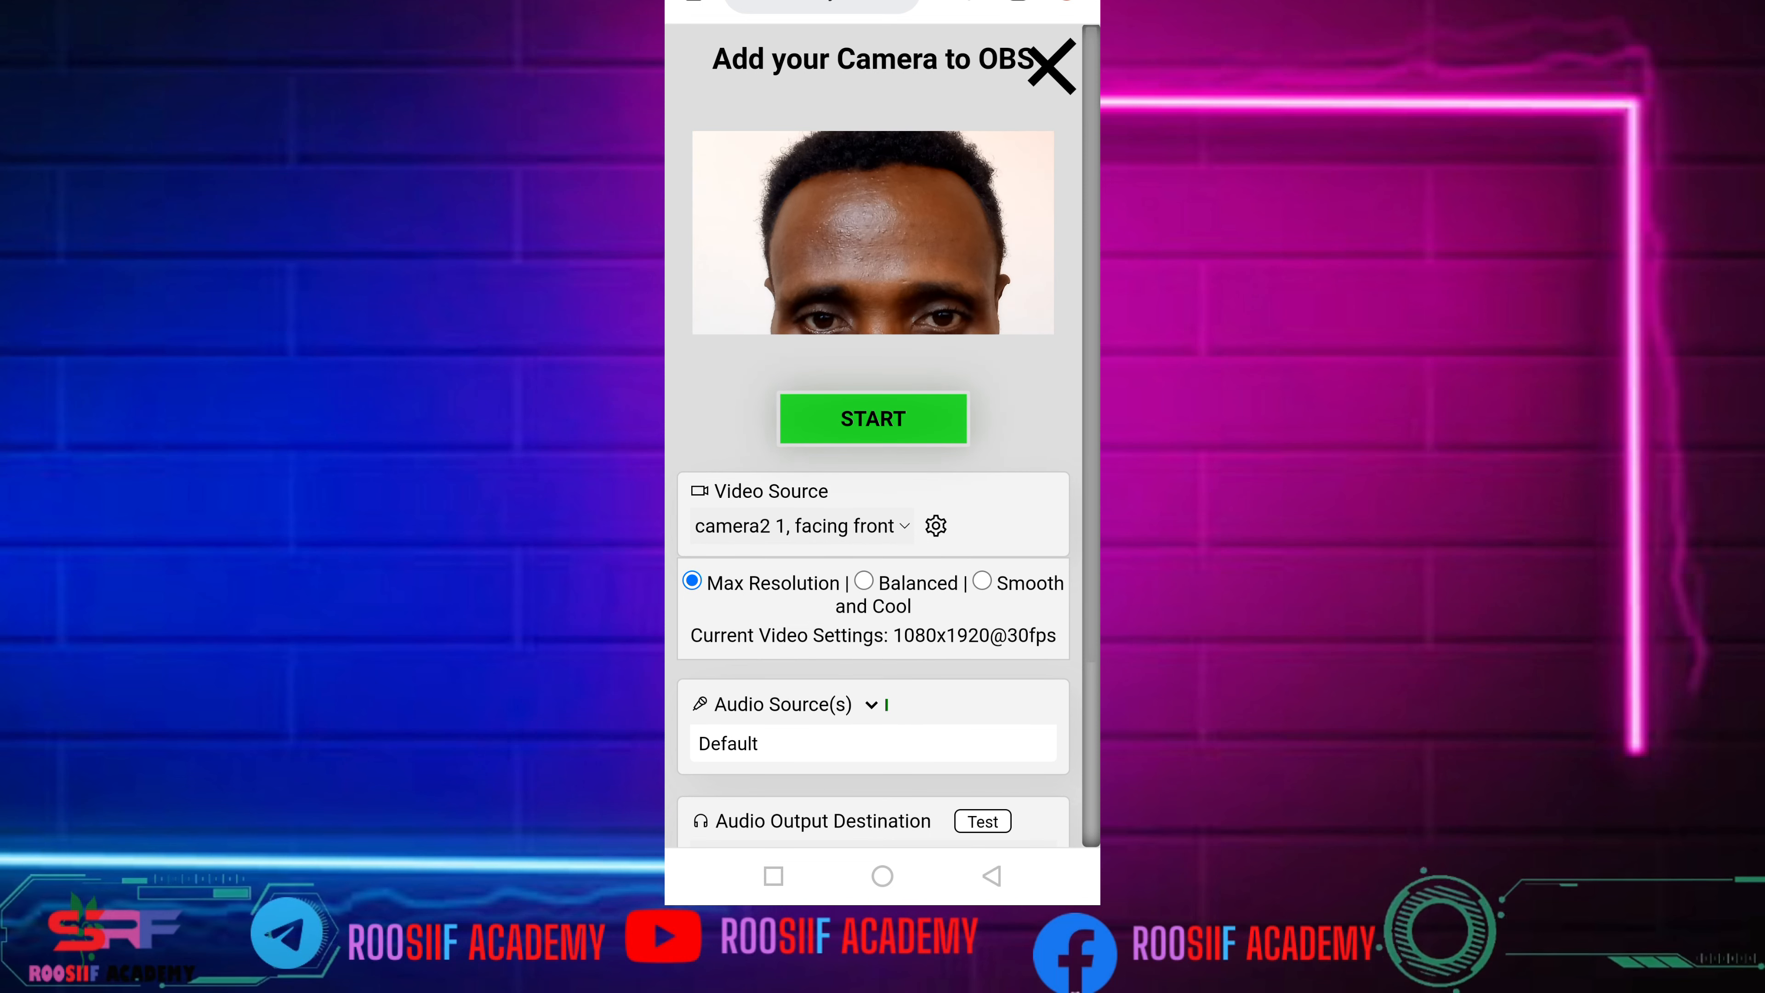
left_click(864, 581)
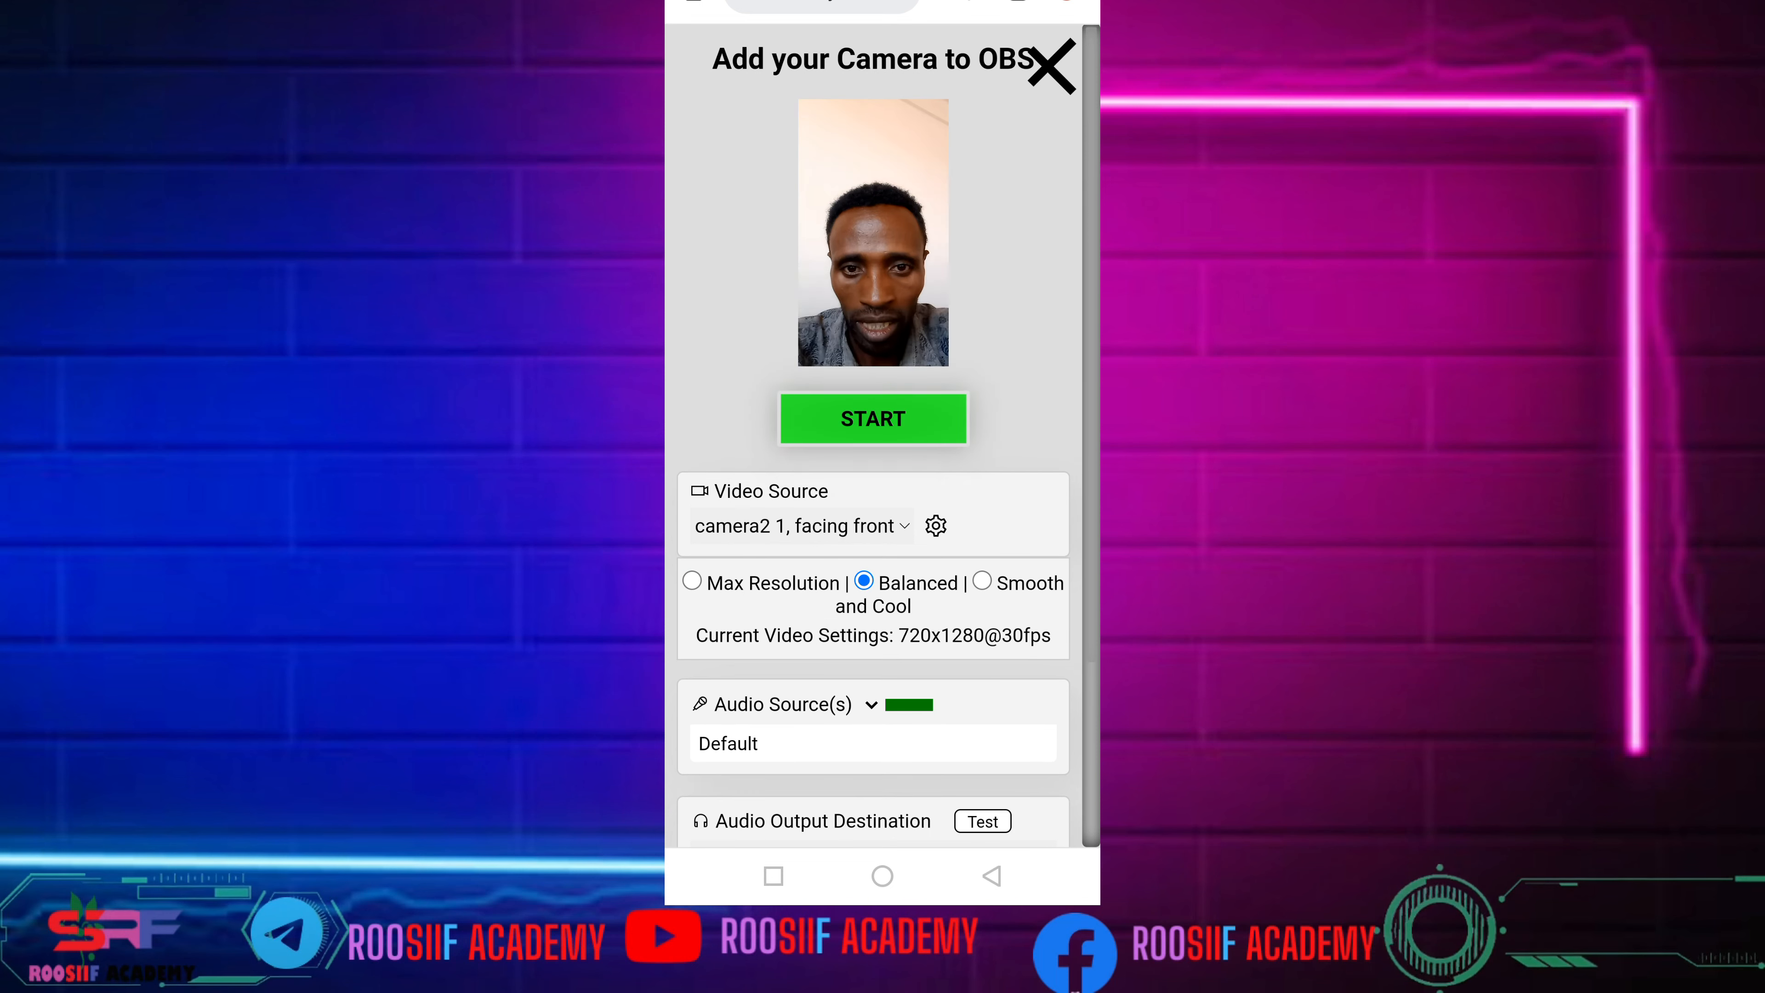
left_click(935, 526)
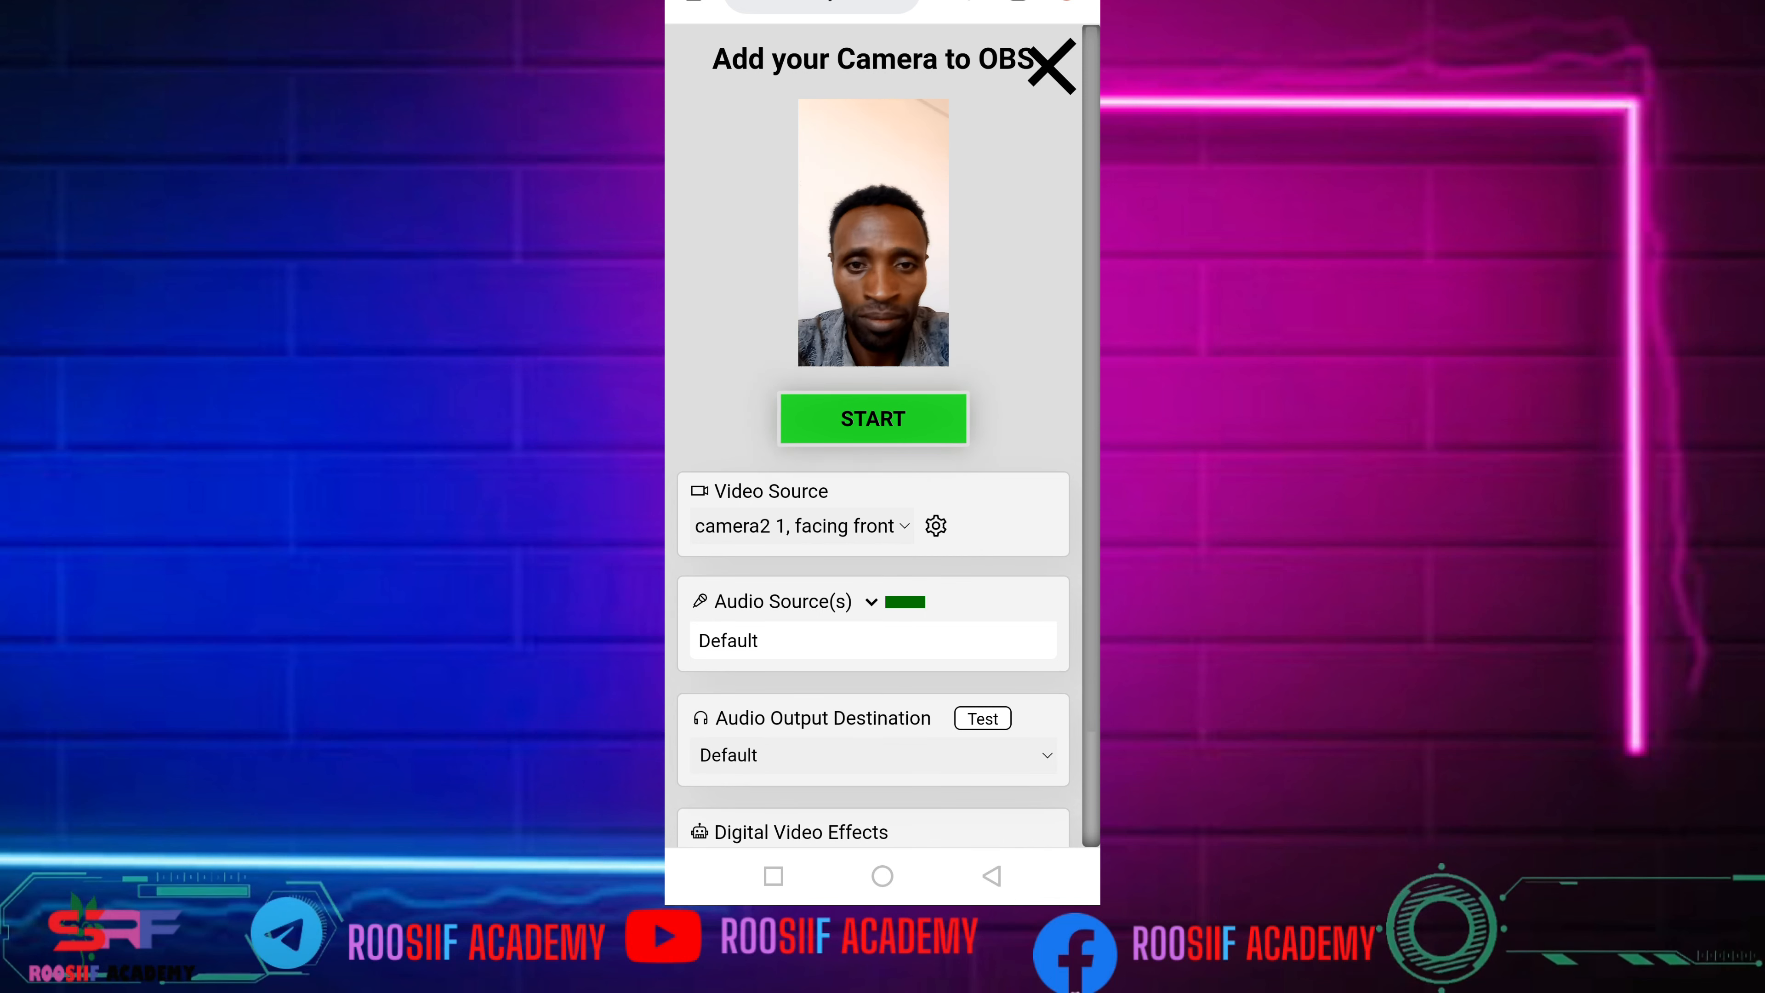
Try the back-facing camera as the video source and return to the front-facing camera
left_click(799, 526)
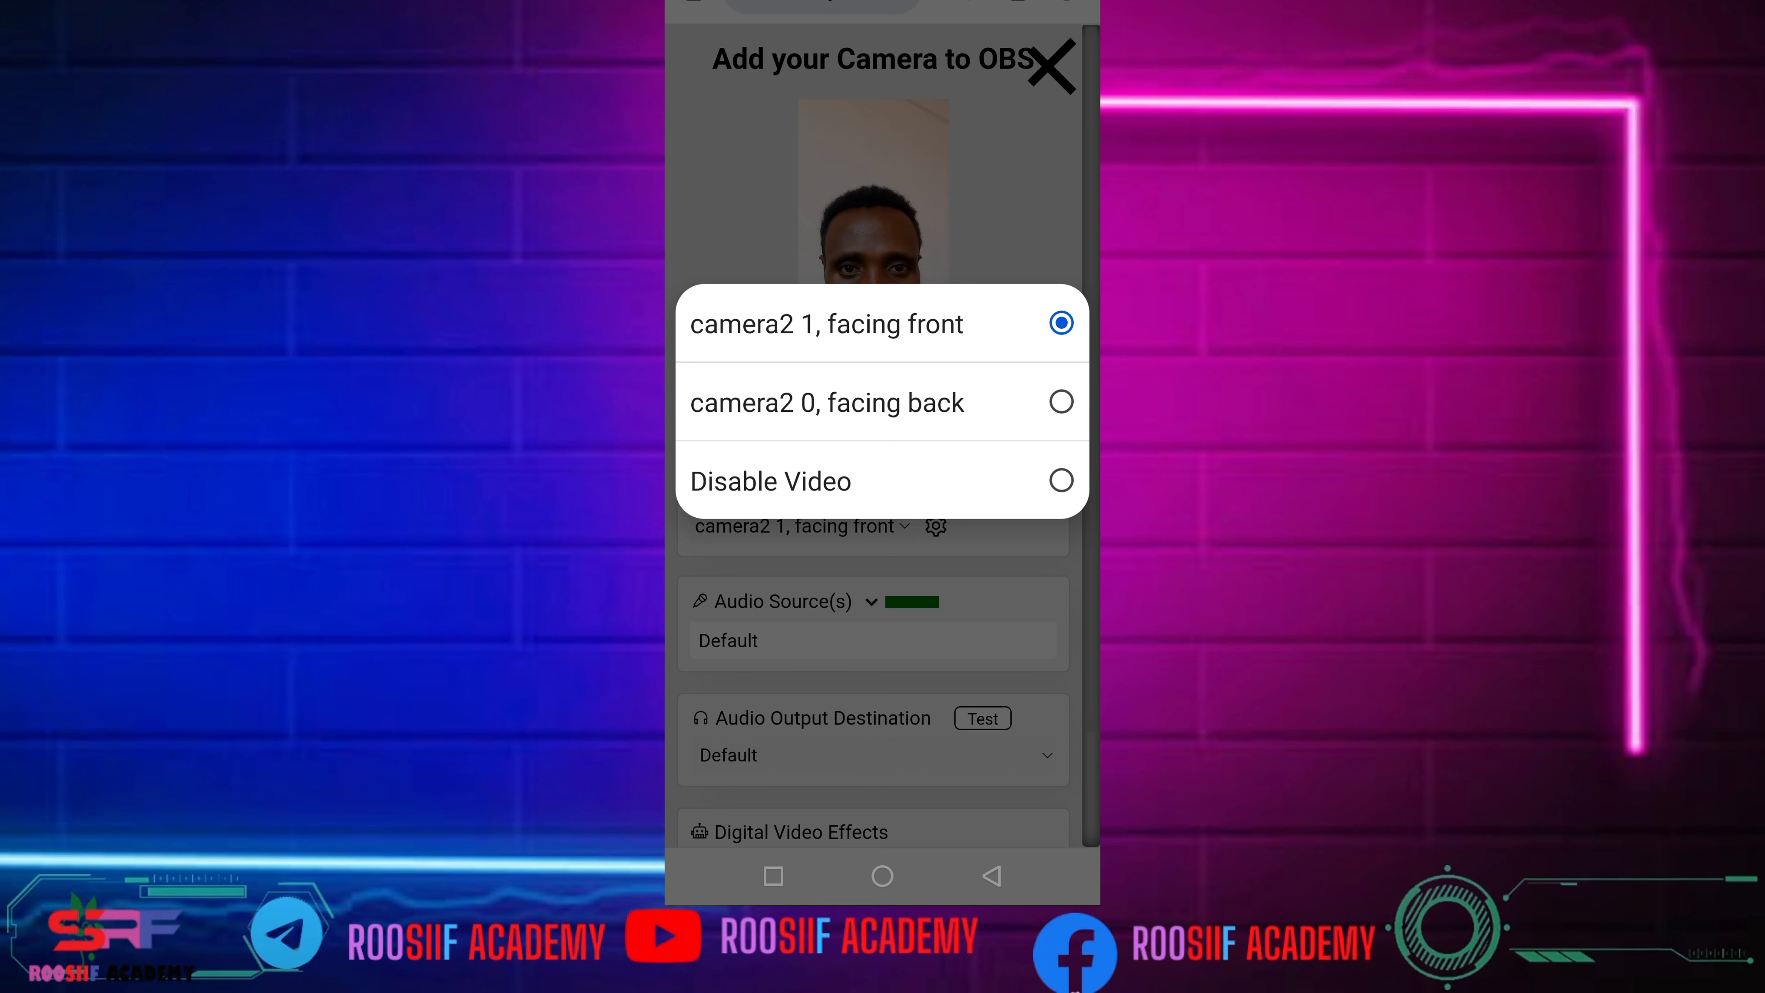
left_click(882, 401)
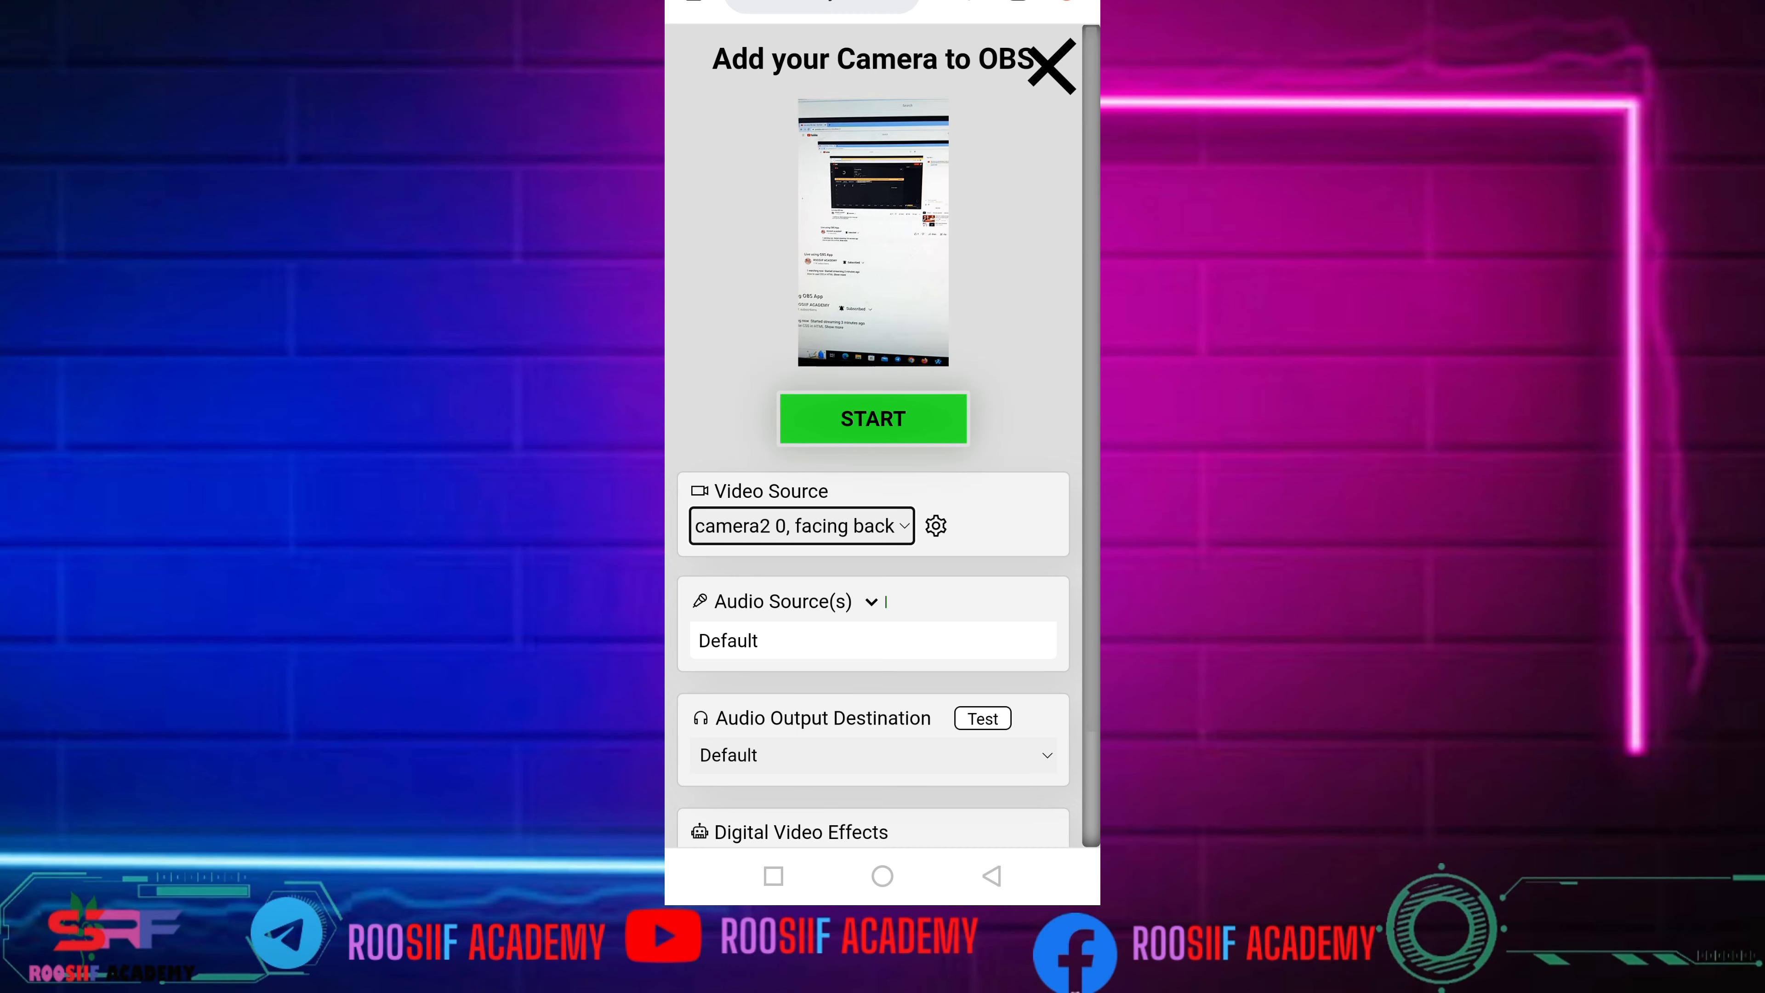
left_click(801, 526)
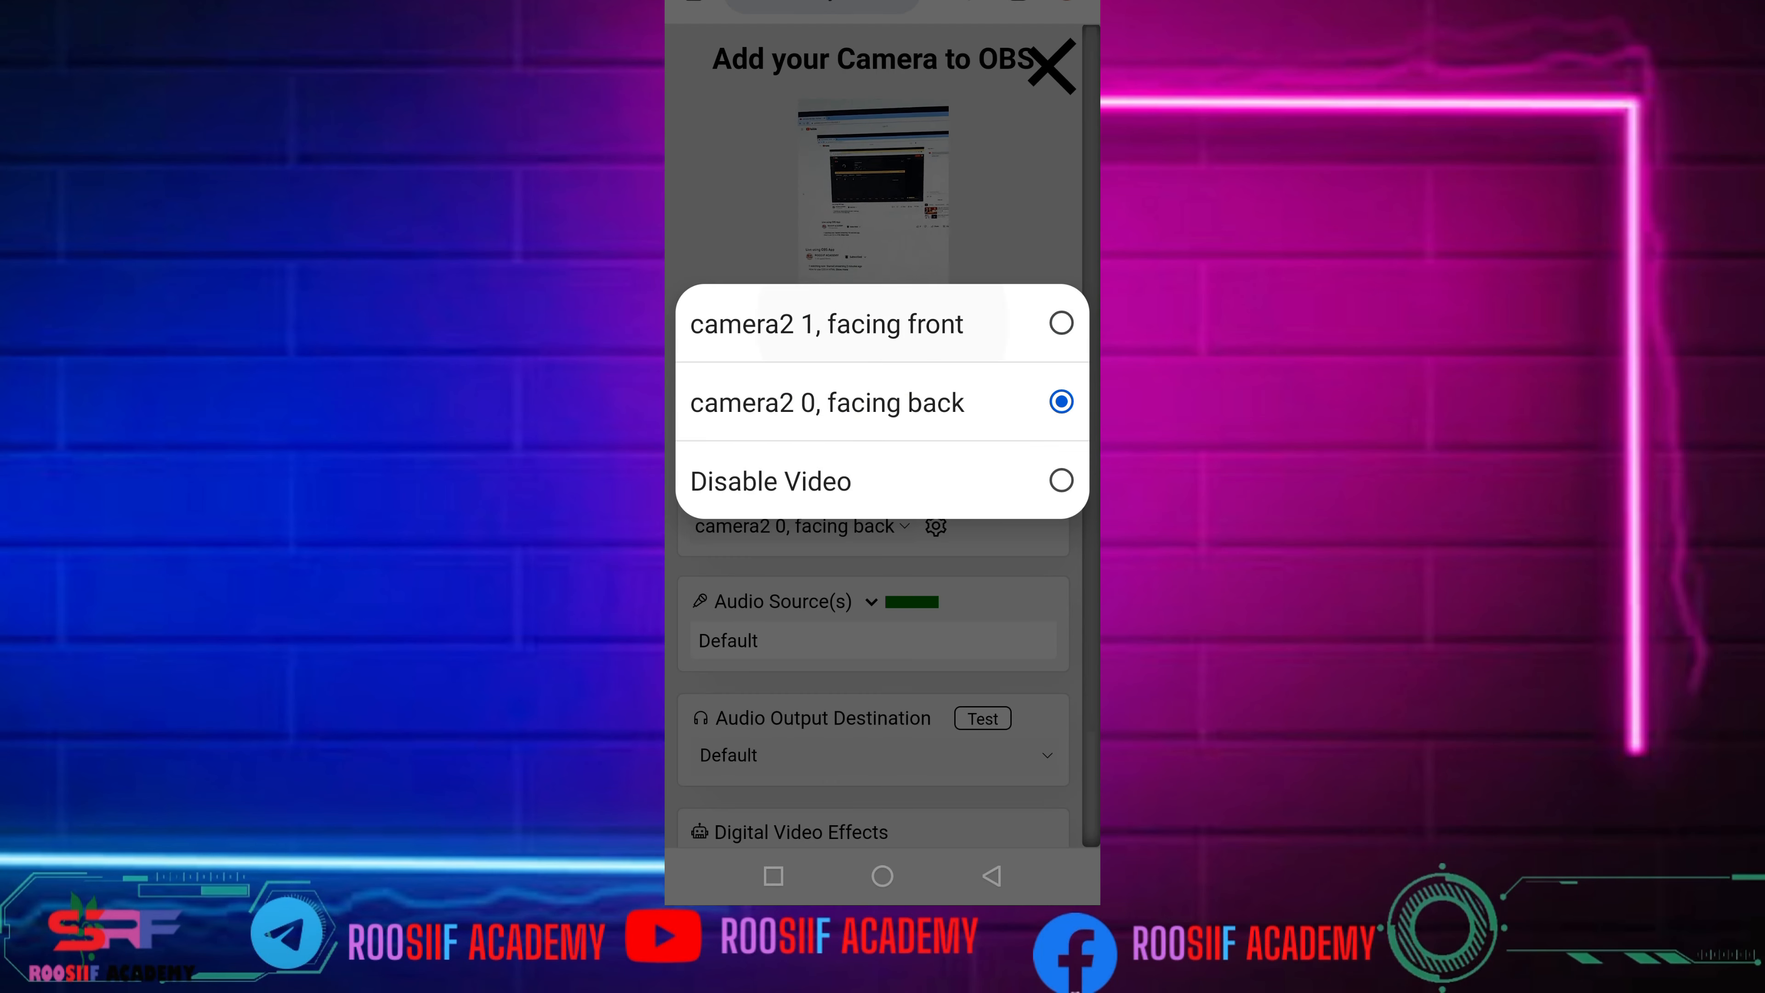
left_click(887, 319)
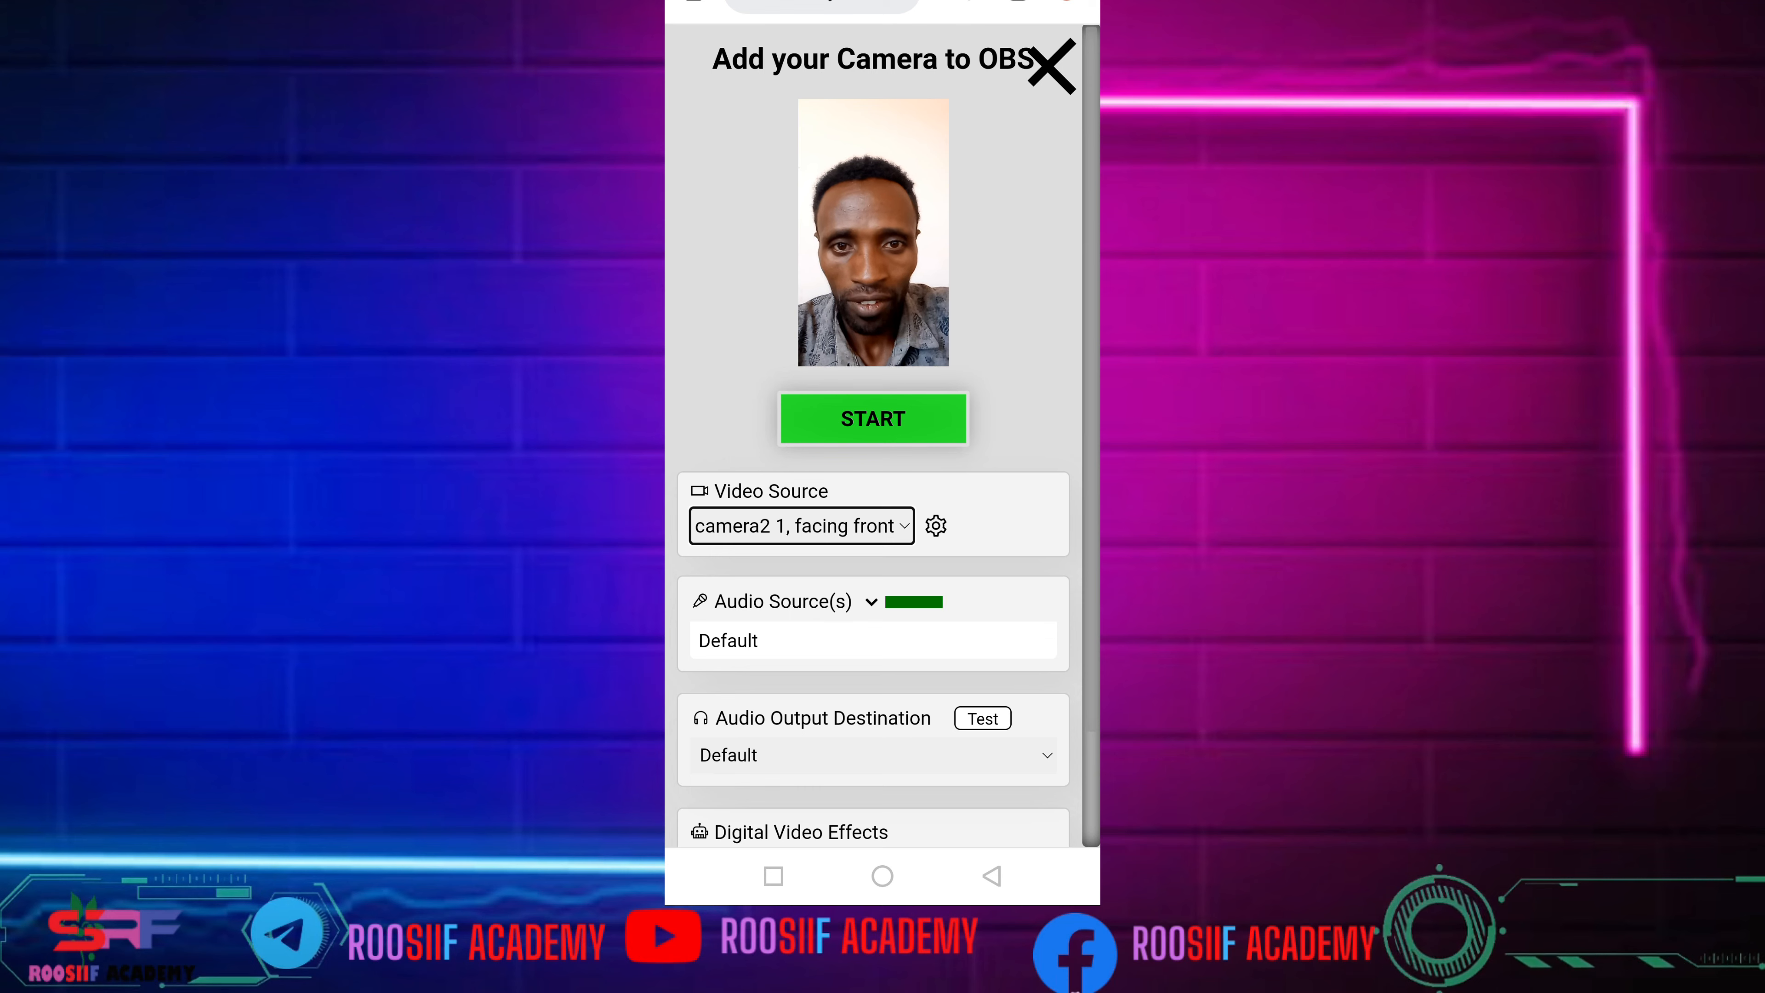
Start the phone's front camera feed in VDO.Ninja and copy its view link
scroll(873, 435, "down", 2)
scroll(873, 435, "up", 2)
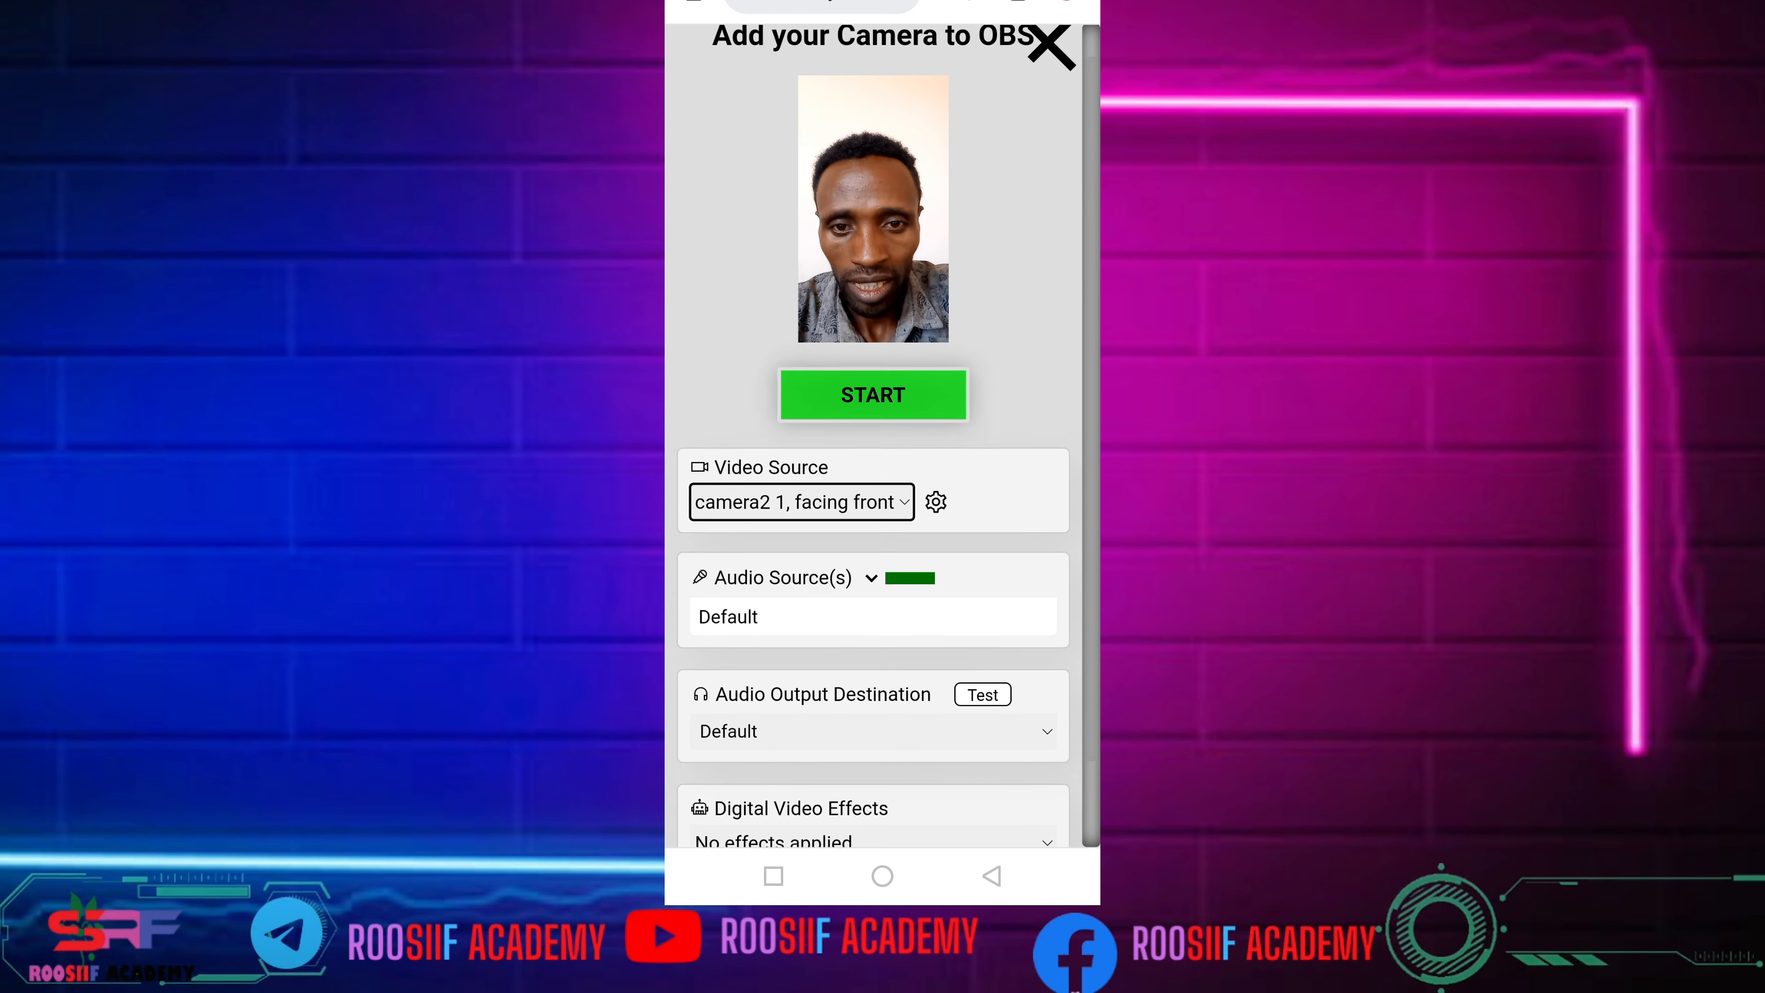
left_click(873, 418)
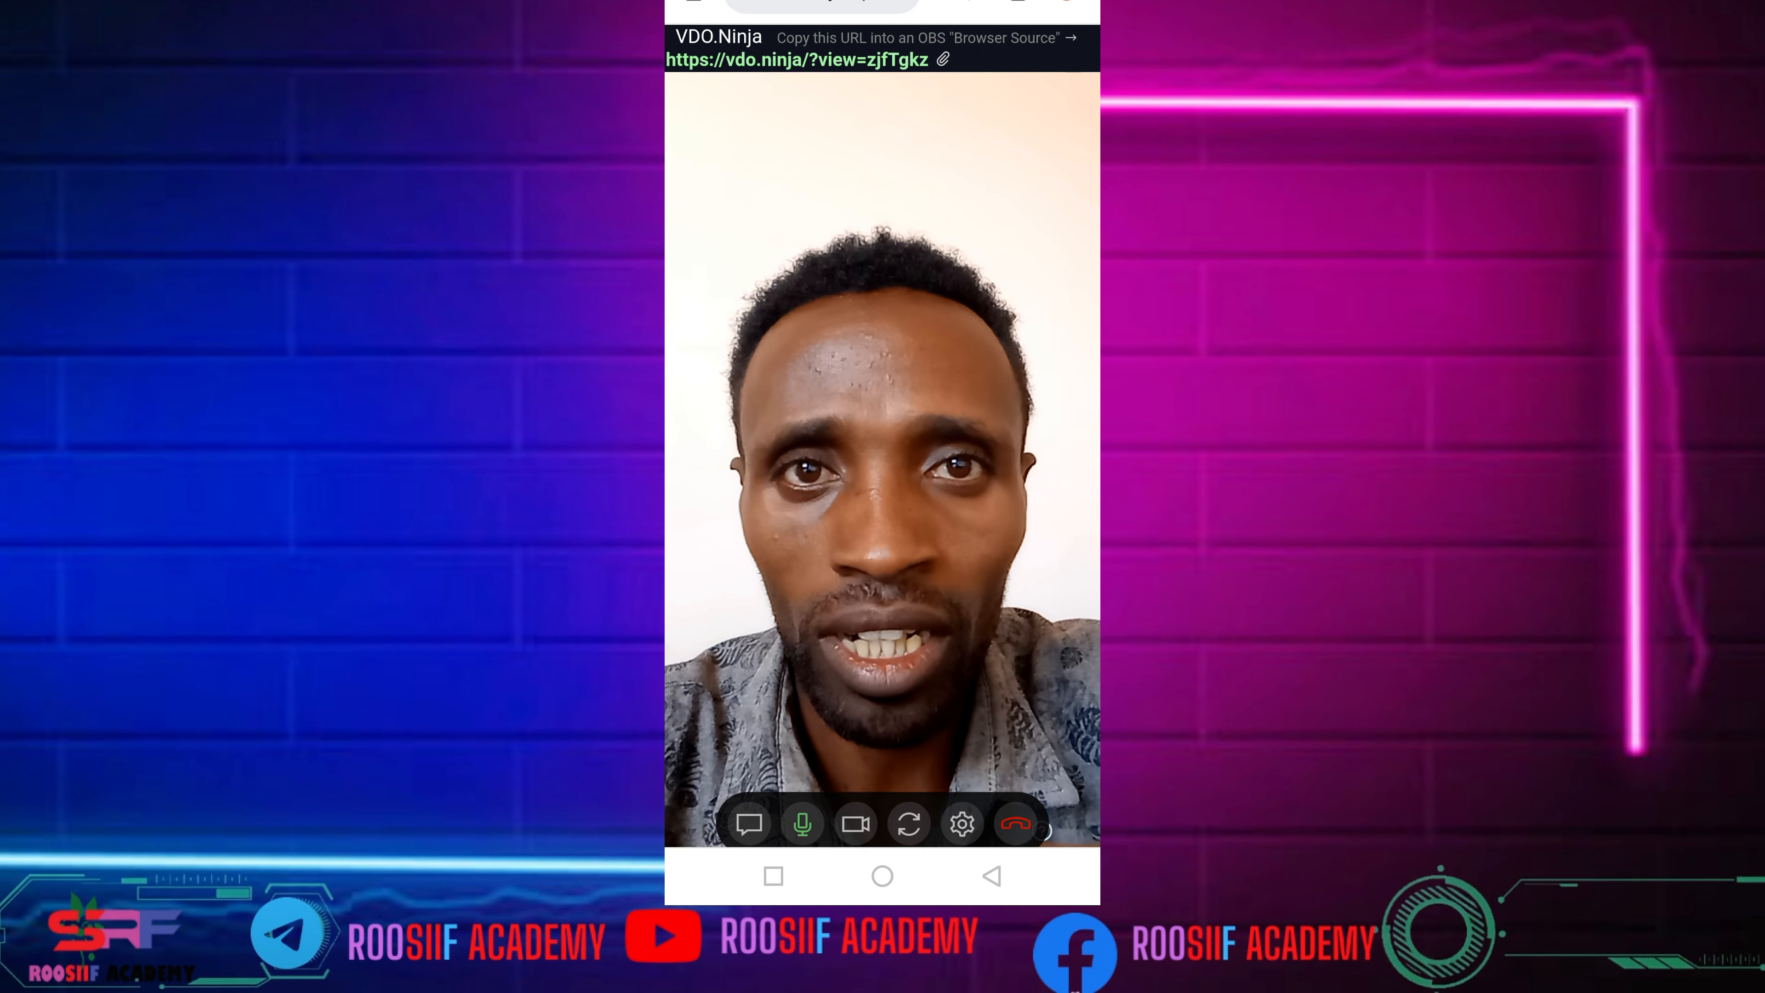
left_click(942, 60)
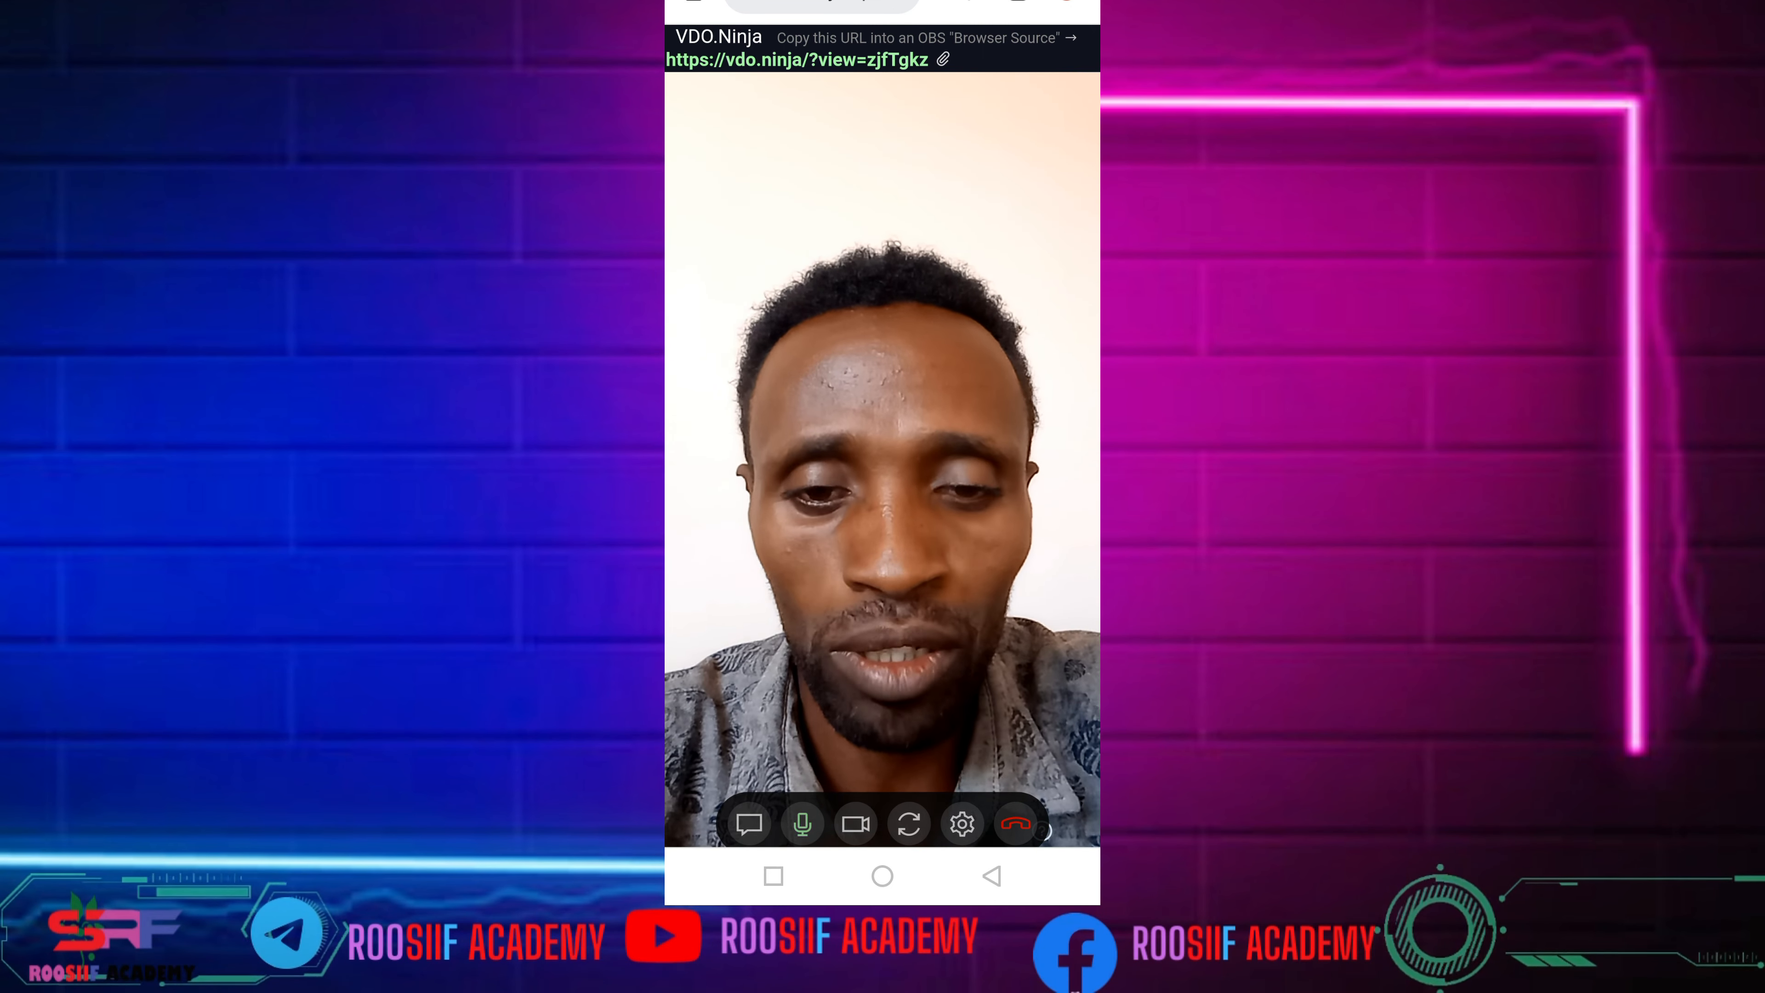
Leave the phone's browser and open the messaging app from the phone's app list
left_click(881, 877)
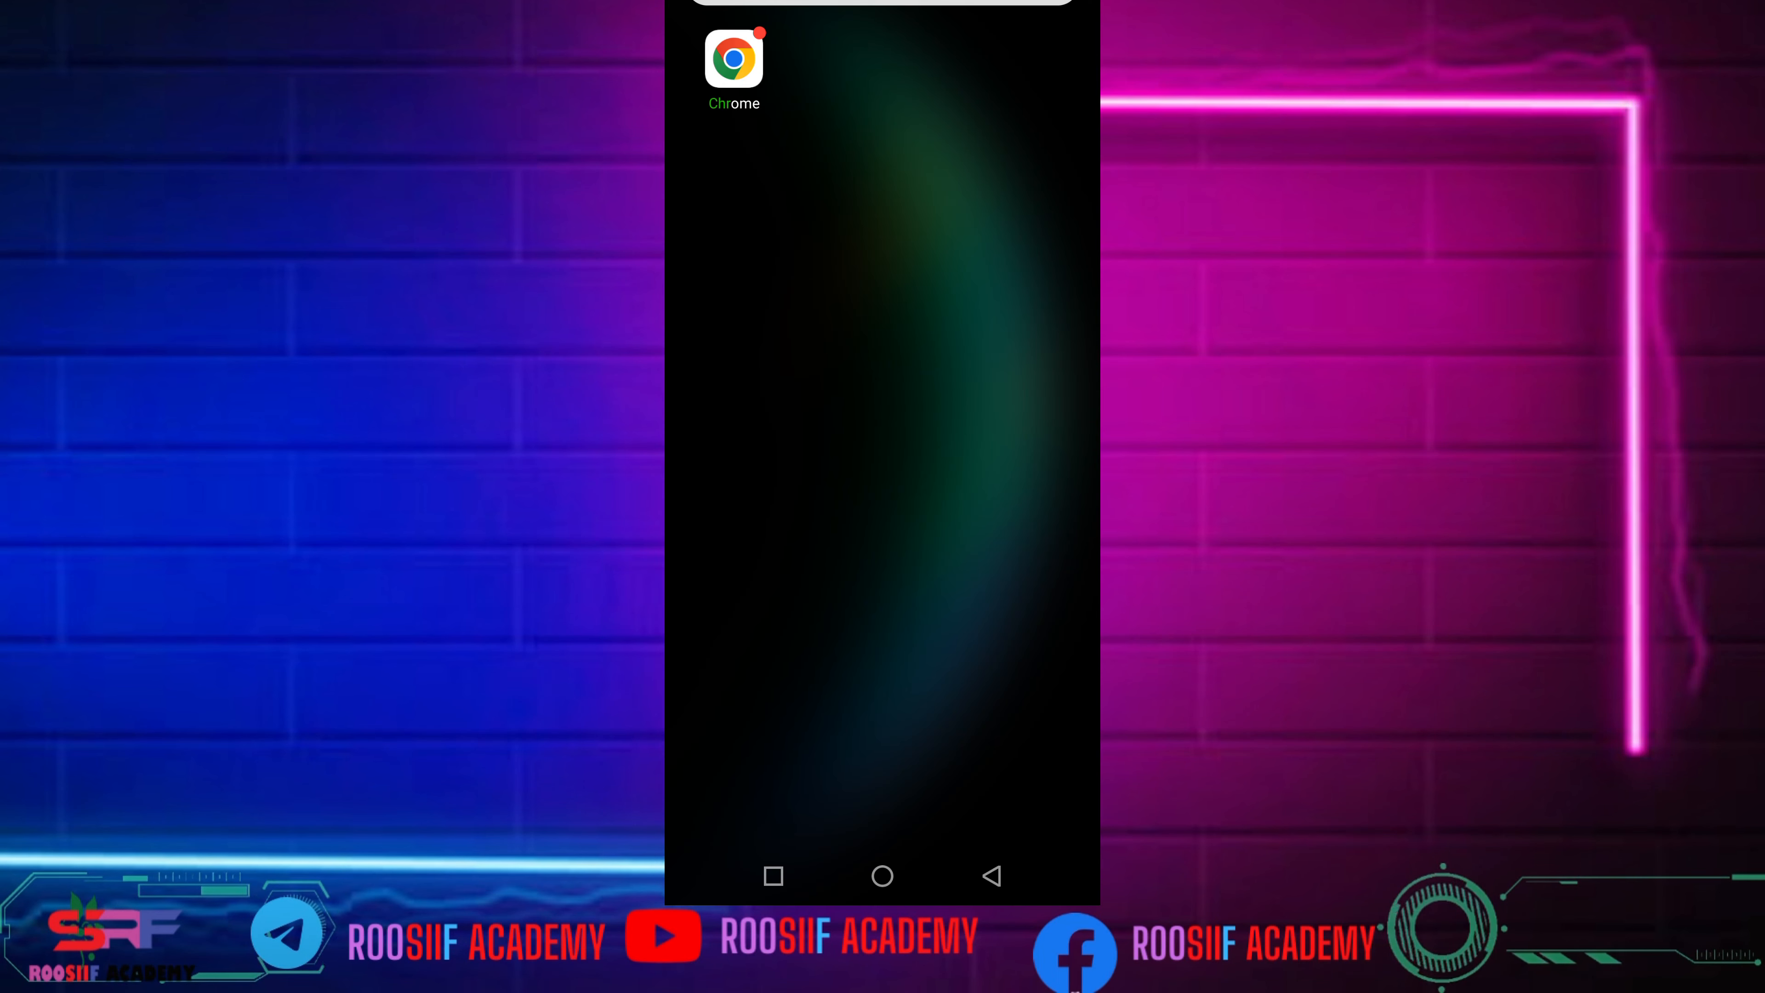
left_click_drag(882, 695, 881, 278)
left_click(735, 209)
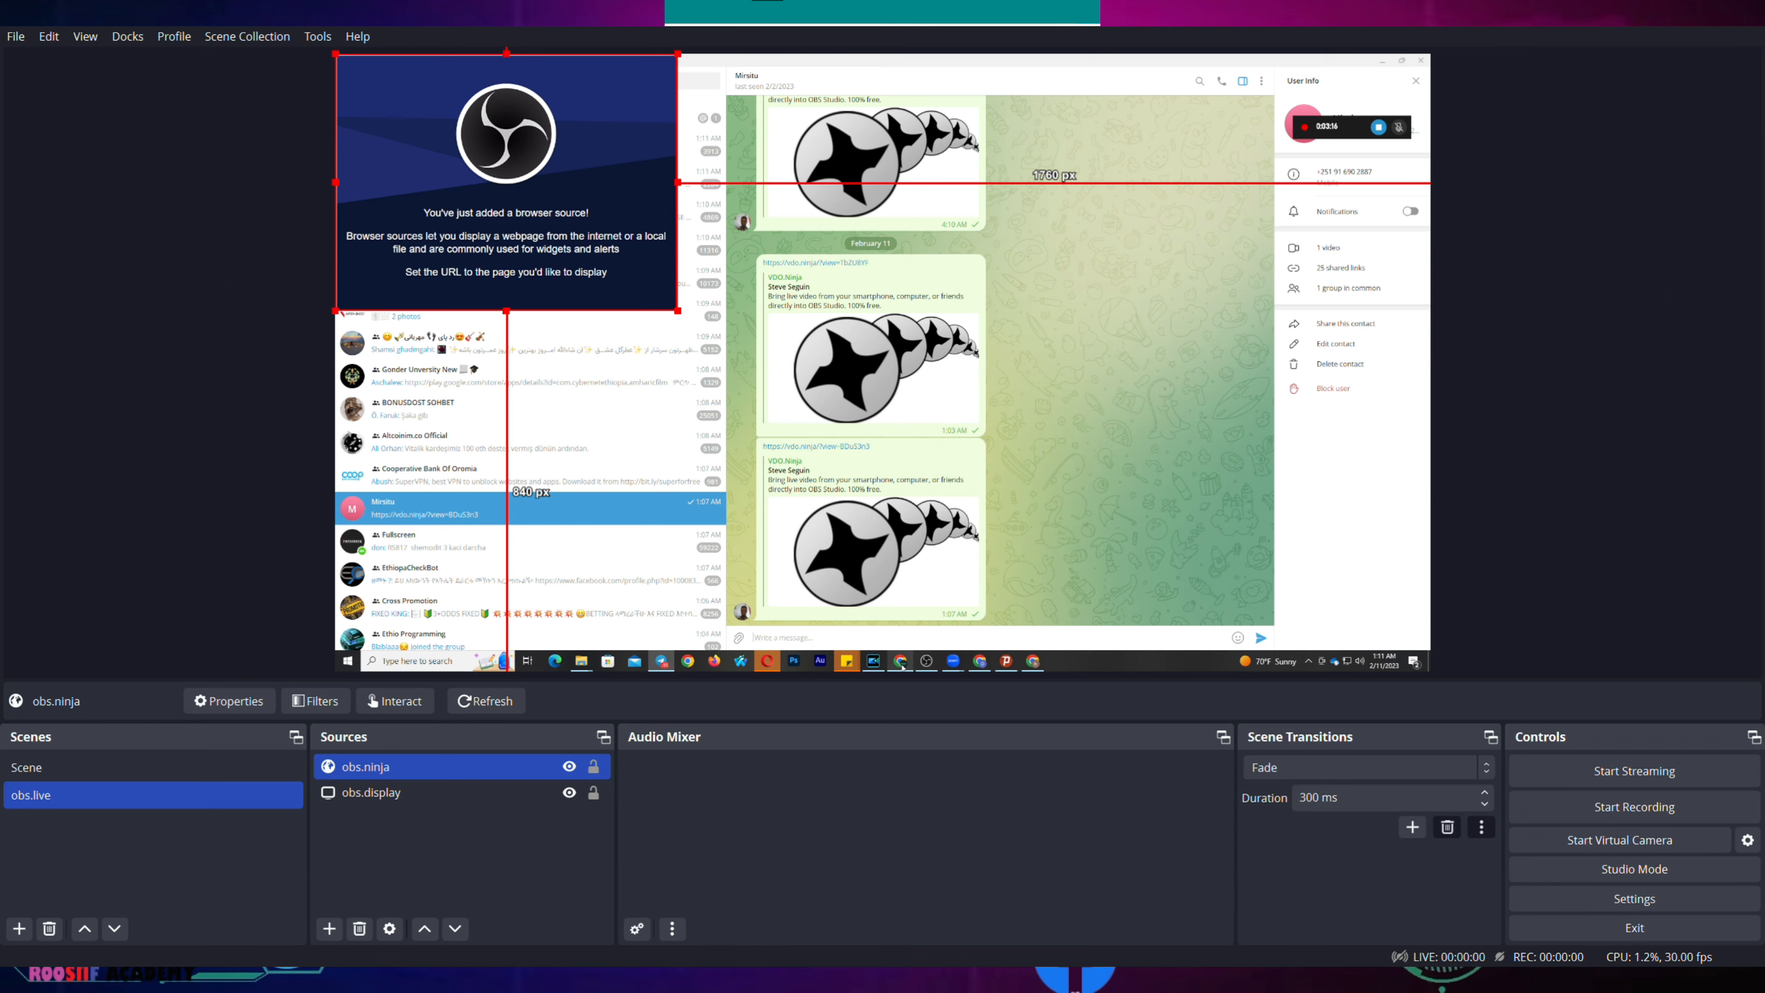
Switch to OBS on the computer, paste the VDO.Ninja view link as the obs.ninja source's URL and set its width to 1920
left_click(926, 660)
left_click_drag(892, 371, 762, 373)
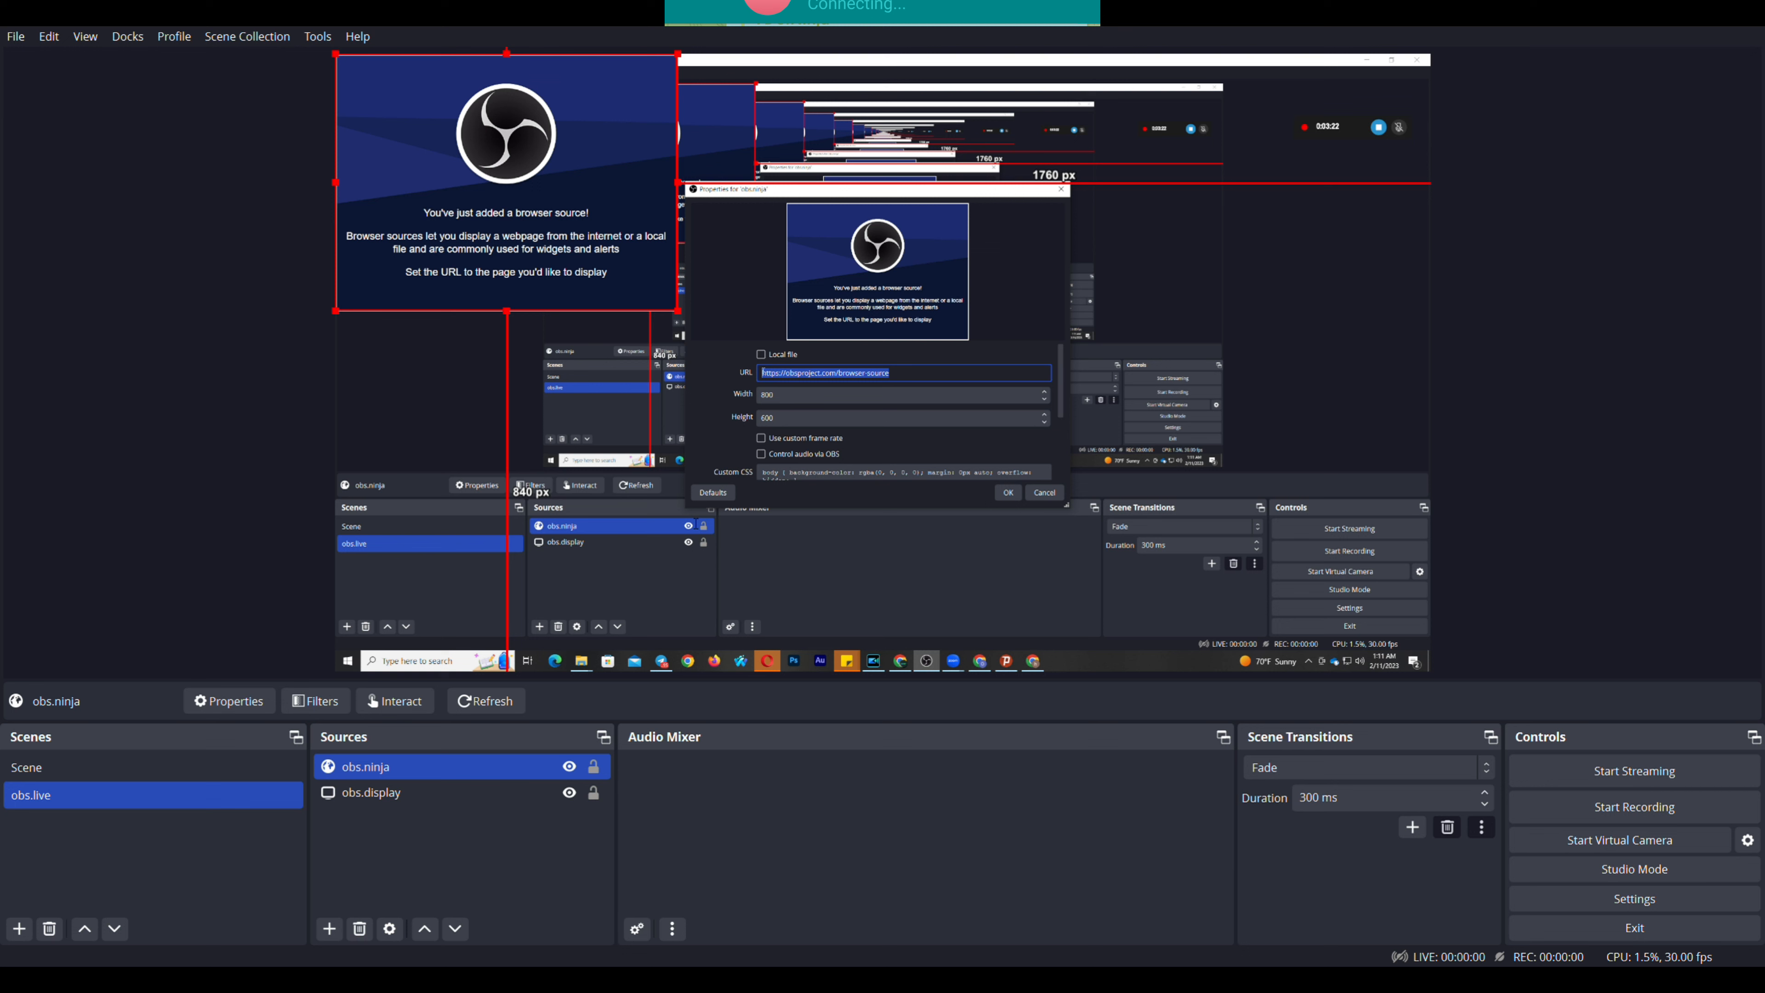
key("ctrl+v")
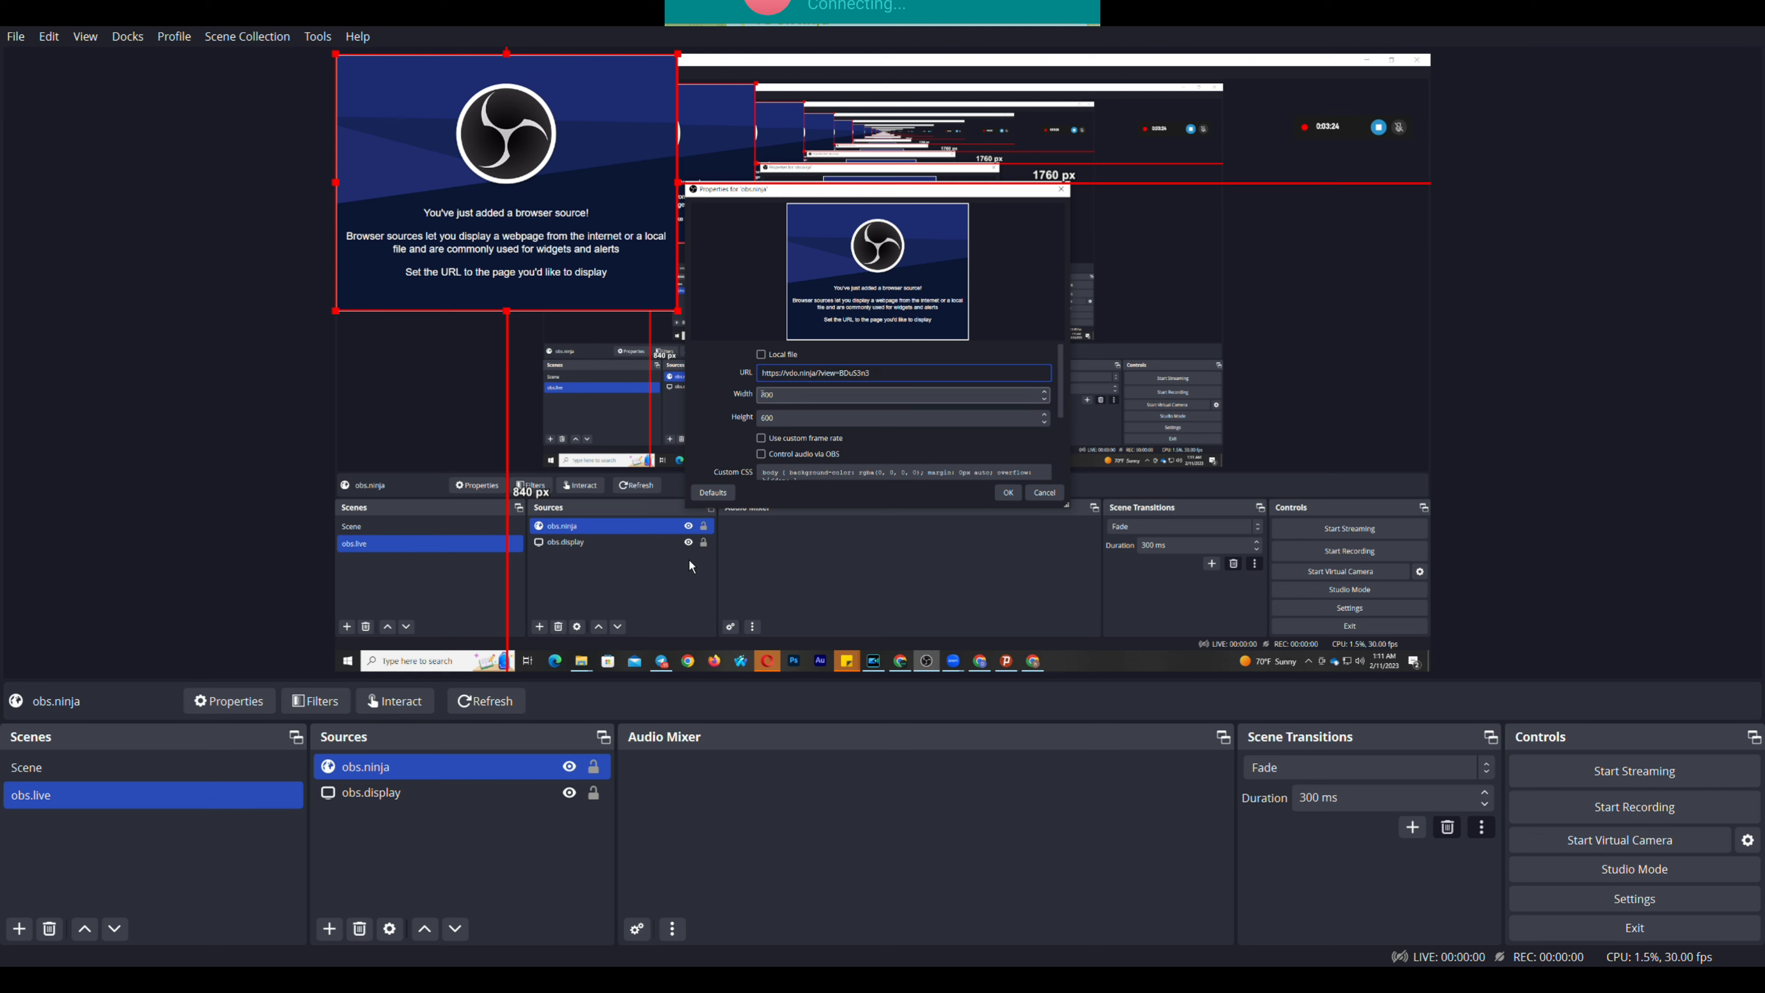
left_click_drag(693, 562, 725, 561)
type("192")
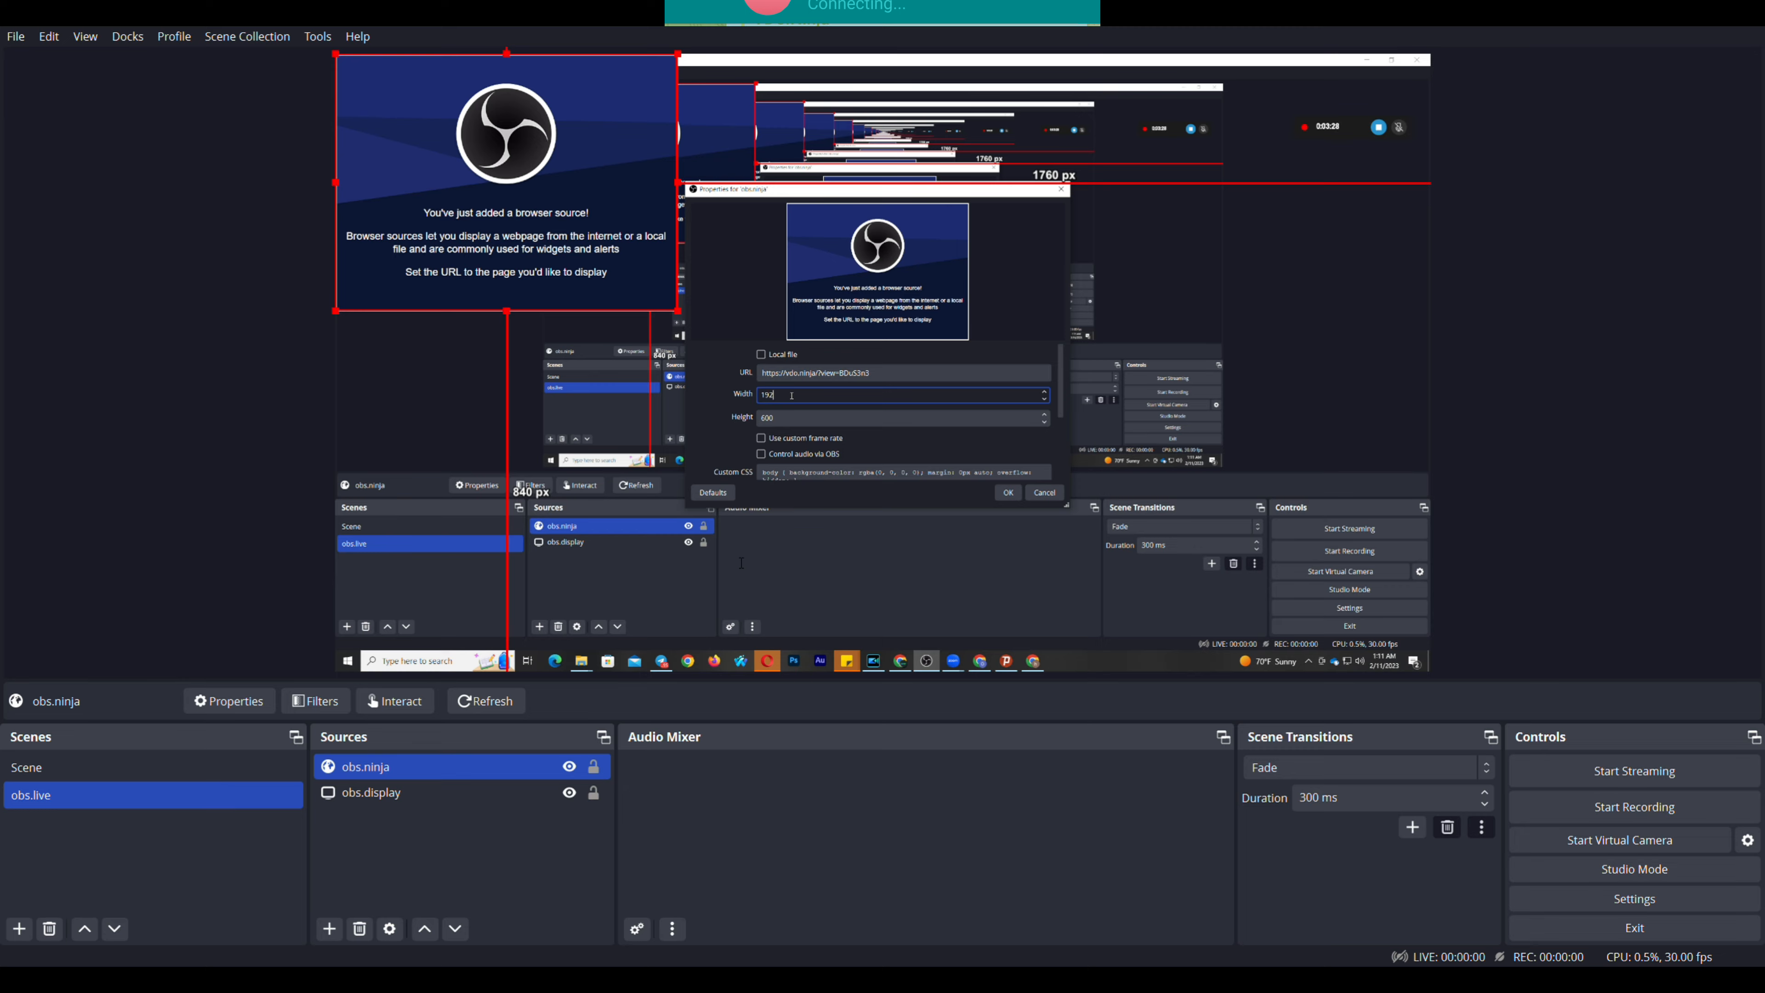
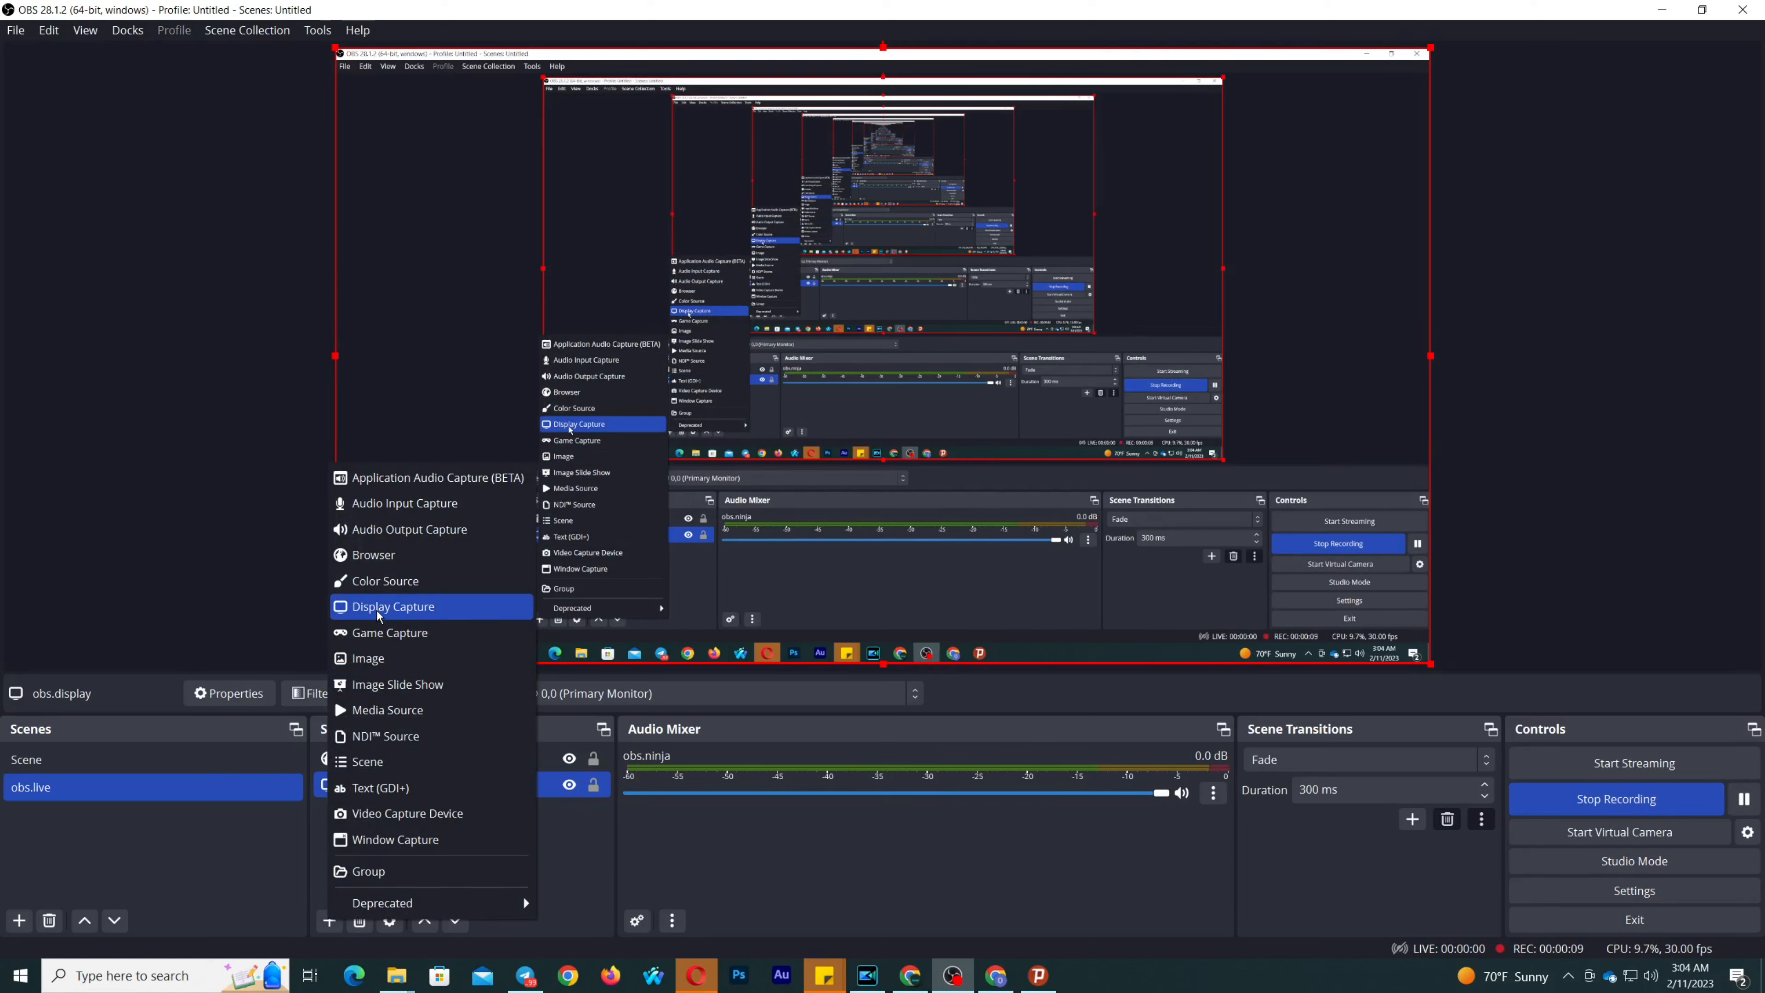
Create a new Display Capture source named obs.display2 in the obs.live scene
left_click(378, 607)
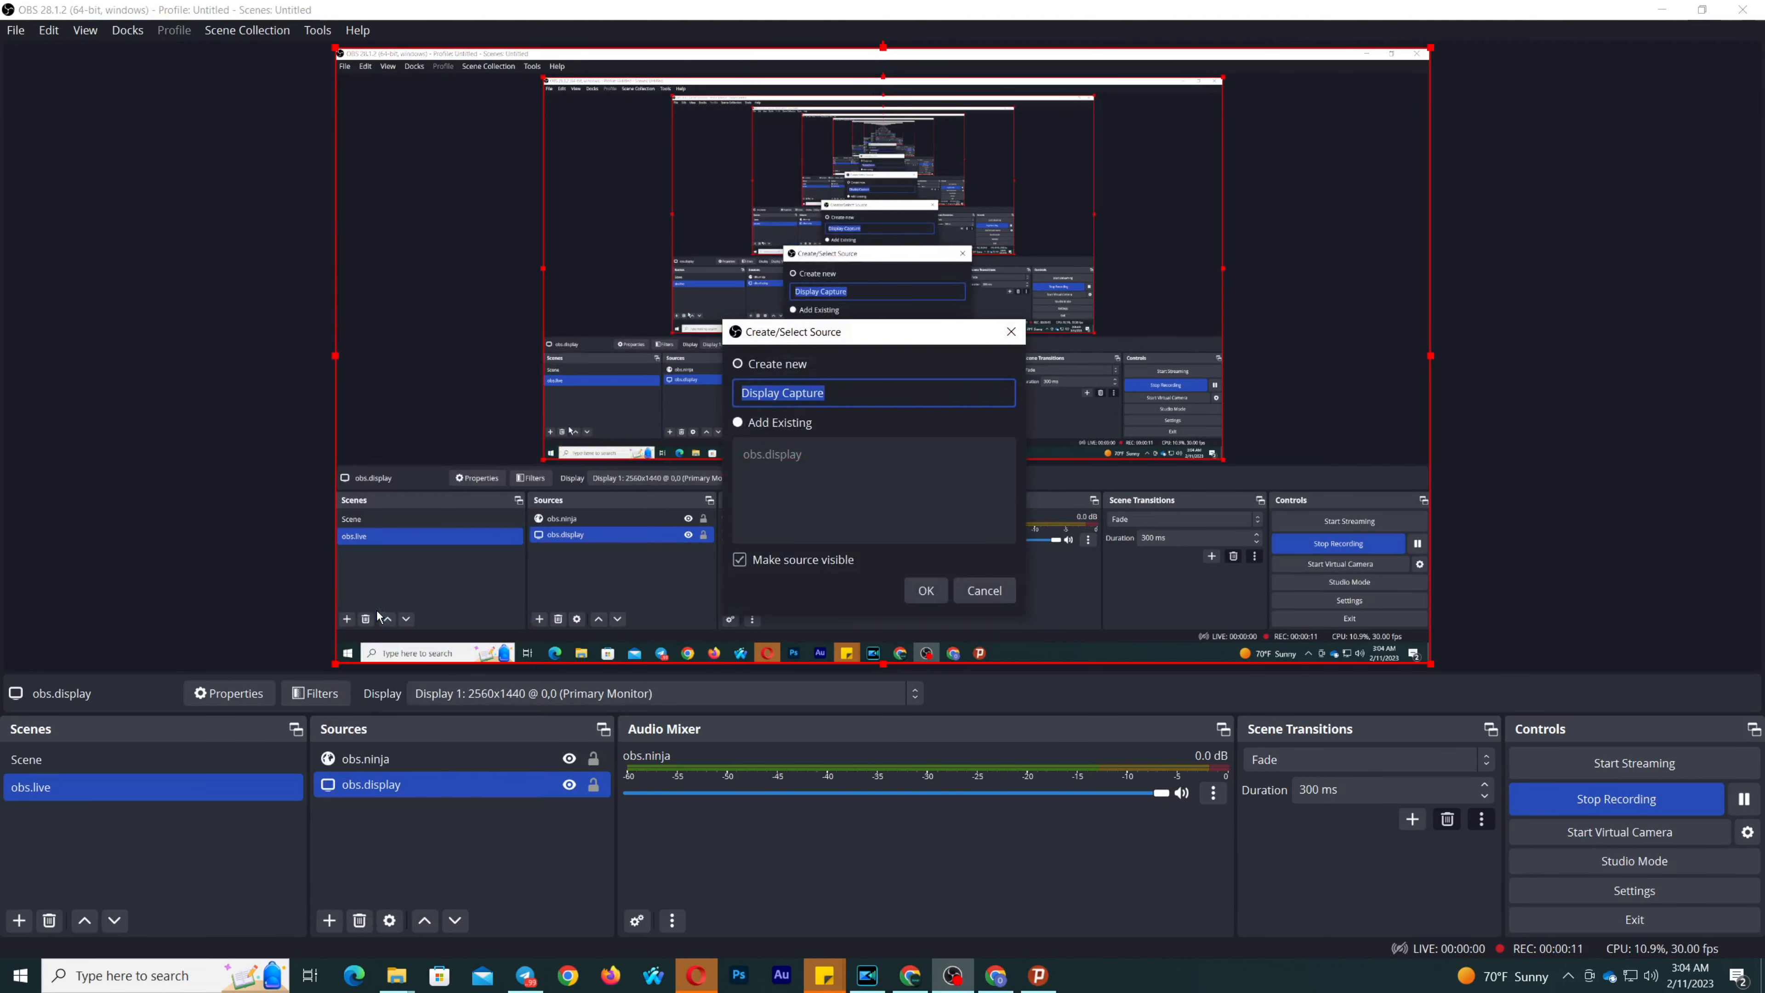
type("obs")
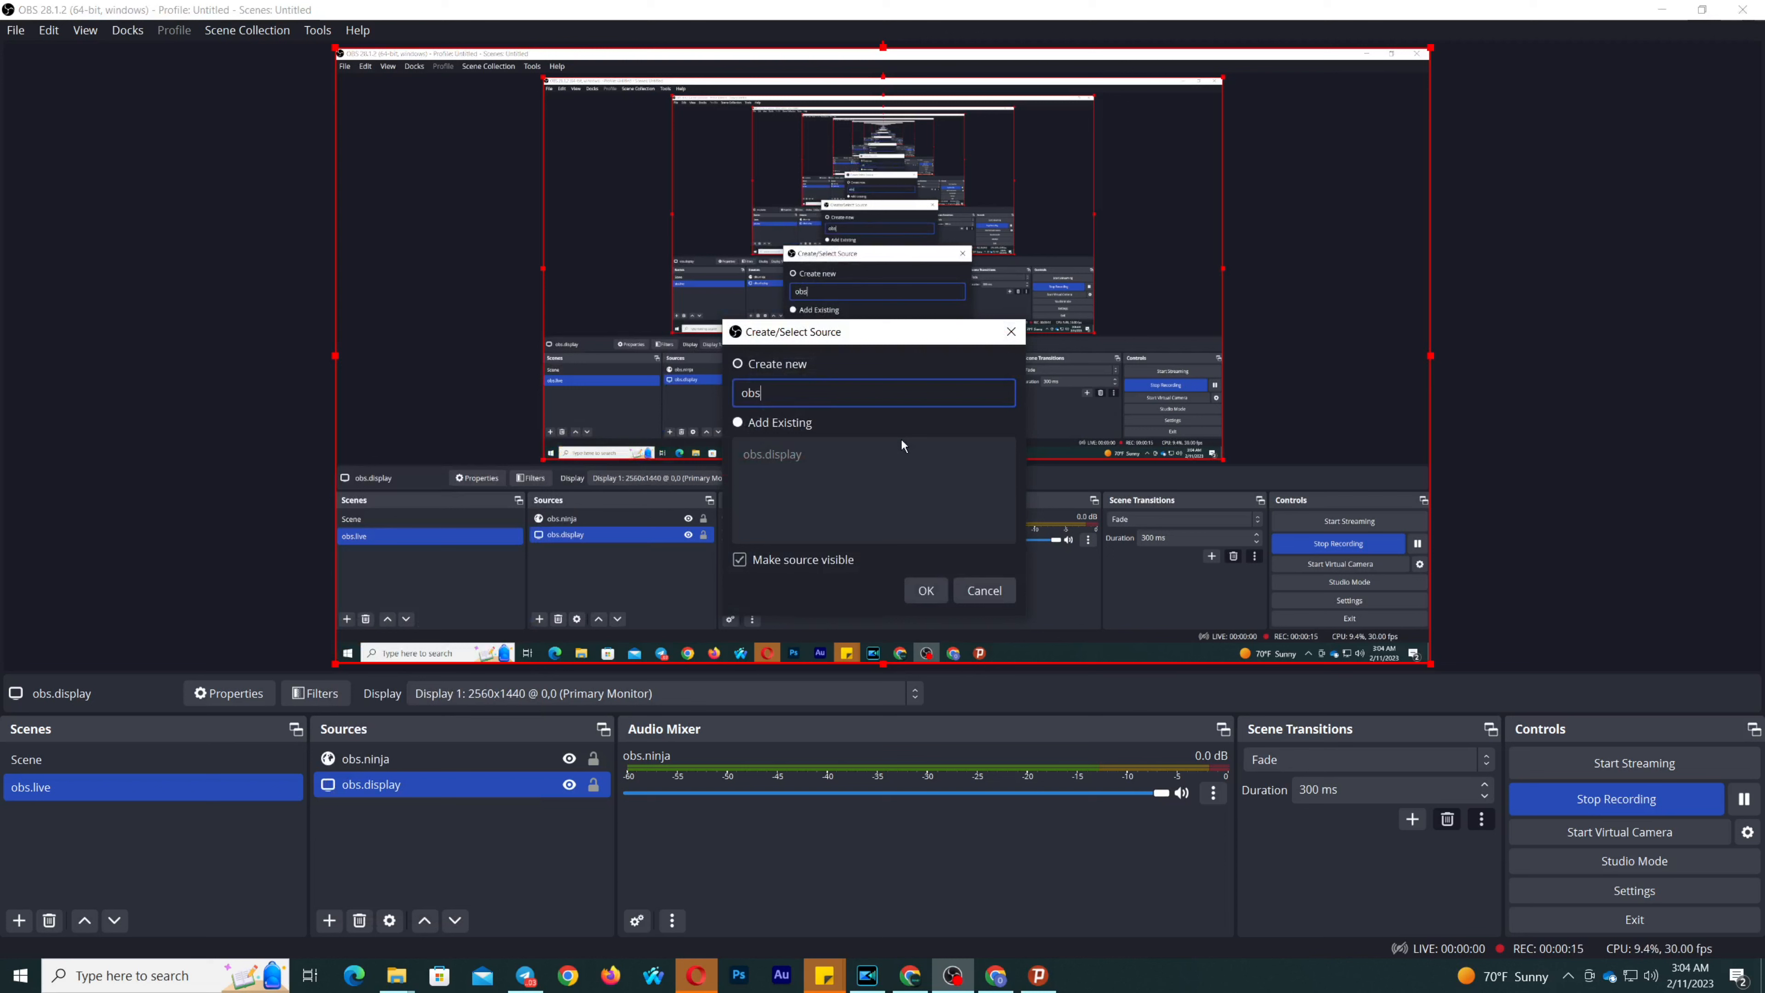
type(".d")
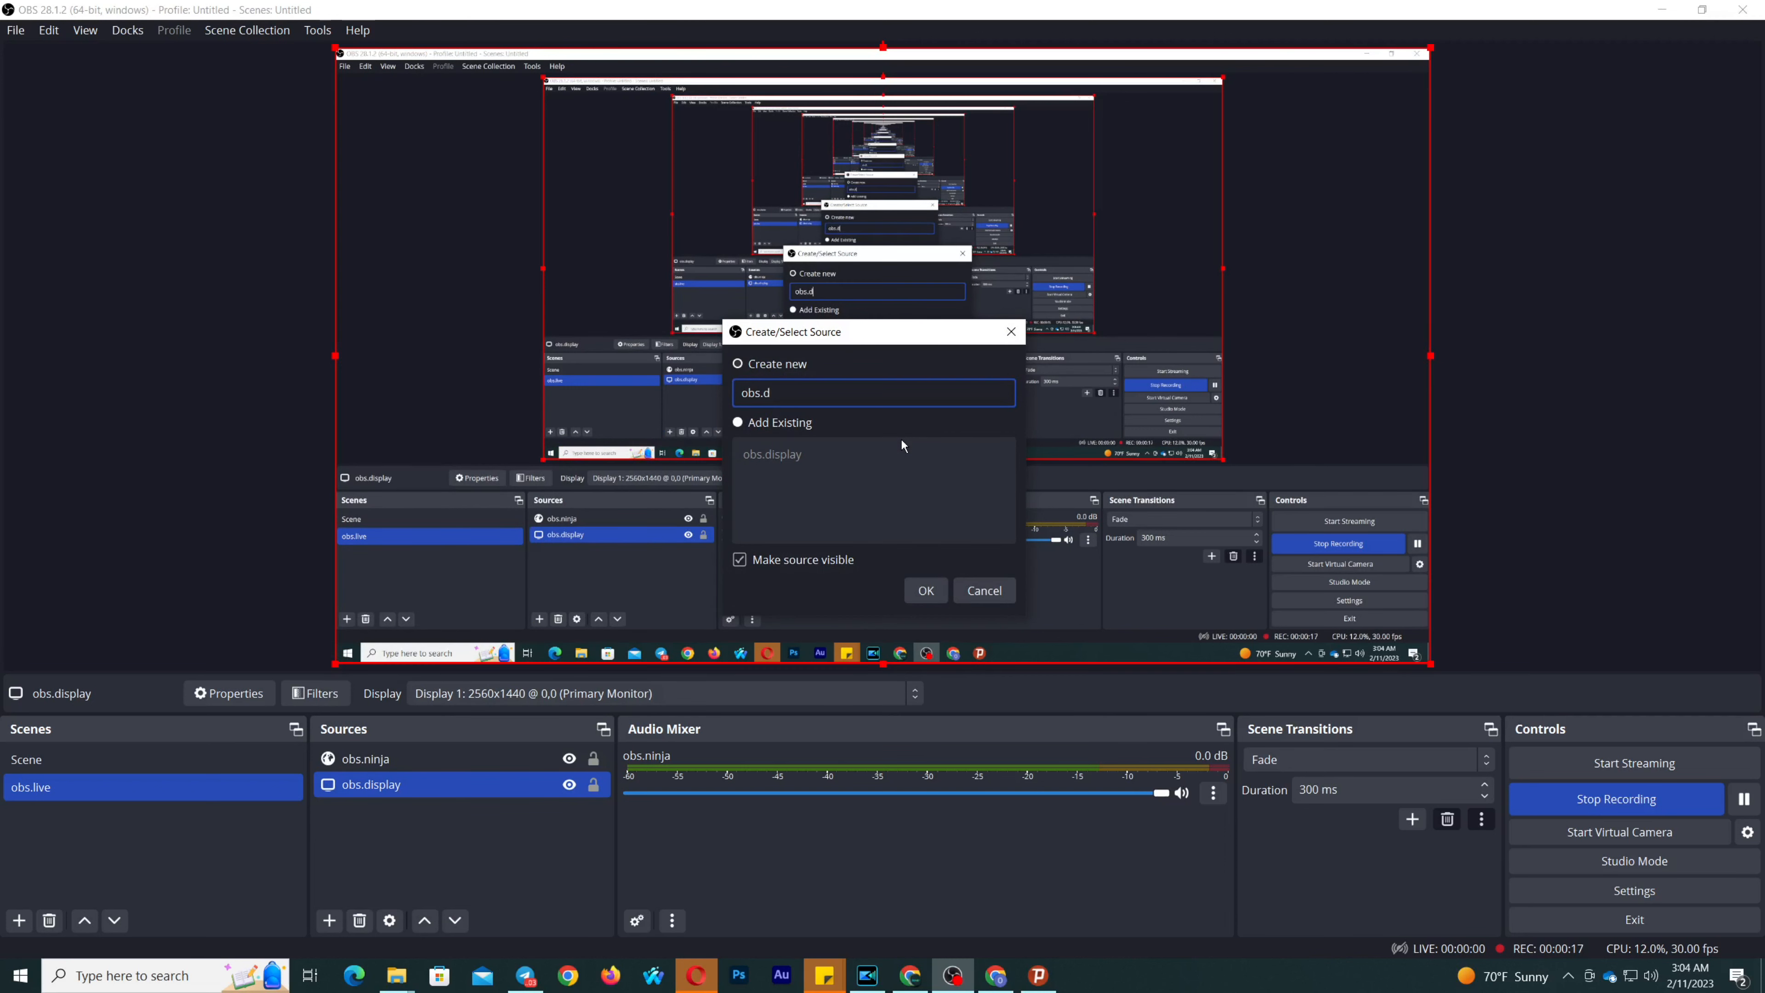
type("isplay2")
left_click(926, 590)
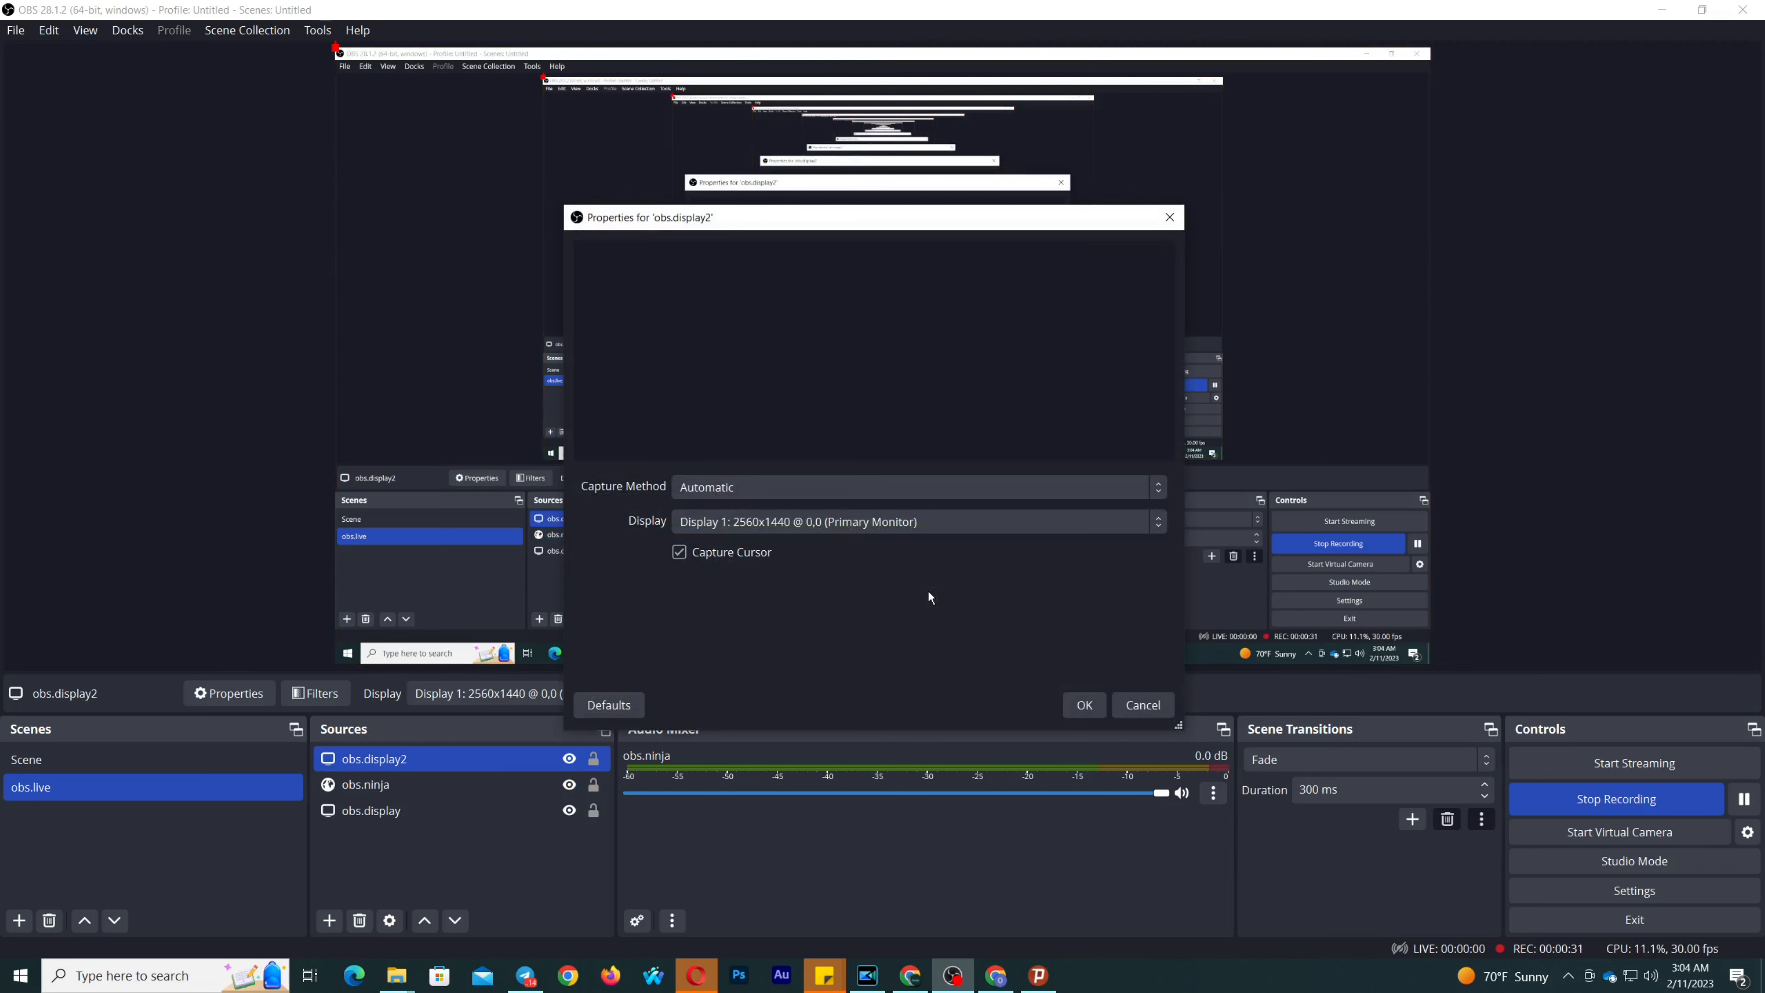
Set the obs.display2 capture method to Windows 10 (1903 and up) and accept the source properties
left_click(726, 490)
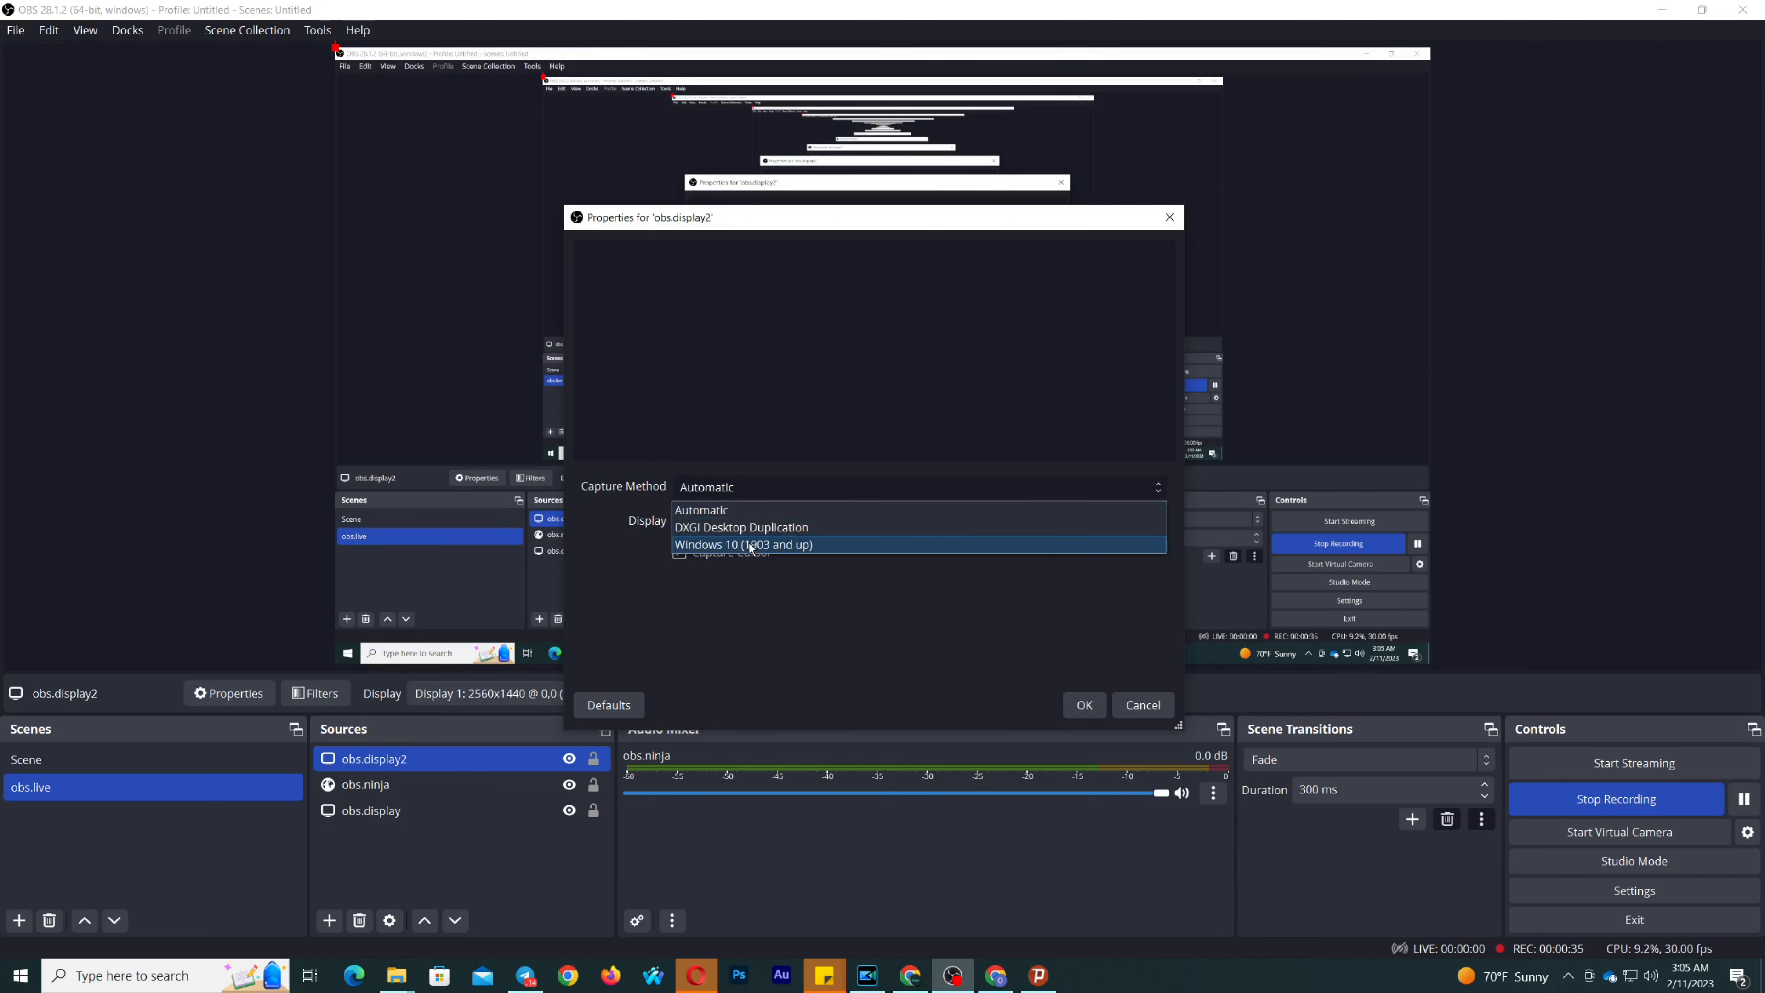
left_click(735, 545)
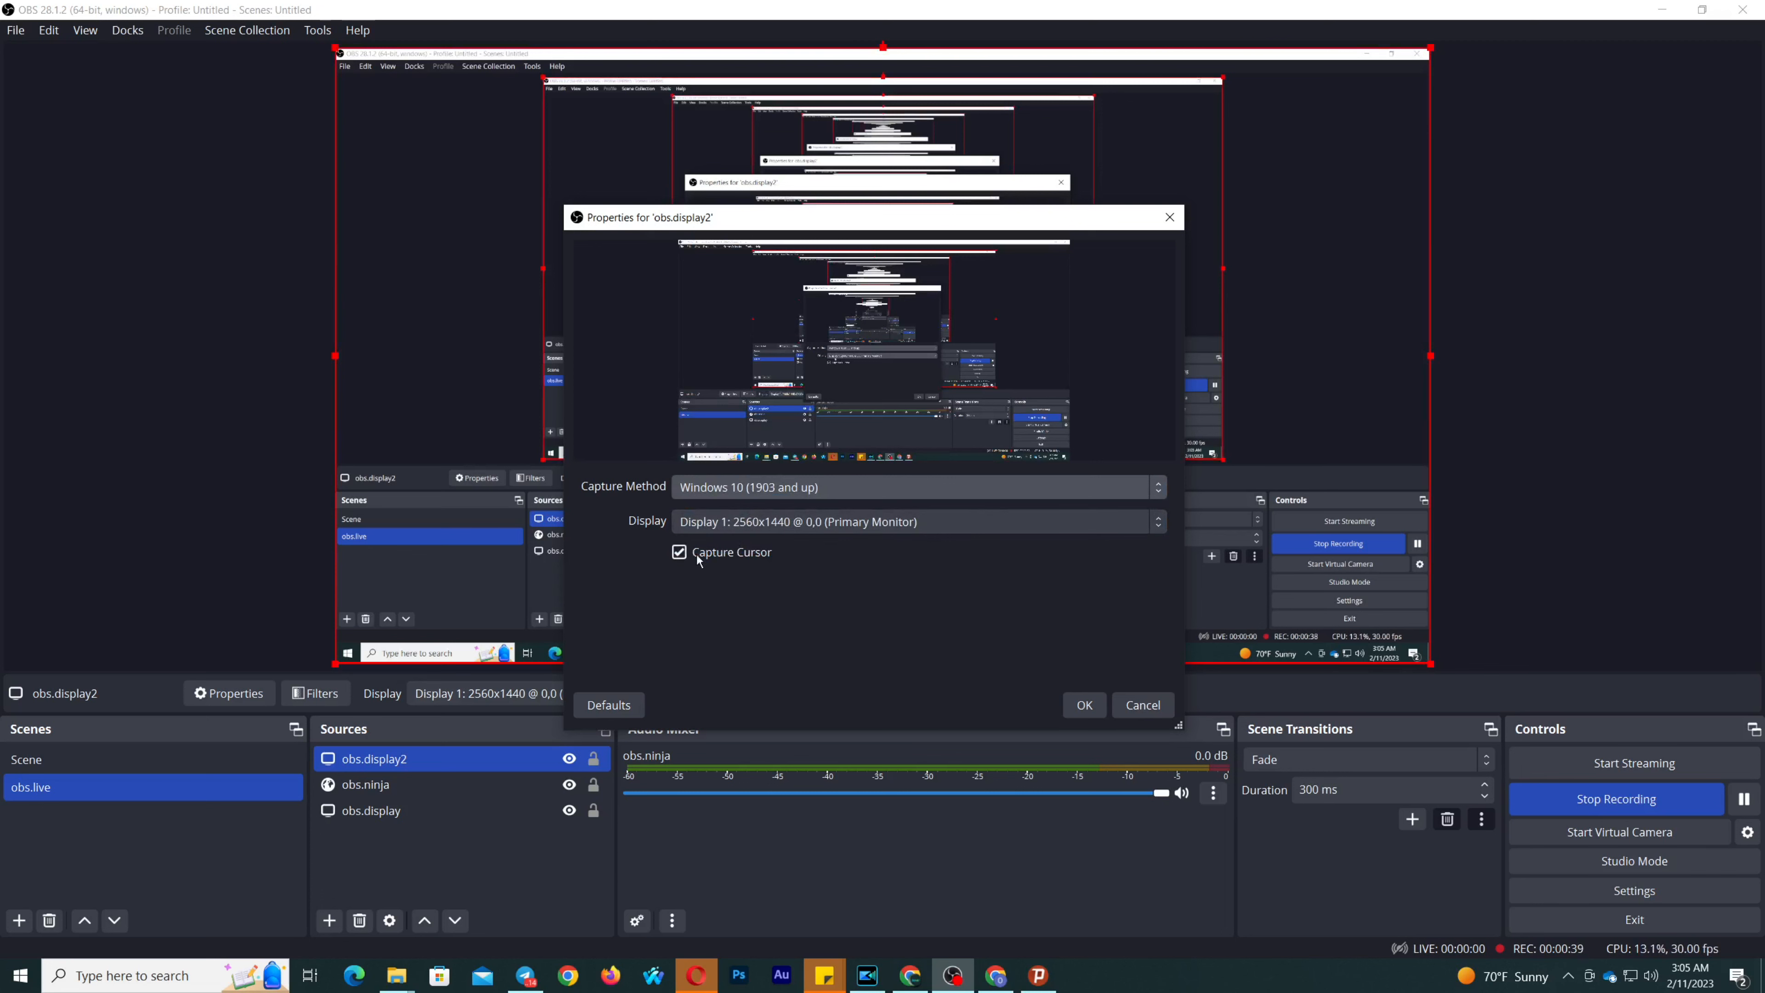
left_click(1085, 705)
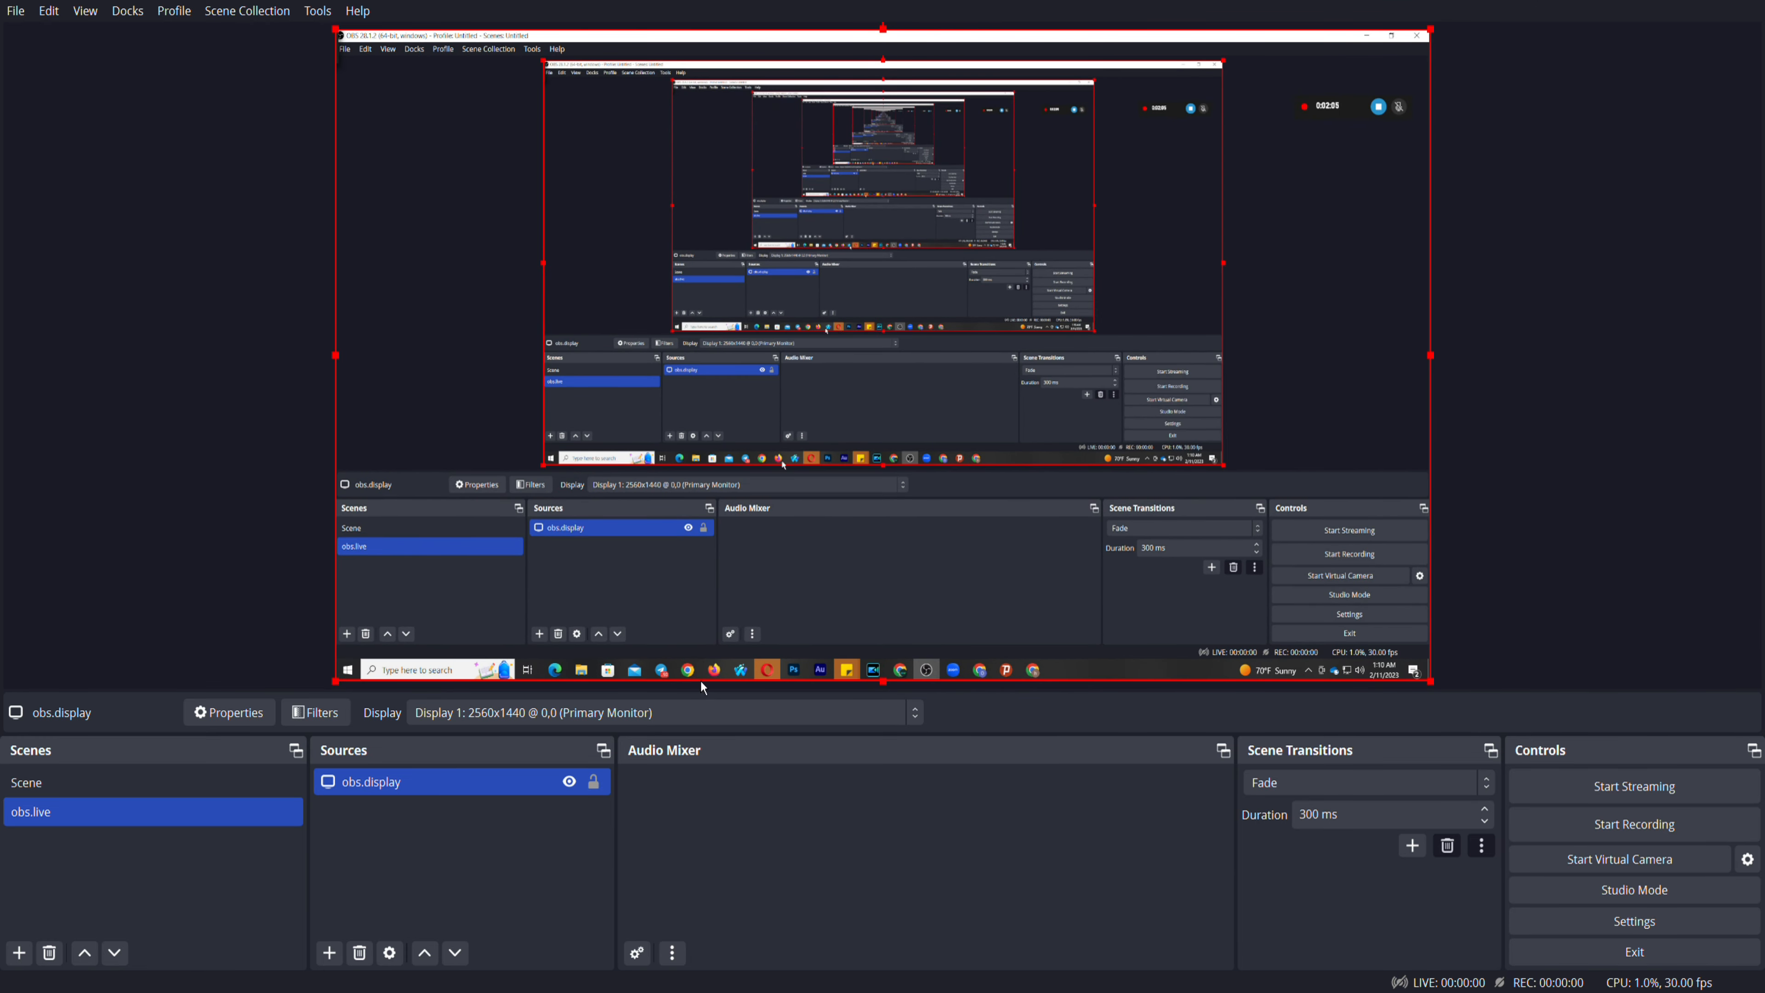
Start removing the obs.display source and decline the removal
left_click_drag(837, 570, 924, 549)
left_click(373, 962)
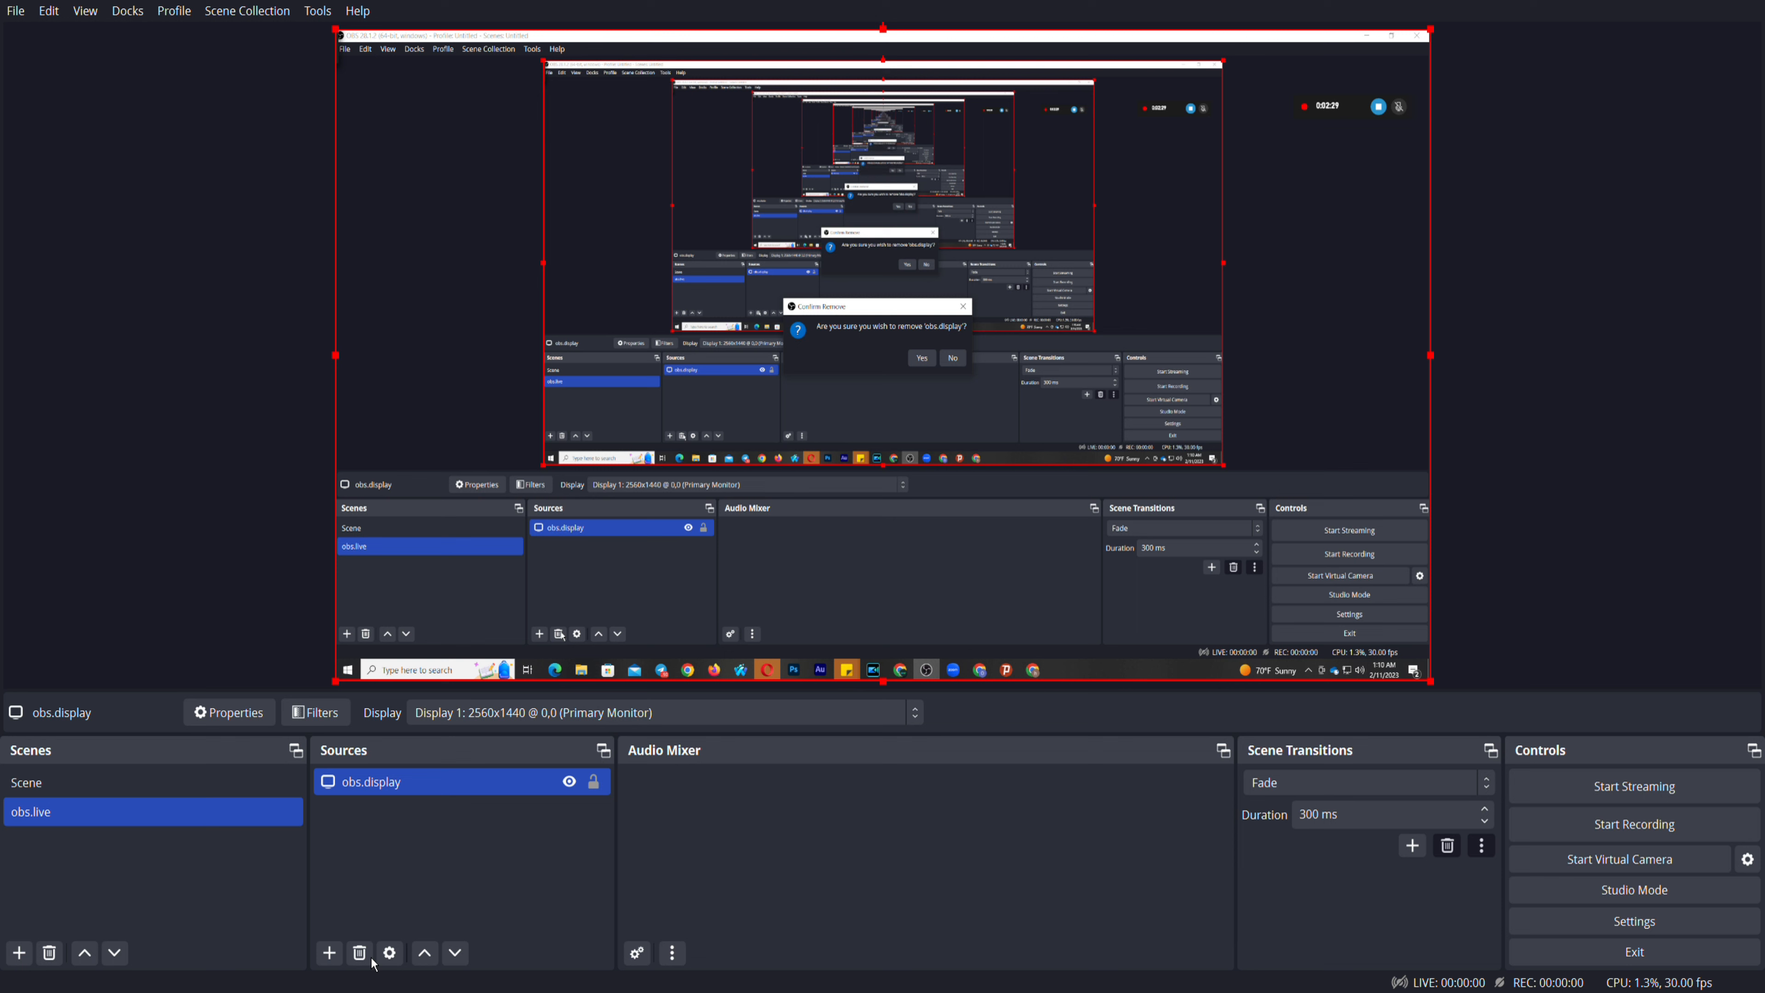
left_click(1012, 521)
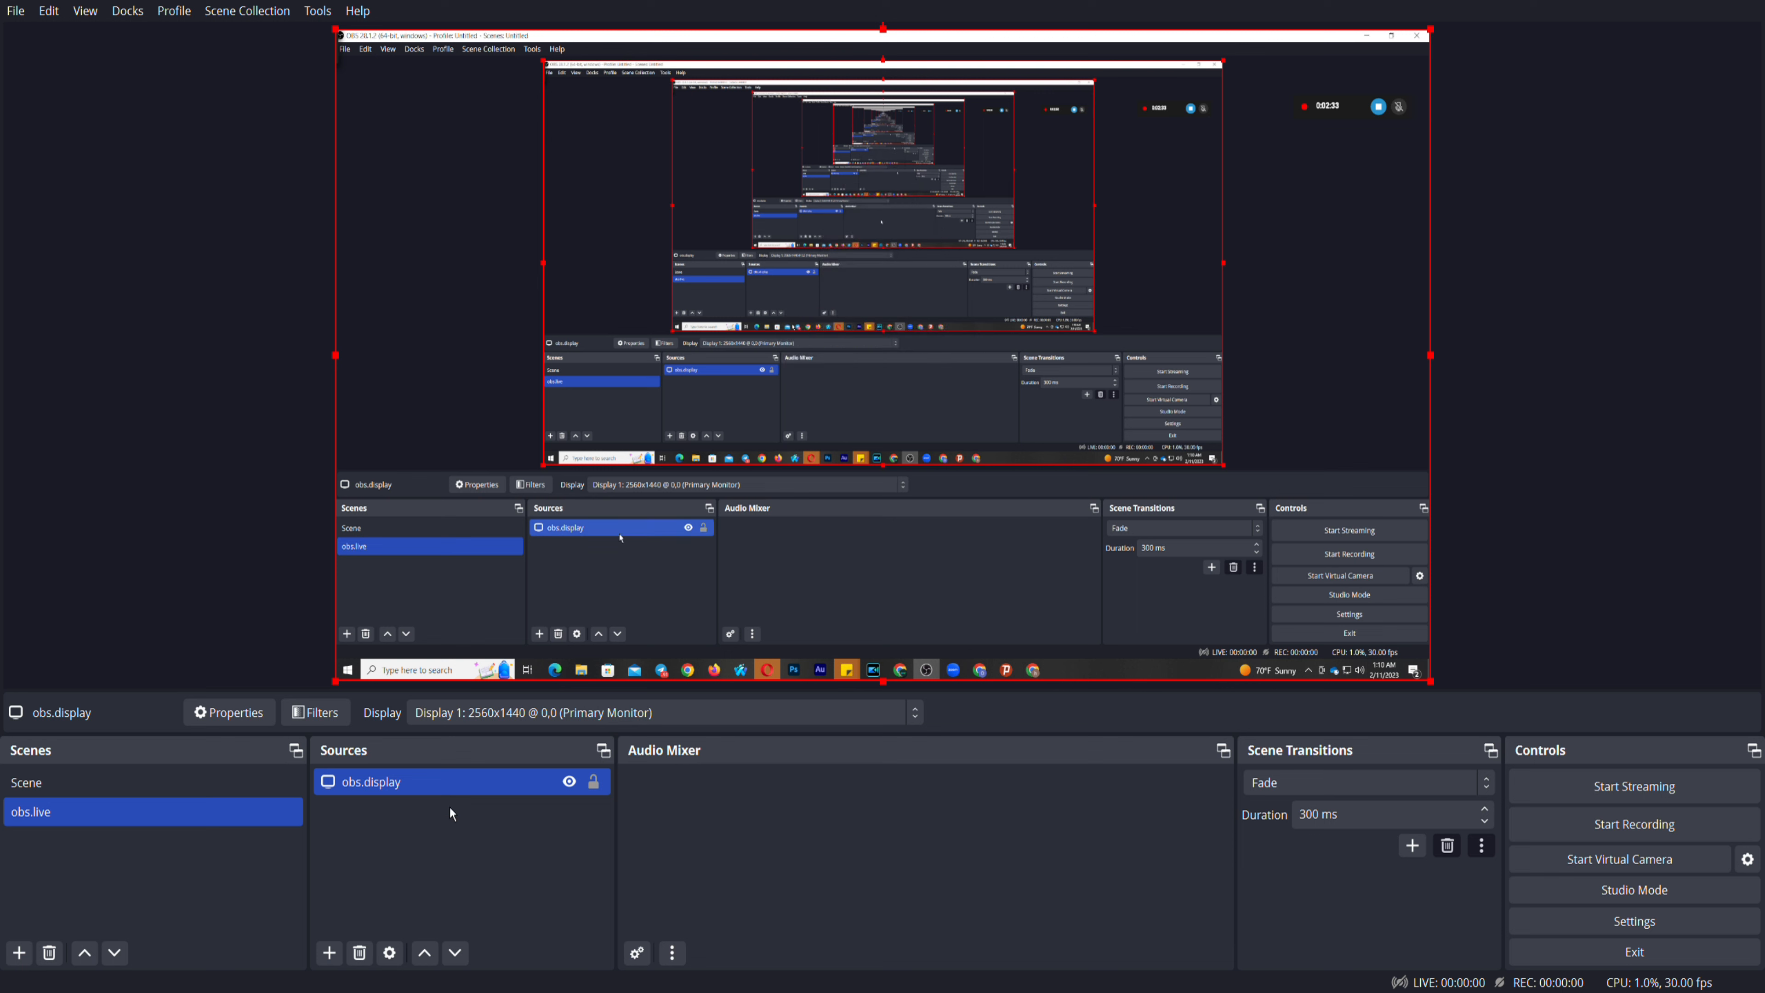
Create a Browser source named obs.ninja in the obs.live scene and switch to Telegram for the camera link
left_click(330, 954)
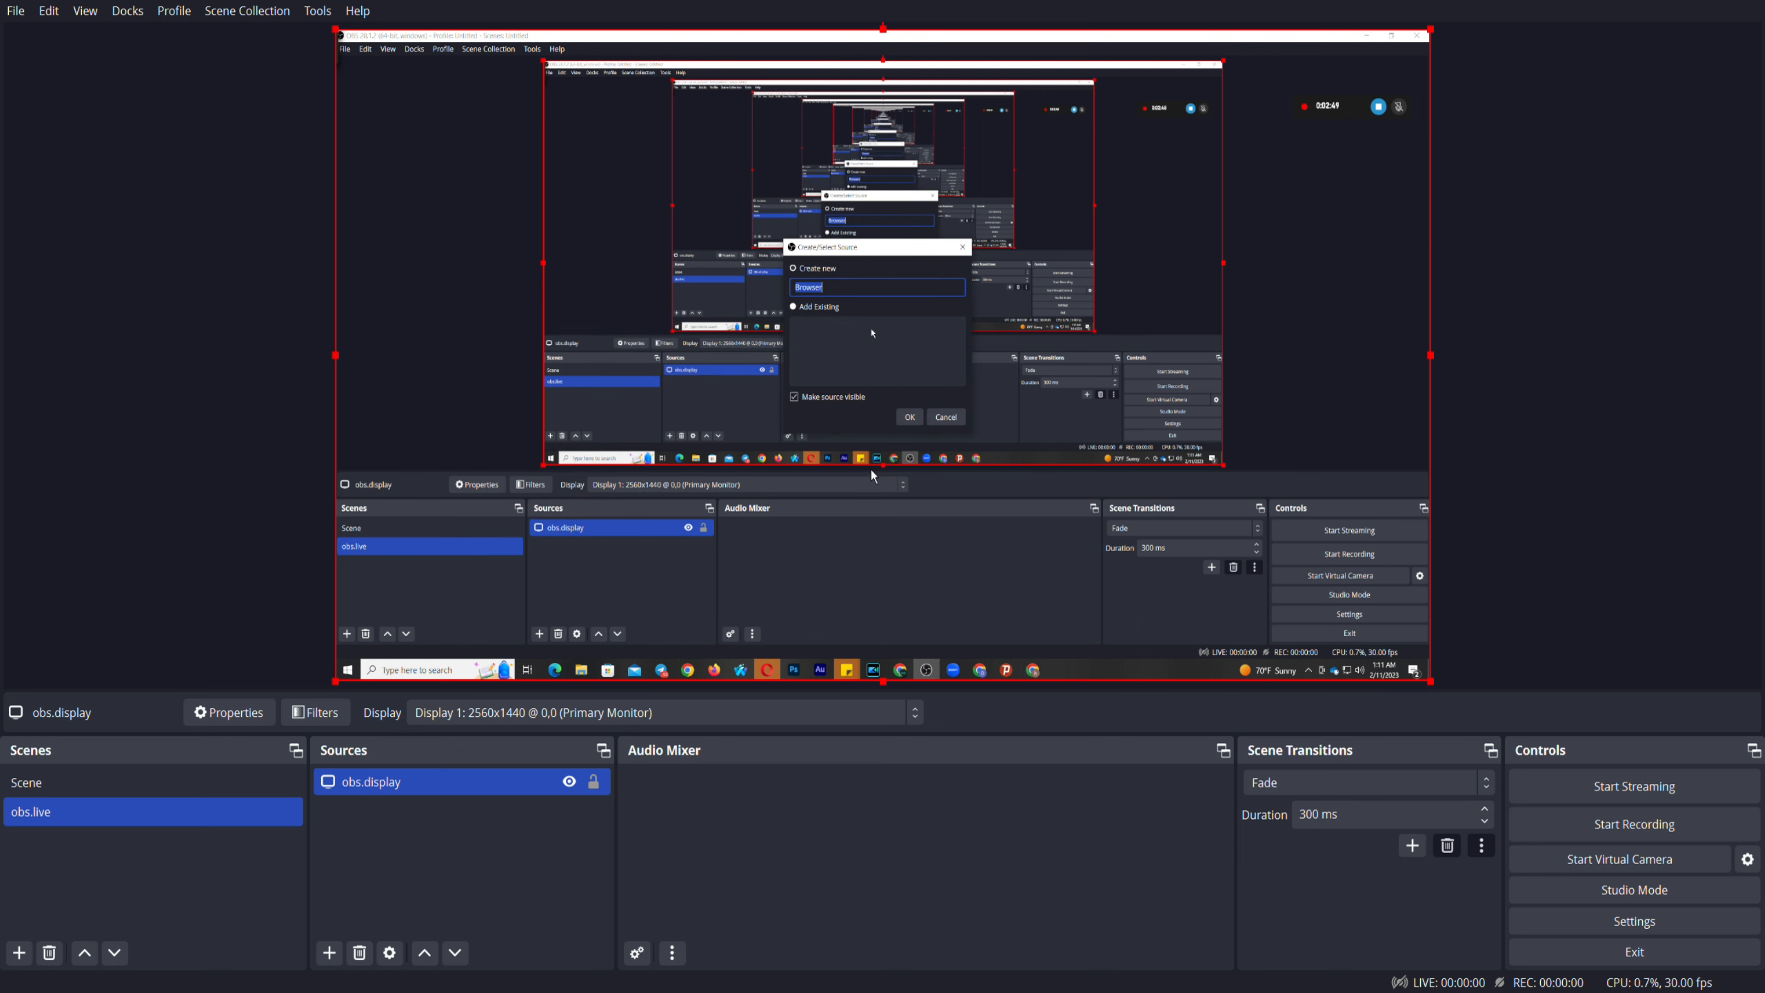
type("obs.ninja")
left_click(939, 611)
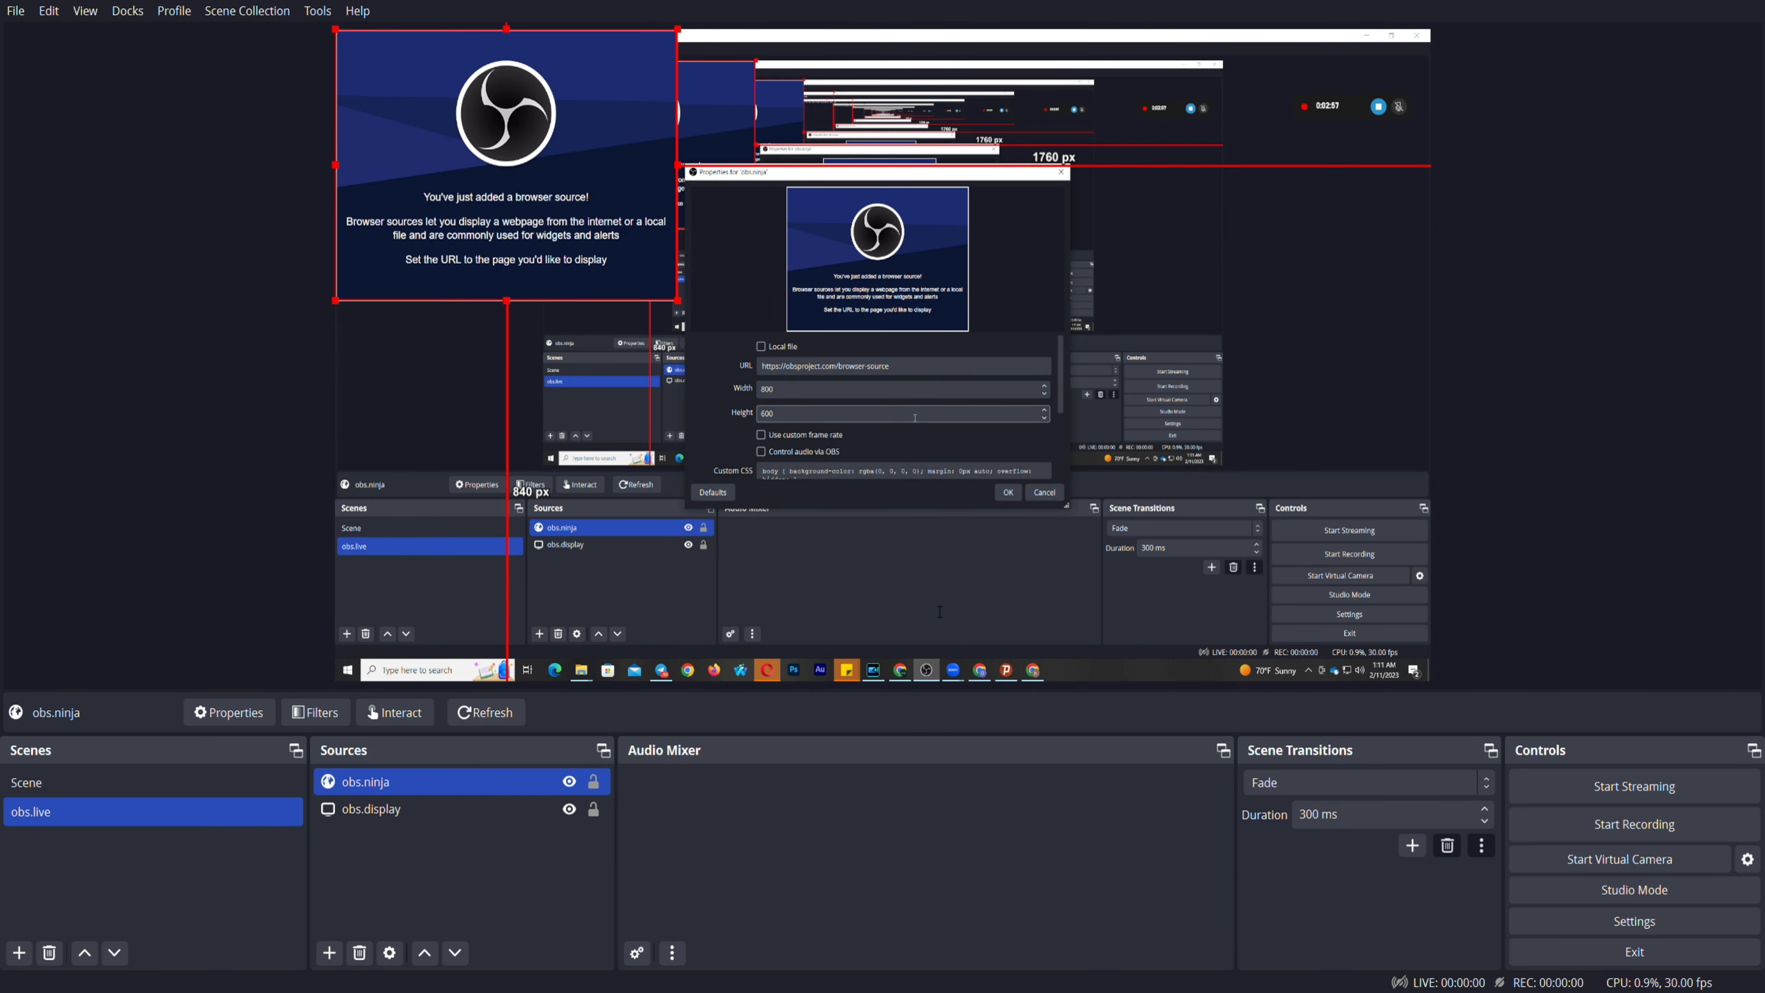
left_click(892, 367)
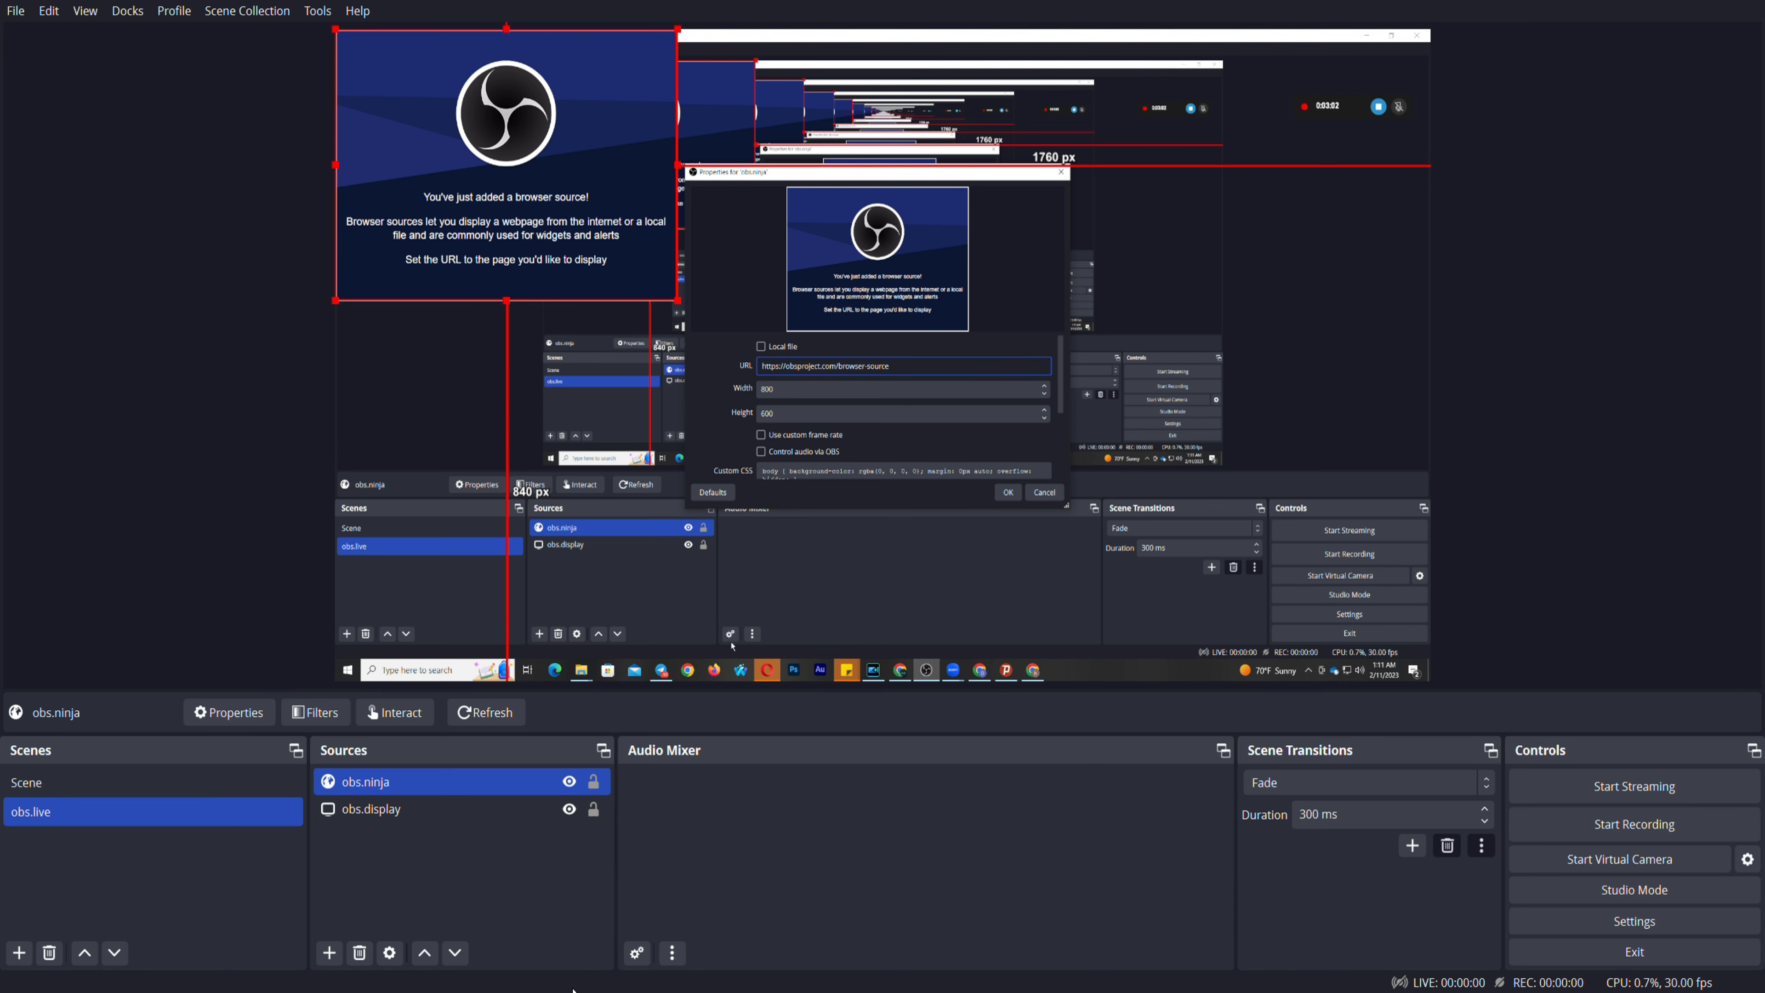
left_click(661, 670)
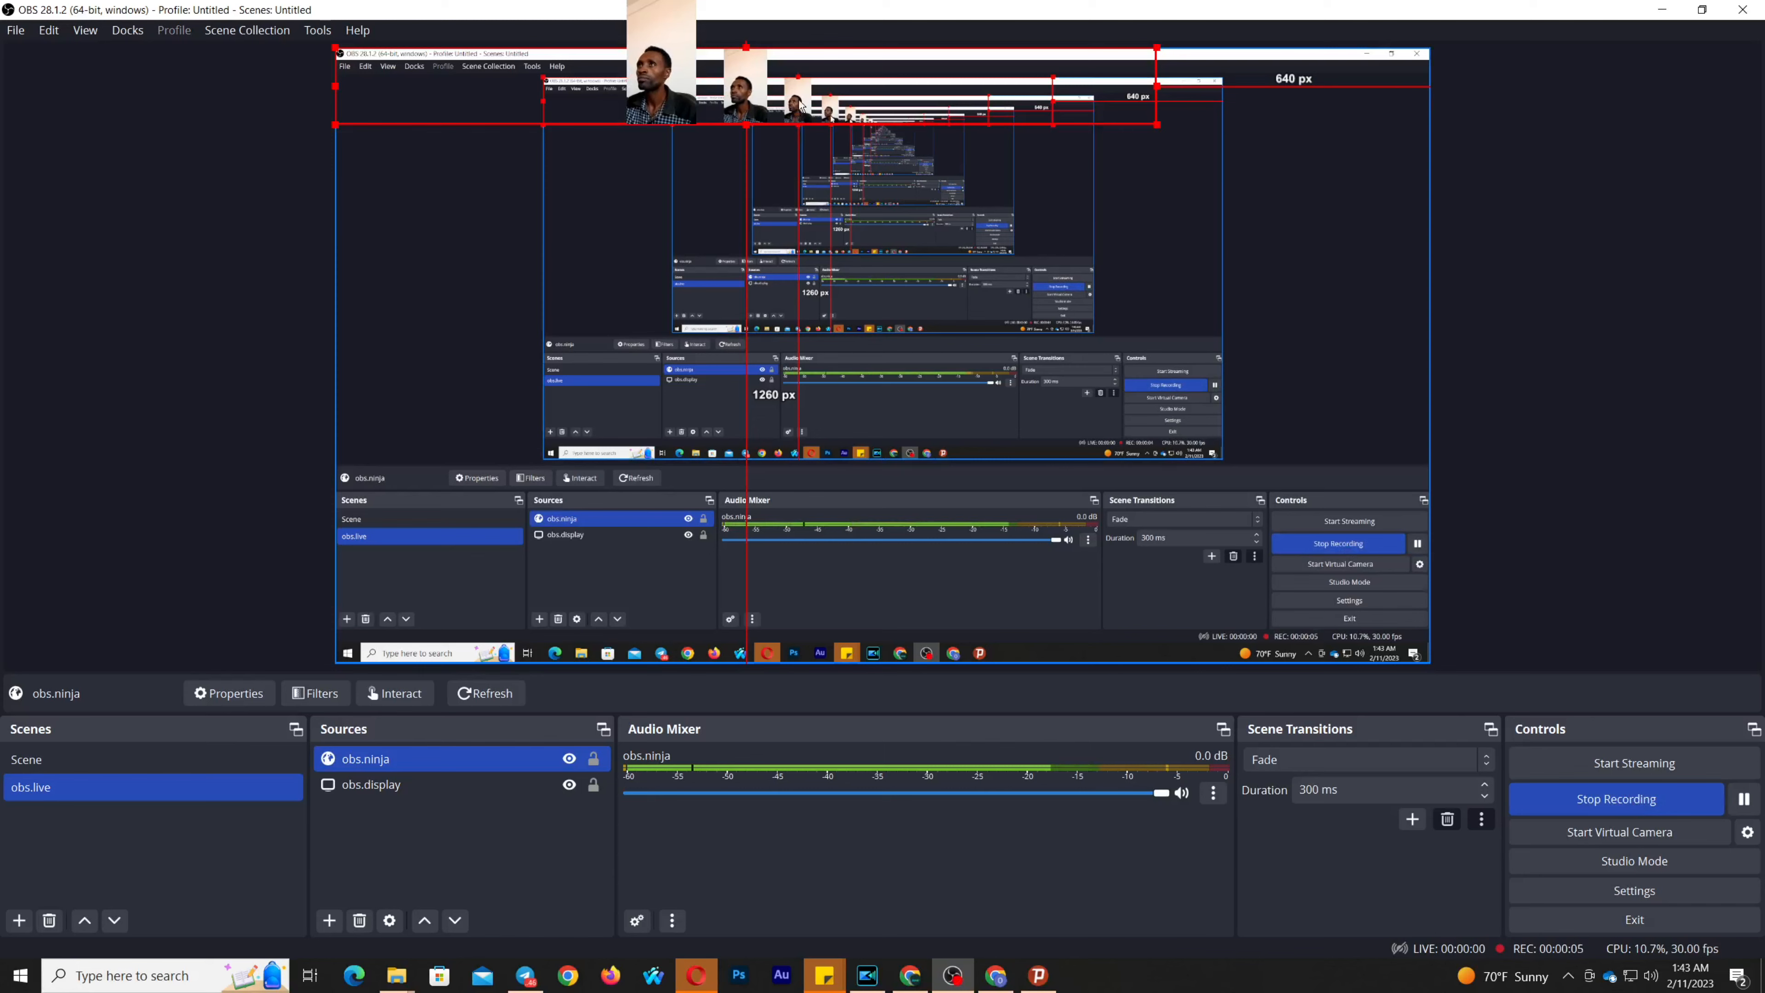
Move the obs.ninja camera to the canvas's lower right and shrink it, about 1307 px from the left edge and 170 px from the bottom
mouse_move(800, 105)
left_mouse_down()
mouse_move(840, 156)
mouse_move(865, 545)
mouse_move(1616, 596)
left_mouse_up()
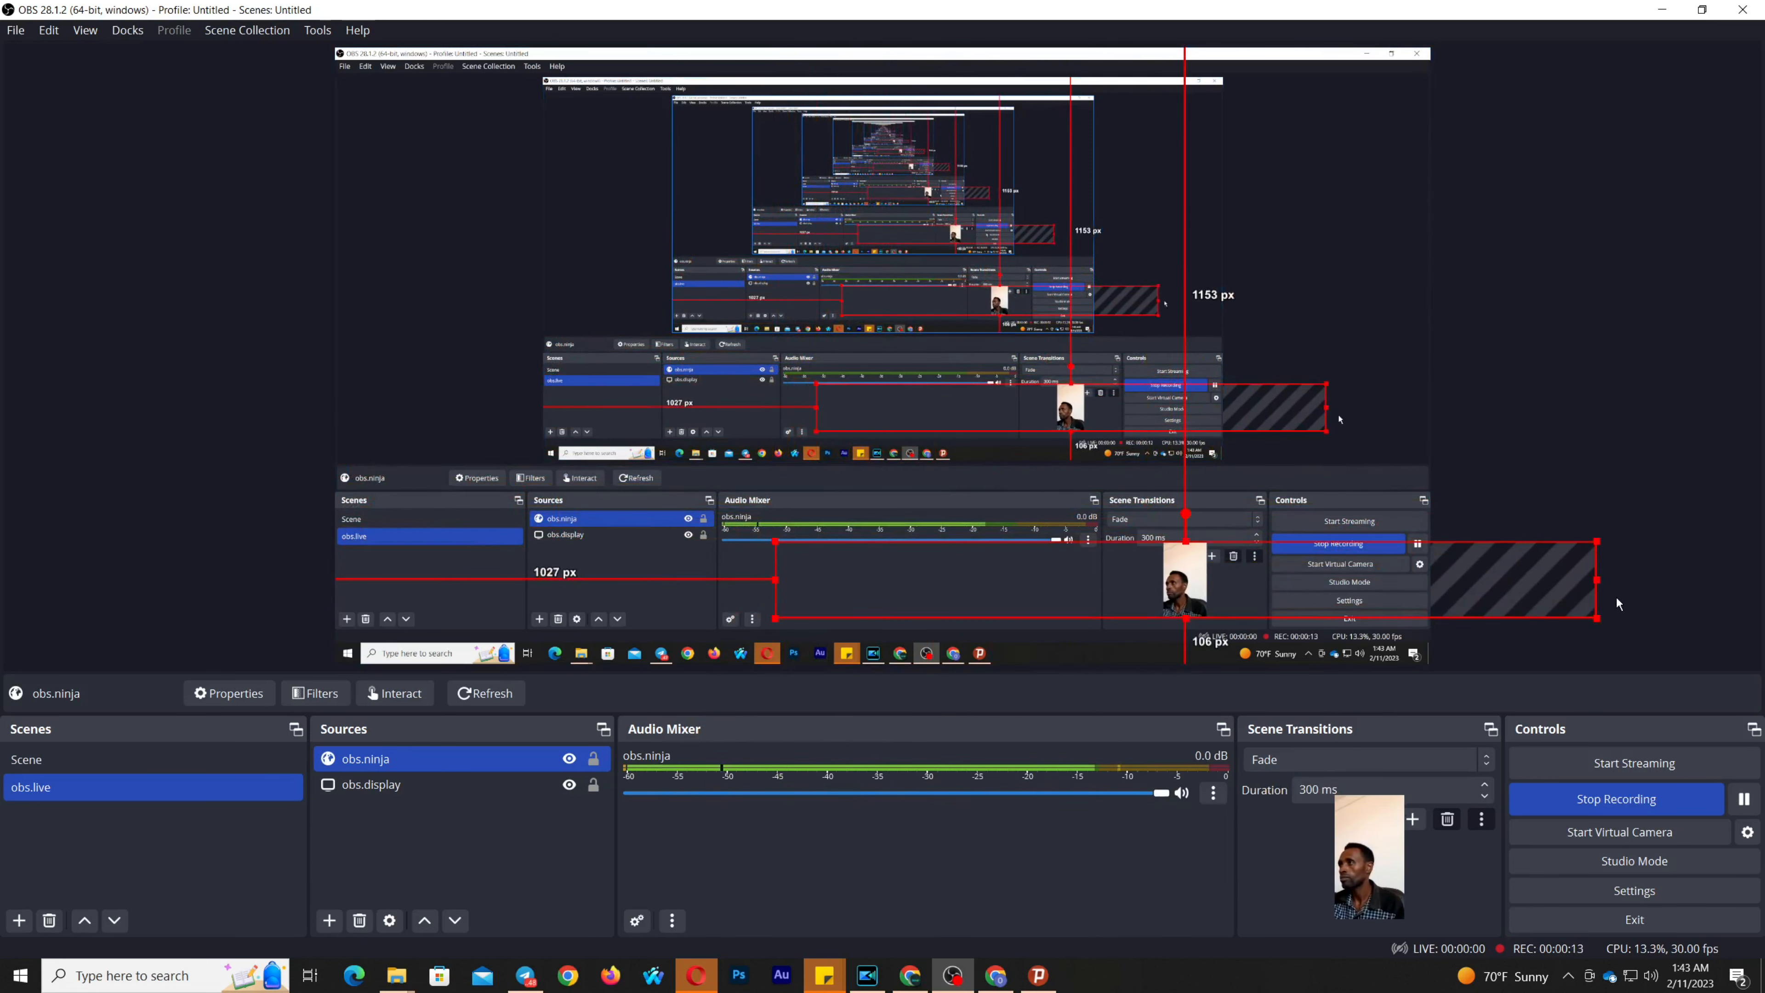
left_click_drag(1598, 580, 1431, 602)
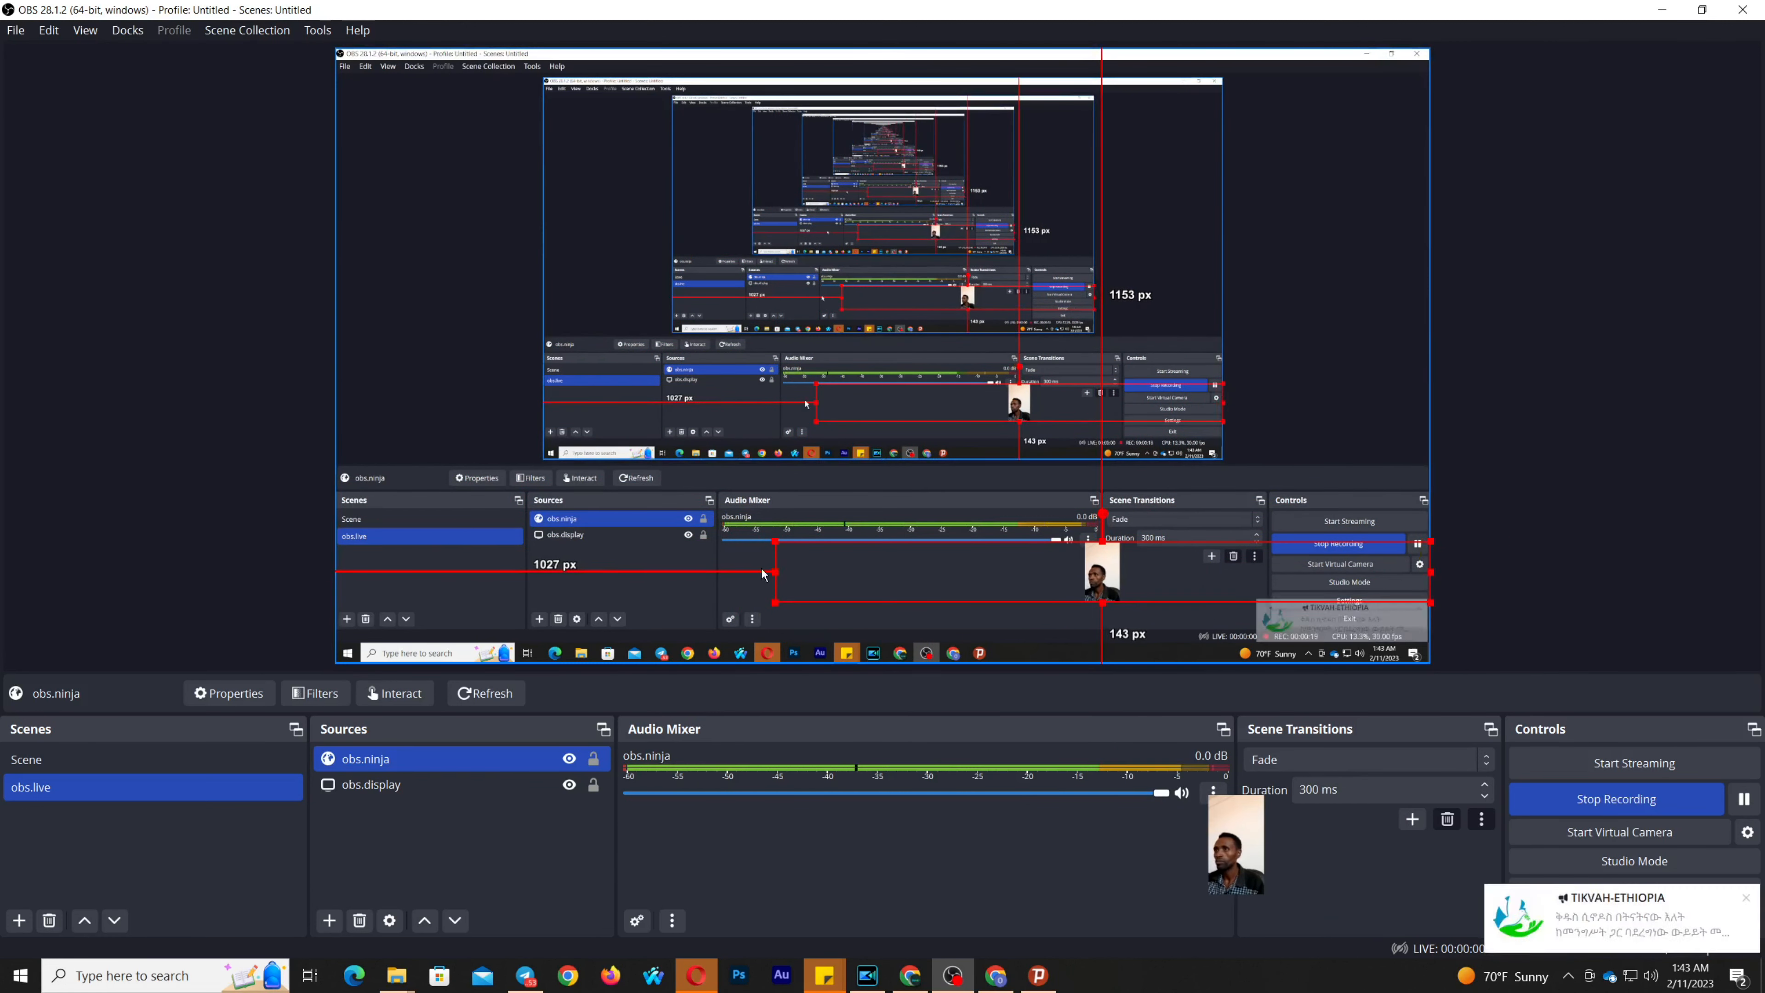
left_click_drag(775, 571, 896, 595)
left_click_drag(1161, 591, 1005, 616)
left_click_drag(1693, 575, 1430, 600)
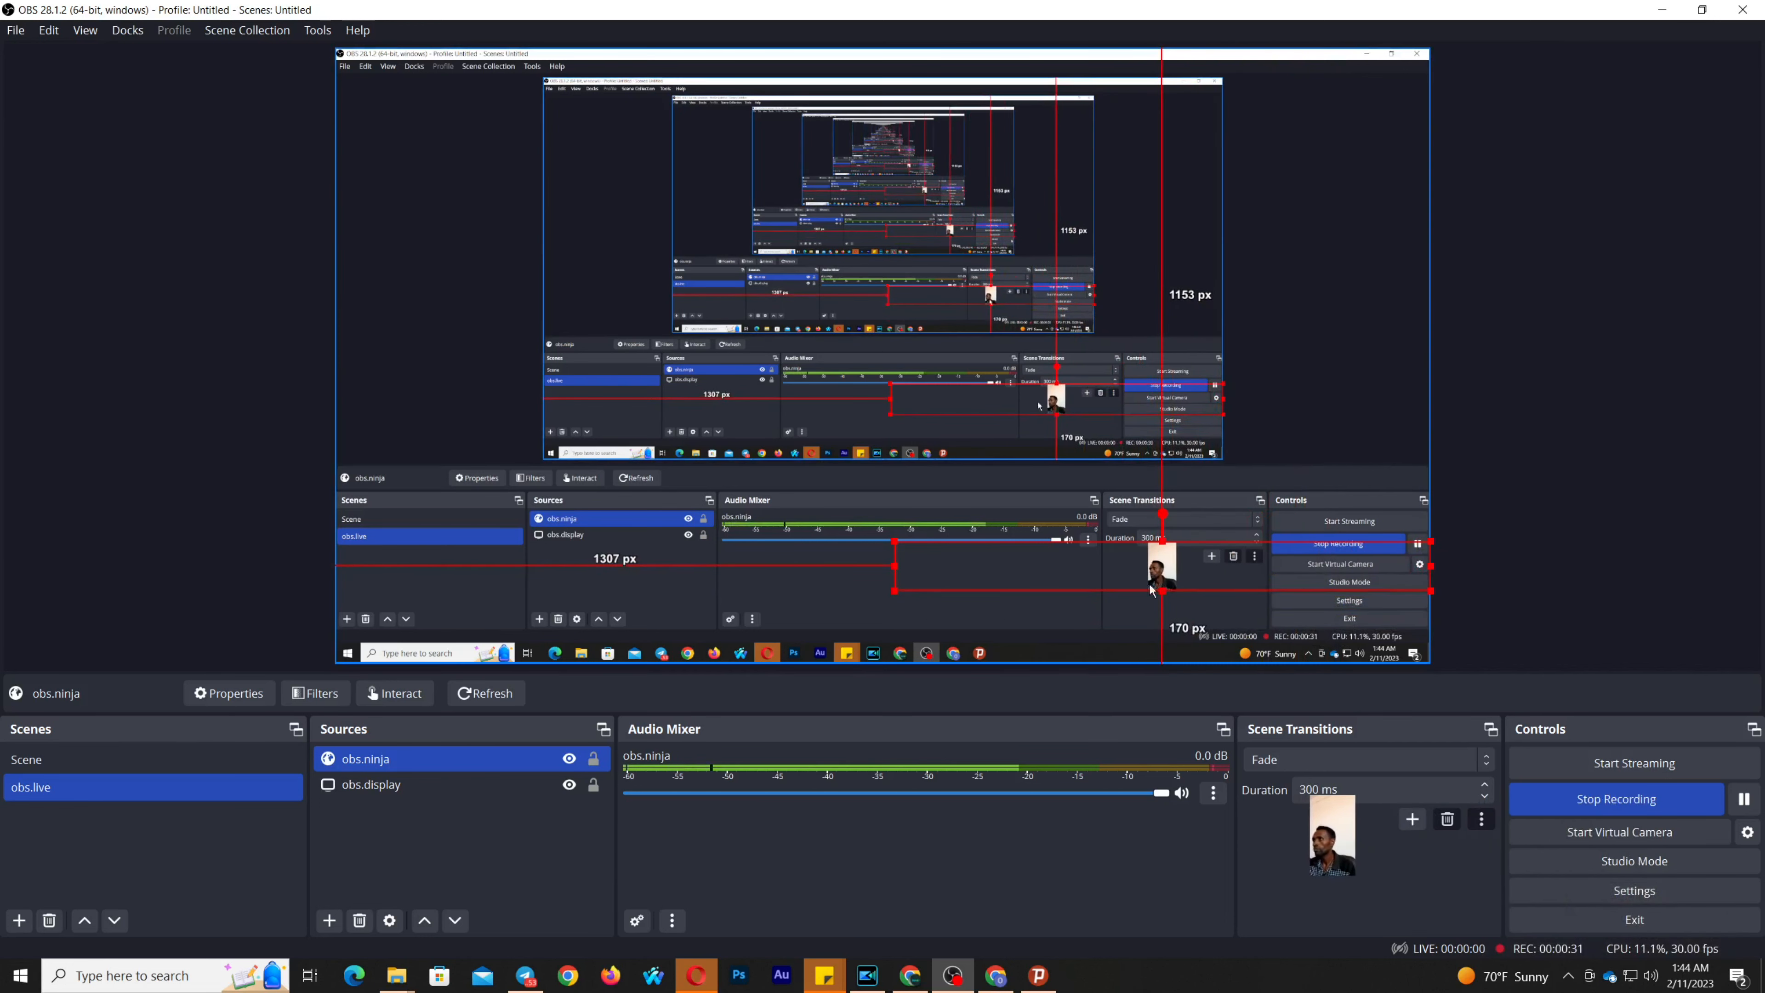
Set the obs.ninja browser source's height to 1080 in its properties and accept the change
left_click(1040, 329)
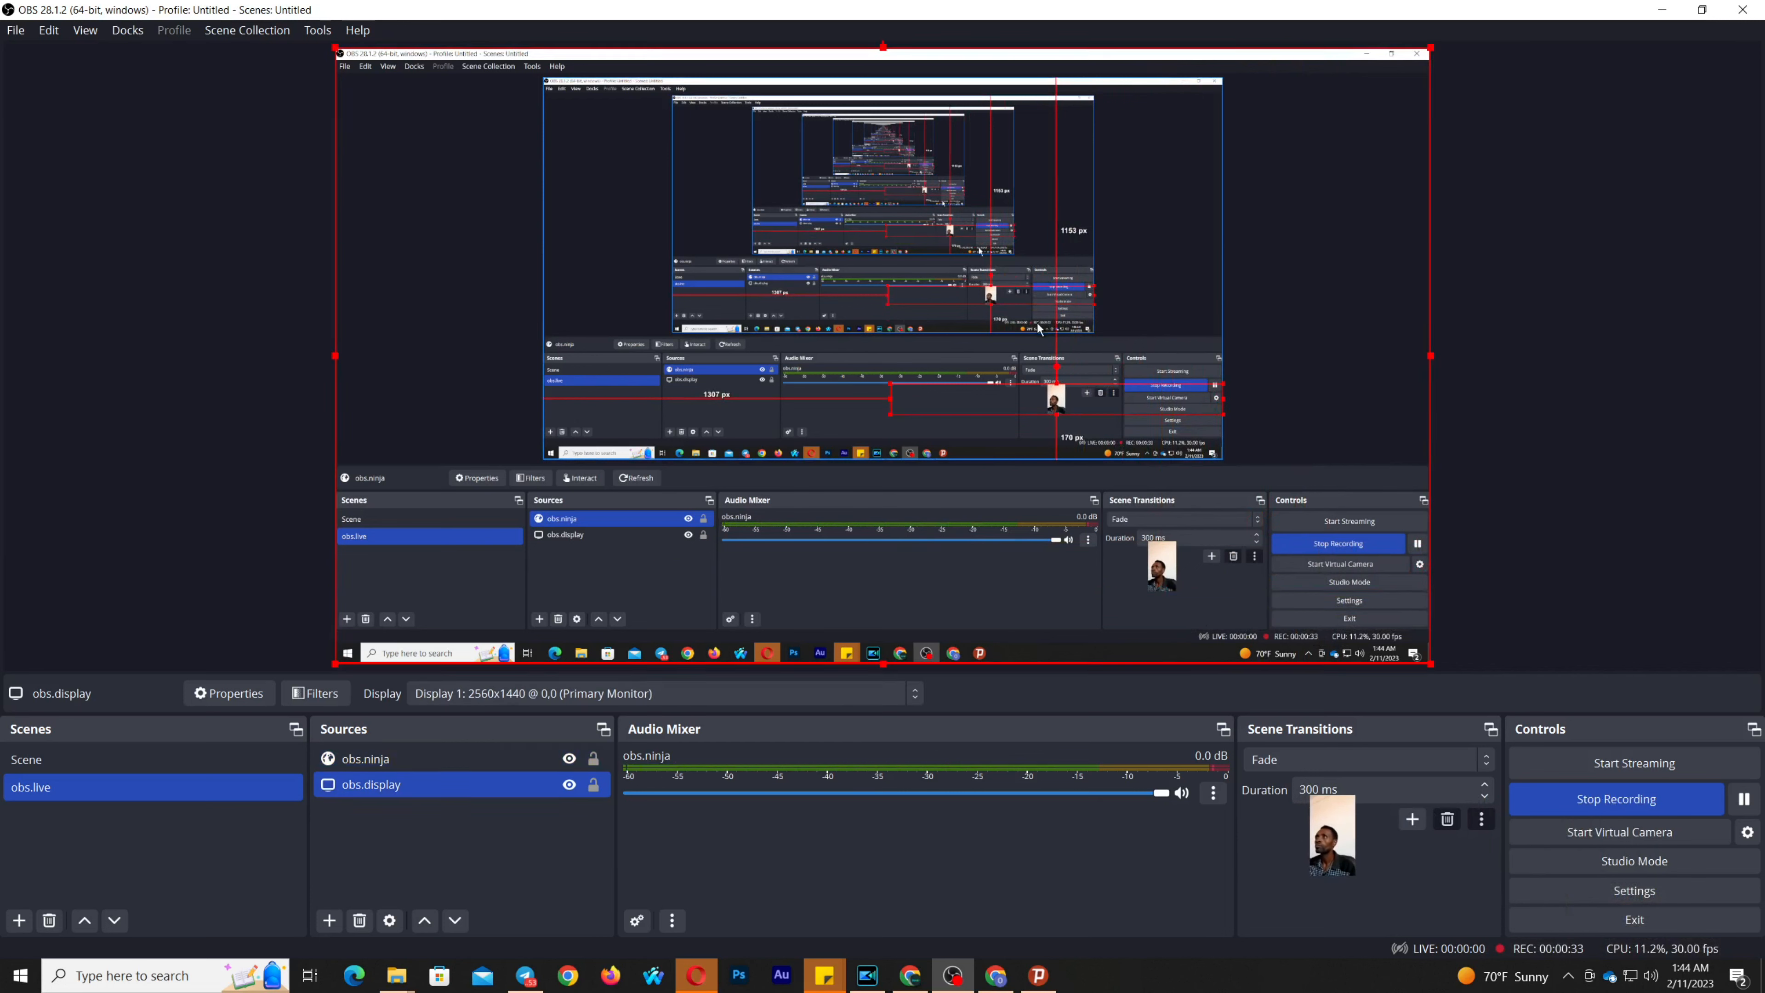
left_click(1159, 581)
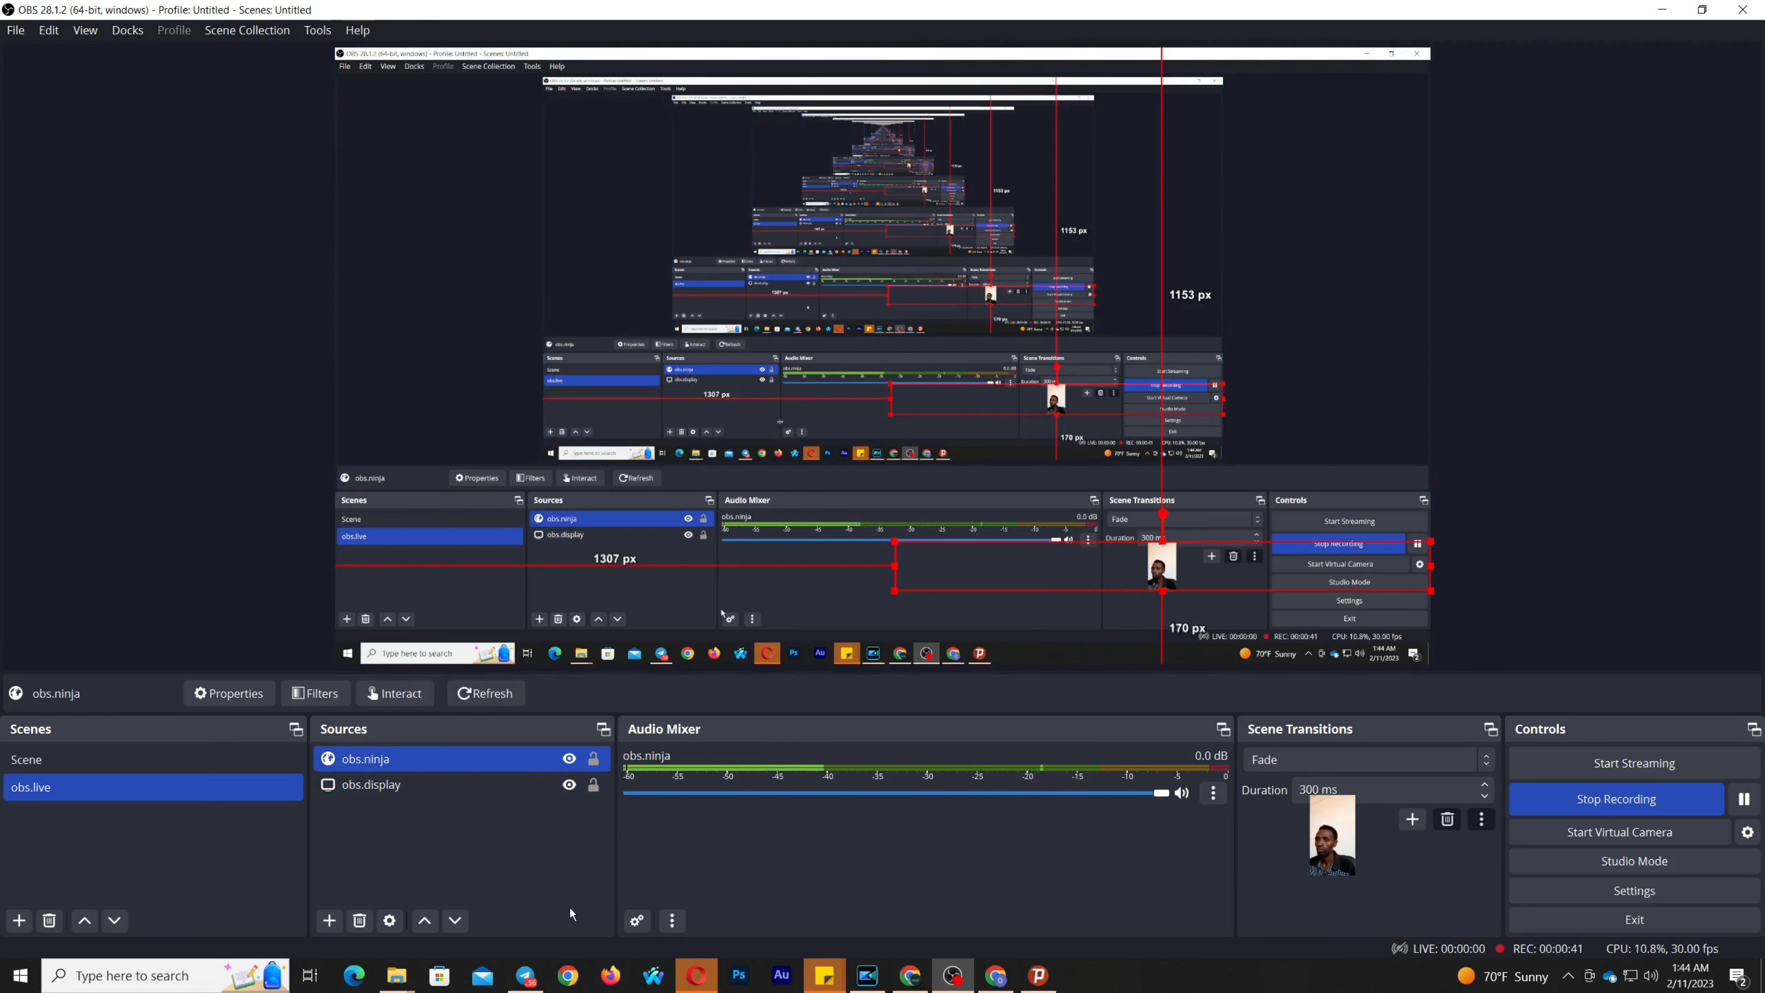
left_click(393, 921)
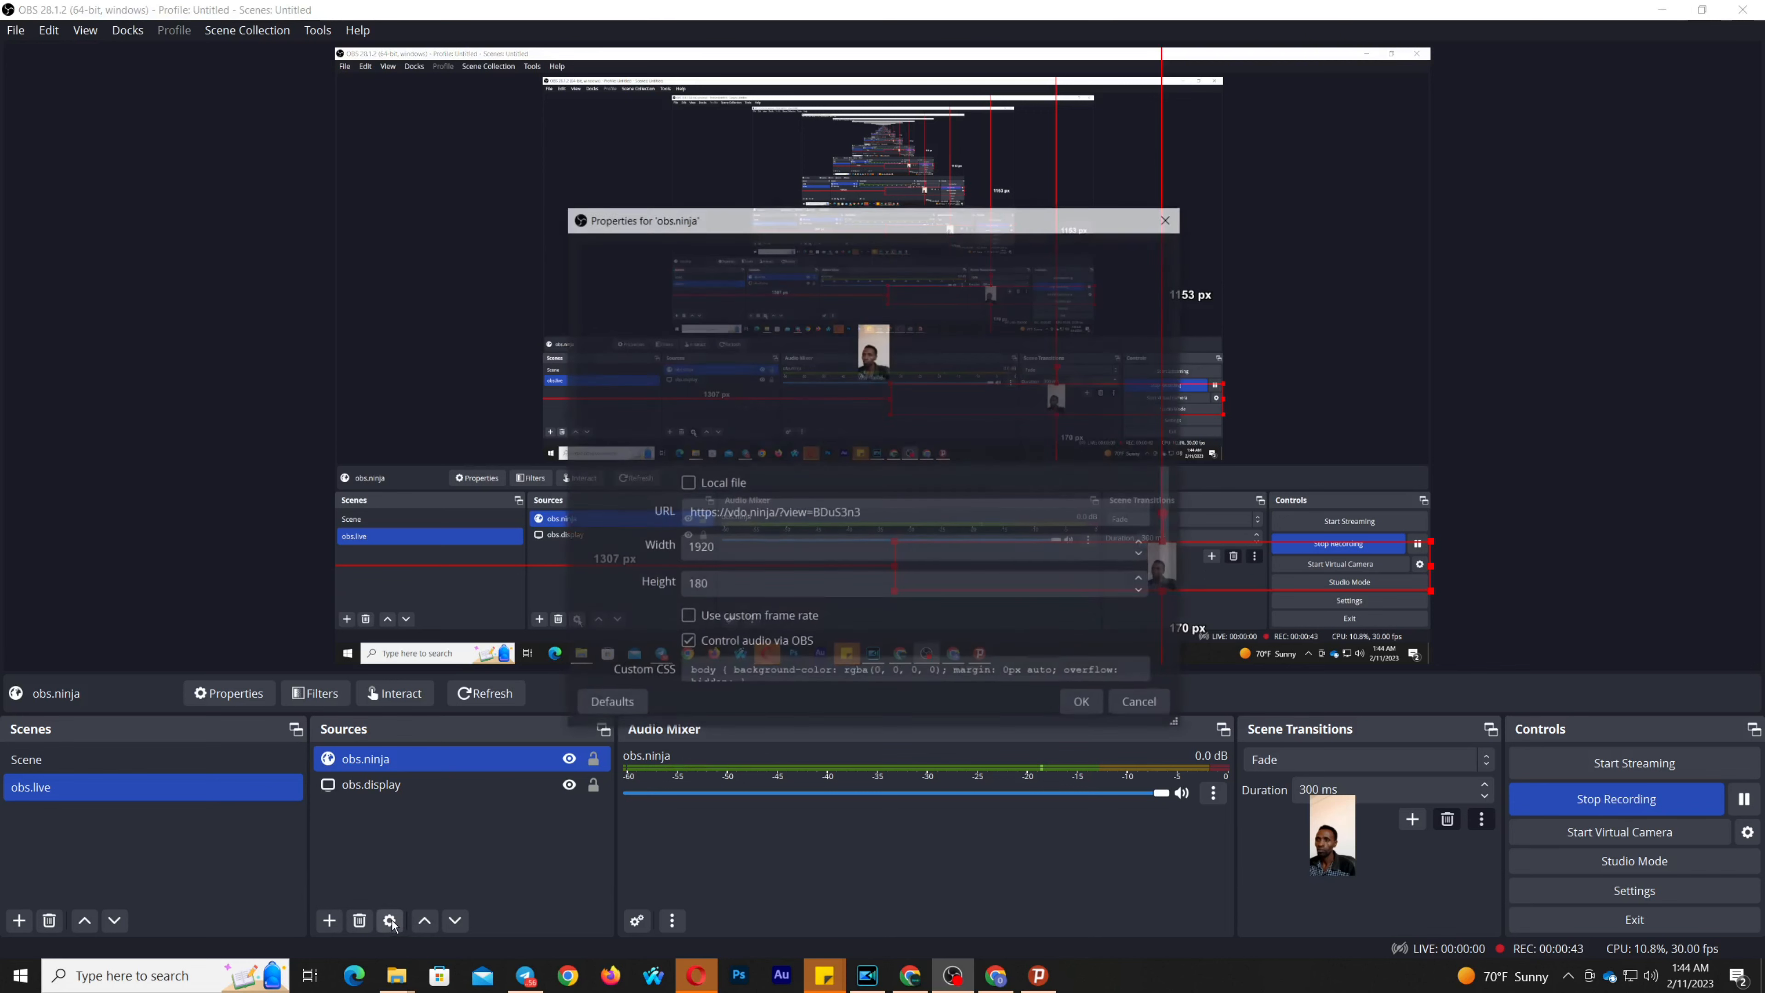
left_click(697, 586)
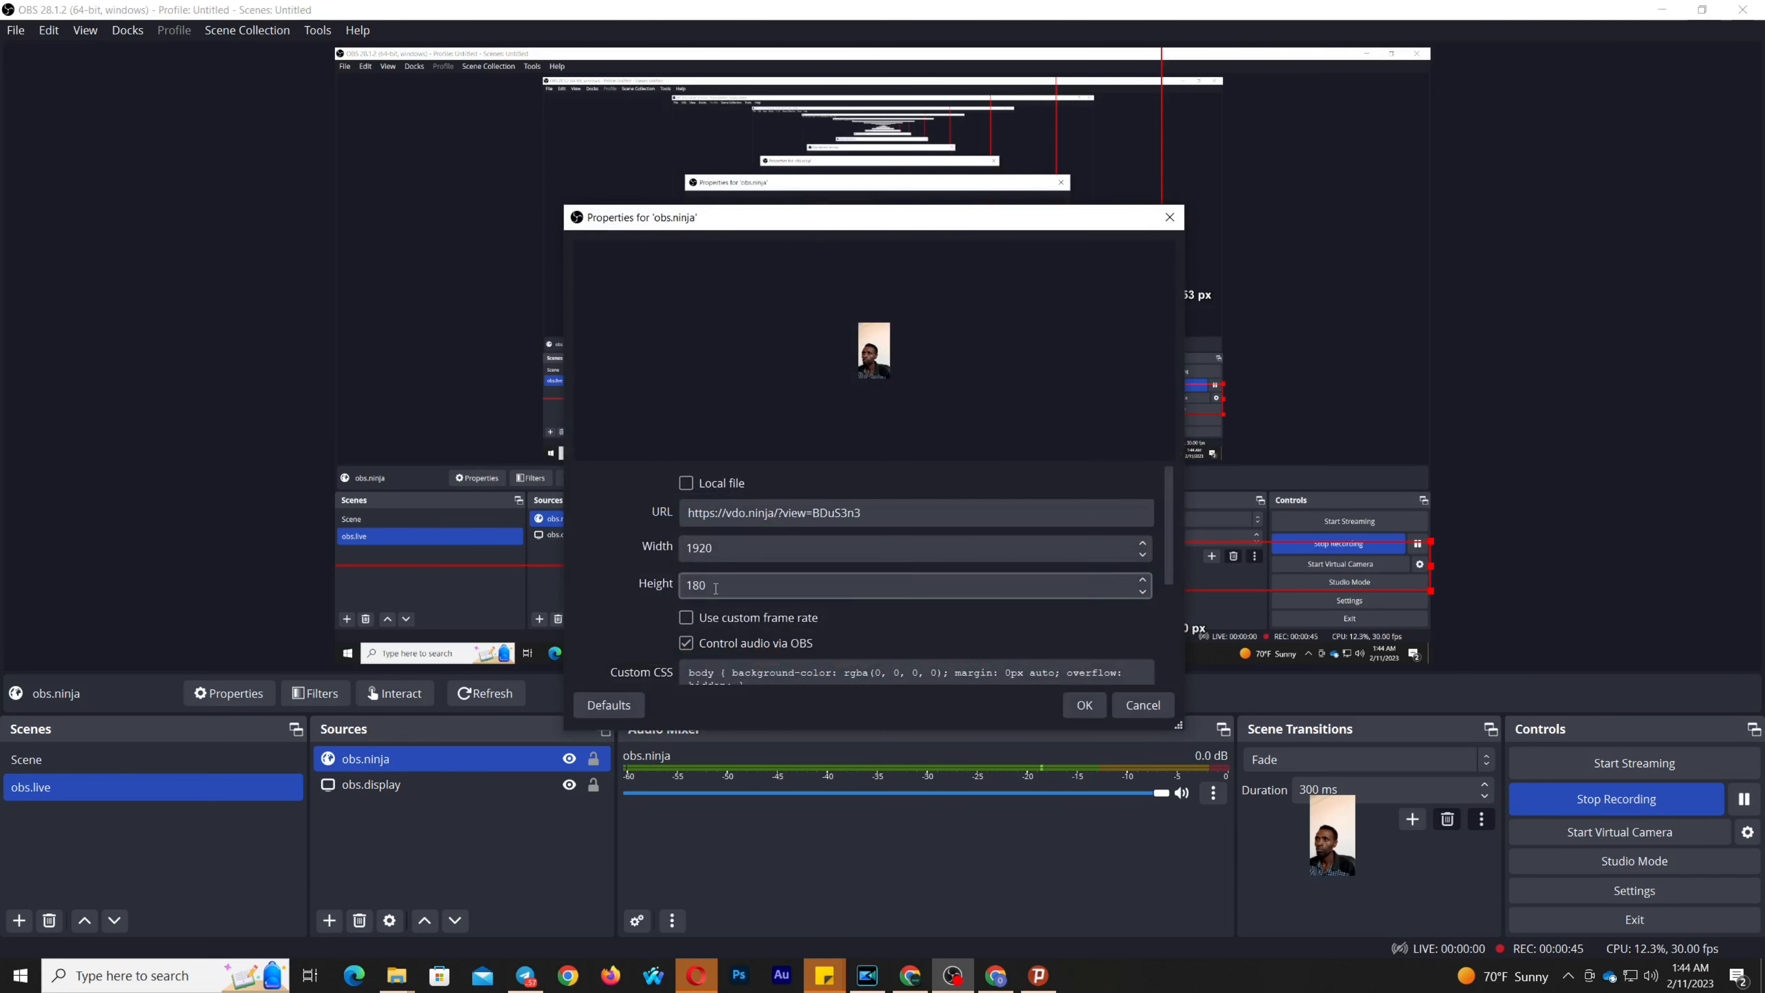
left_click_drag(695, 587, 704, 587)
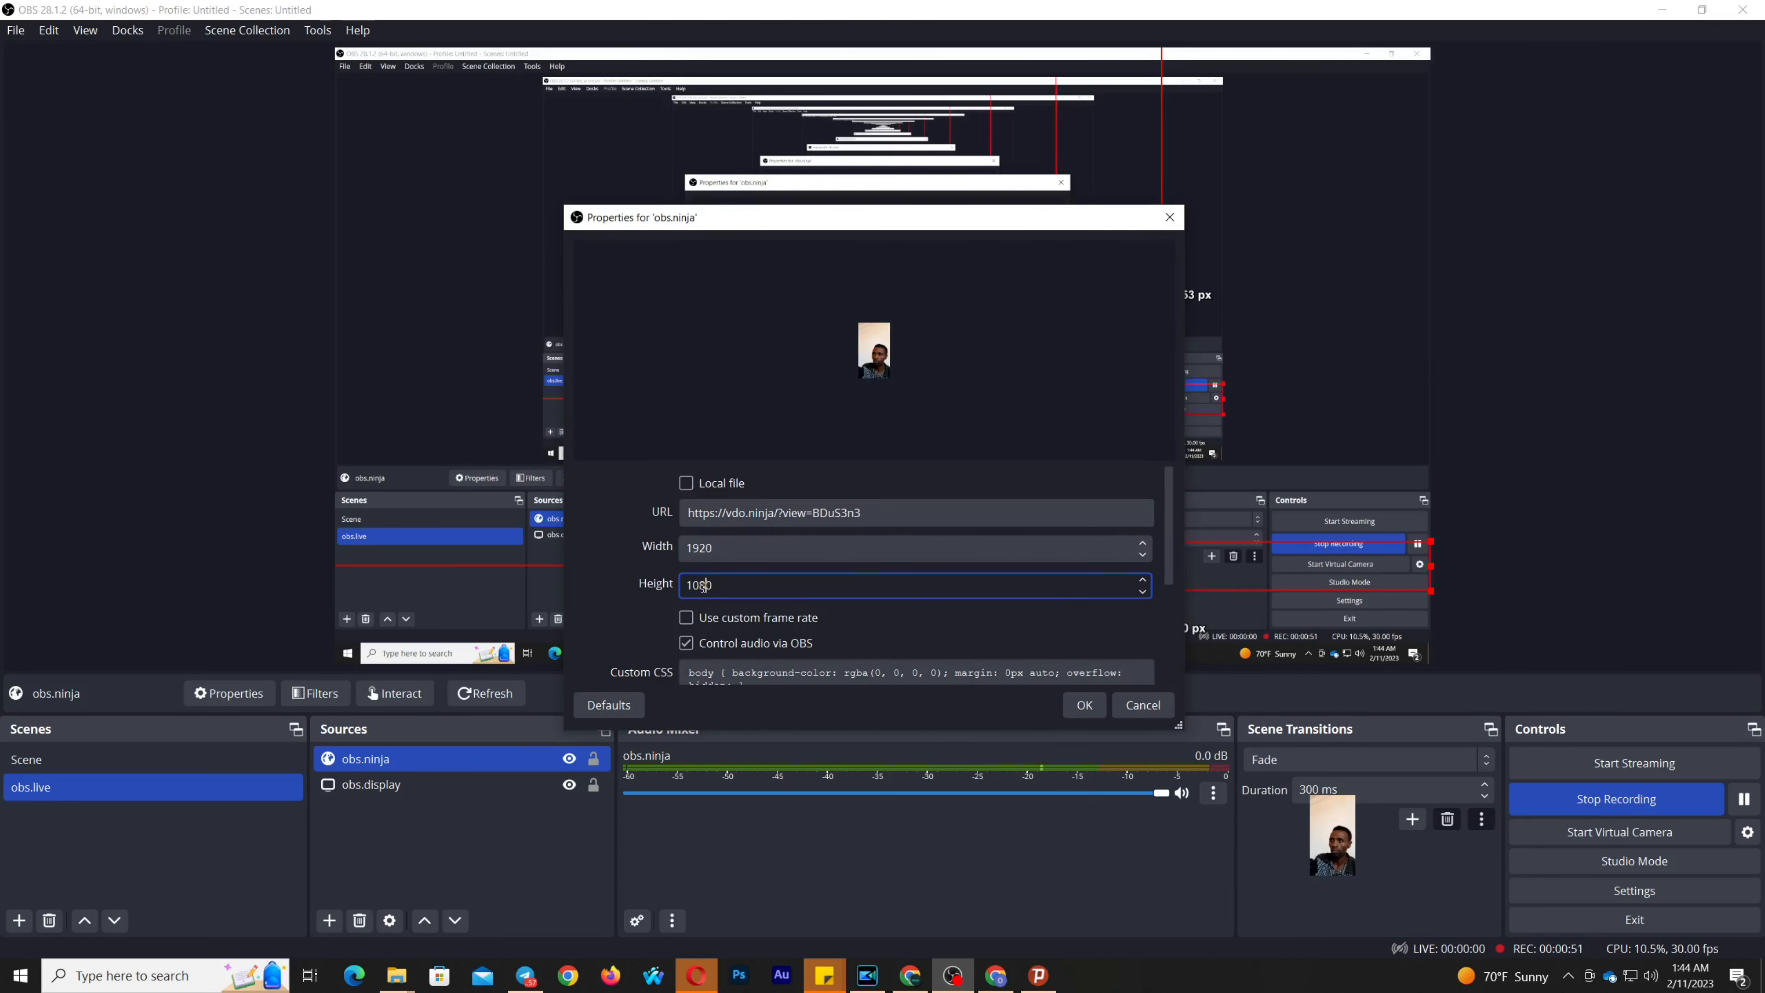
left_click_drag(713, 586, 675, 580)
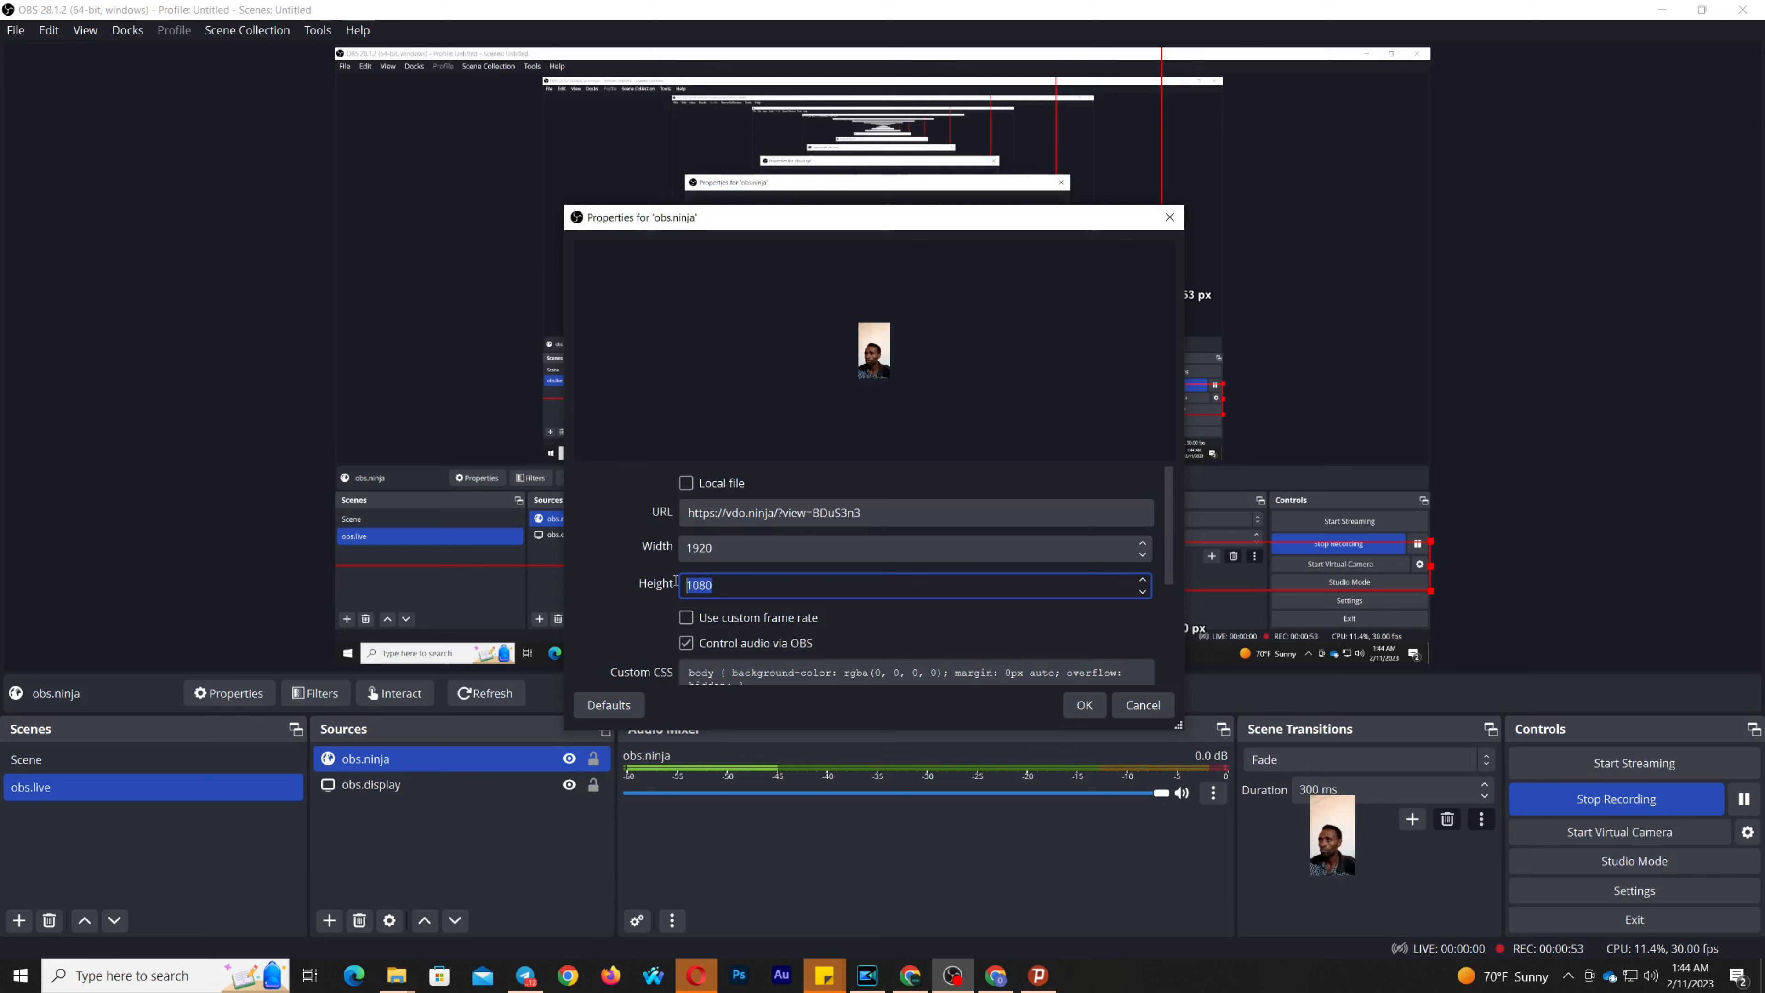
left_click(1084, 704)
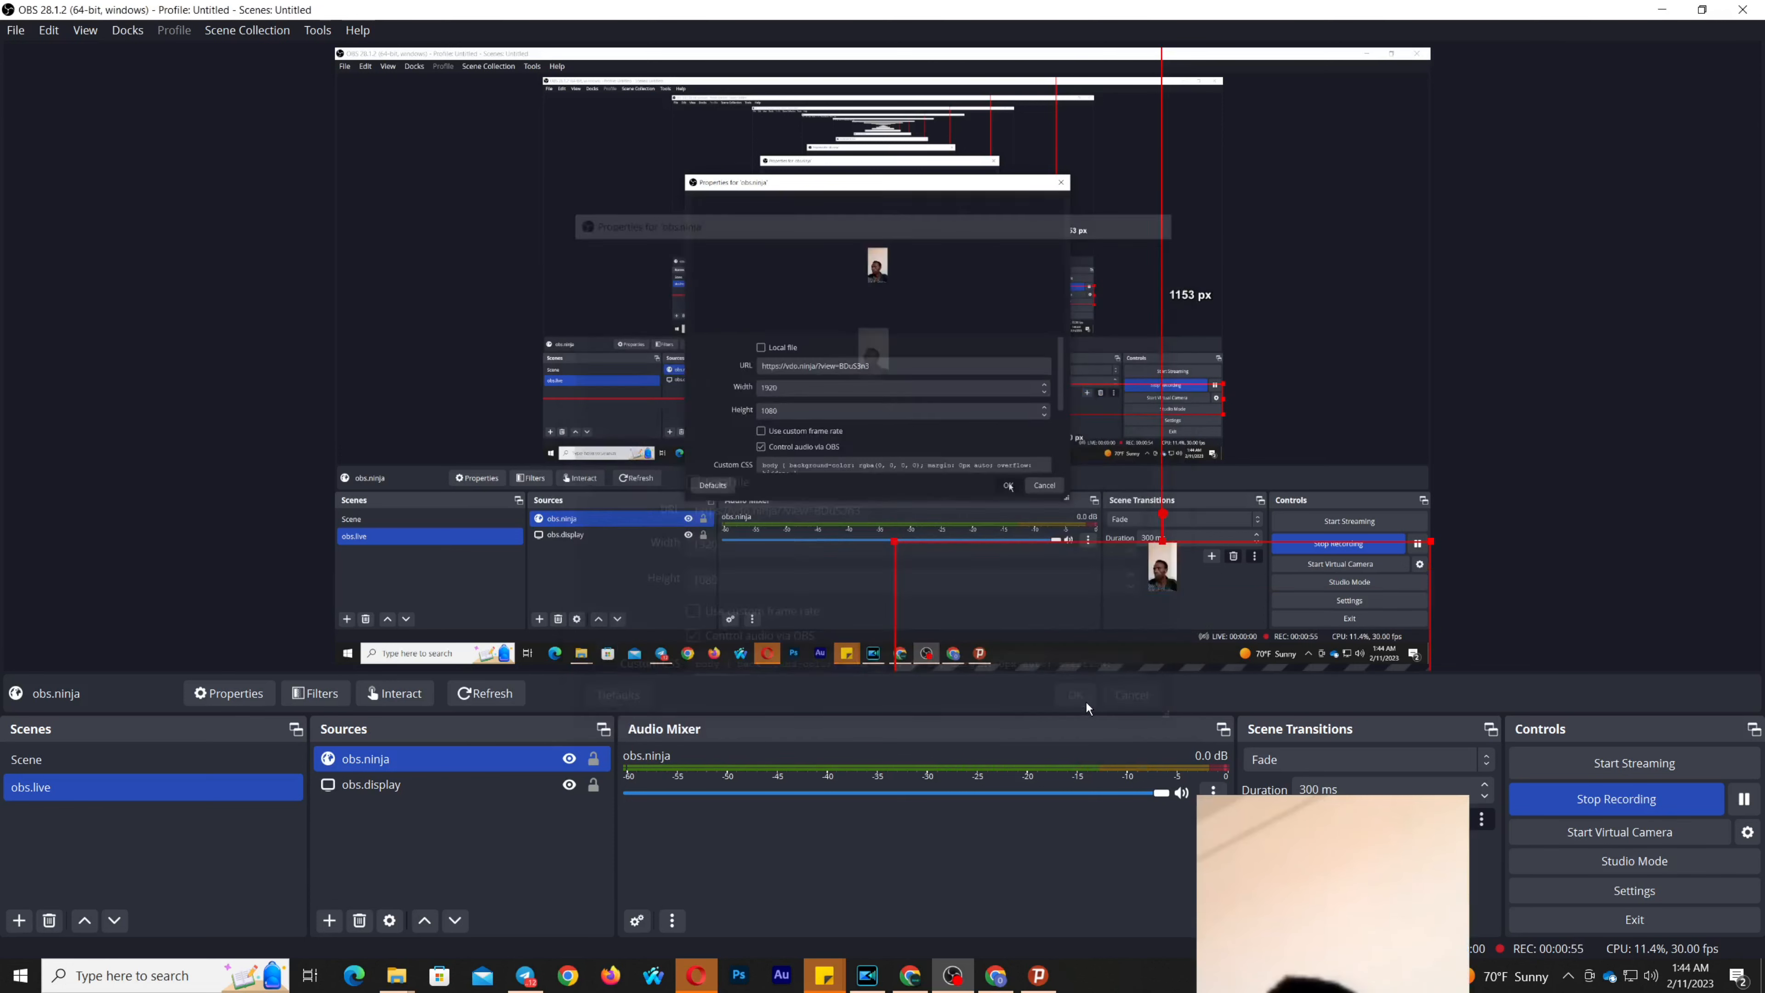
Move the obs.ninja camera into the canvas's lower-right corner and shrink it there
left_click_drag(1177, 586, 1222, 507)
left_click_drag(1464, 547, 1418, 532)
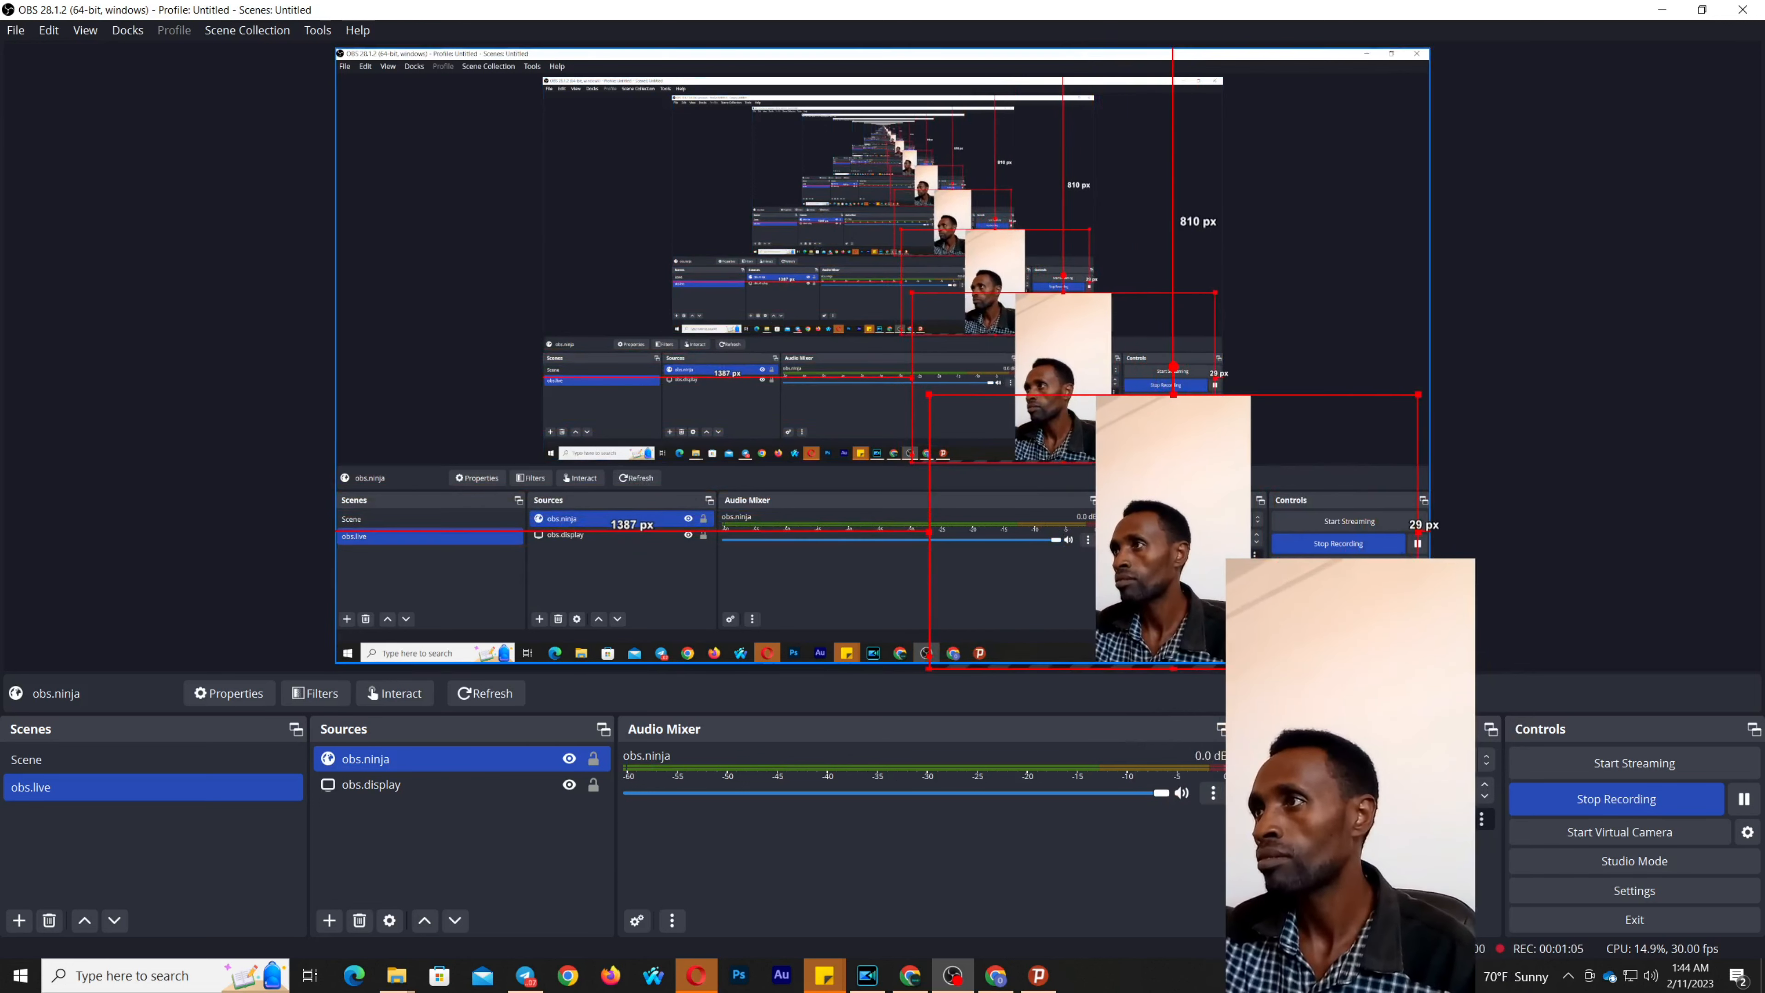
left_click_drag(929, 531, 1033, 537)
left_click_drag(1287, 502, 1292, 543)
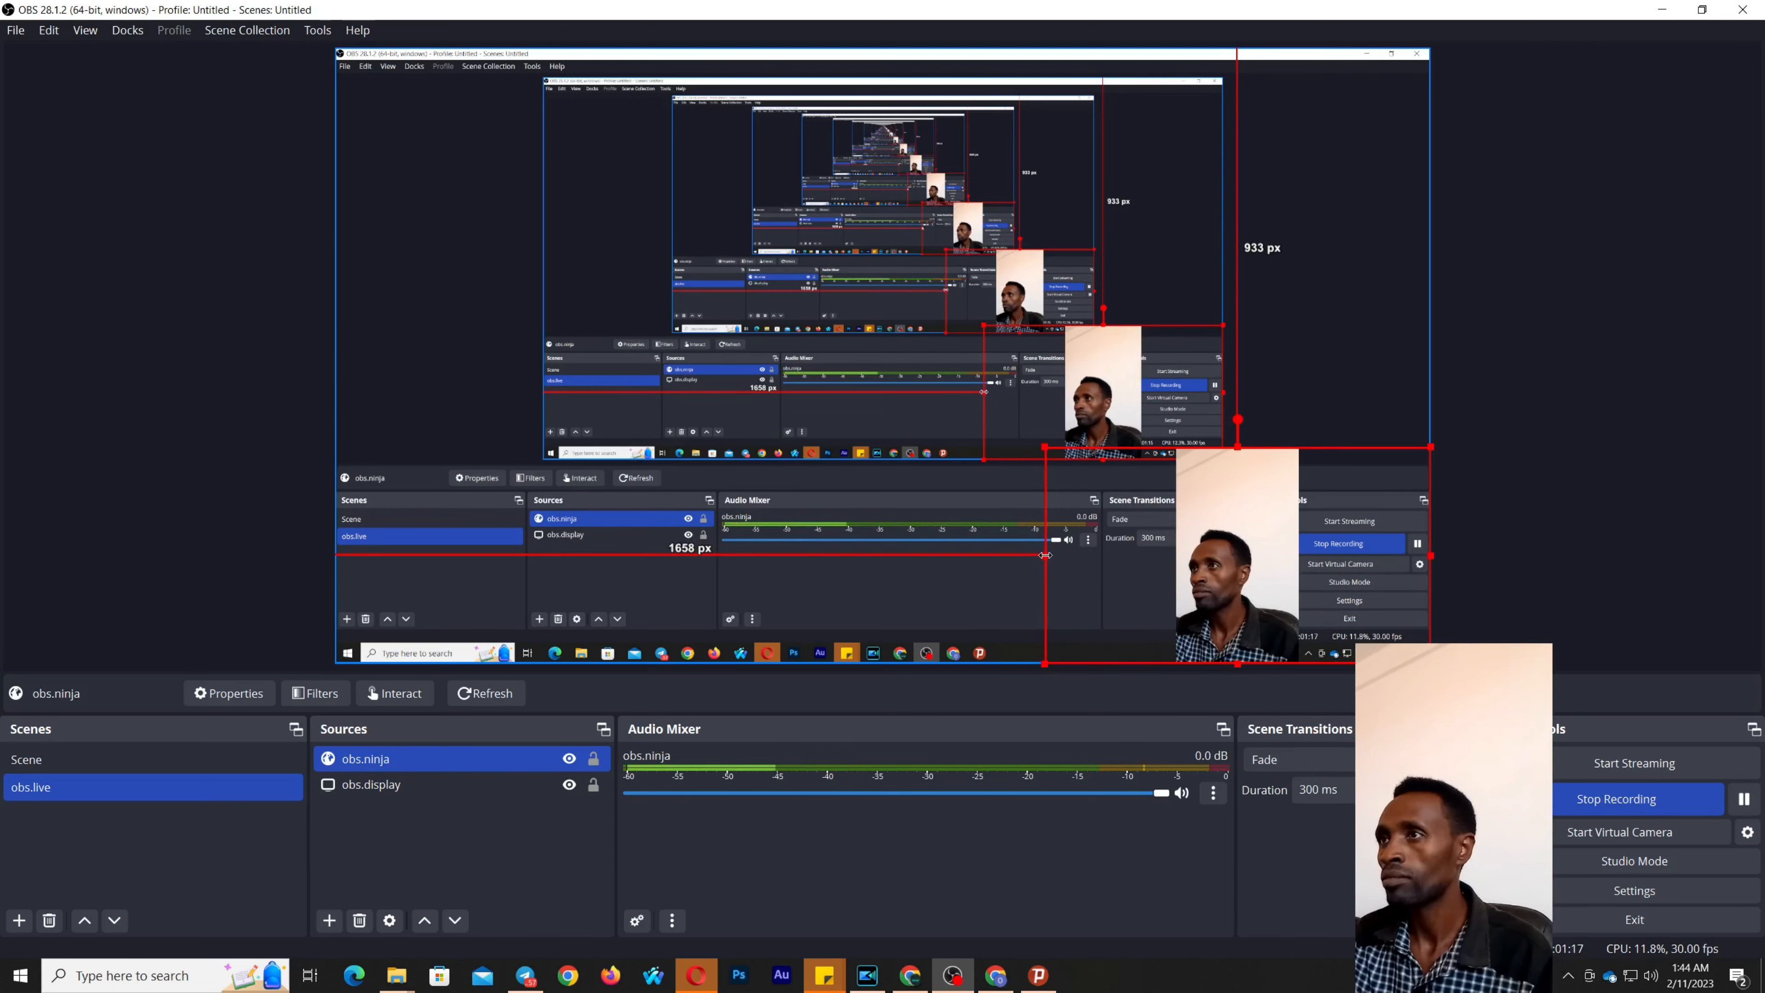
left_click_drag(1045, 557, 1306, 544)
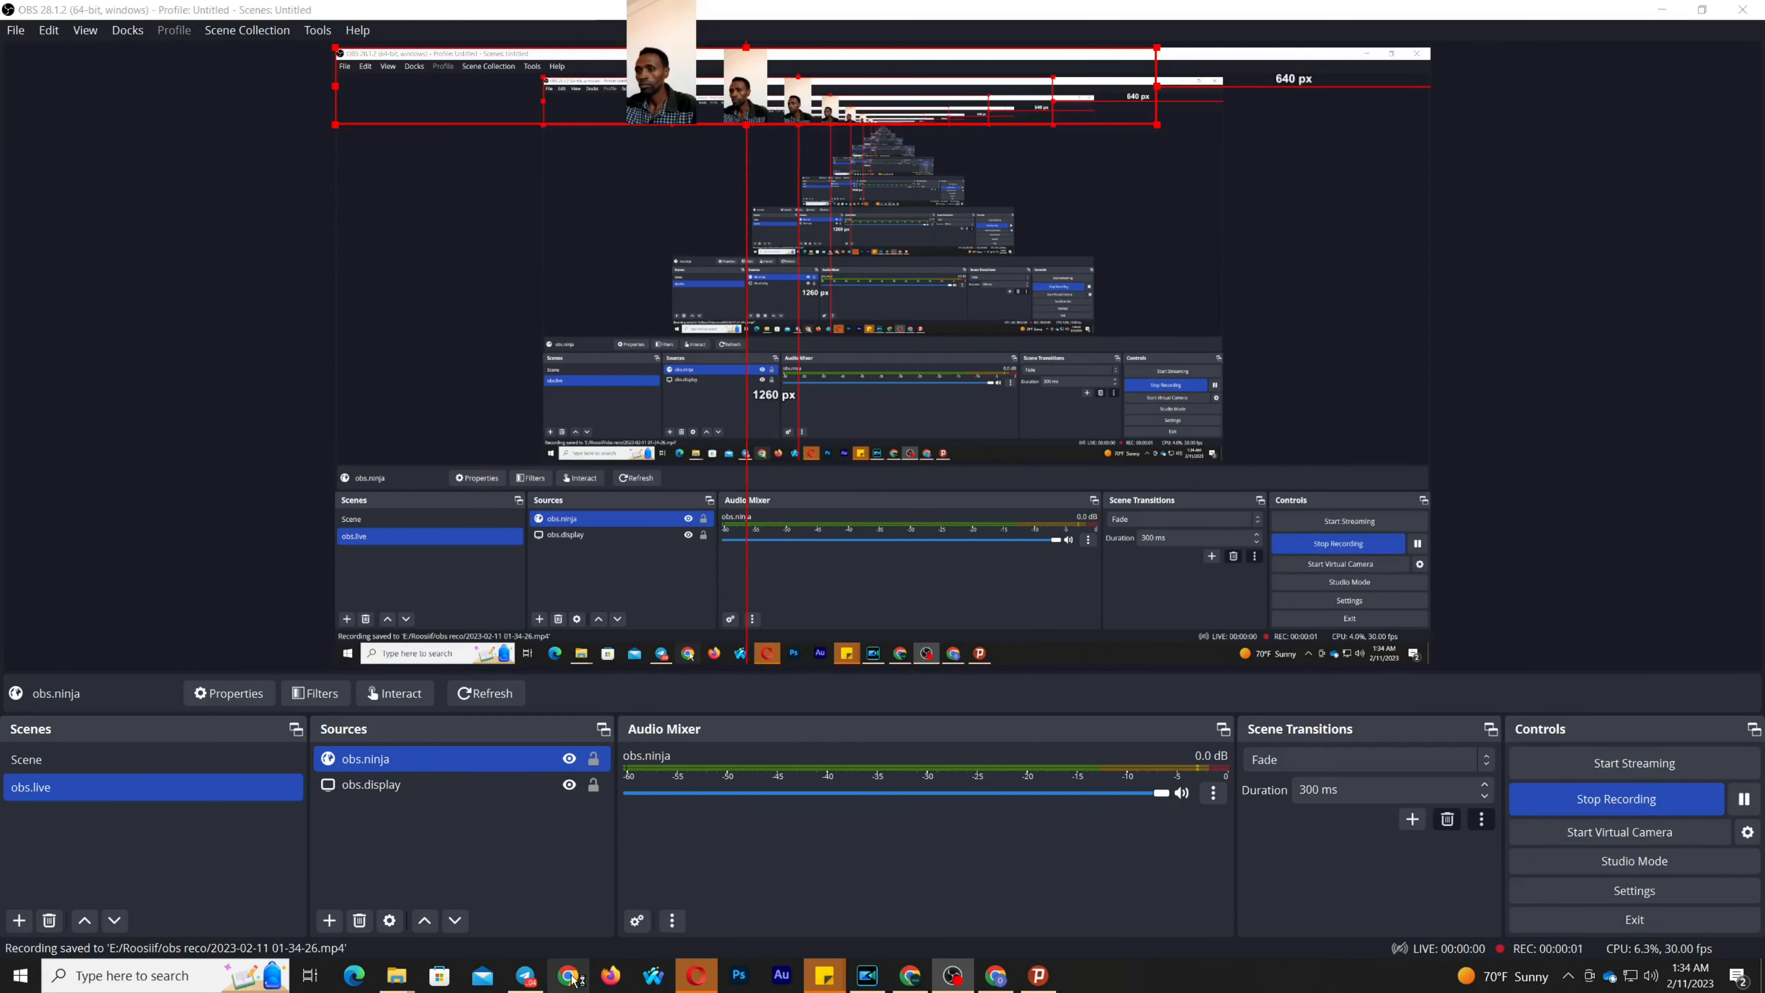
Switch to Chrome with the channel owner's profile, open YouTube and go live to reach the live streaming dashboard
left_click(569, 975)
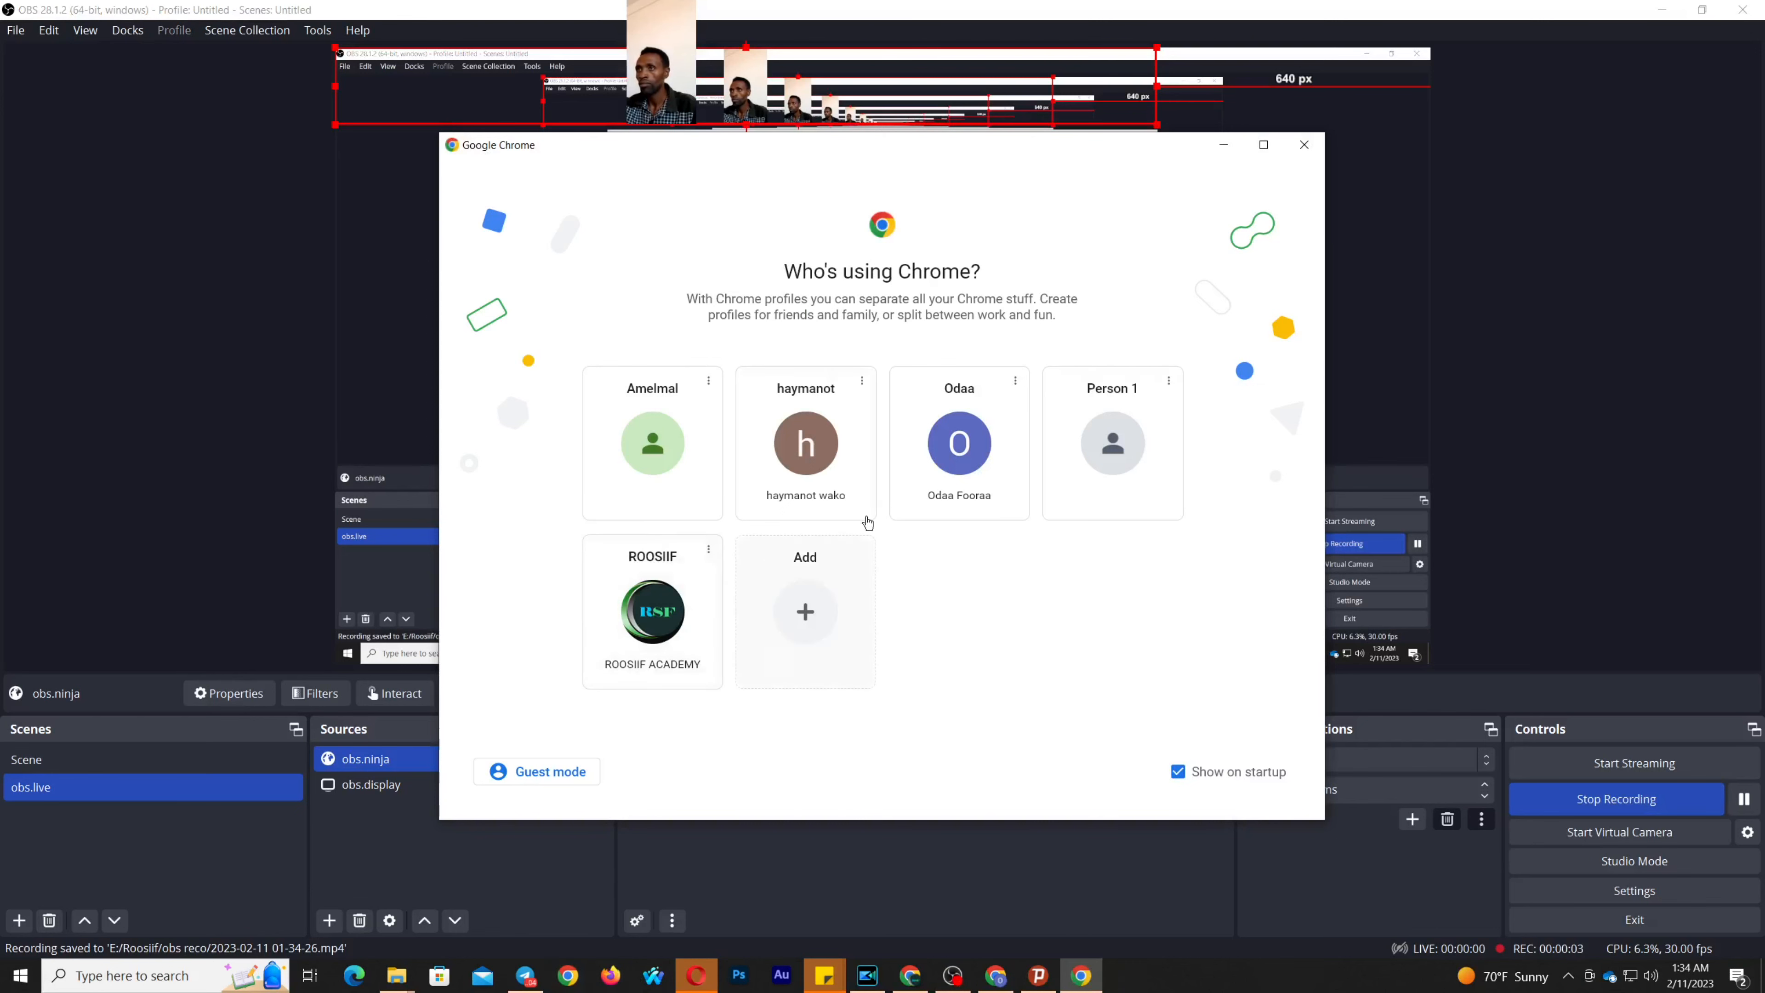
left_click(952, 460)
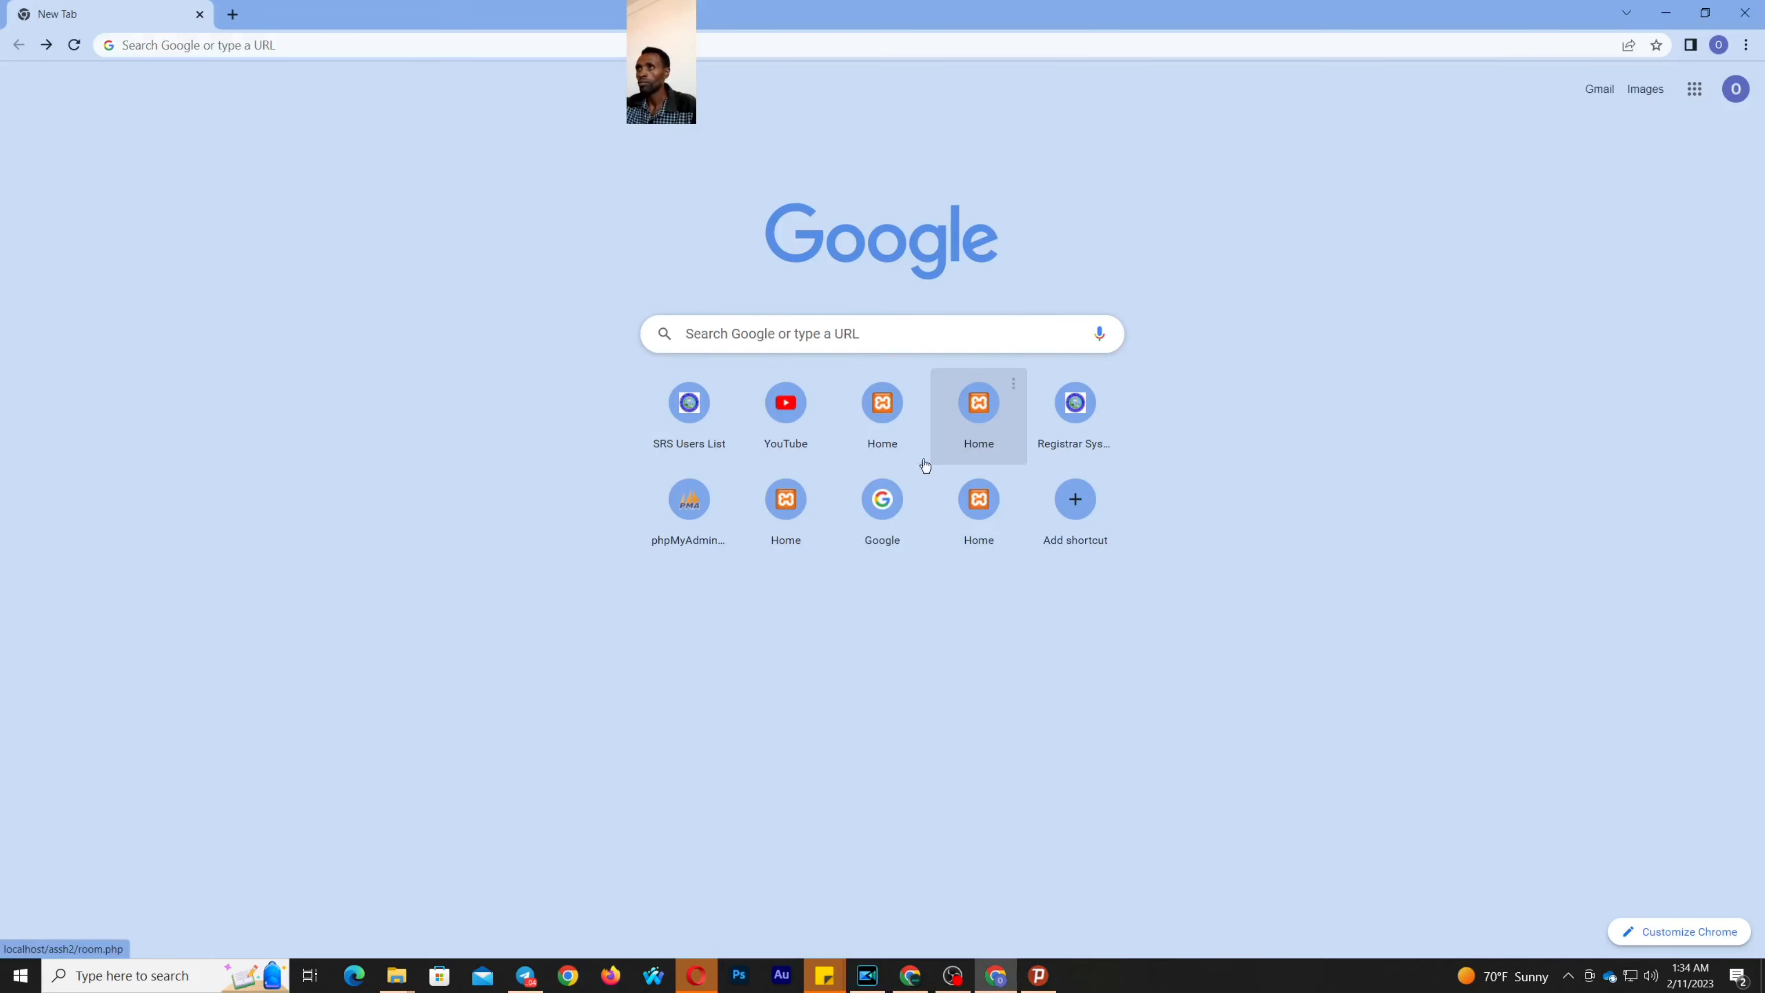
left_click(779, 418)
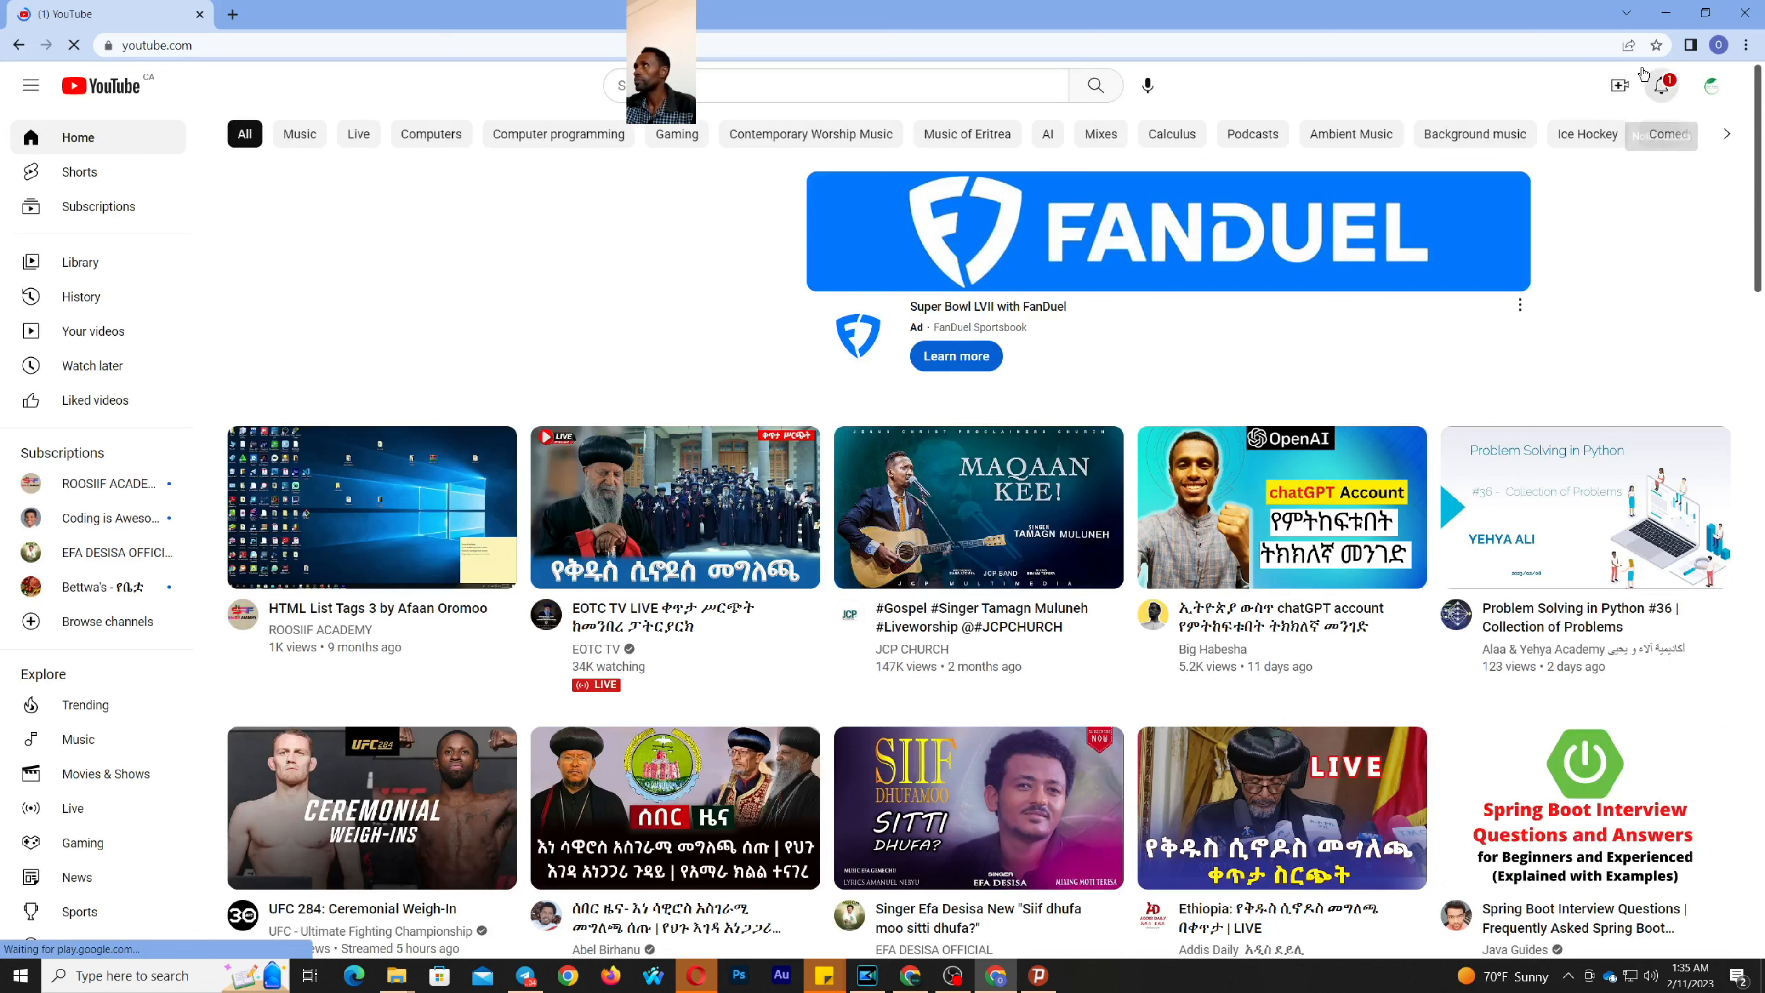
left_click(1620, 87)
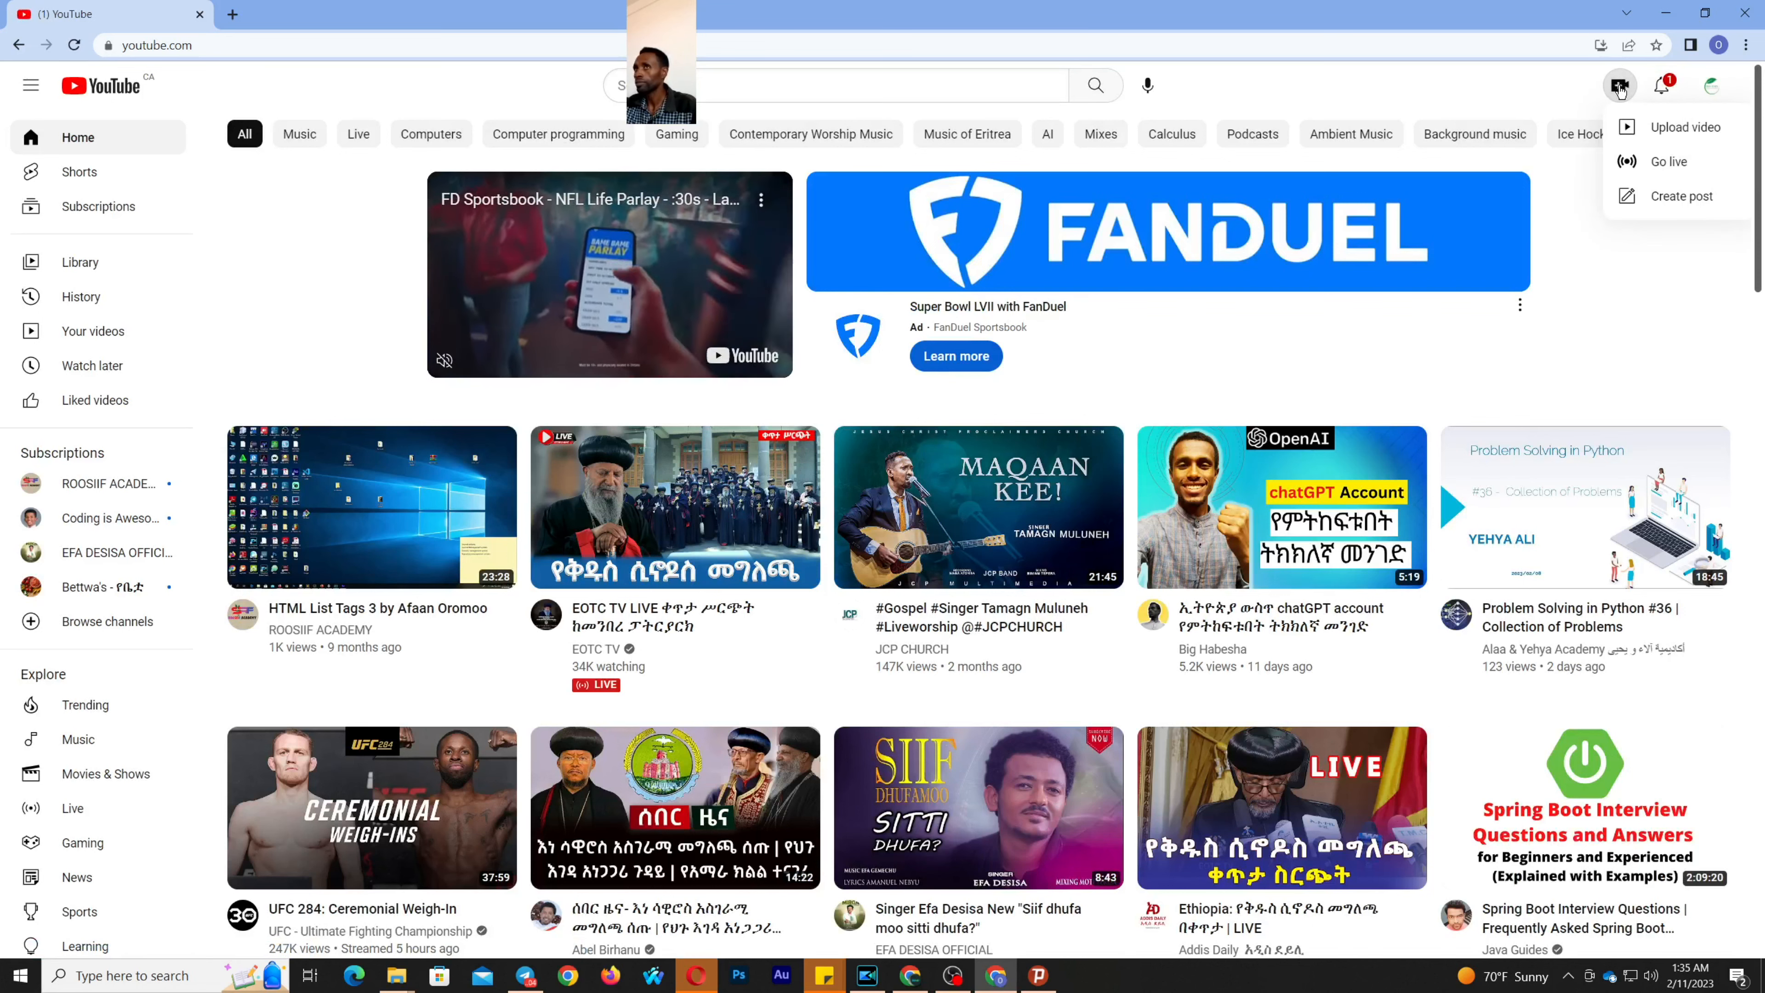
left_click(1671, 166)
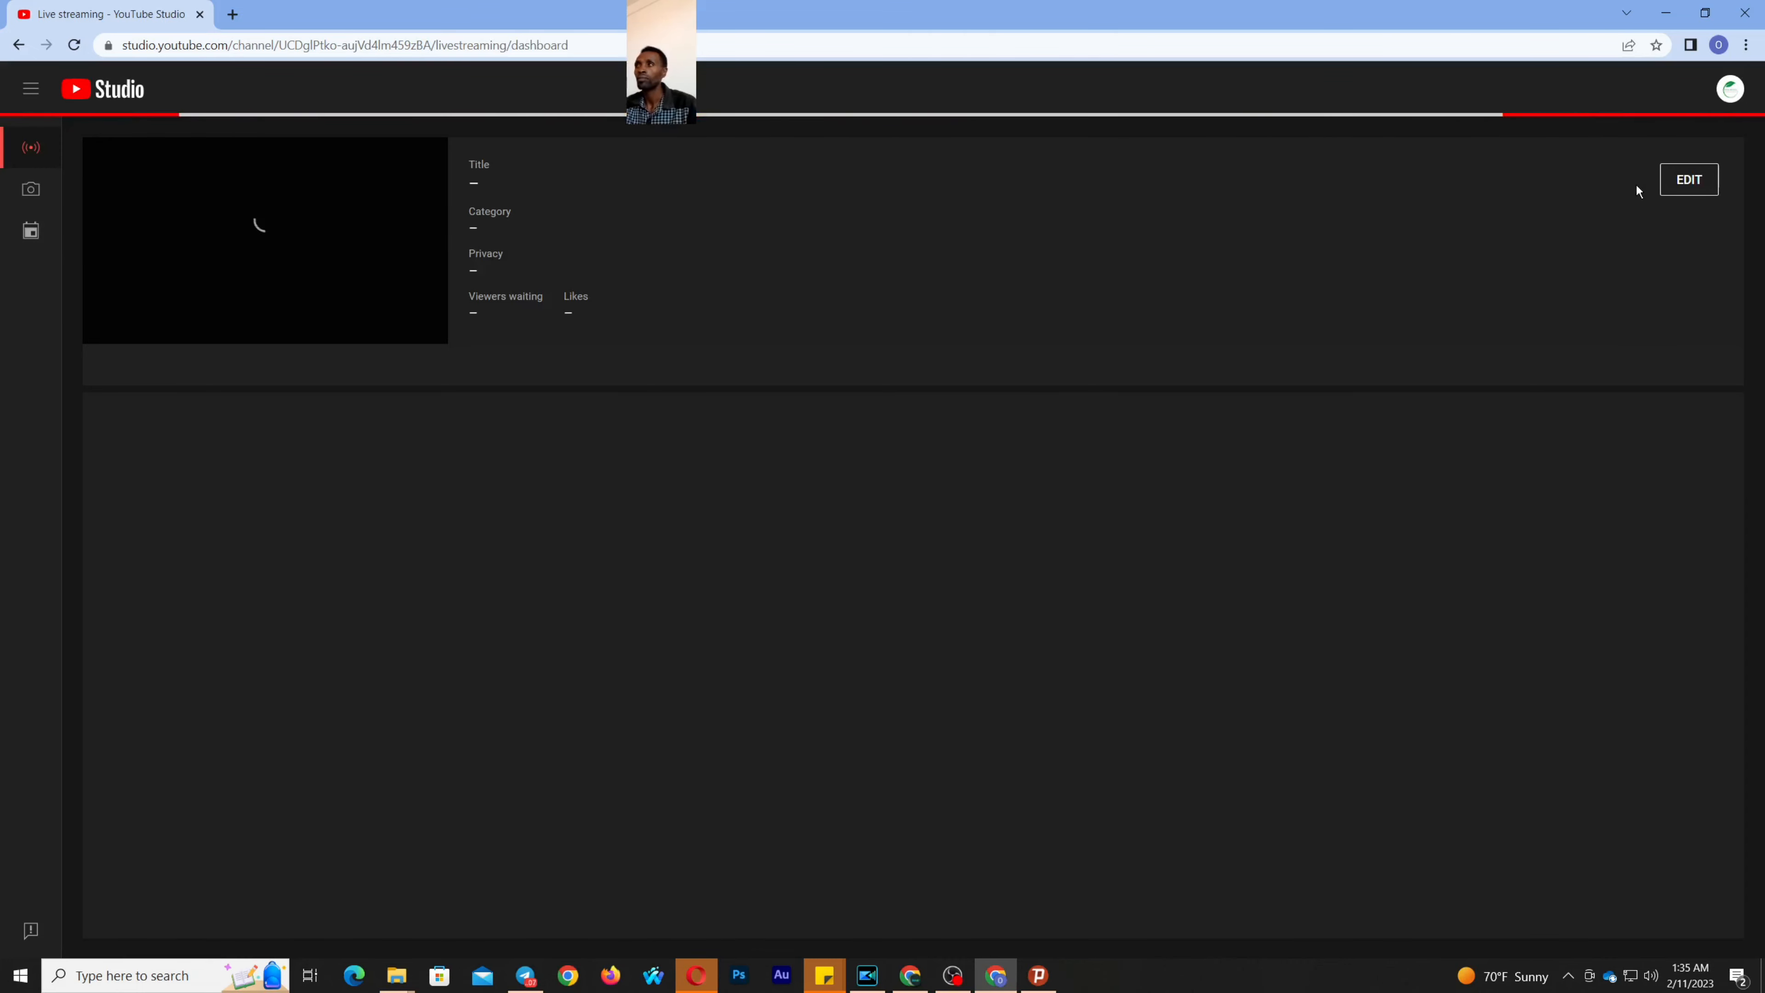
Change the live stream's title to "Obs And Ninja" and save the stream settings
left_click(1687, 181)
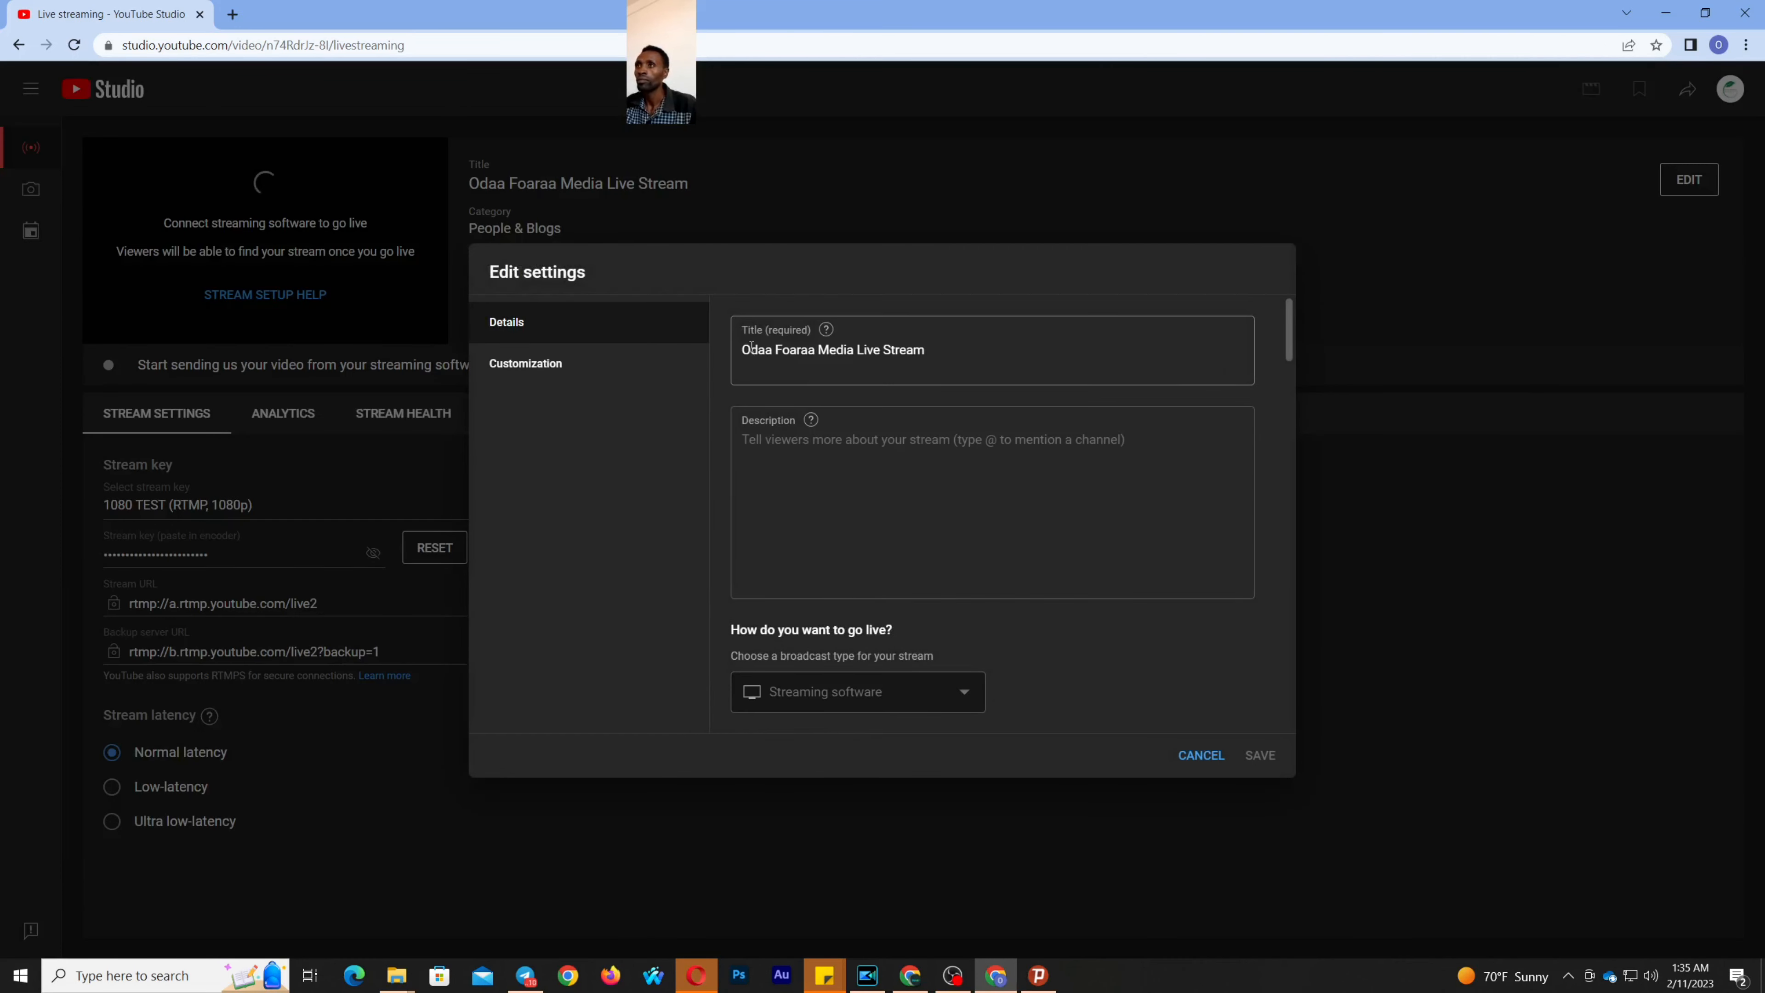
left_click_drag(745, 347, 982, 345)
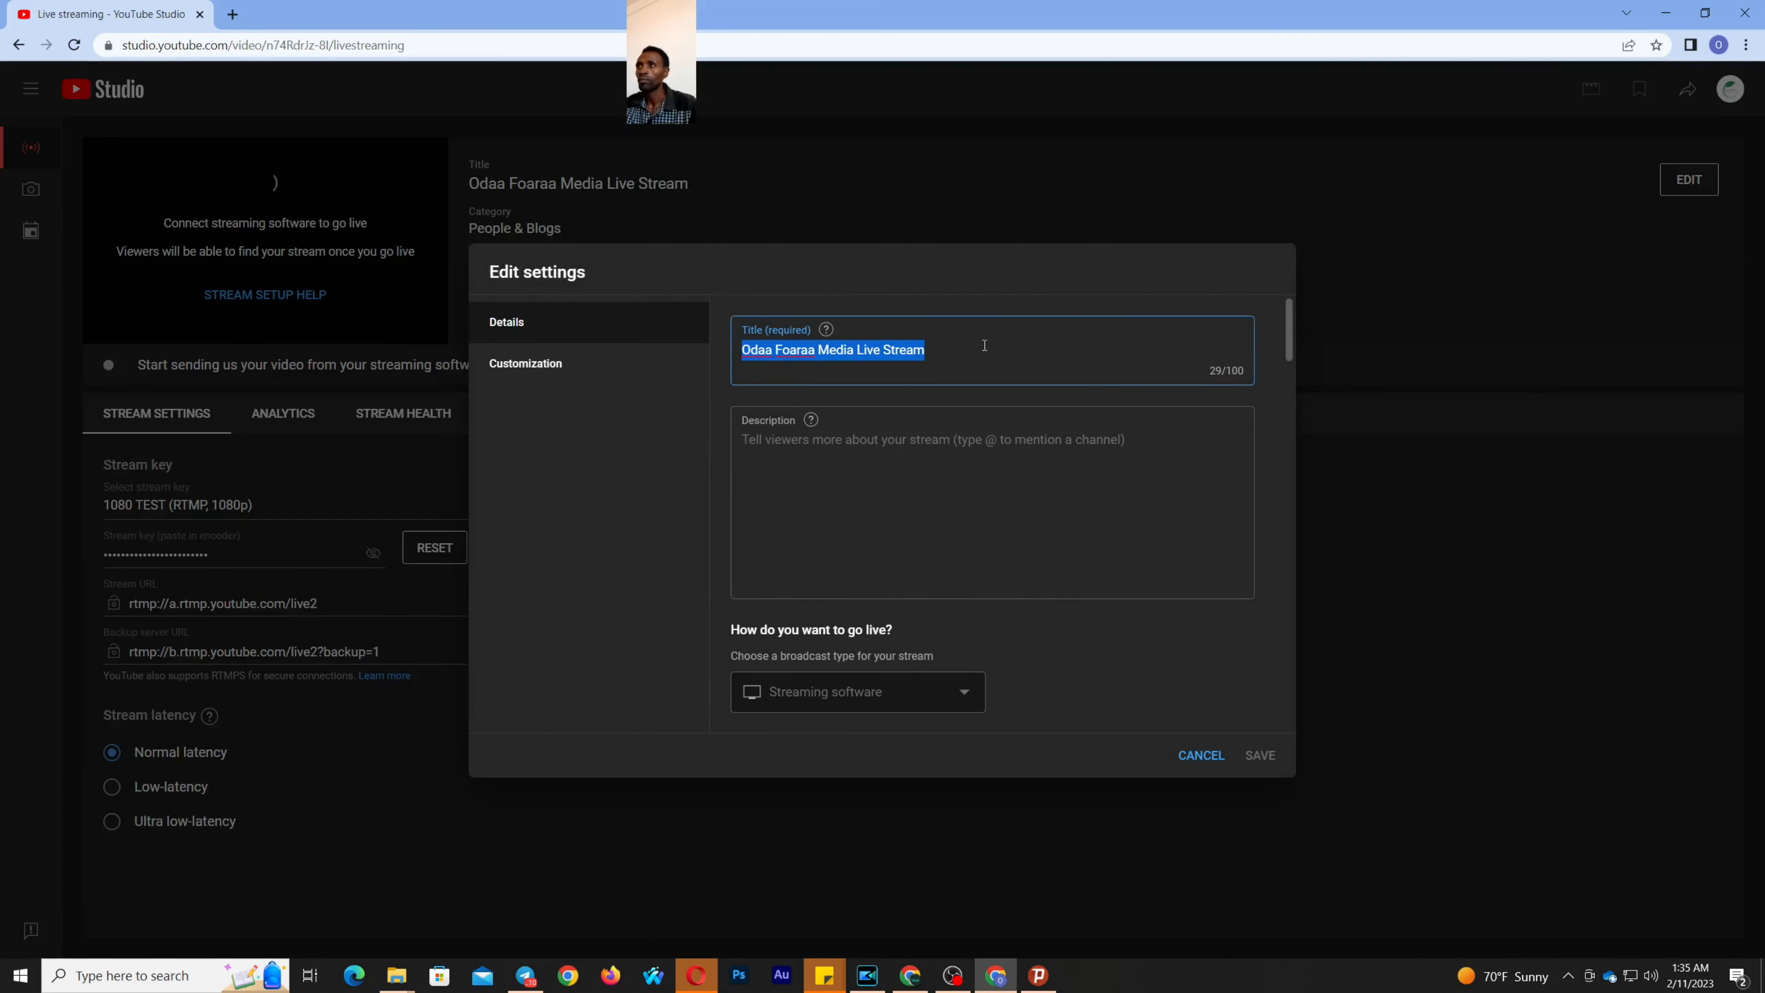
type("Obs And Ninja")
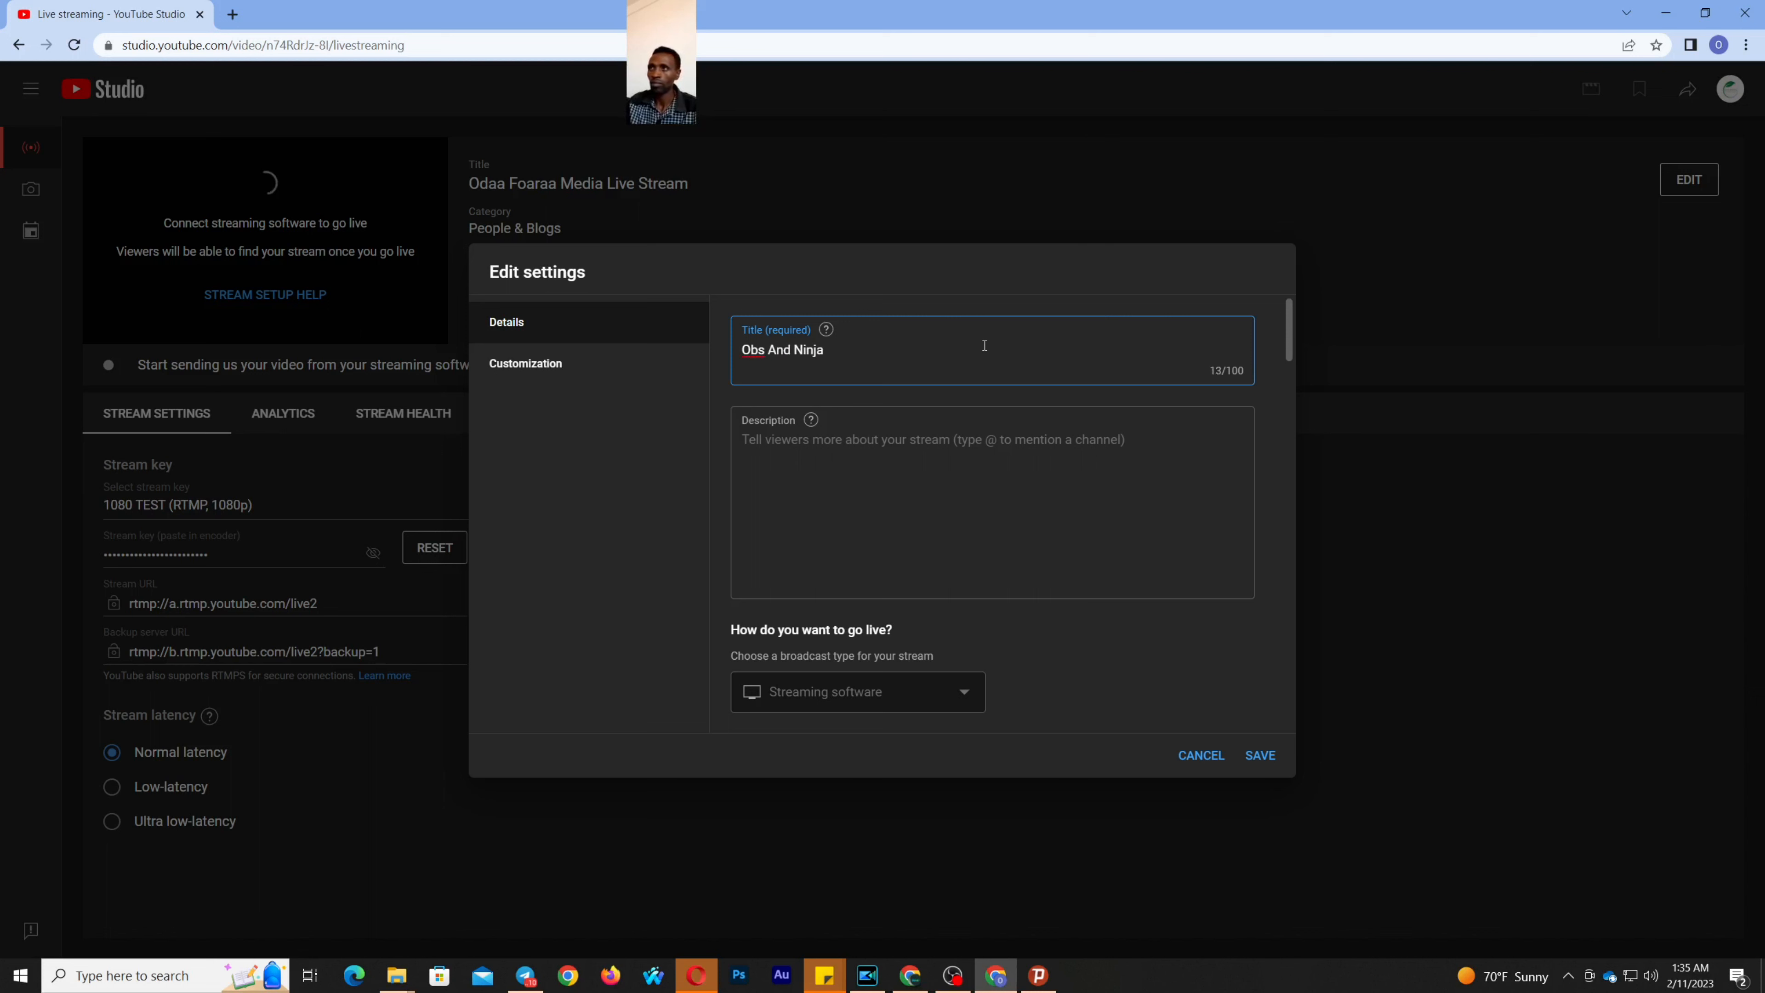
left_click(1272, 759)
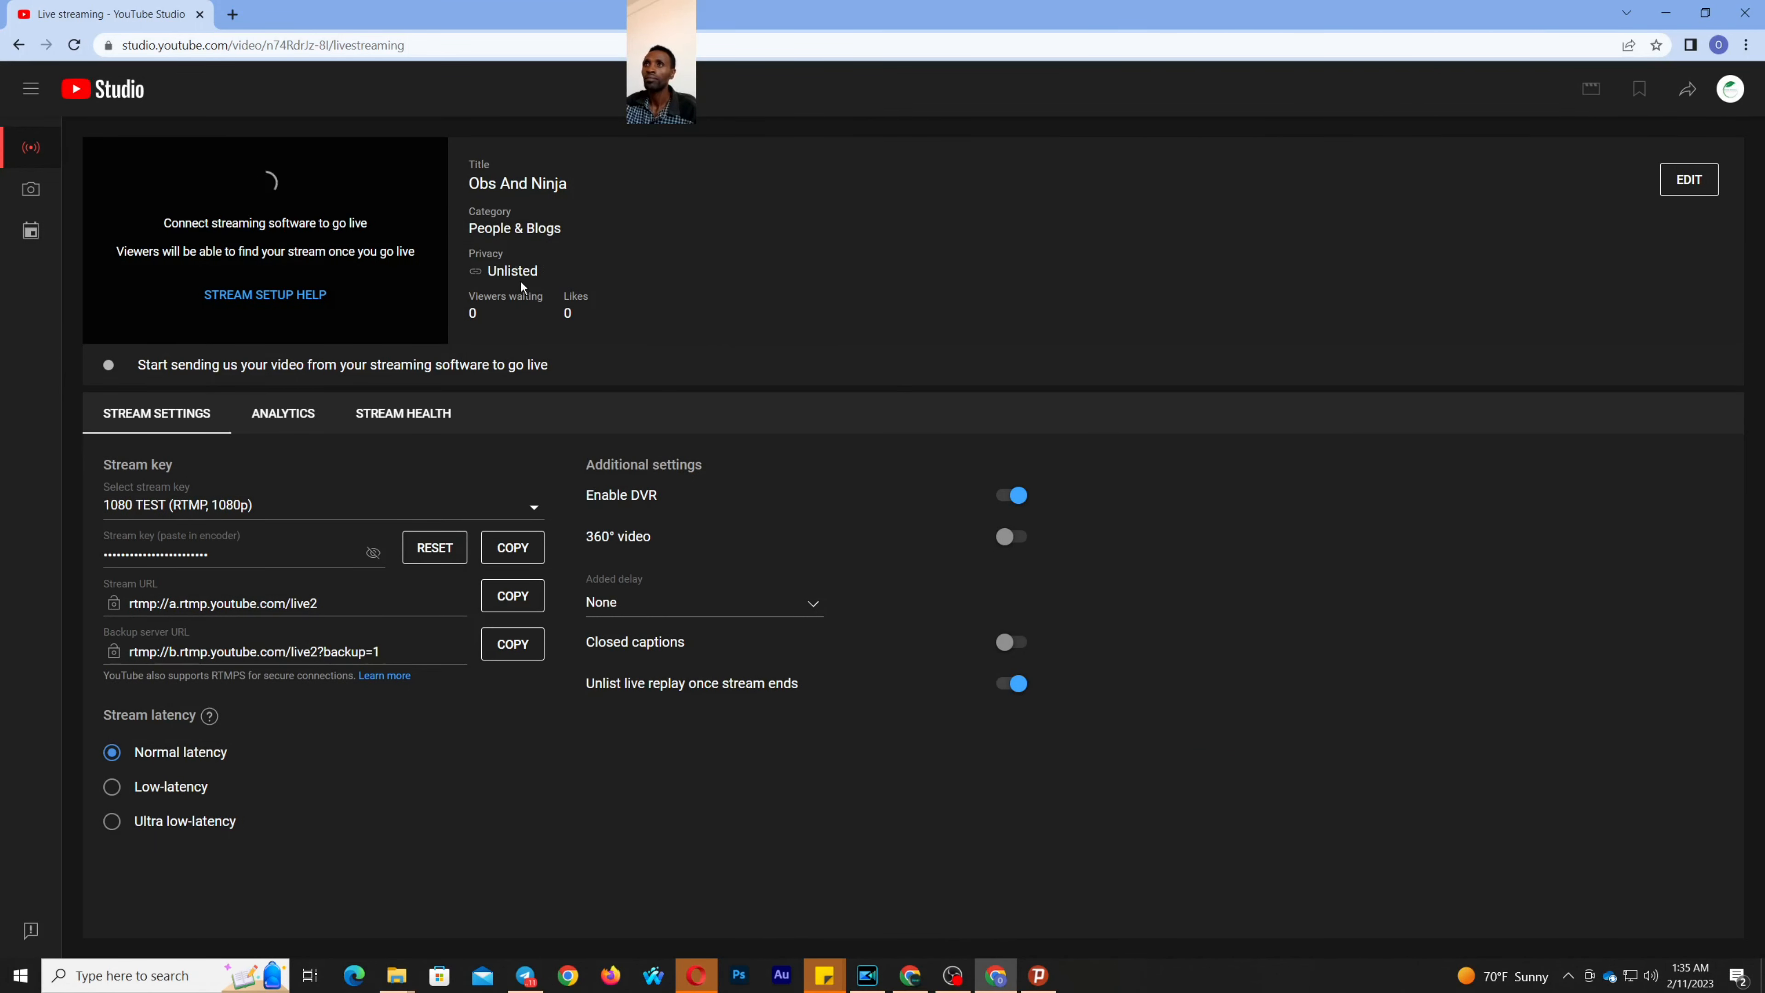
Reopen the stream's settings for editing and set its visibility to Public
left_click(1700, 182)
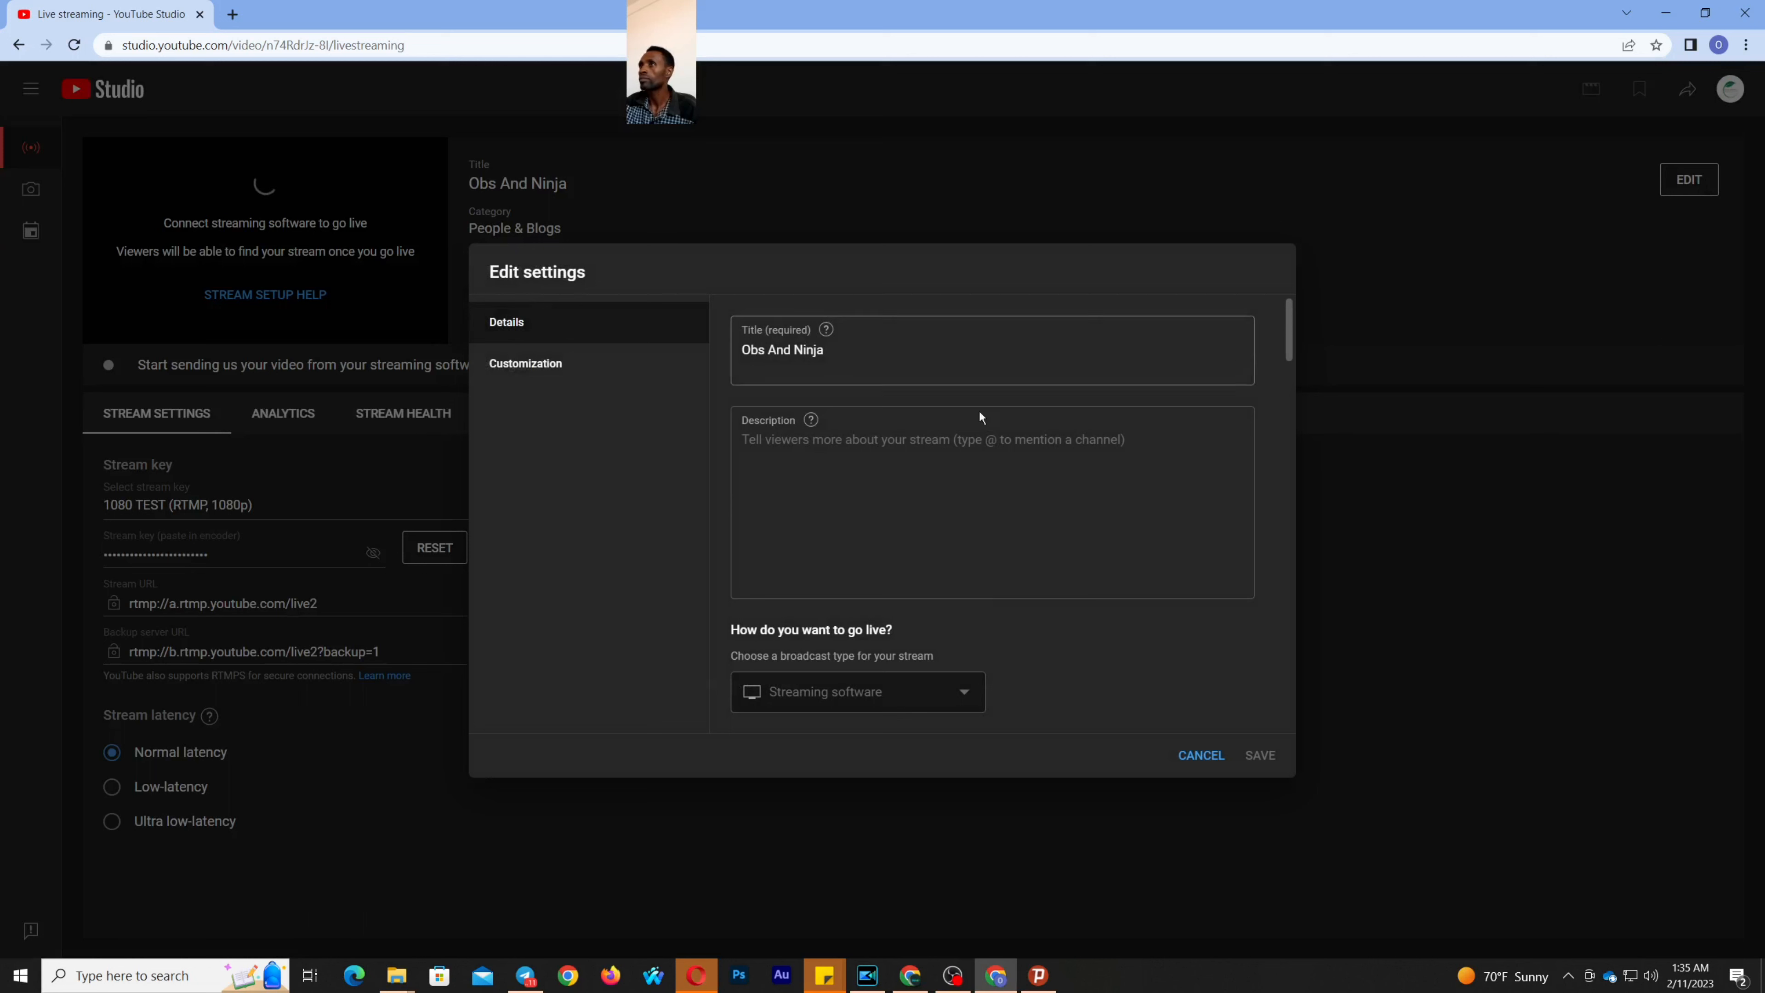
left_click(823, 351)
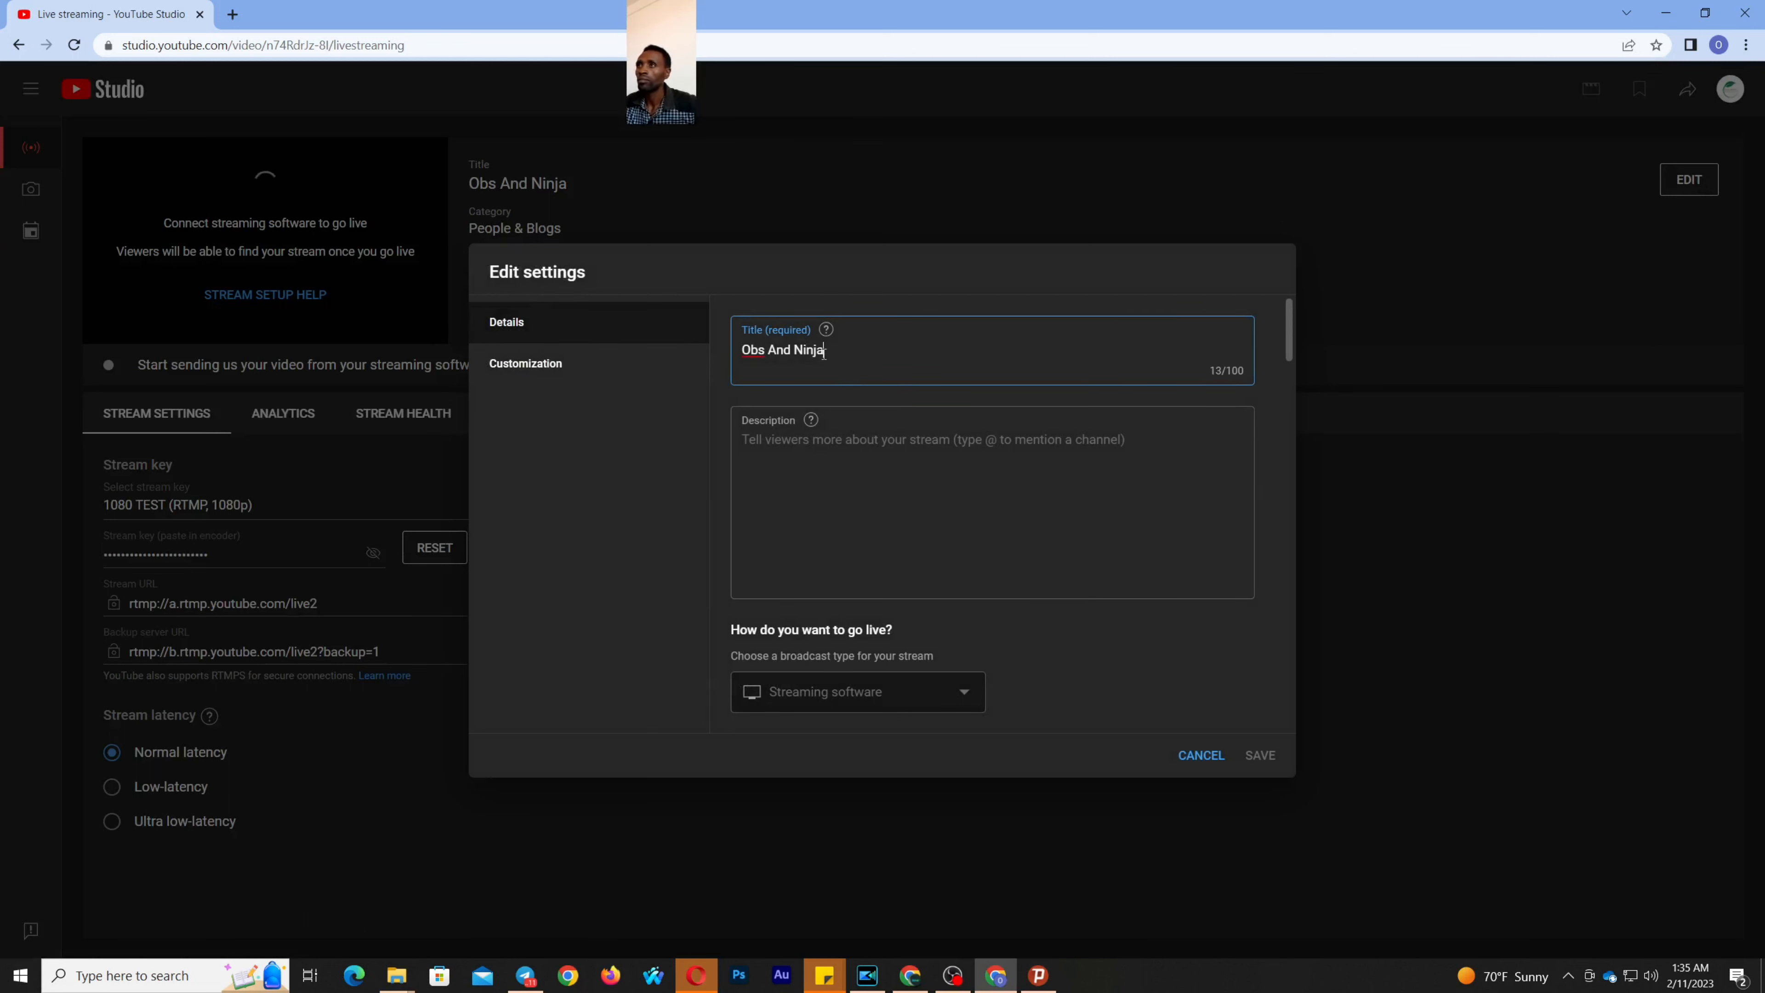
scroll(876, 459, "down", 3)
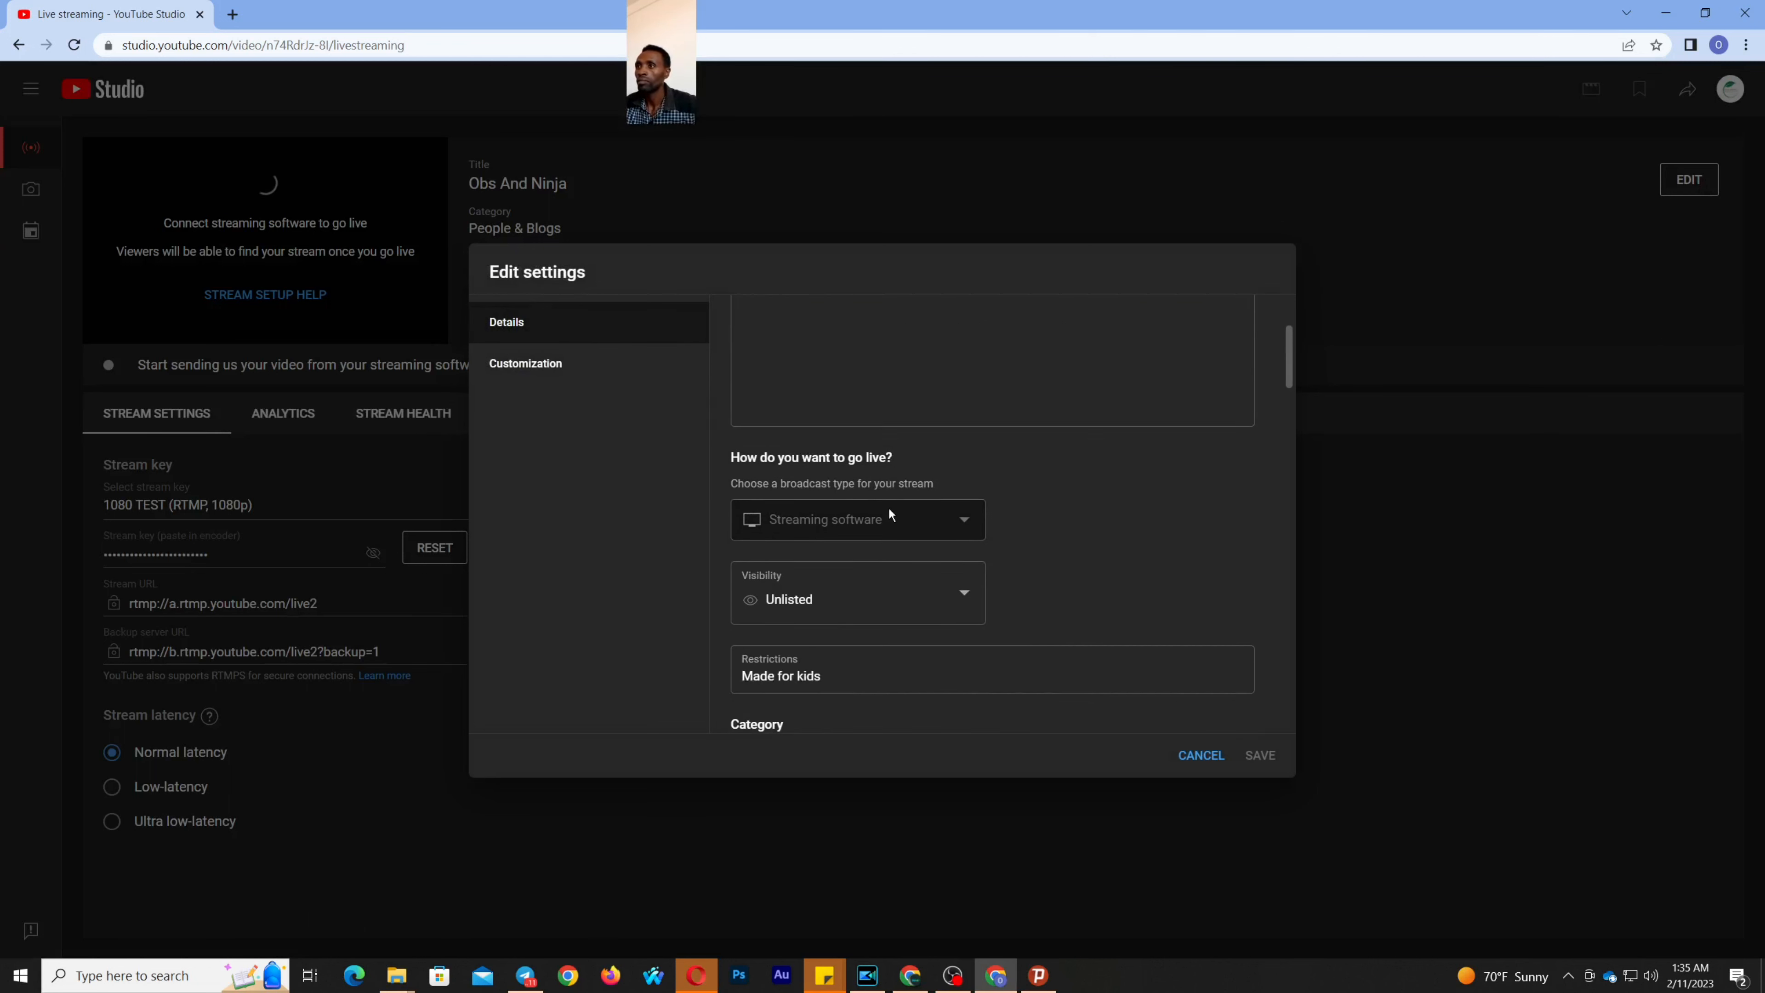
left_click(966, 596)
left_click(779, 700)
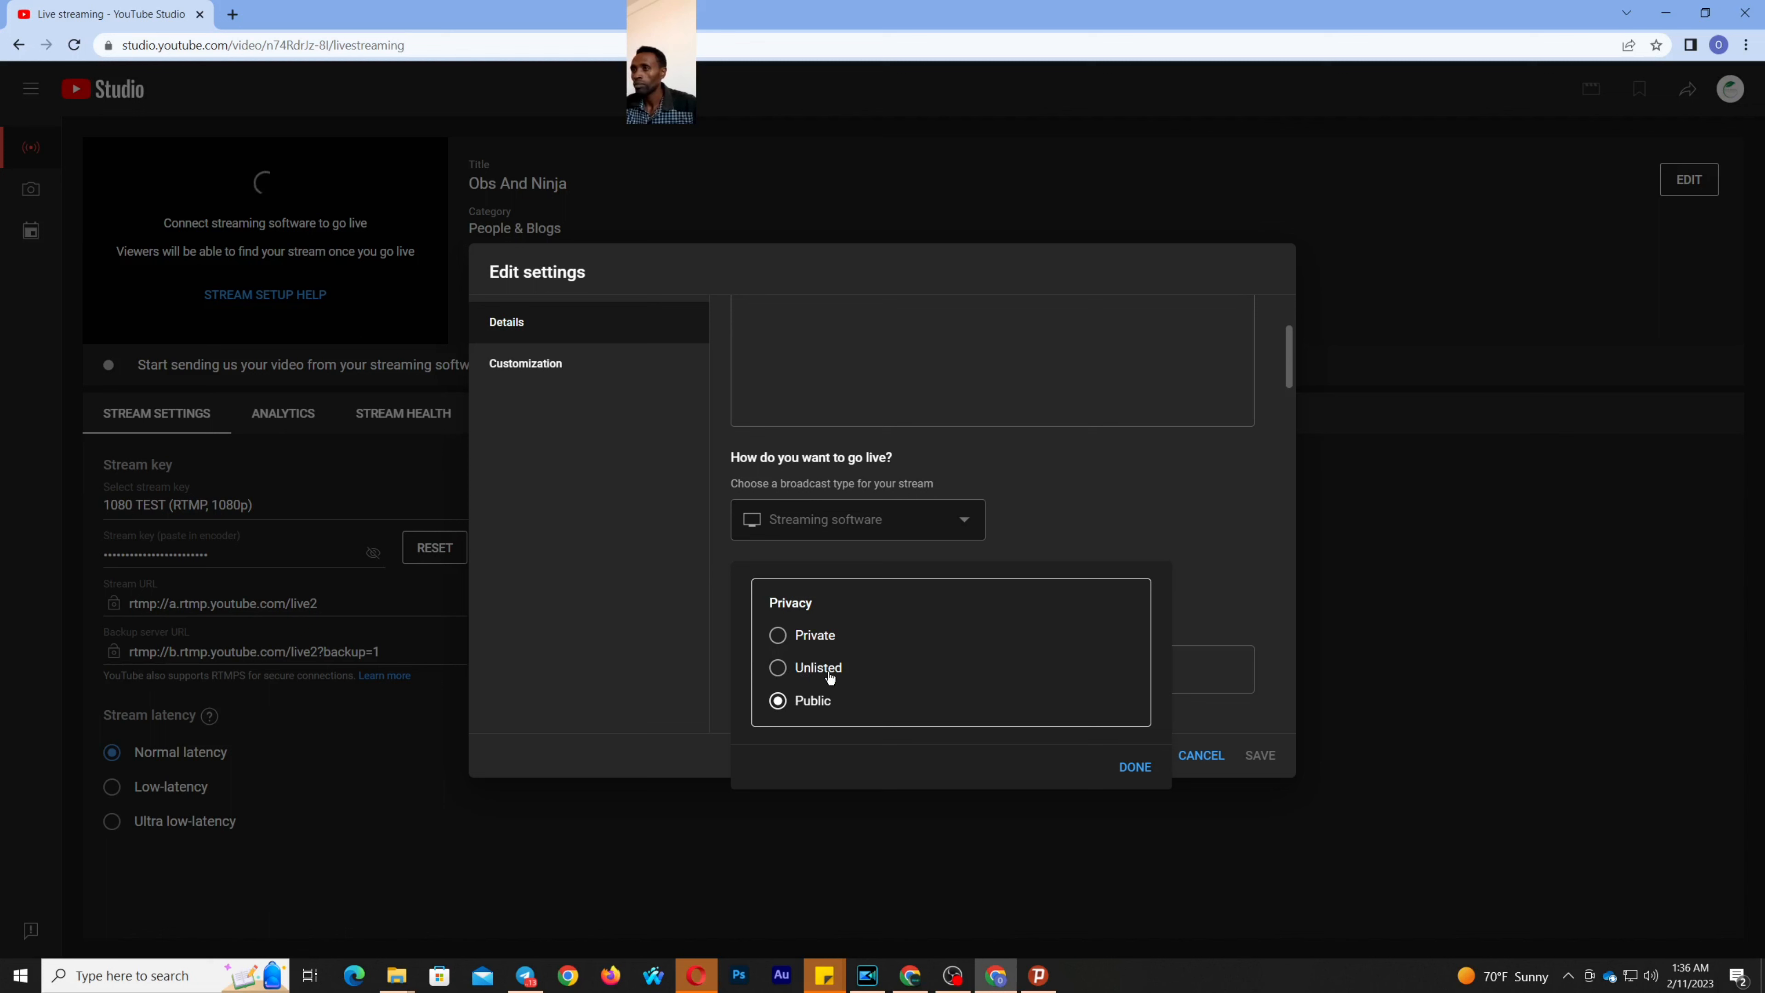
left_click(1135, 767)
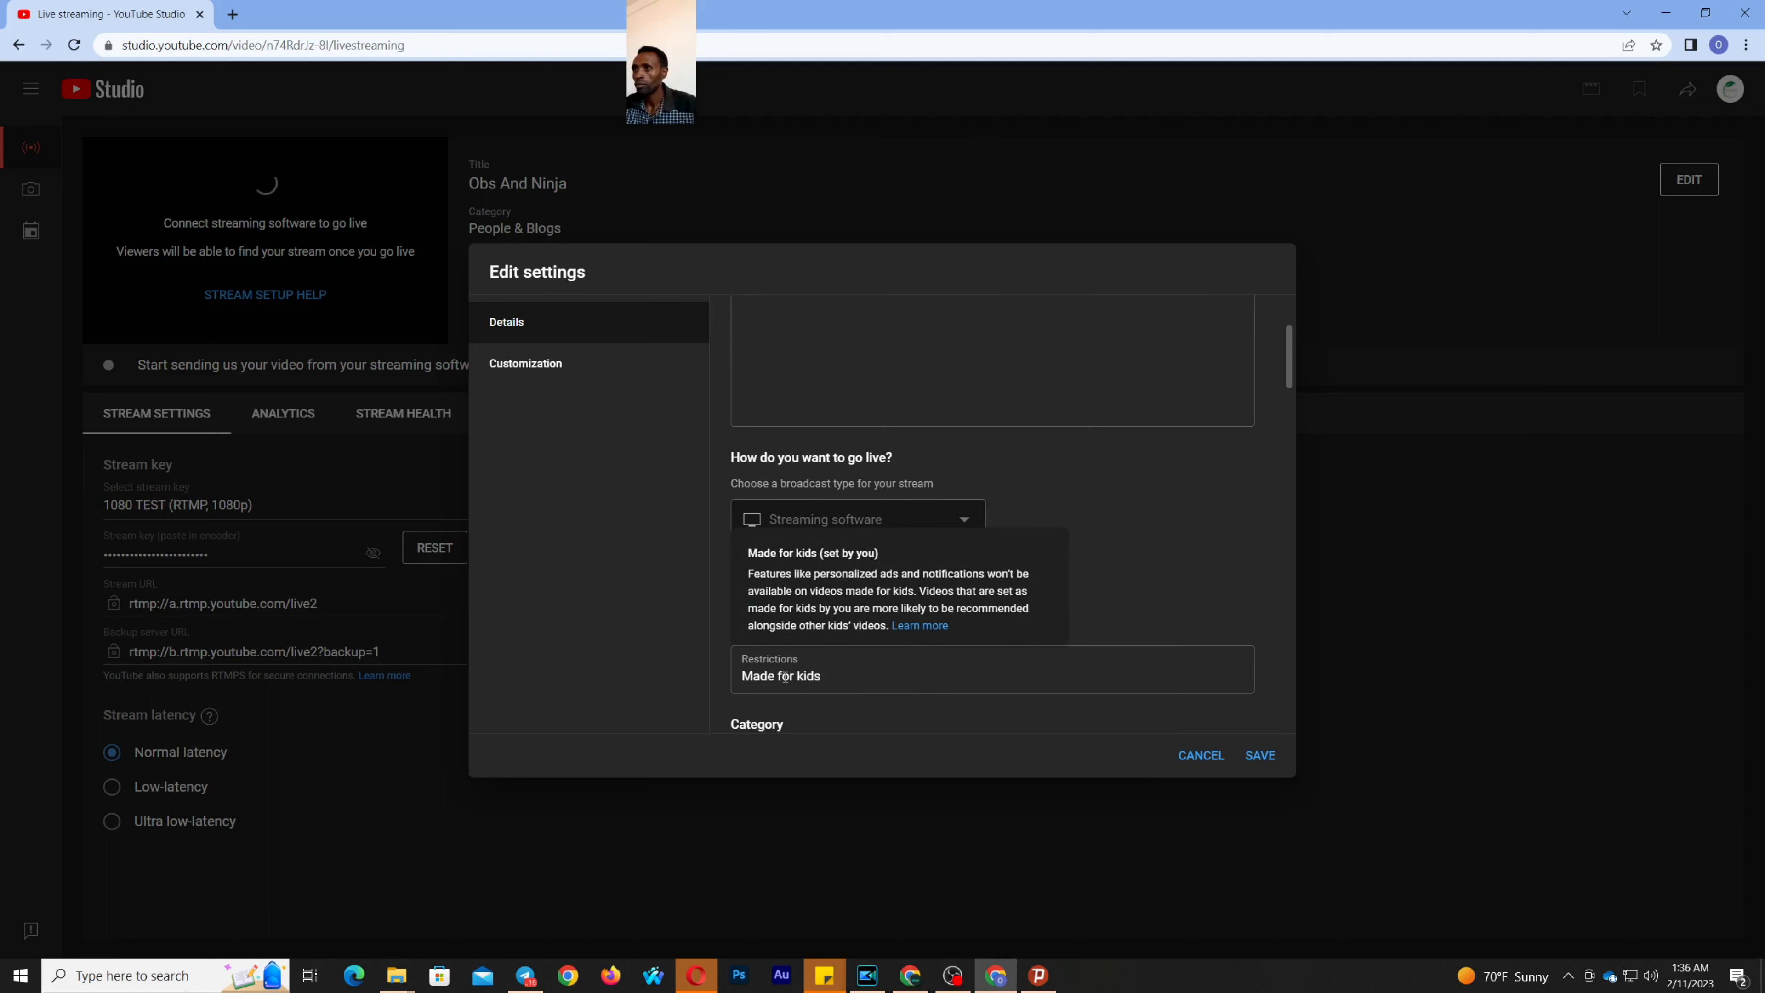
Review the stream's restrictions, category and thumbnail settings, dismissing the thumbnail file selection
scroll(1171, 722, "down", 3)
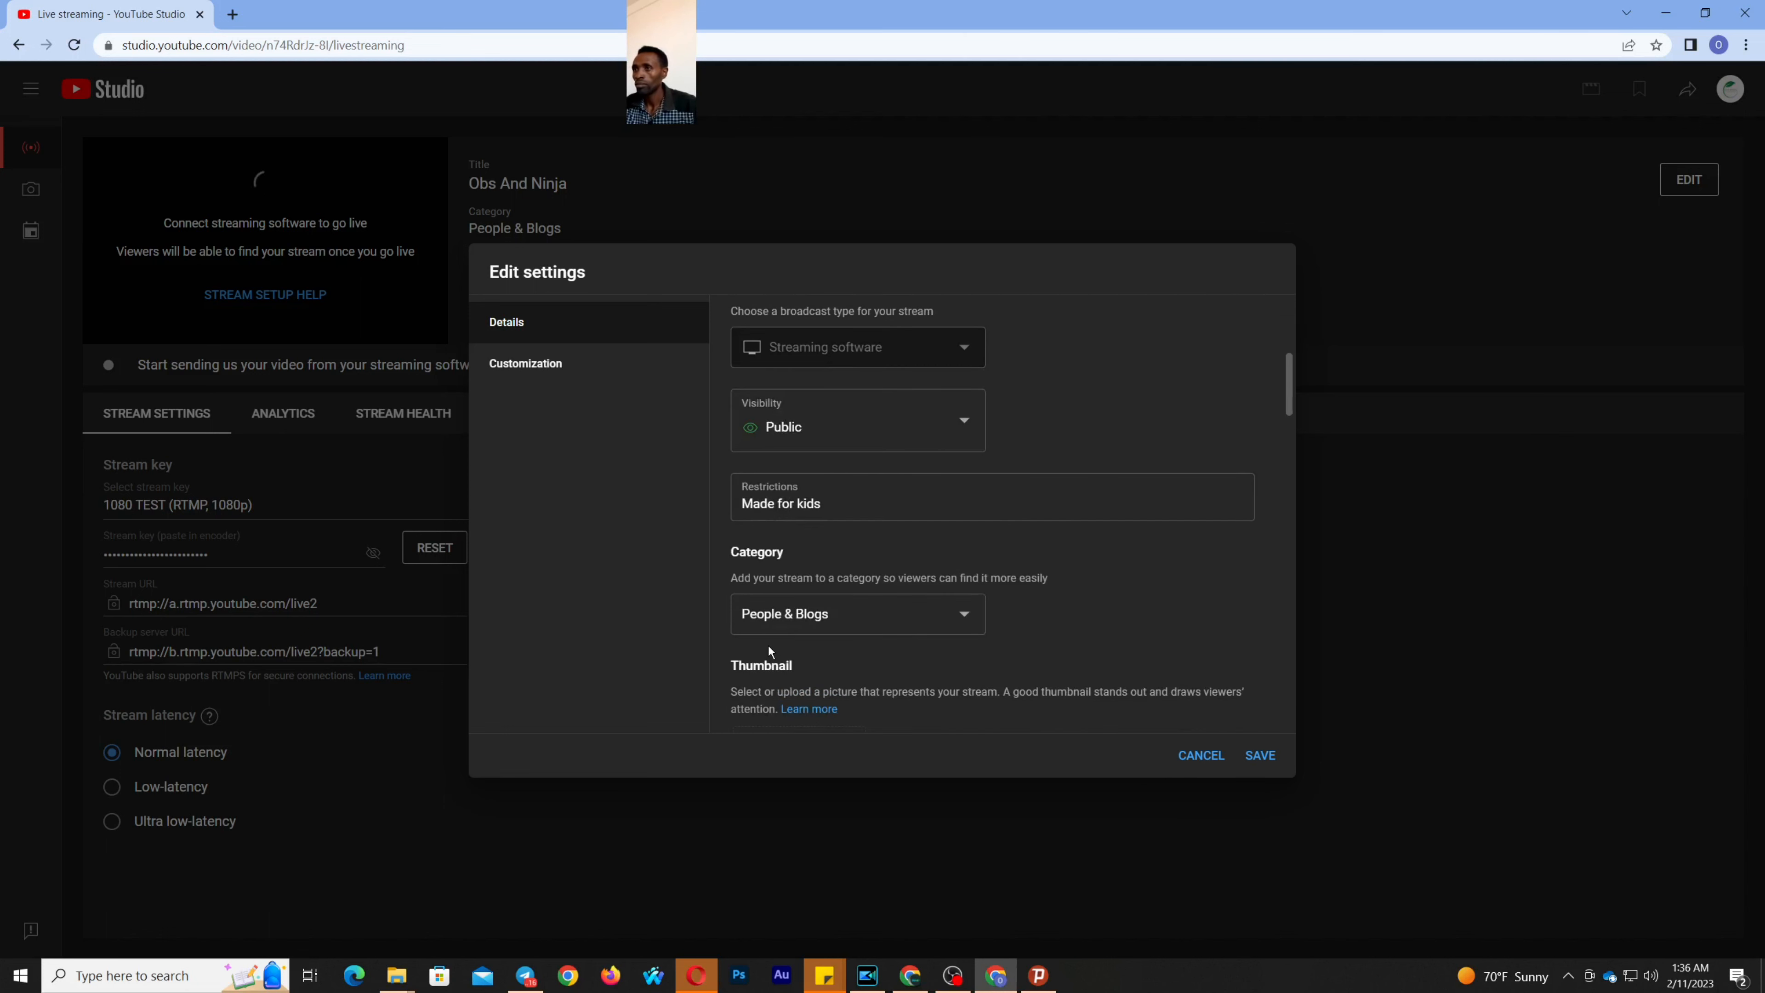
mouse_move(812, 502)
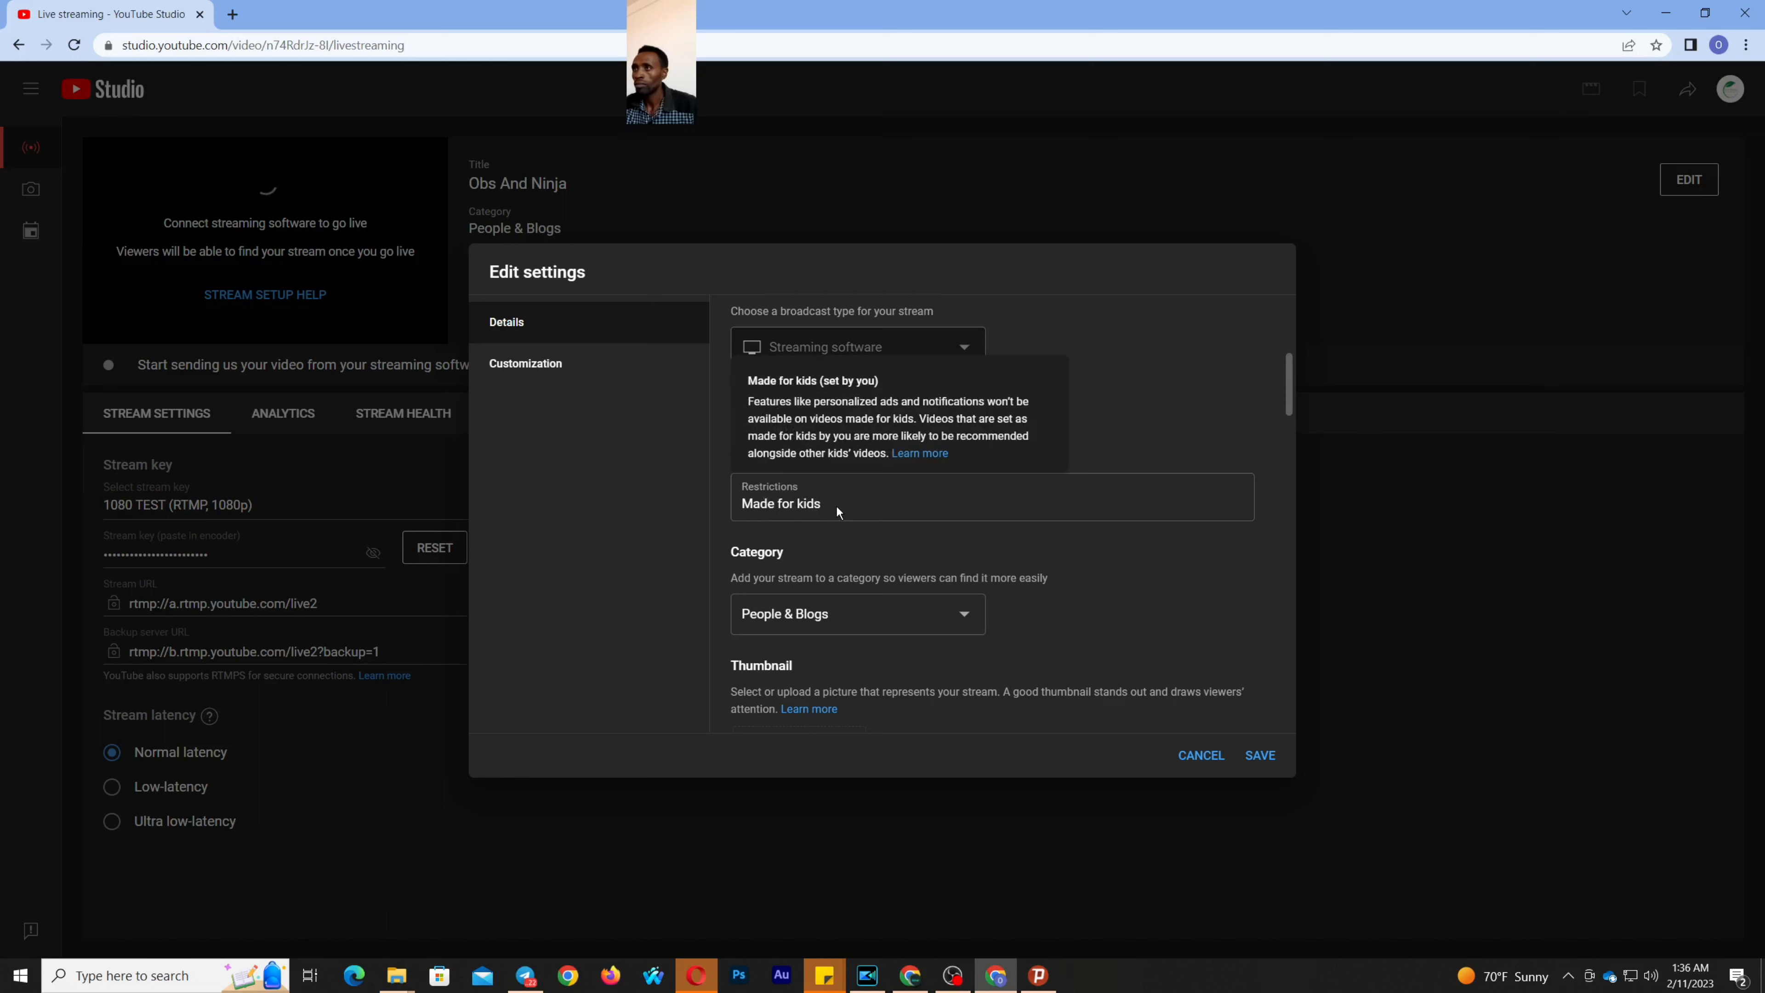
scroll(838, 512, "down", 4)
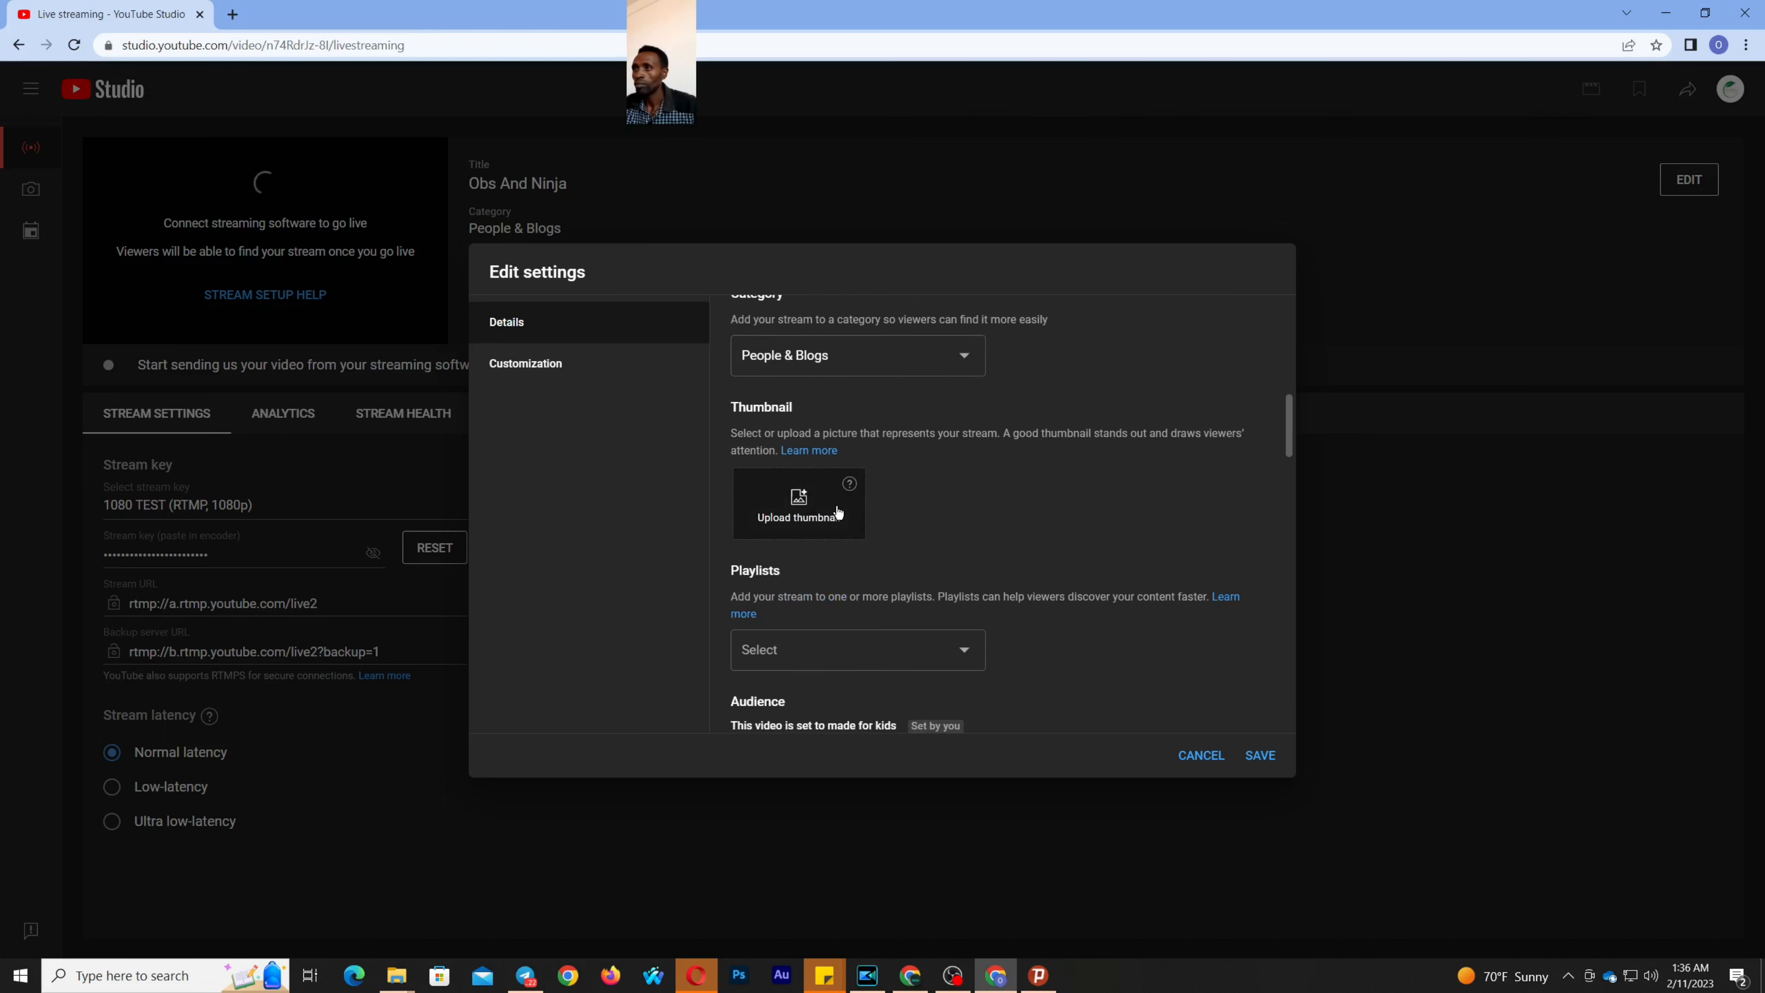
scroll(837, 511, "up", 1)
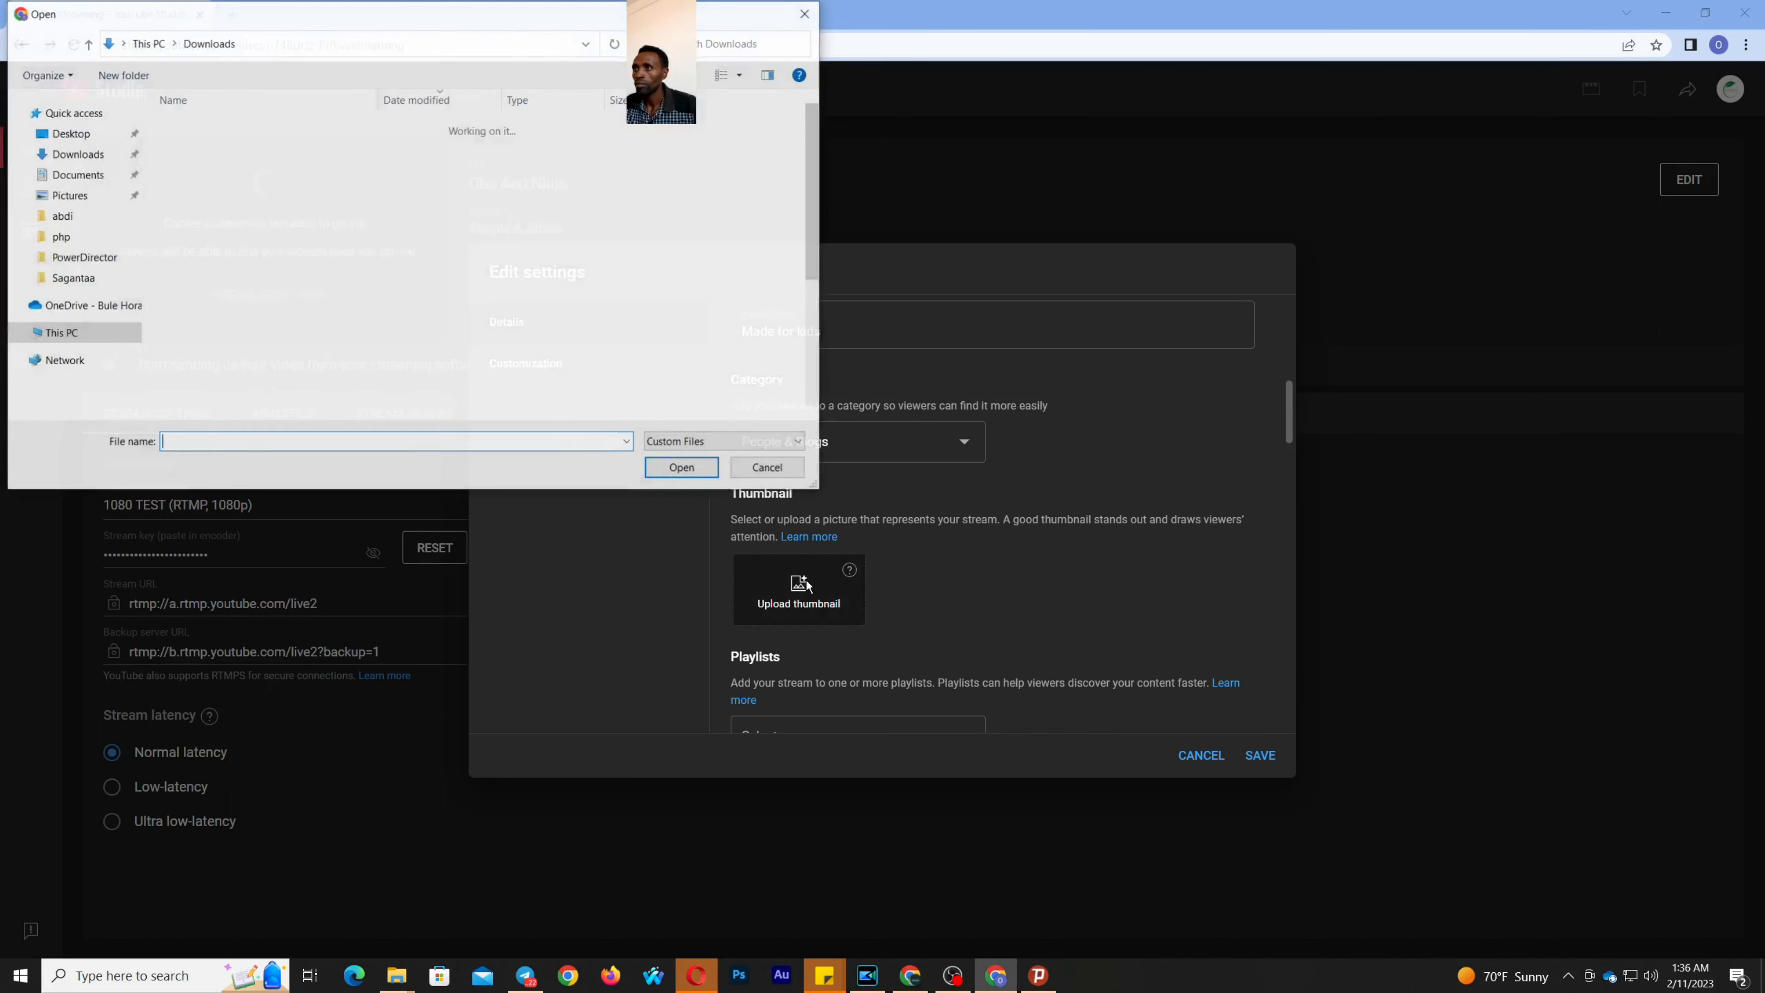
left_click(770, 467)
Create a public playlist titled "Live" for the stream
scroll(904, 577, "down", 2)
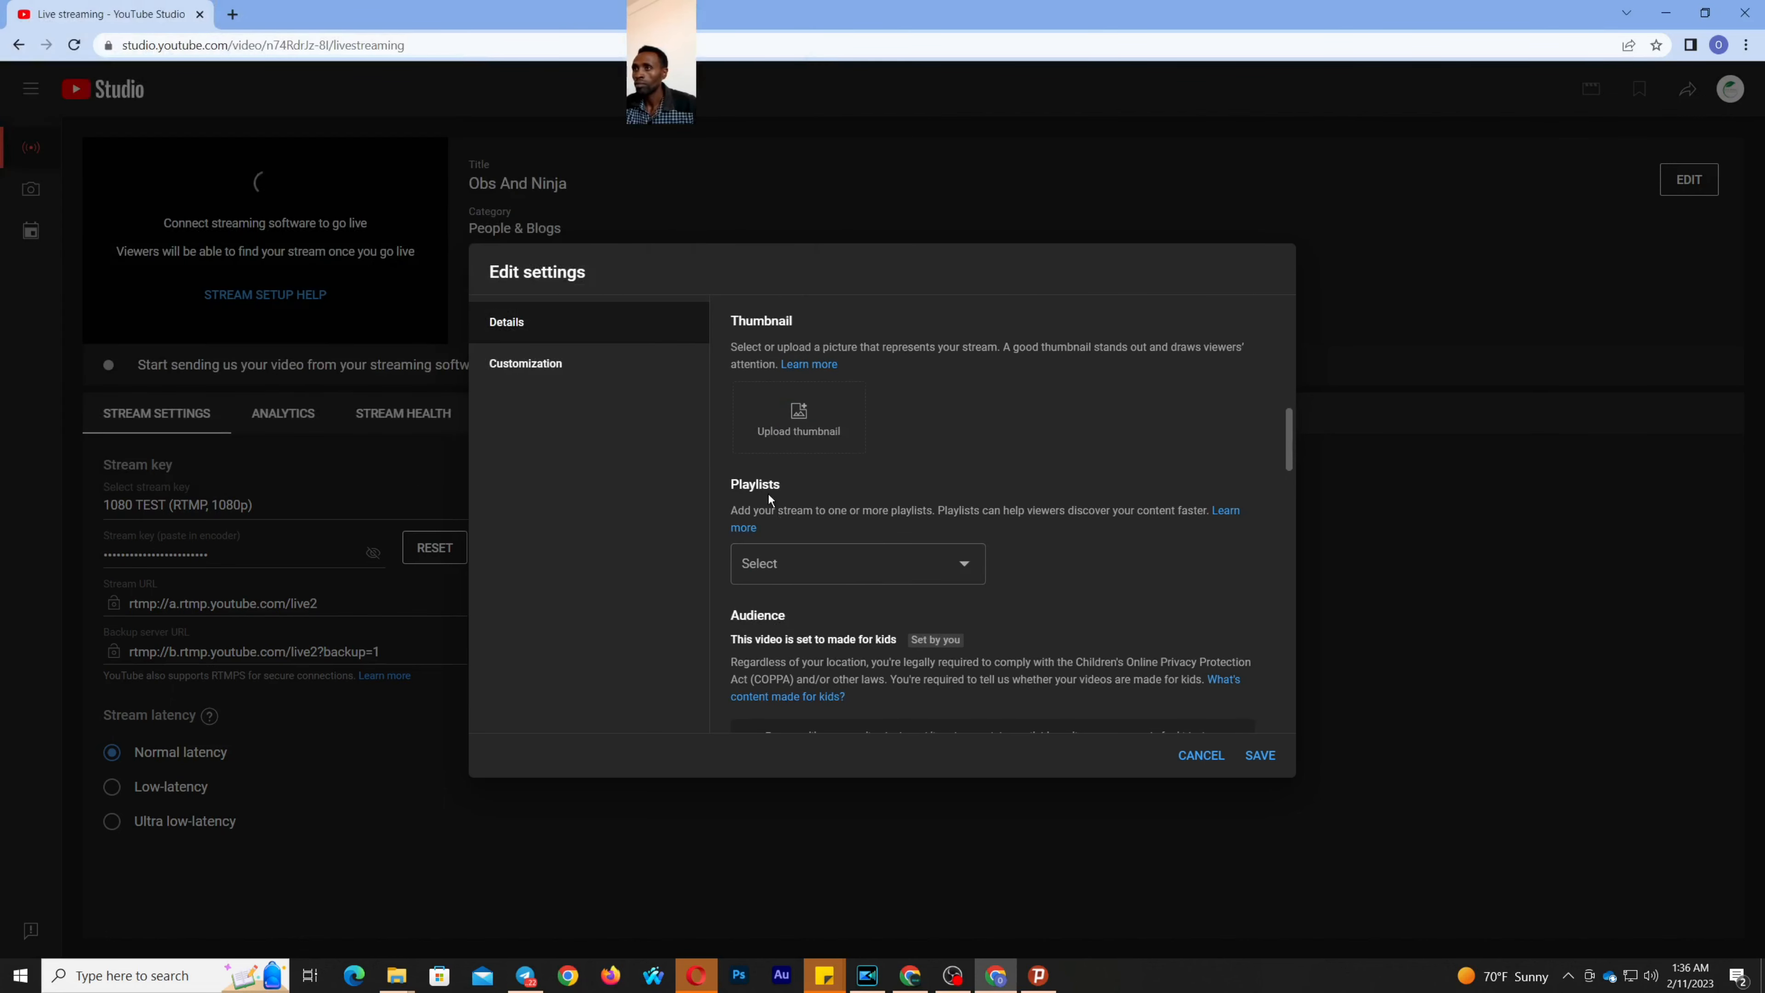
left_click(809, 565)
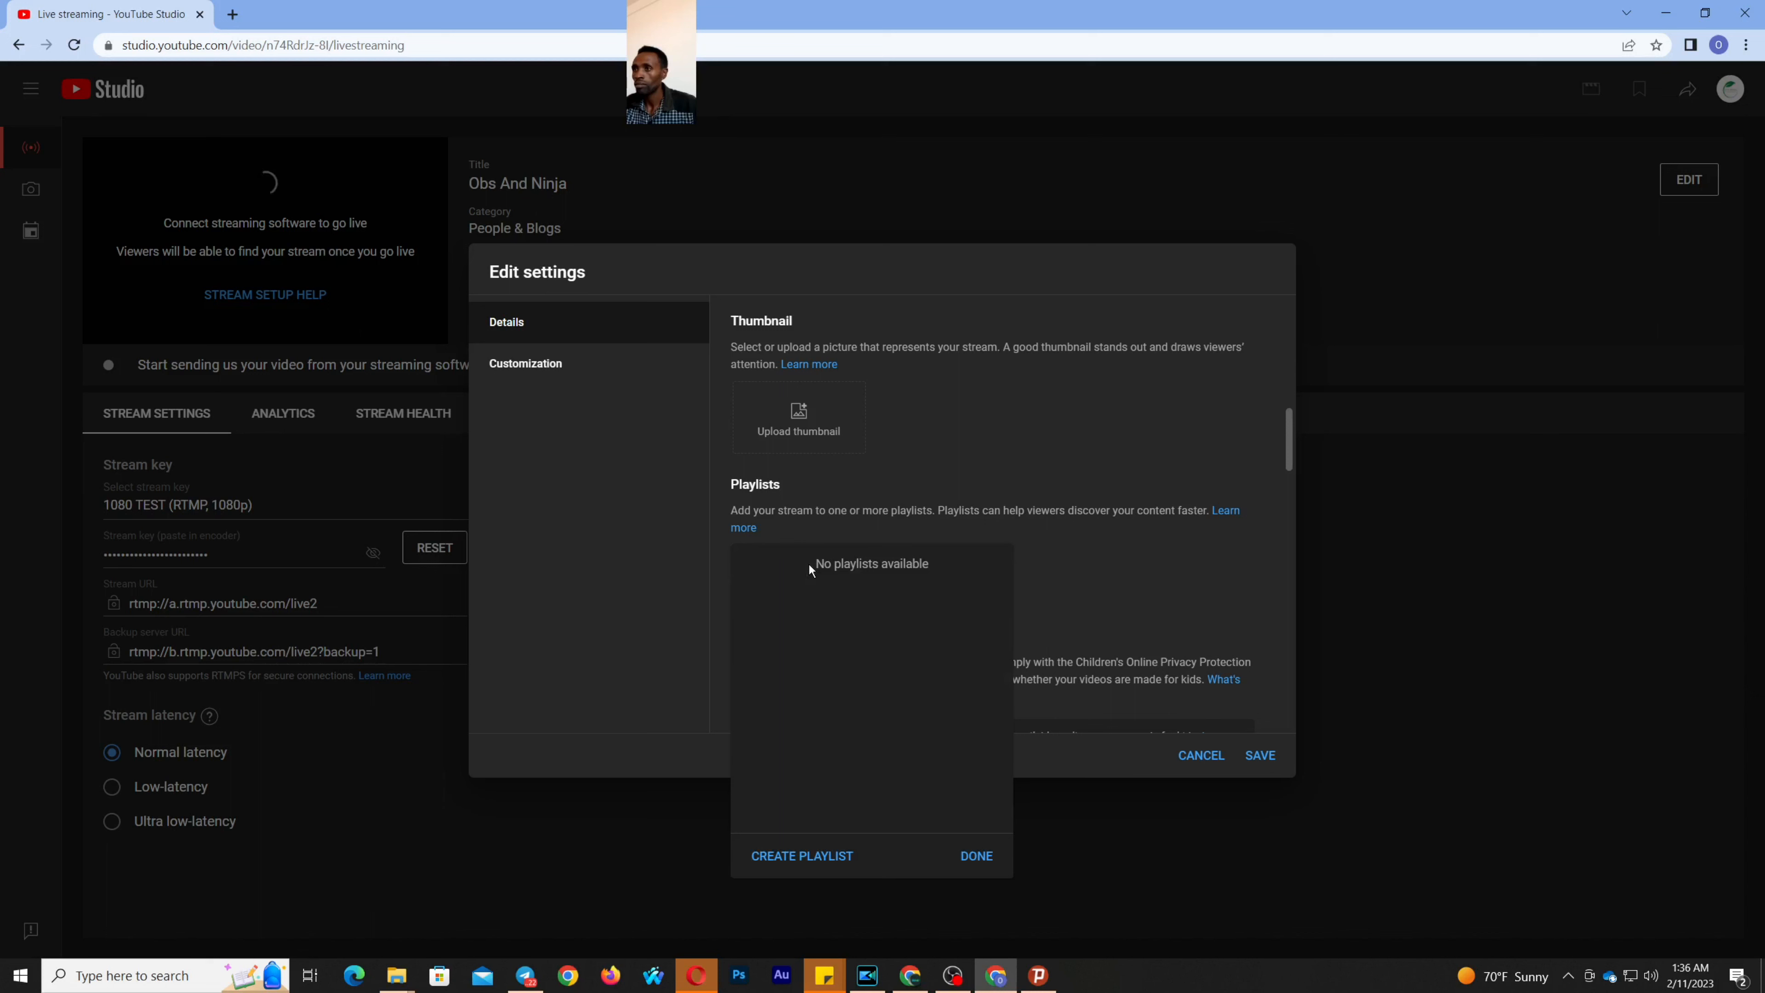
left_click(808, 856)
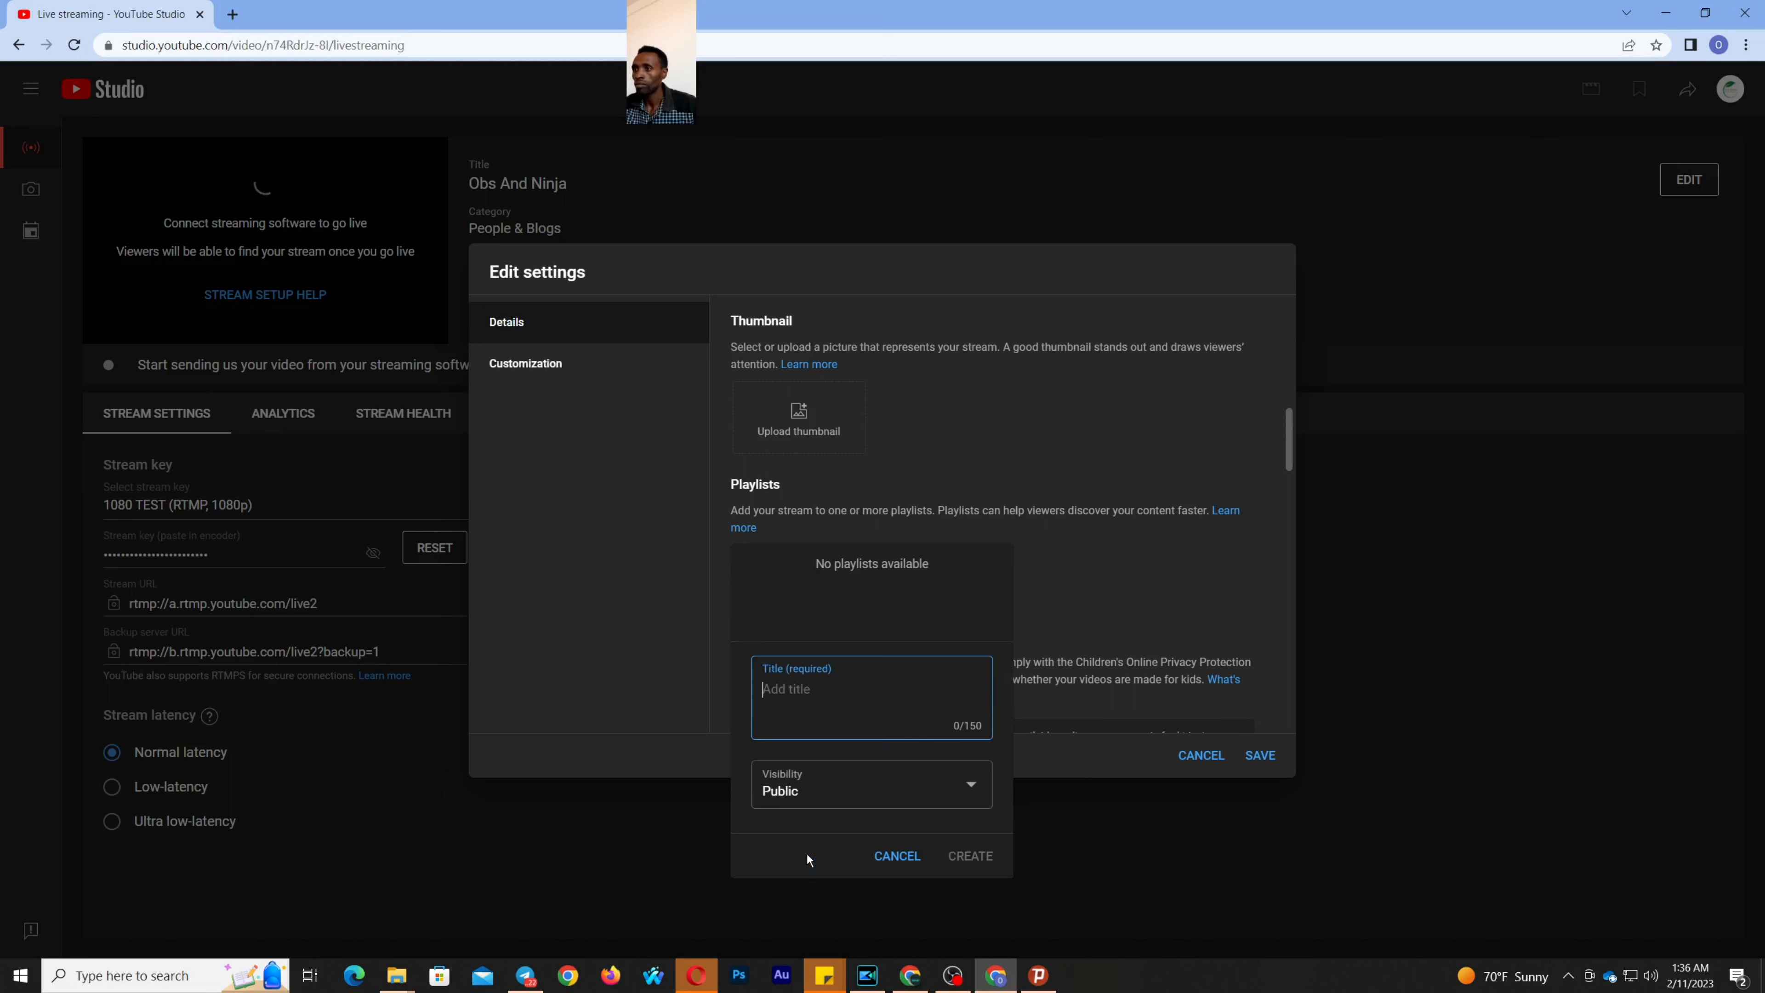
type("L")
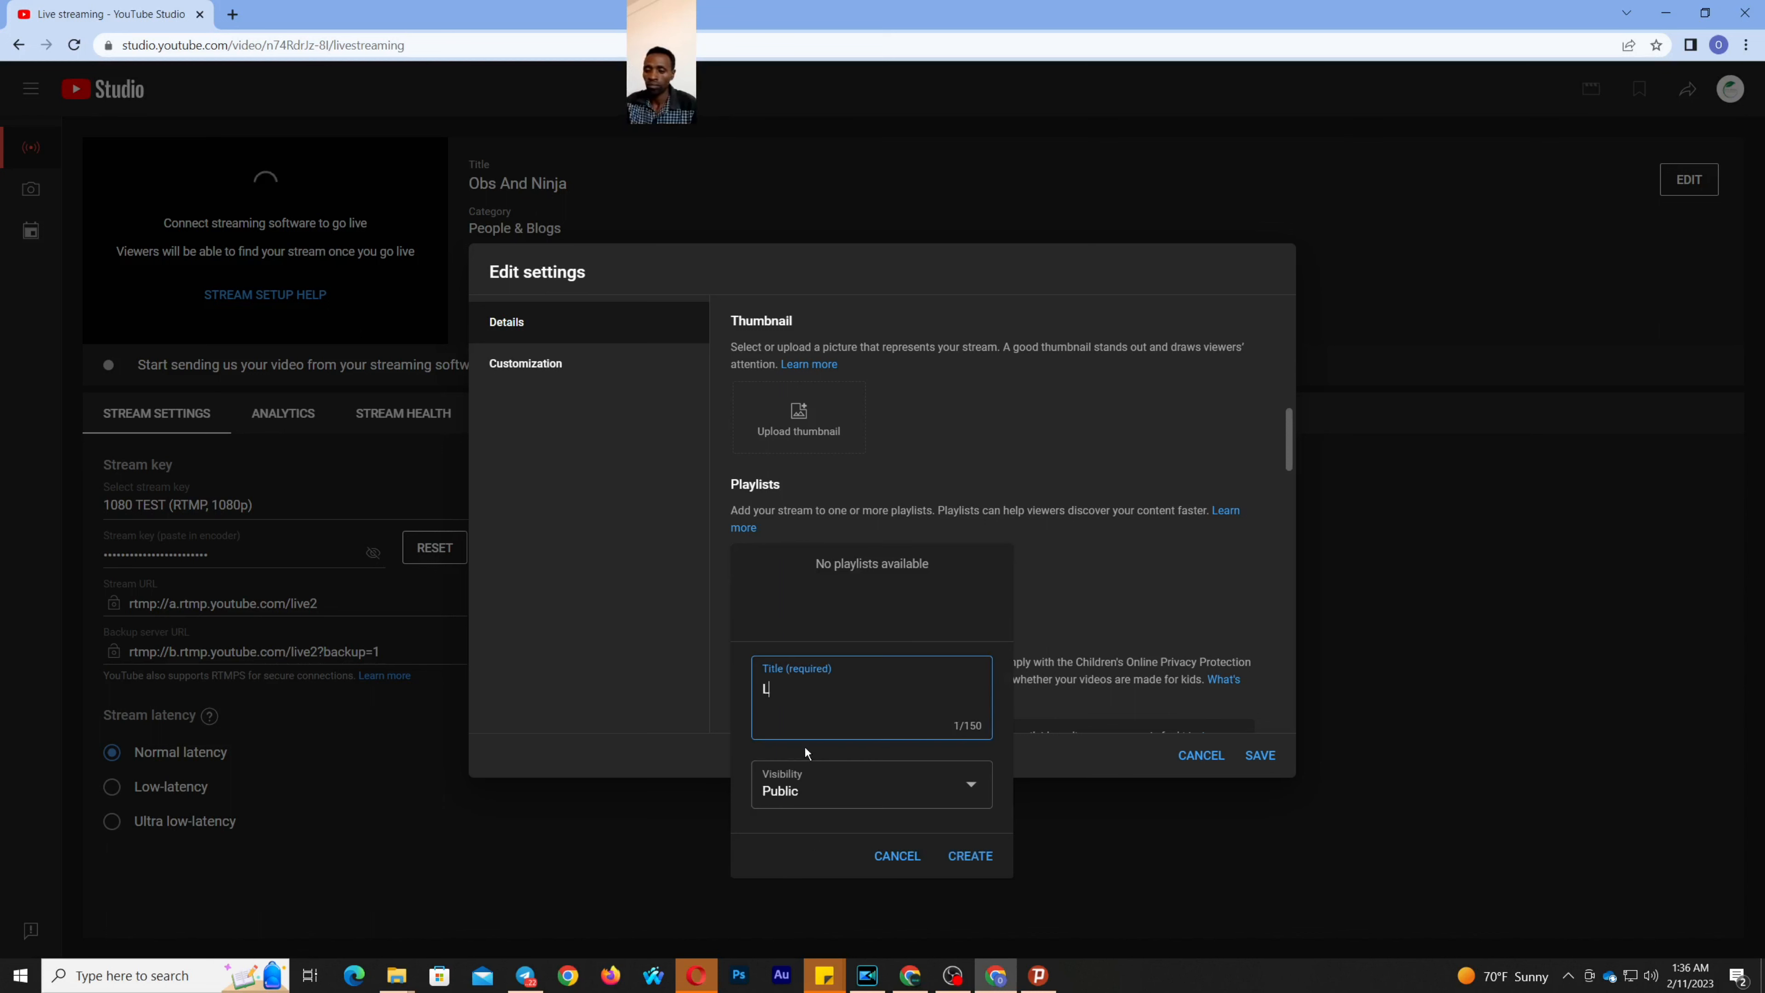
type("ive")
left_click(970, 855)
Set the stream's audience to not made for kids
scroll(783, 646, "down", 3)
left_click(784, 645)
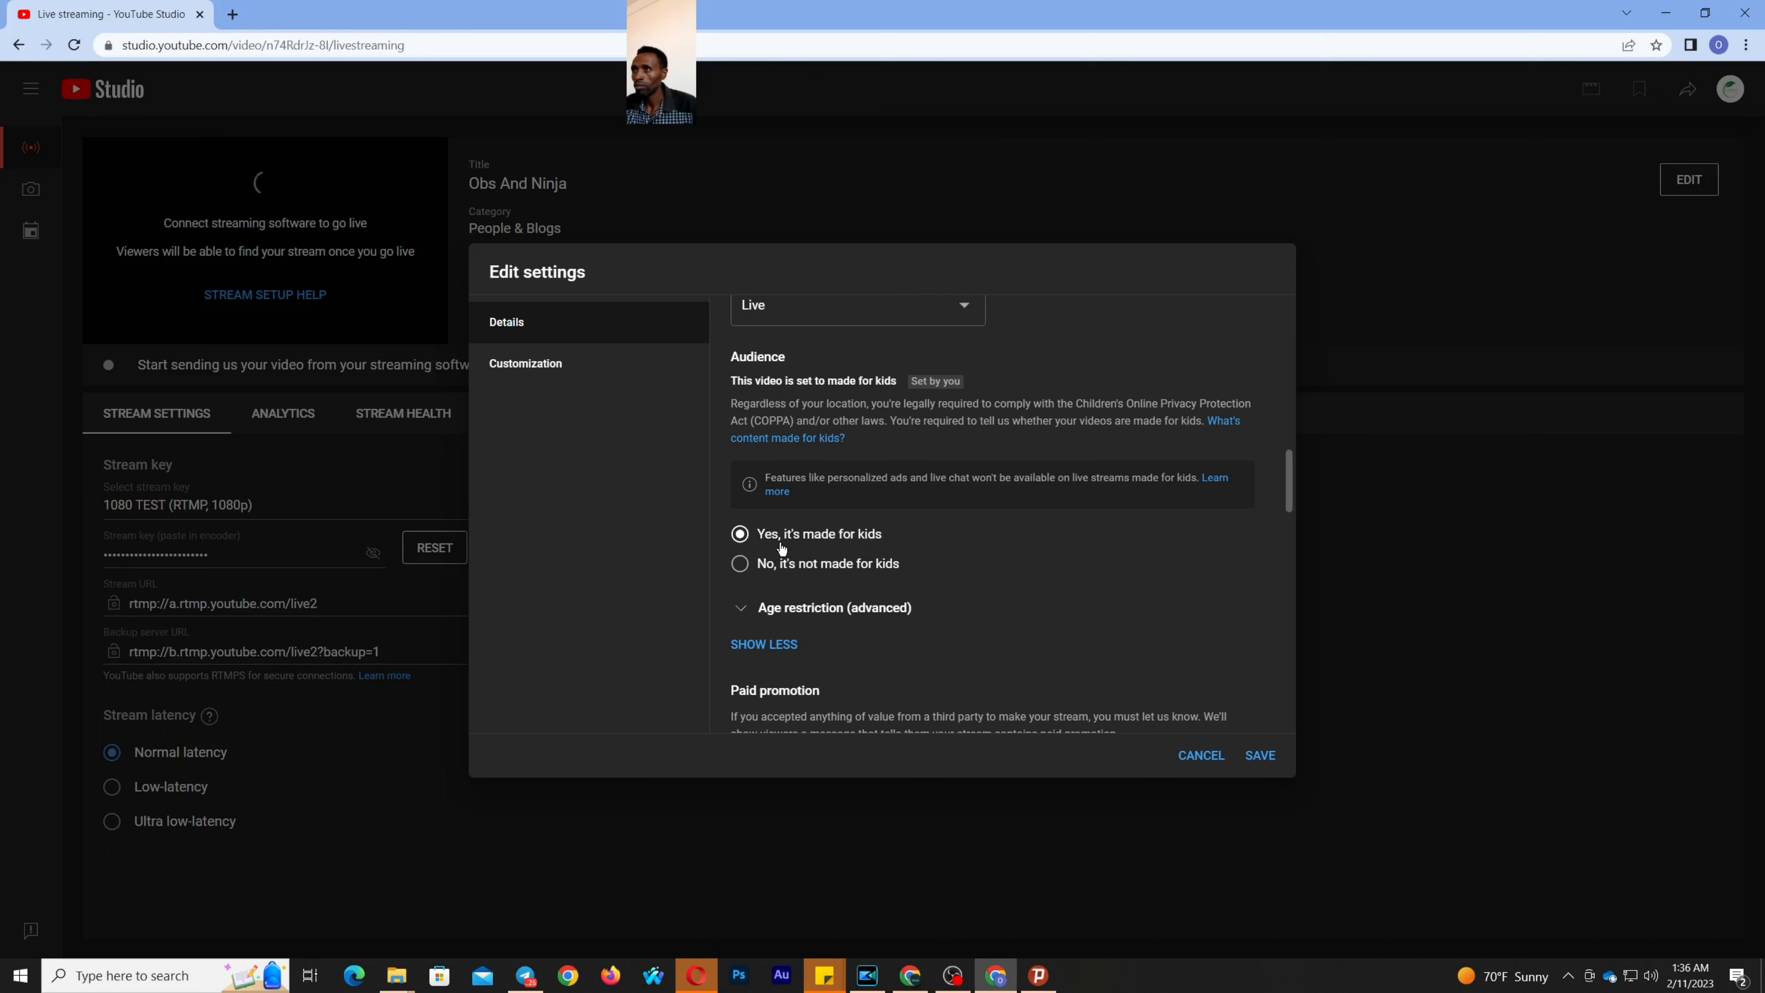
left_click(741, 564)
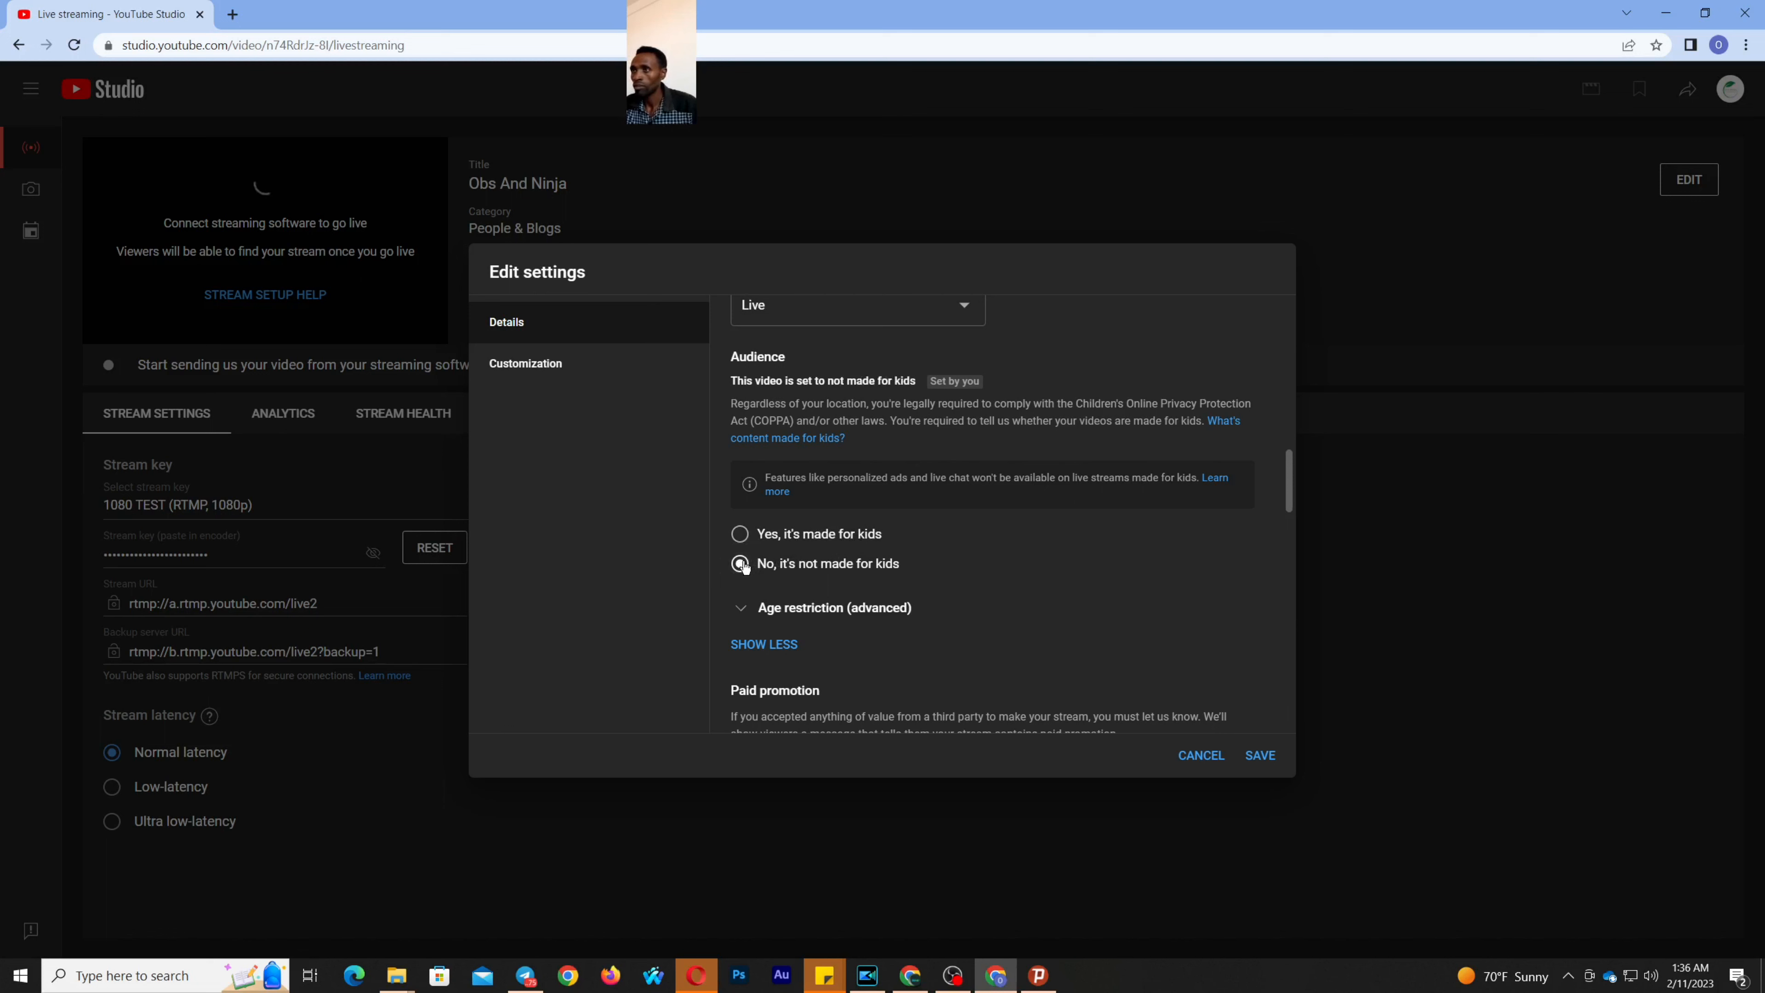
scroll(894, 611, "down", 2)
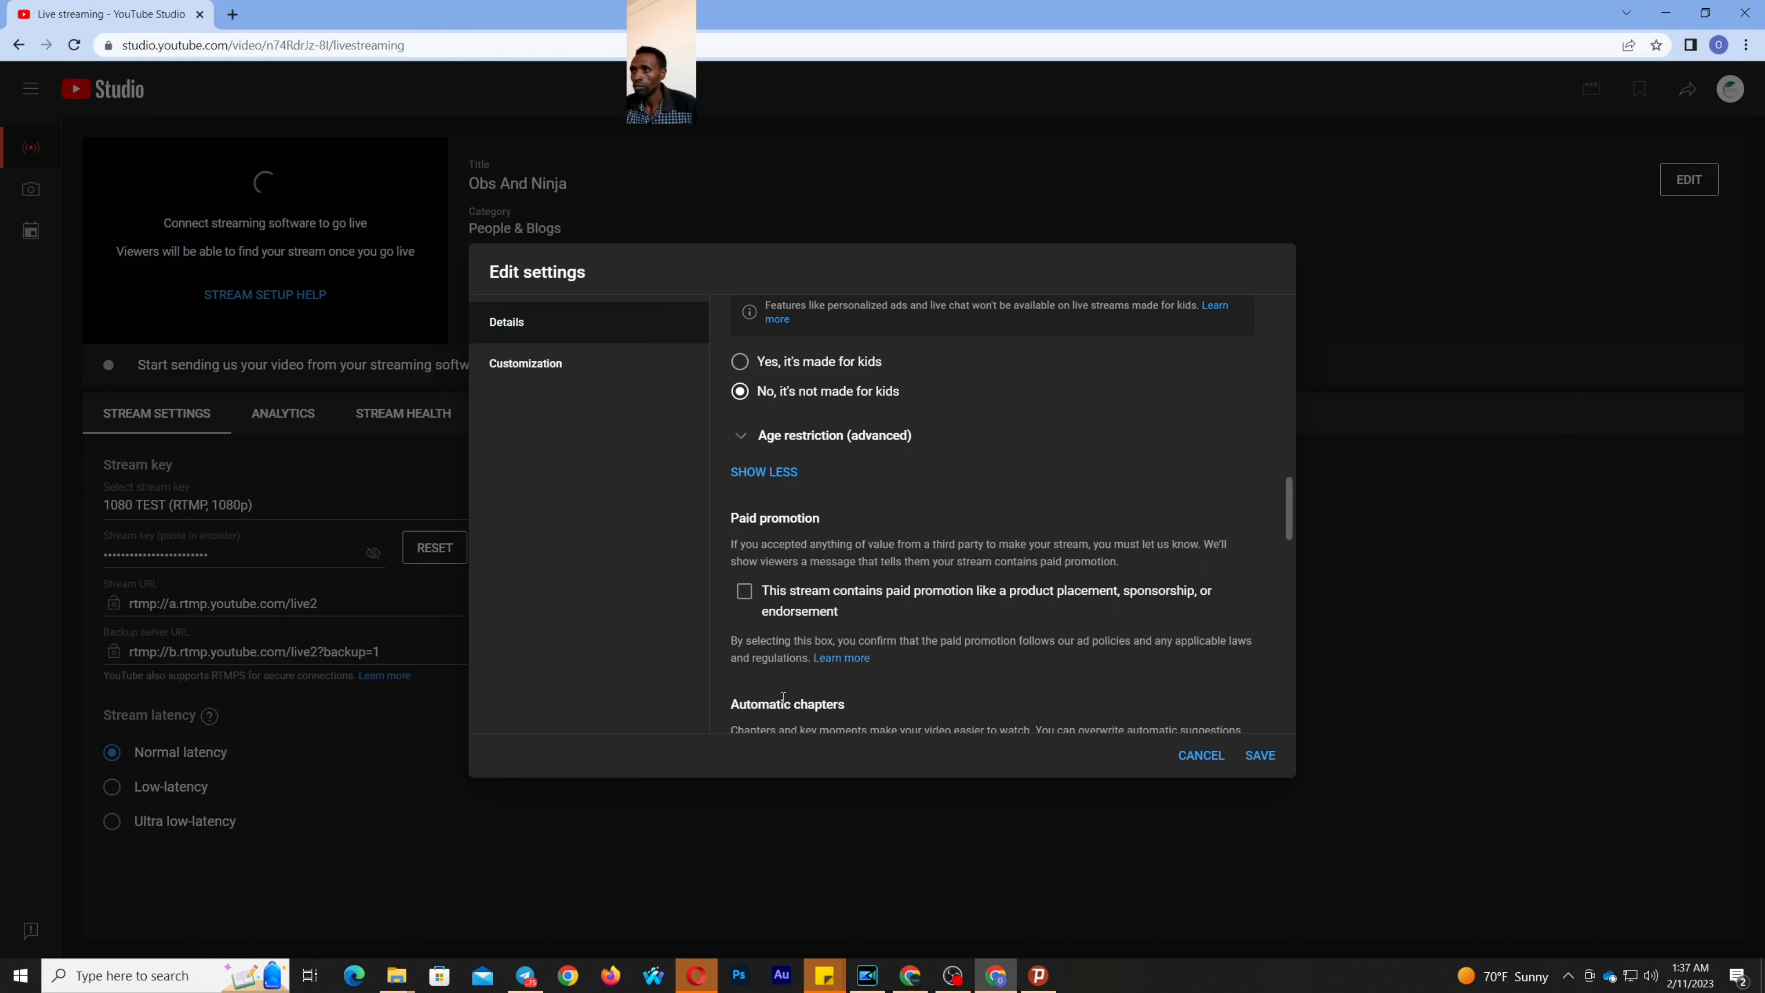
Enable slow mode for the live chat with a 60-second message delay and save the stream settings
scroll(785, 653, "down", 1)
scroll(800, 647, "down", 4)
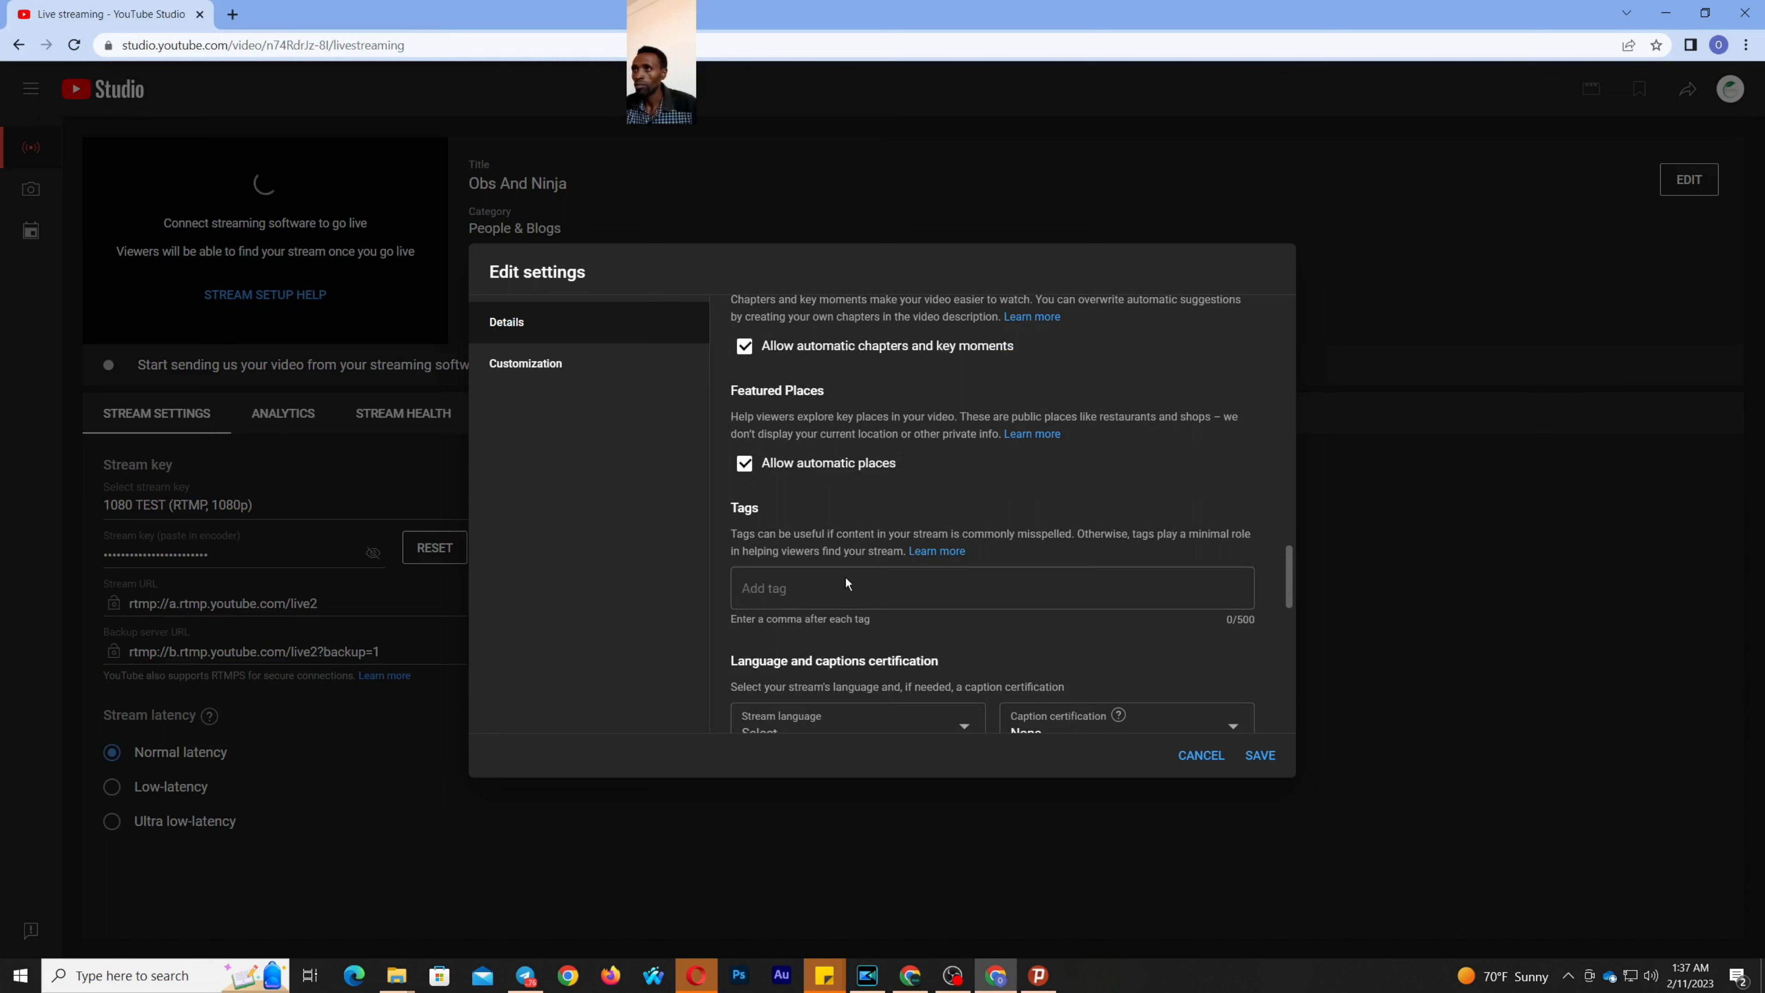
scroll(919, 589, "down", 1)
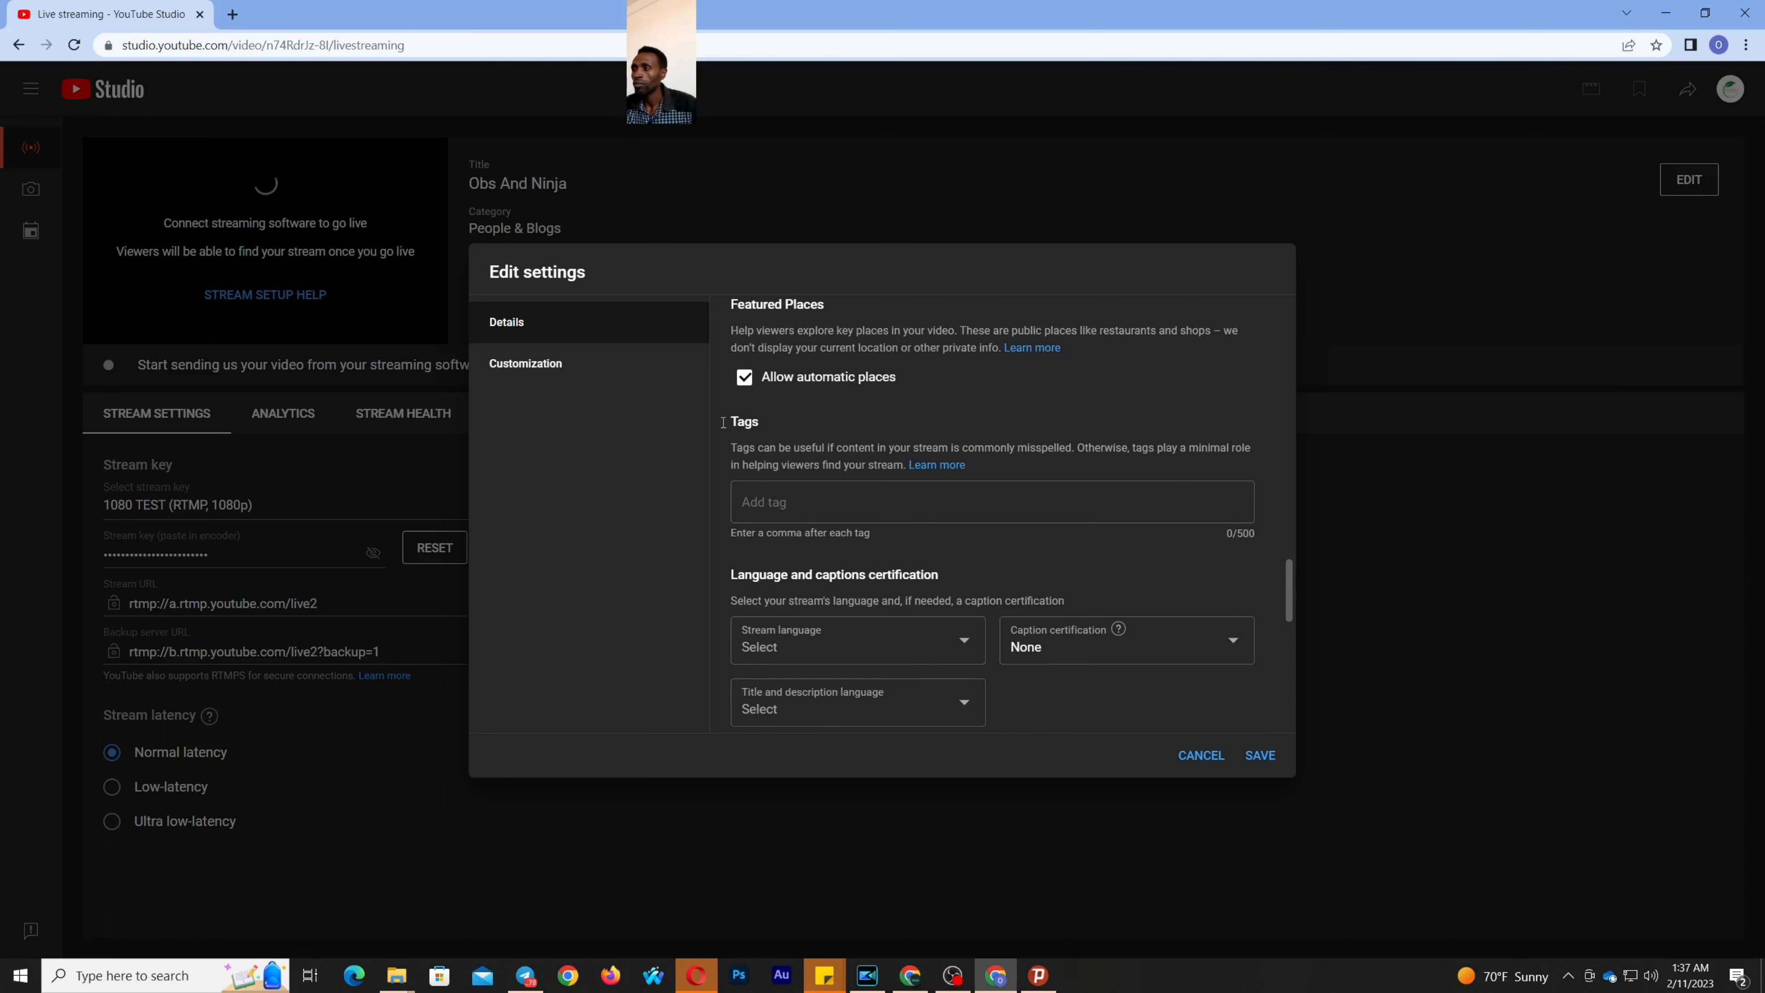
left_click(565, 373)
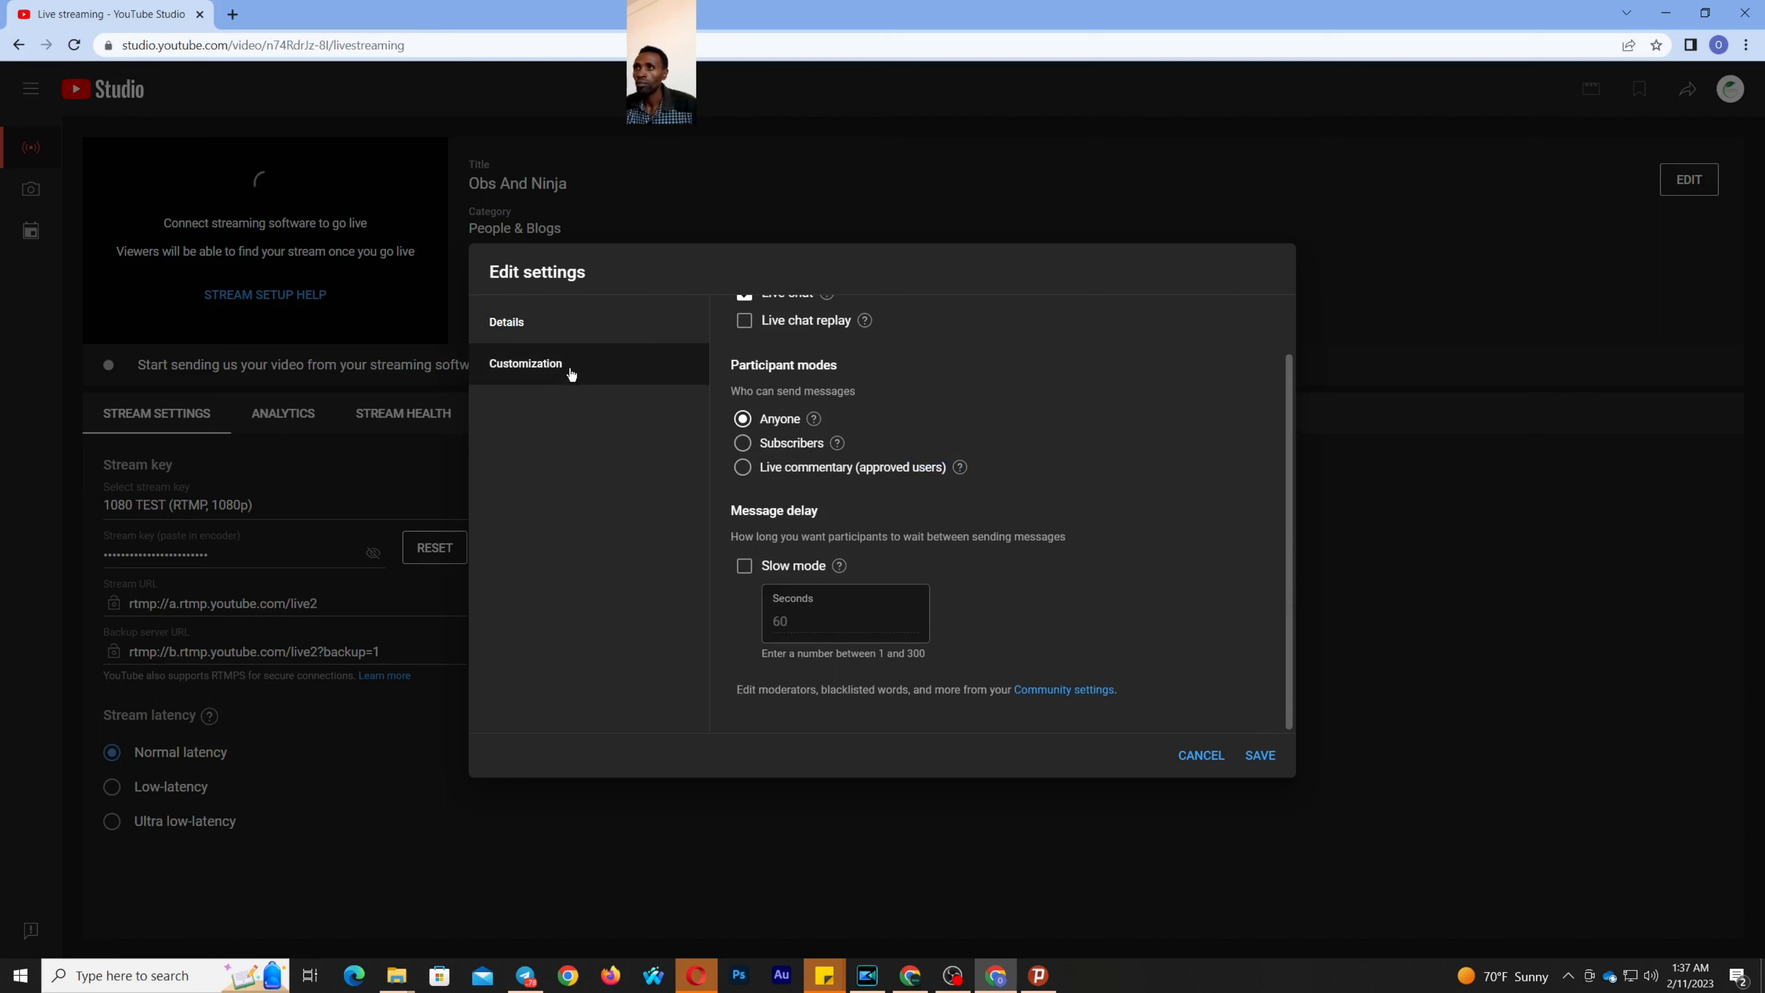
scroll(838, 431, "up", 1)
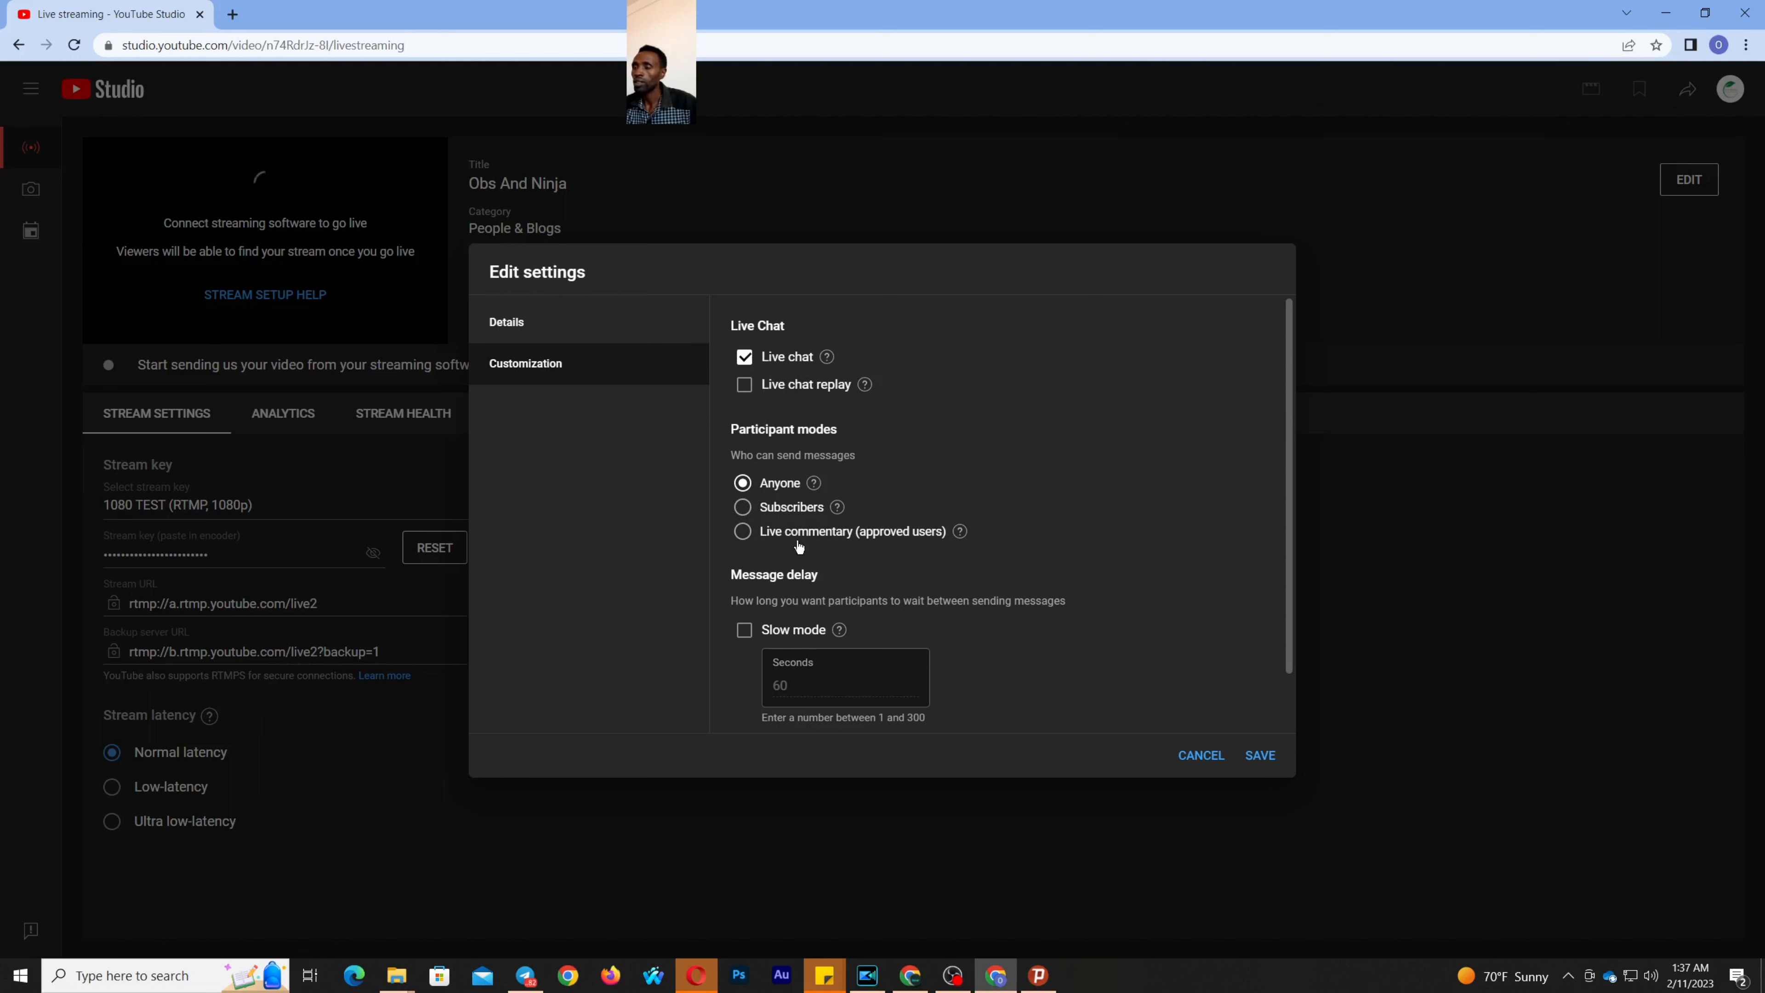
scroll(801, 556, "down", 1)
left_click(745, 567)
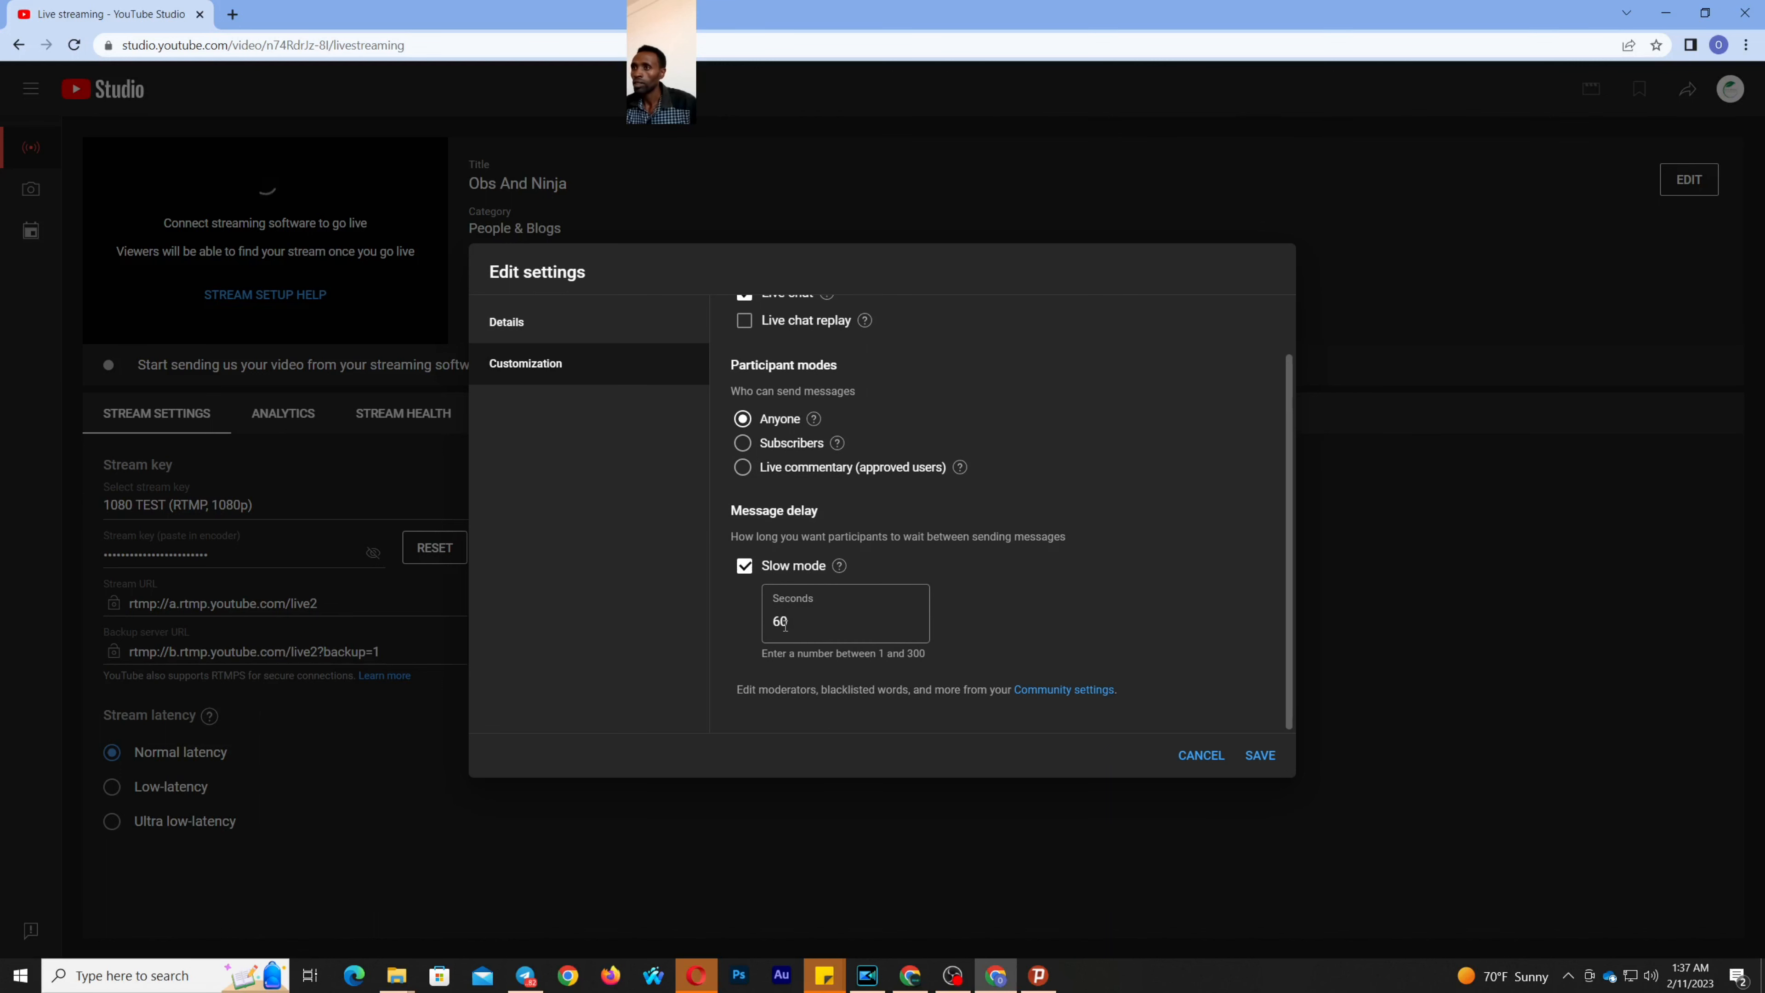
left_click(1260, 756)
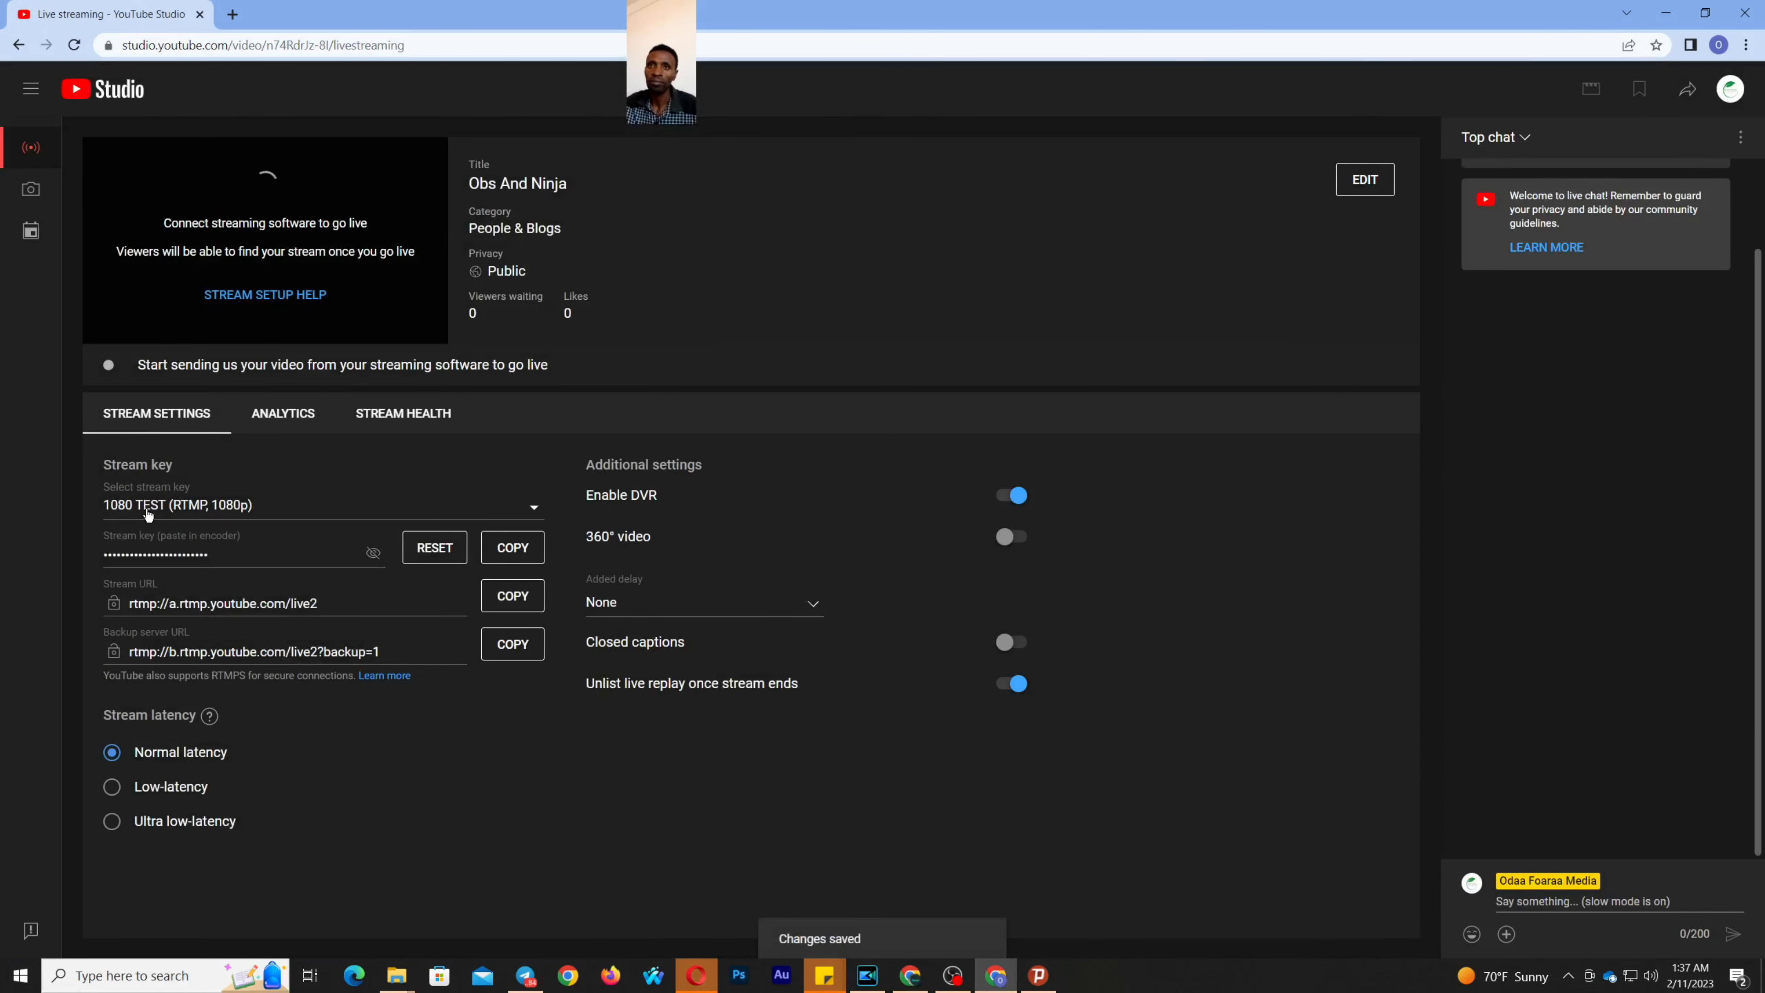
Review the available stream key options and check the current stream key's hidden value
left_click(535, 508)
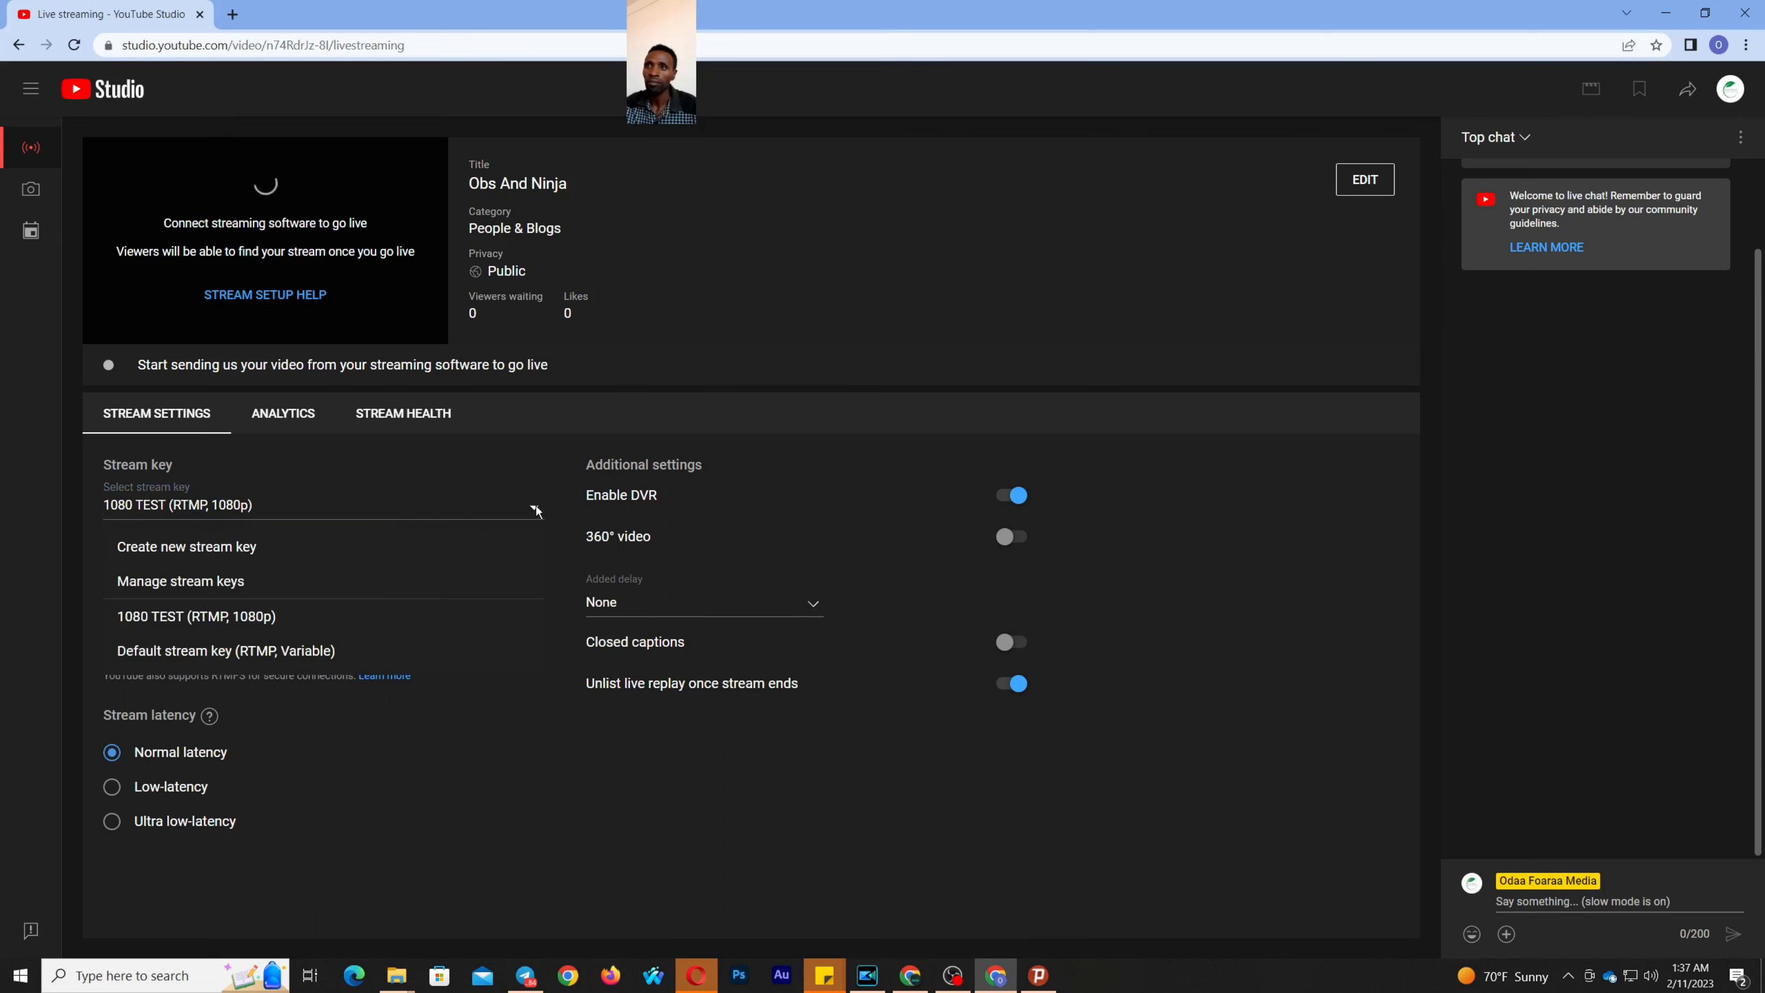
left_click(537, 506)
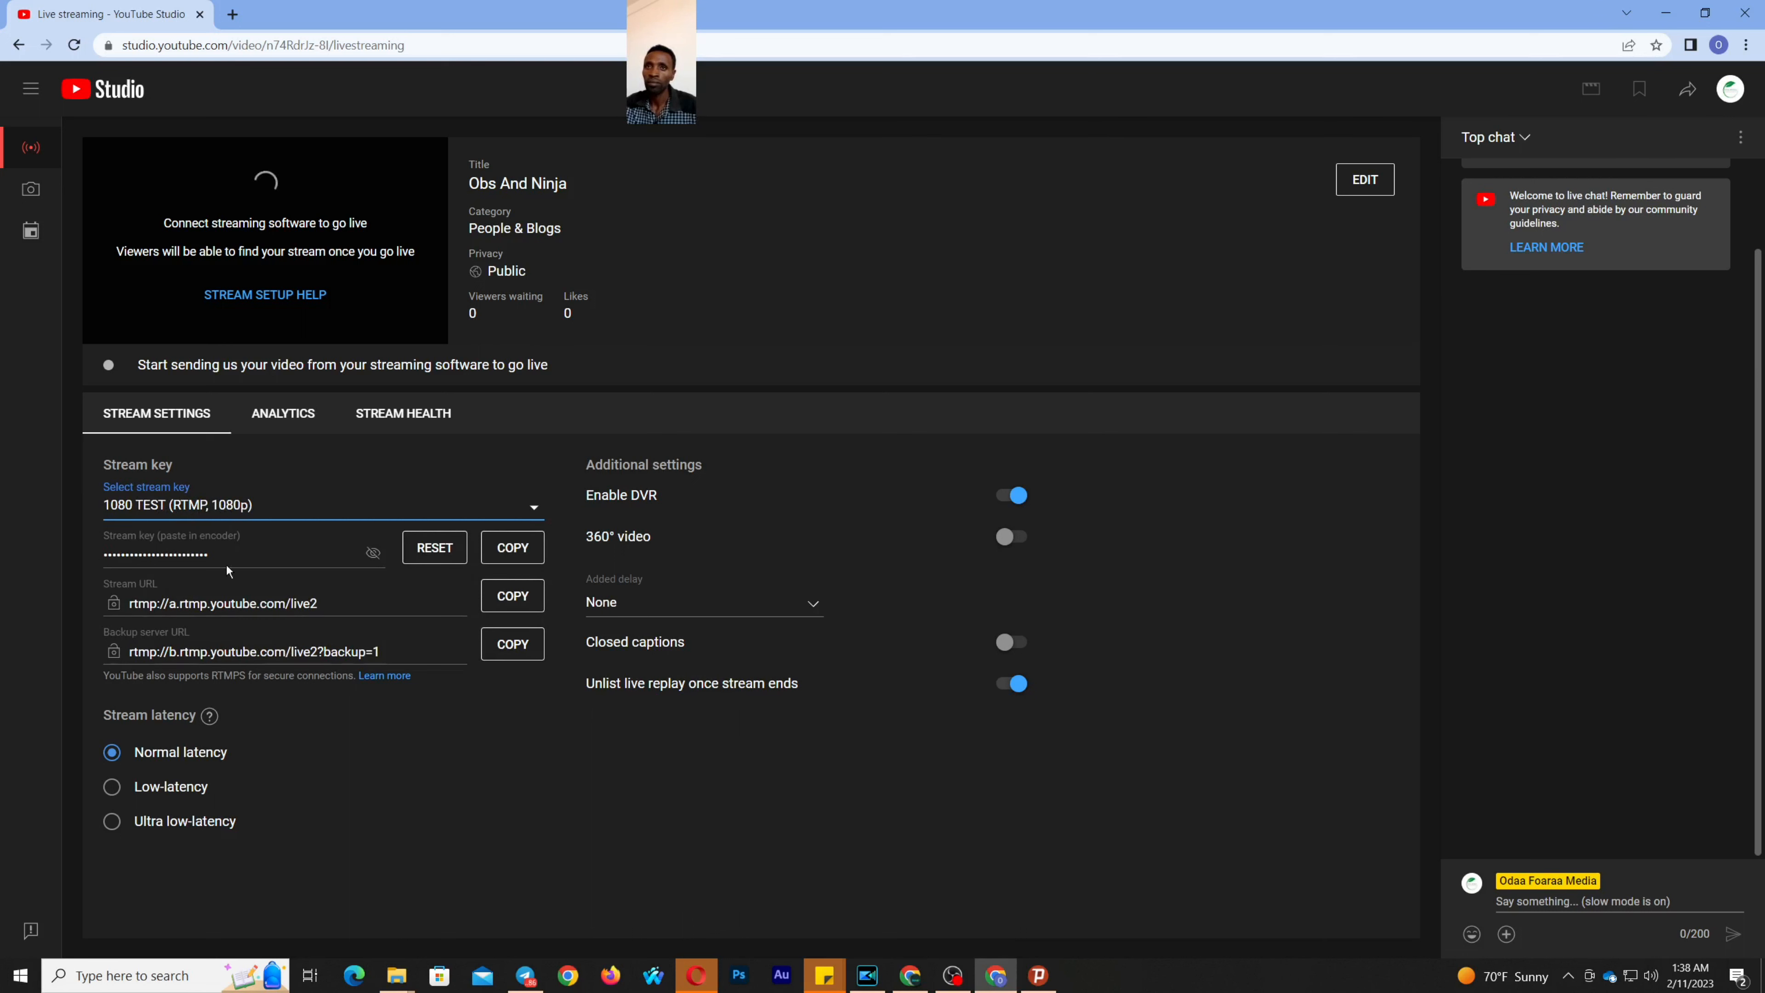
left_click(372, 554)
left_click(371, 555)
Start a new stream key named "Obs Live Stream key" with the description "About Live"
left_click(525, 503)
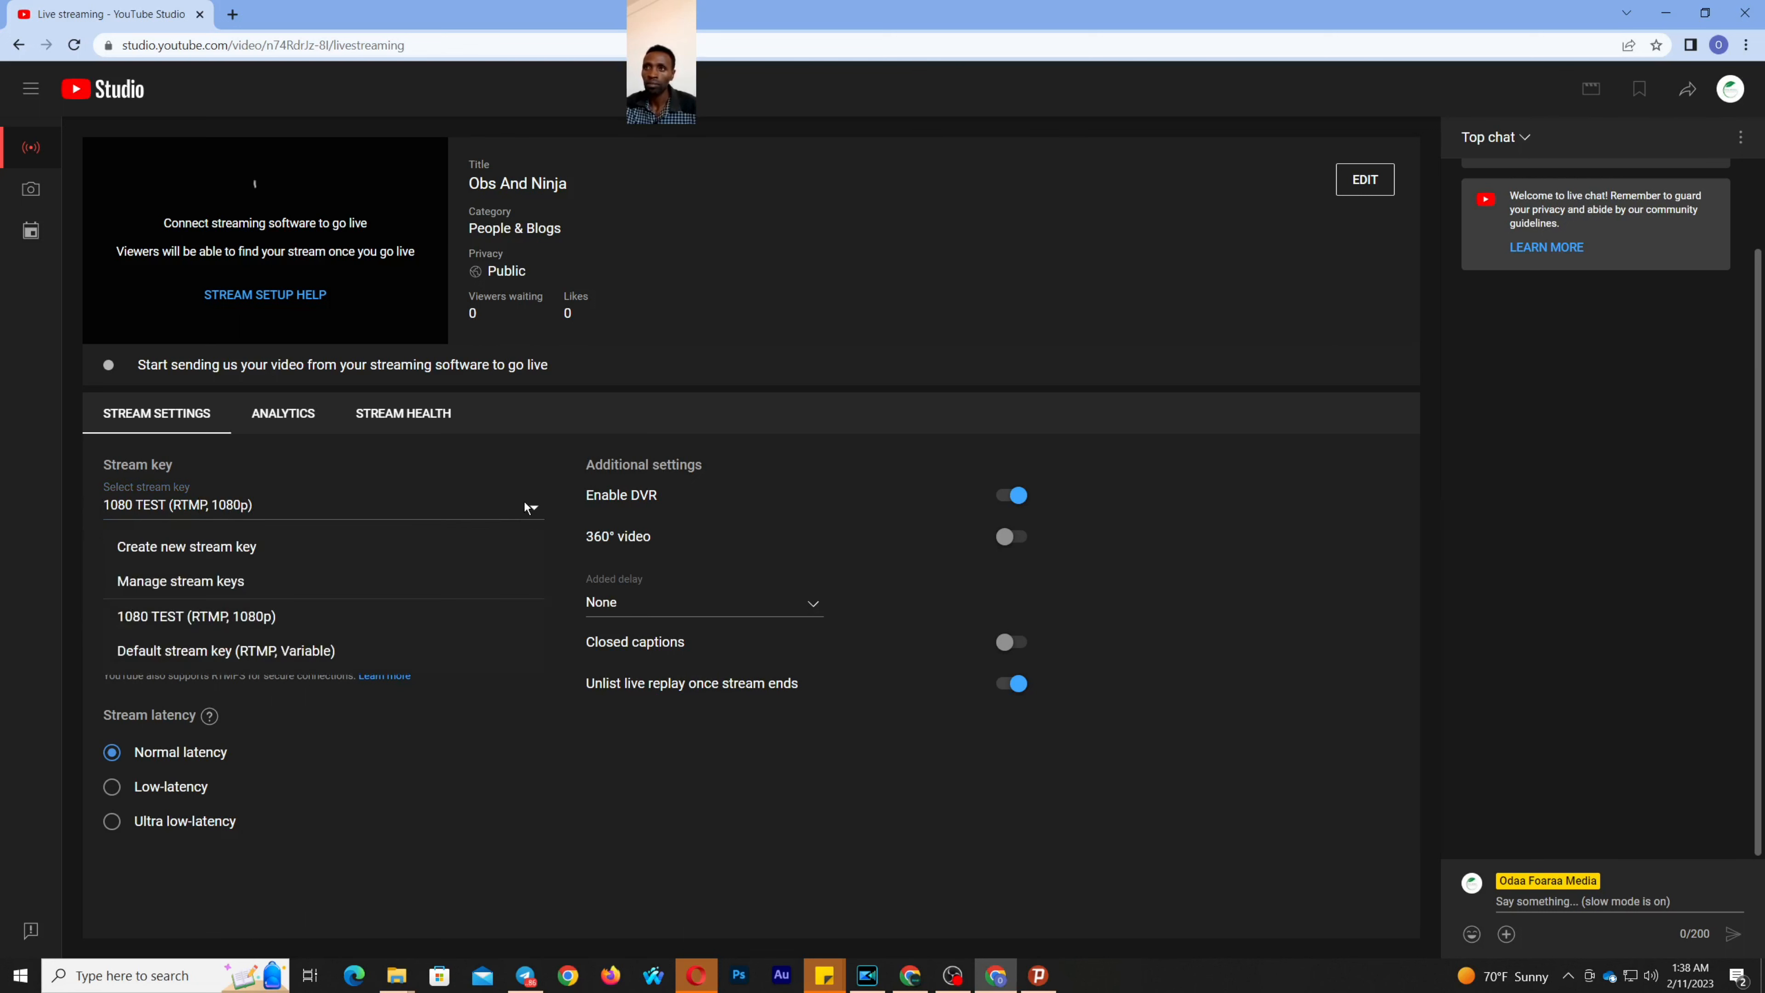
left_click(213, 549)
left_click(705, 336)
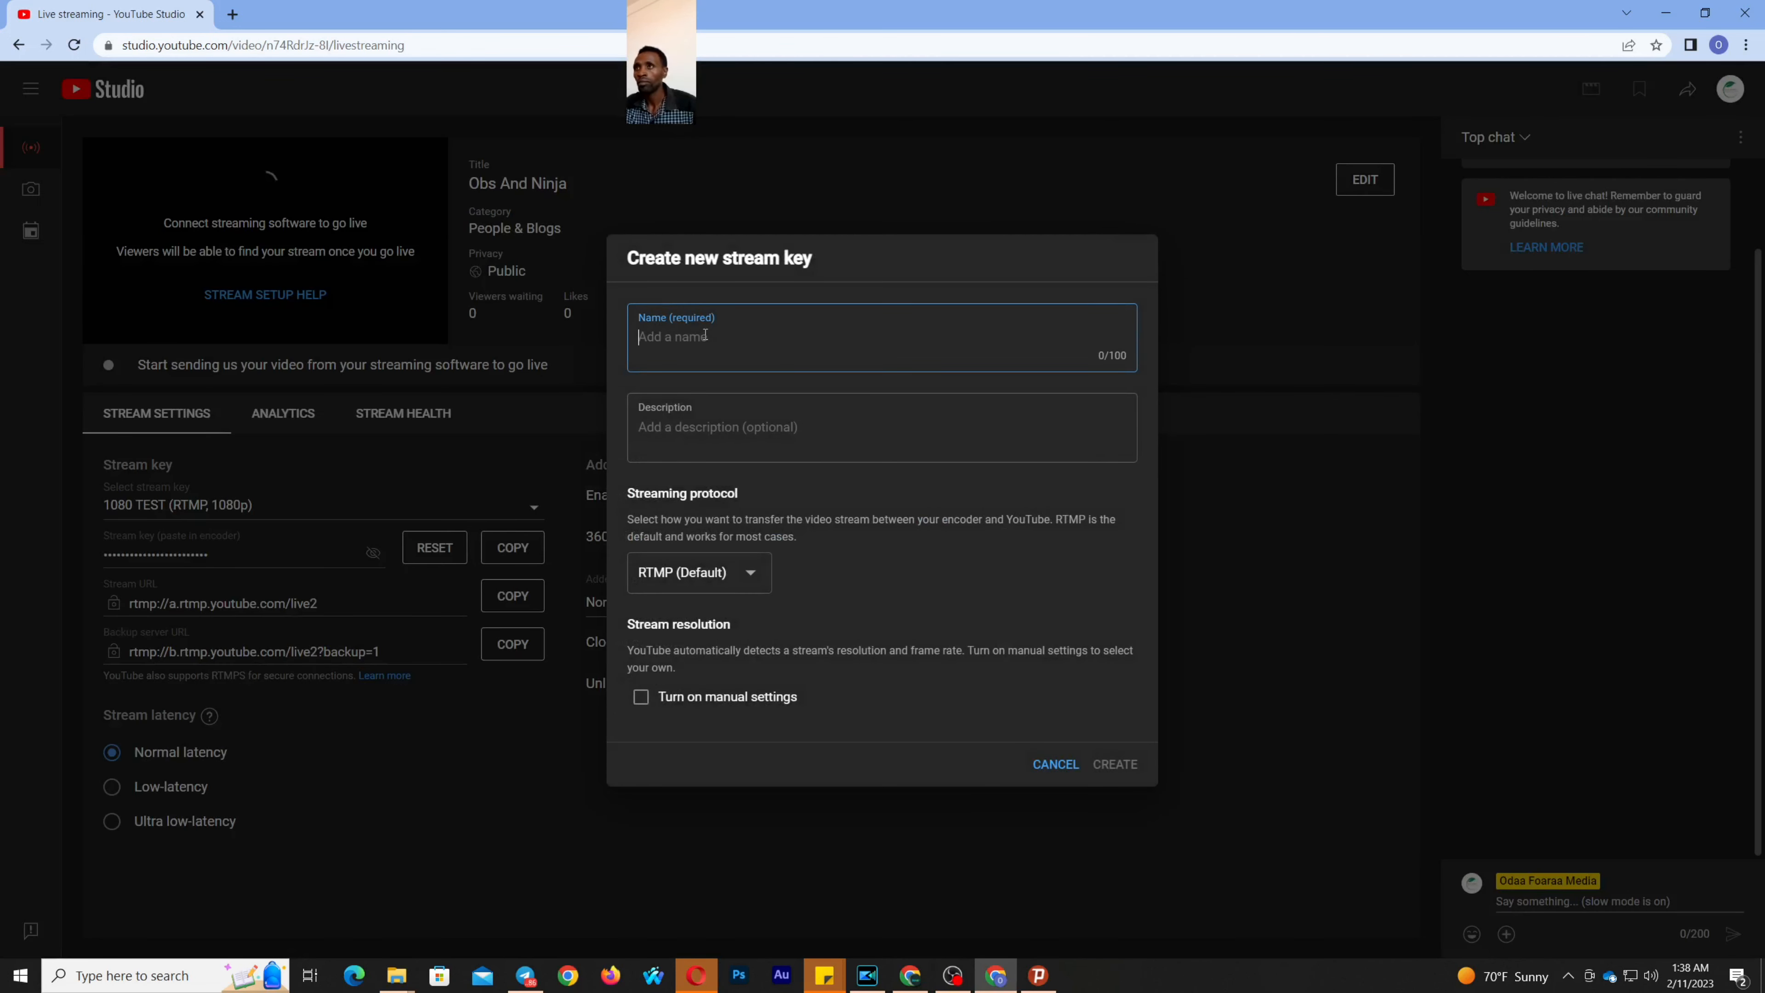
type("Obs")
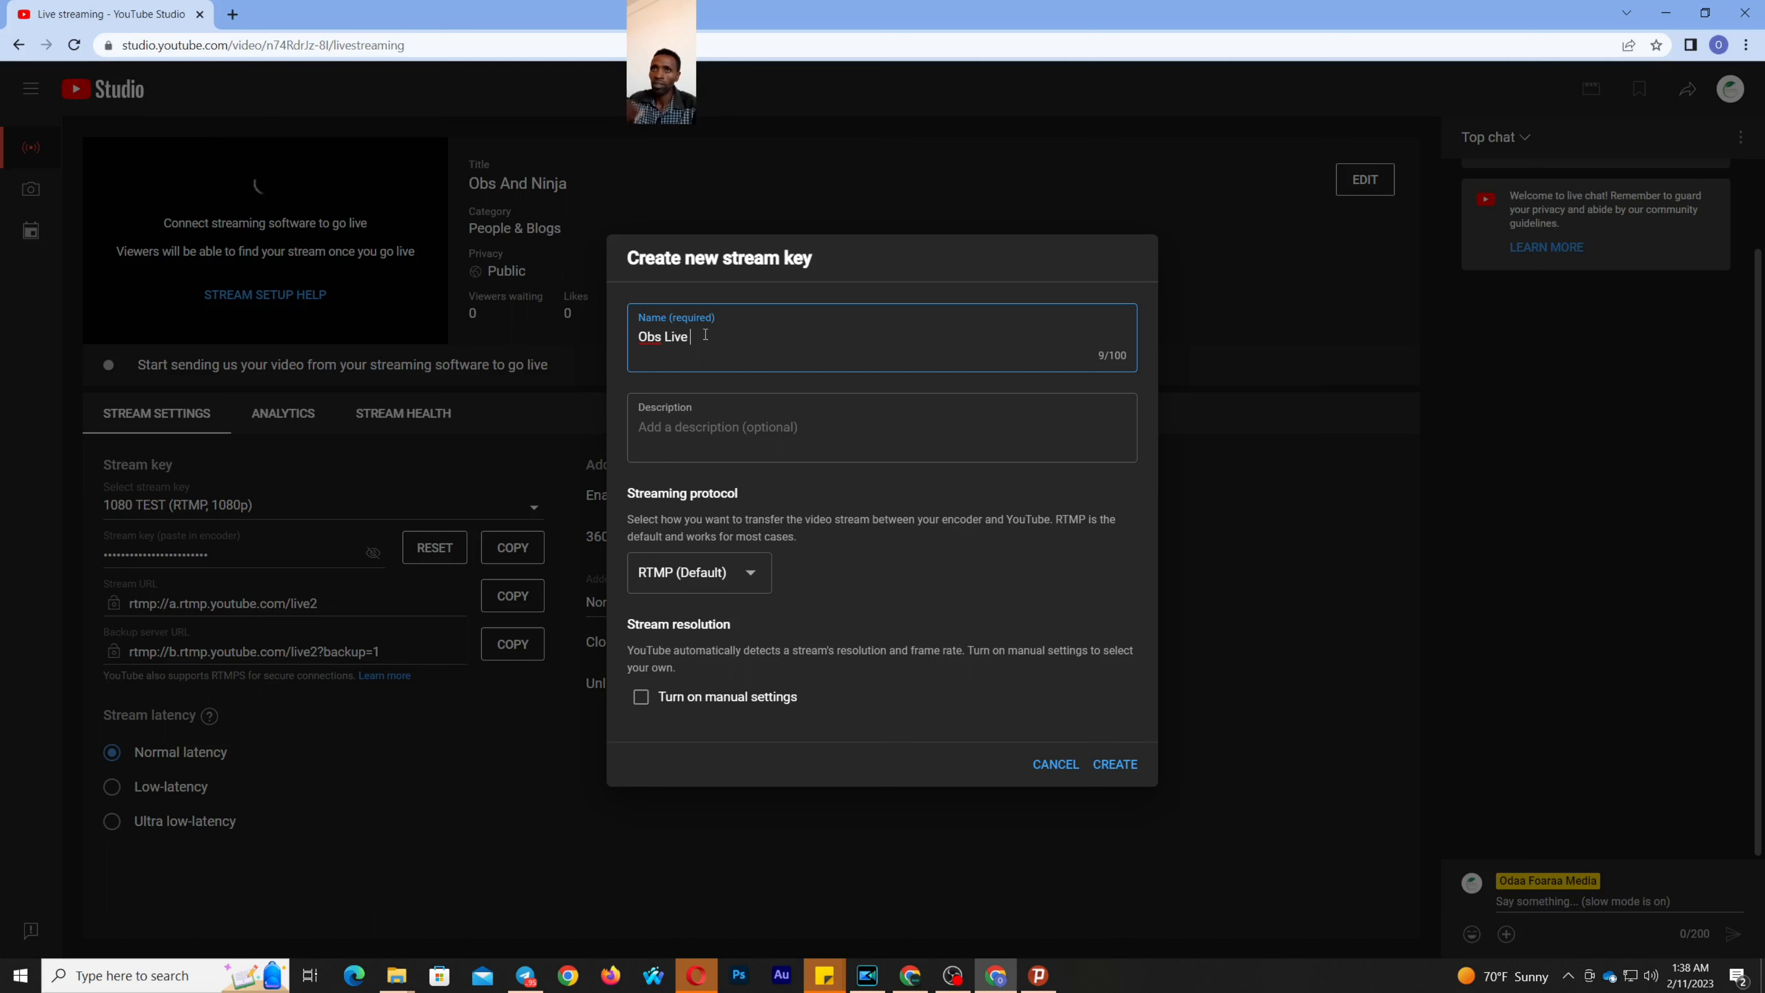
type("Live Ste")
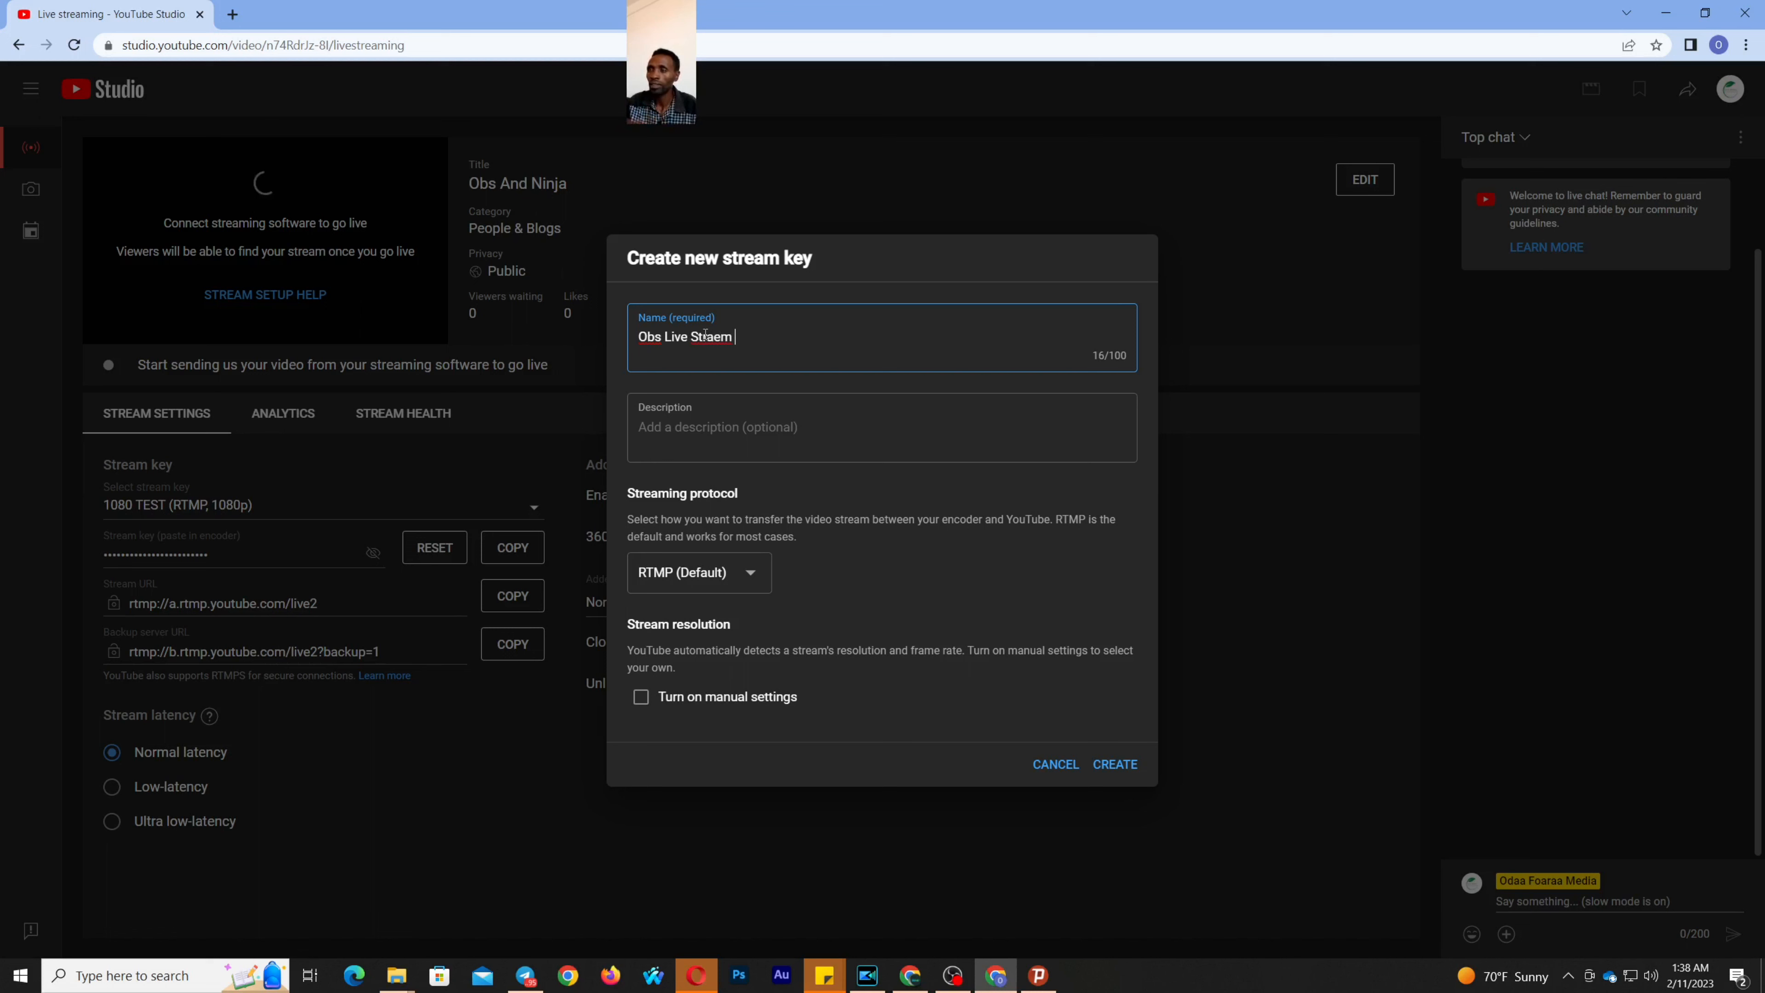
key("BackSpace")
key("BackSpace")
key("BackSpace")
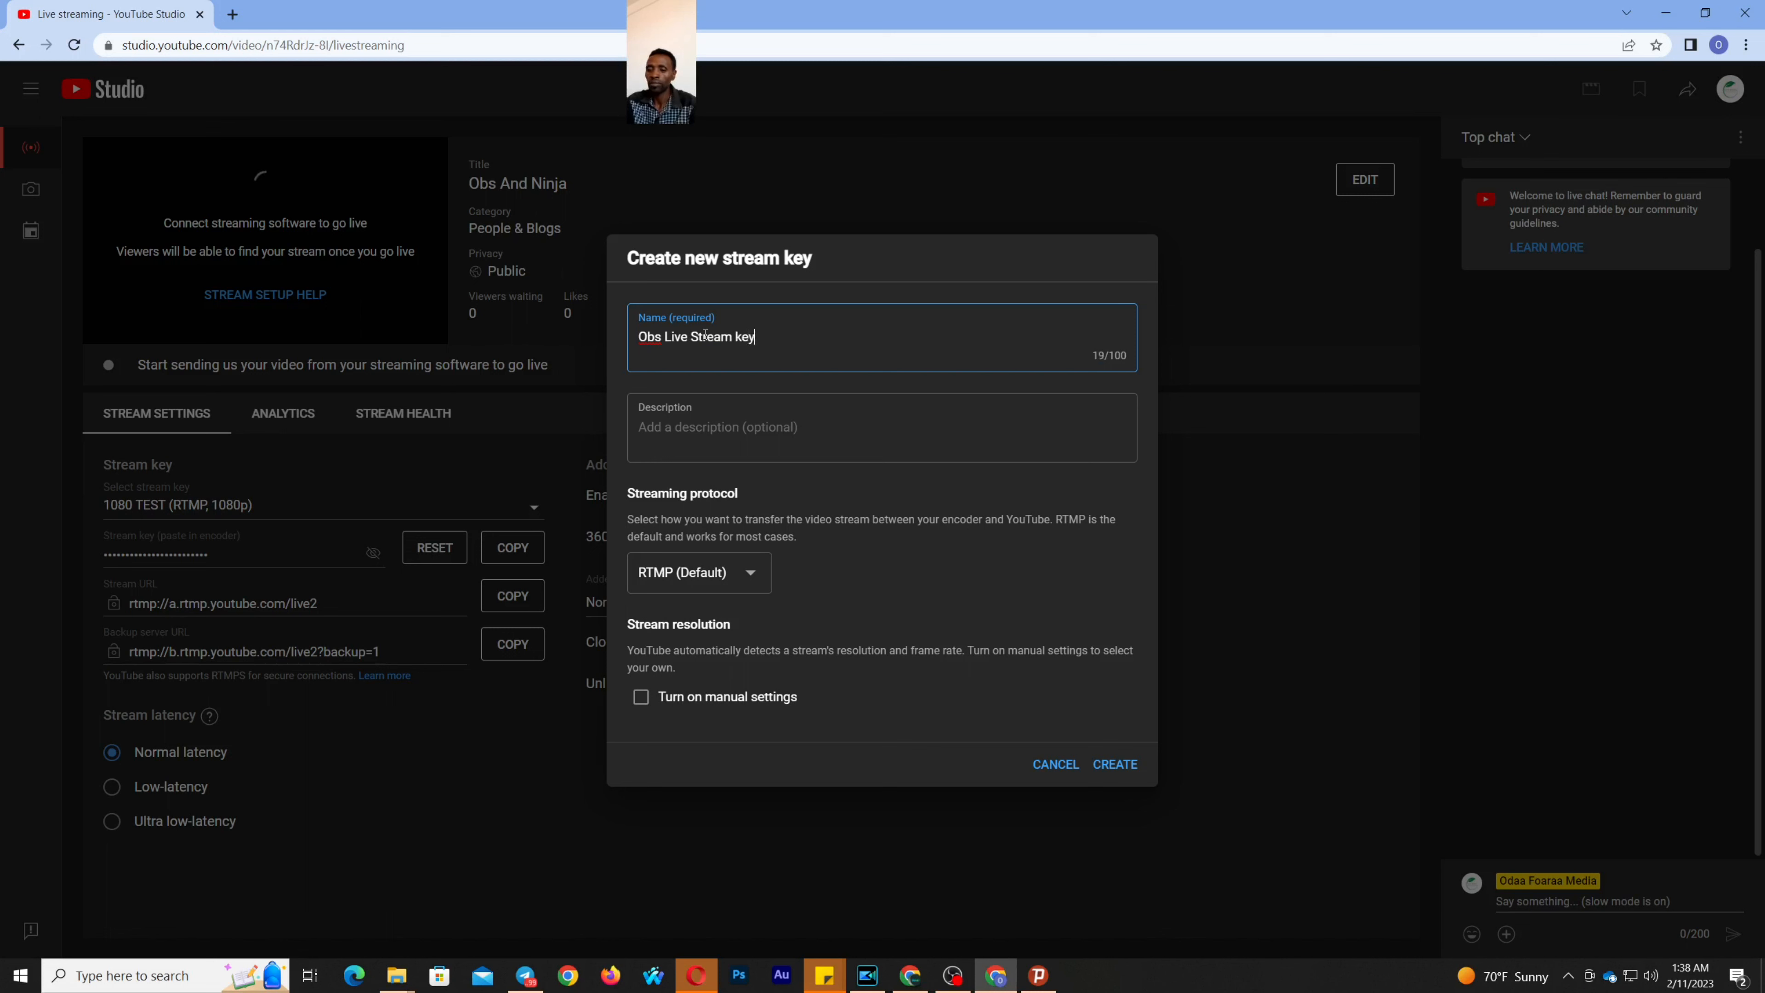
left_click(723, 448)
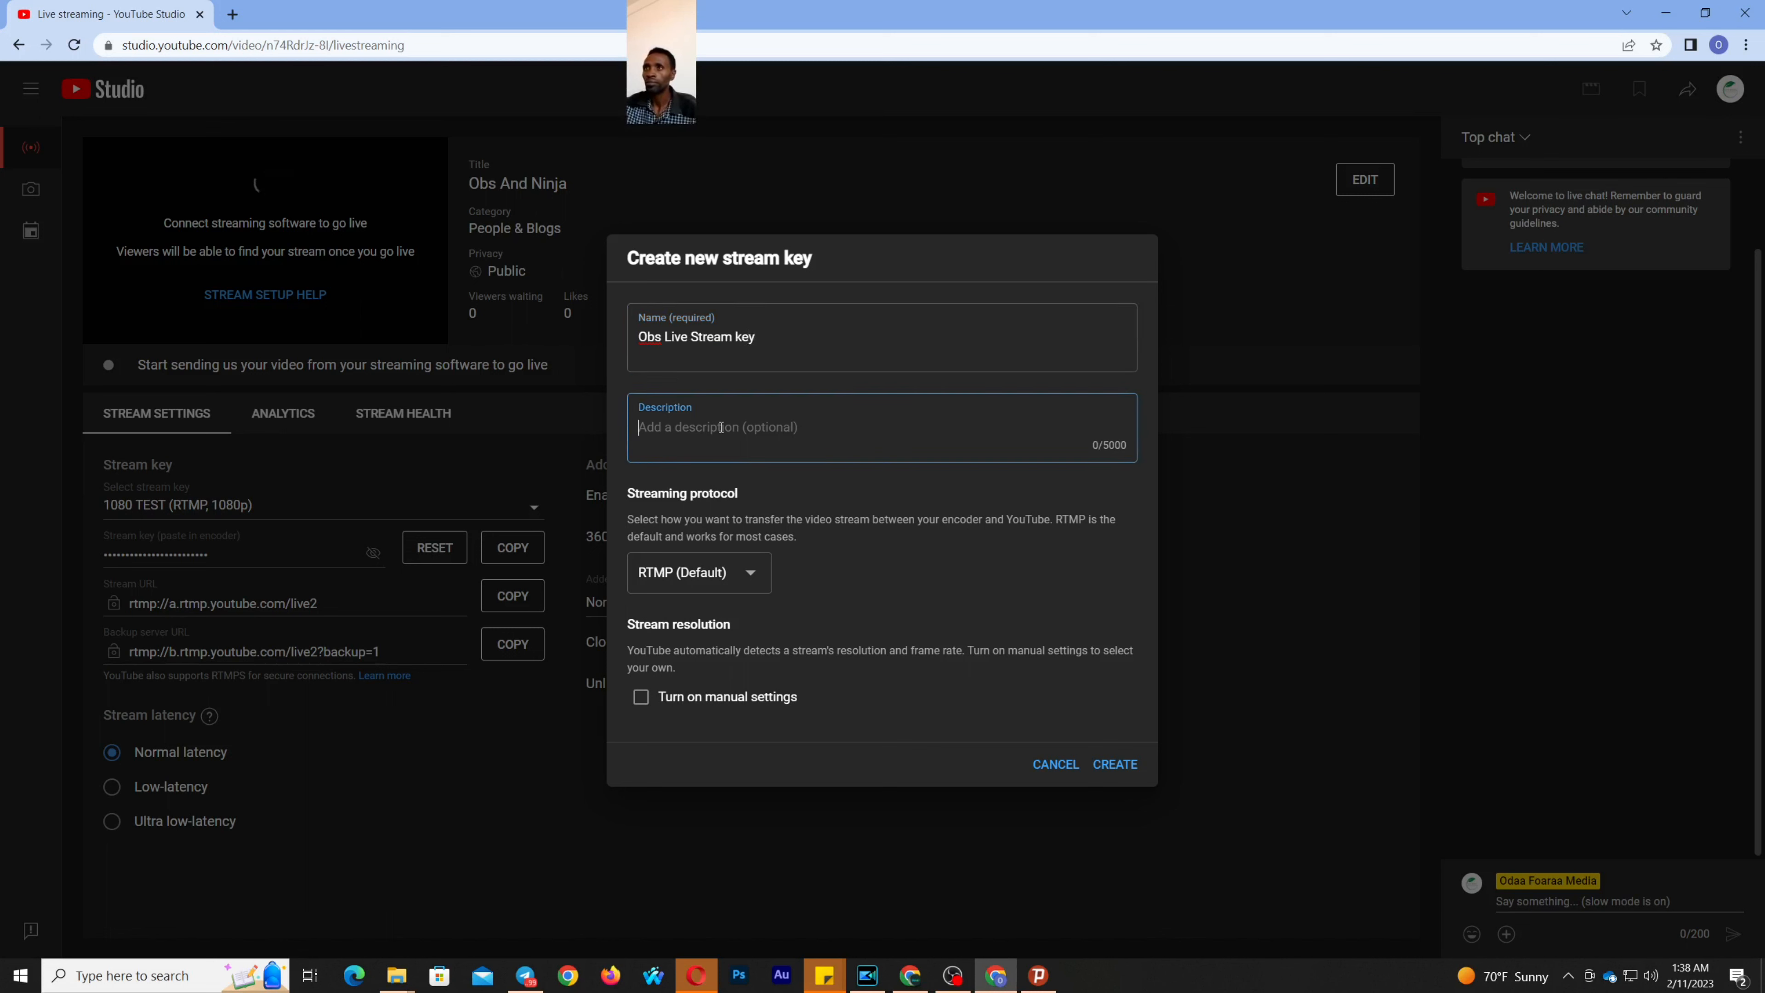
type("Ab")
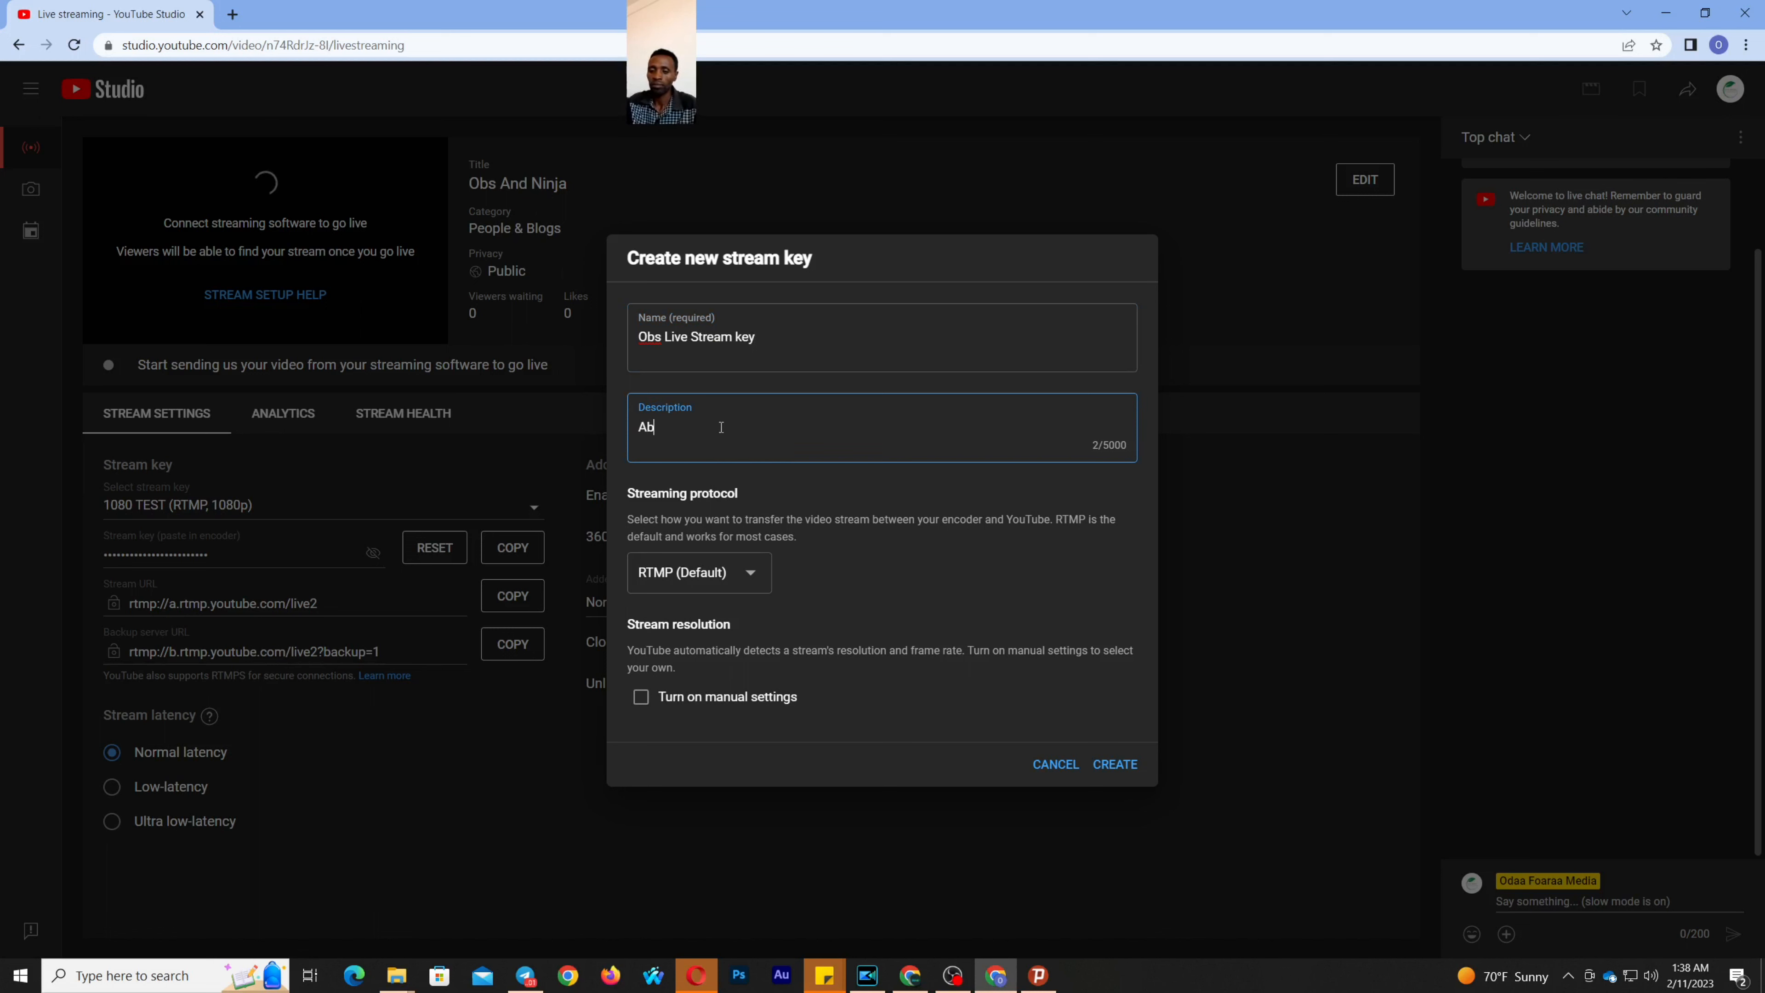
type("out Live")
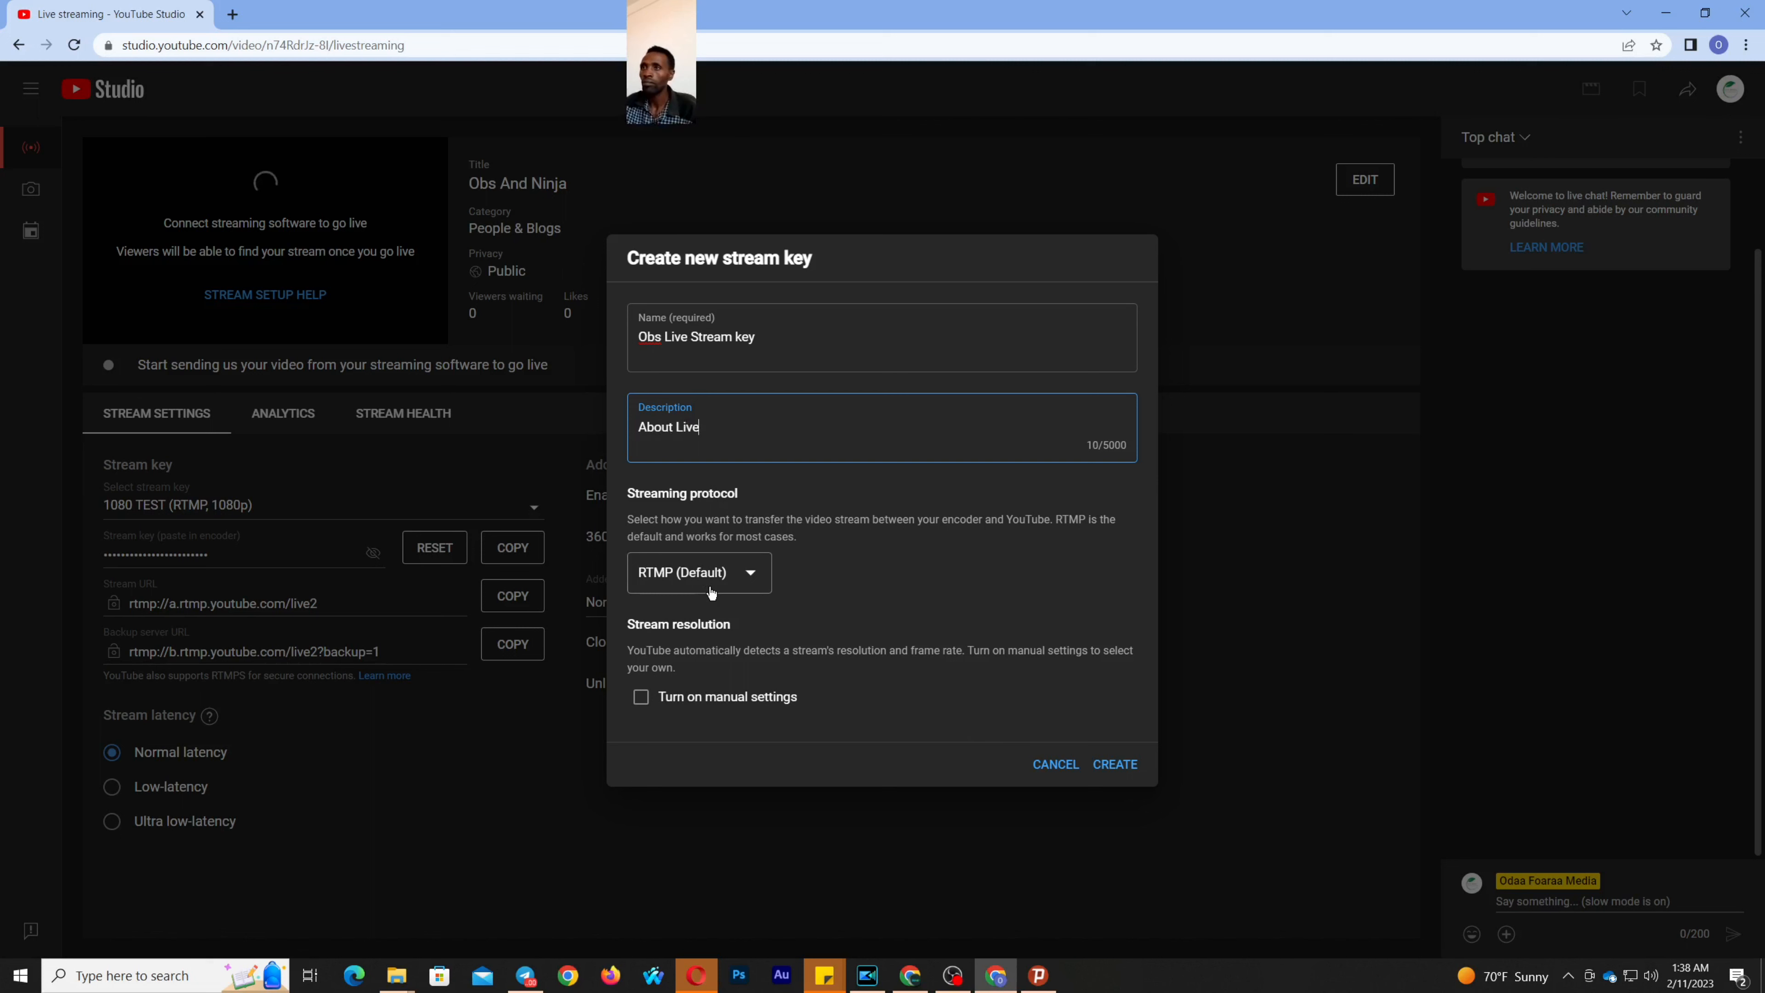
Keep the RTMP protocol, manually set the resolution to 1440p (6 Mbps - 13Mbps) with the 60 fps option off, and create the key
left_click(727, 577)
left_click(727, 573)
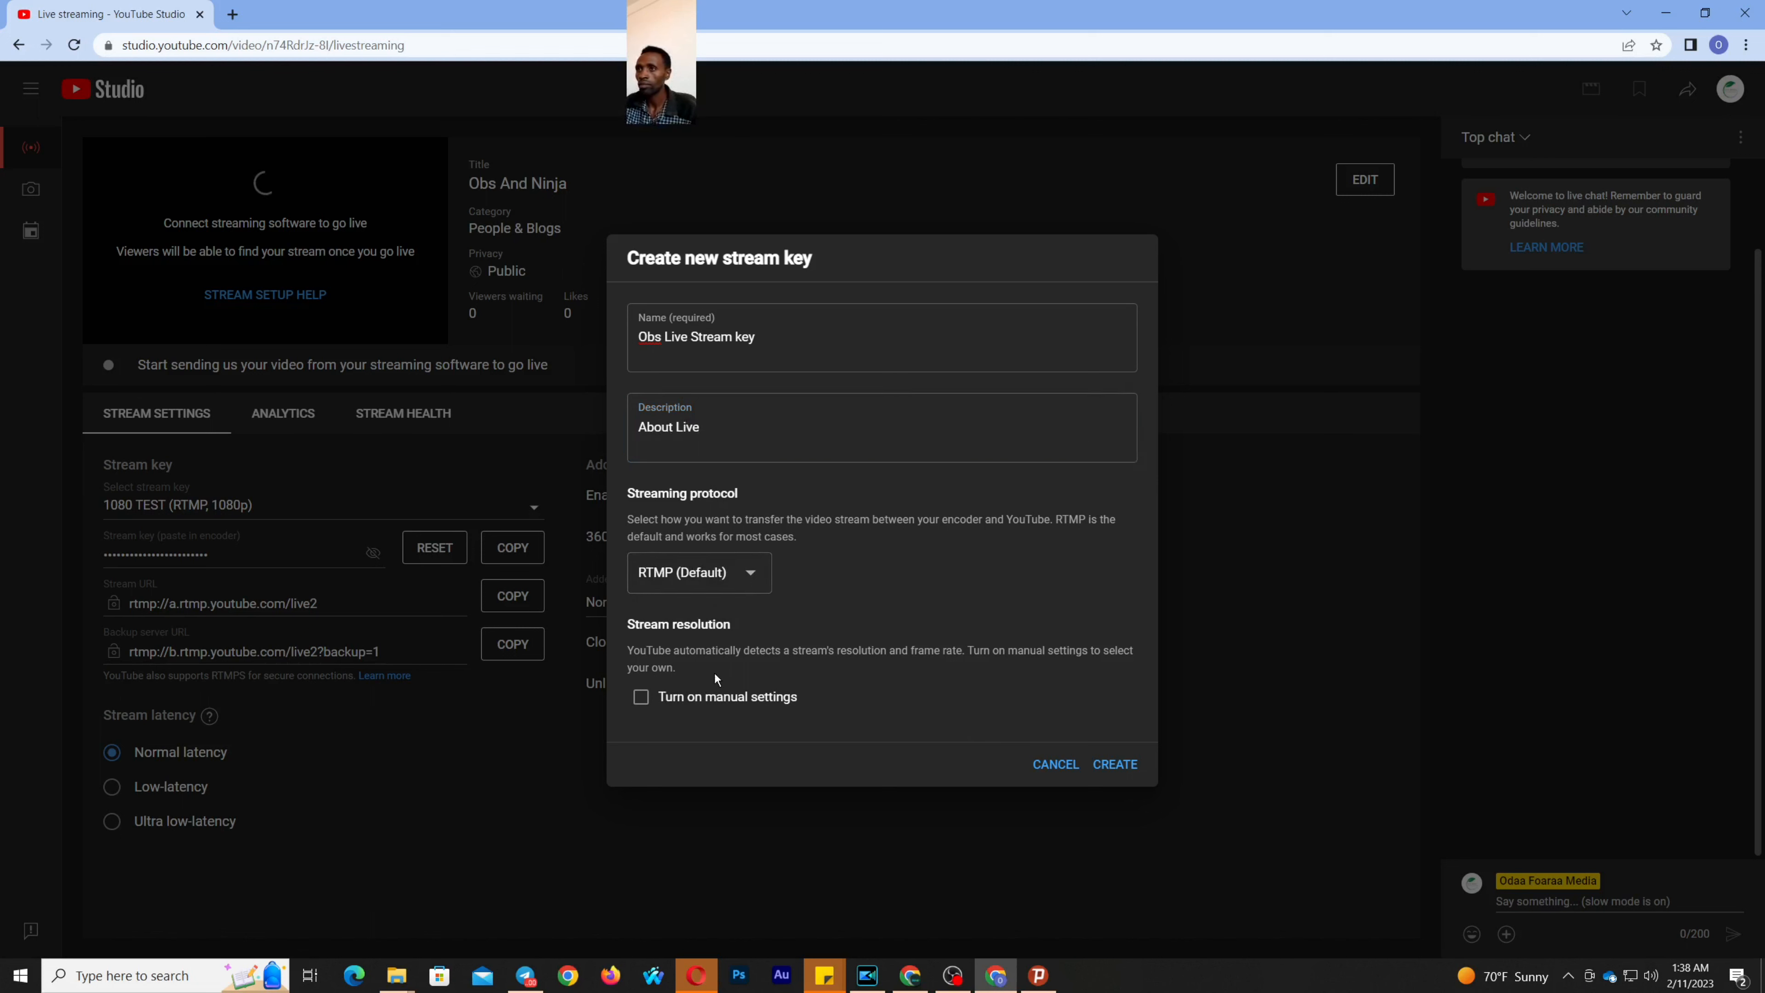
left_click(639, 697)
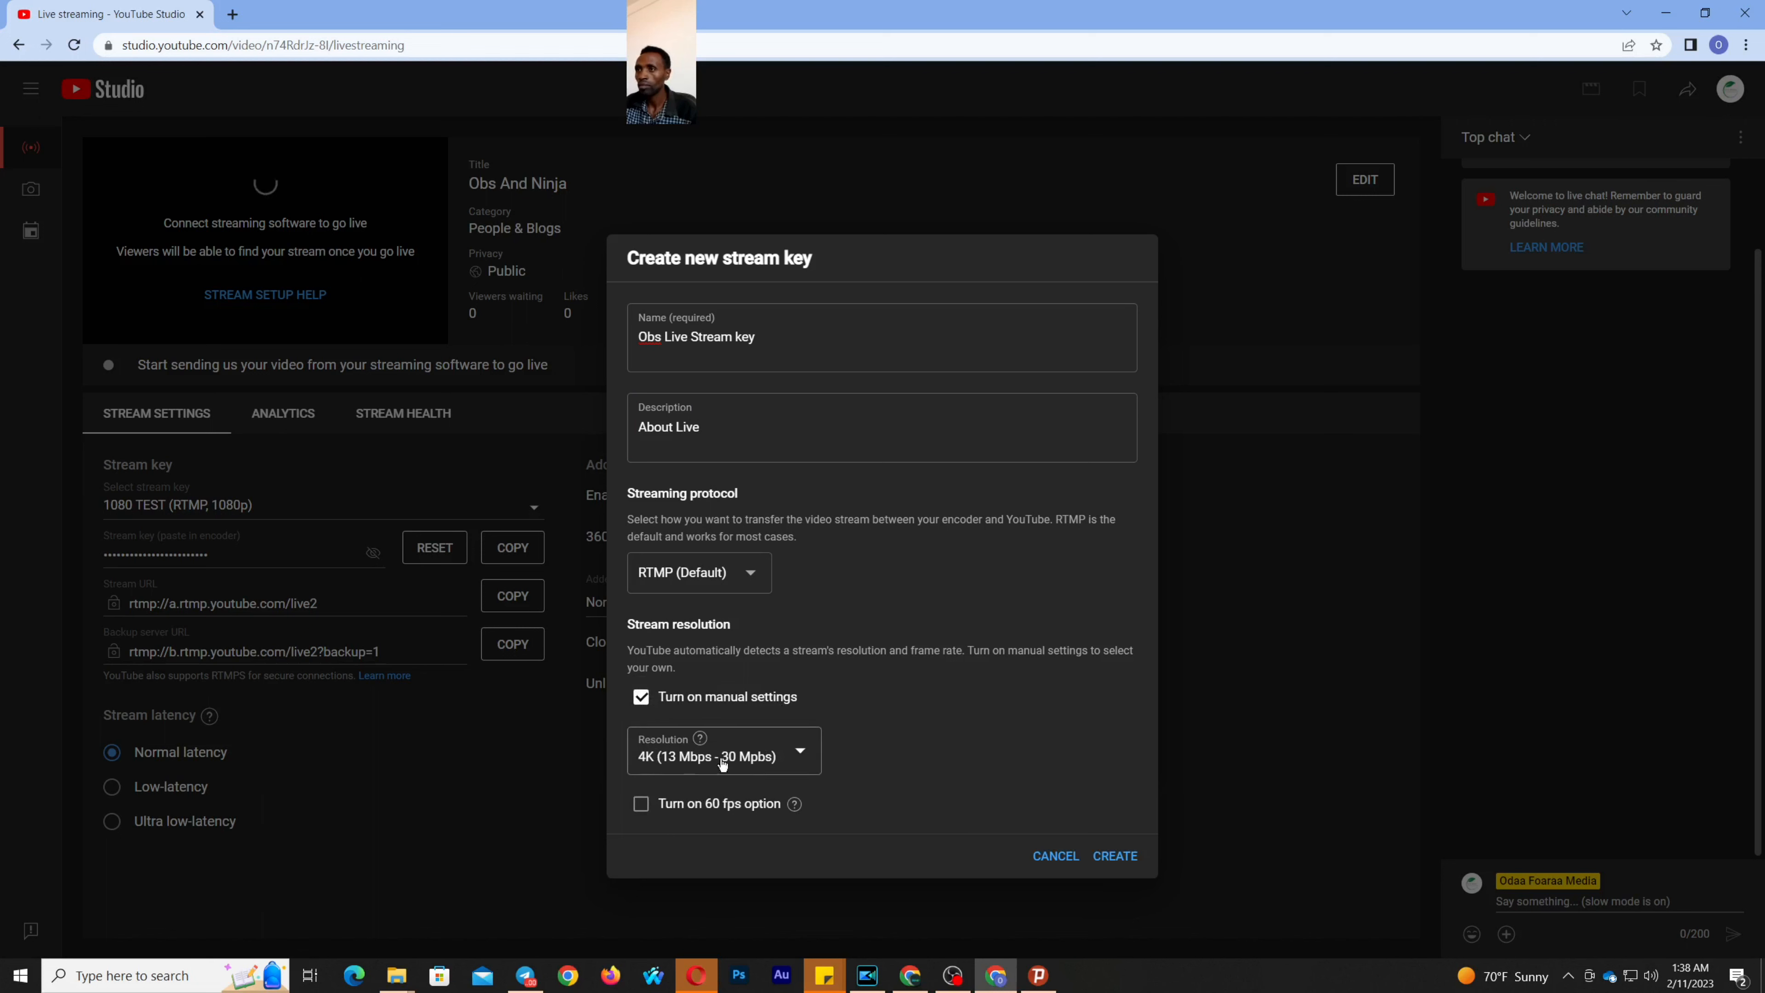
left_click(781, 765)
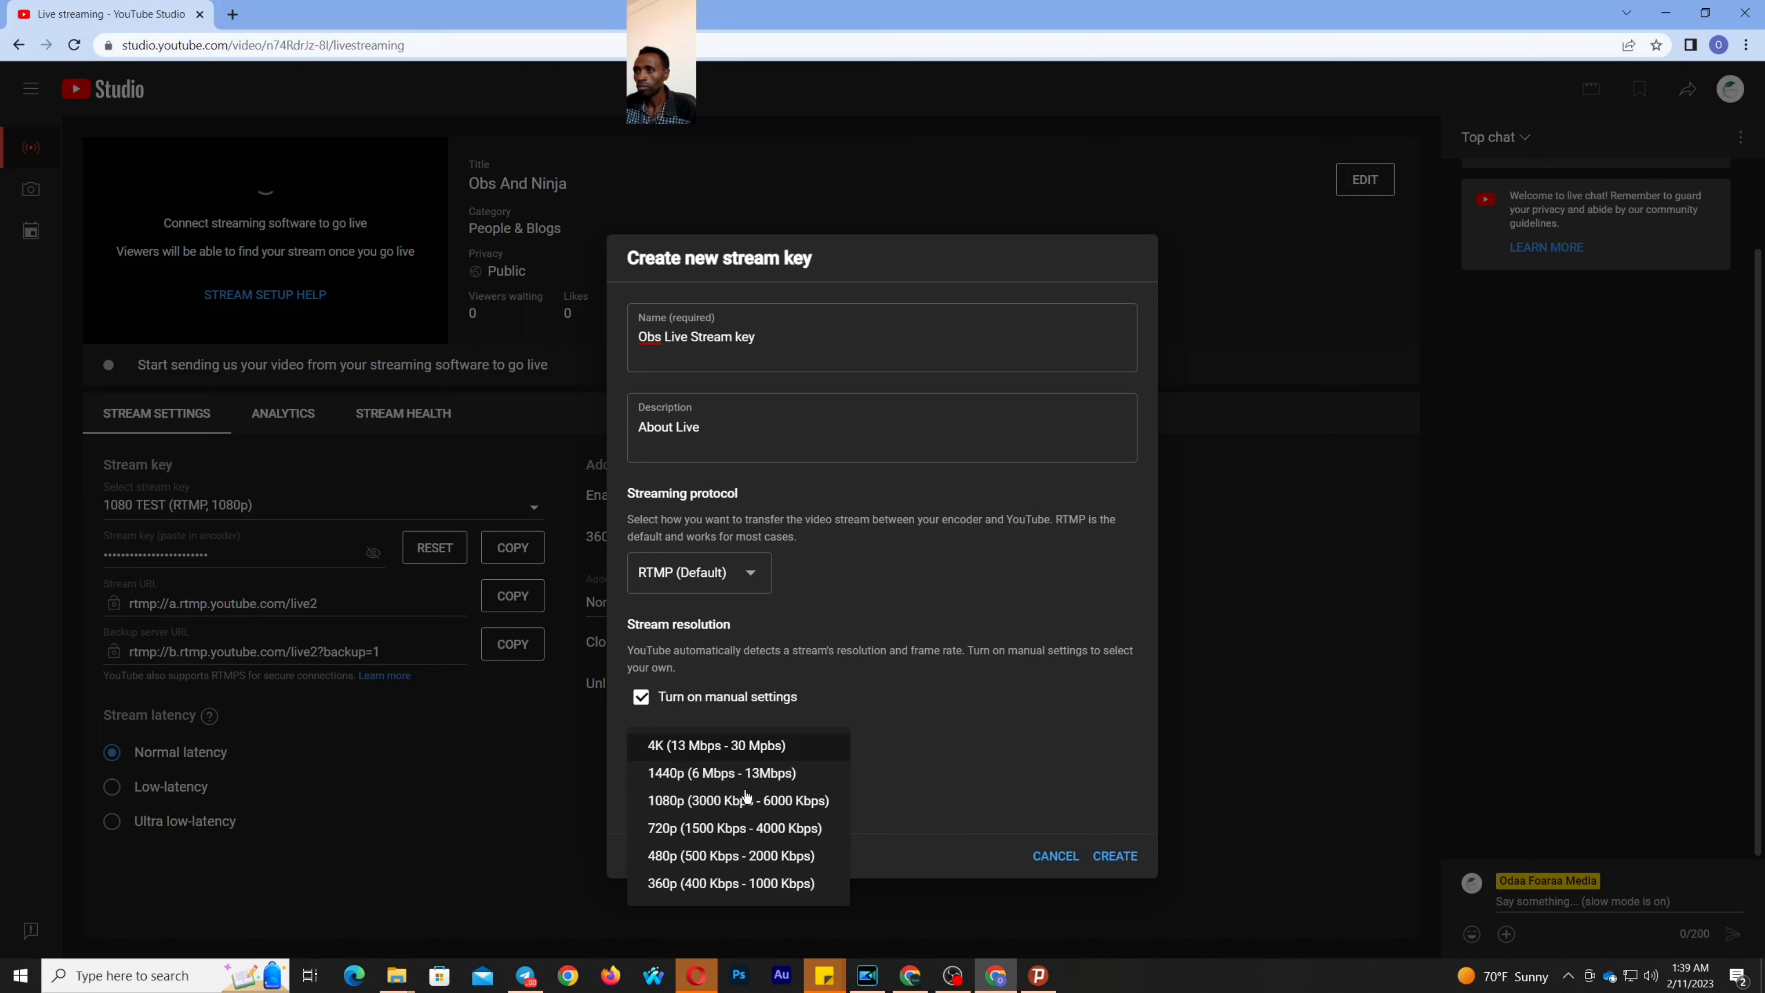
left_click(737, 777)
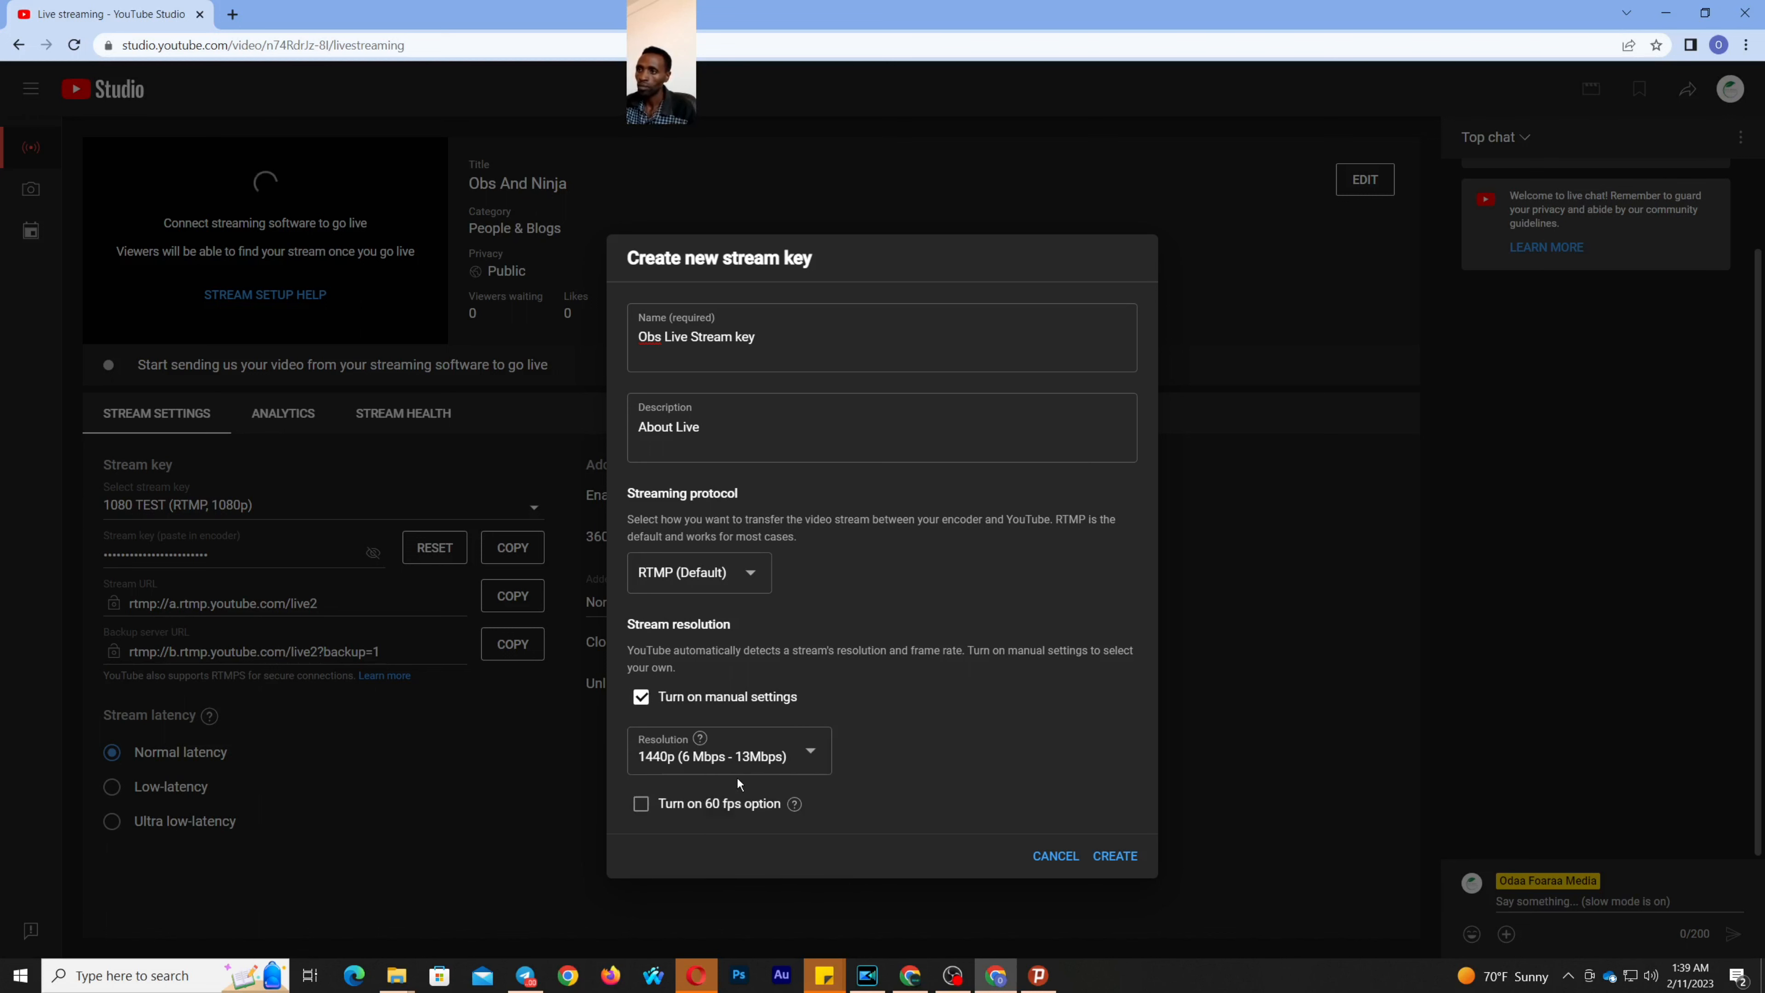
left_click(640, 805)
left_click(640, 804)
left_click(640, 805)
left_click(640, 804)
left_click(1112, 857)
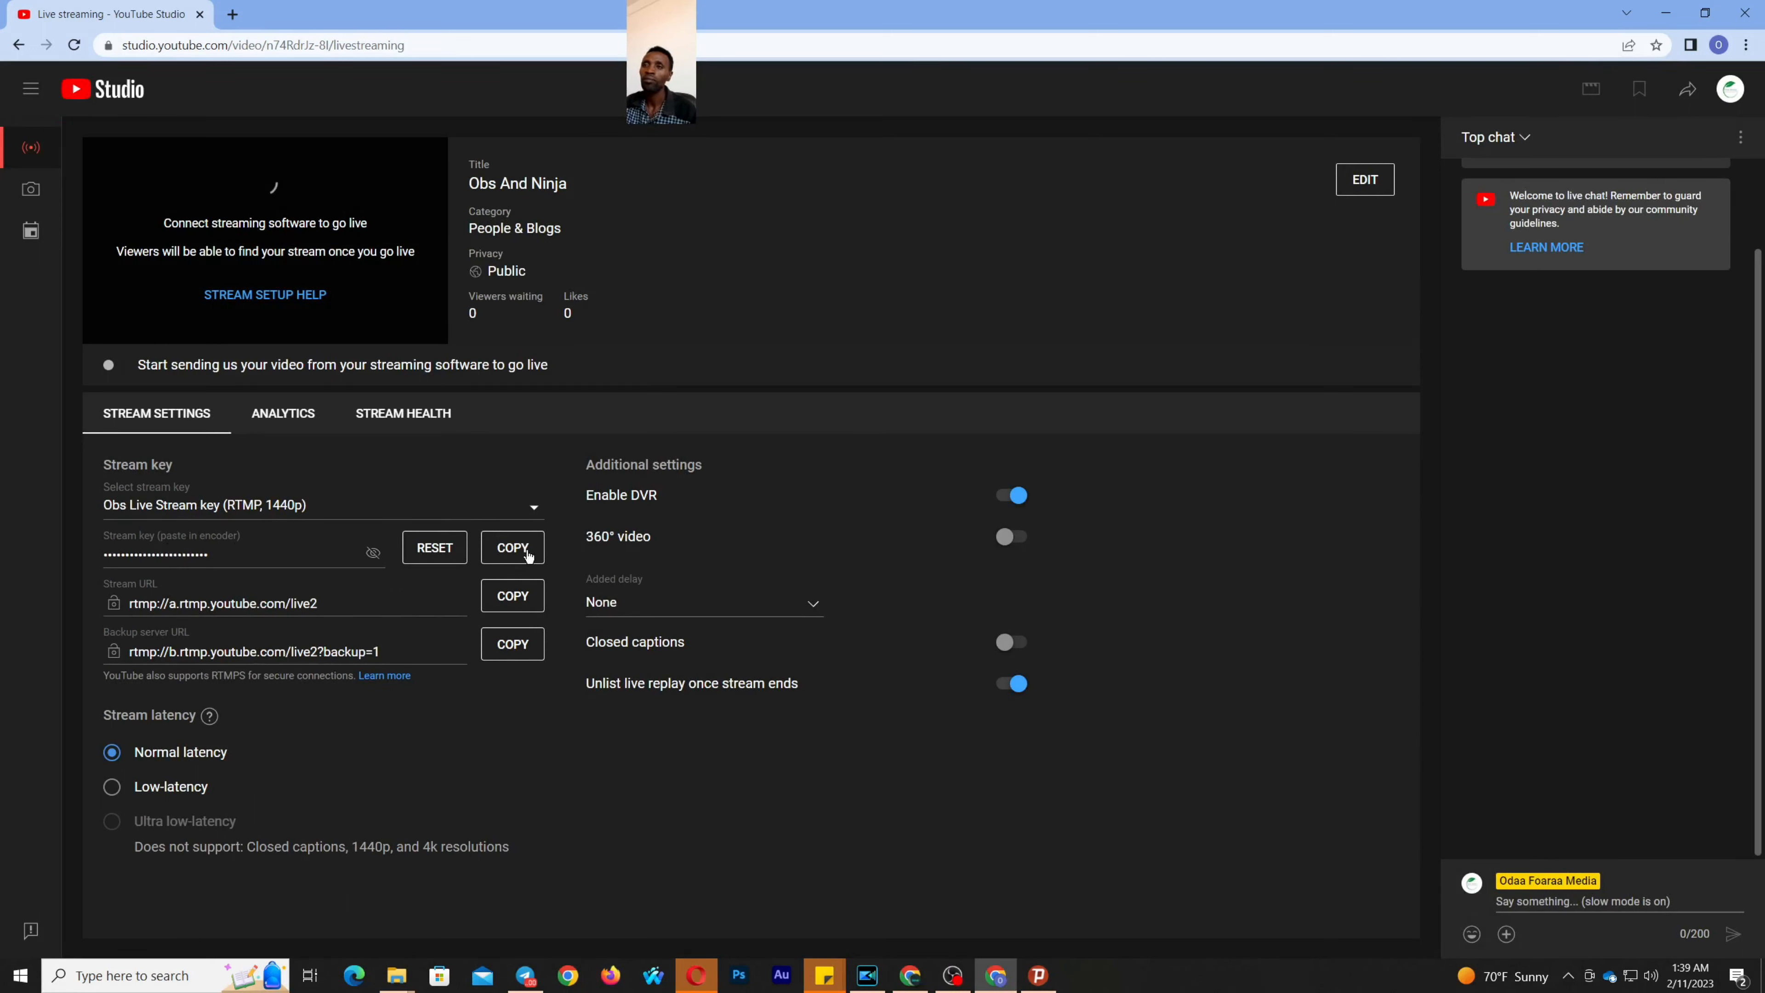
Copy the new stream key from YouTube Studio and open the Stream settings in OBS Studio
left_click(513, 548)
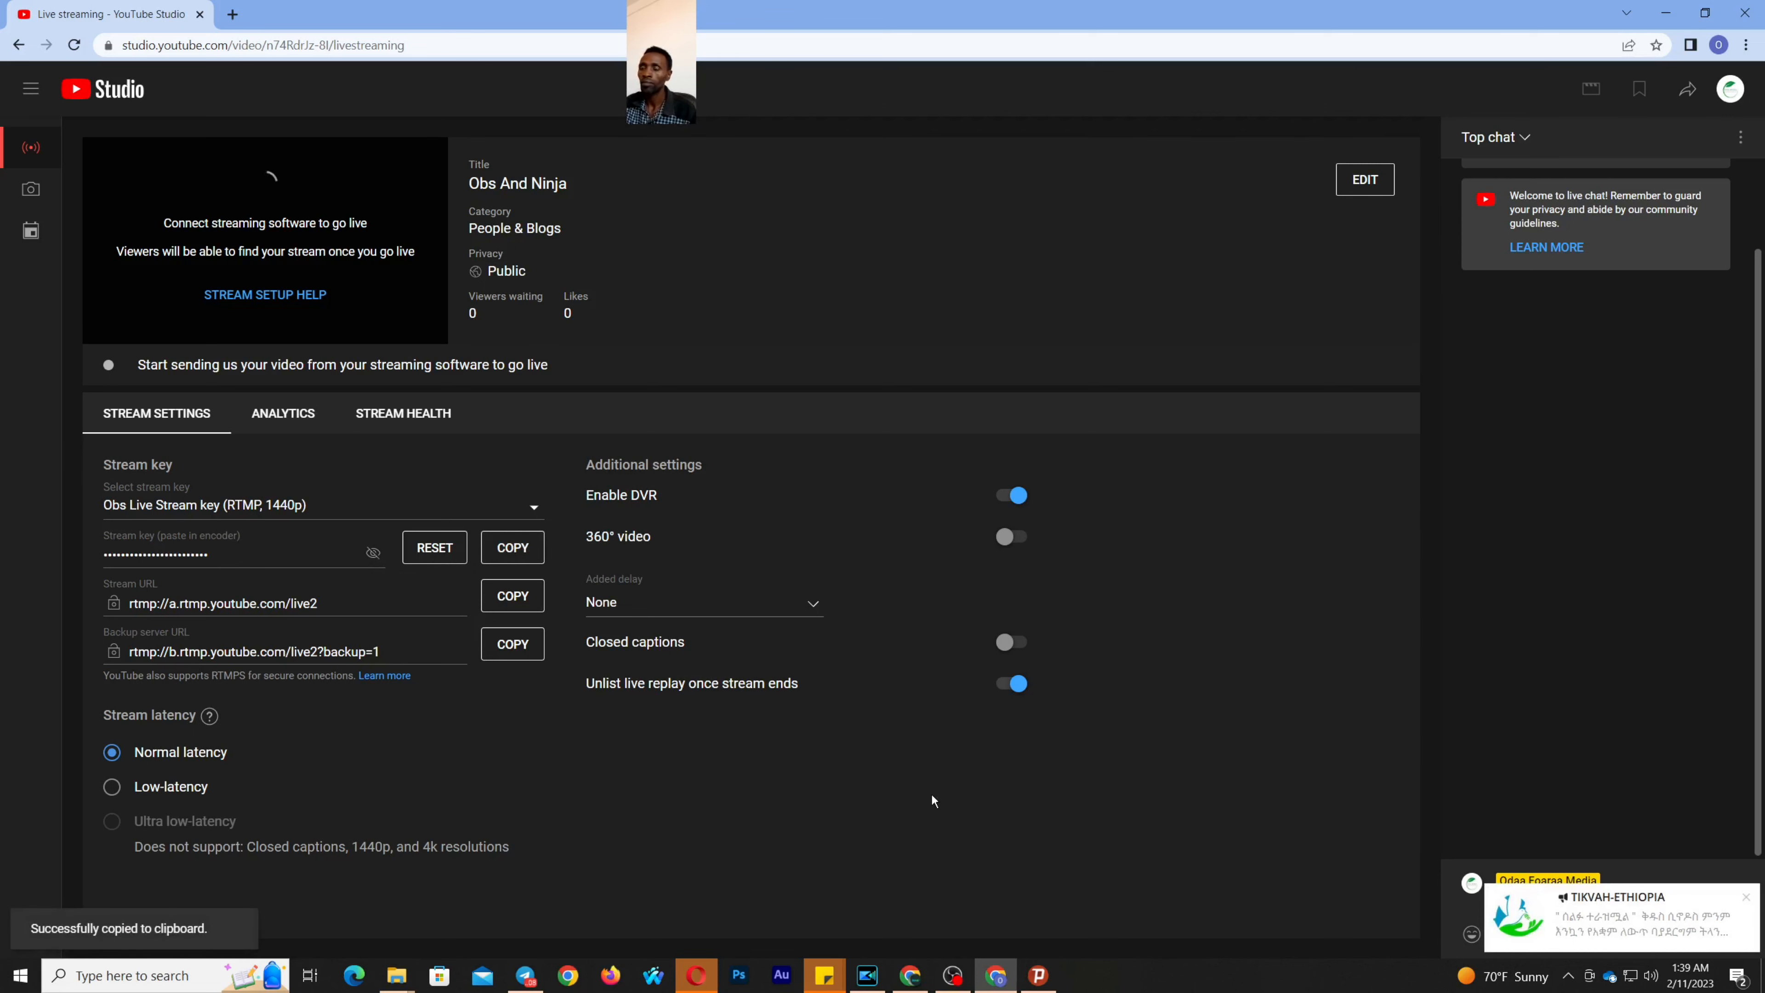
left_click(953, 976)
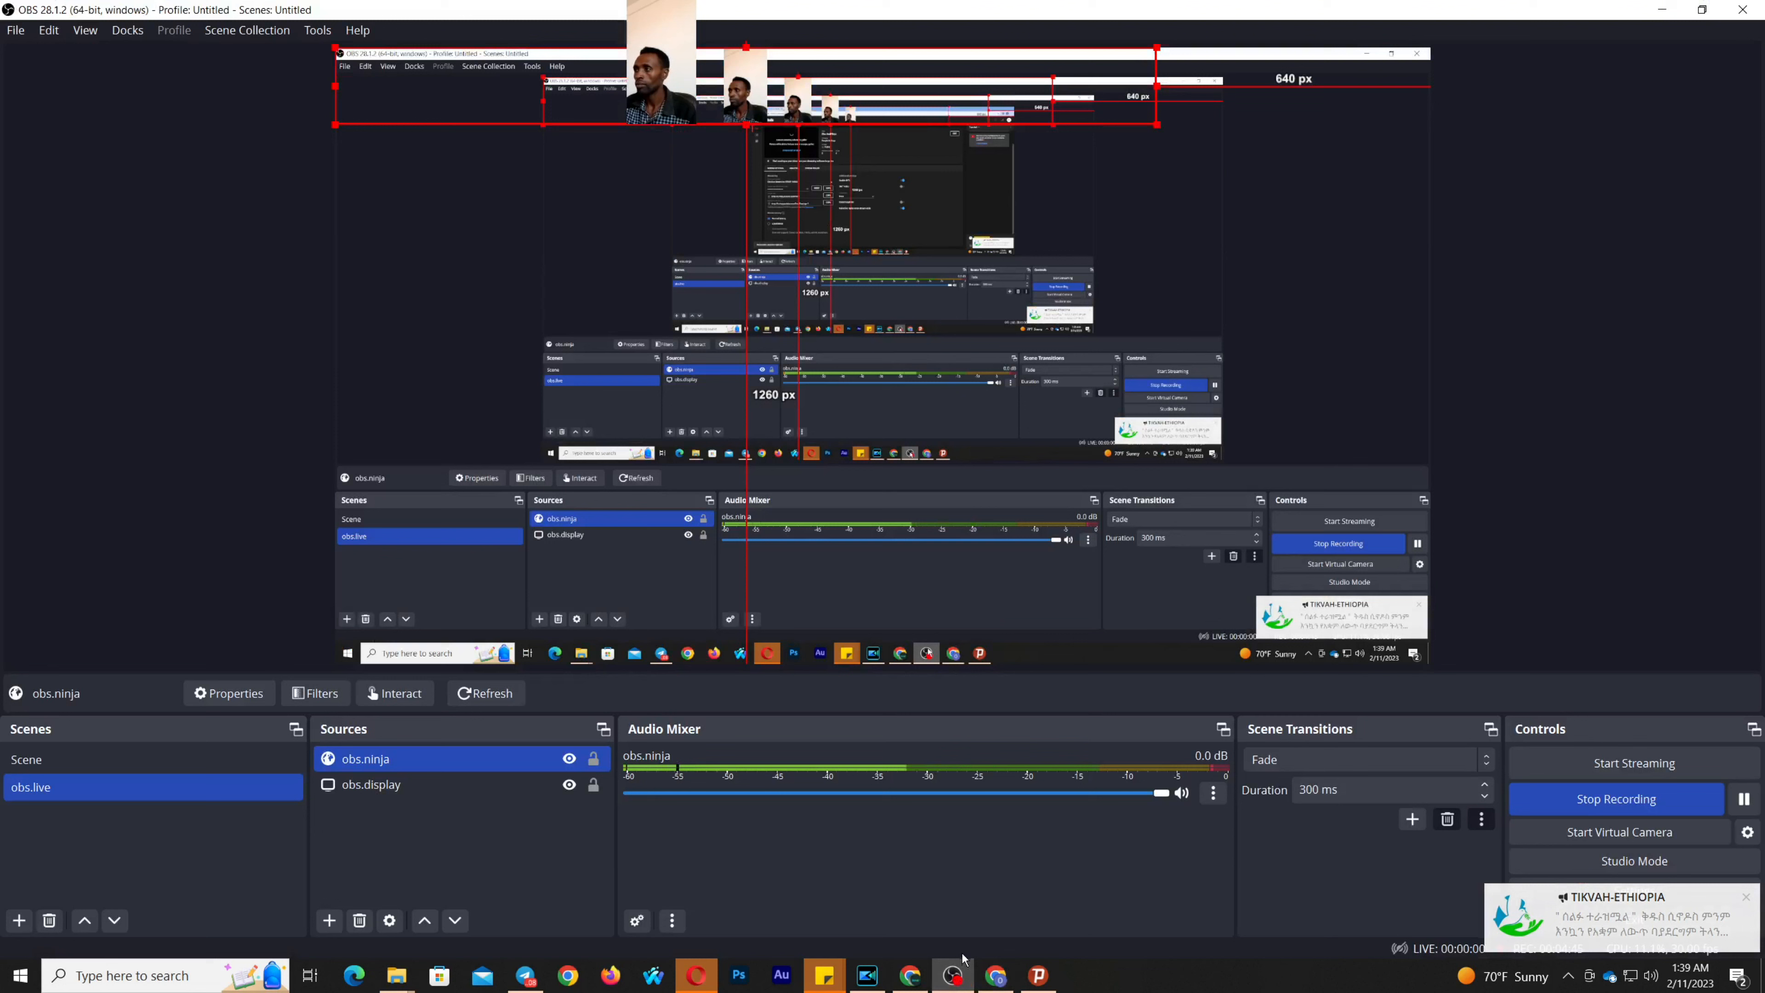
left_click(1748, 898)
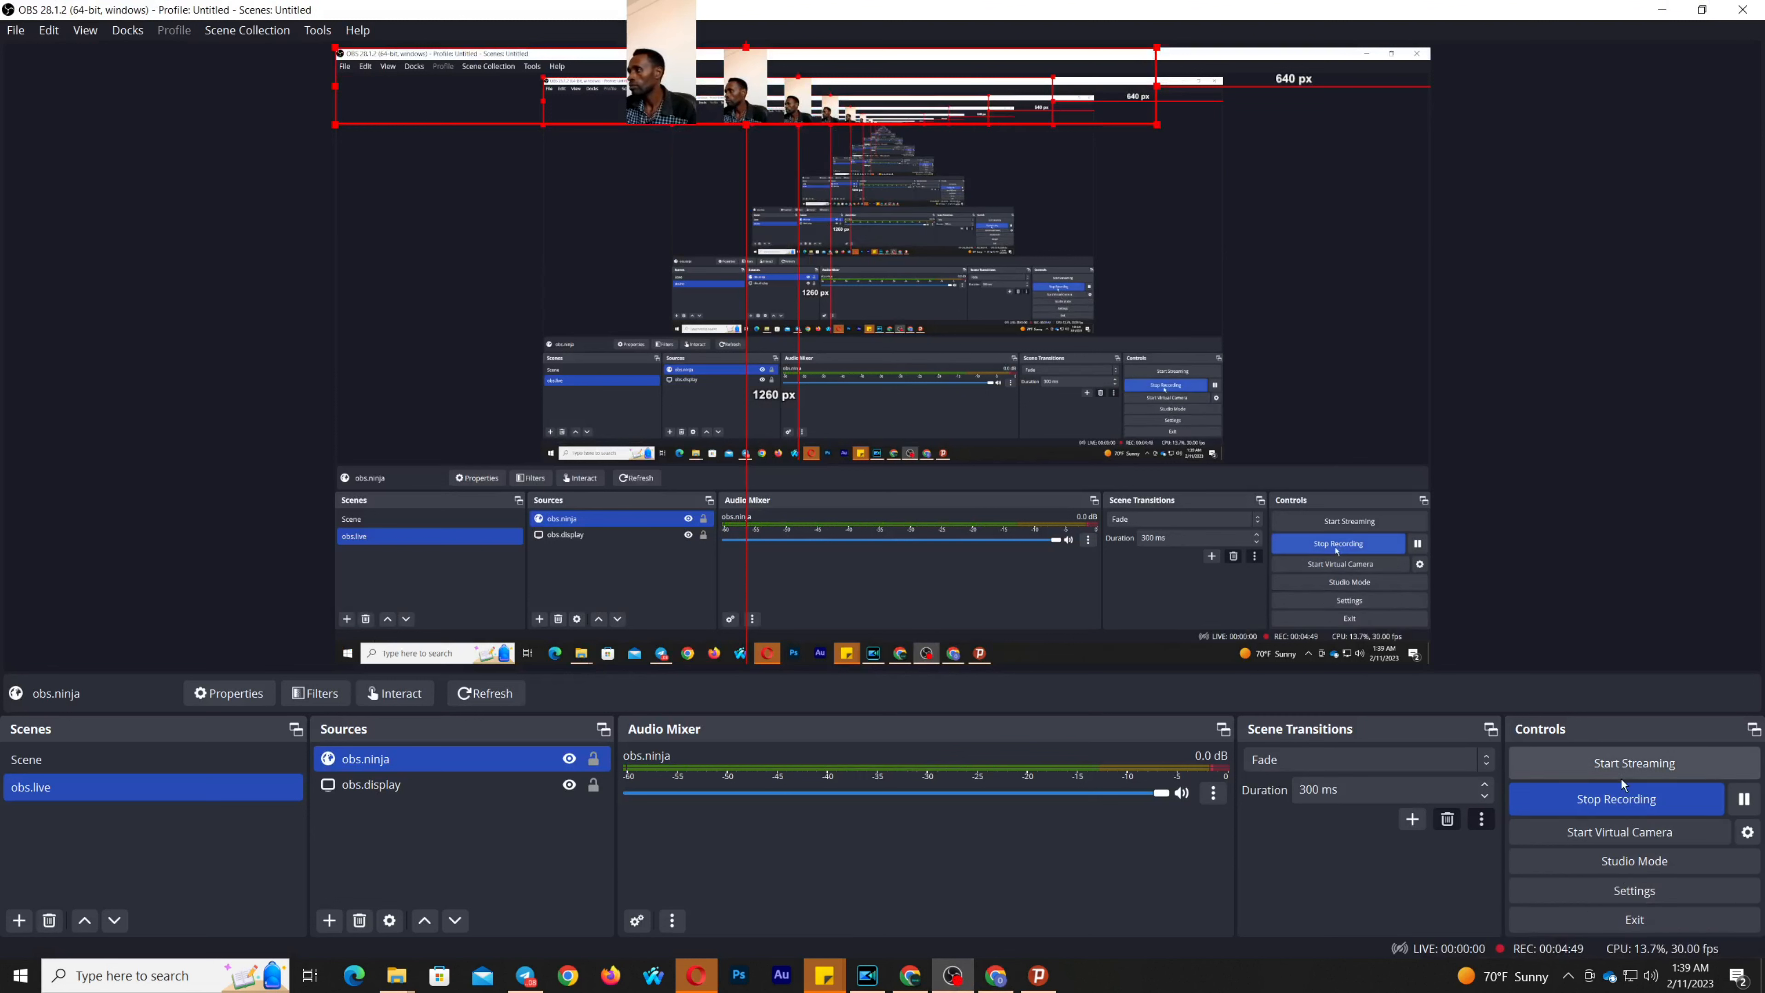
left_click(1634, 890)
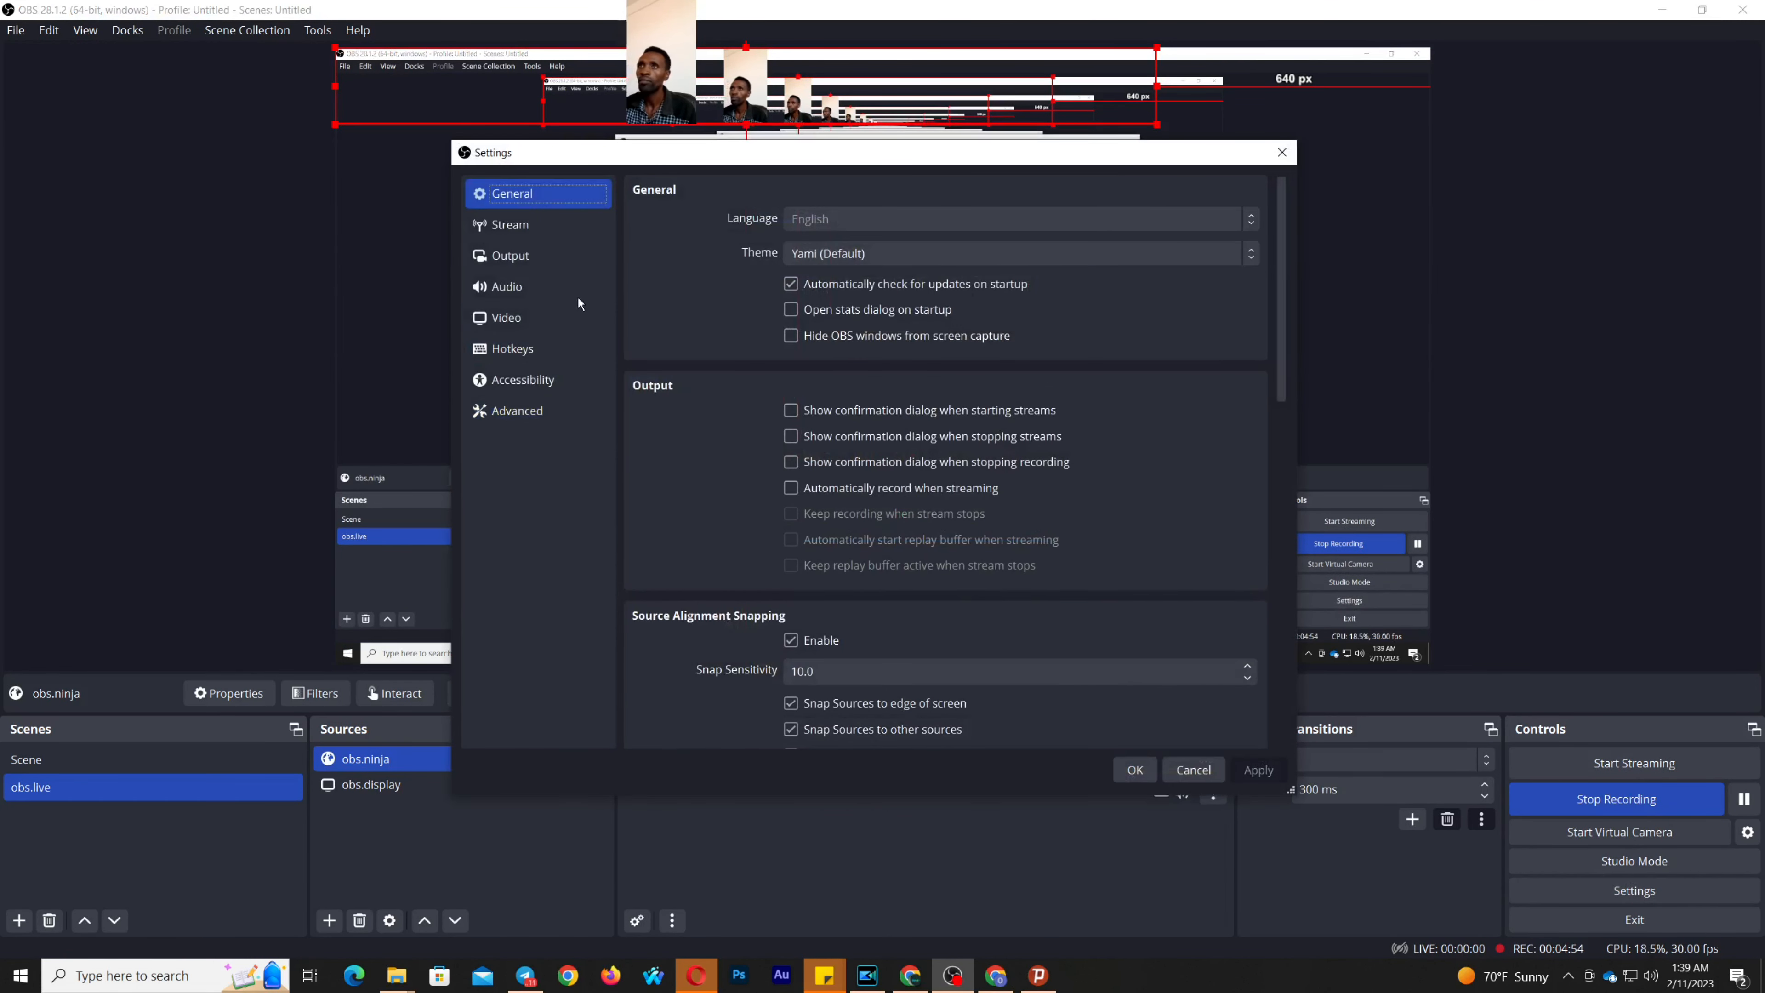
left_click(520, 231)
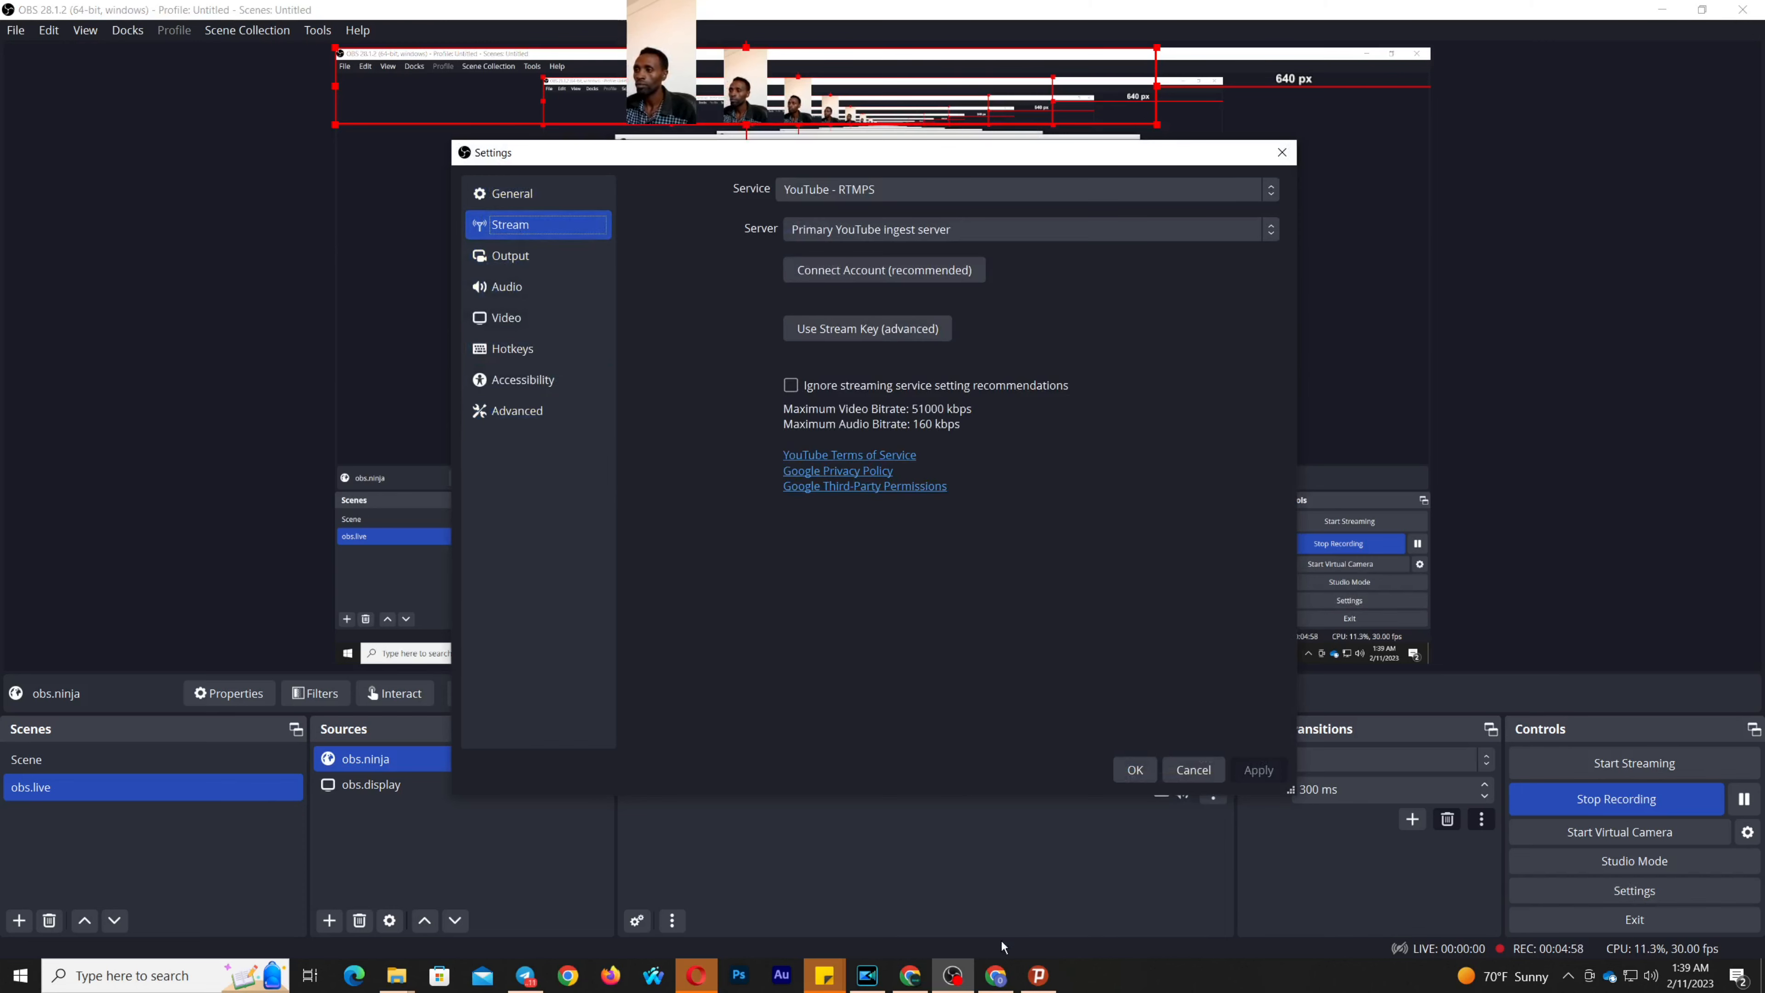
left_click(996, 976)
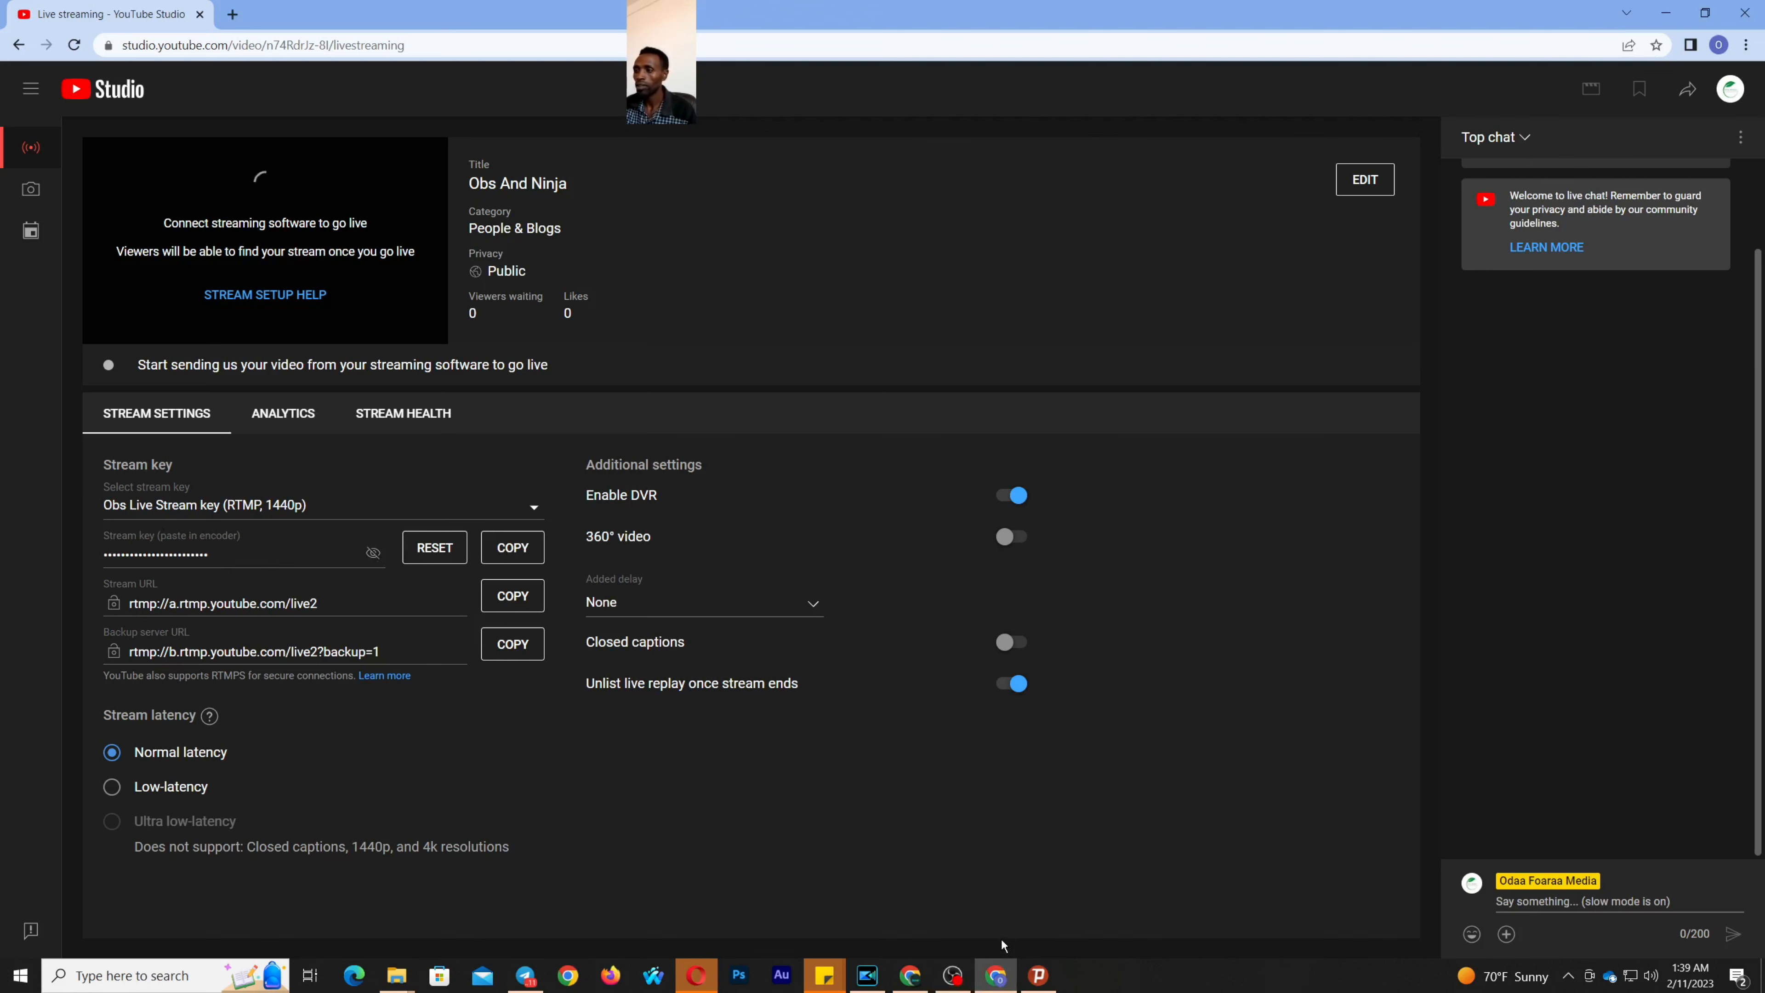
left_click(953, 973)
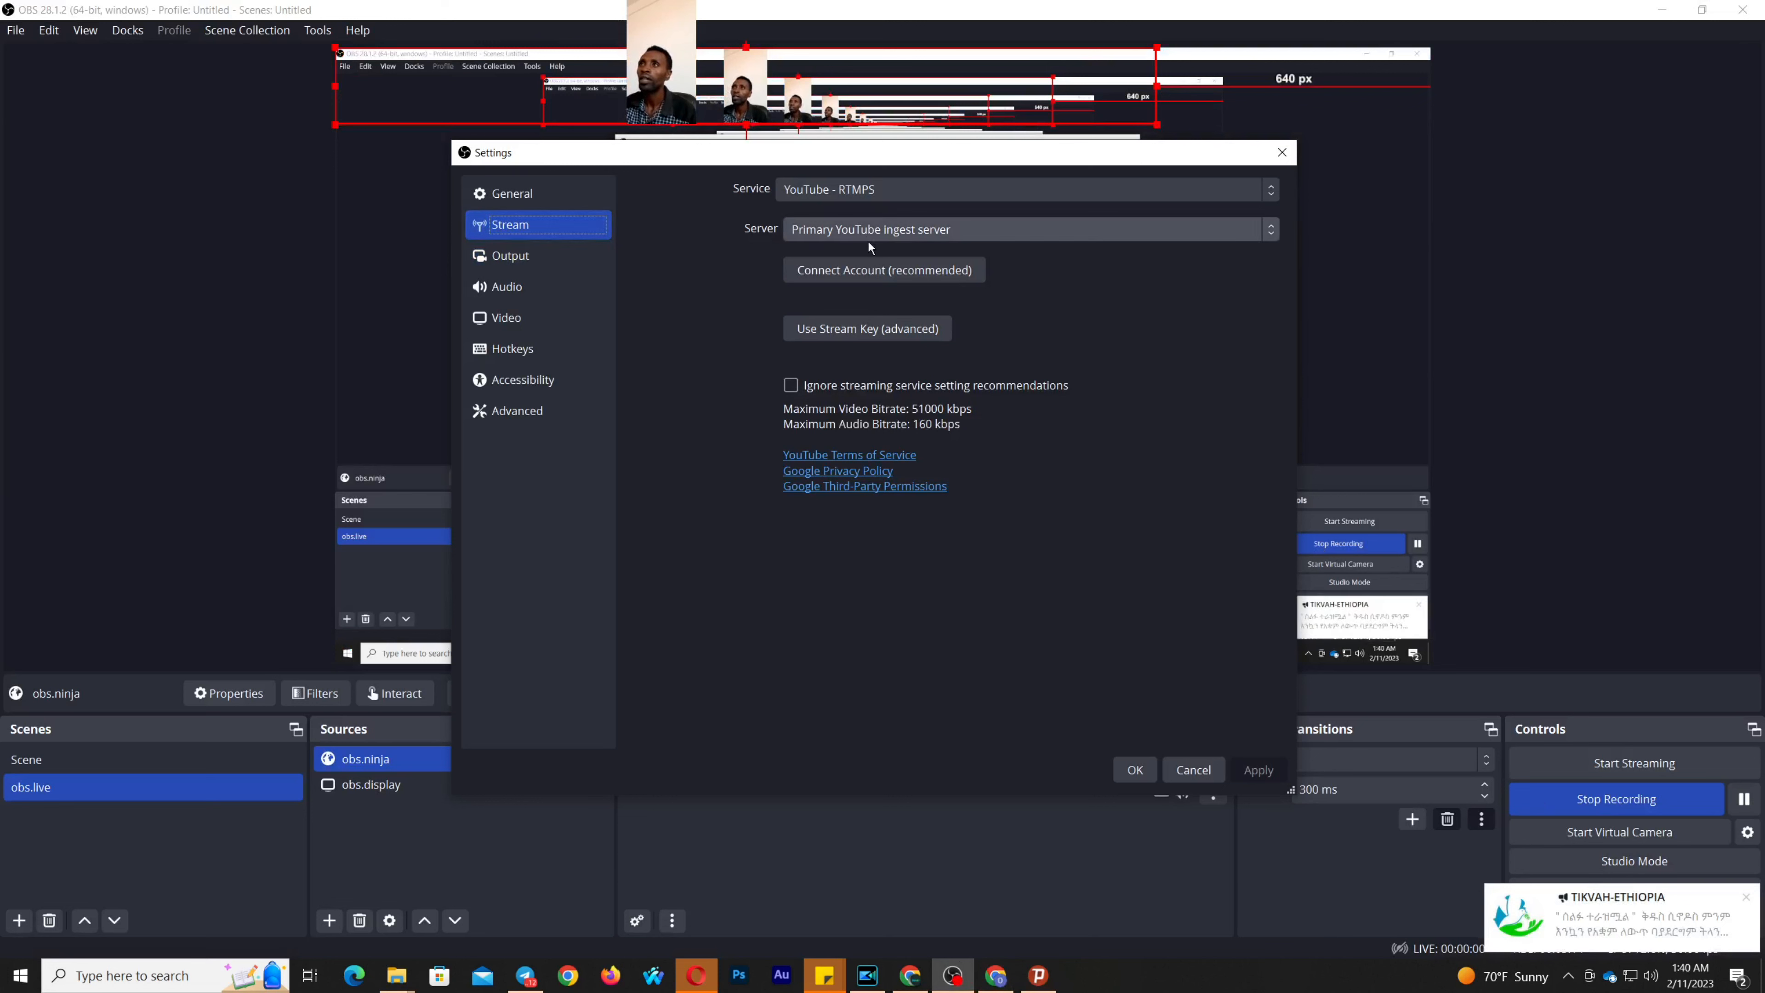
Choose YouTube - RTMPS from the full list of streaming services and opt to use a stream key
left_click(1264, 195)
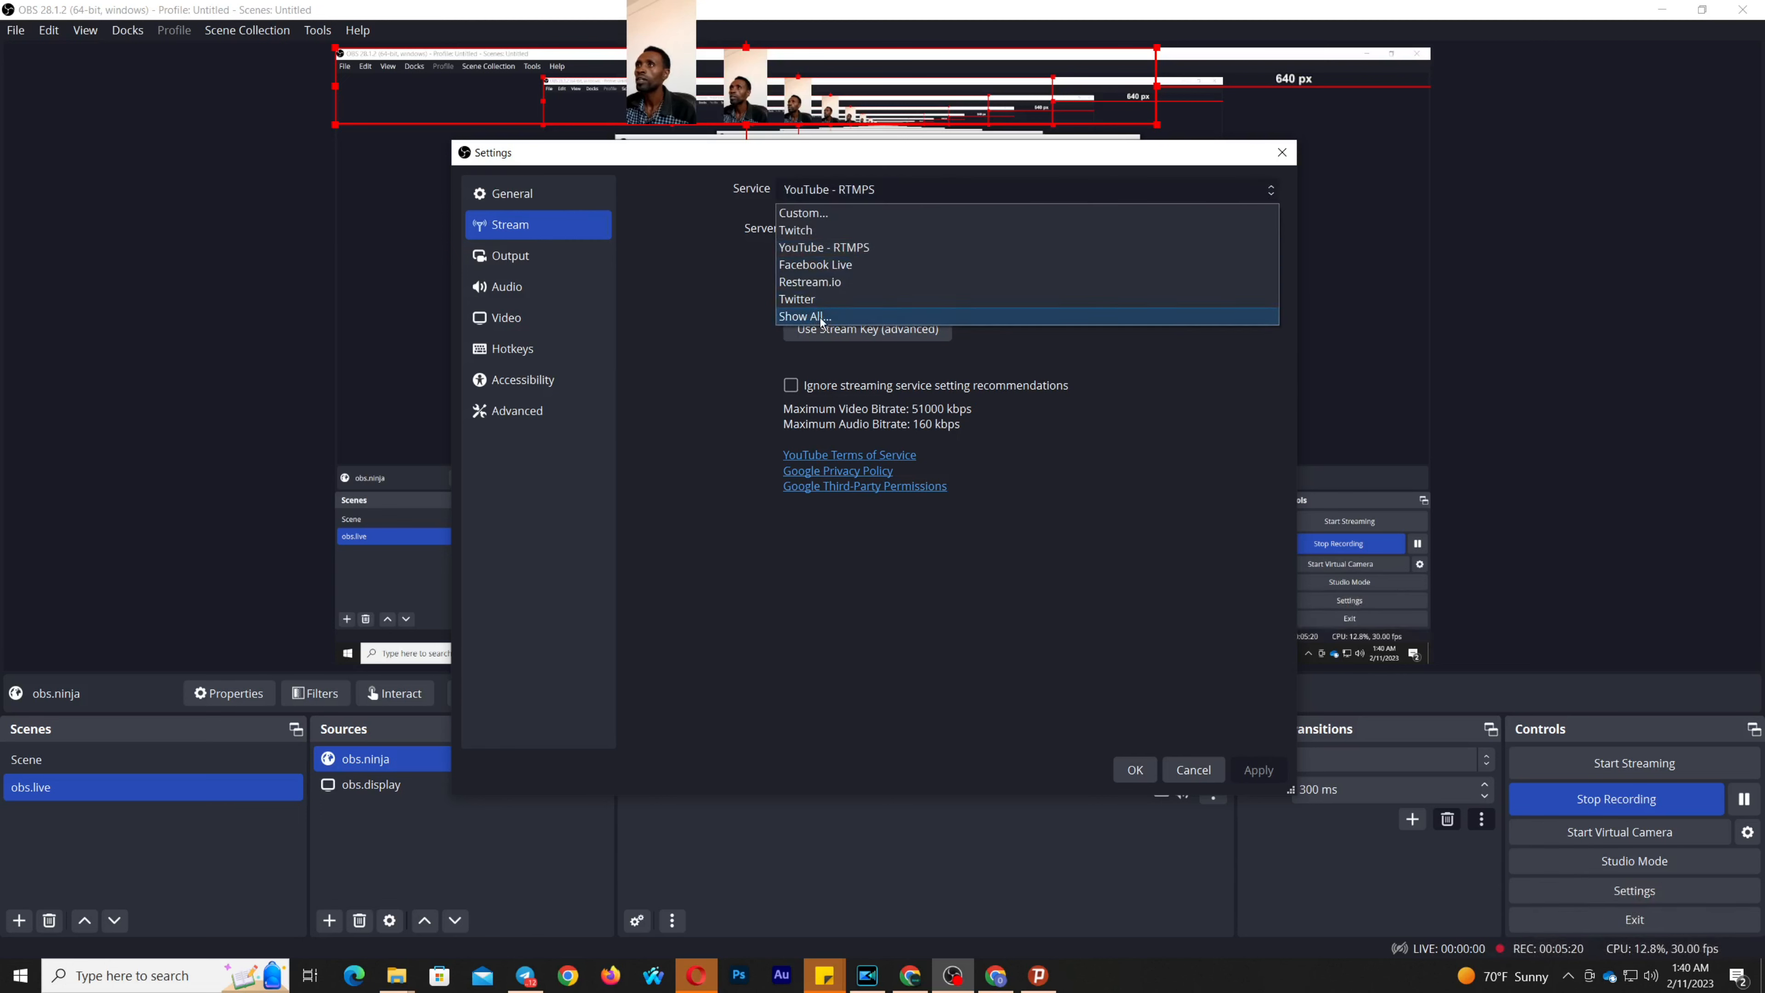
left_click(806, 316)
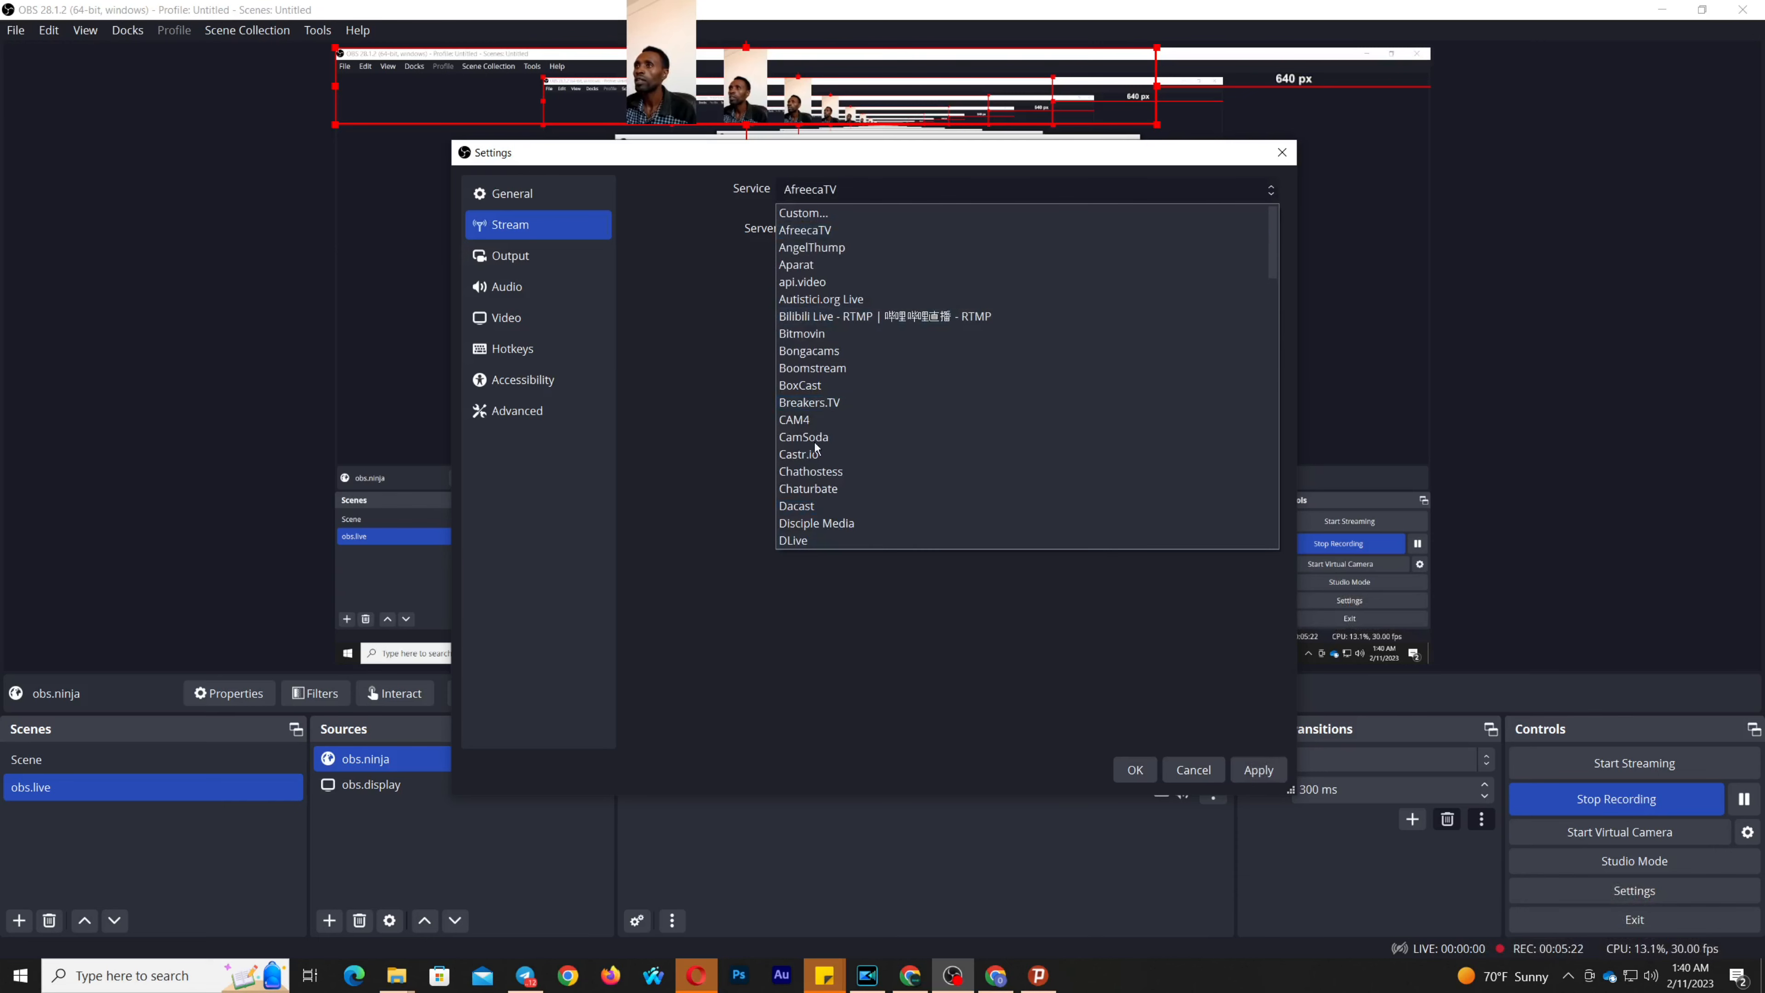
scroll(815, 449, "down", 3)
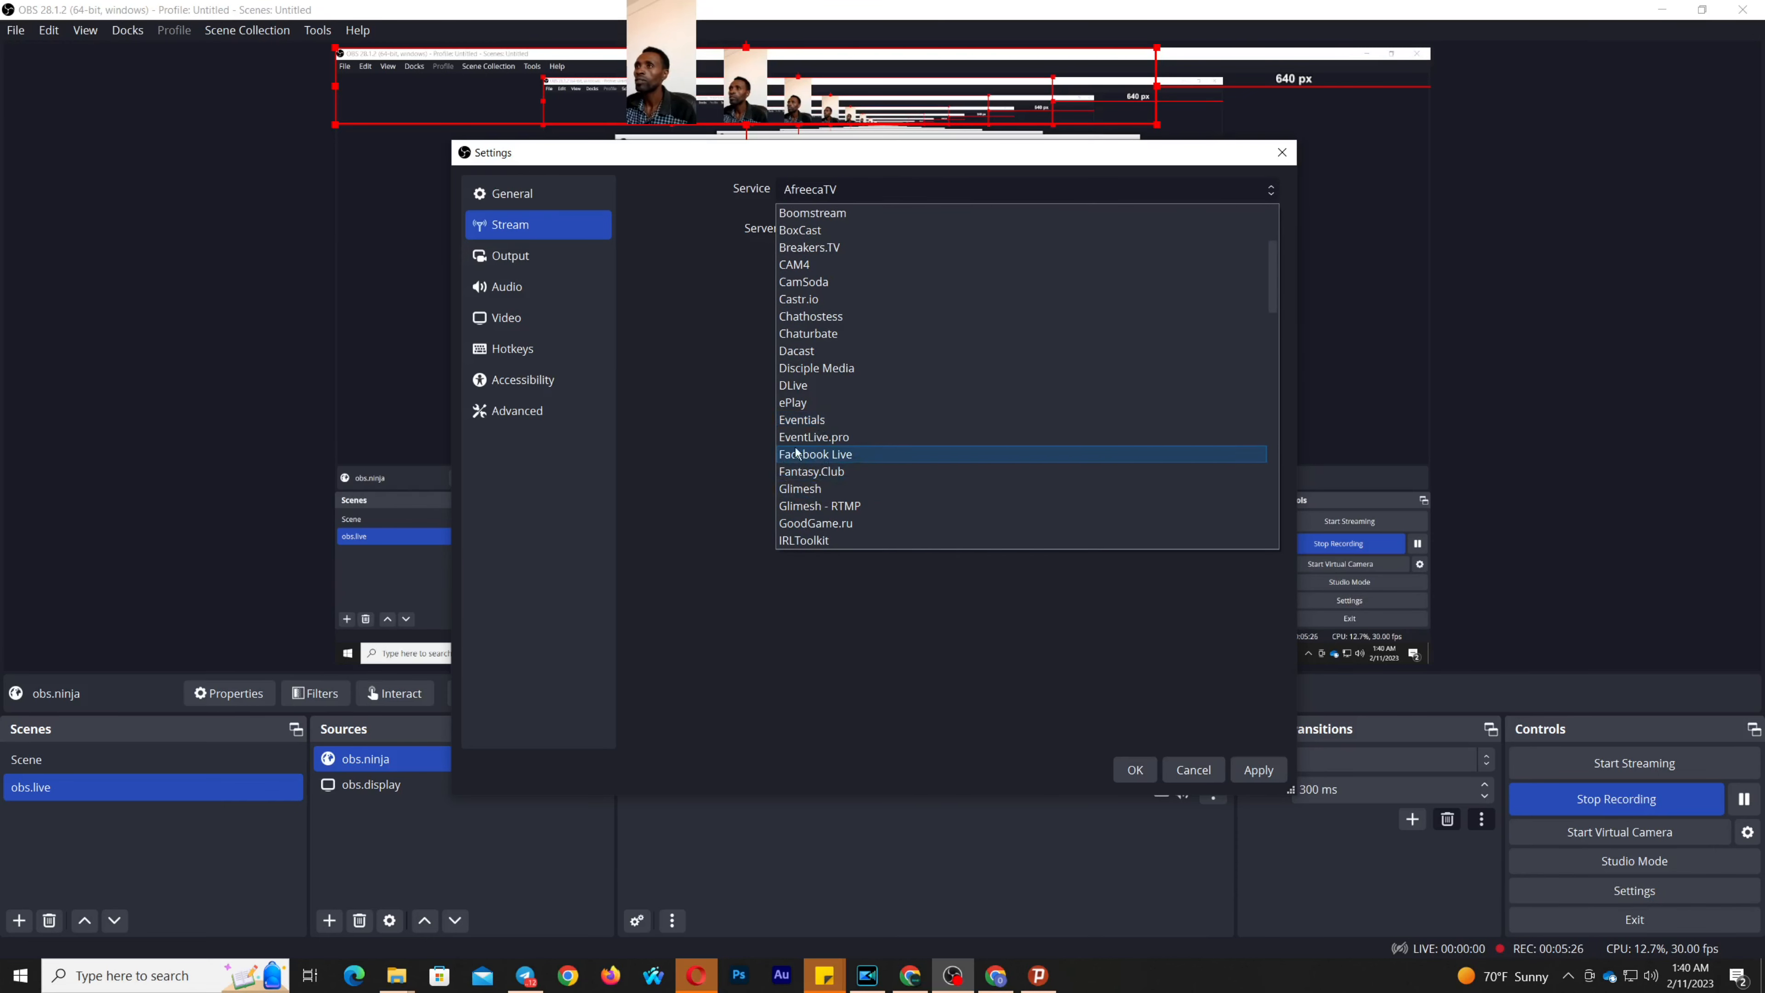
scroll(815, 522, "down", 4)
scroll(817, 529, "down", 10)
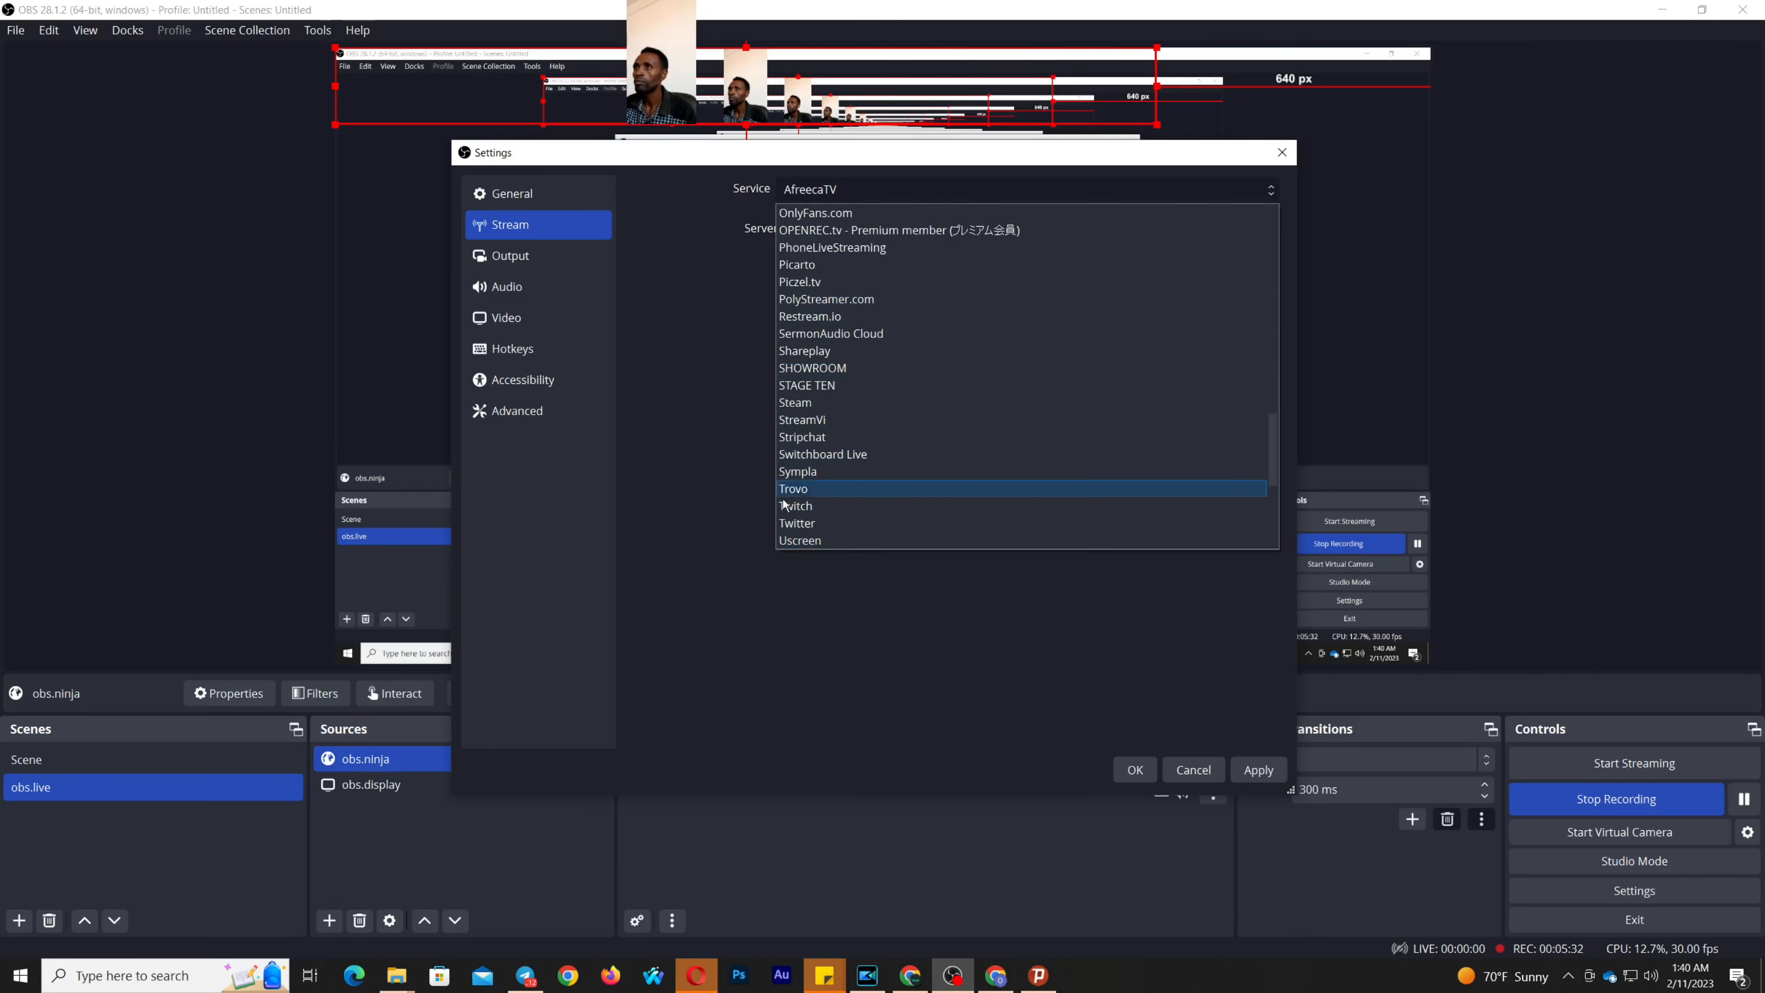
scroll(792, 538, "down", 6)
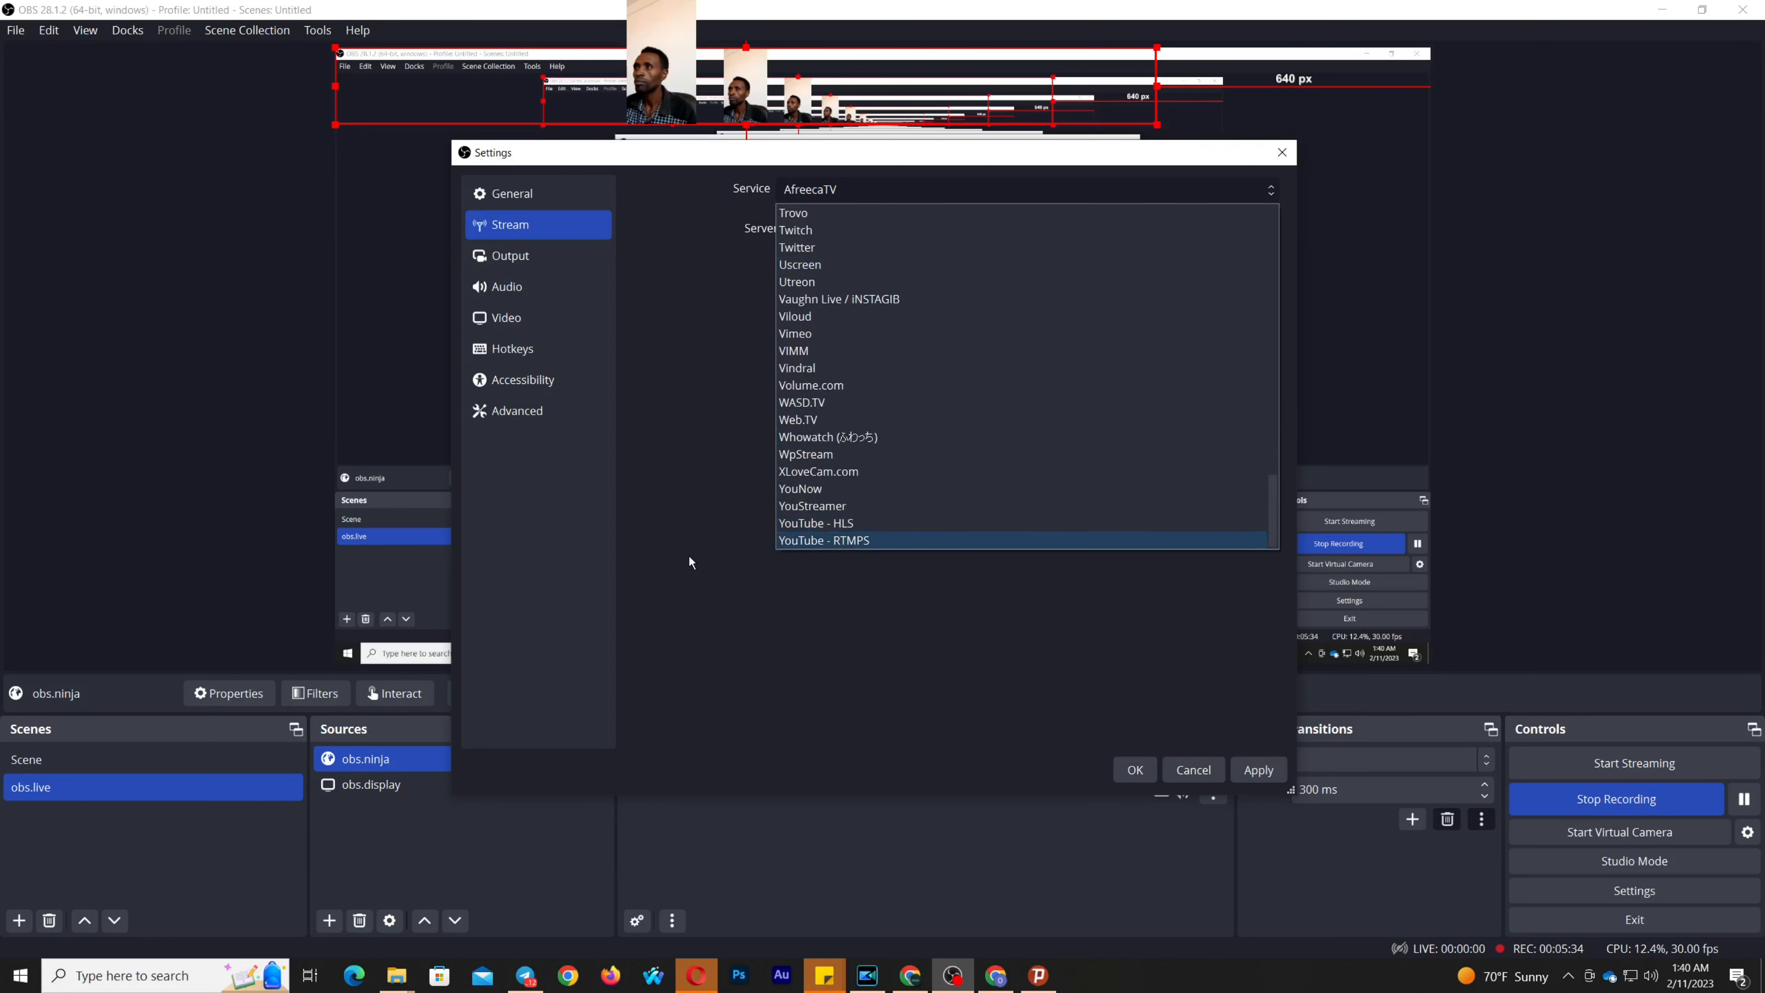
left_click(833, 541)
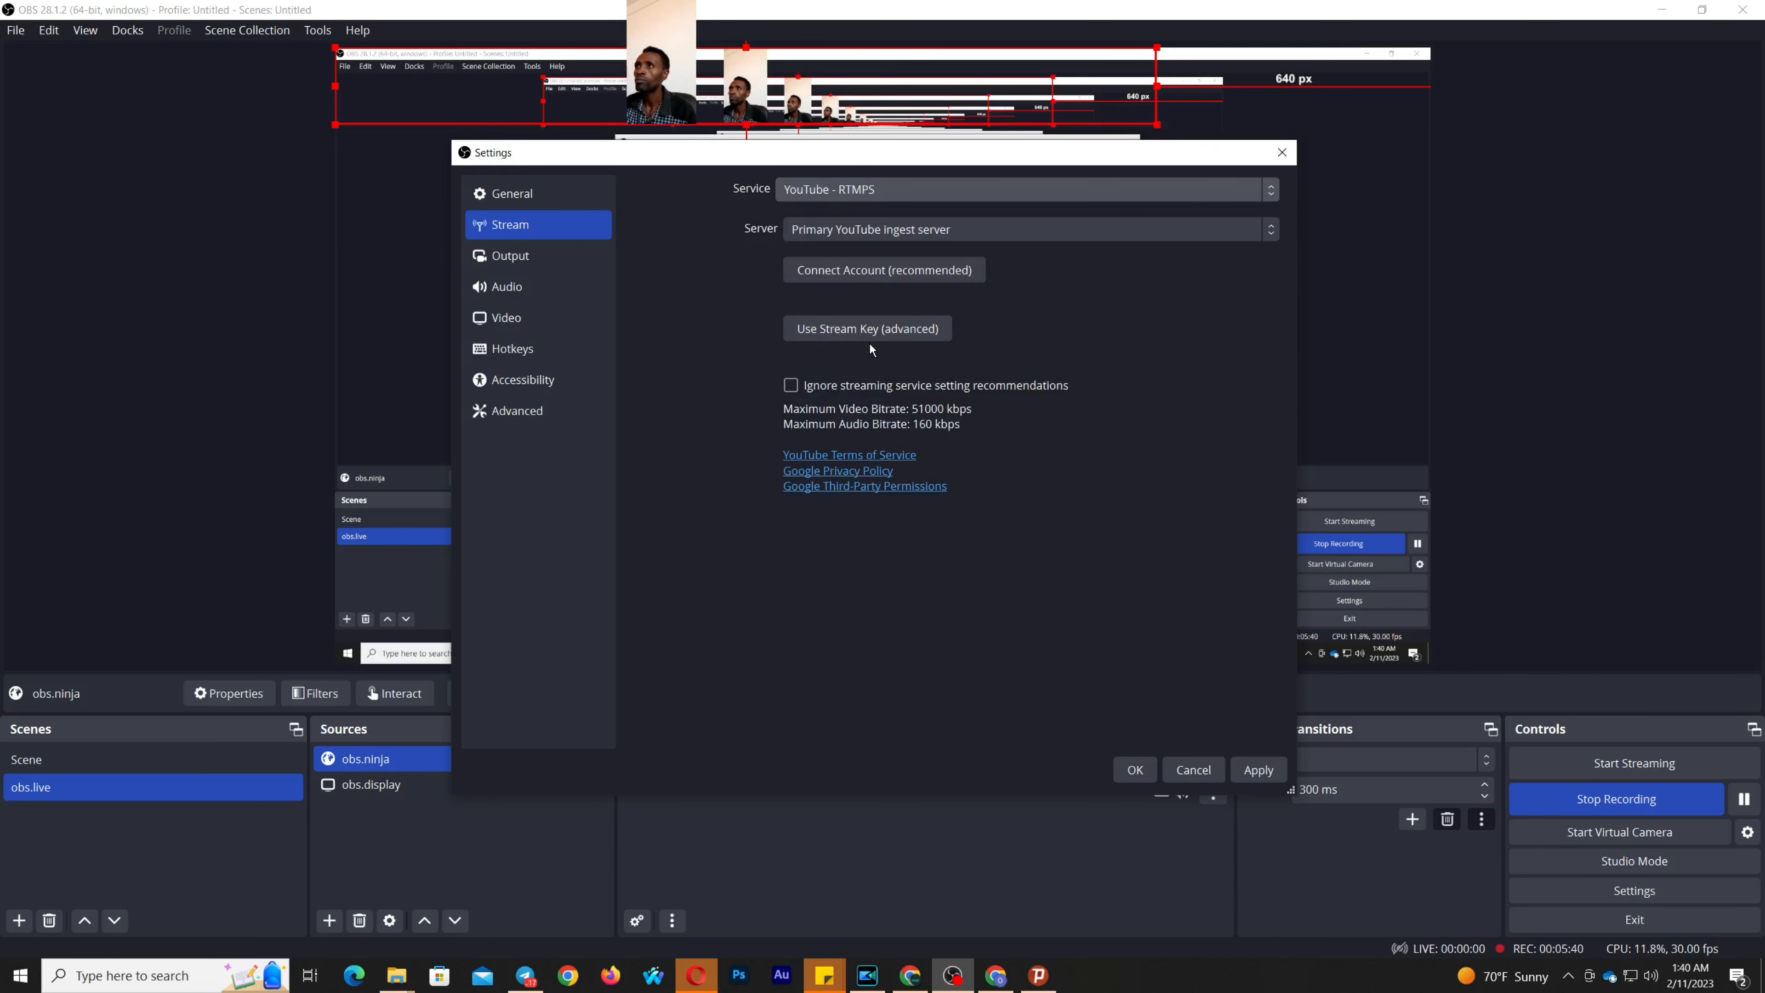
left_click(855, 328)
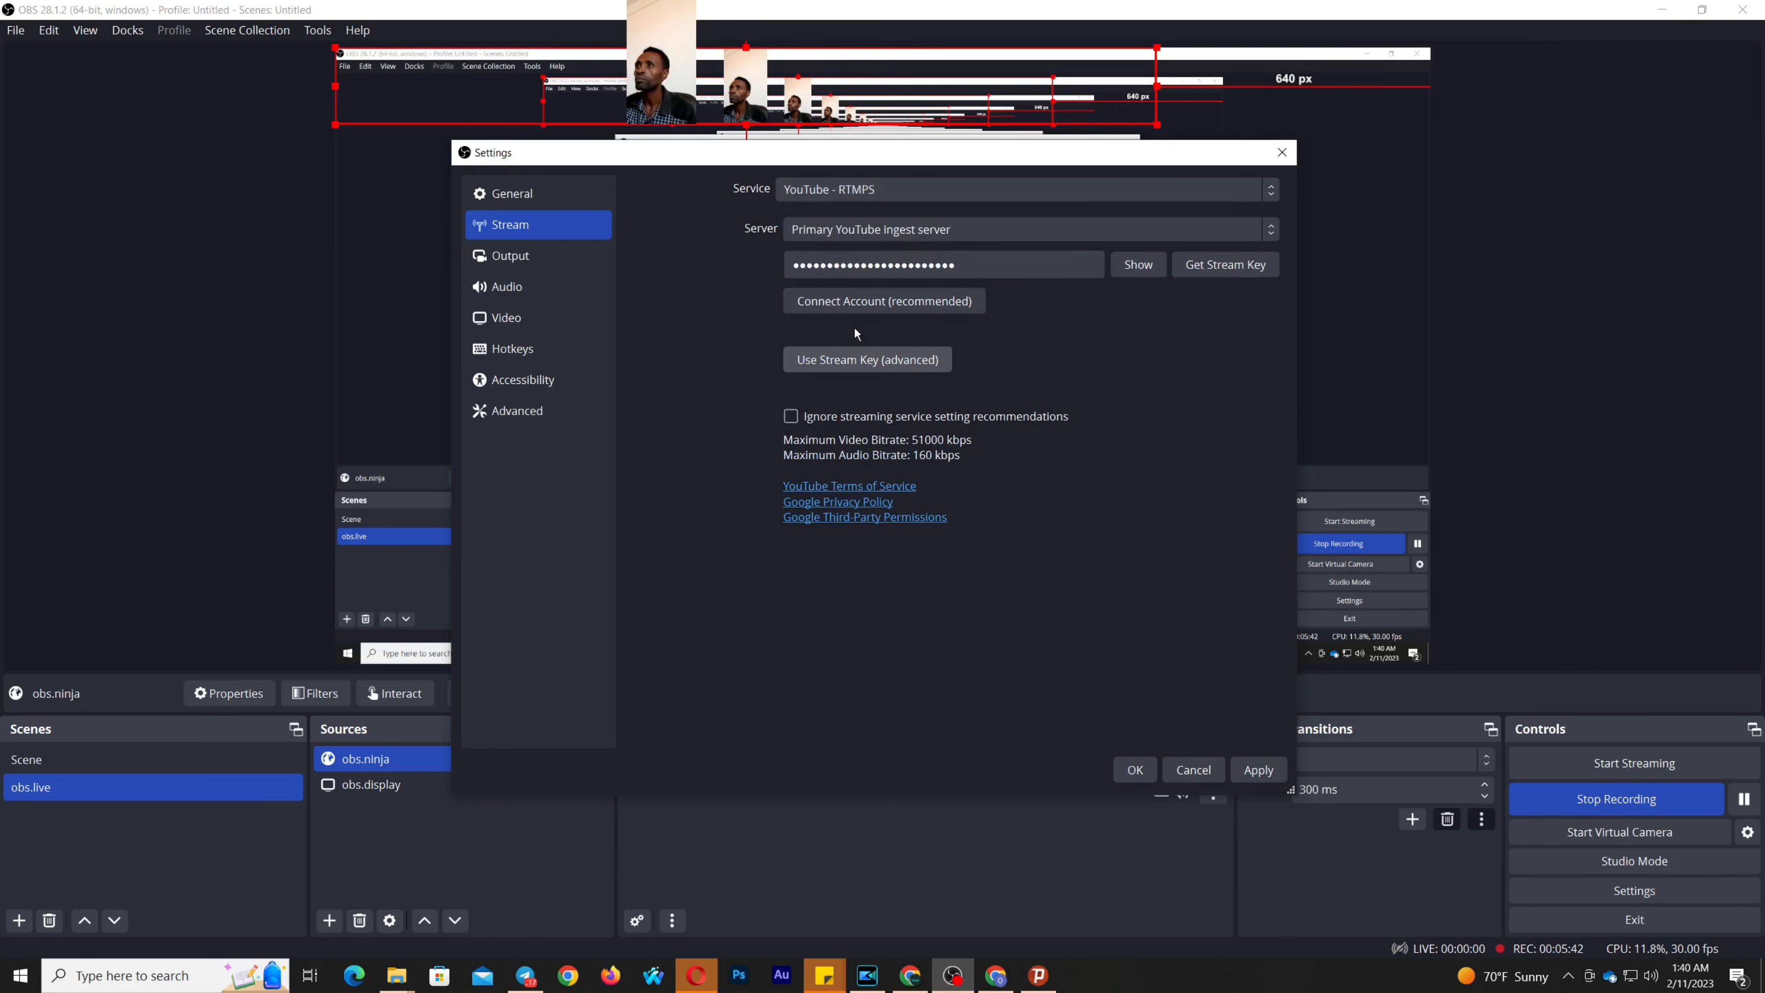
Clear the existing stream key and paste the stream key copied from YouTube Studio in its place
left_click(998, 260)
key("BackSpace")
key("BackSpace")
key("BackSpace")
key("BackSpace")
key("BackSpace")
key("BackSpace")
key("BackSpace")
key("BackSpace")
key("BackSpace")
key("BackSpace")
key("BackSpace")
key("BackSpace")
key("BackSpace")
key("BackSpace")
key("BackSpace")
key("BackSpace")
key("BackSpace")
key("BackSpace")
key("BackSpace")
key("BackSpace")
key("BackSpace")
key("BackSpace")
key("BackSpace")
key("BackSpace")
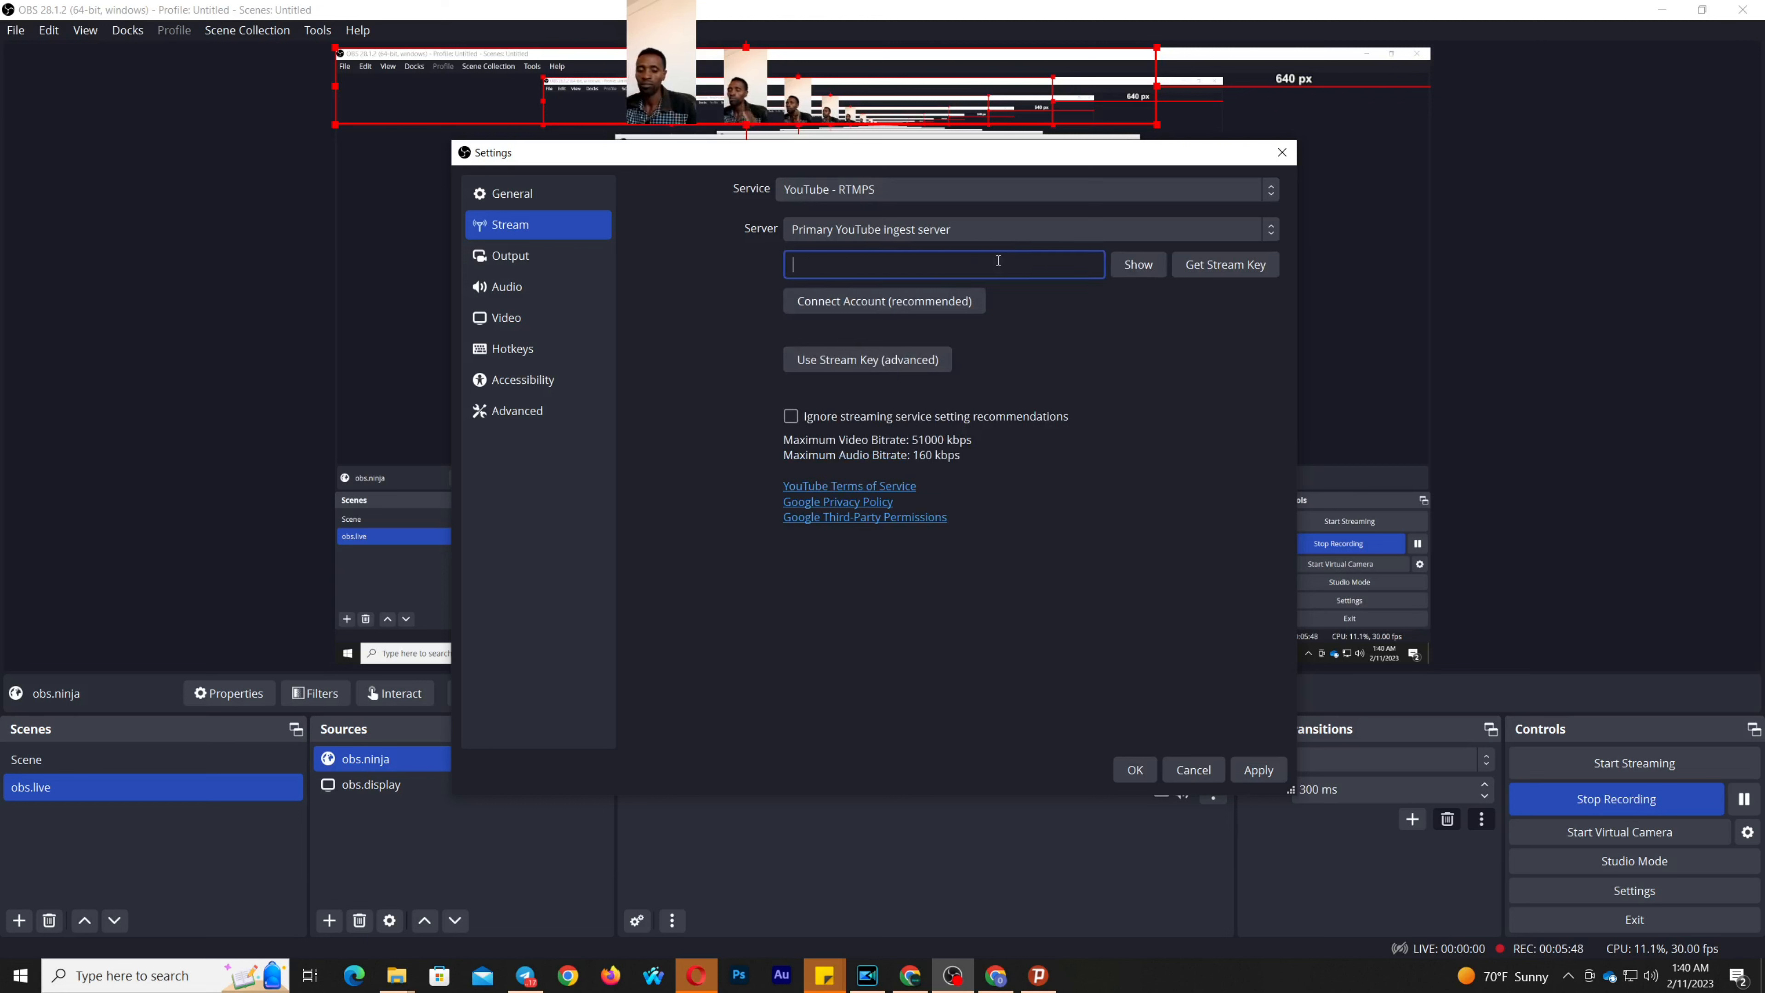
key("ctrl+v")
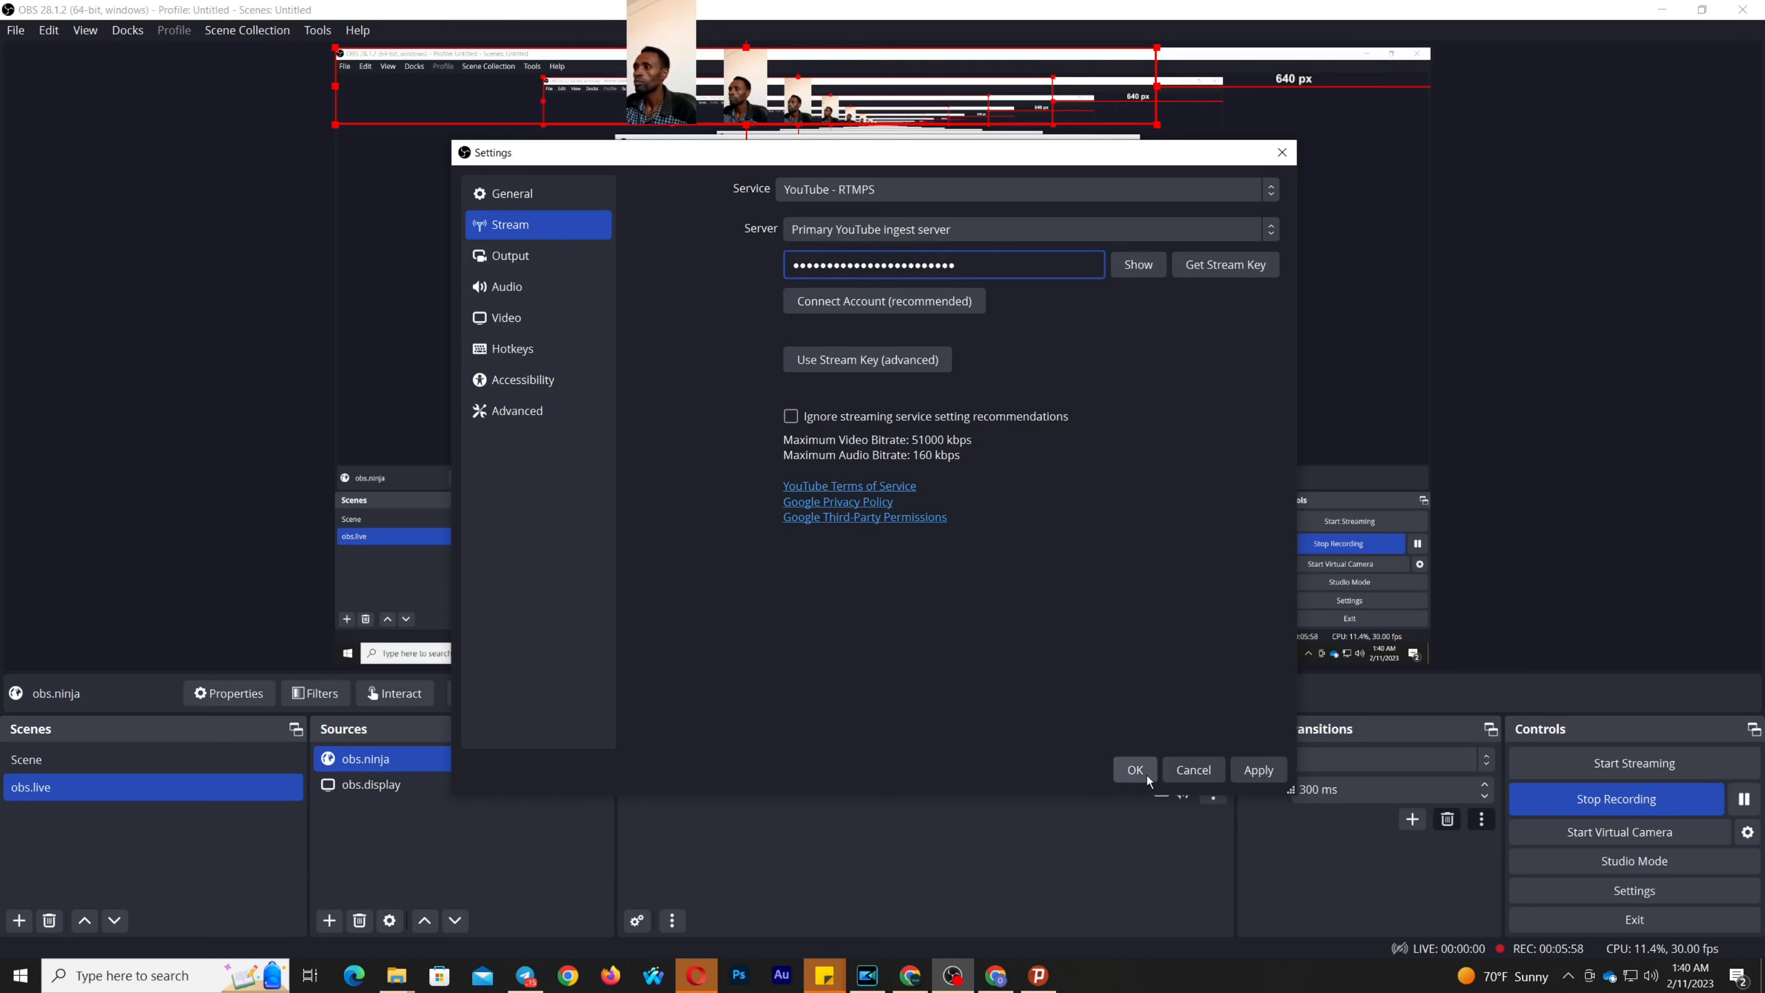
Review the Audio, Video and Hotkeys settings, including the Start Streaming hotkey, and return to the Stream settings
left_click(509, 290)
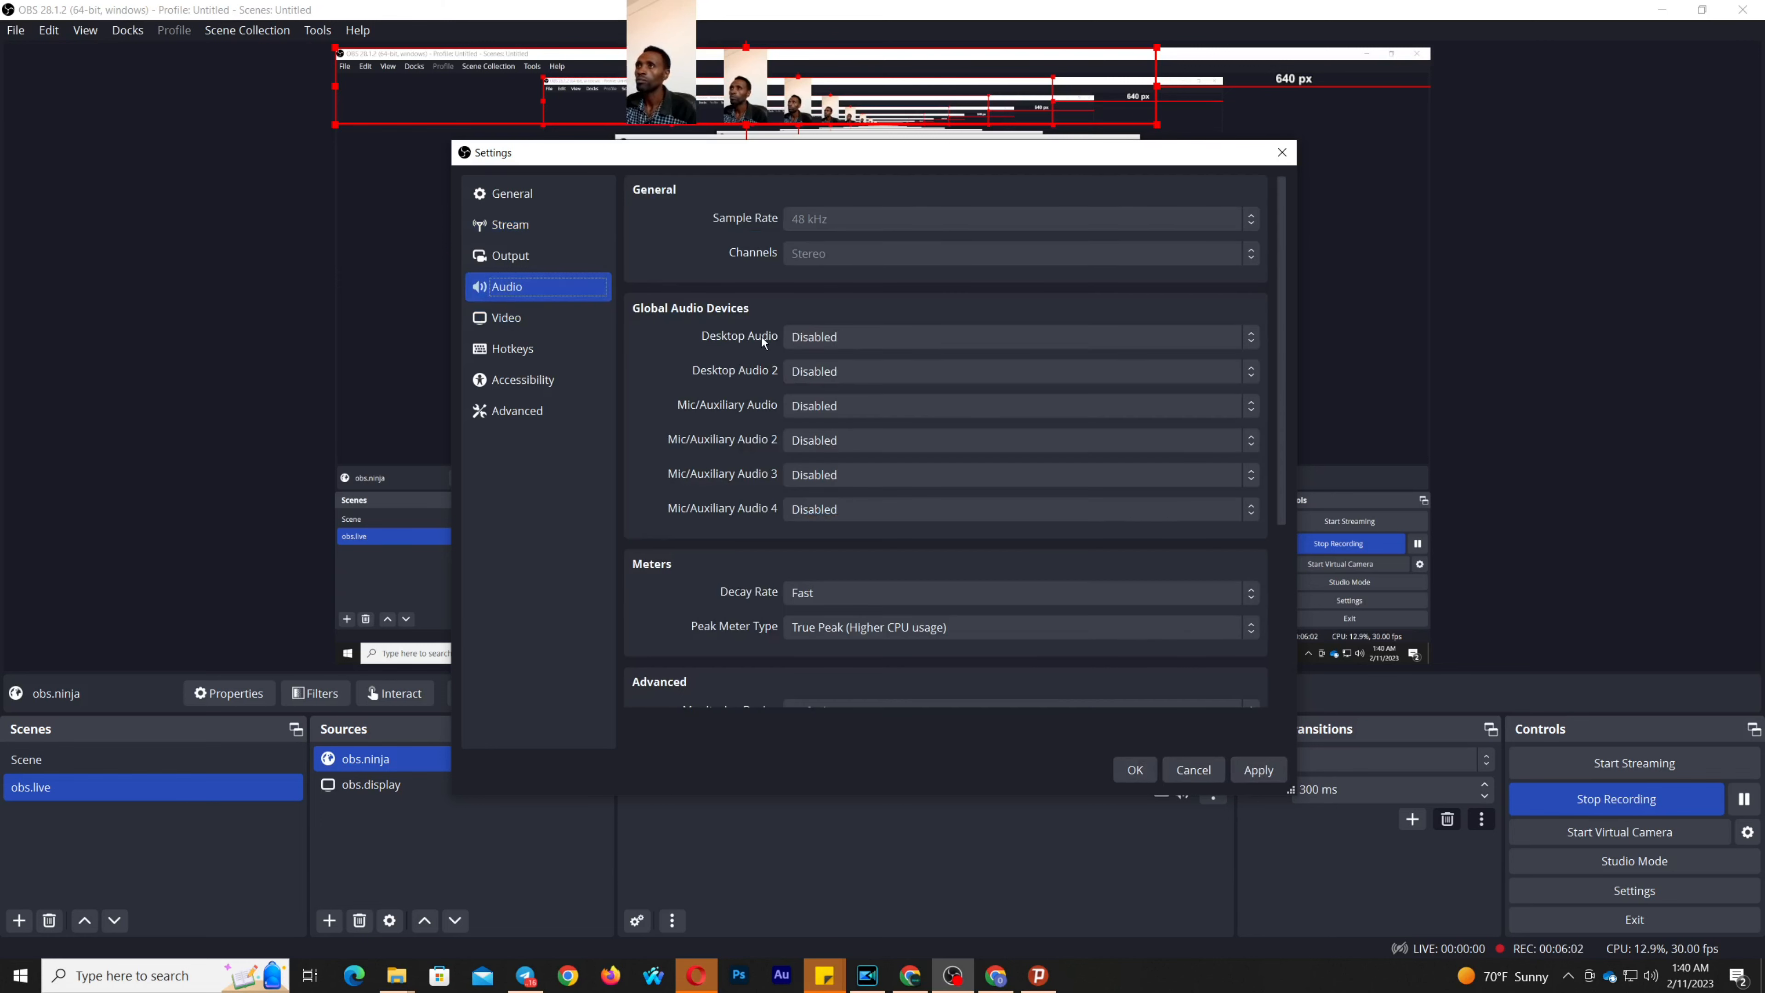
left_click(525, 324)
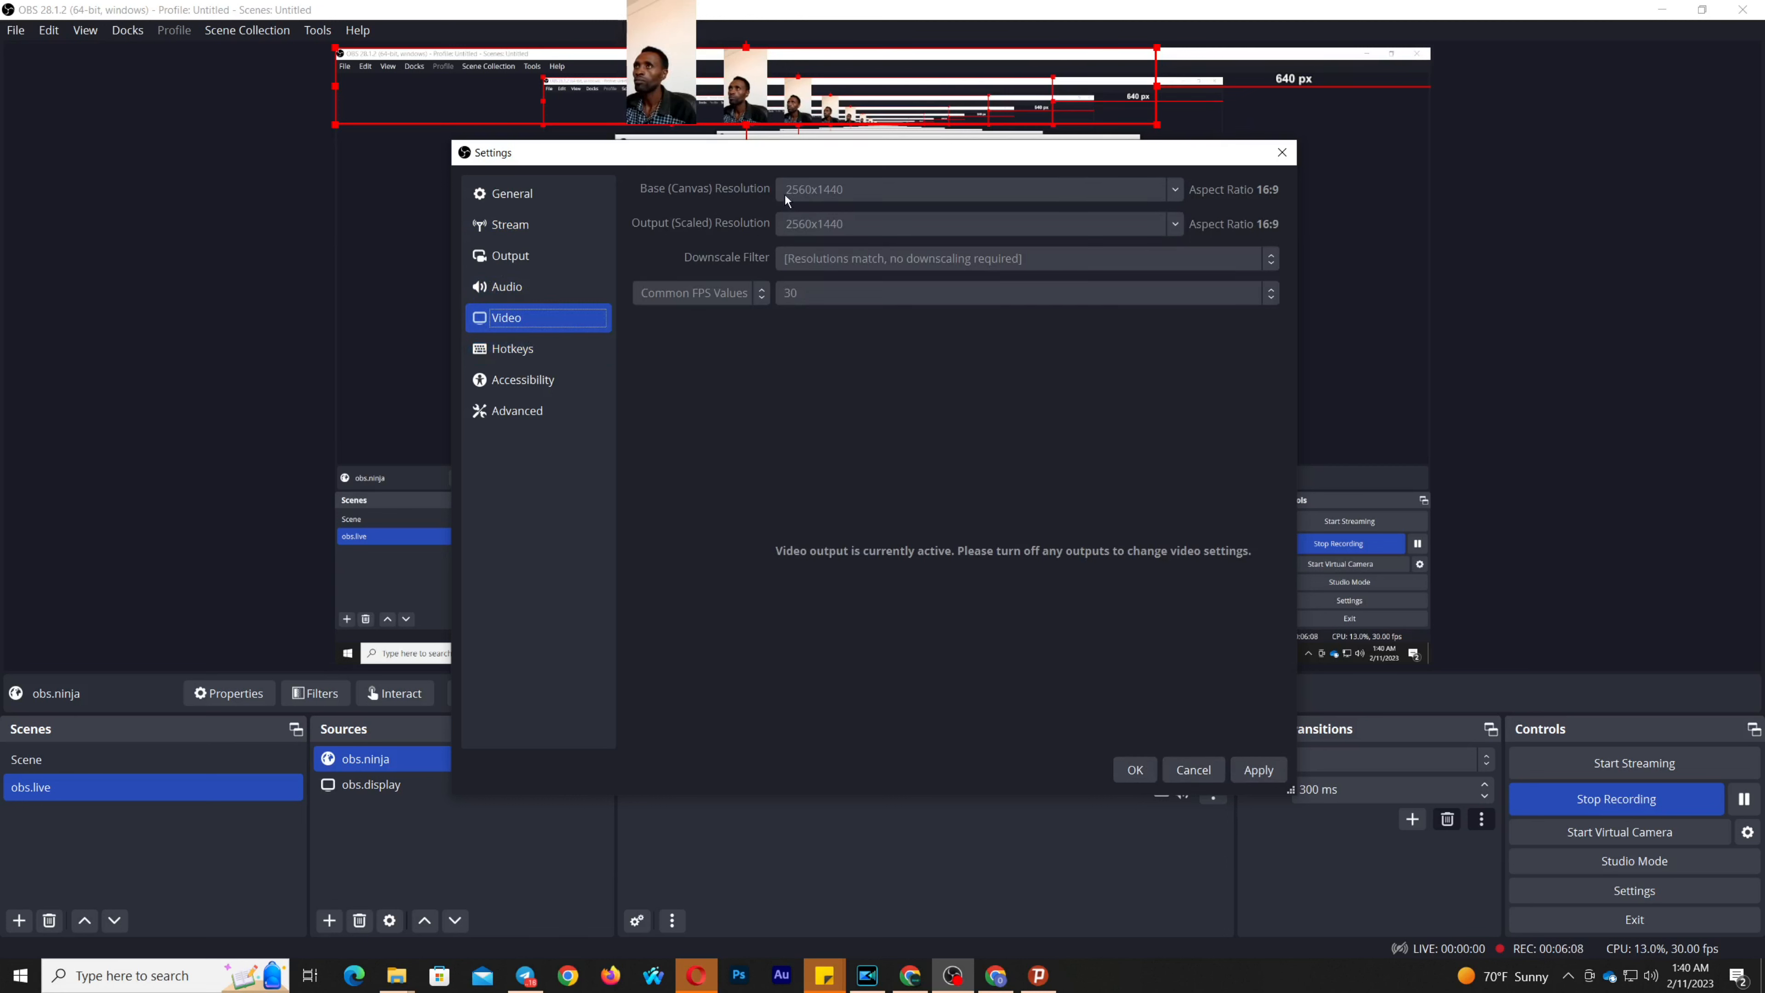
left_click(538, 338)
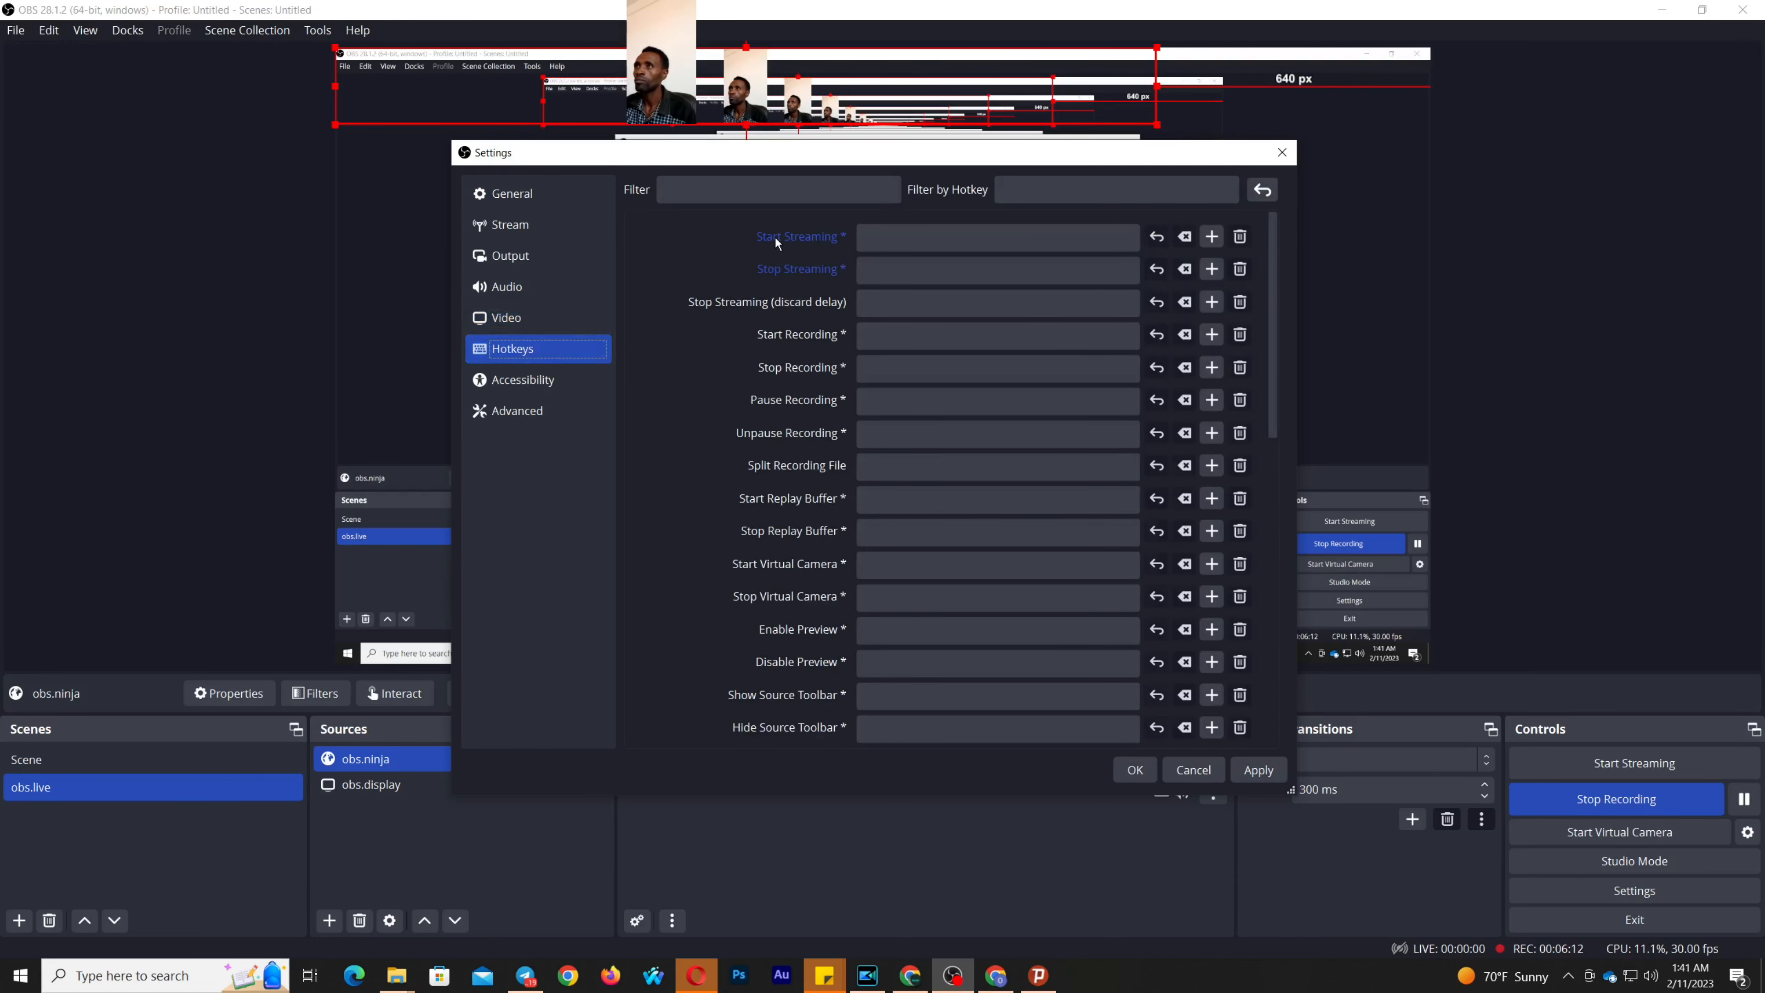
left_click(879, 239)
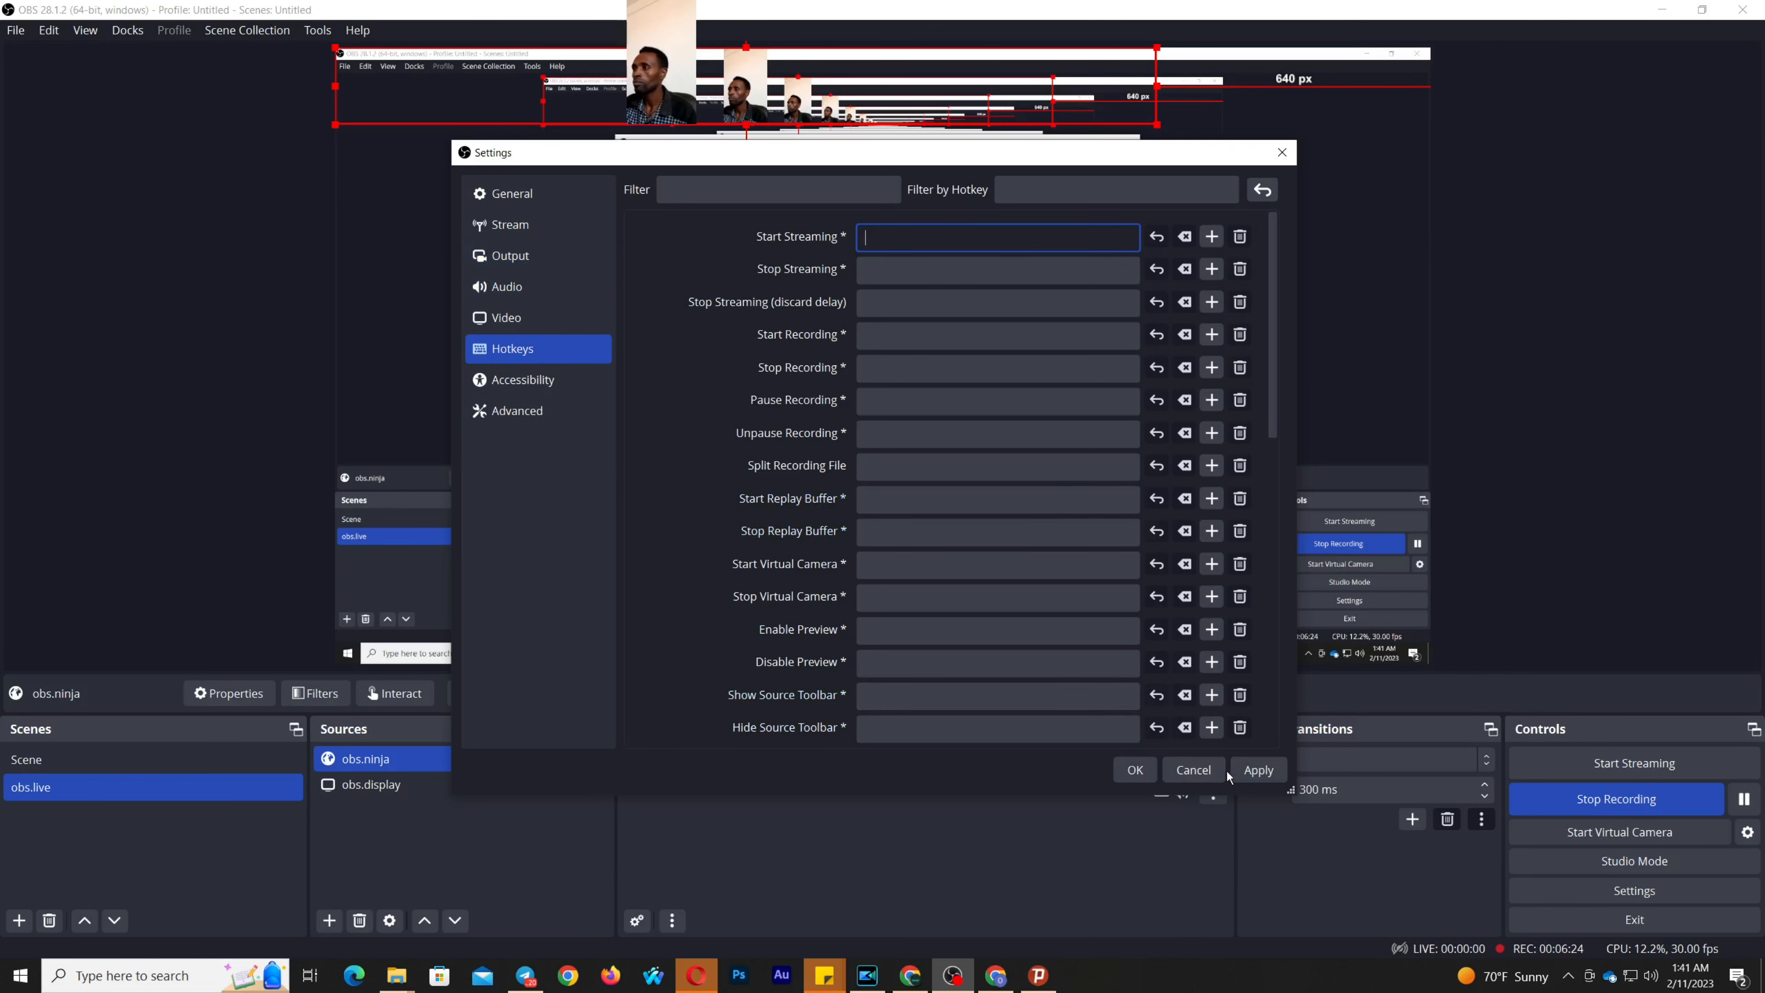
left_click(502, 230)
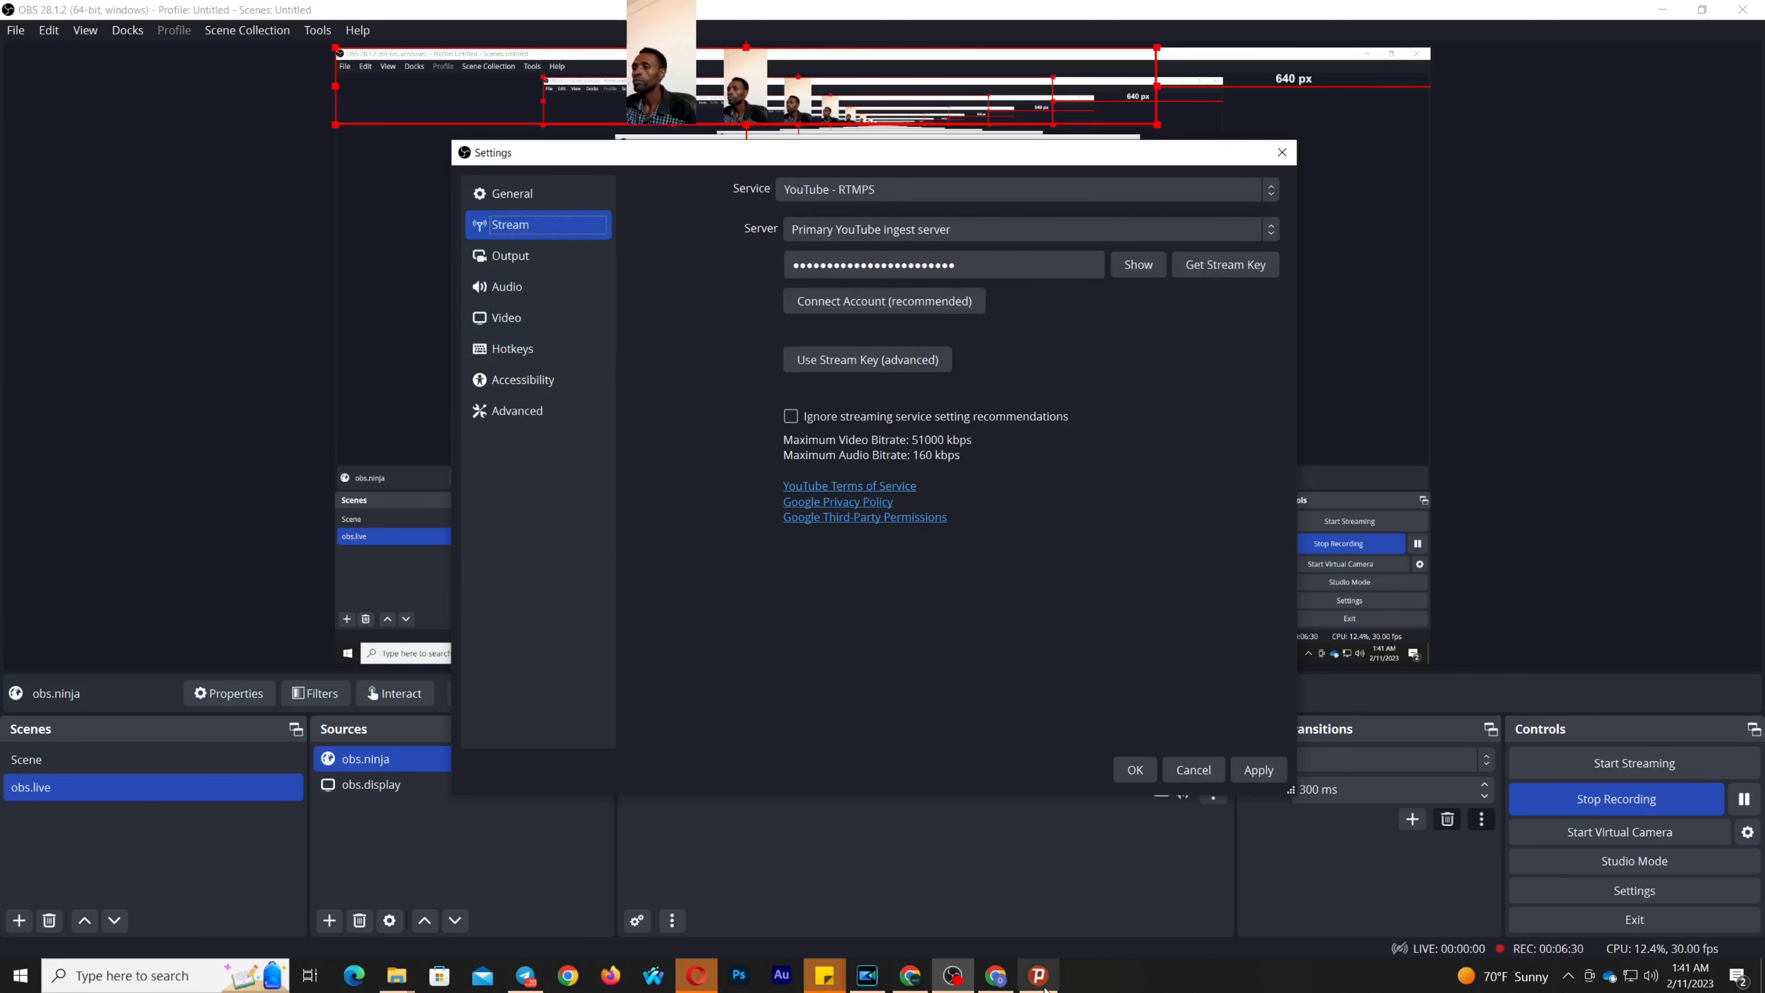
Check the stream key against YouTube Studio, apply the Stream settings in OBS Studio and start streaming
left_click(996, 976)
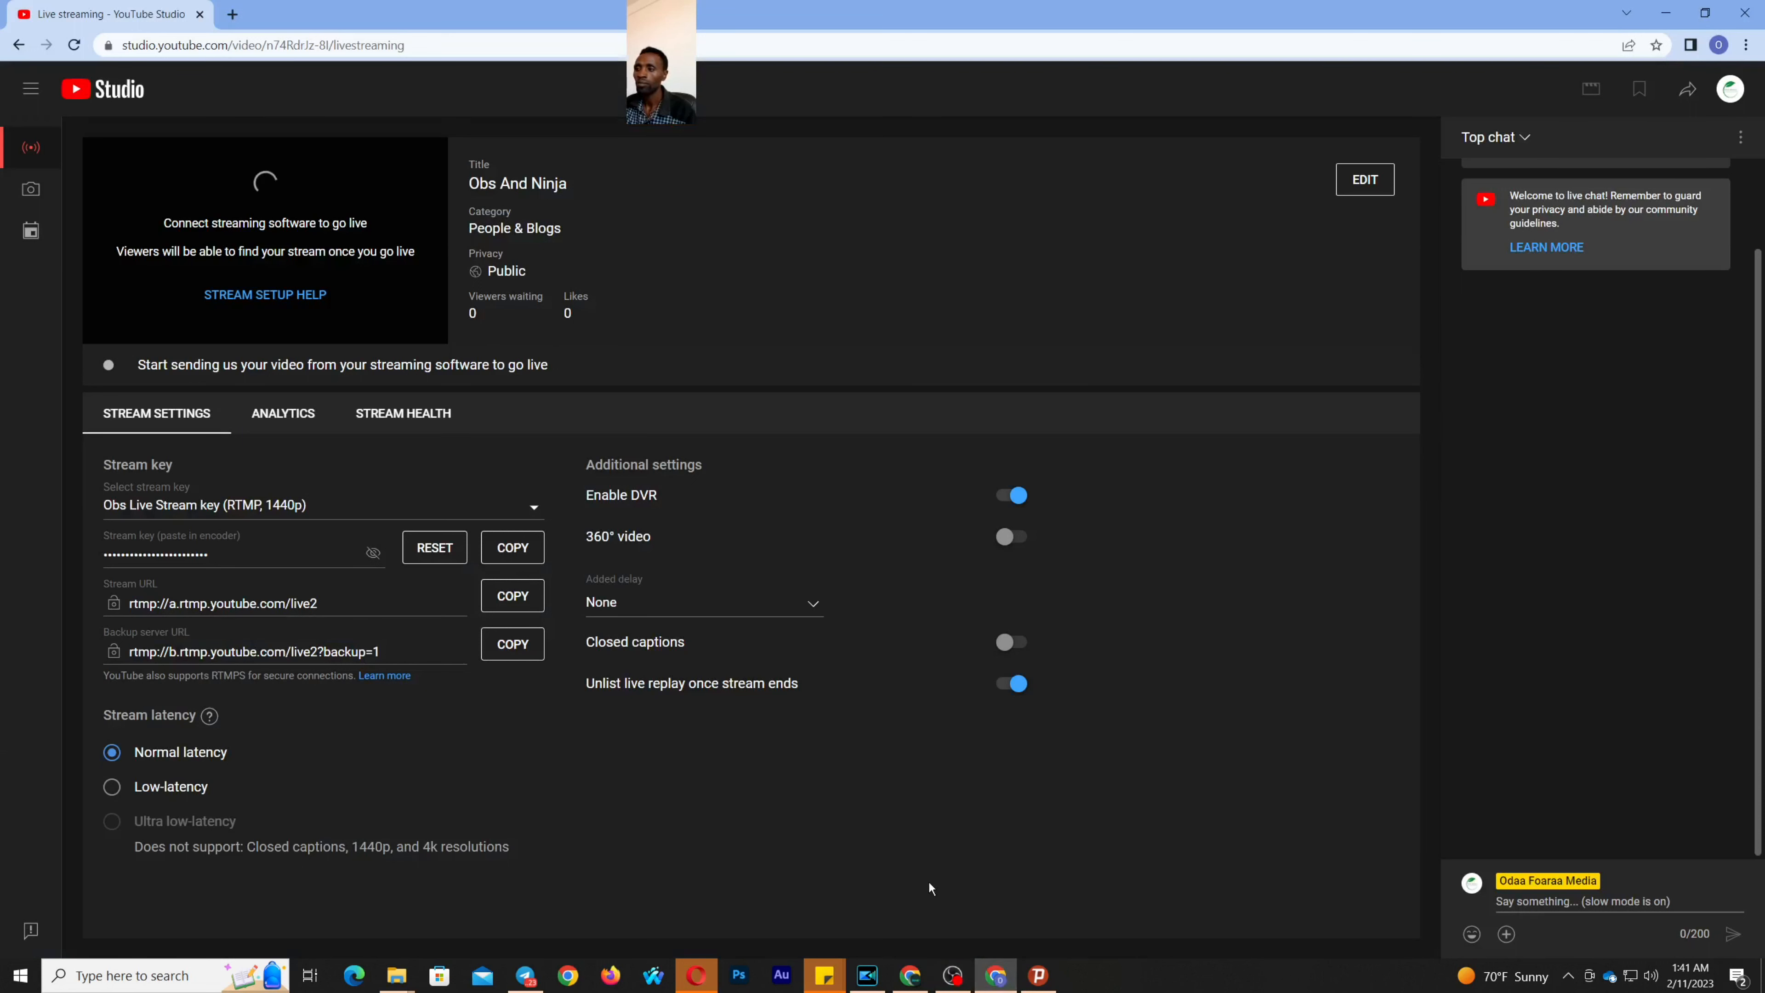
left_click(953, 975)
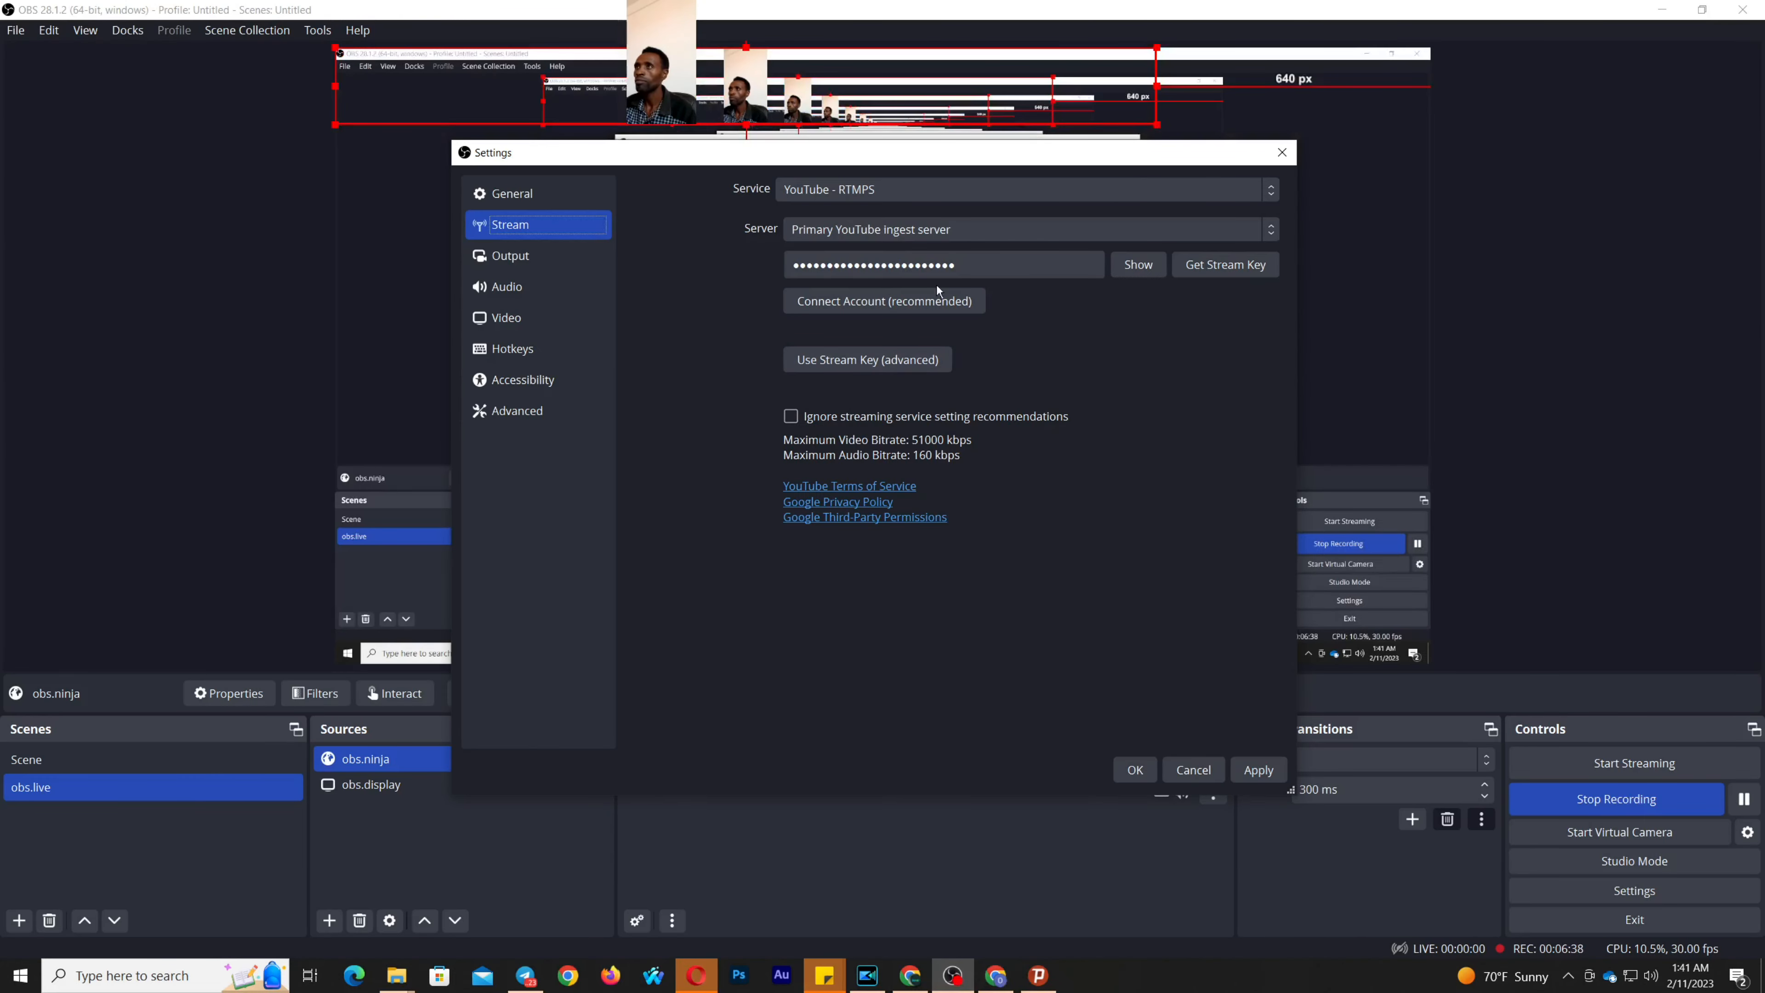
left_click(936, 264)
left_click_drag(1007, 265, 755, 259)
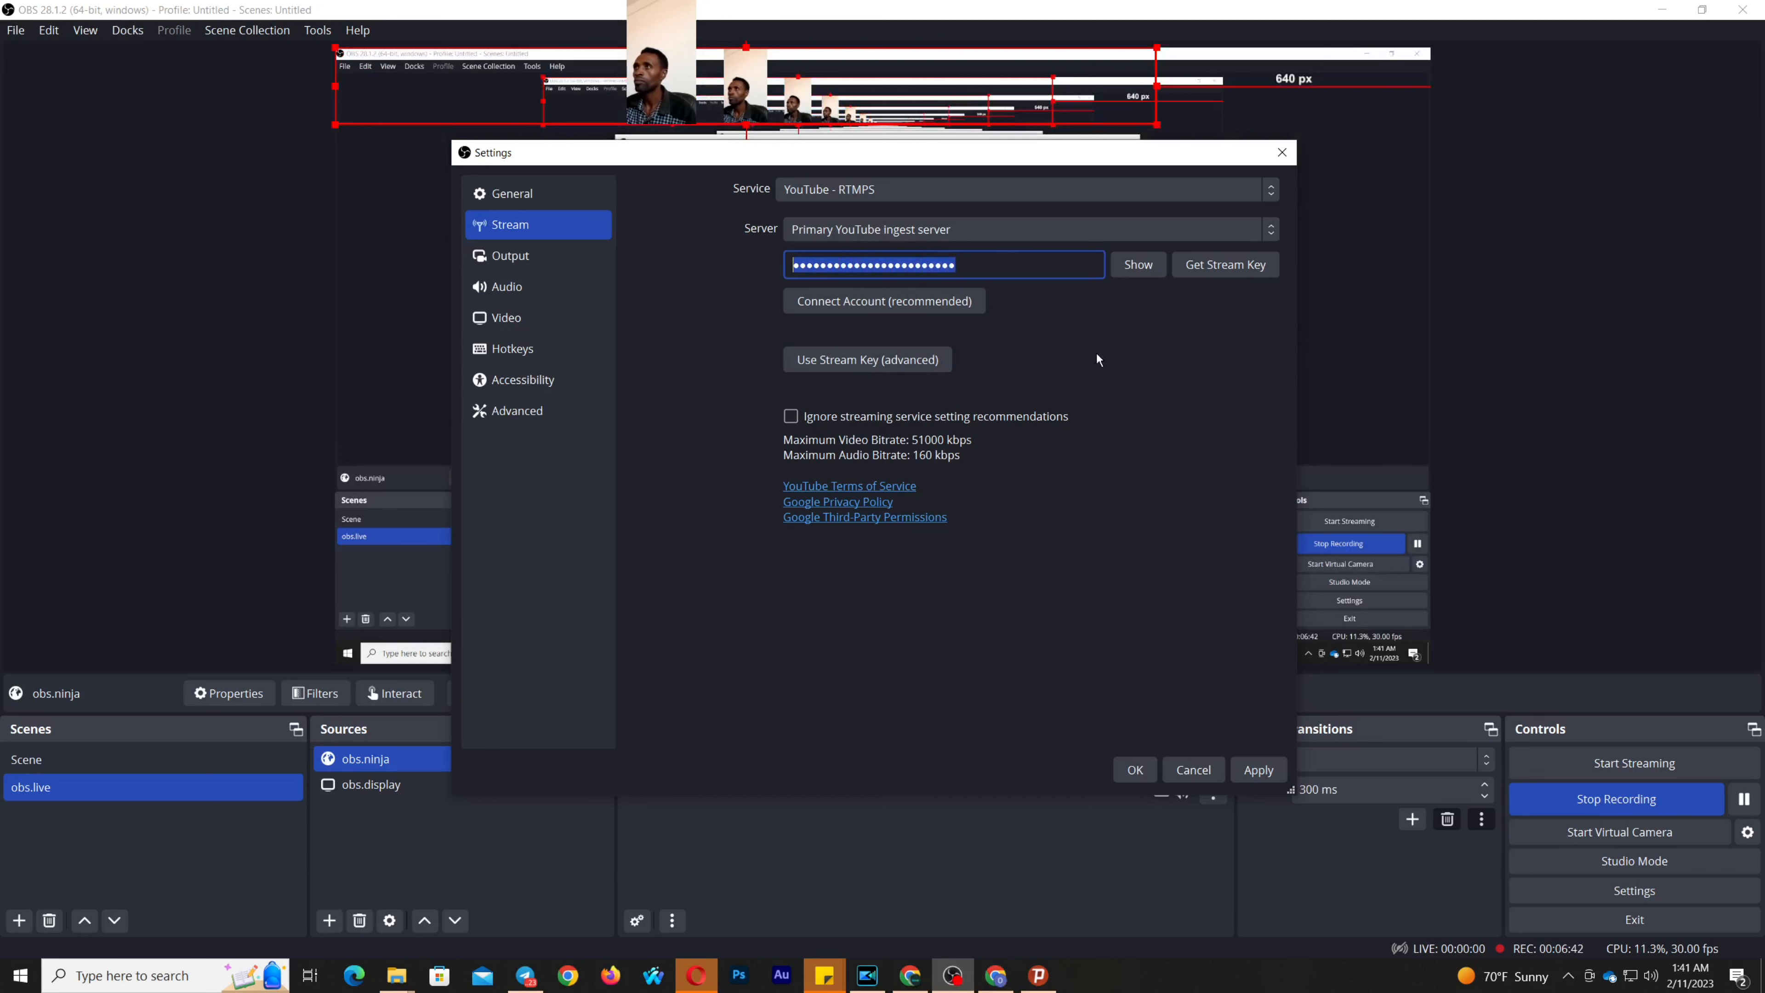
left_click(1250, 770)
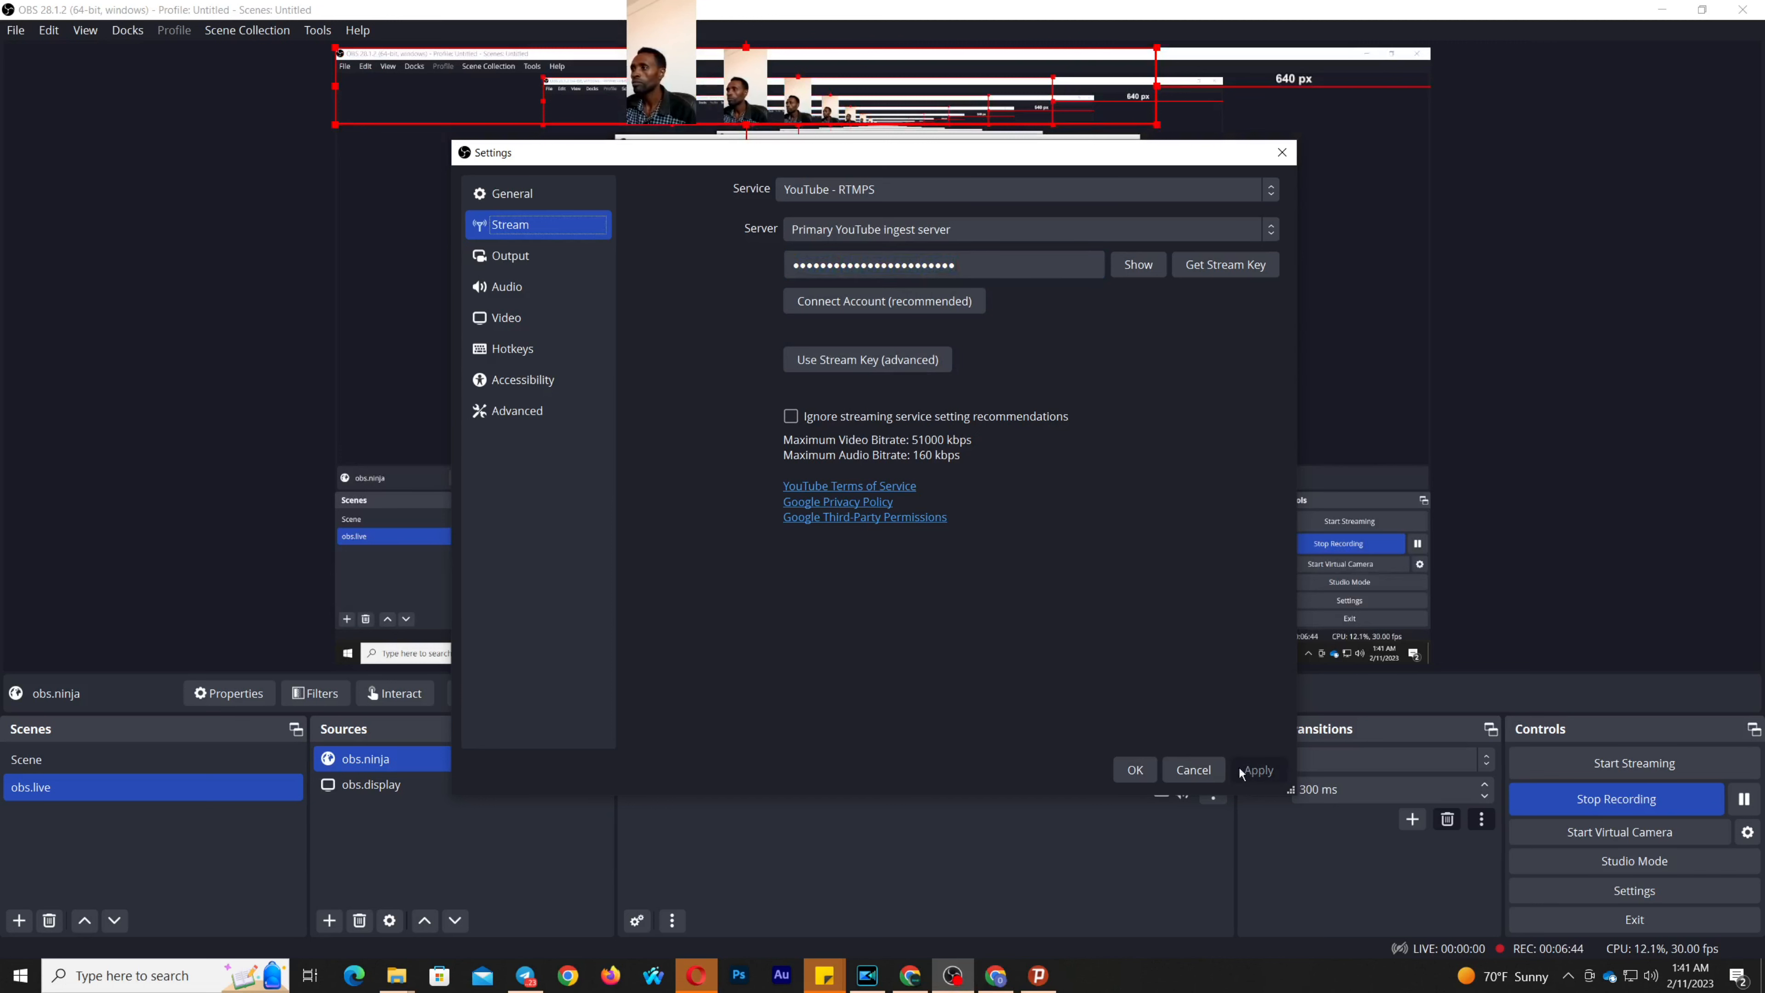
left_click(1142, 770)
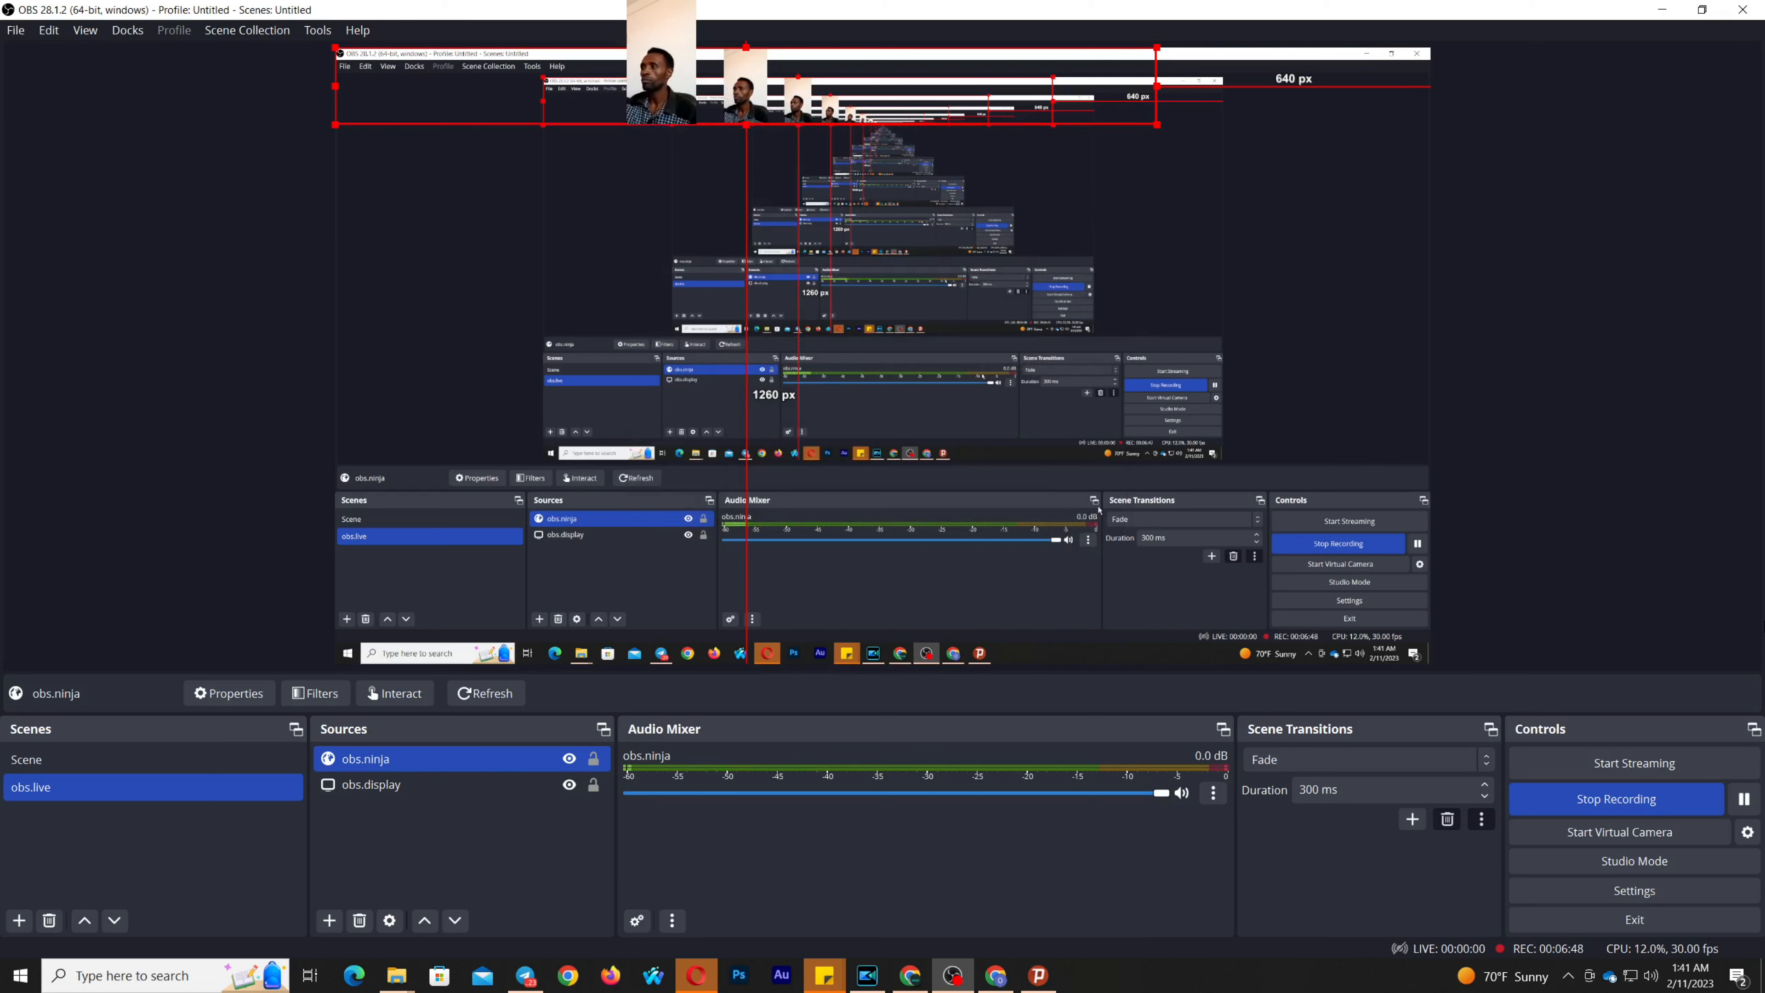
left_click(1616, 766)
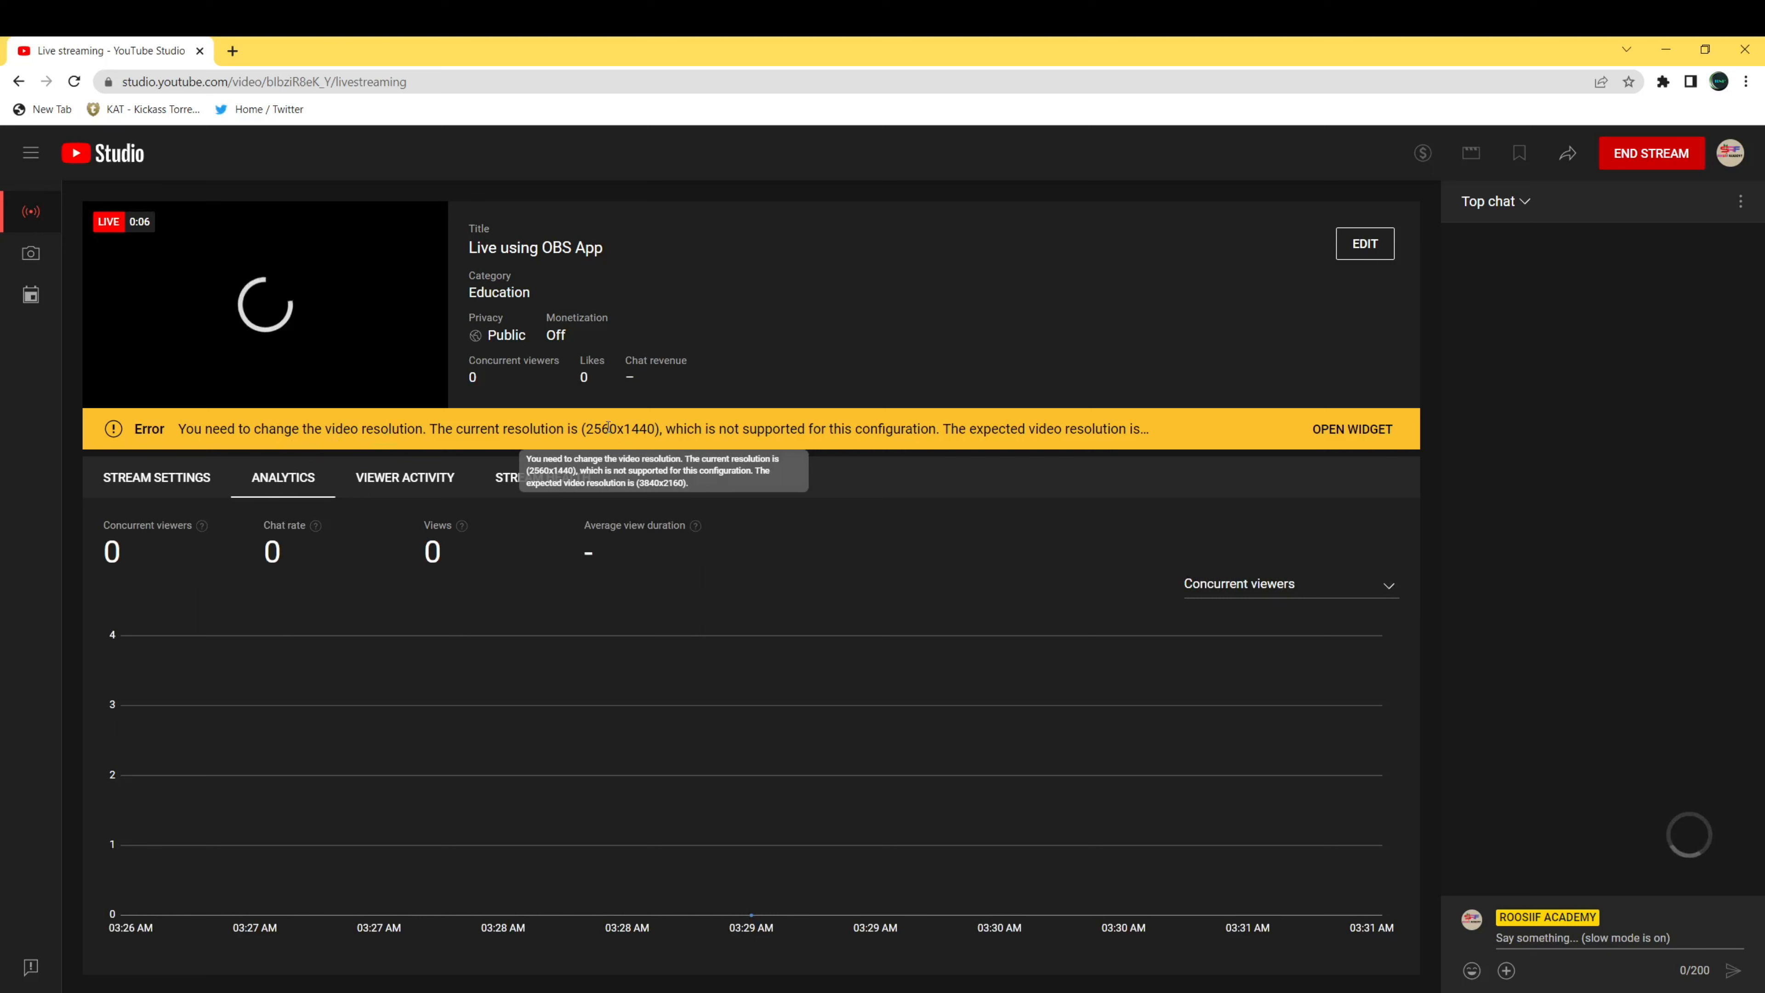
Review the stream settings, analytics and viewer activity of the "Live using OBS App" broadcast
left_click(167, 489)
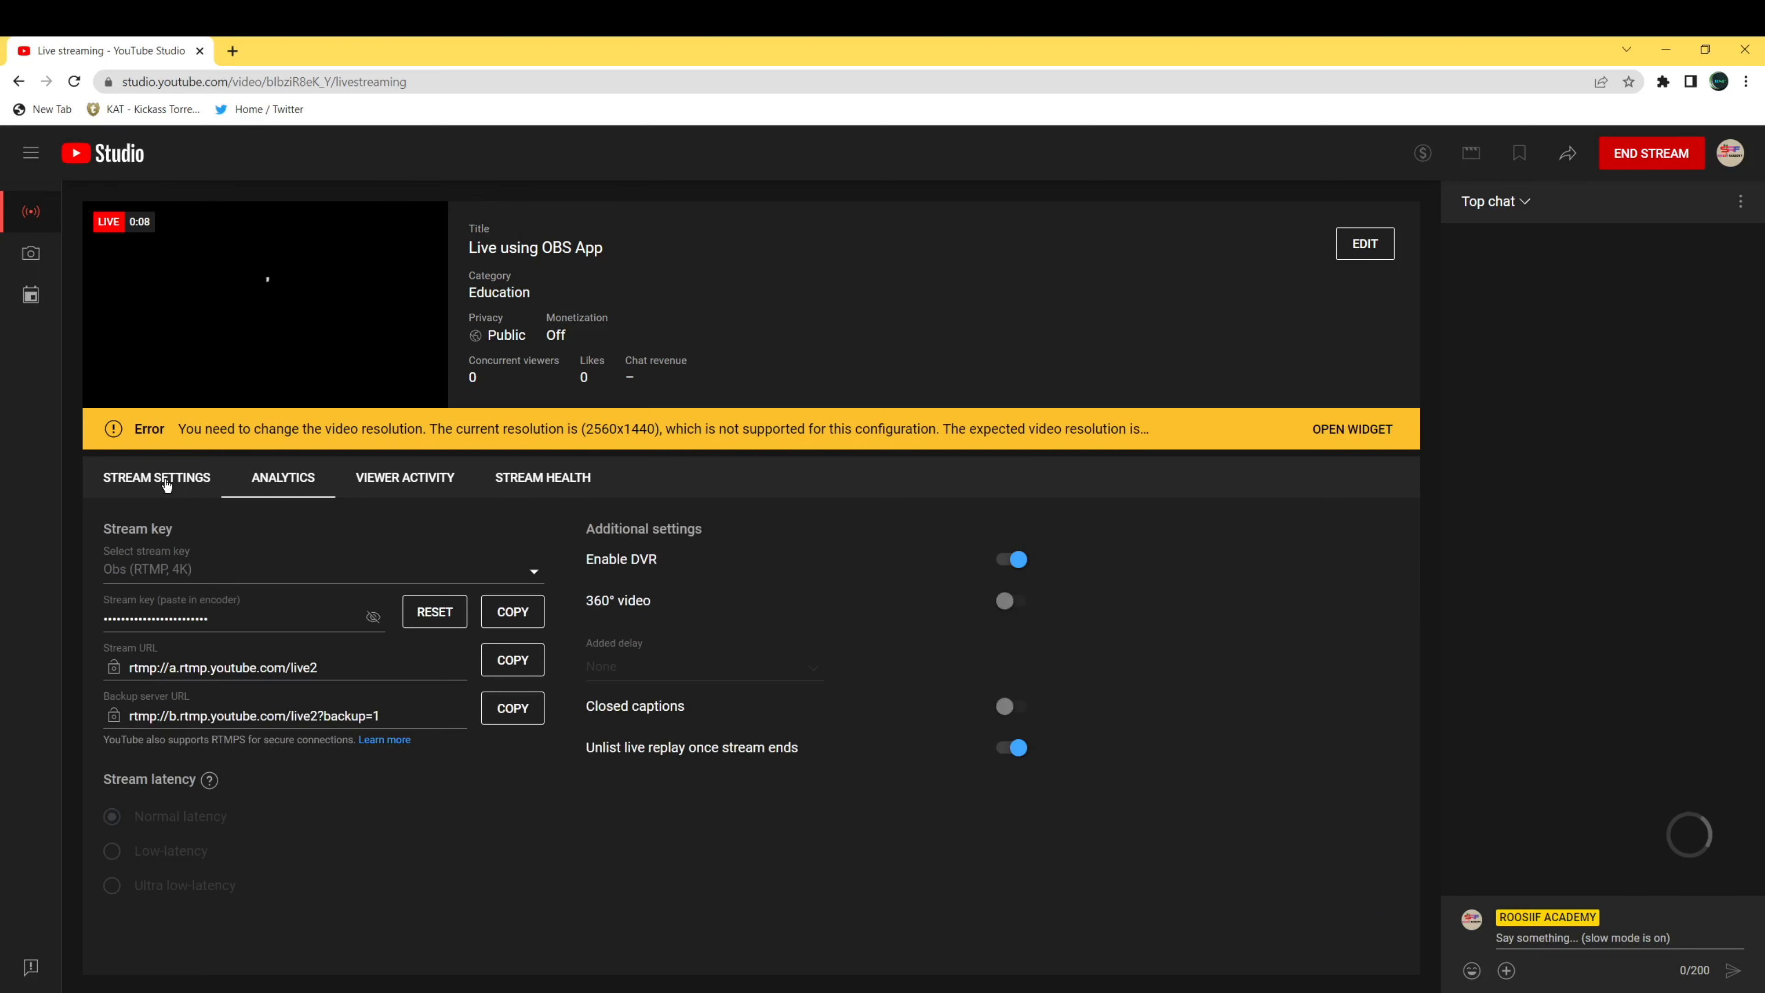
left_click(287, 477)
left_click(416, 483)
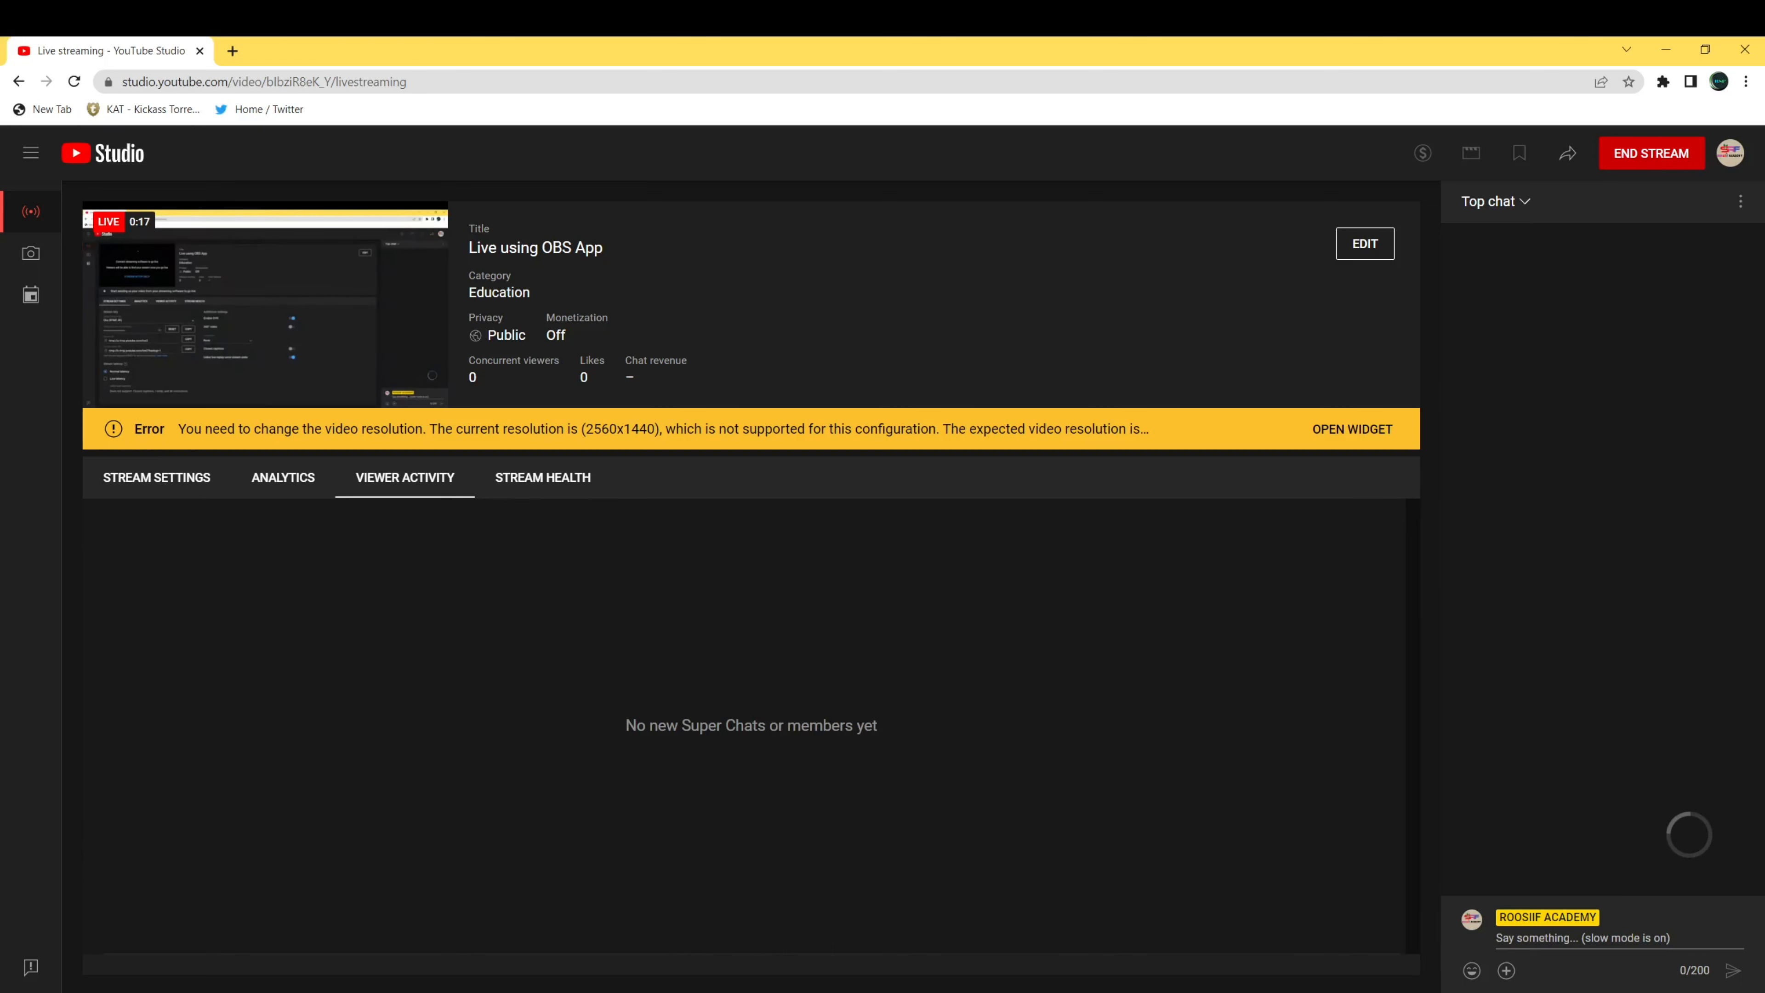
left_click(610, 990)
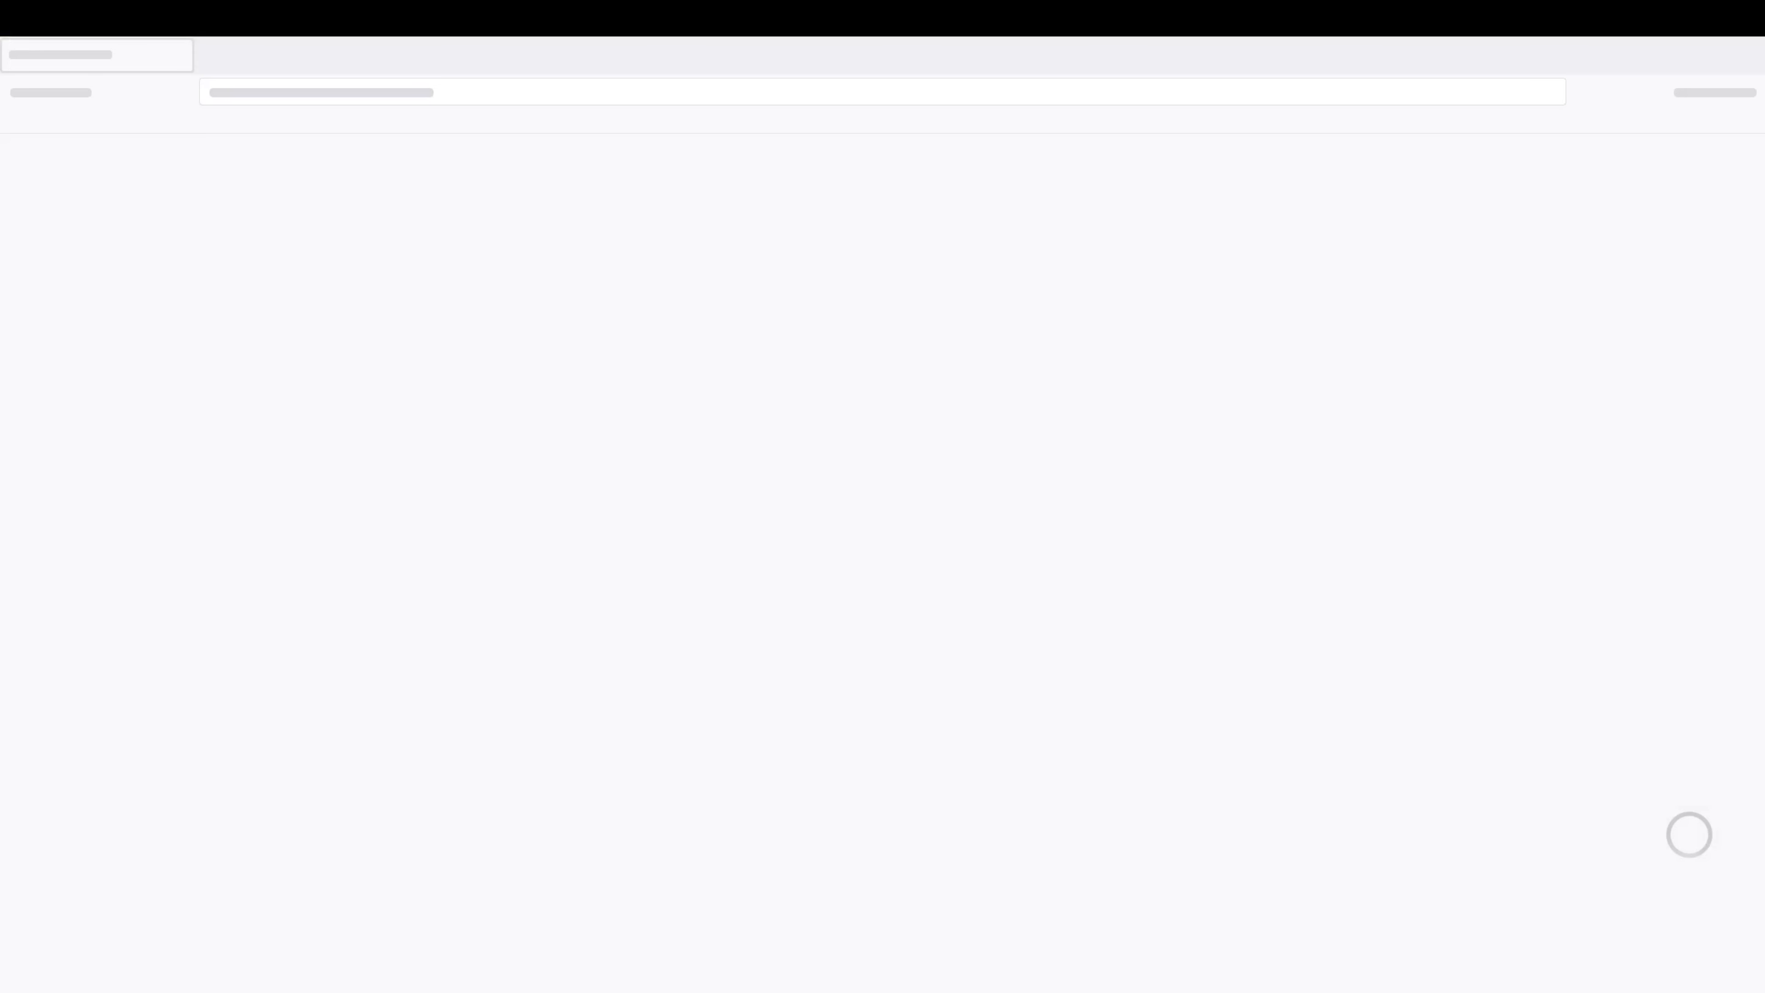
key("alt+Tab")
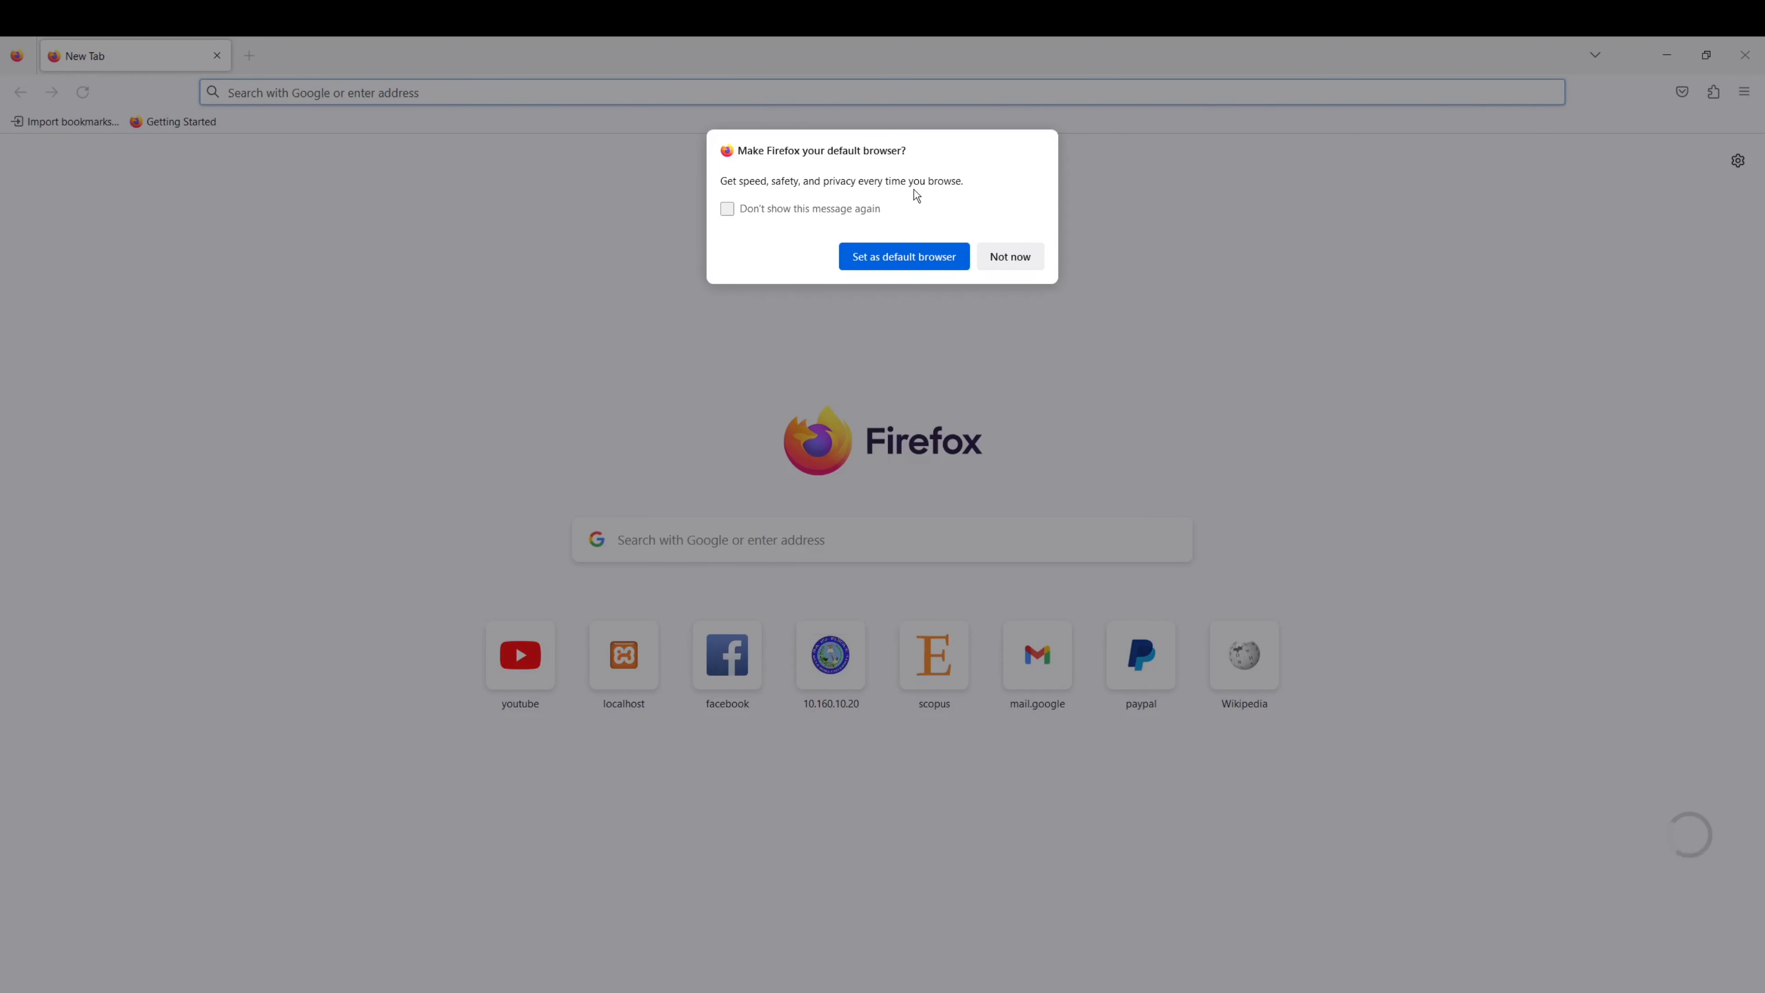
left_click(1006, 259)
left_click(426, 102)
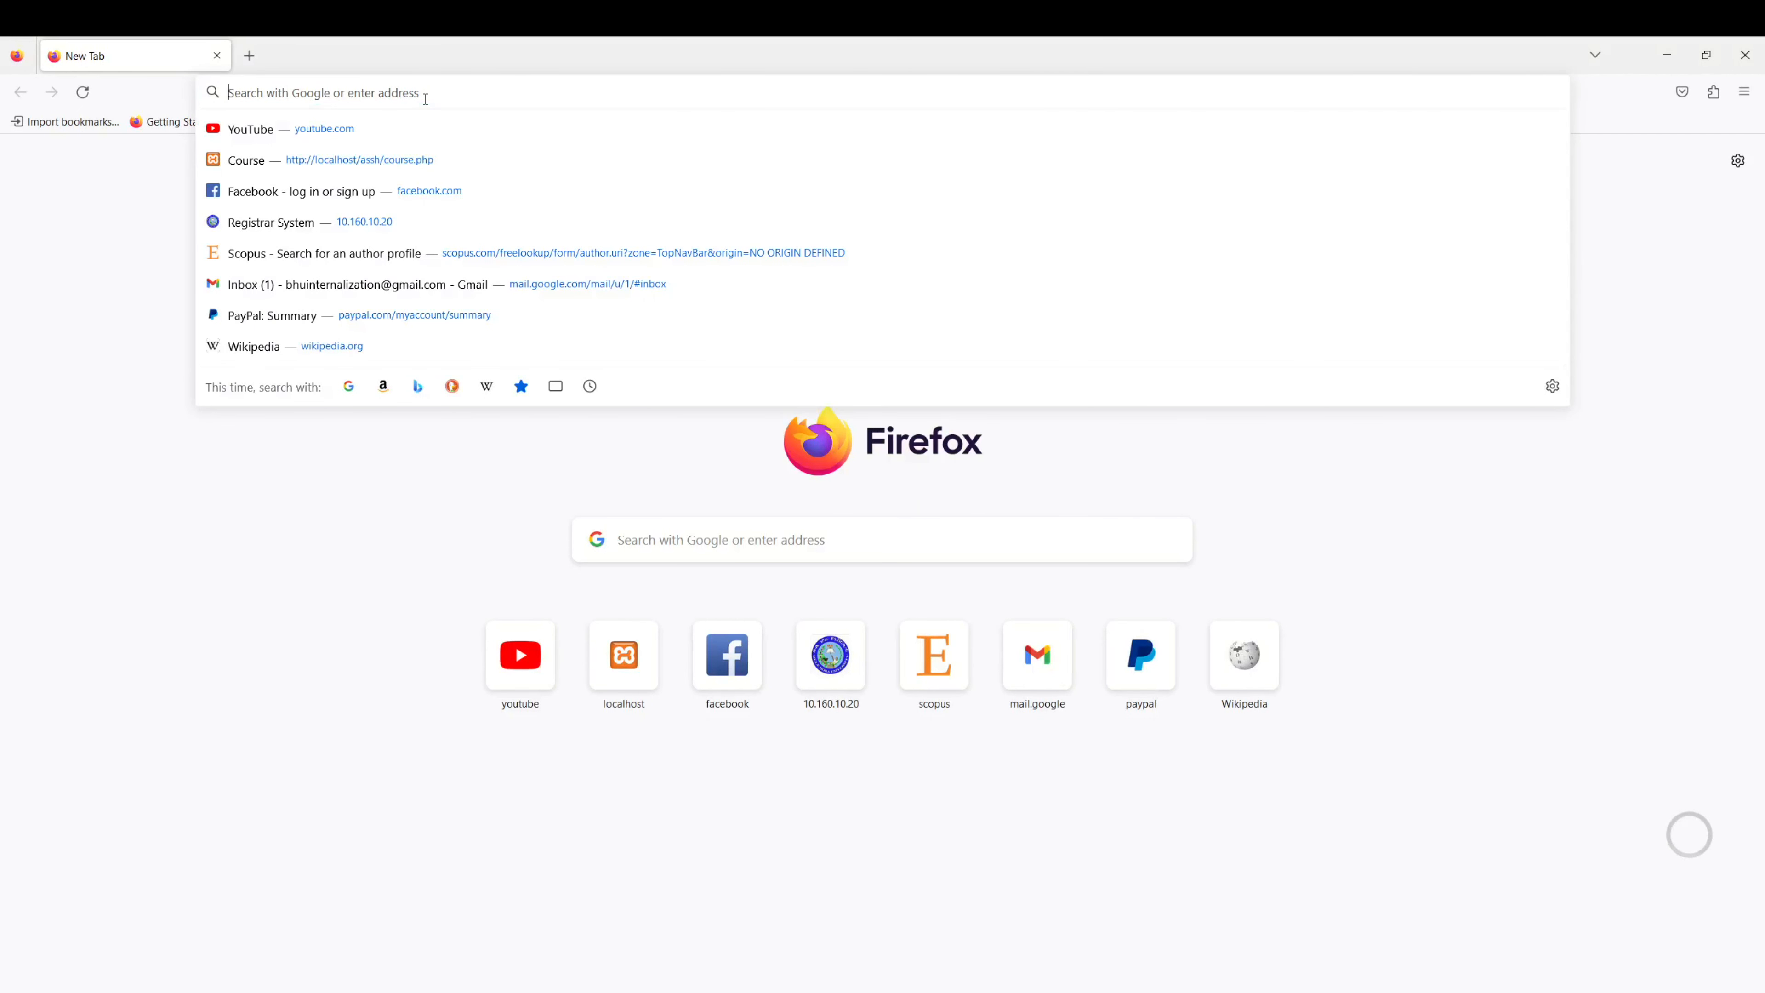
Open Google Chrome with a different profile, go to YouTube and watch the "Live using OBS App" live stream
left_click(571, 988)
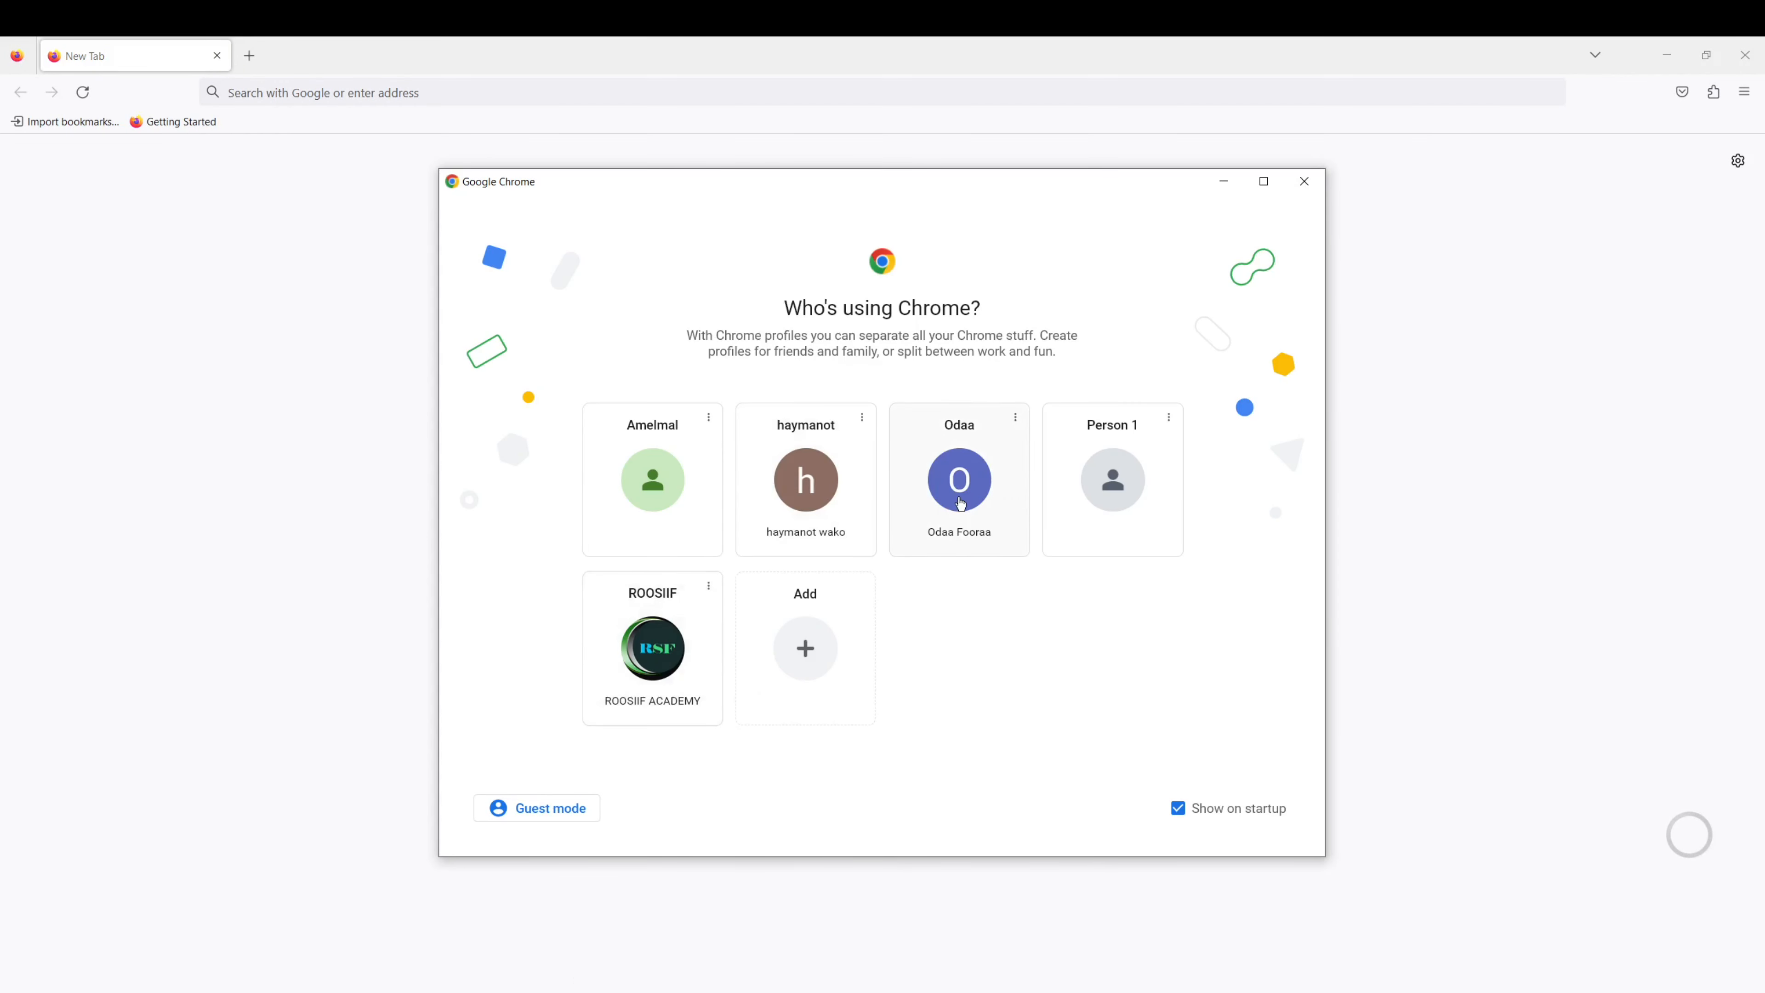
left_click(961, 502)
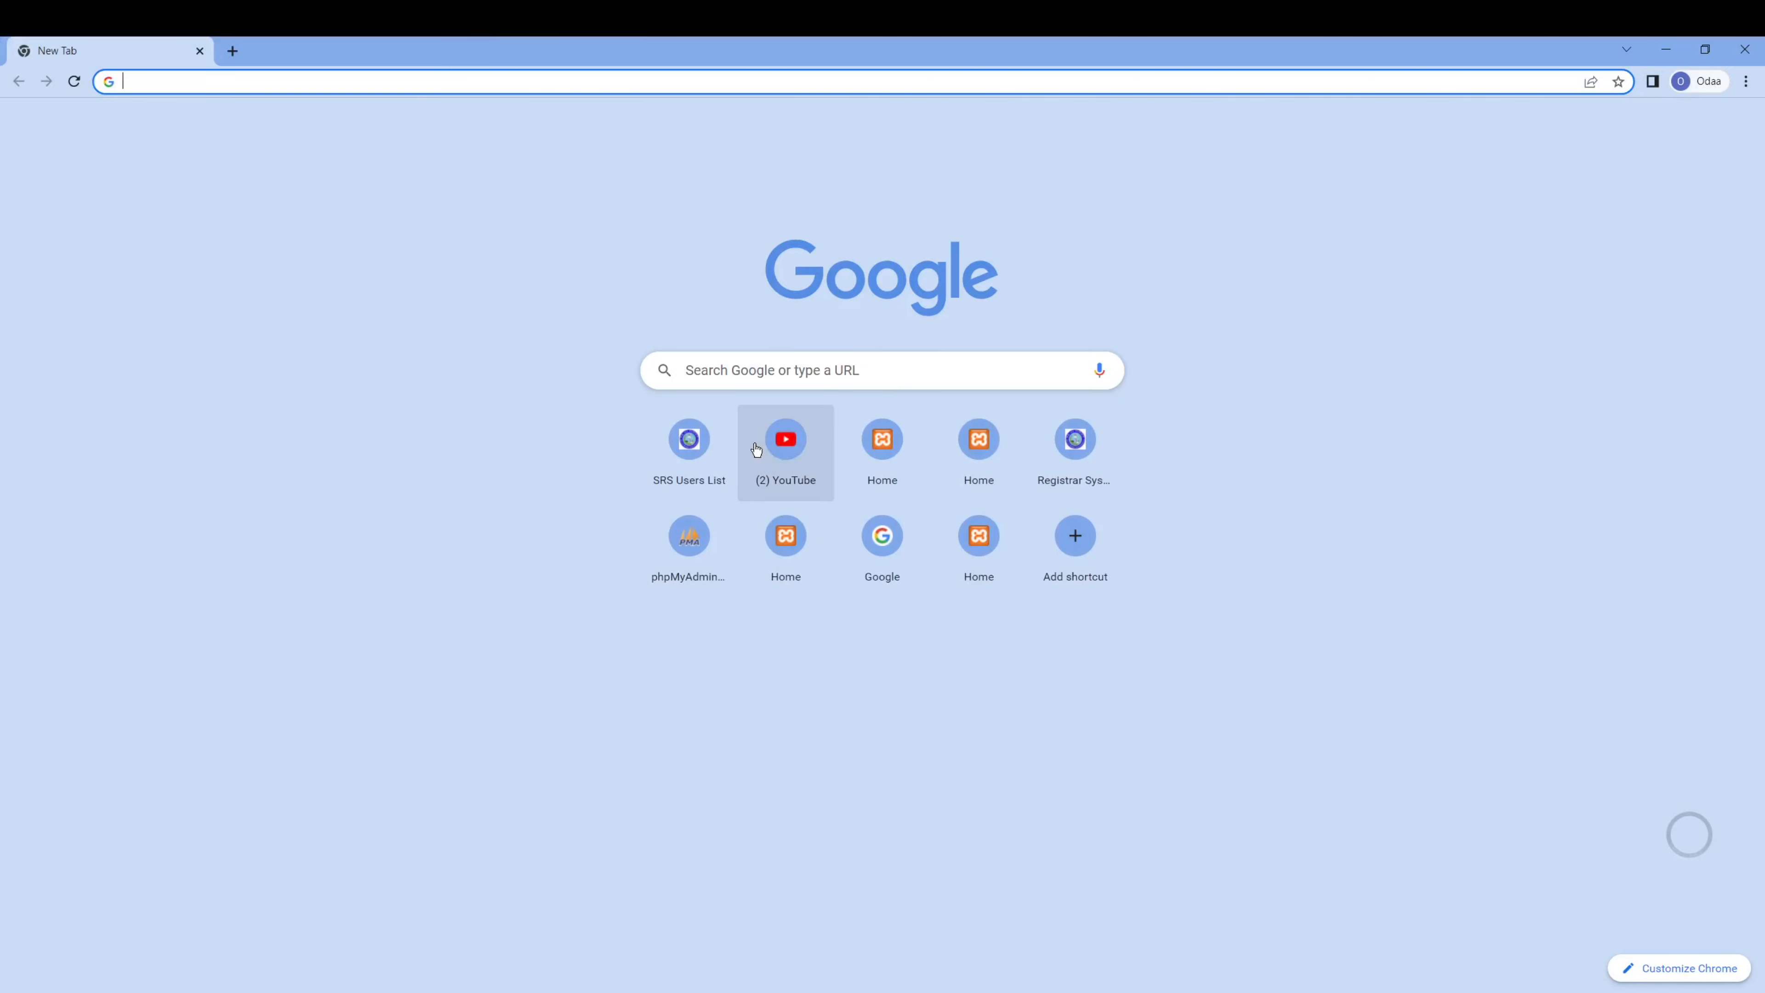
left_click(790, 450)
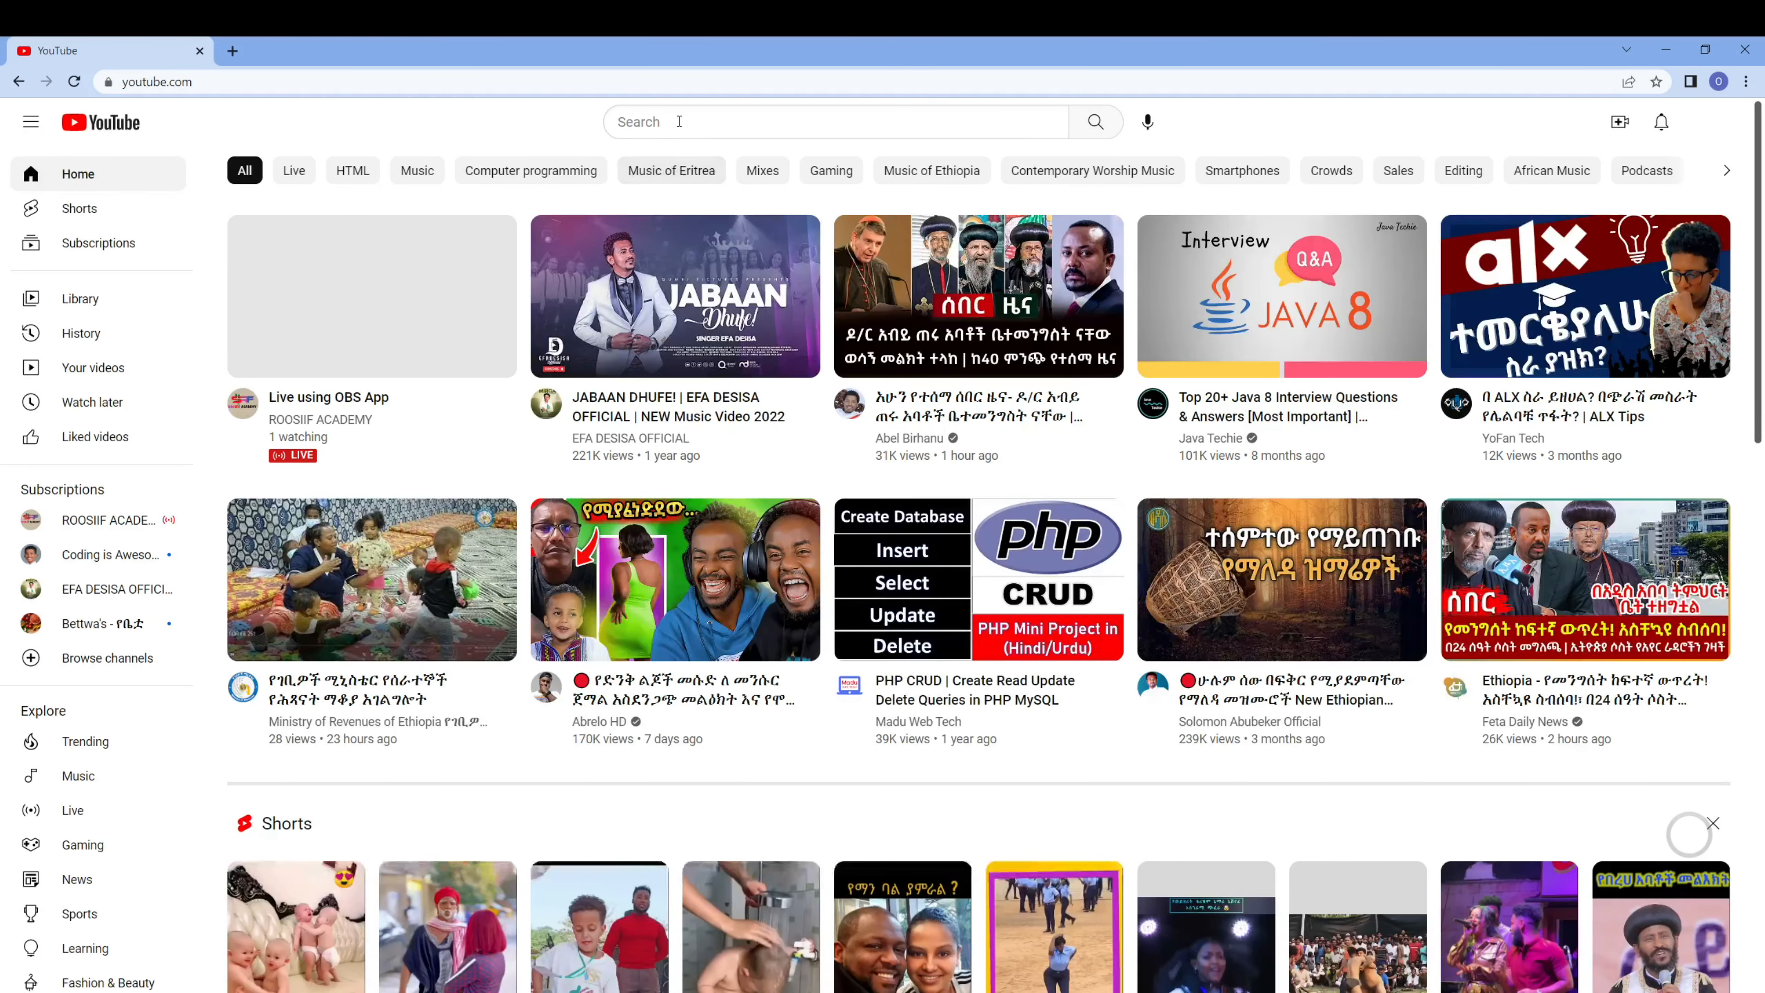
left_click(679, 121)
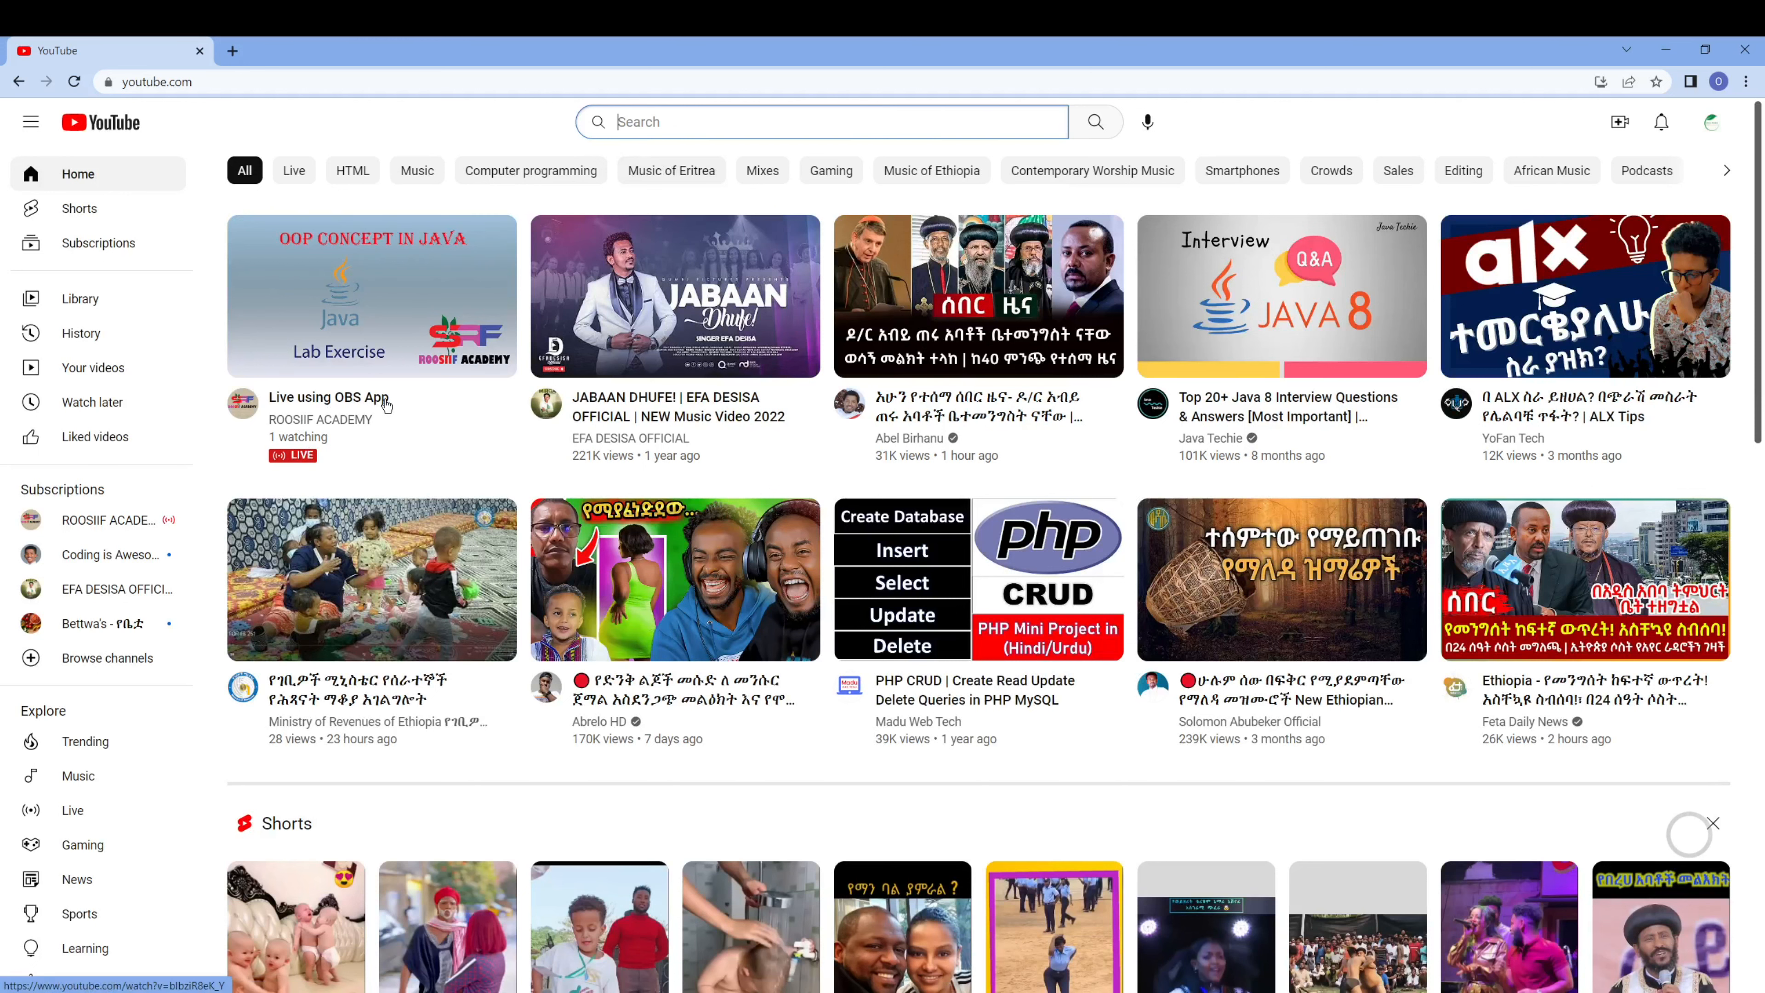
left_click(318, 438)
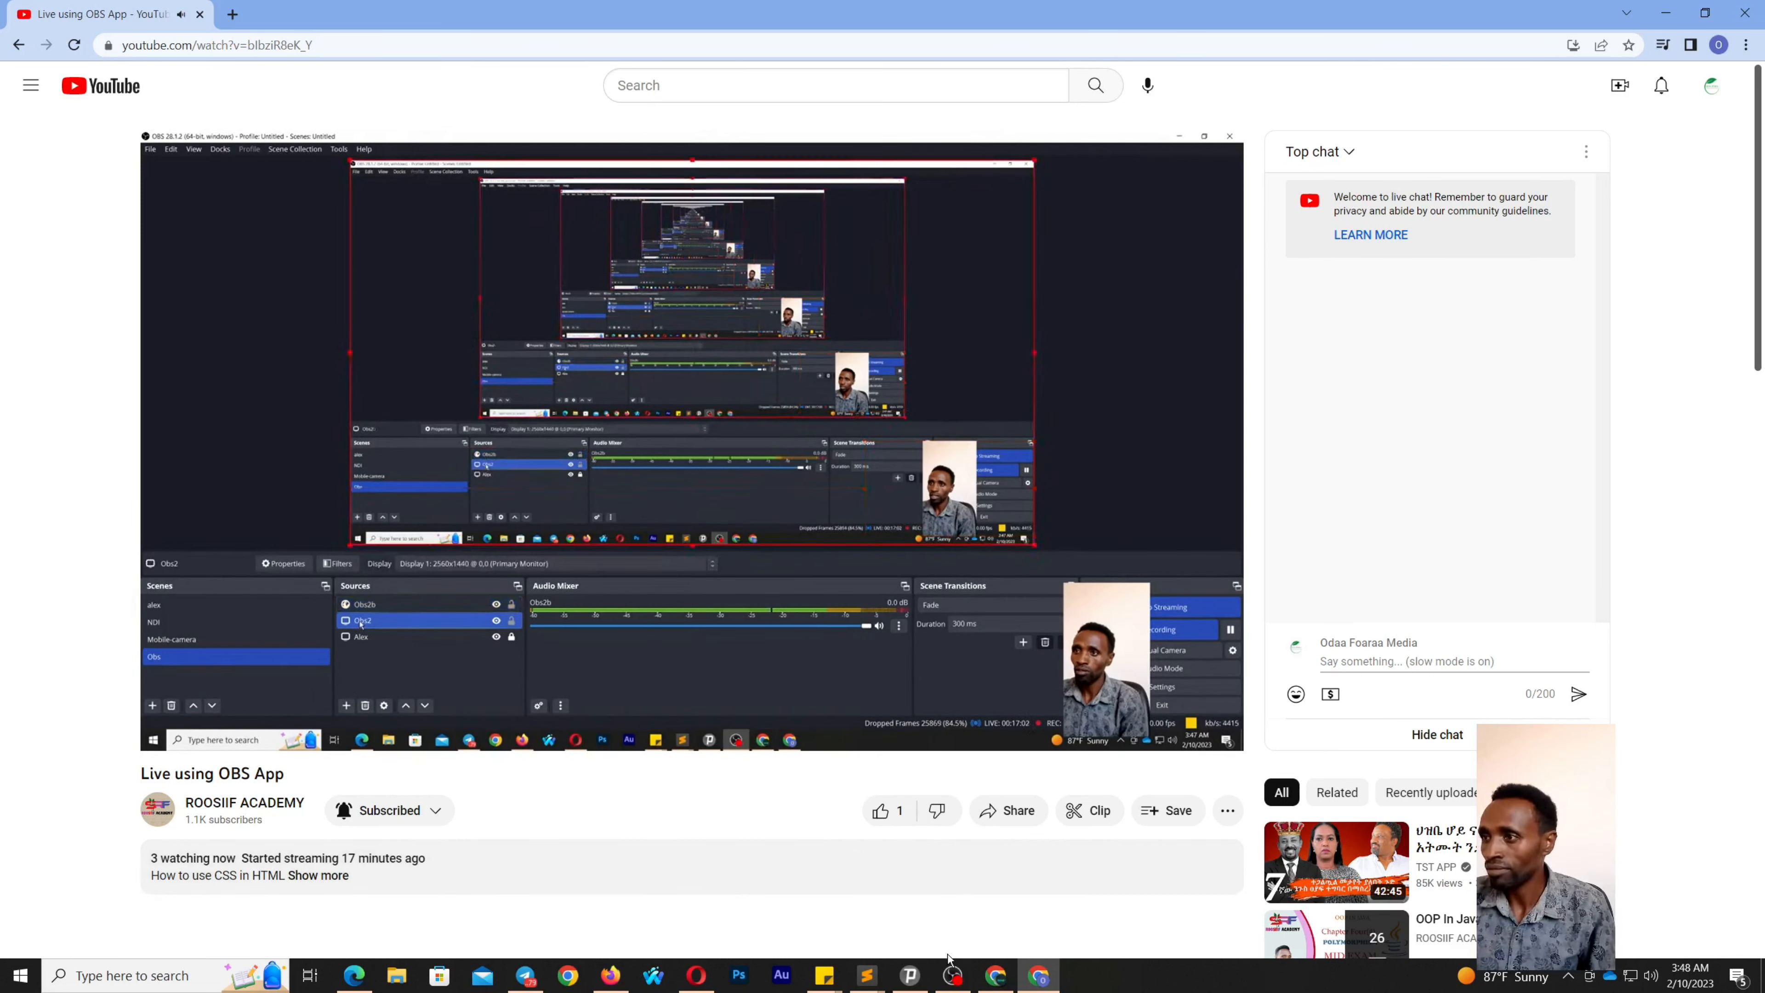
Switch to OBS Studio and stop streaming
mouse_move(953, 976)
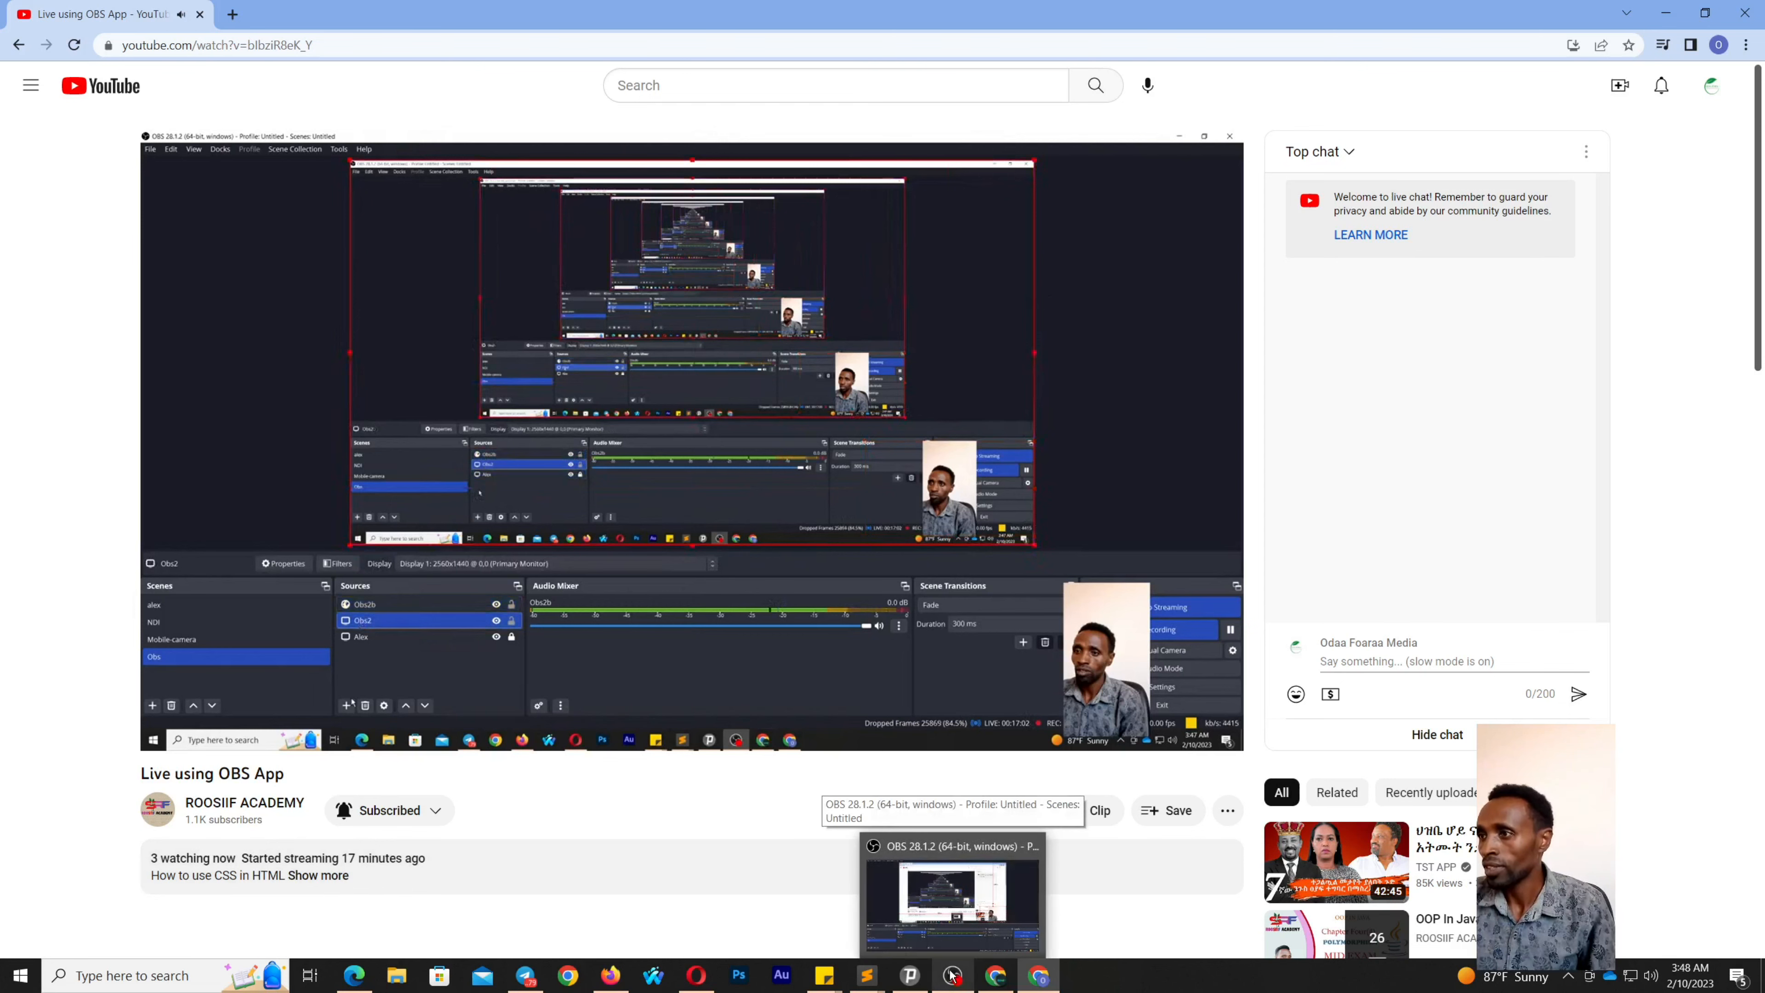
left_click(952, 975)
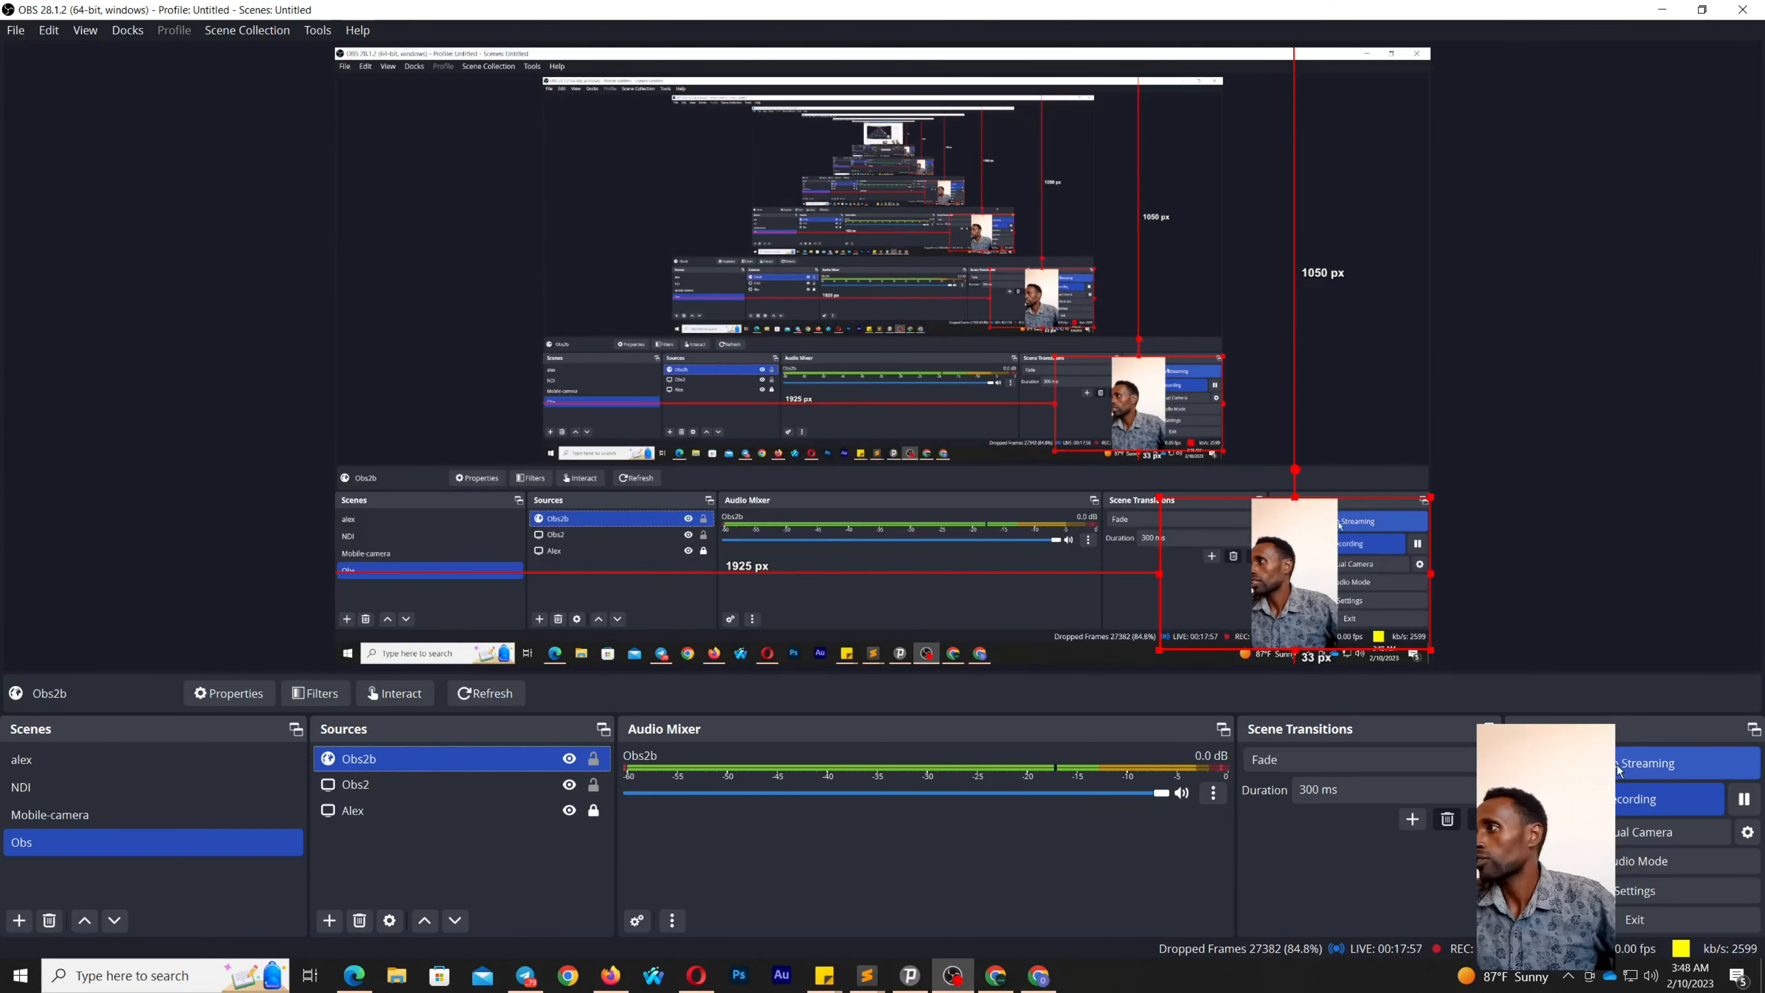
left_click(1621, 765)
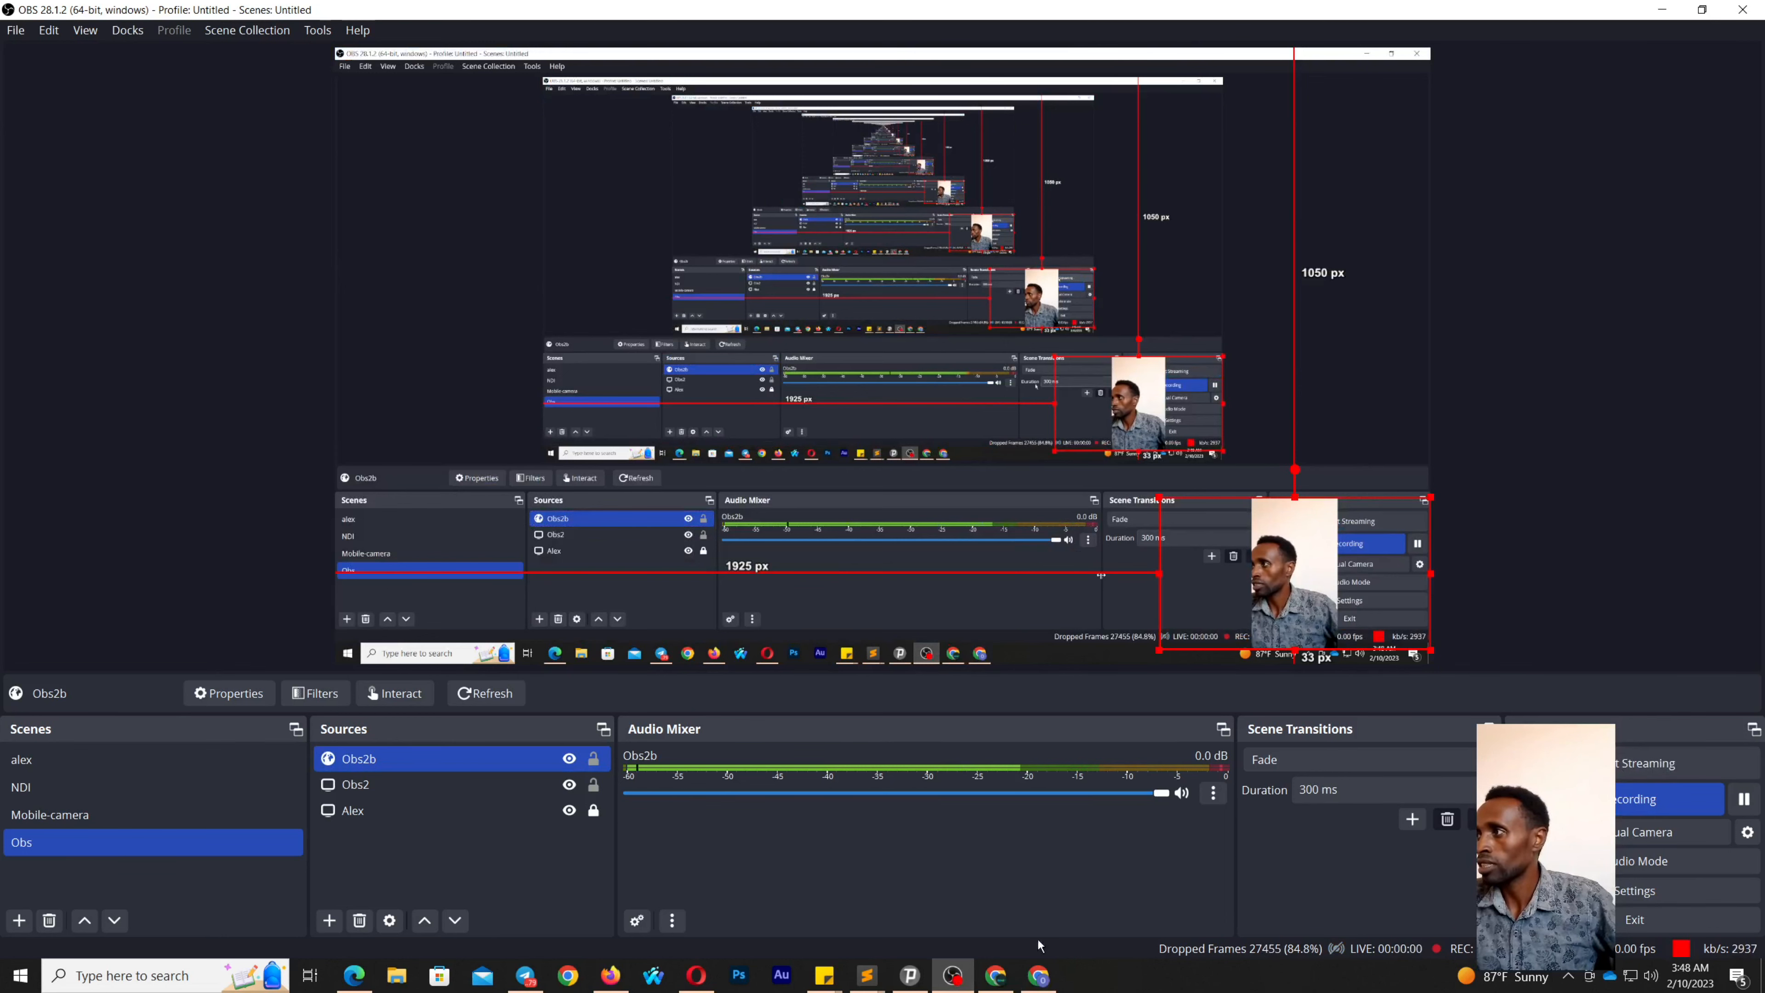
End the "Live using OBS App" stream in YouTube Studio and open the finished stream for editing in Studio
left_click(995, 975)
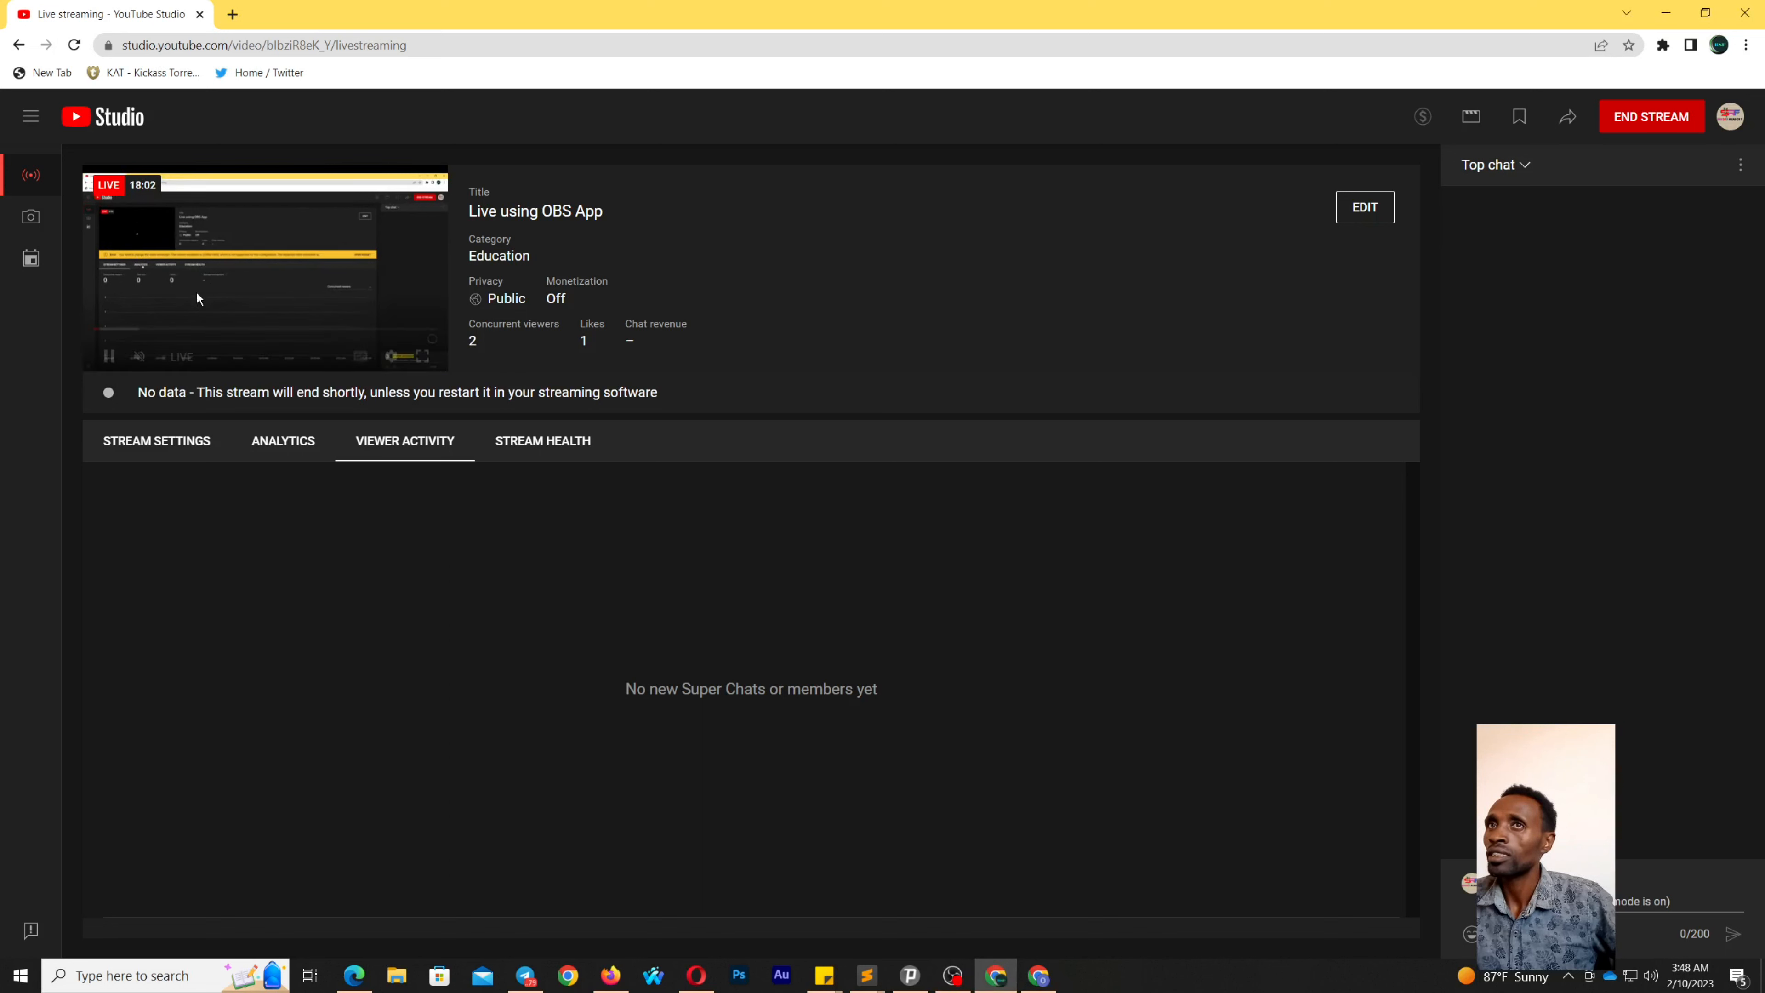
left_click_drag(142, 393, 169, 395)
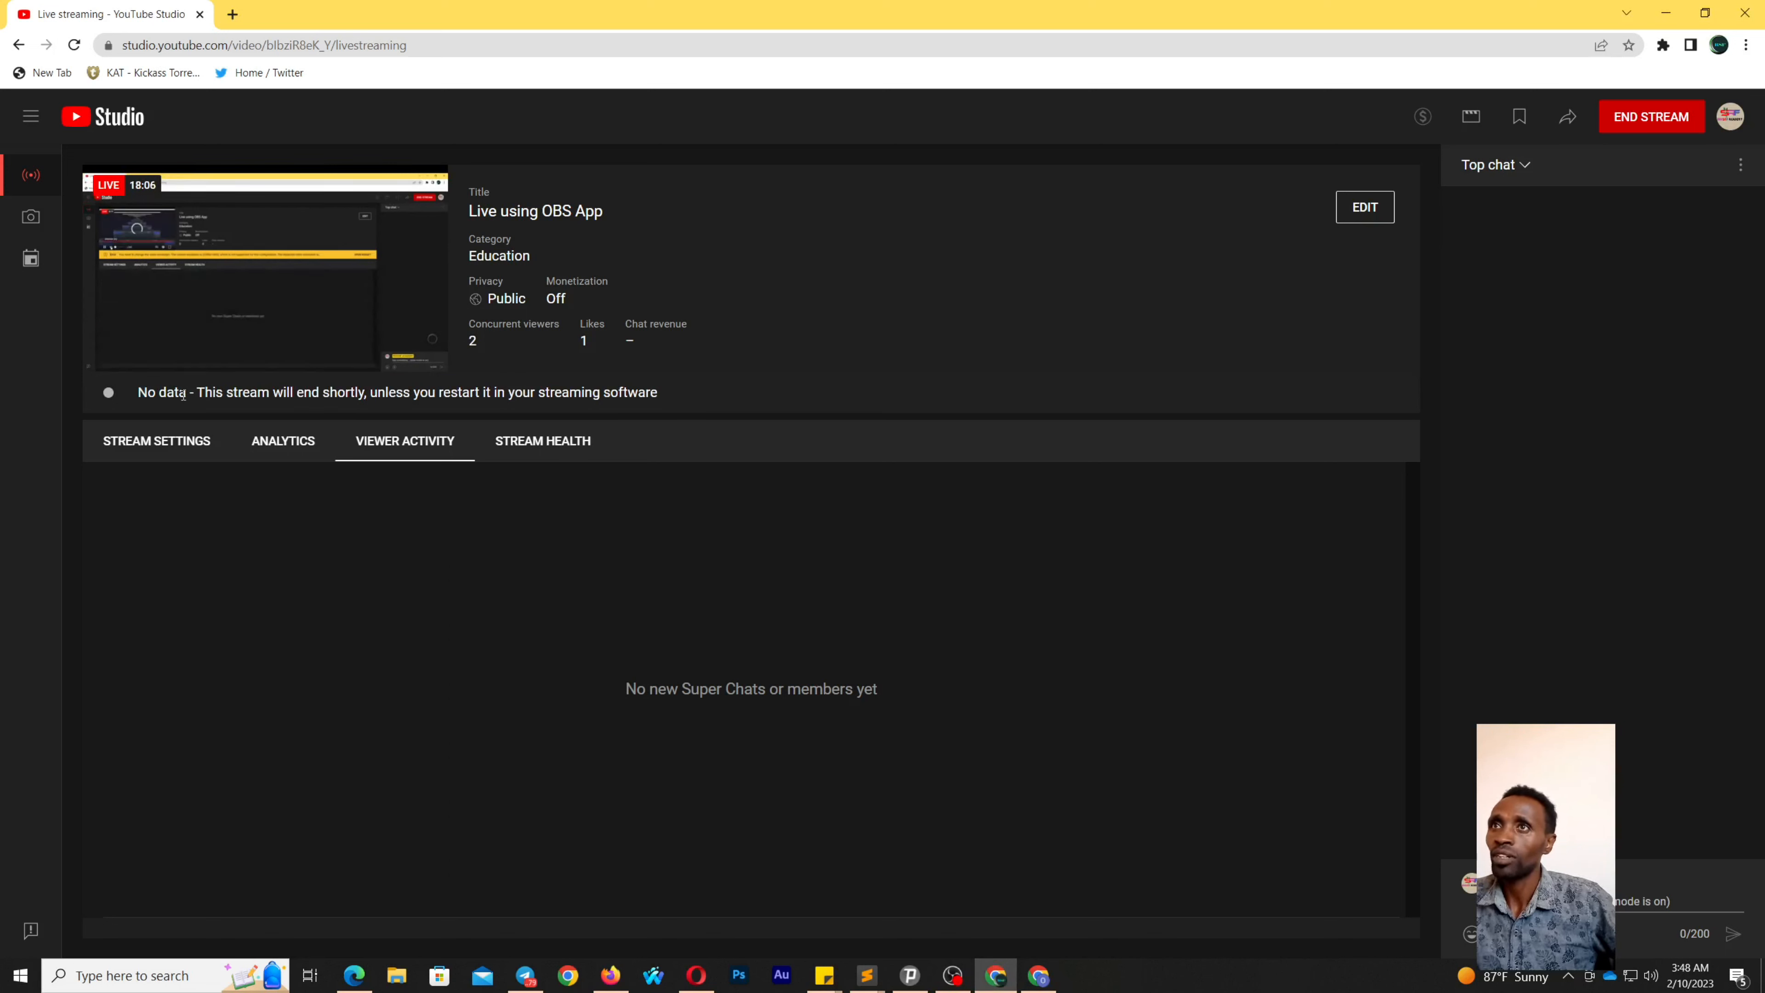
left_click(1652, 118)
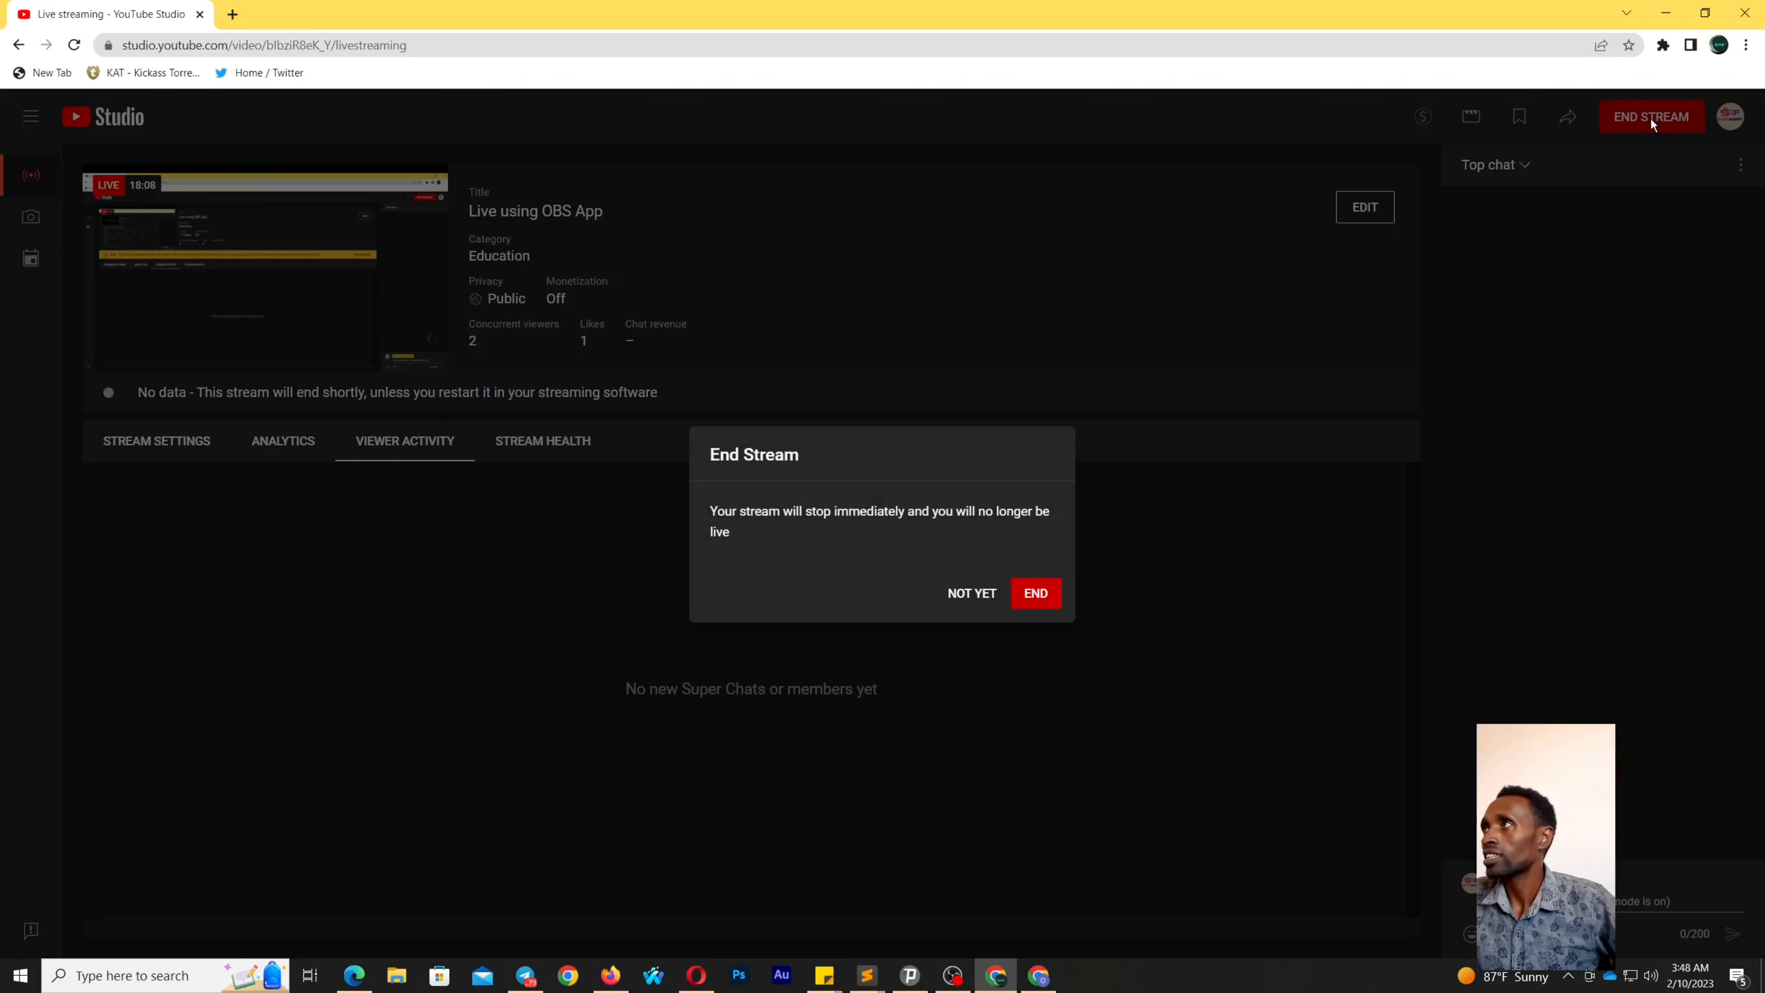
left_click(1032, 595)
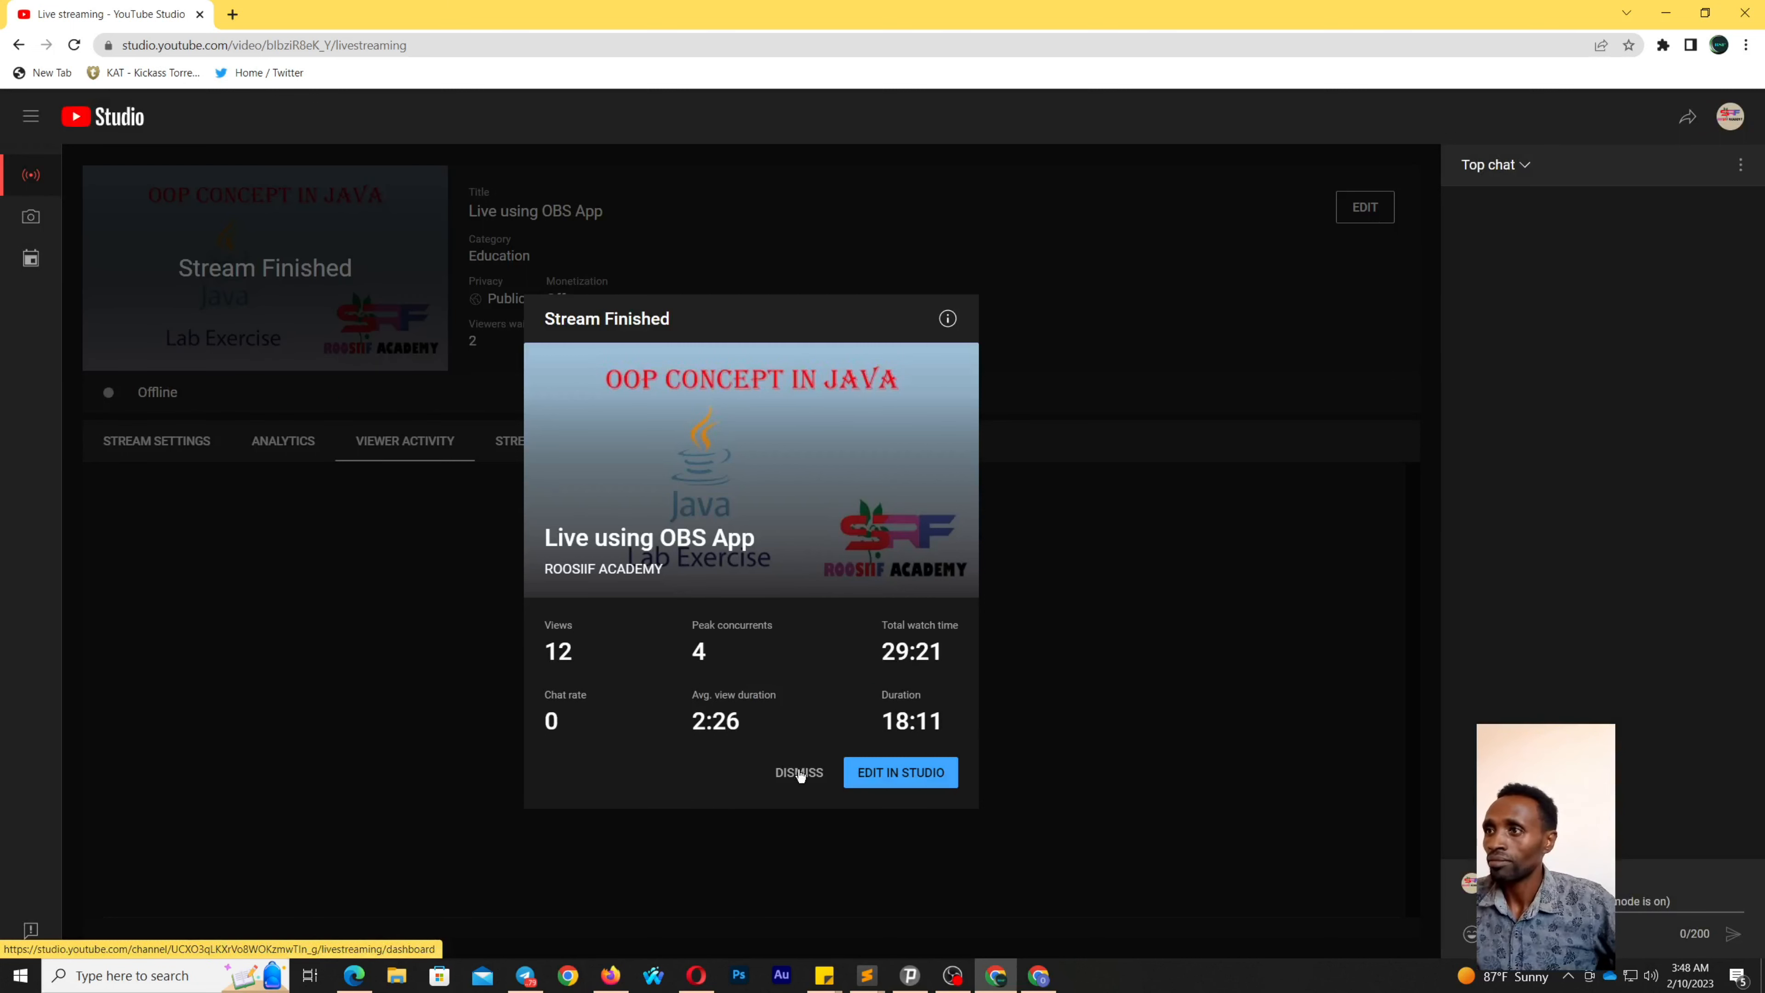
left_click(884, 773)
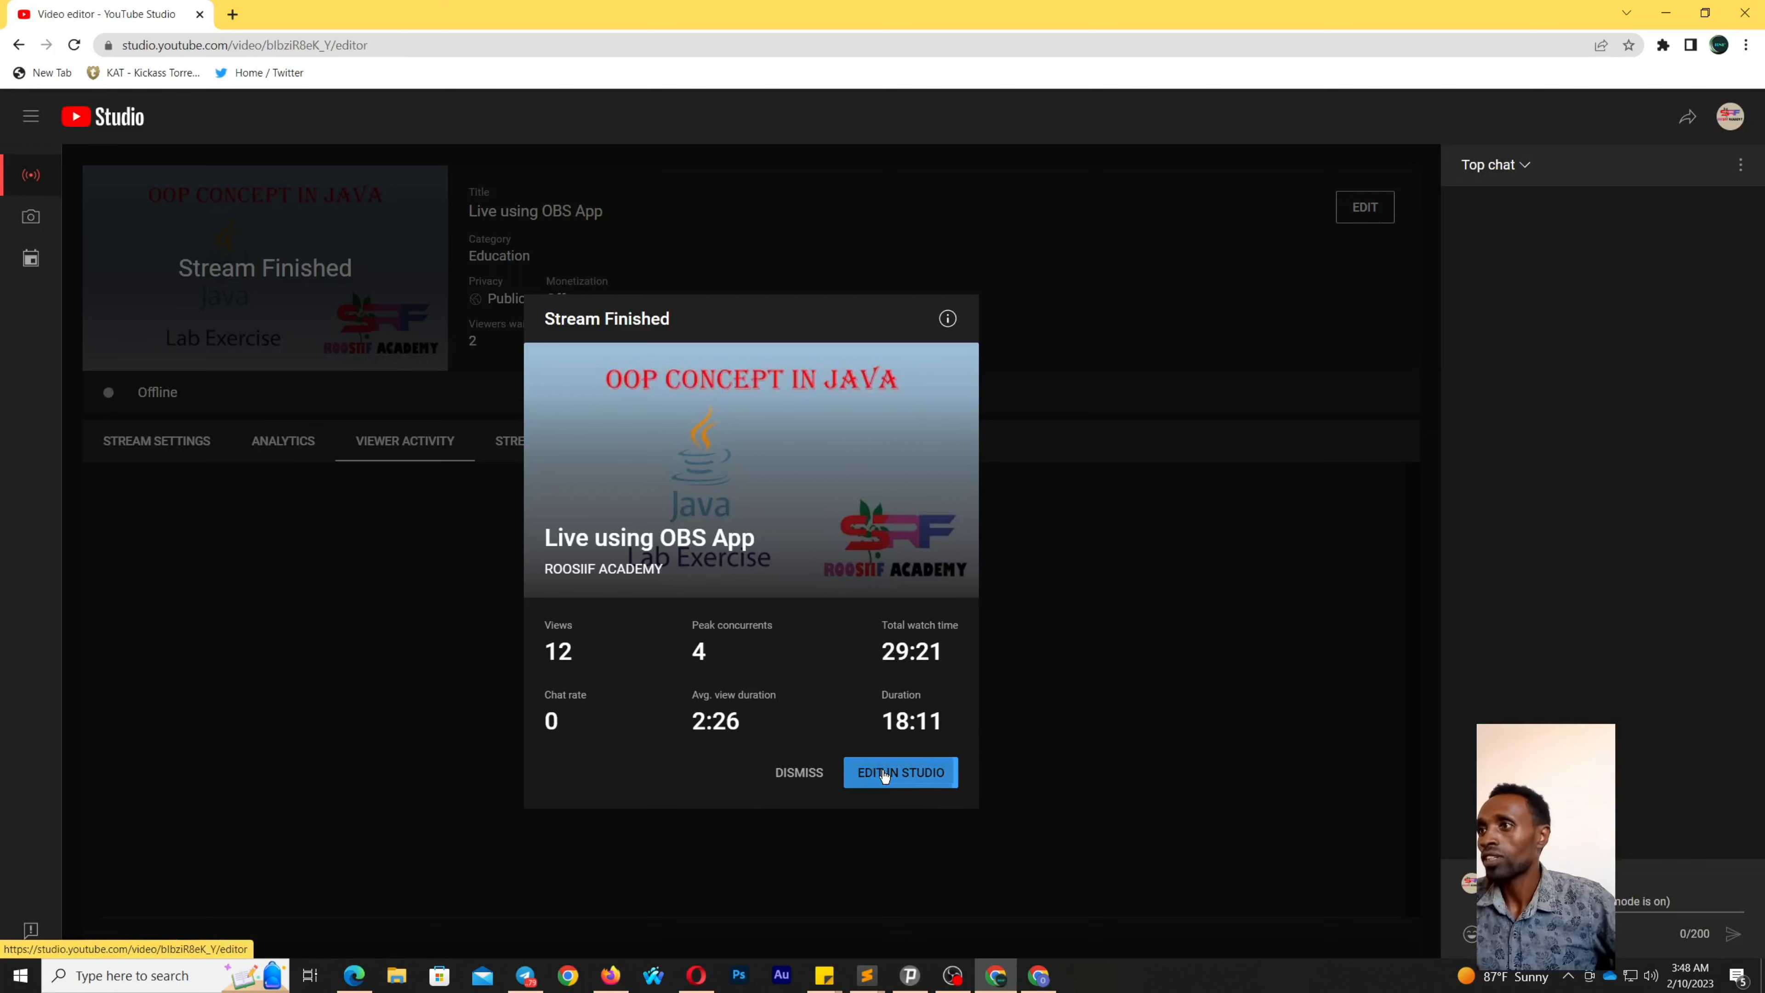